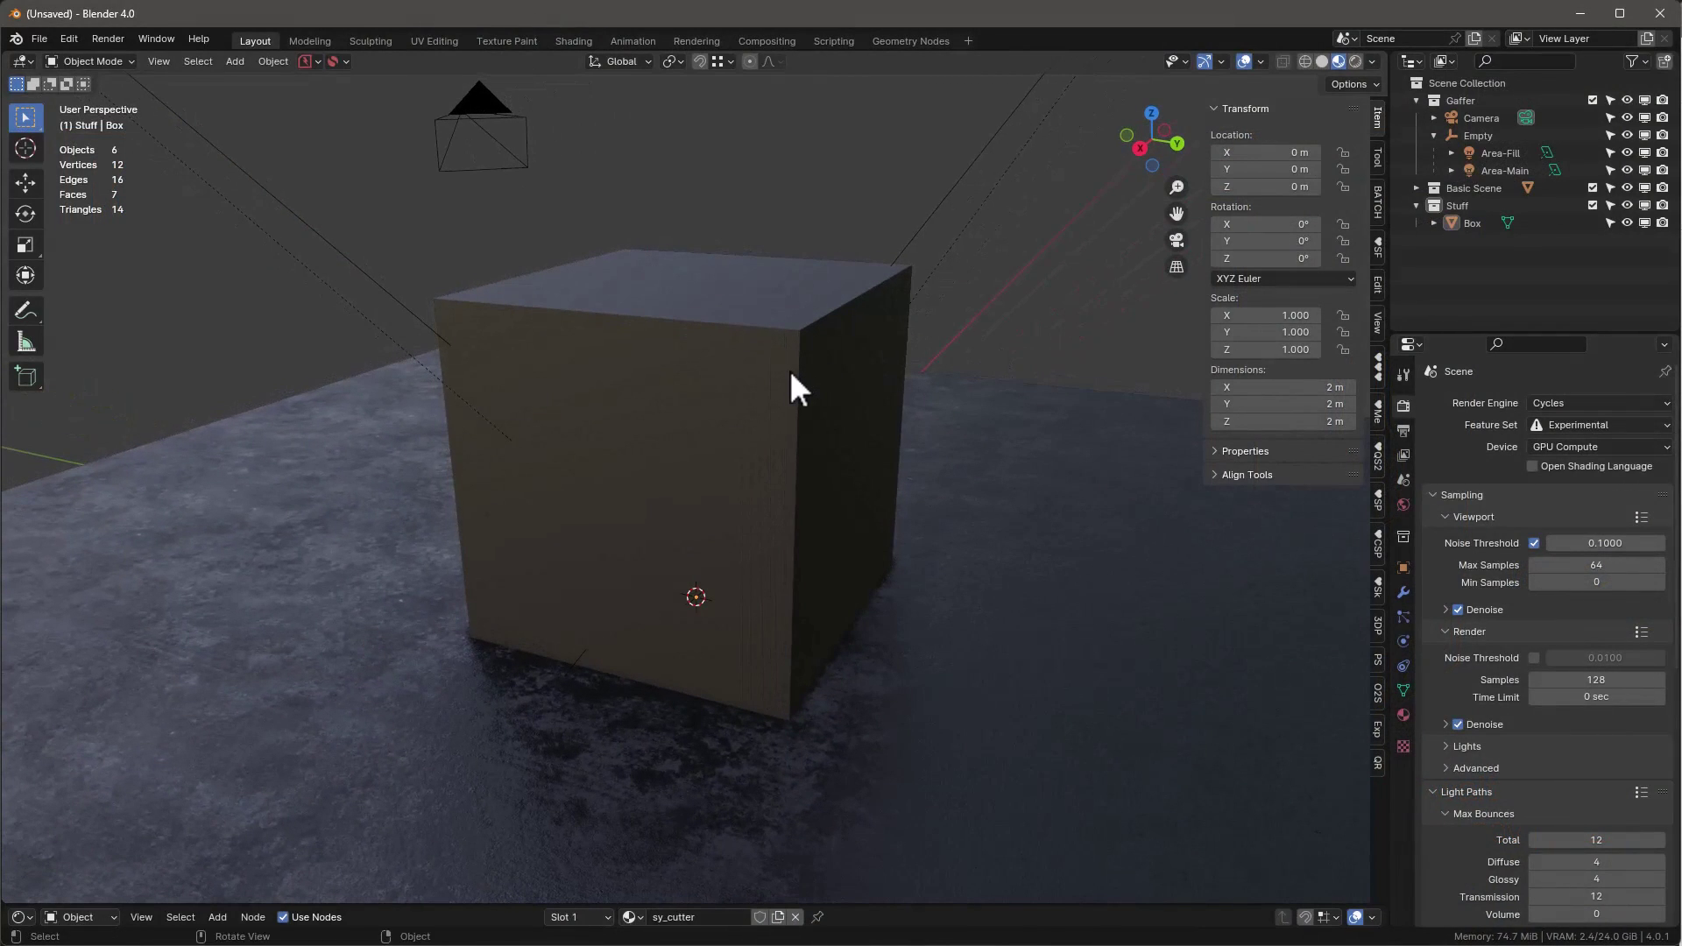
click(790, 370)
click(1044, 307)
middle_drag(1044, 307, 1053, 318)
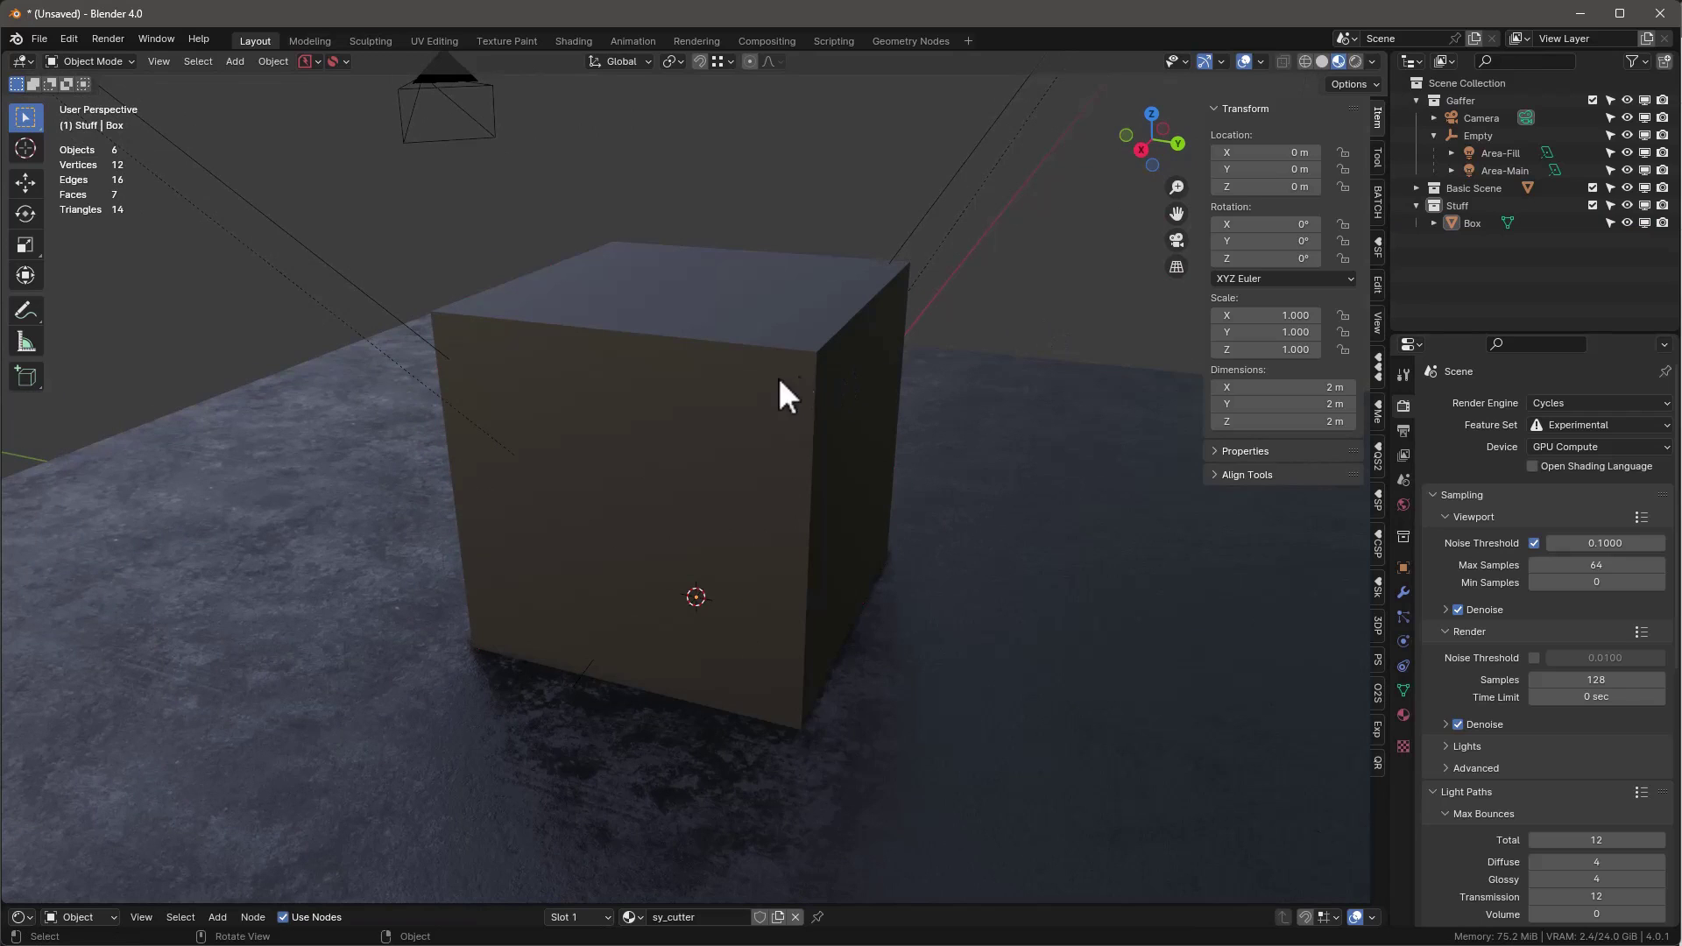
middle_drag(793, 402, 774, 435)
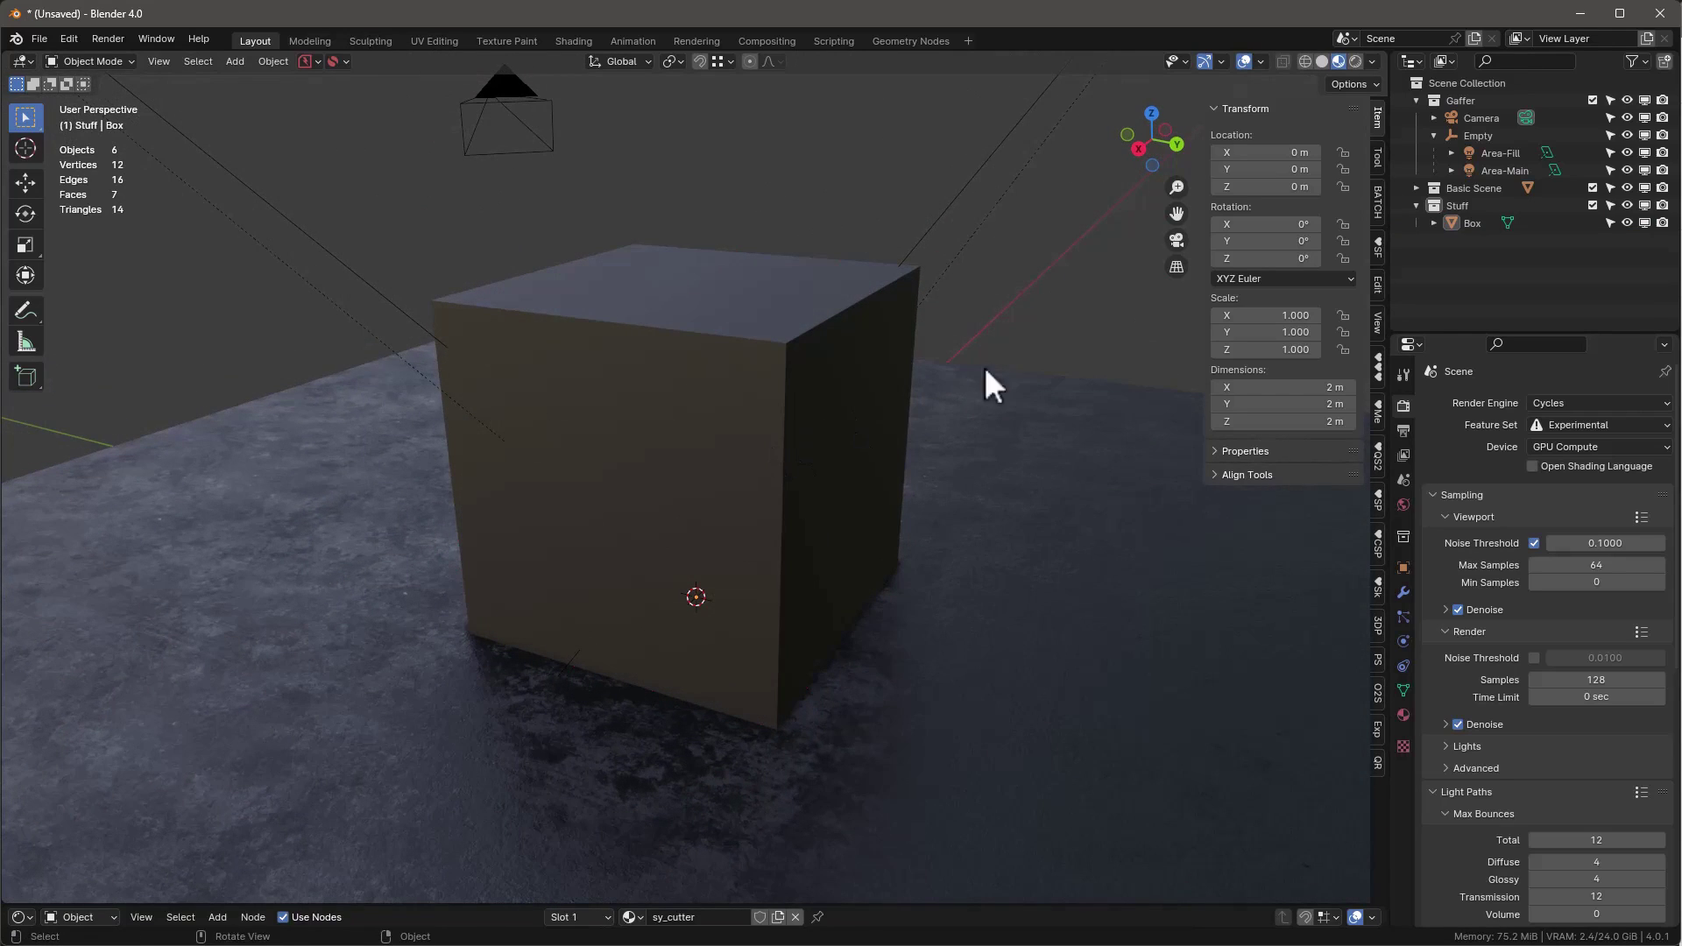
Open the KIT OPS add-on preferences and look through the General, File Paths and Search settings
click(69, 39)
click(105, 285)
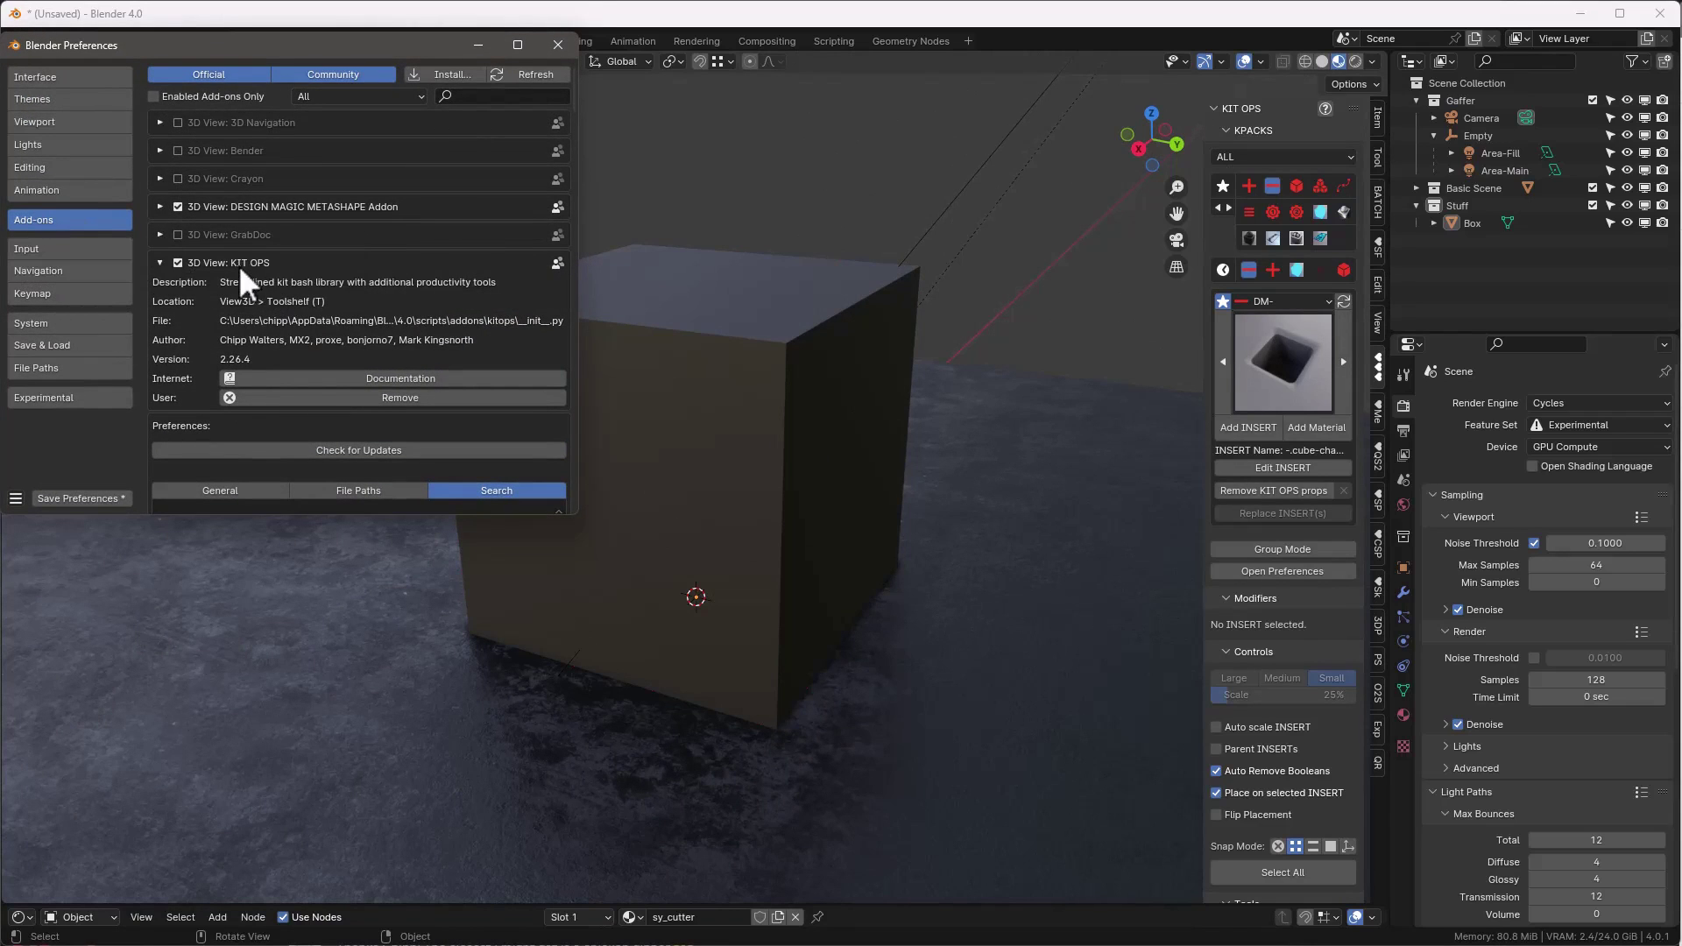
click(229, 486)
click(359, 487)
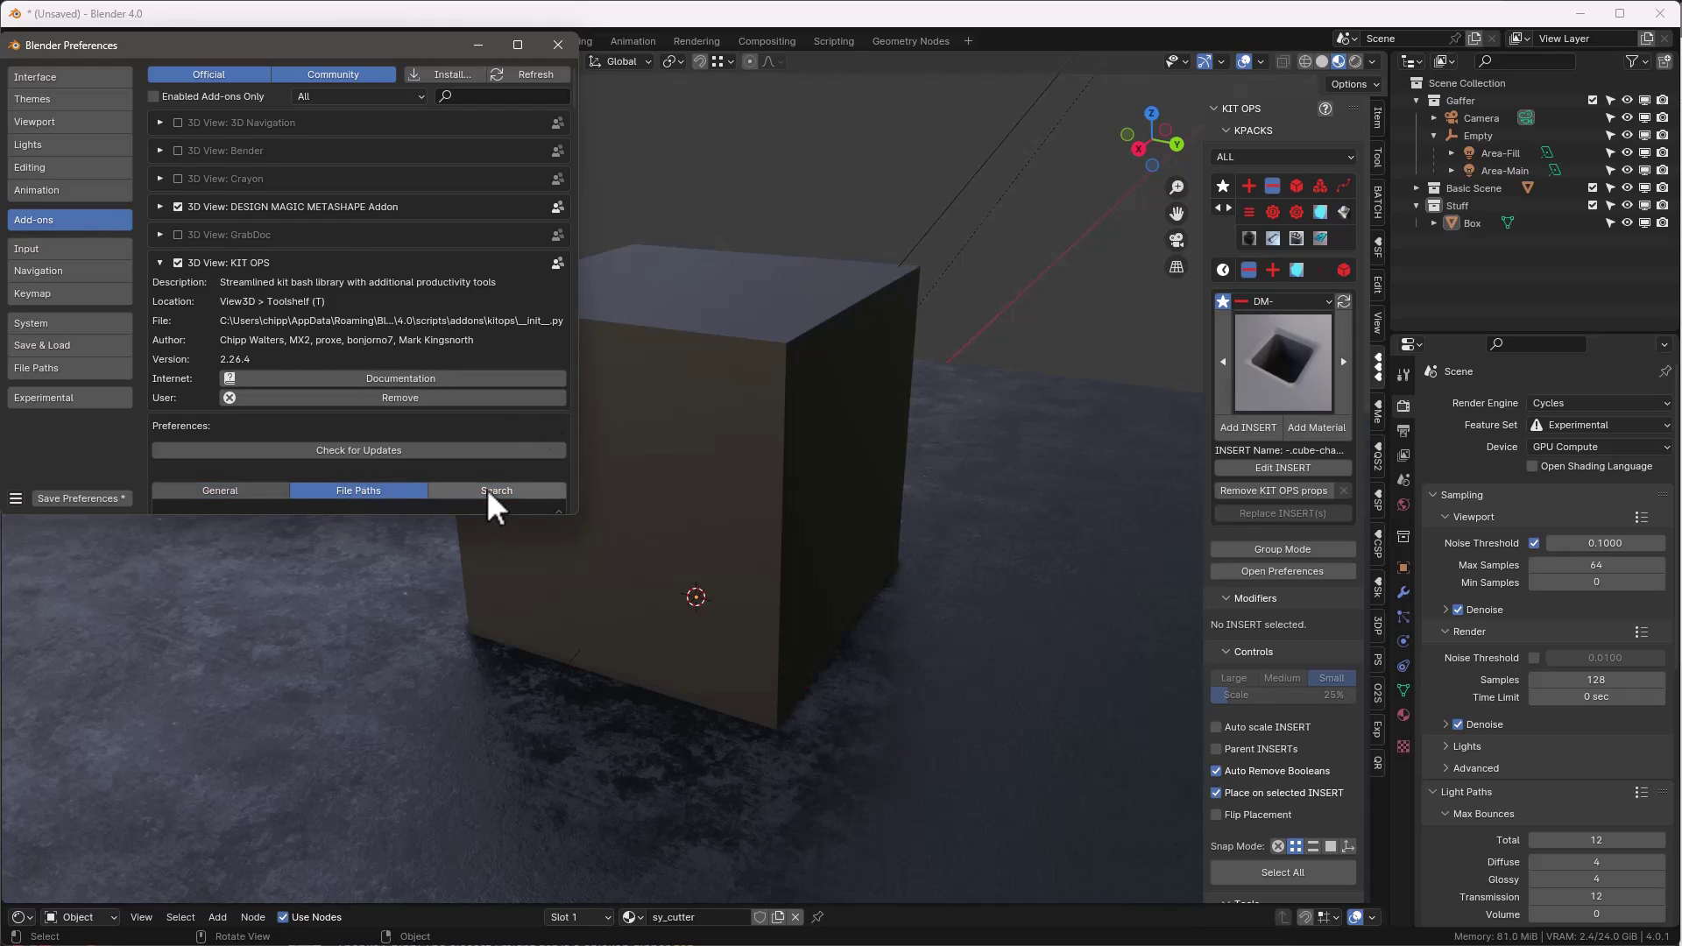
click(493, 495)
scroll(508, 359, down, 6)
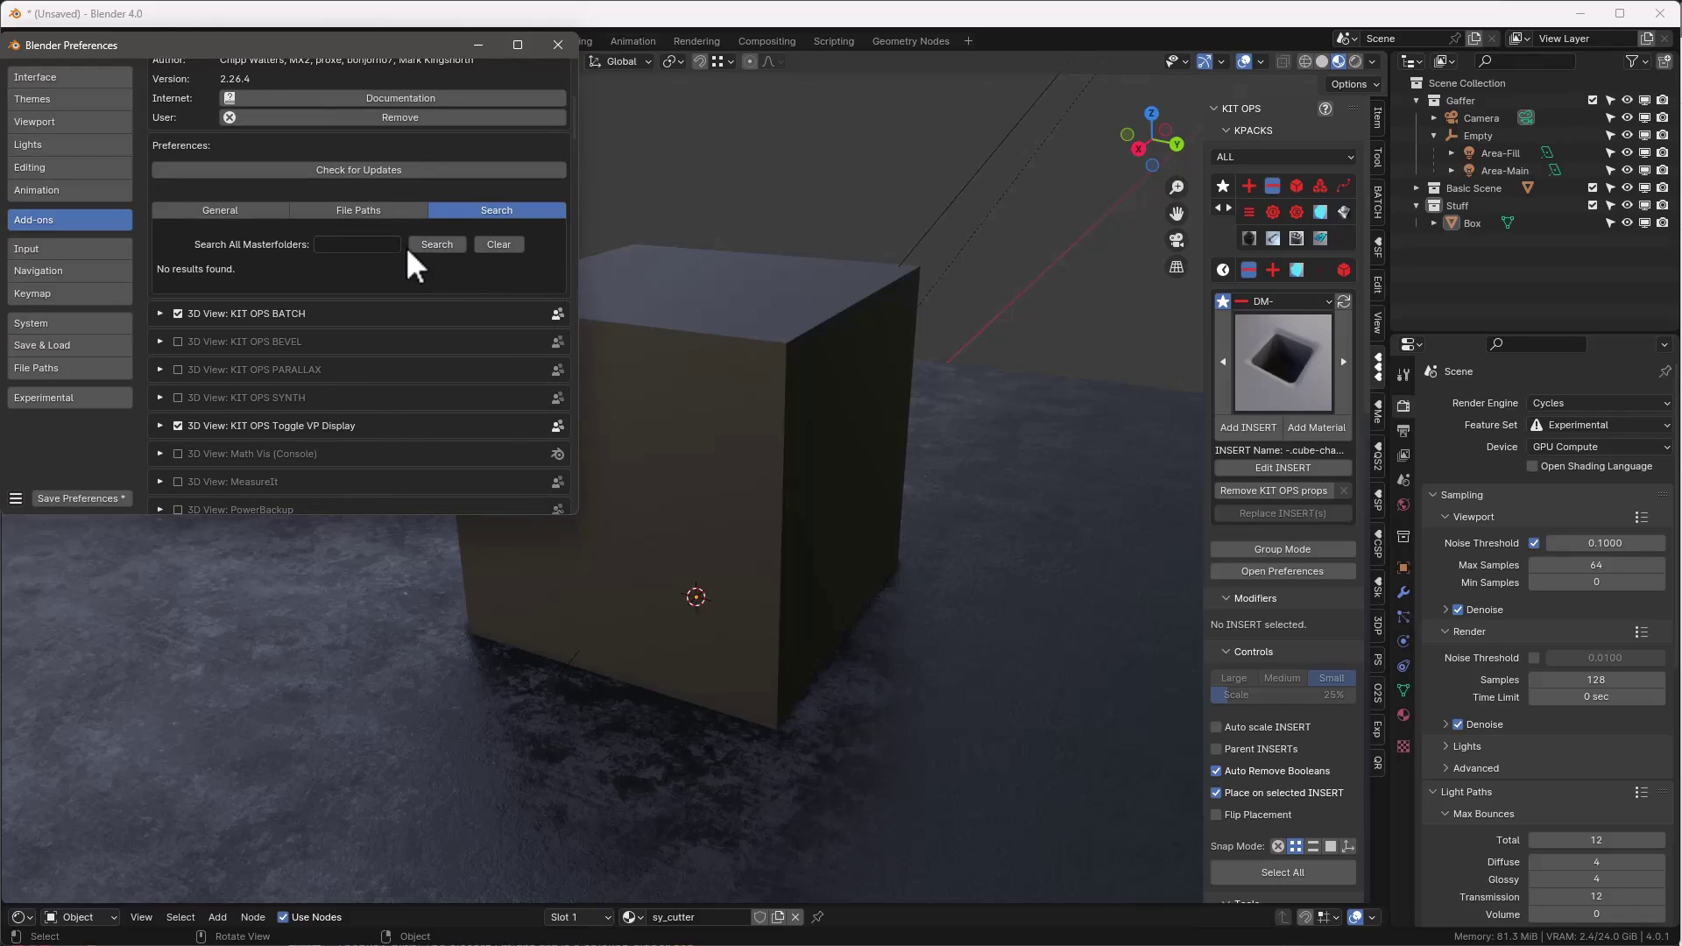
Switch the KPACKS set to sci-box and to decals, checking which KPACKs each set offers
click(1253, 155)
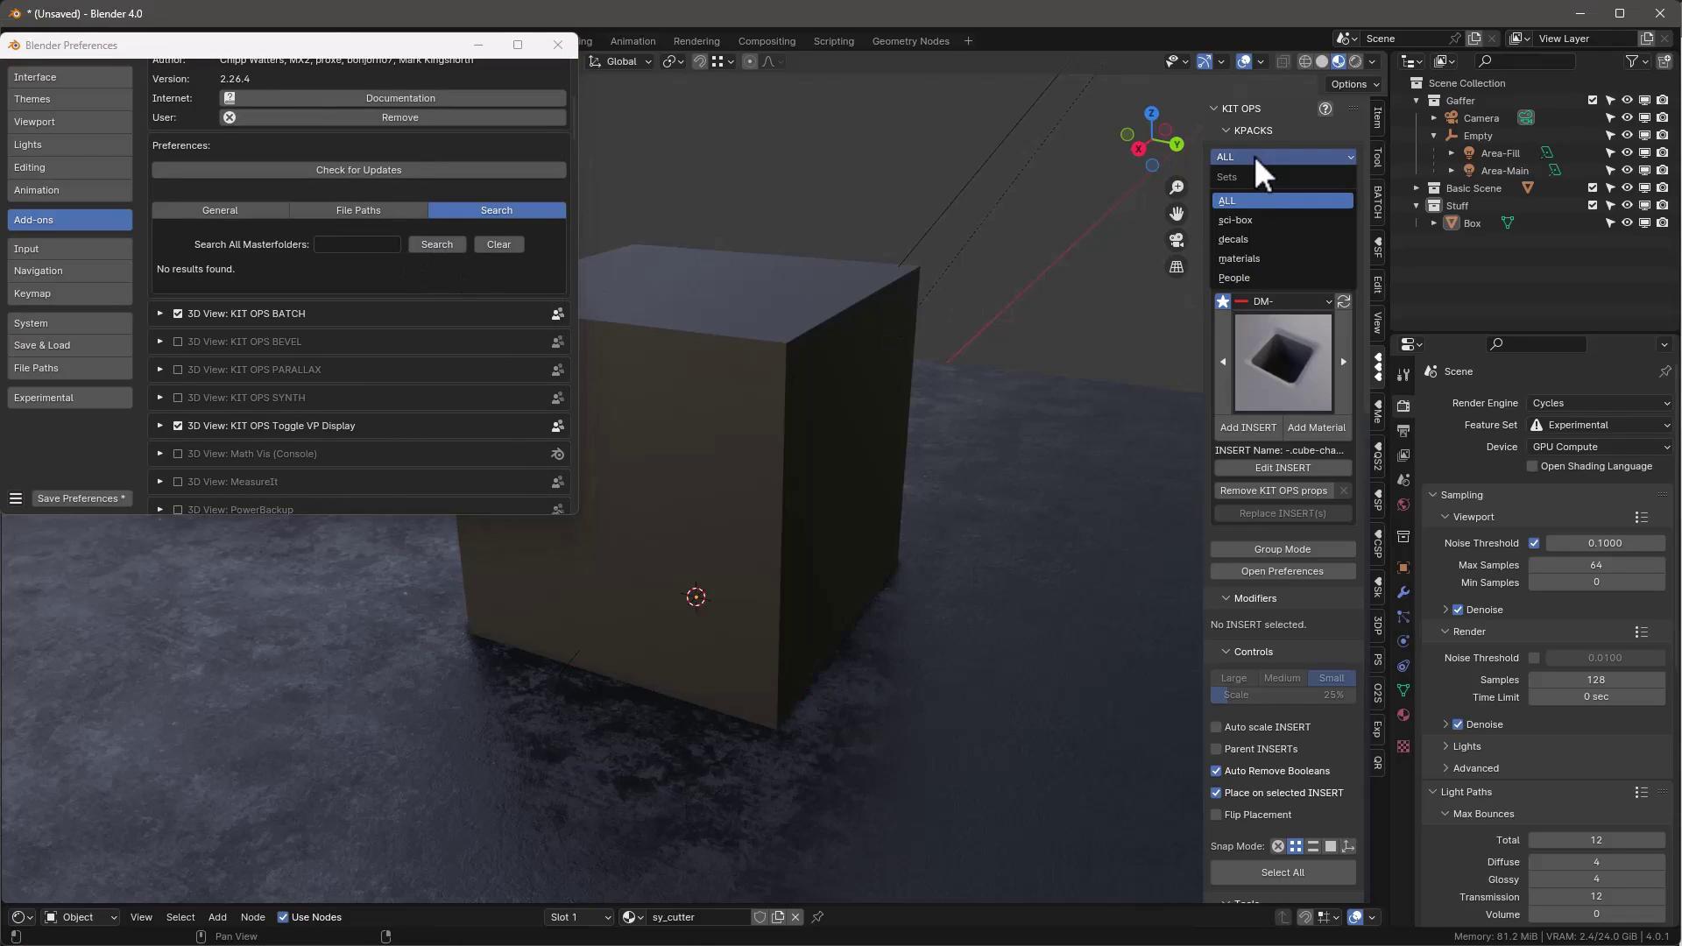
click(1247, 223)
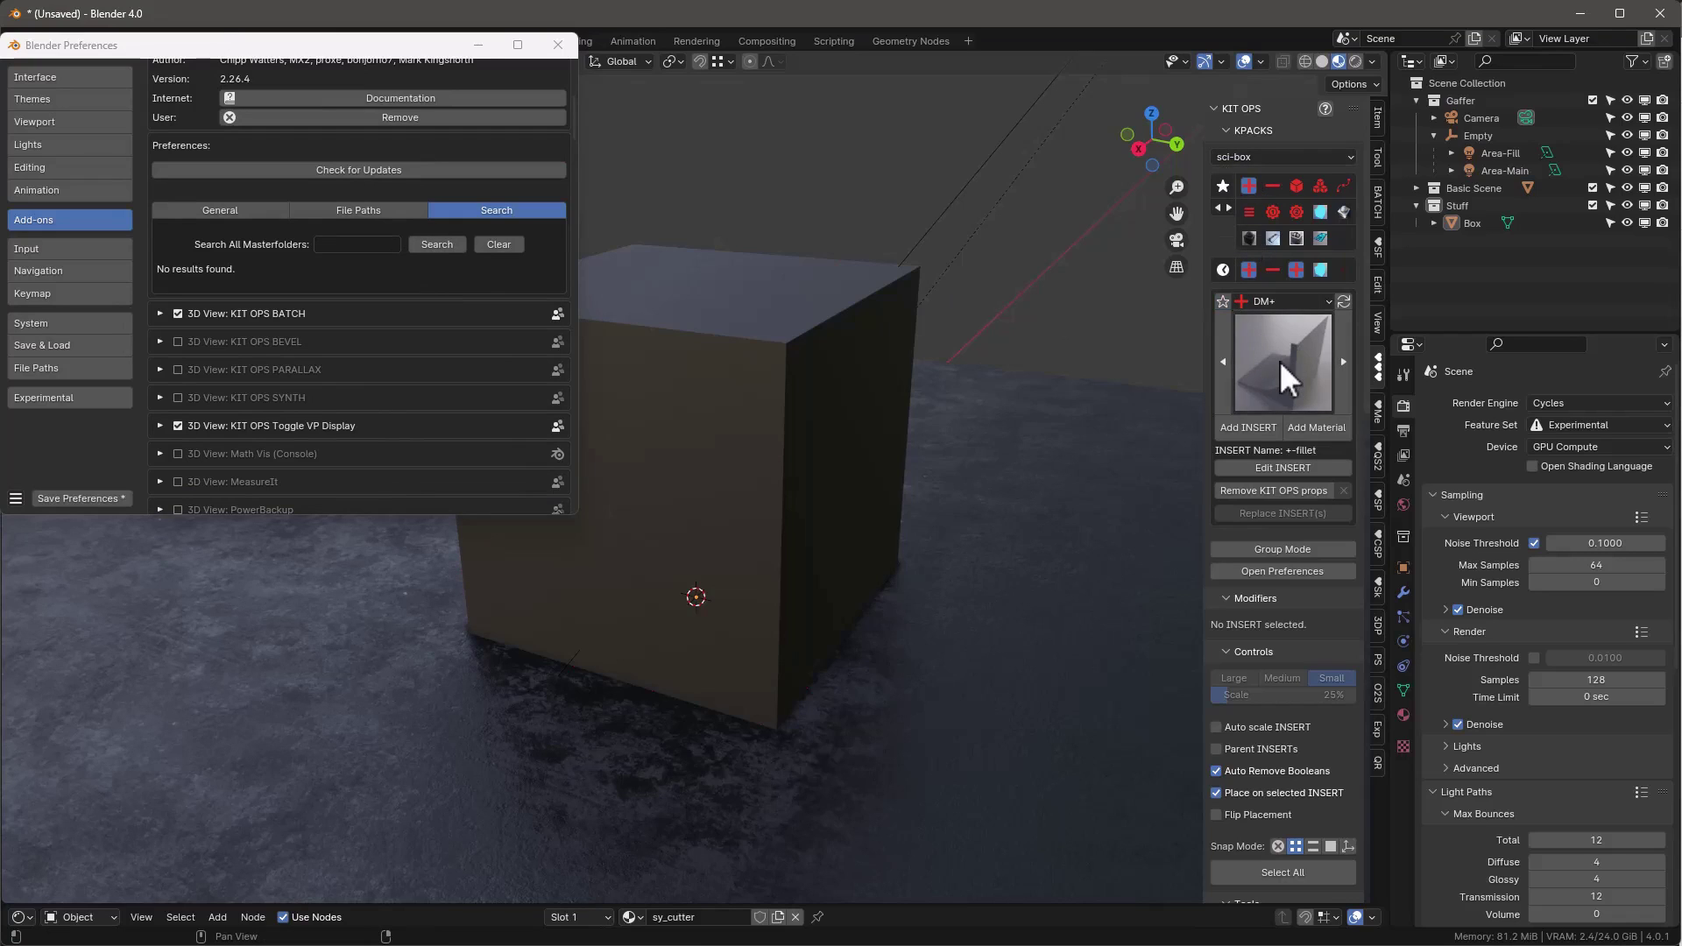
click(1268, 302)
click(1269, 302)
click(1232, 160)
click(1244, 239)
click(1266, 301)
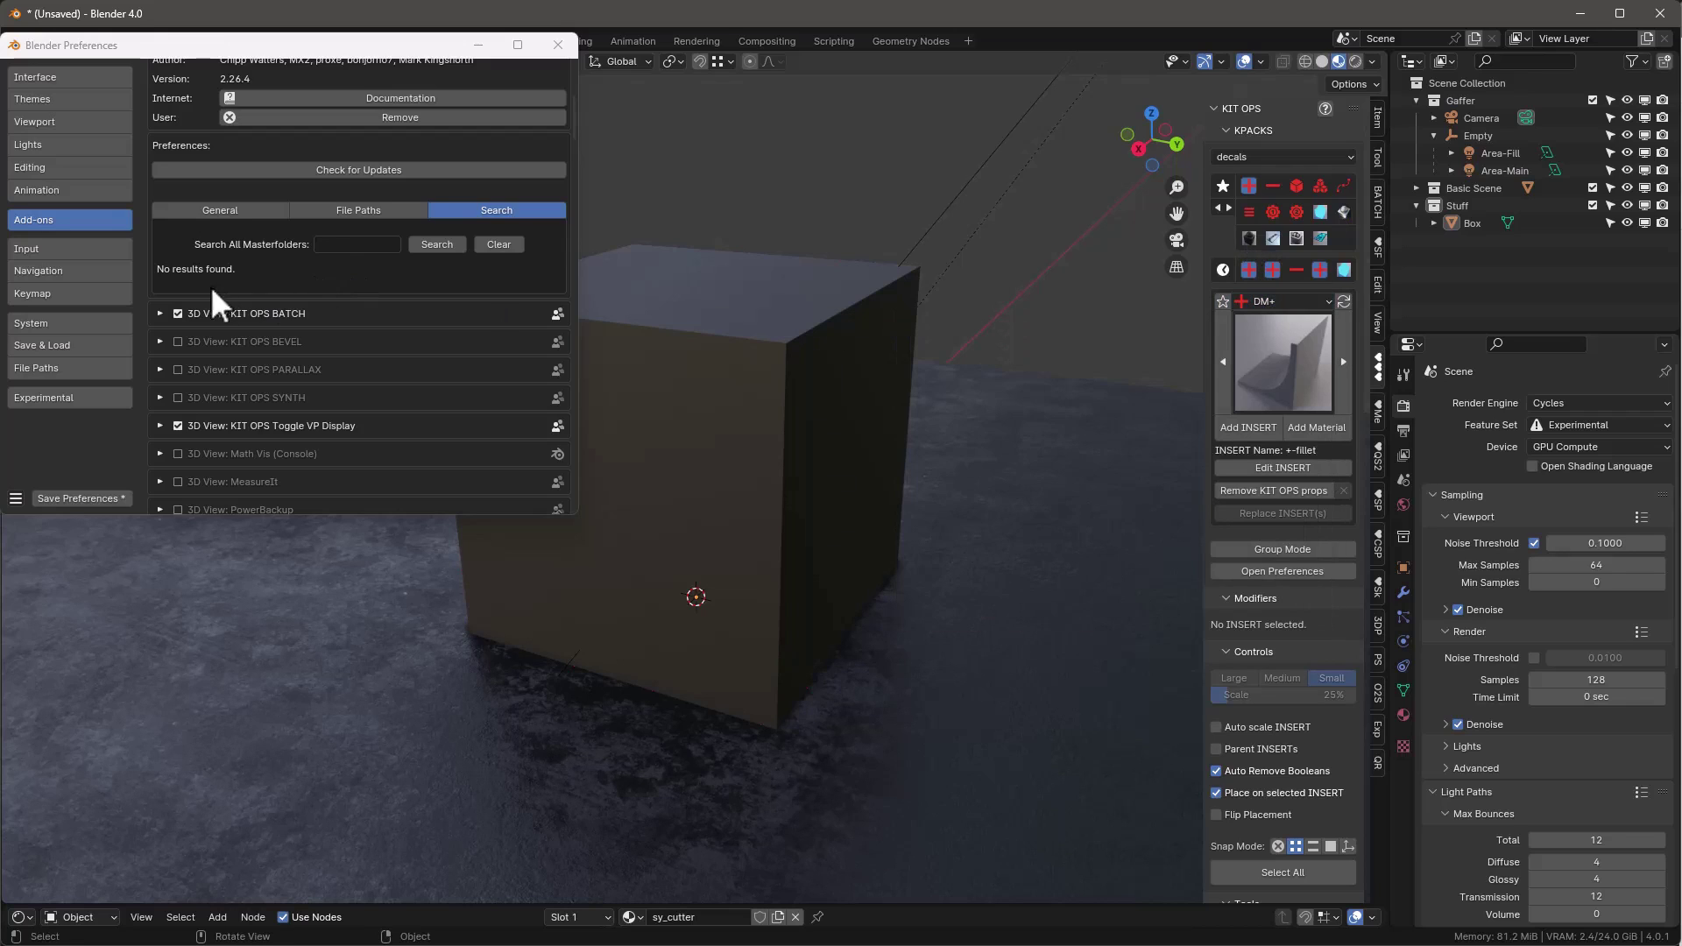
Show the KIT OPS file paths in a wider preferences window and review the full list of masterfolders
click(350, 211)
scroll(396, 345, up, 3)
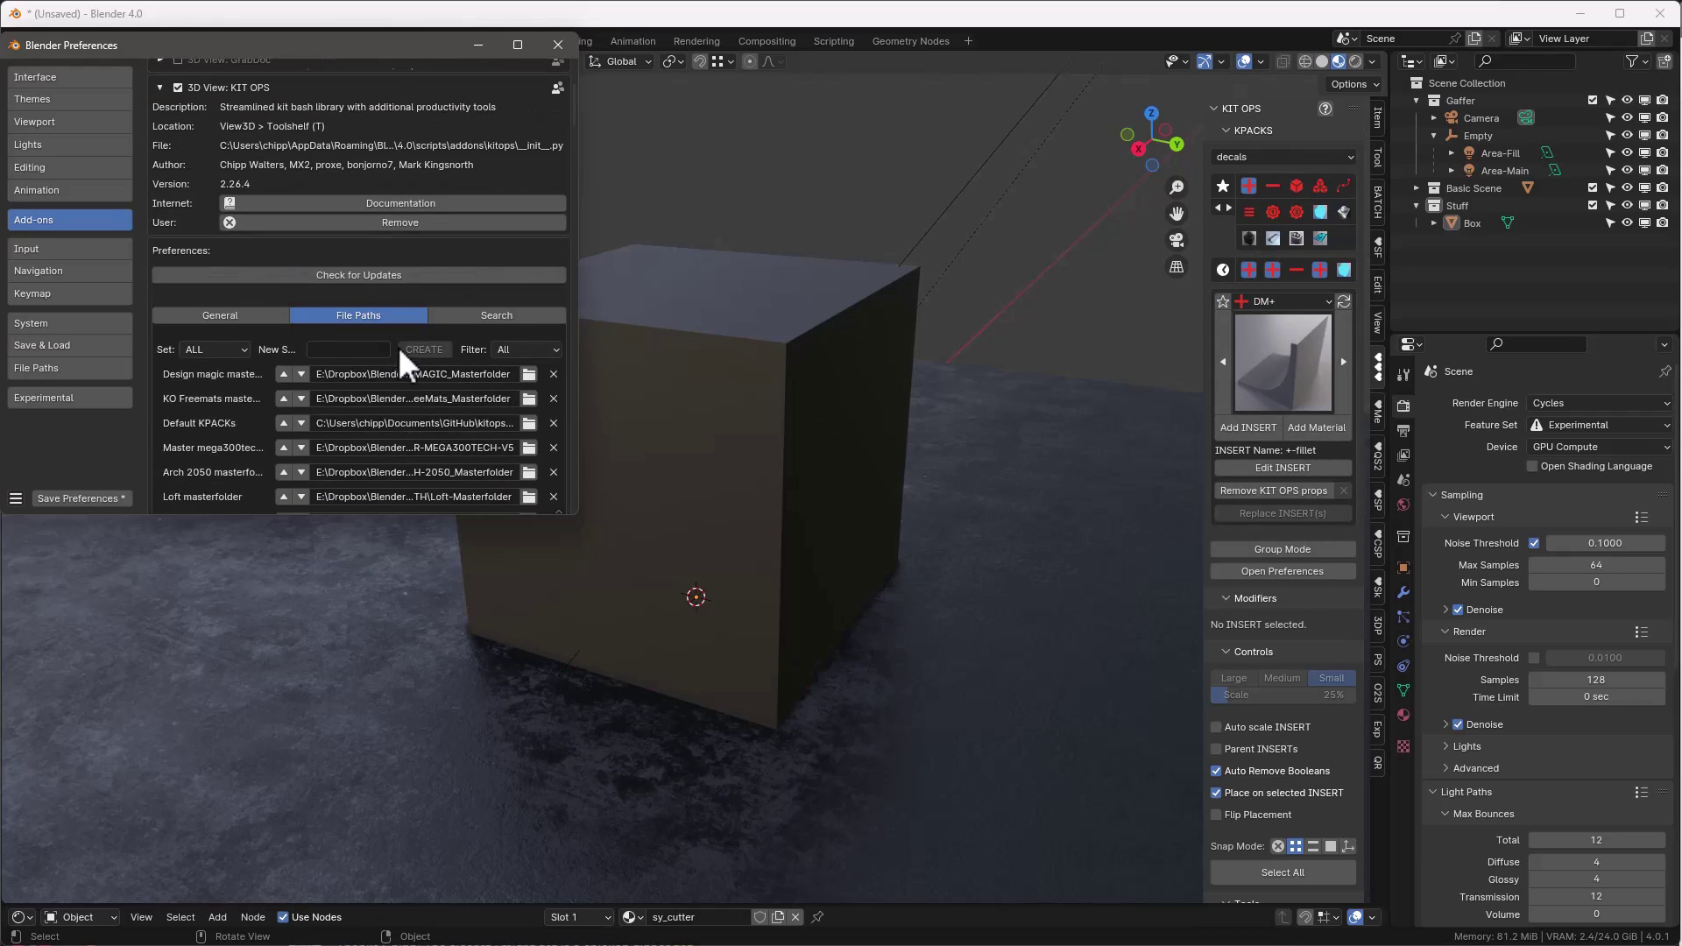
scroll(398, 345, down, 1)
click(239, 313)
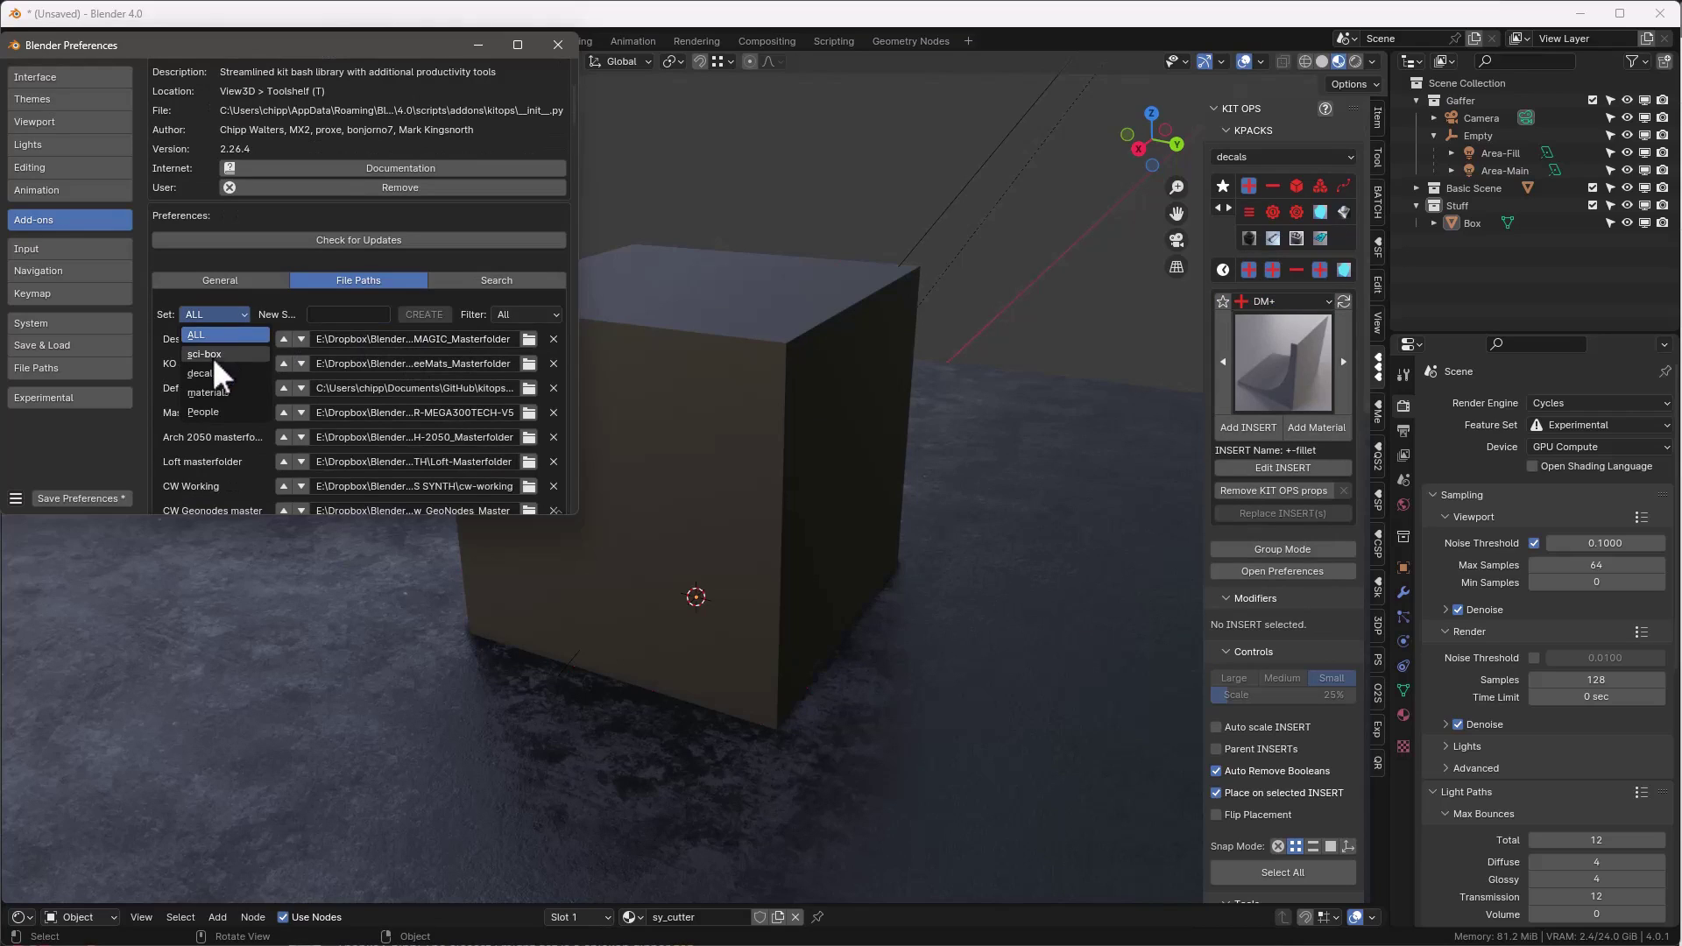
click(201, 312)
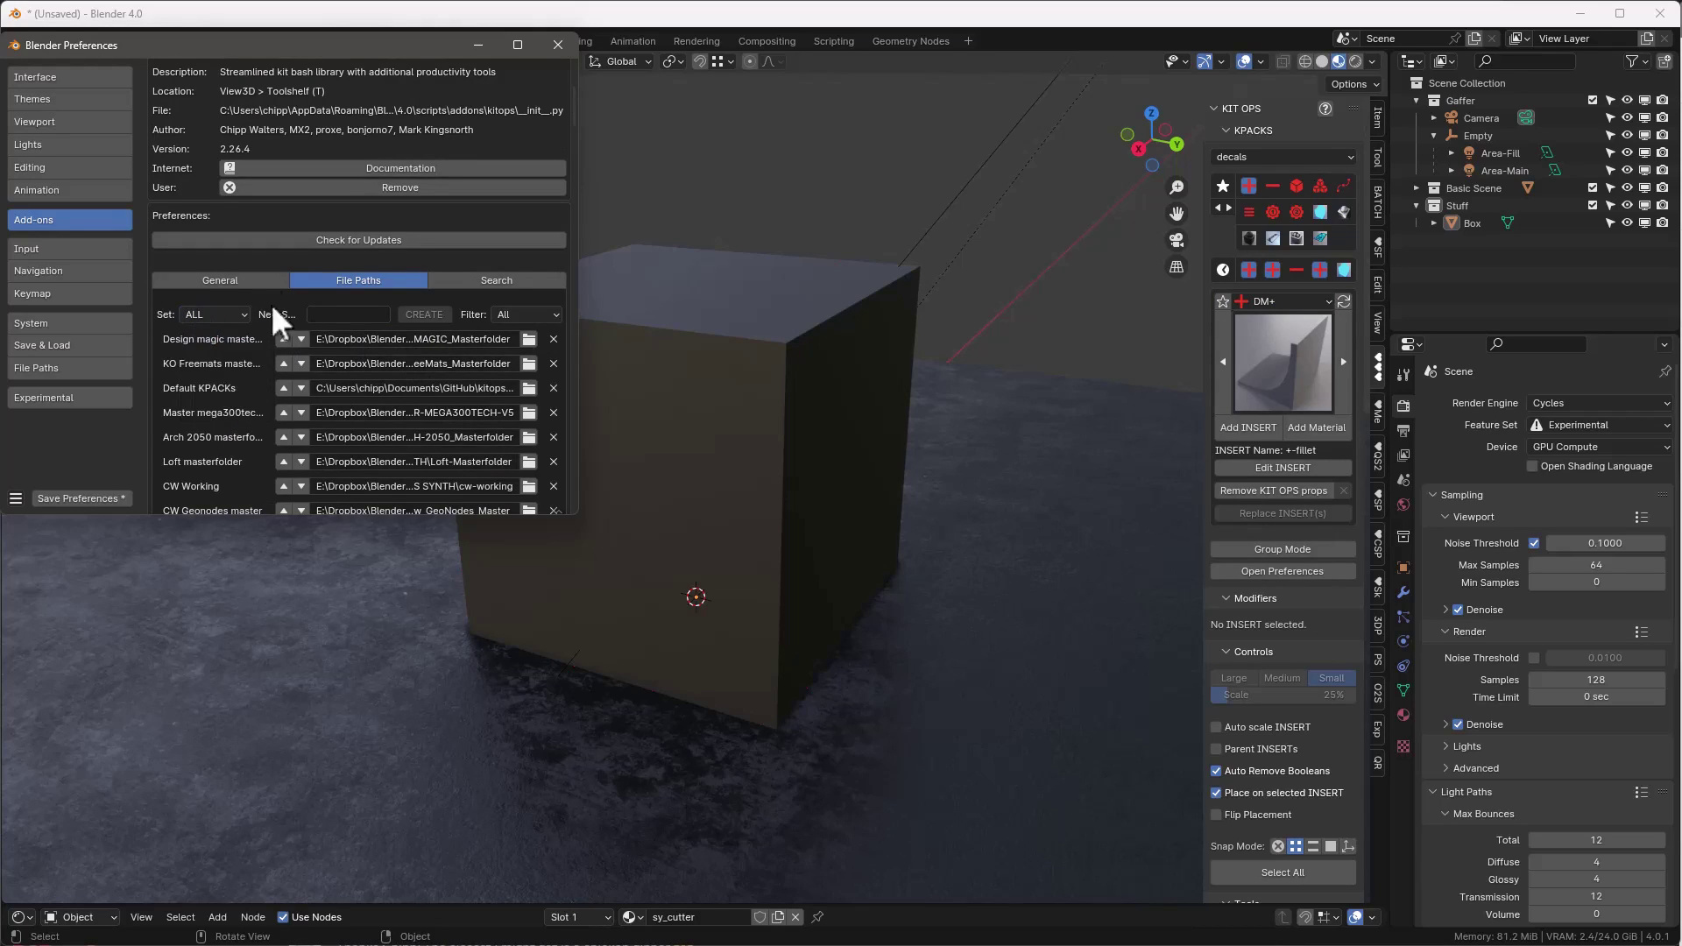
drag(584, 323, 846, 314)
scroll(638, 396, down, 8)
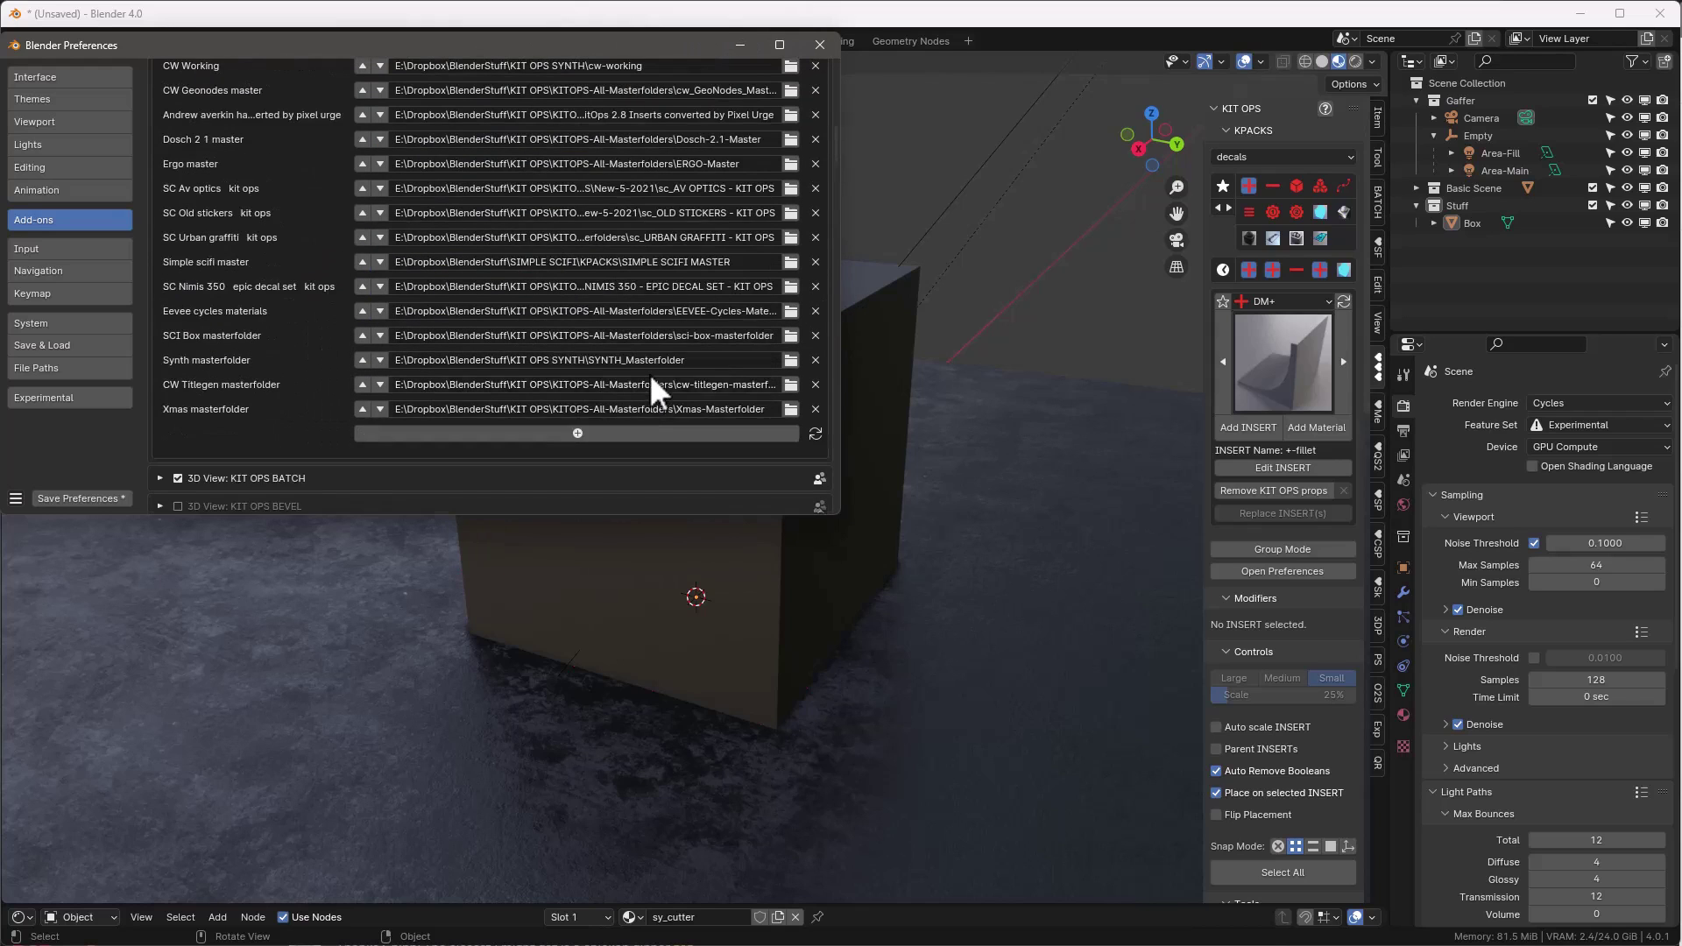
scroll(648, 365, up, 5)
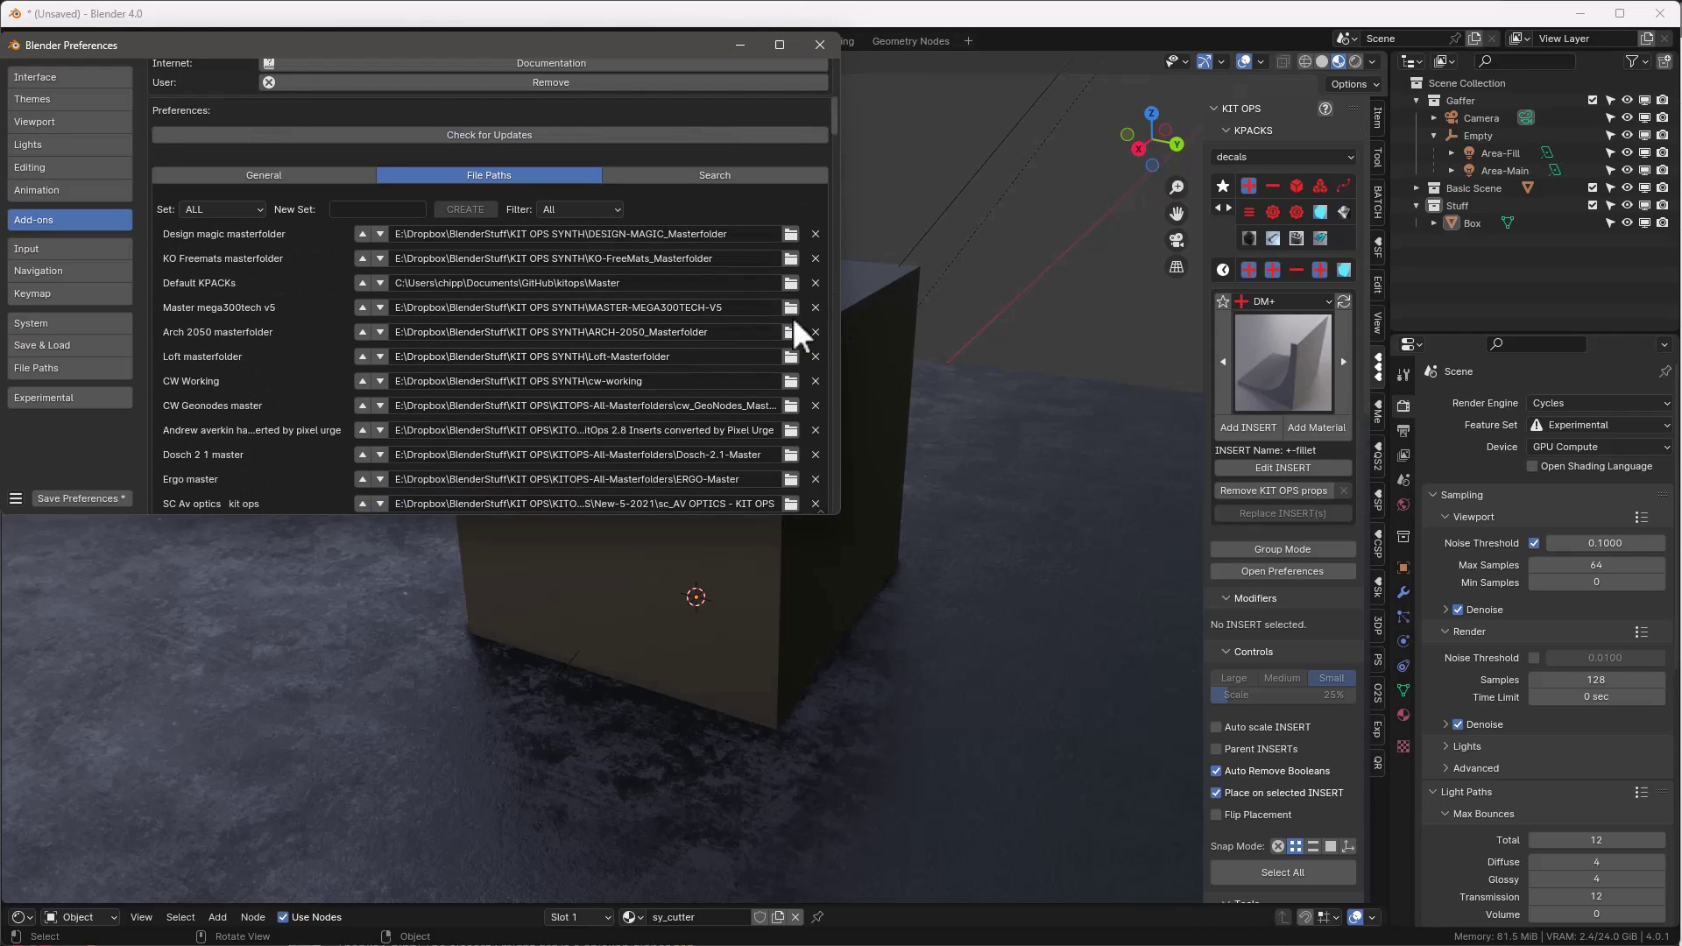
scroll(584, 366, down, 6)
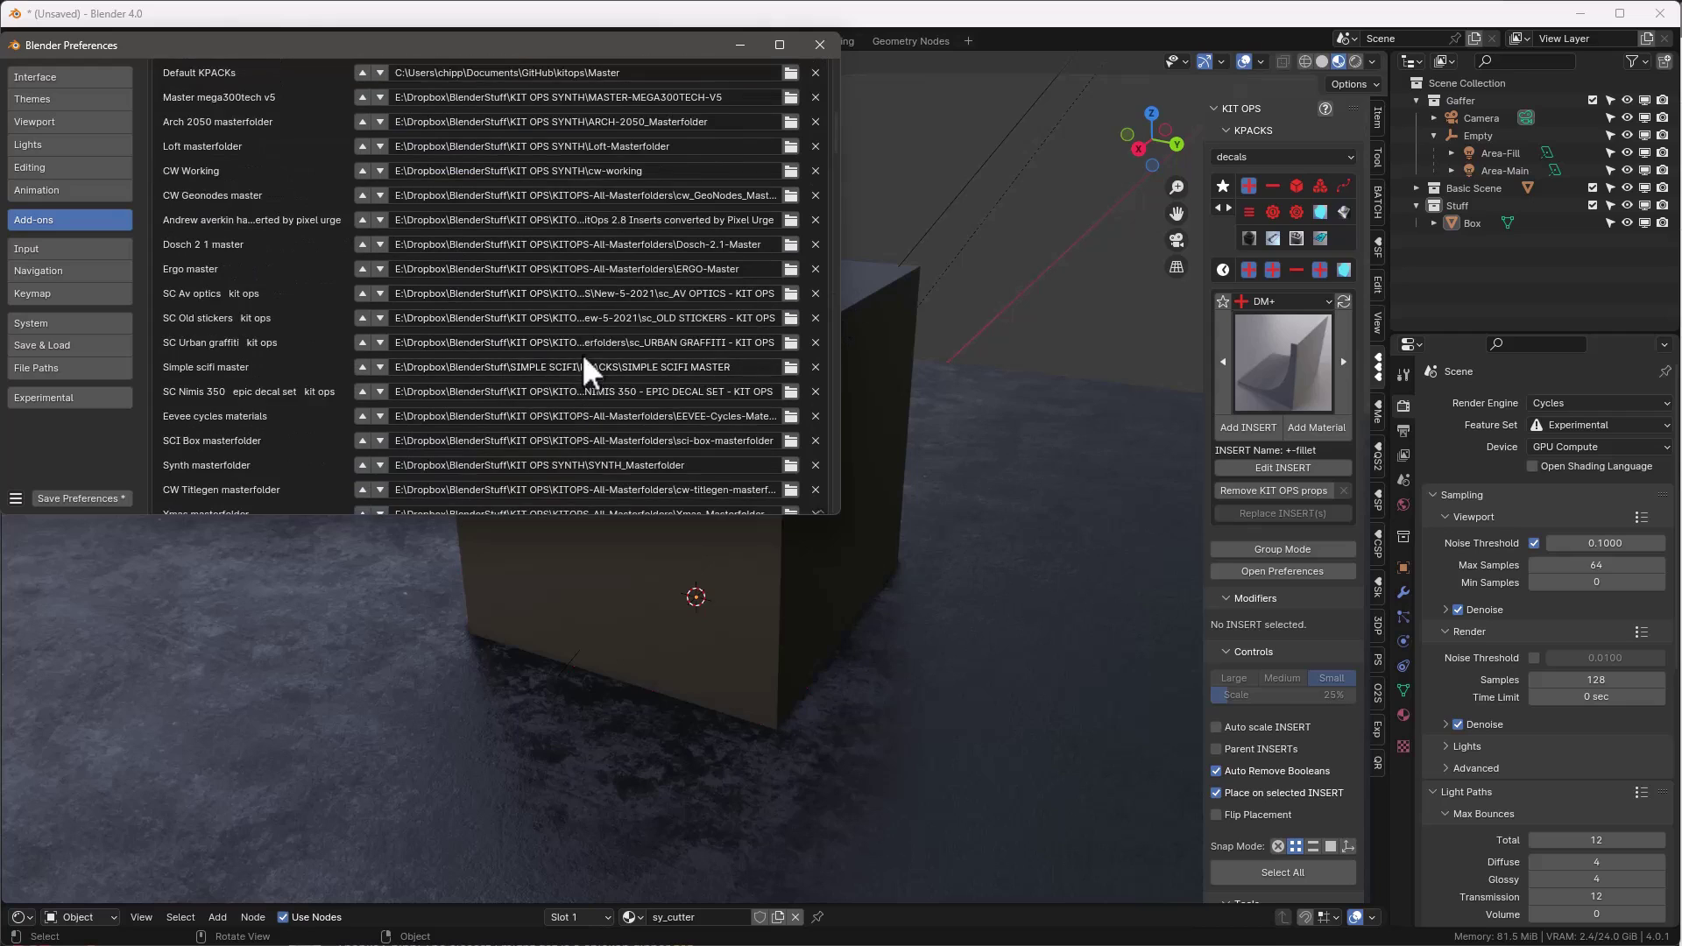
scroll(584, 350, up, 5)
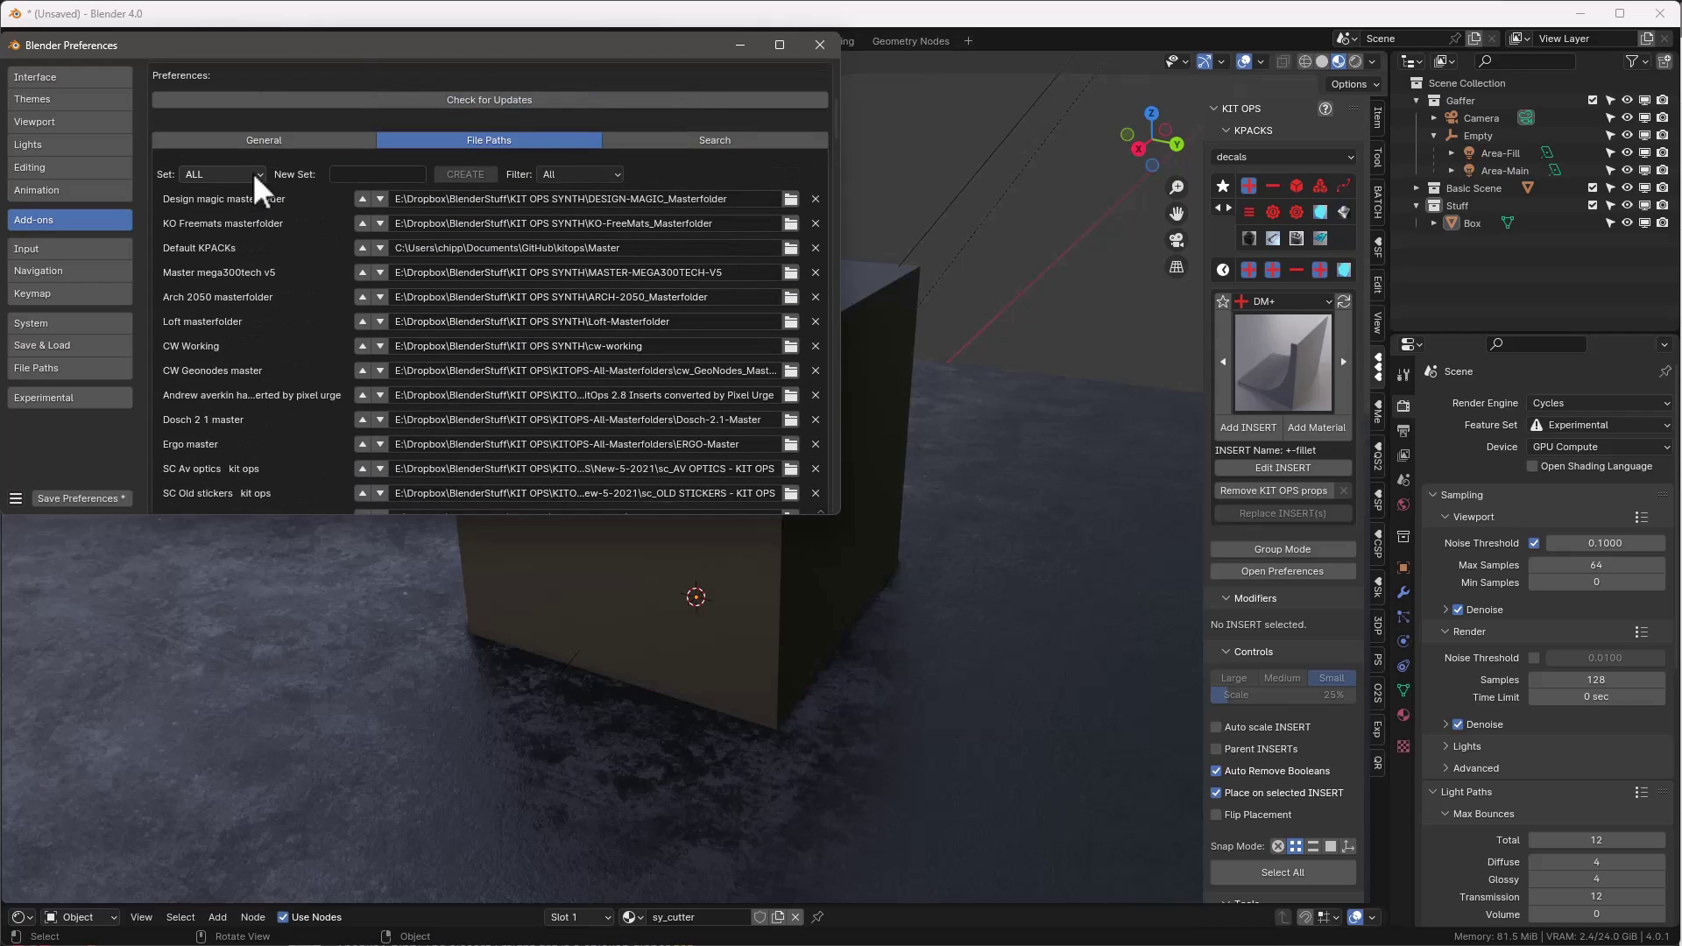
Examine which masterfolders are enabled in the sci-box set and in the materials set of the file paths
click(257, 178)
click(224, 214)
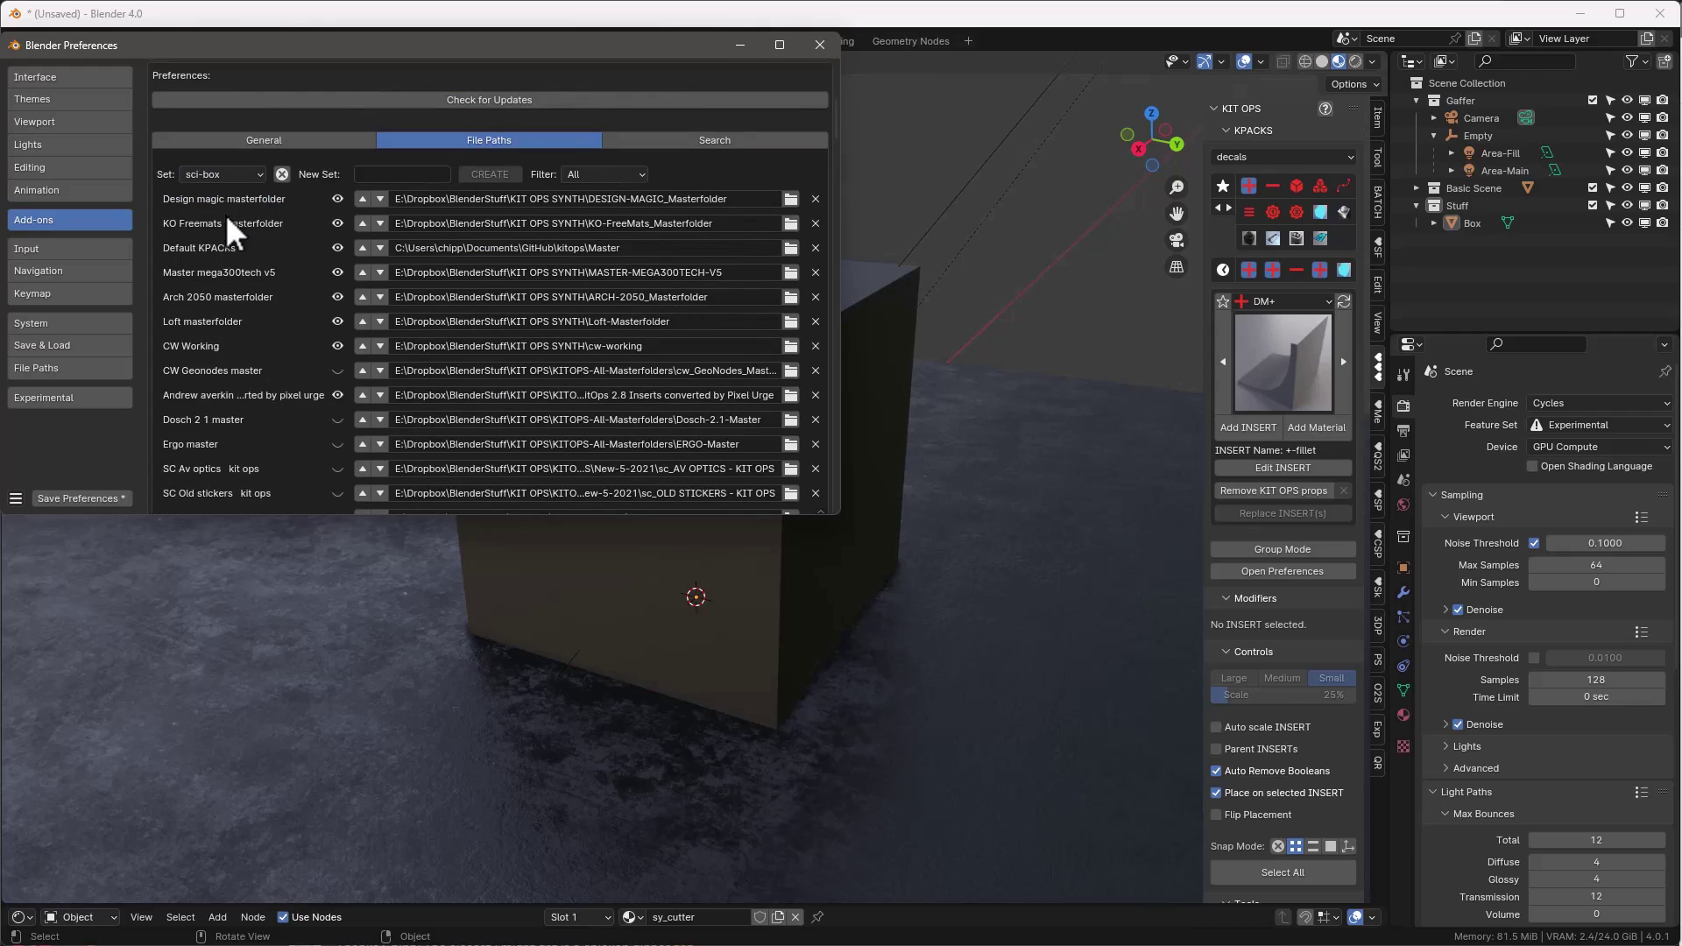
scroll(413, 286, down, 3)
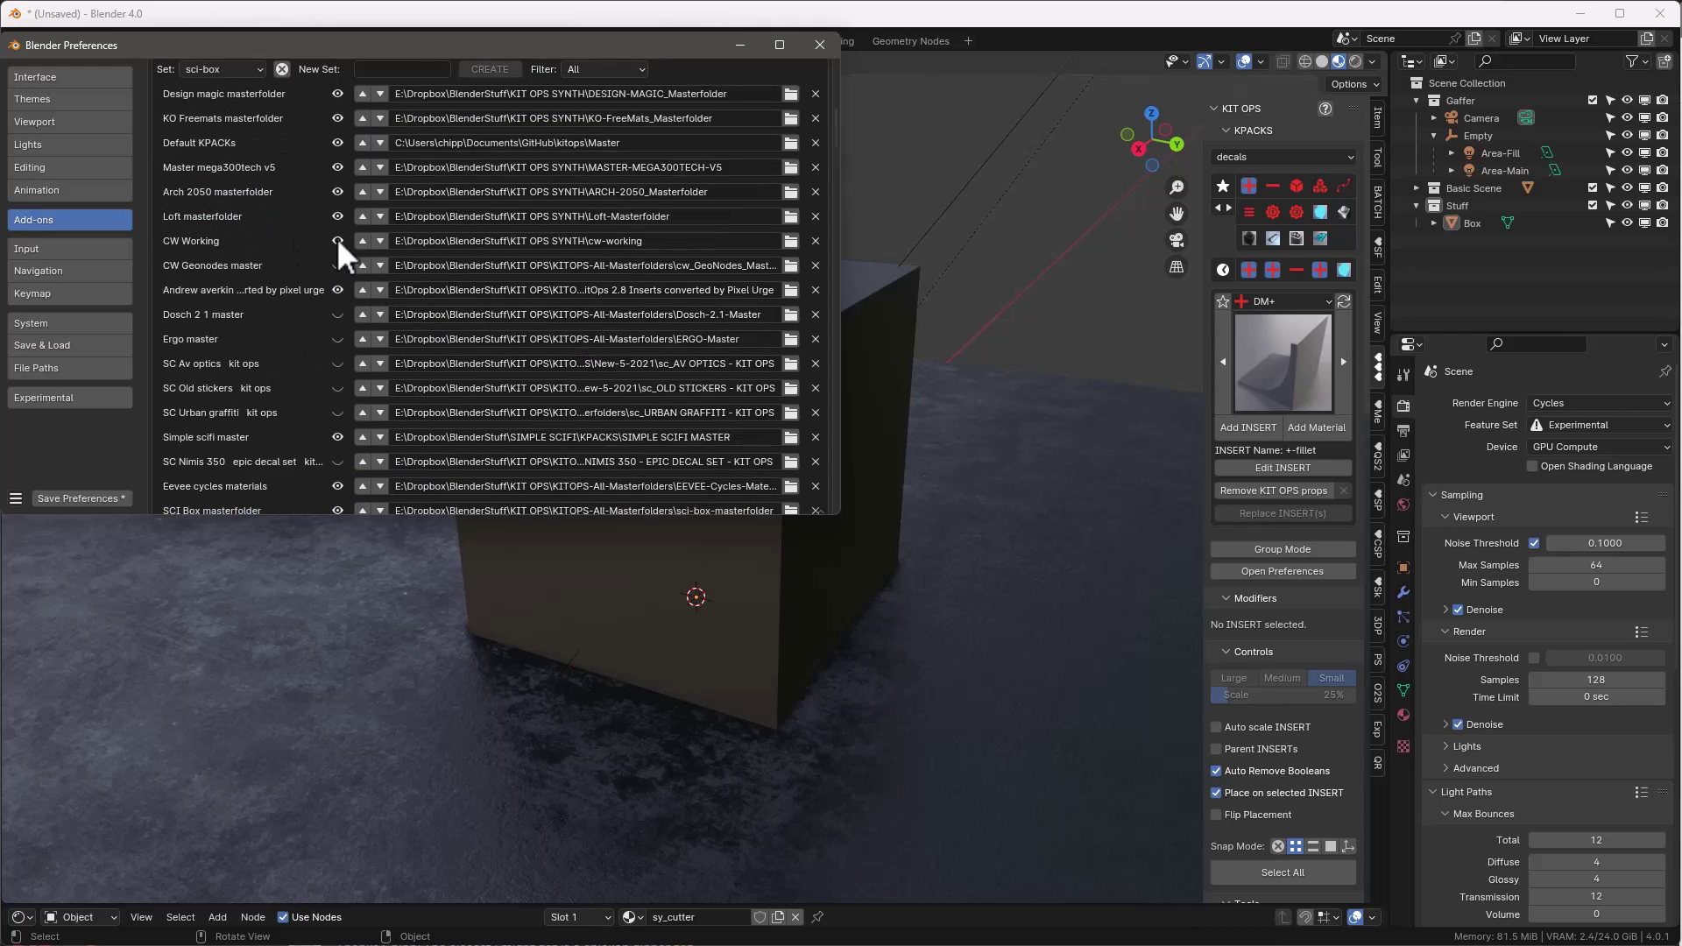
scroll(438, 412, down, 1)
scroll(474, 296, up, 8)
click(221, 279)
click(226, 355)
scroll(539, 417, down, 12)
scroll(540, 403, up, 6)
scroll(537, 396, up, 4)
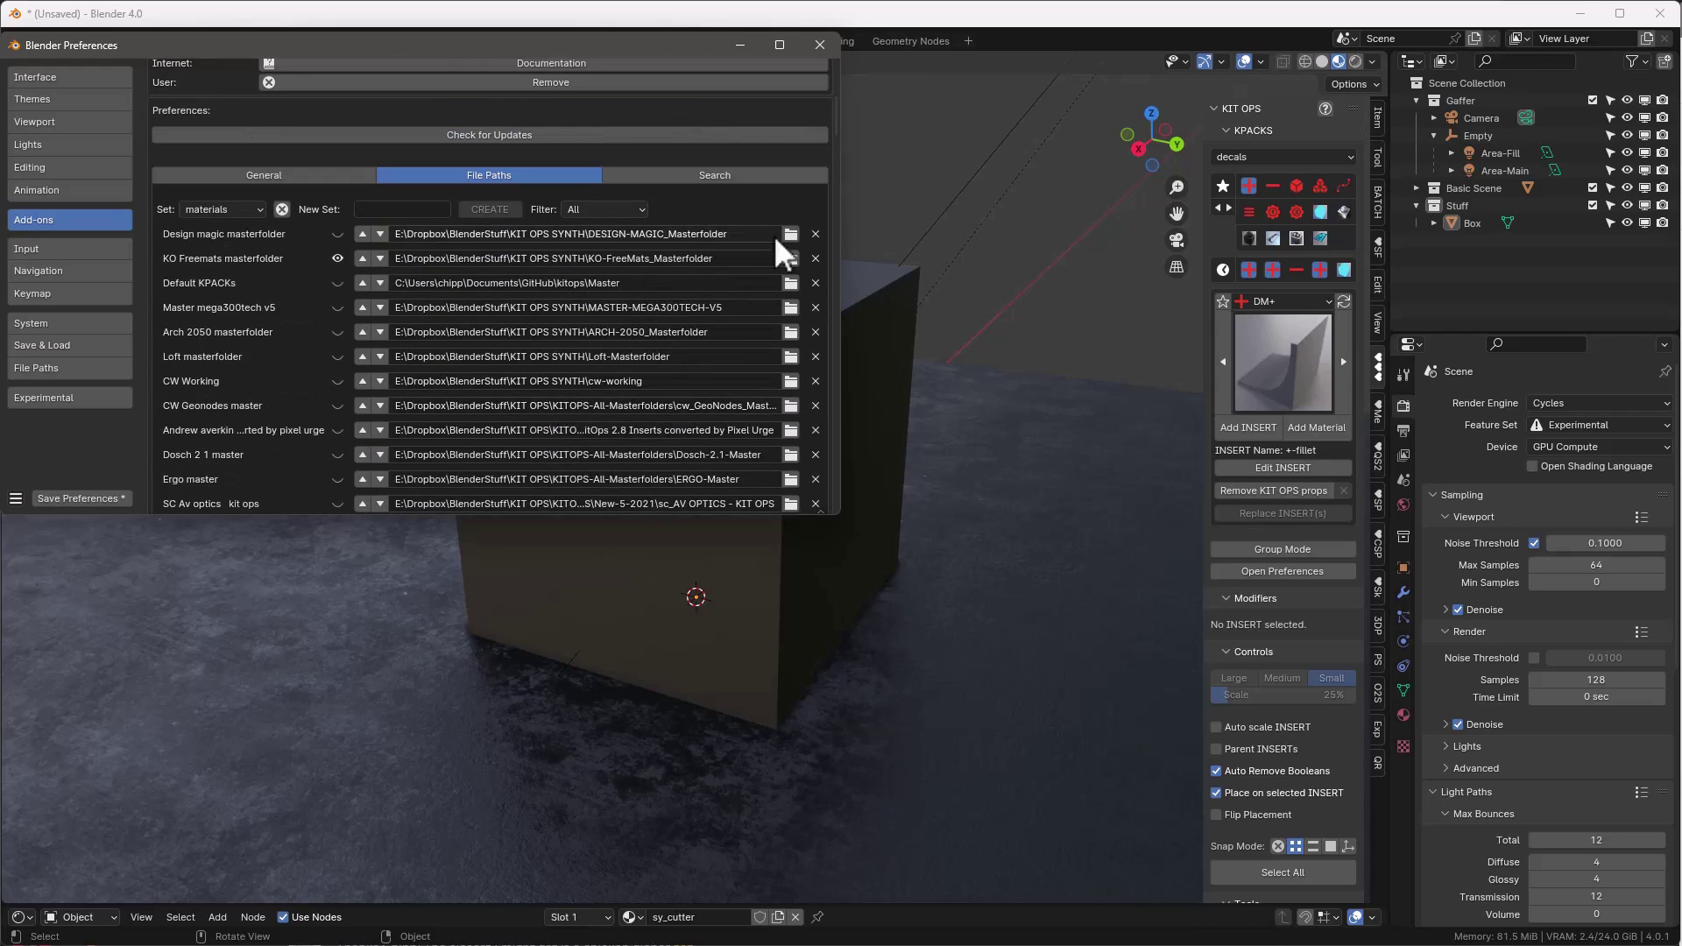
Set the active KPACKS set to materials and look through its list of KPACKs
click(1250, 155)
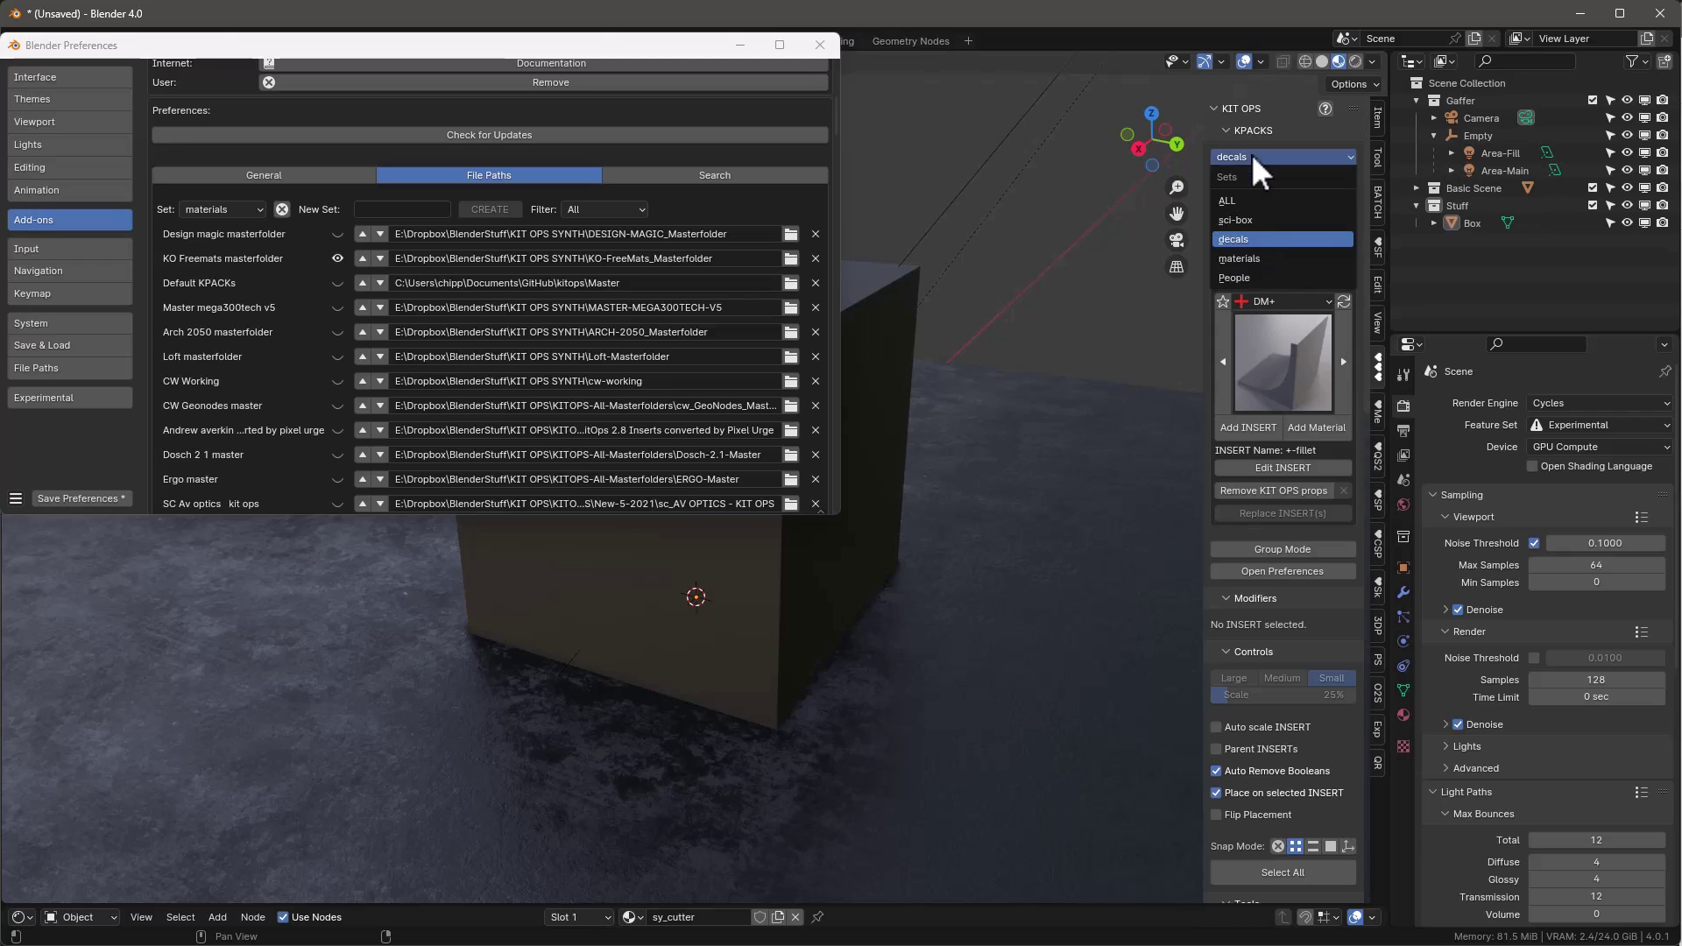
click(1259, 253)
click(1284, 298)
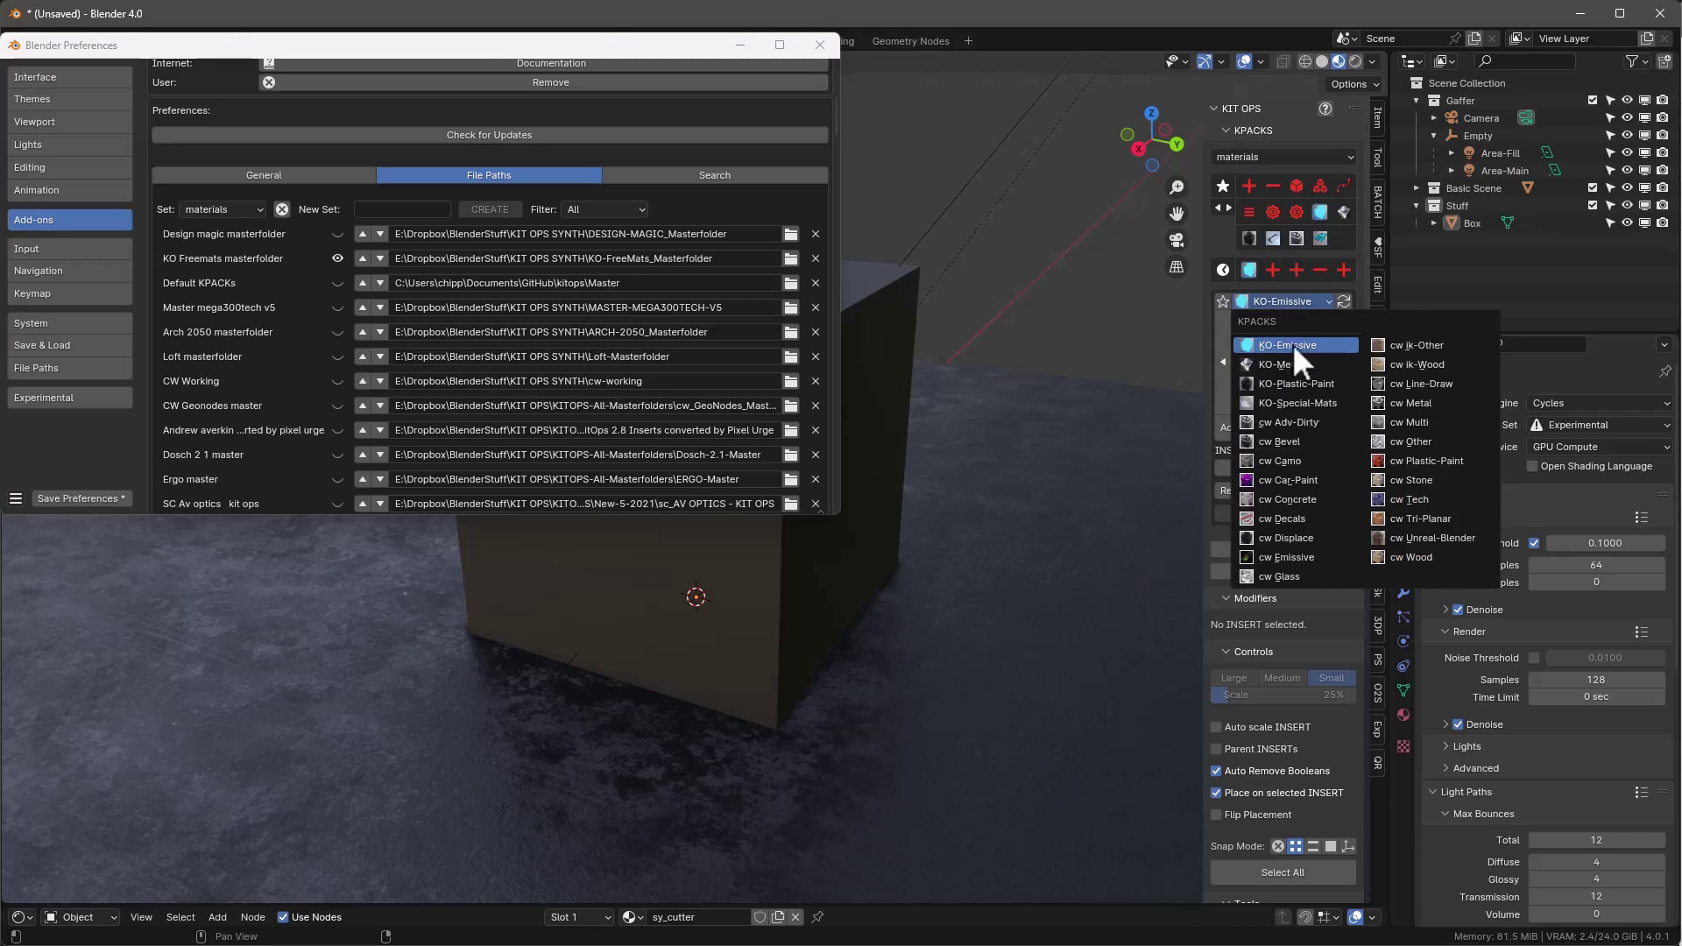
click(1244, 296)
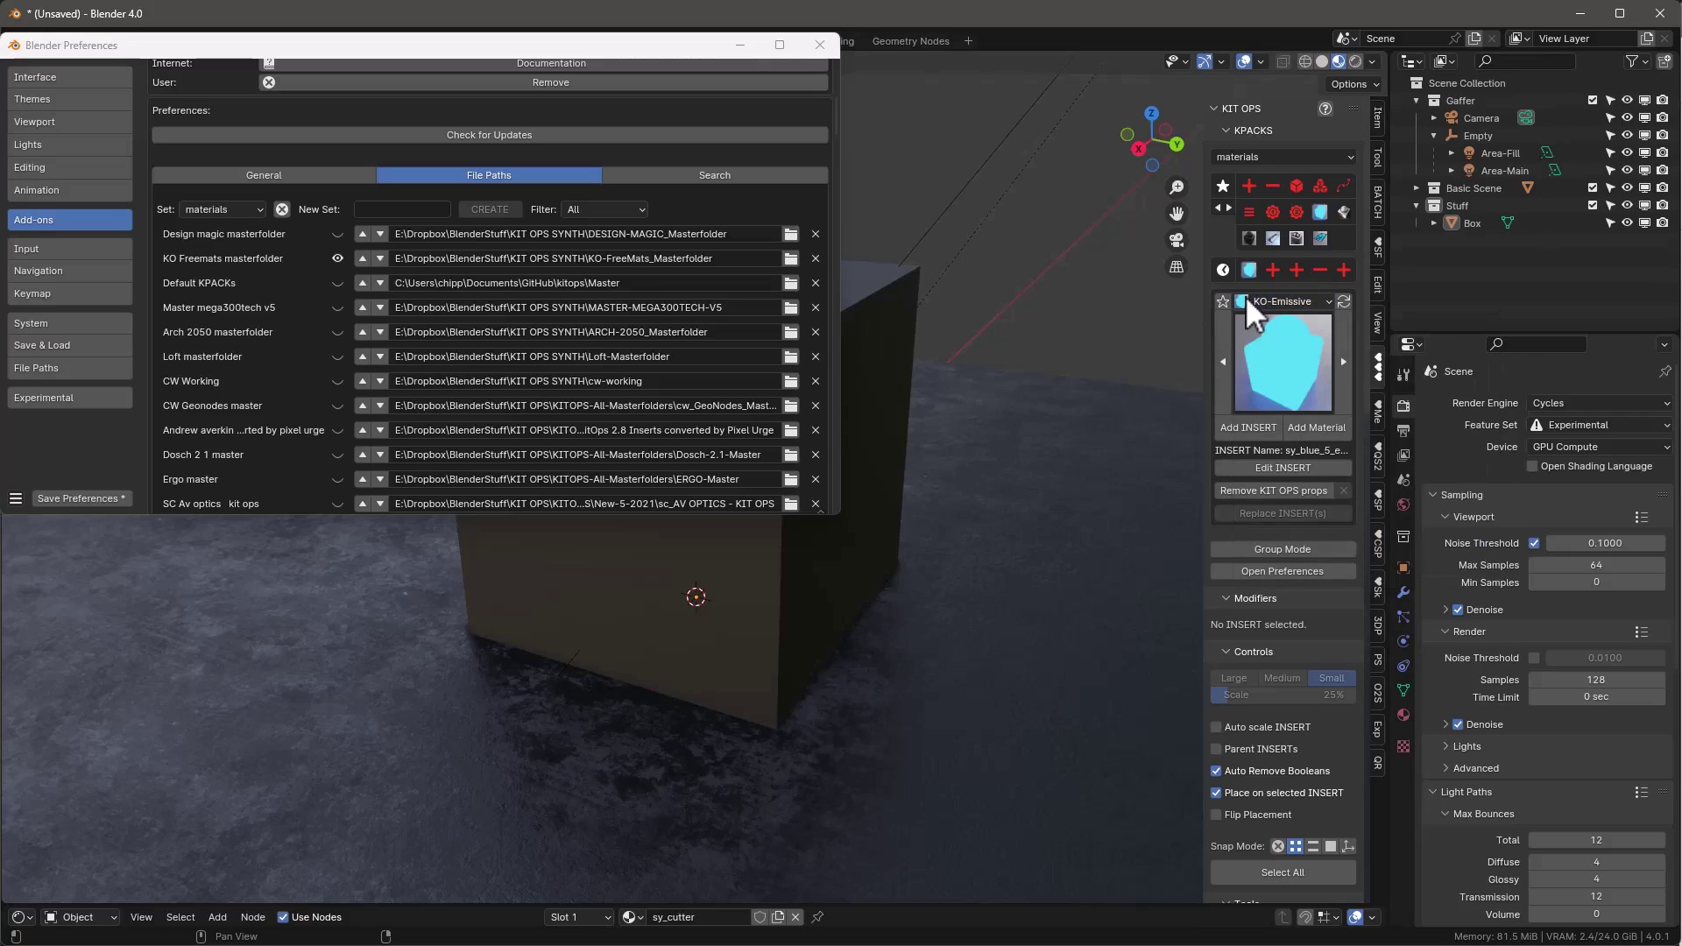
Enlarge the preferences window and search all KIT OPS masterfolders for "display"
click(719, 173)
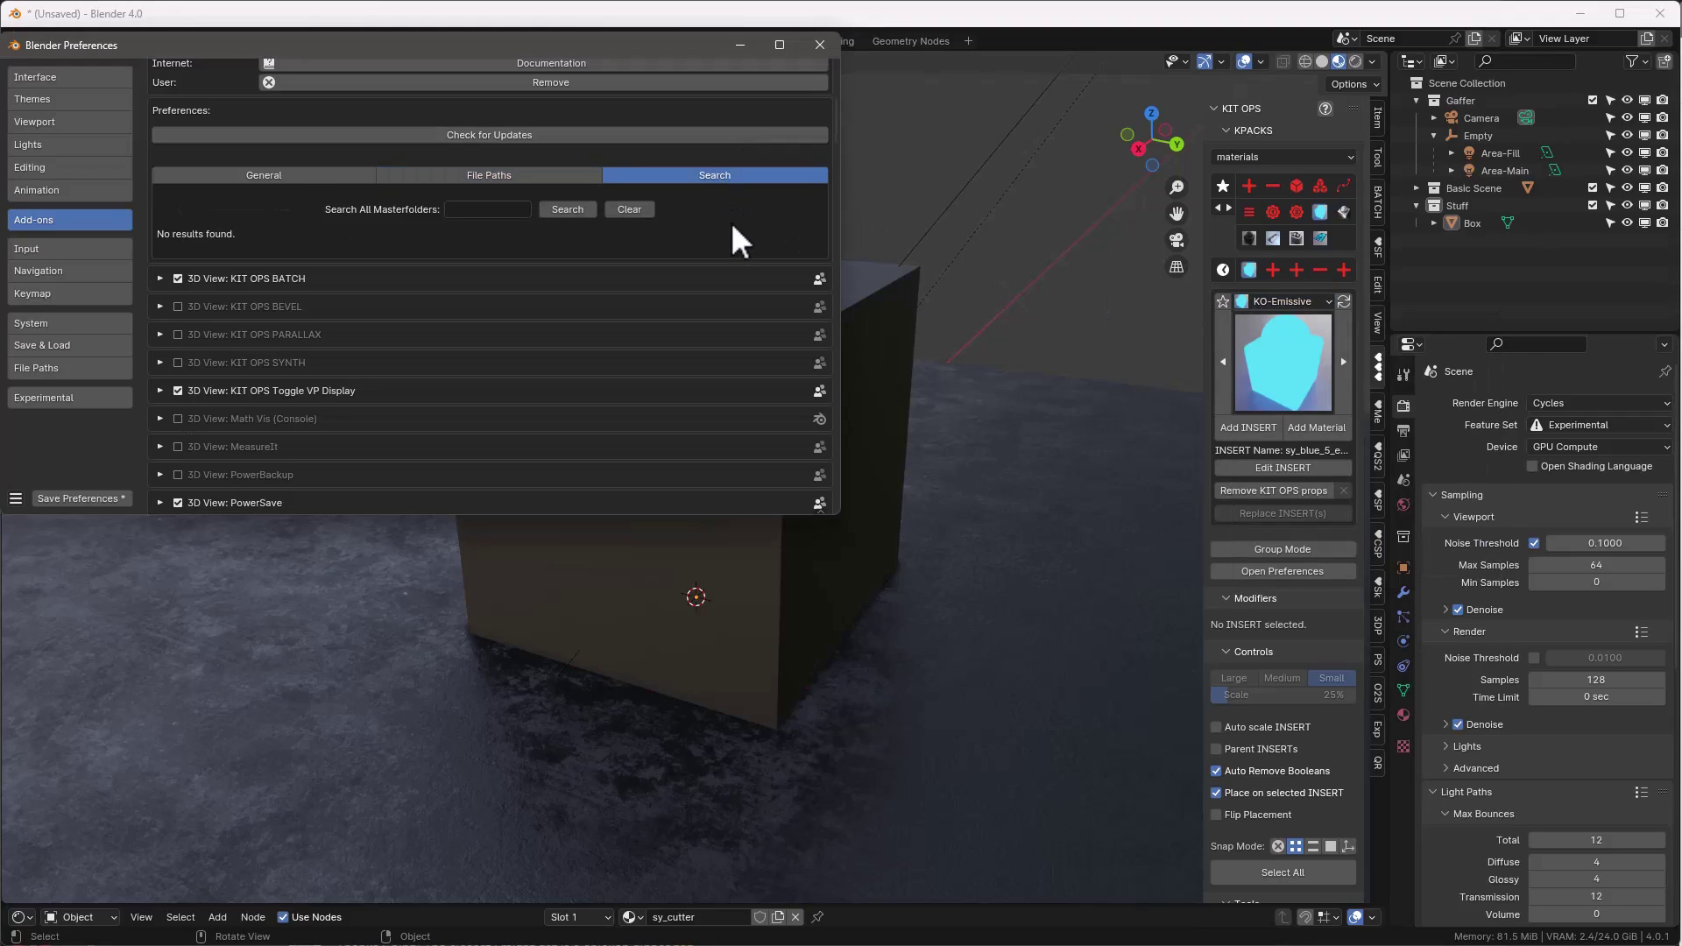
drag(838, 513, 889, 677)
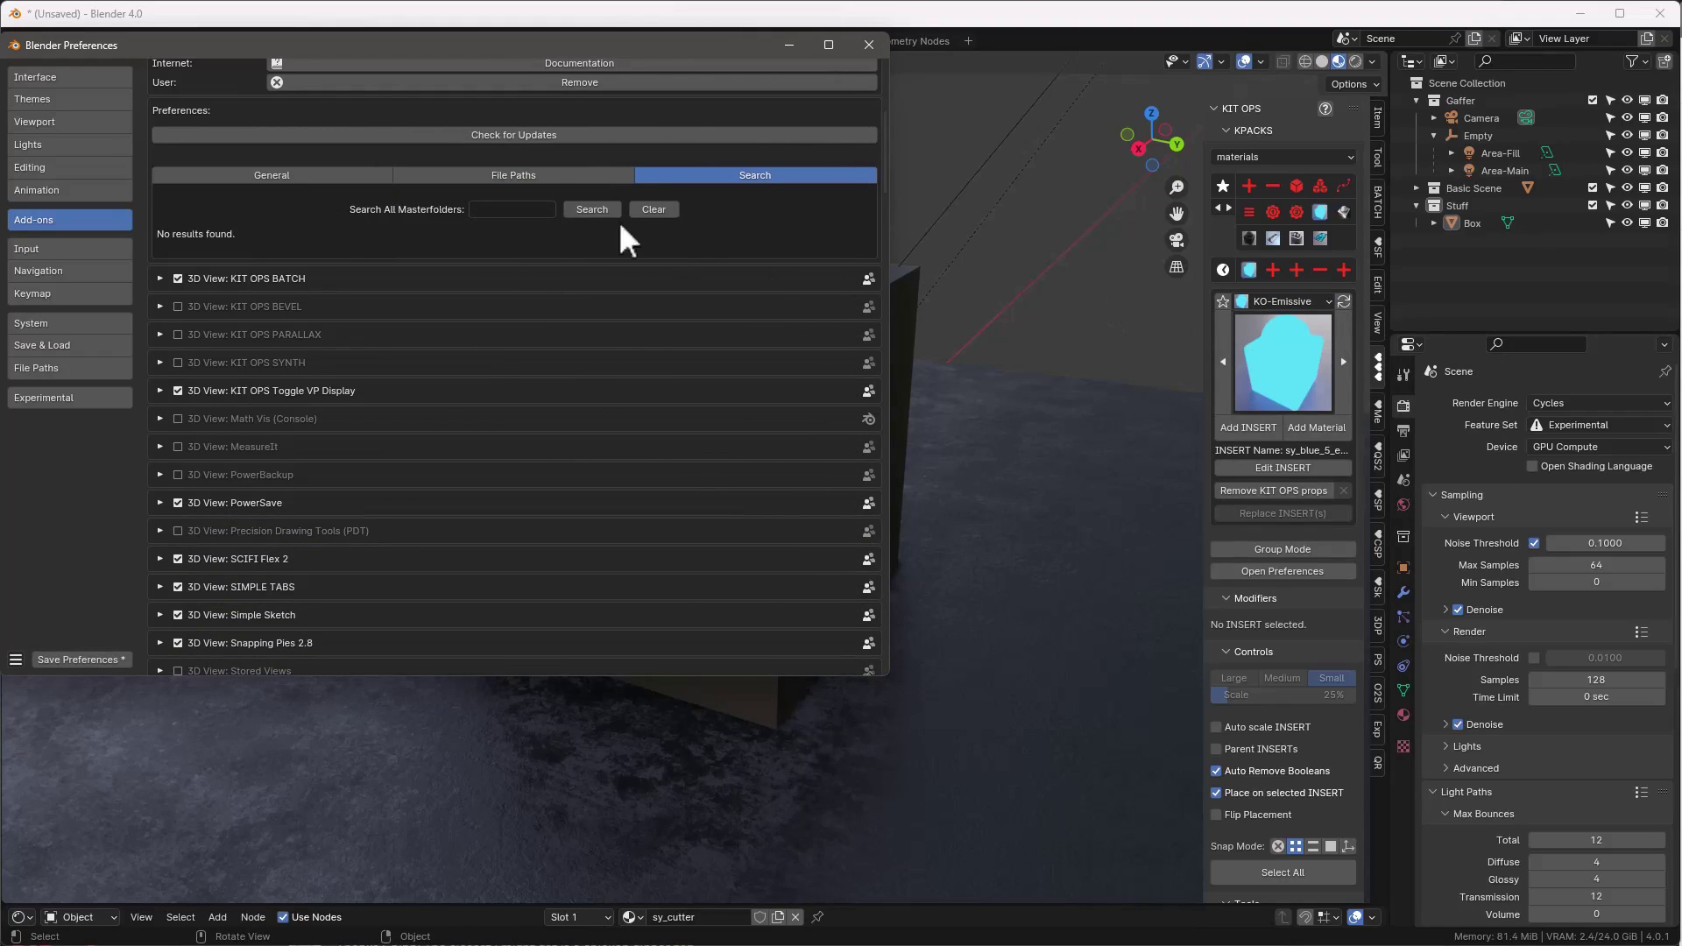
click(496, 210)
text(display)
click(578, 209)
scroll(519, 423, down, 8)
scroll(525, 420, up, 7)
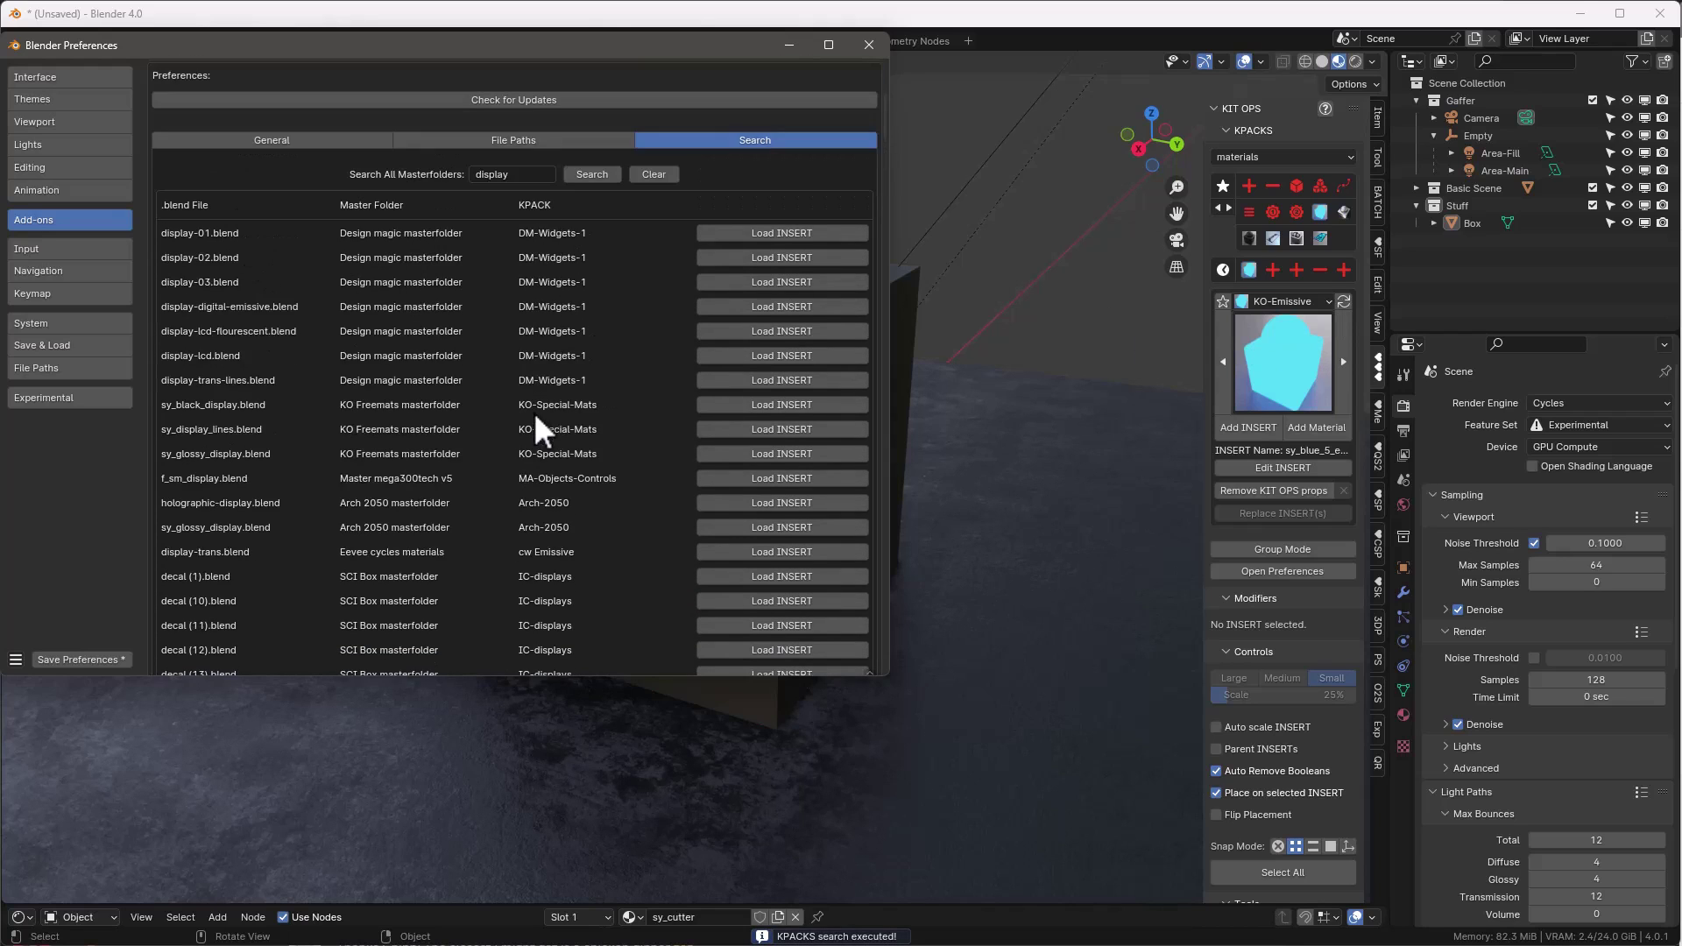
Load the display-01 INSERT from DM-Widgets-1 and then decal (16) from IC-displays out of the search results
click(789, 233)
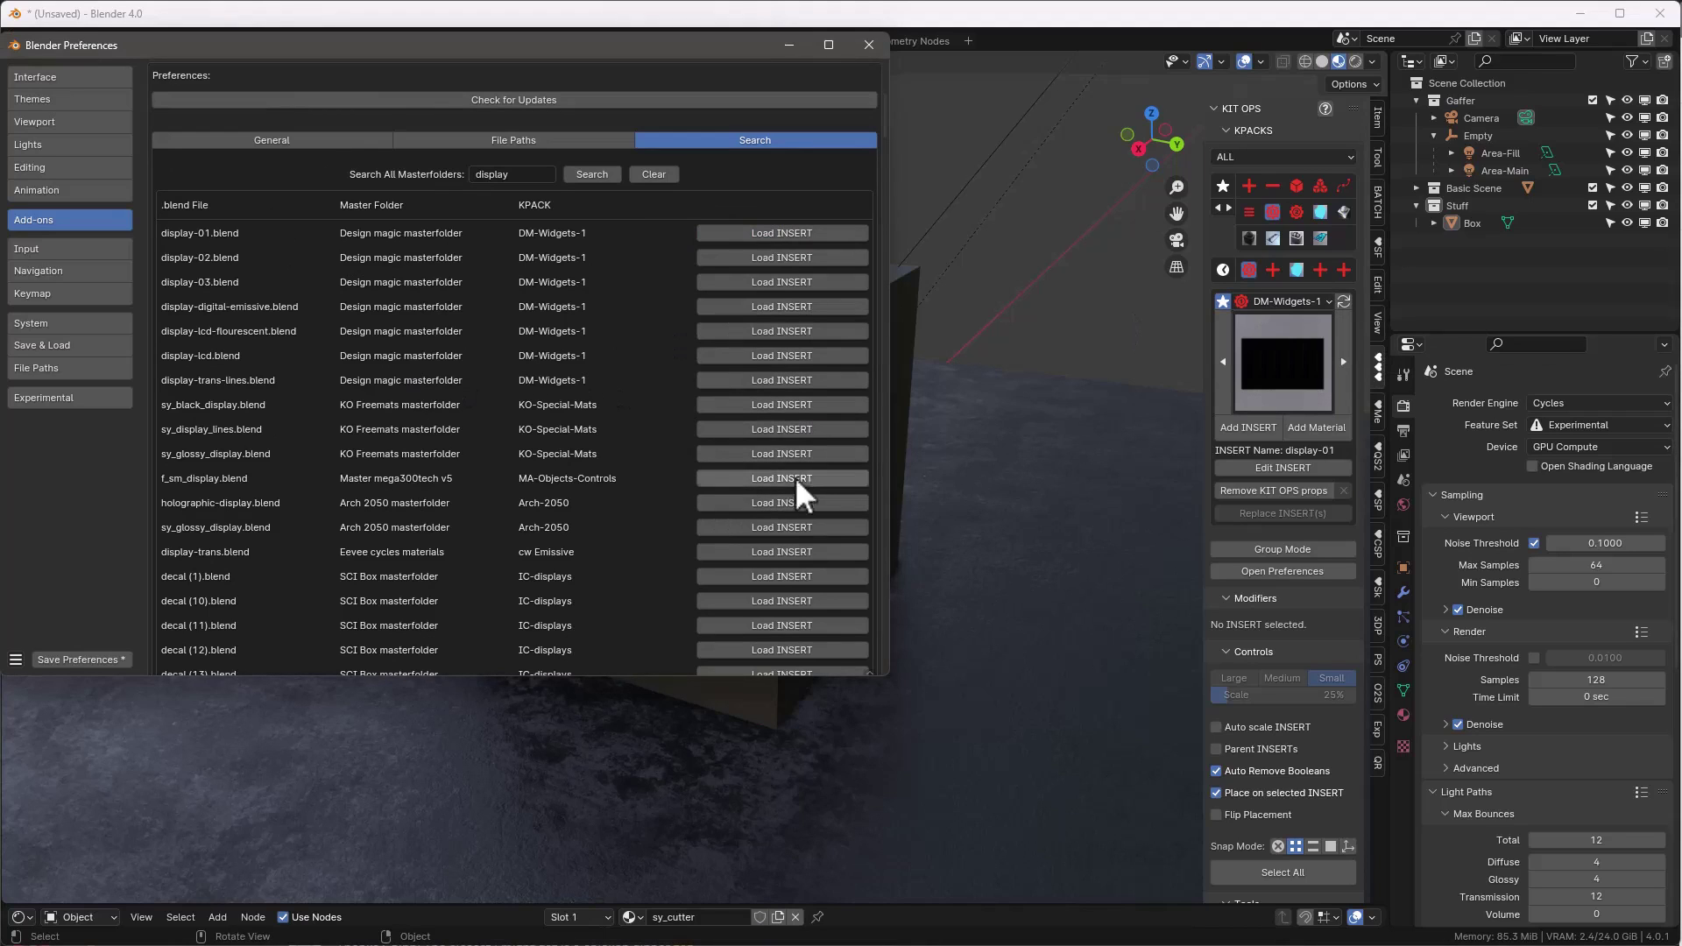
scroll(790, 557, down, 5)
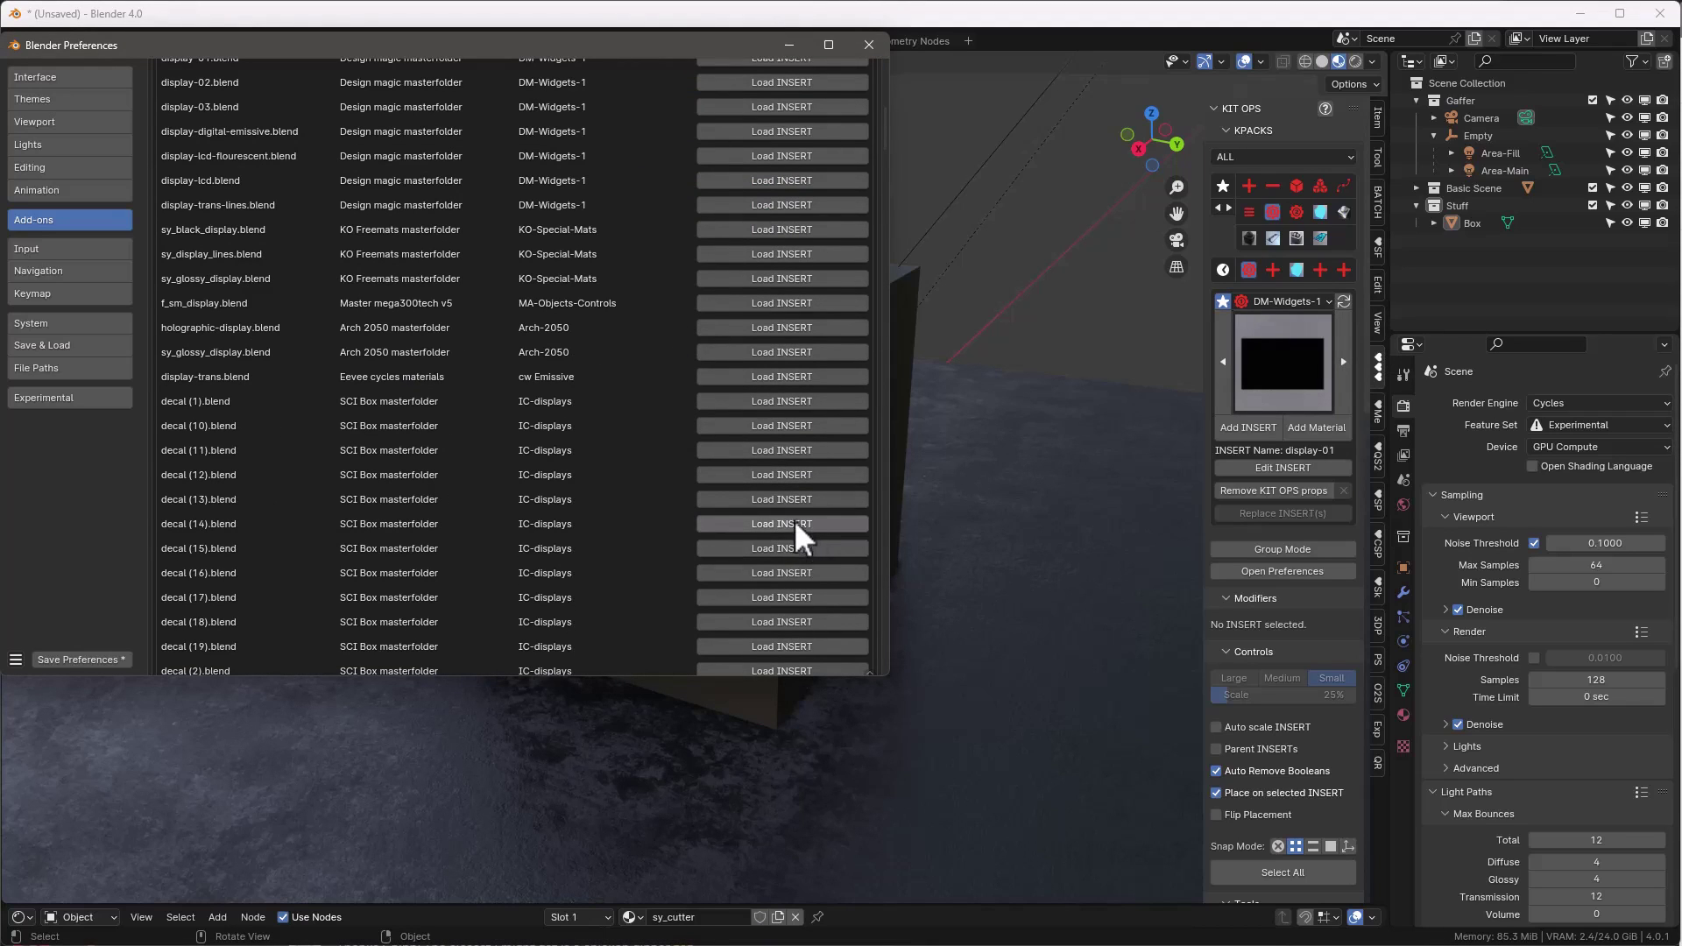
click(792, 522)
click(786, 572)
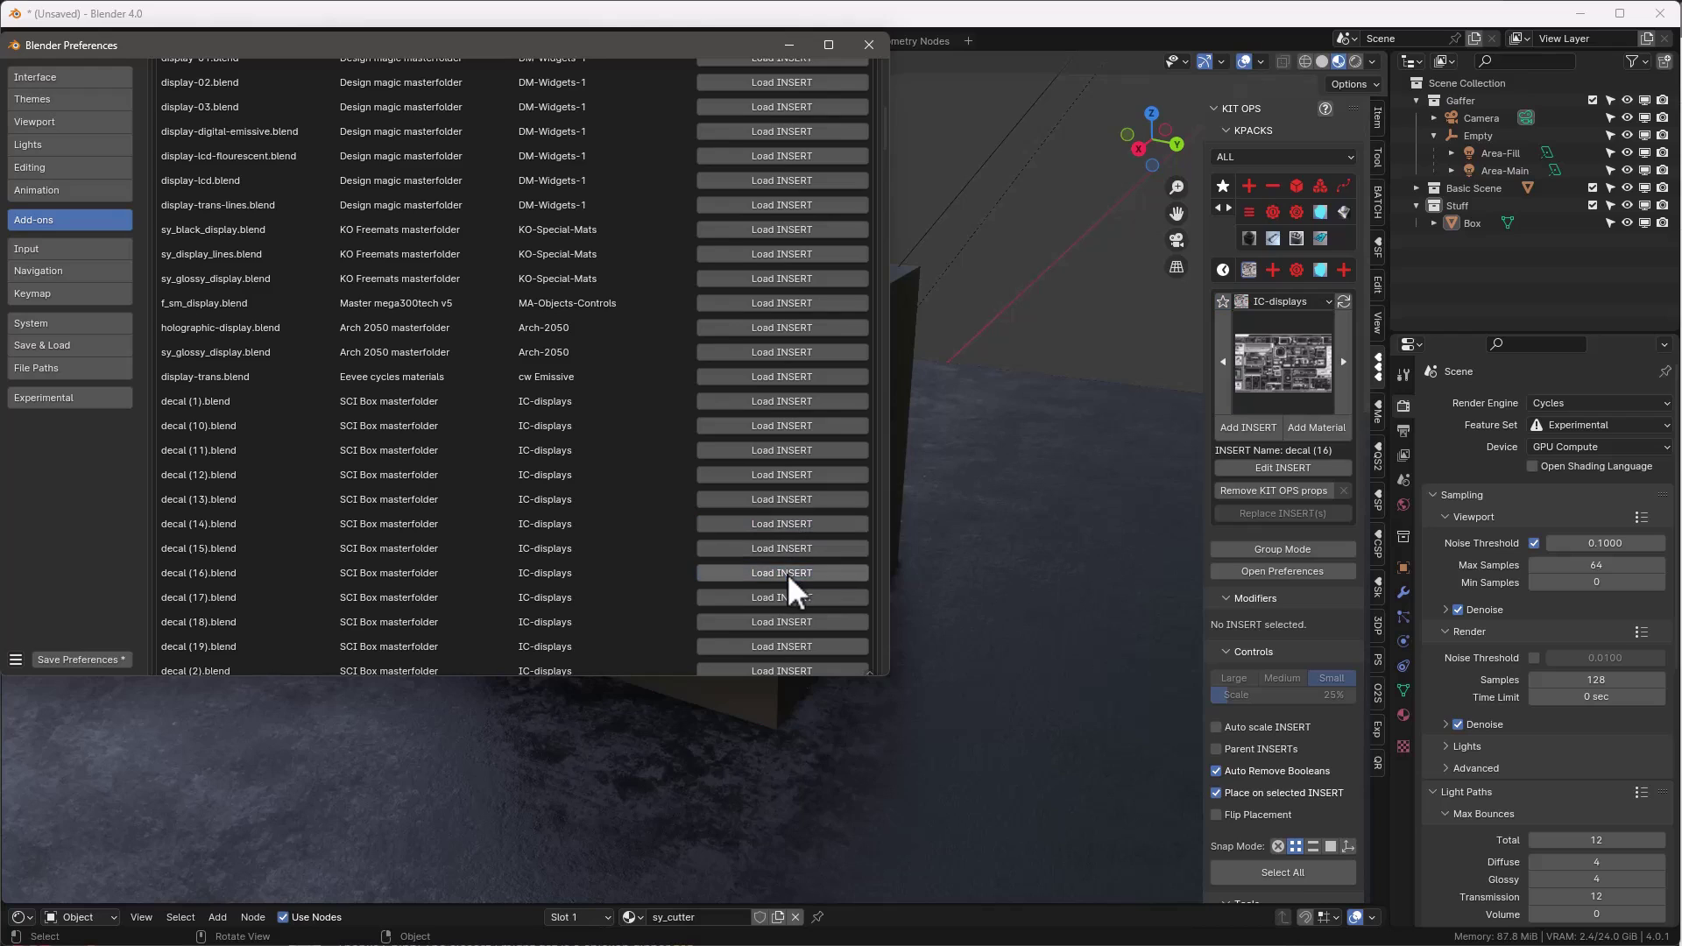
Load the IC-displays INSERTs decal (21), decal (22) and decal (29) one after another to preview them
scroll(805, 473, down, 6)
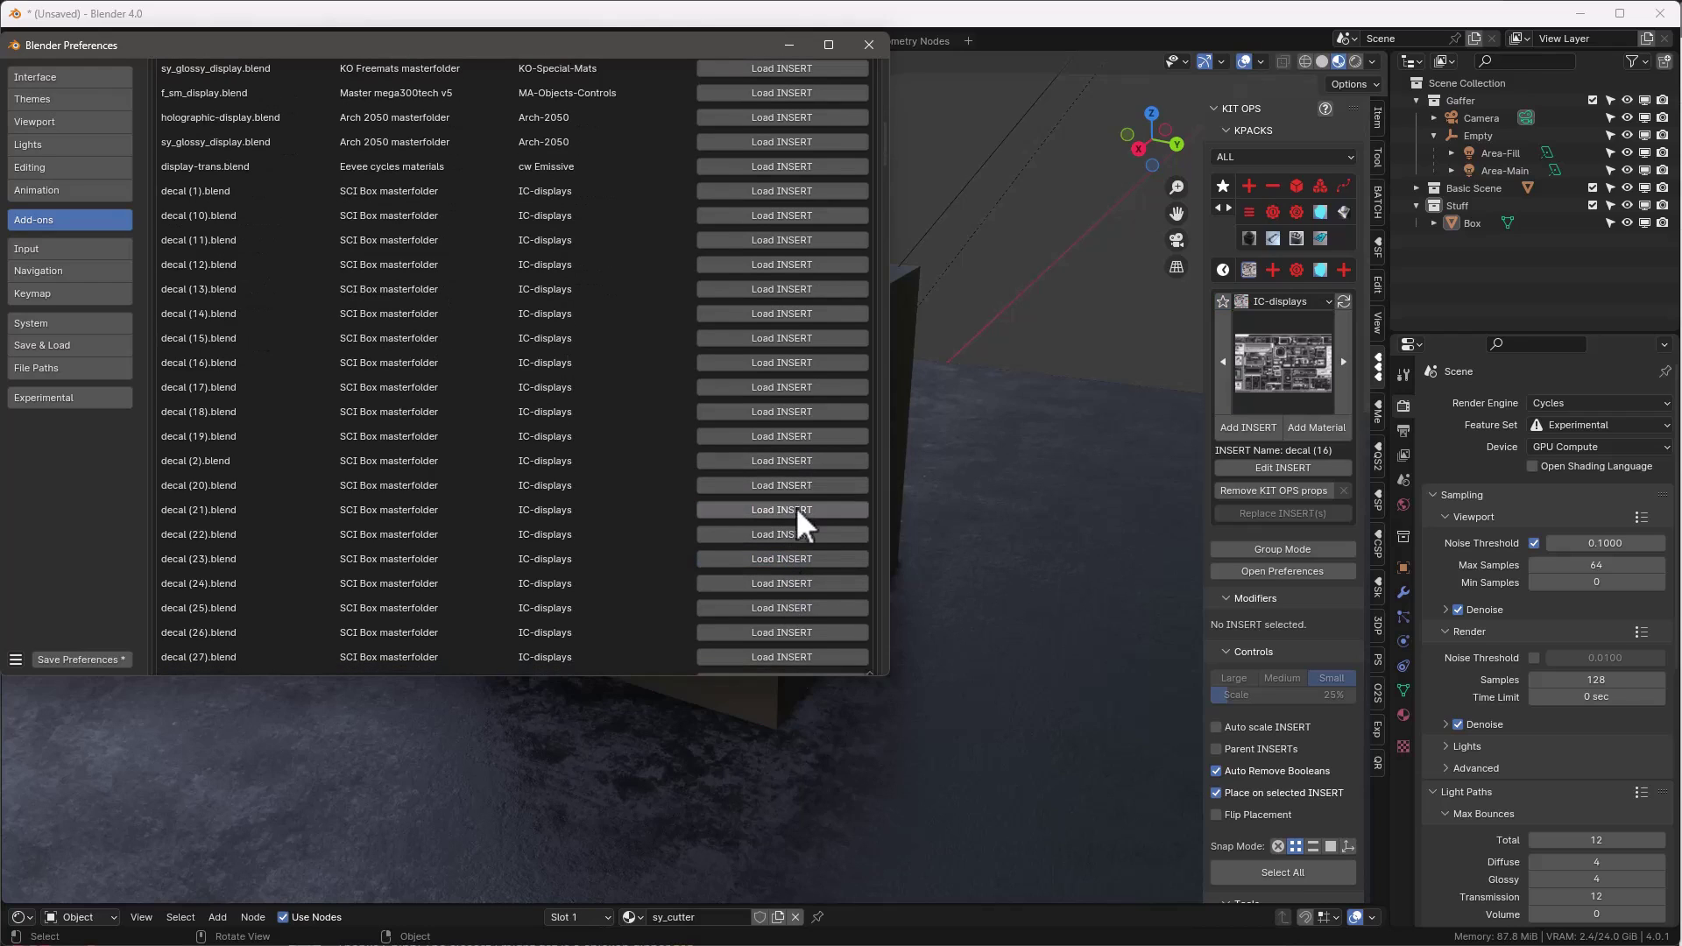
click(784, 512)
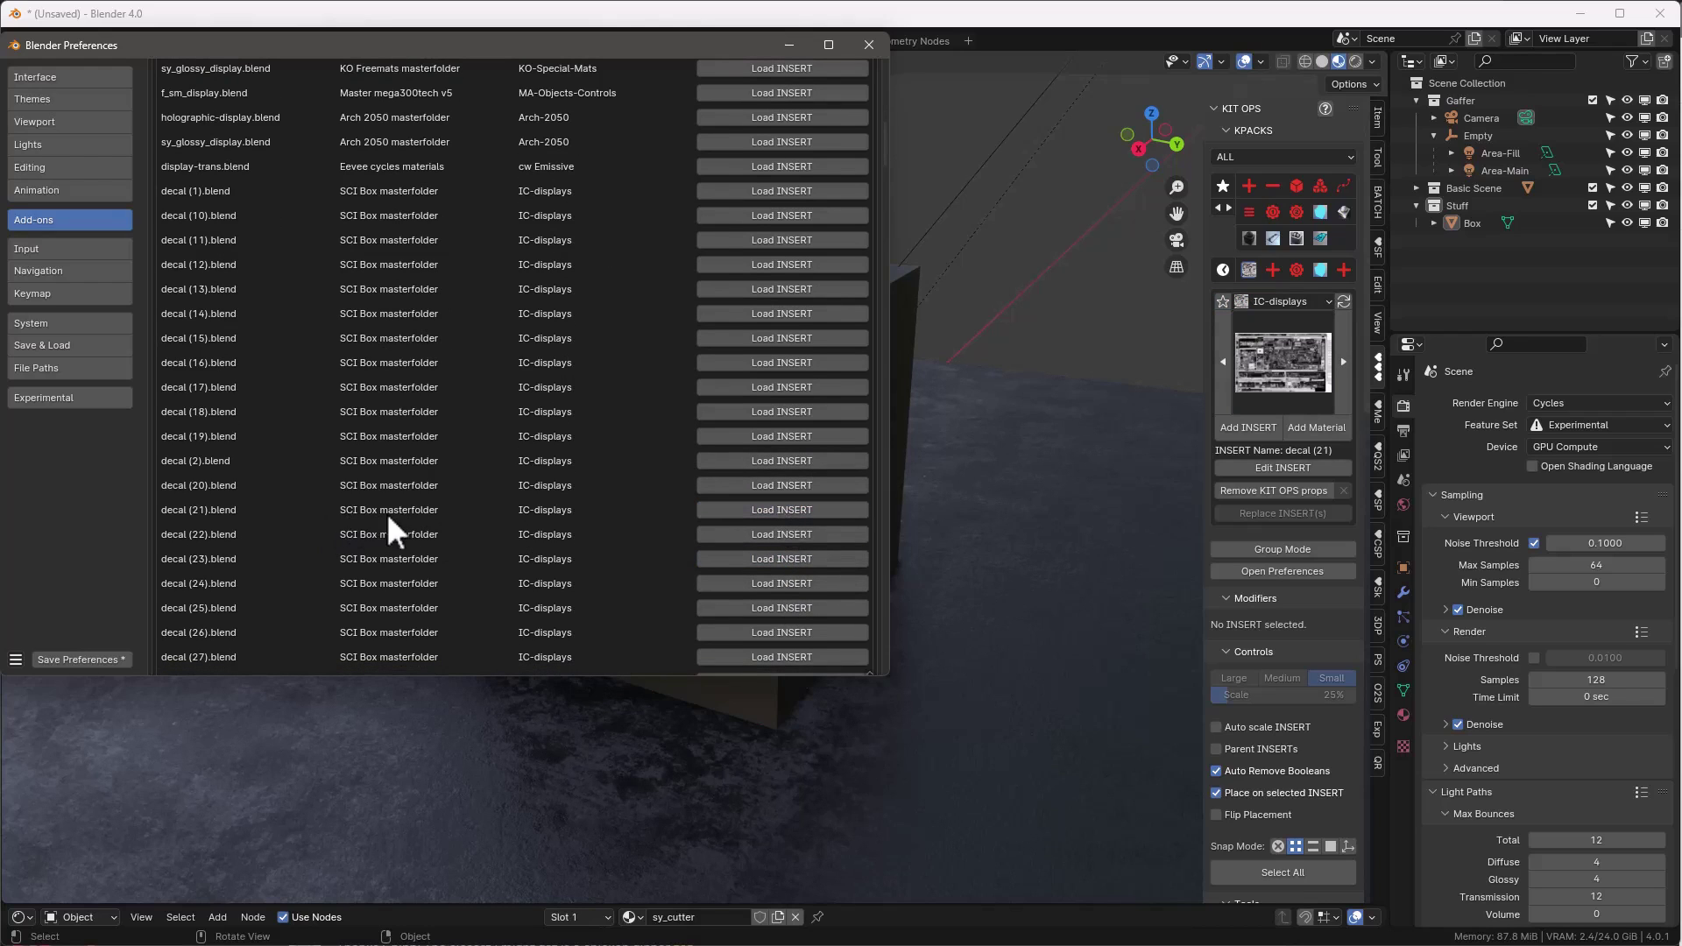
click(778, 534)
scroll(780, 543, down, 5)
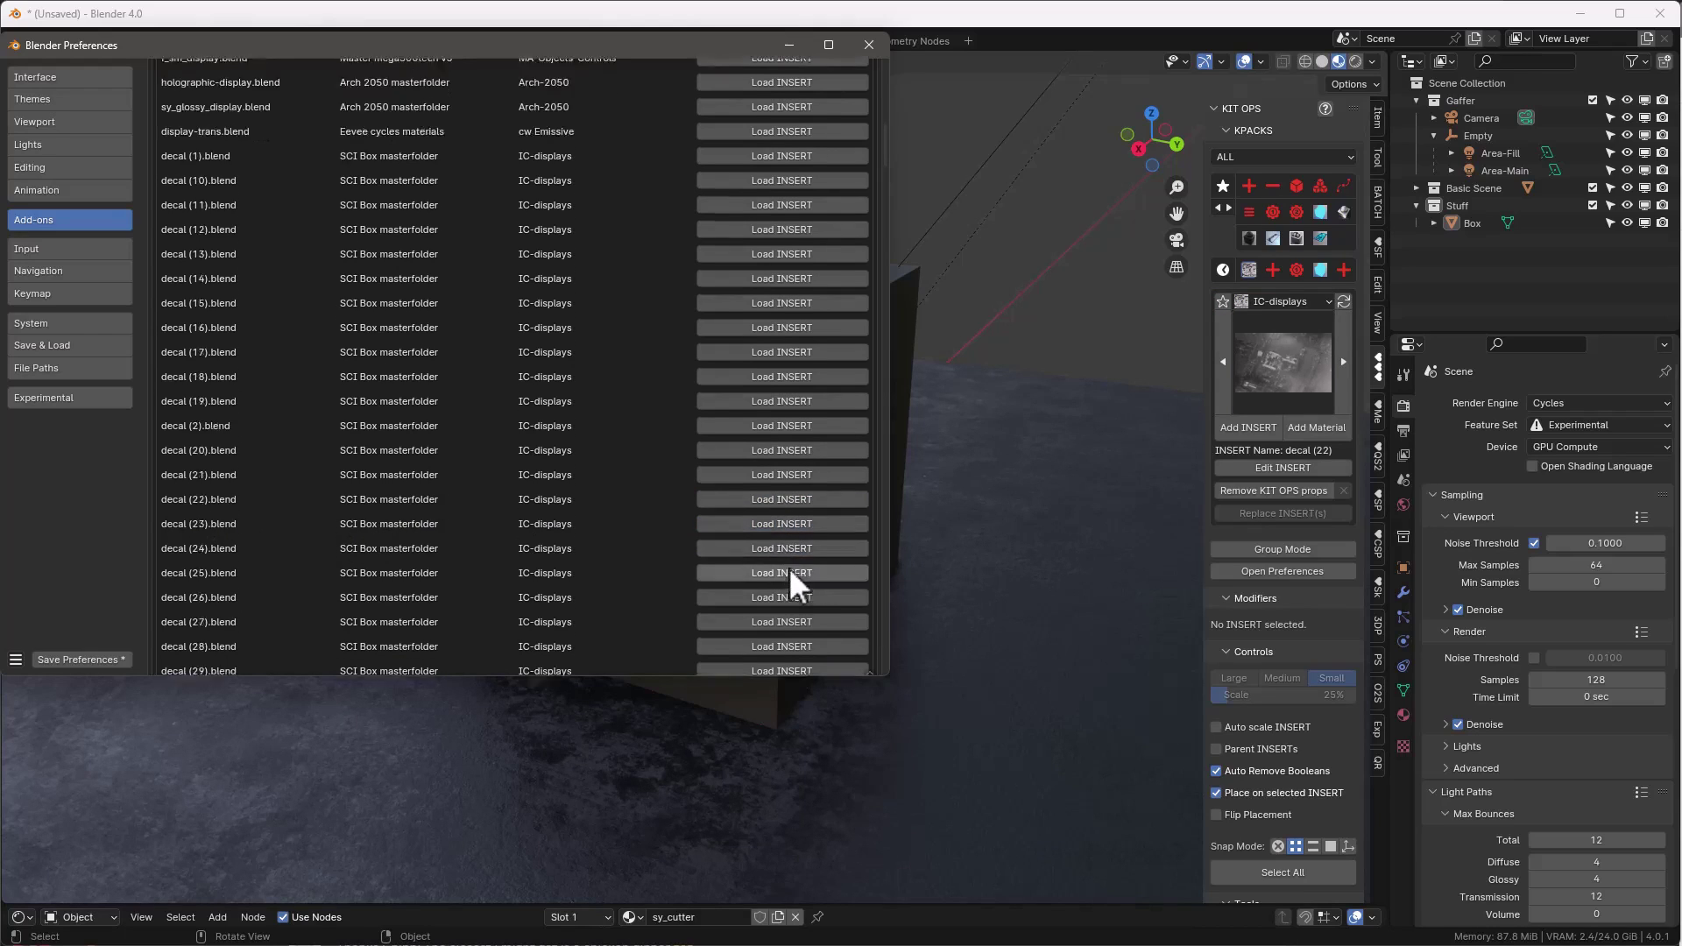
click(783, 529)
Load decal (39) from IC-displays and then the hero-display INSERT from SB-details
scroll(786, 528, down, 1)
scroll(786, 527, down, 5)
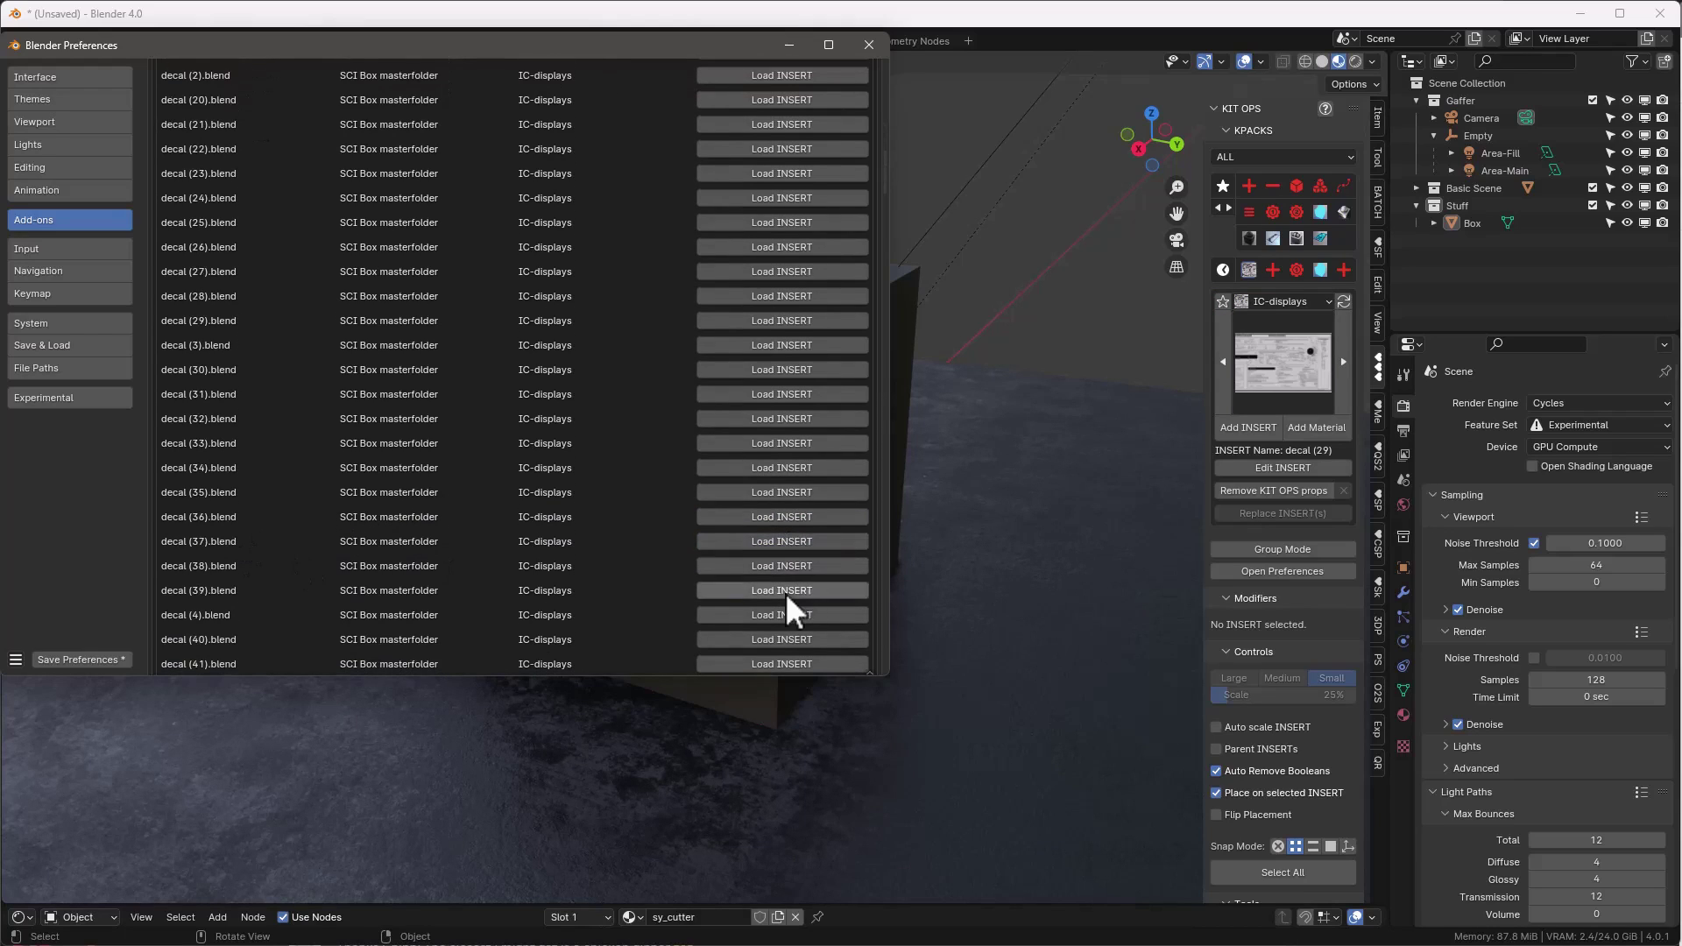
click(784, 592)
scroll(797, 564, down, 20)
scroll(810, 527, down, 4)
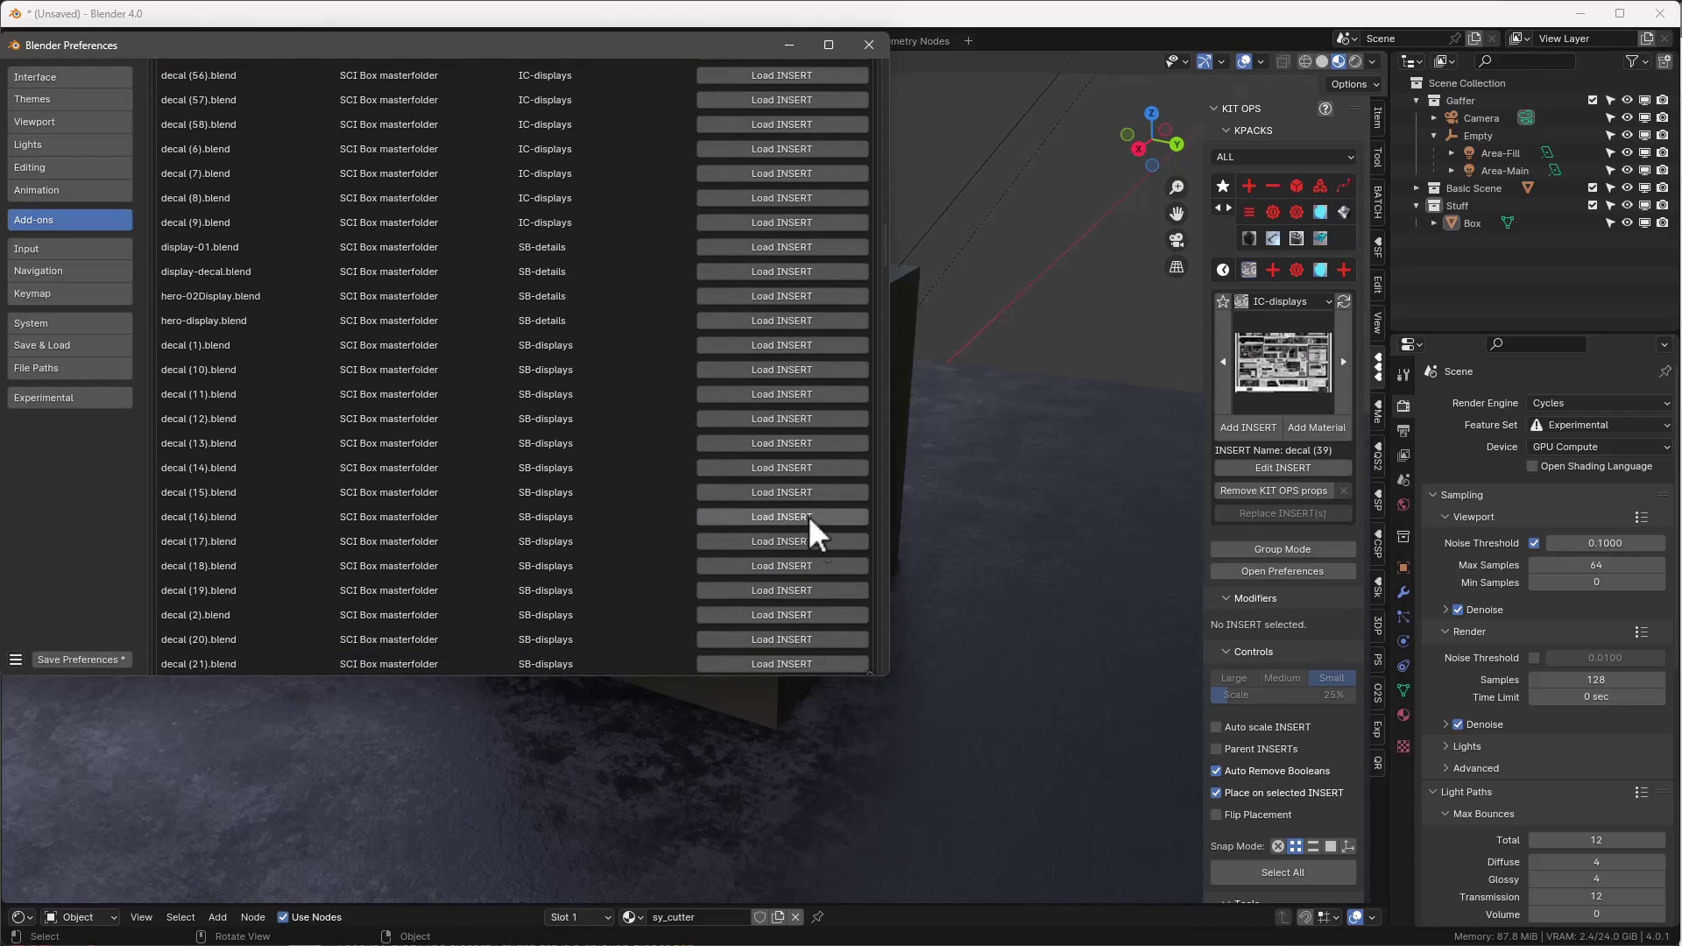
click(778, 320)
Load the holographic-display INSERT of the Arch-2050 KPACK from the search results and show the list of all KPACKs
scroll(786, 365, up, 12)
scroll(797, 358, up, 9)
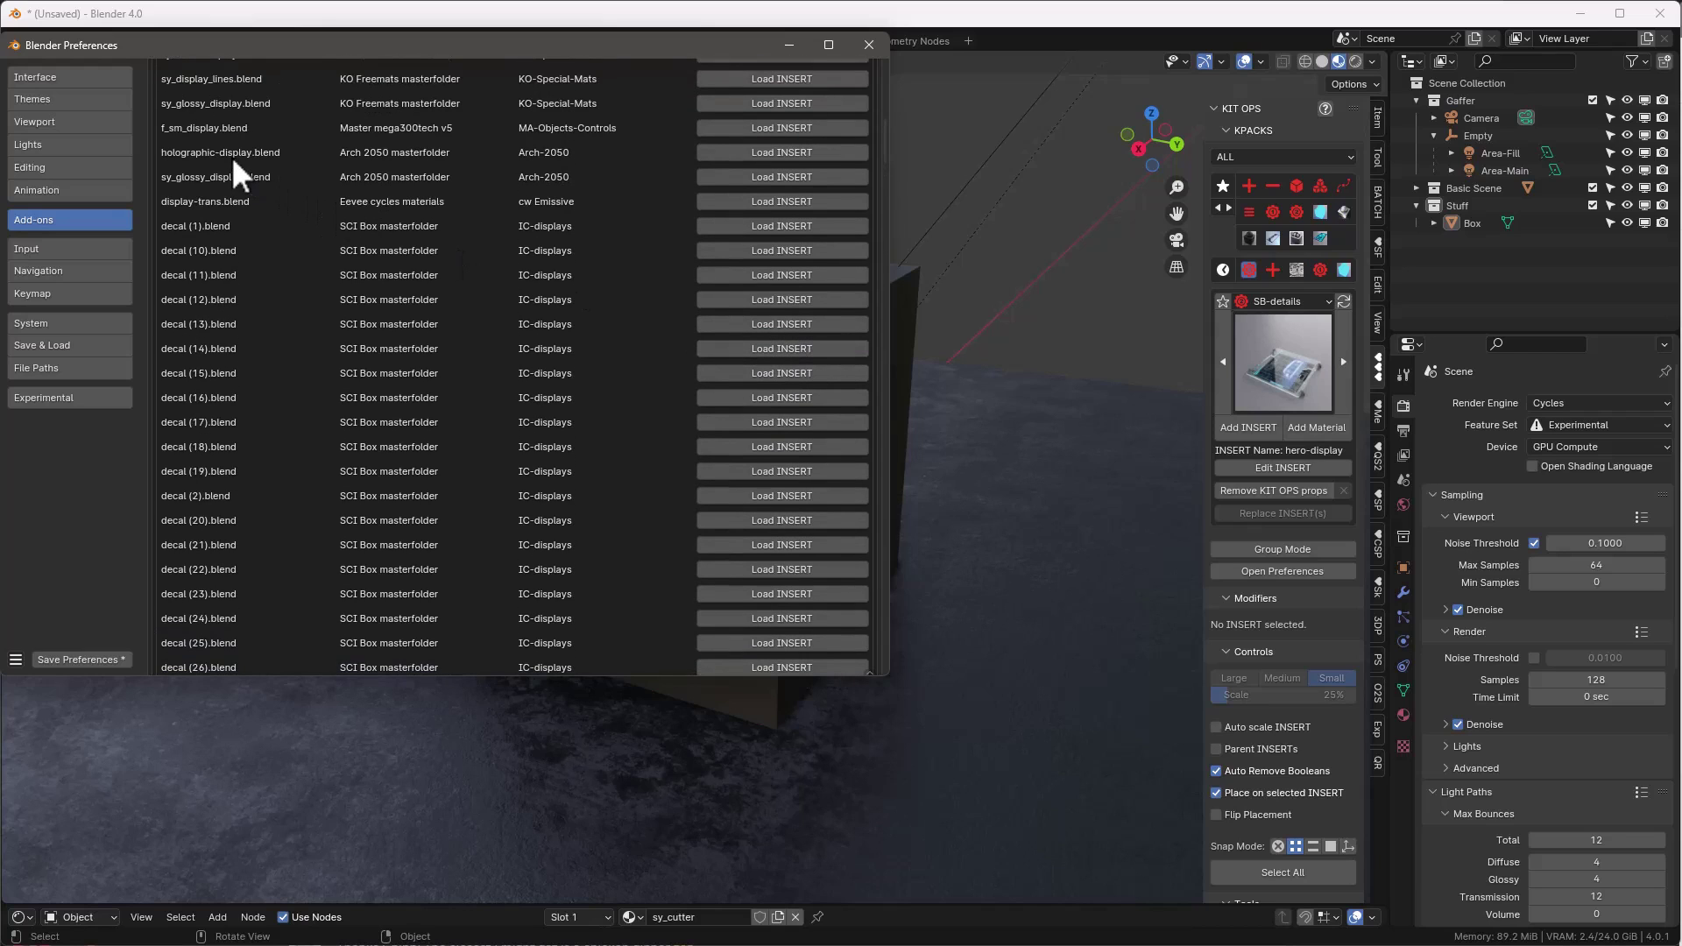
click(777, 153)
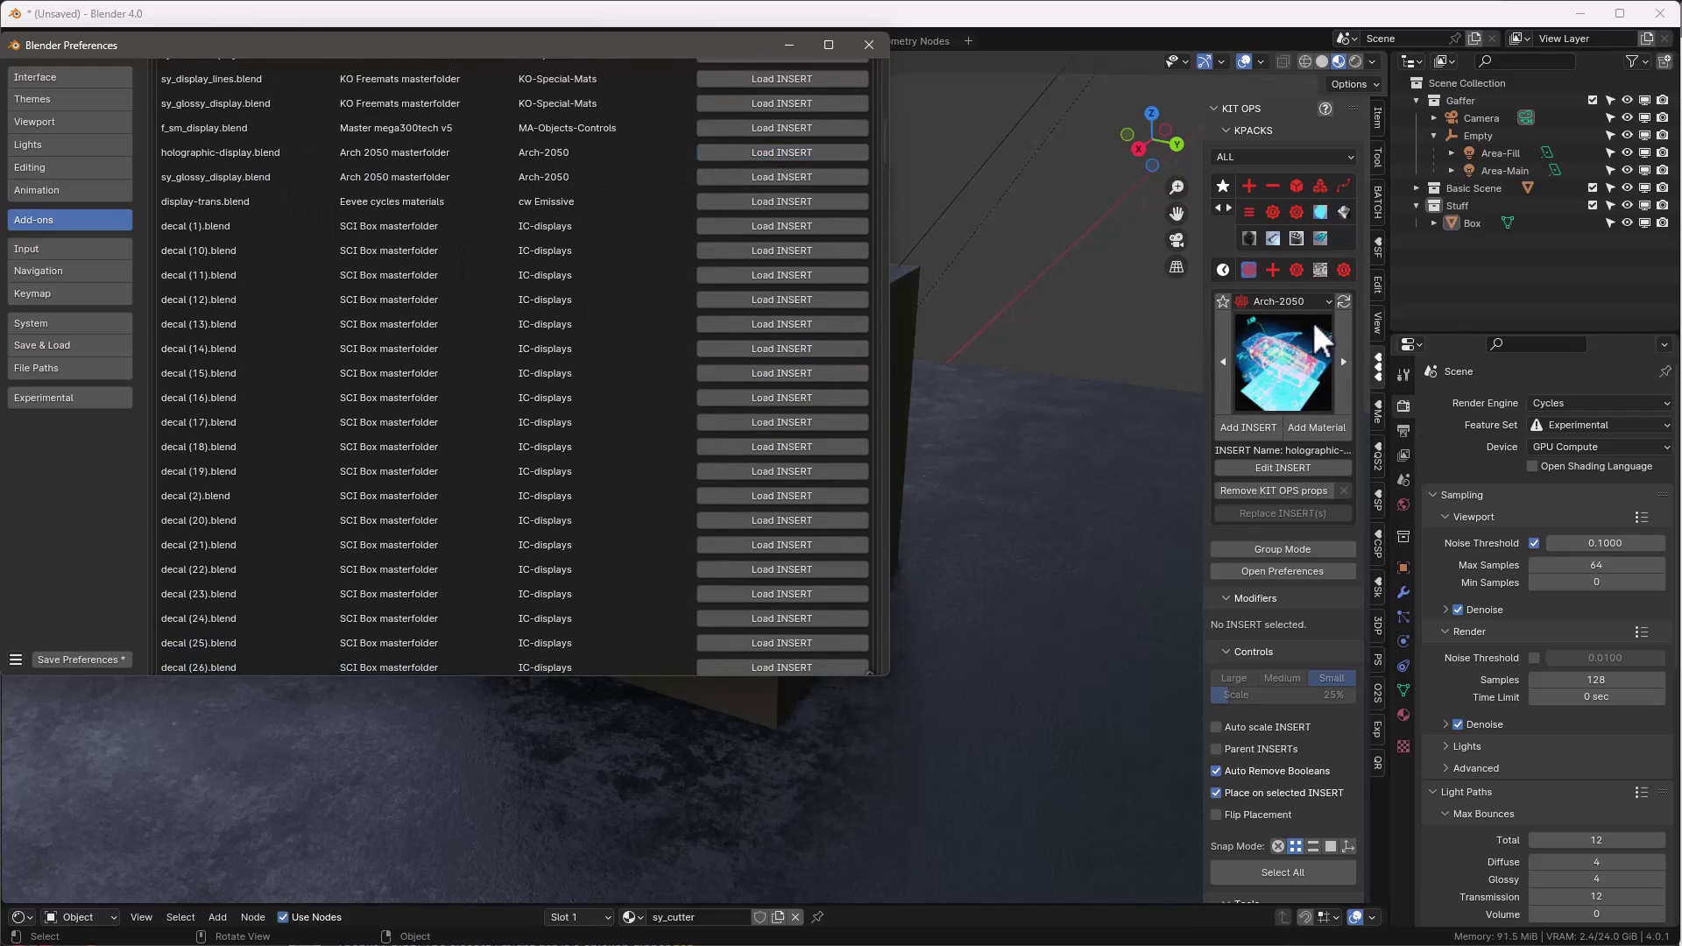
click(1283, 300)
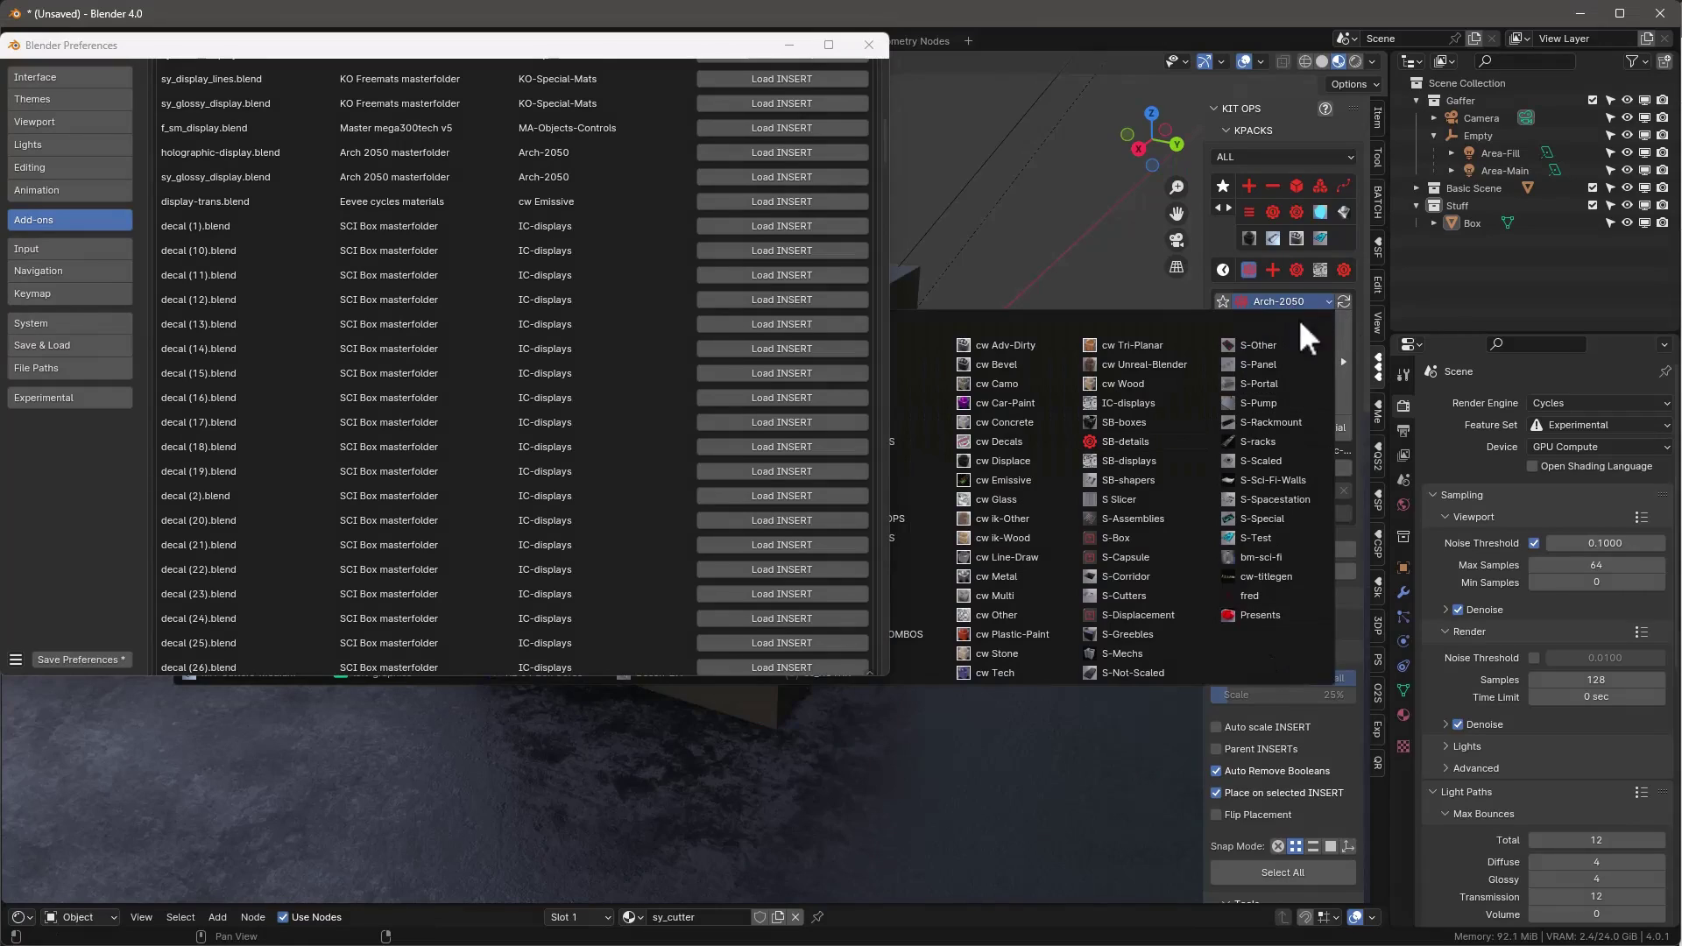
Close the preferences window and switch the active KPACK to MA-Cutters-Medium
key(Escape)
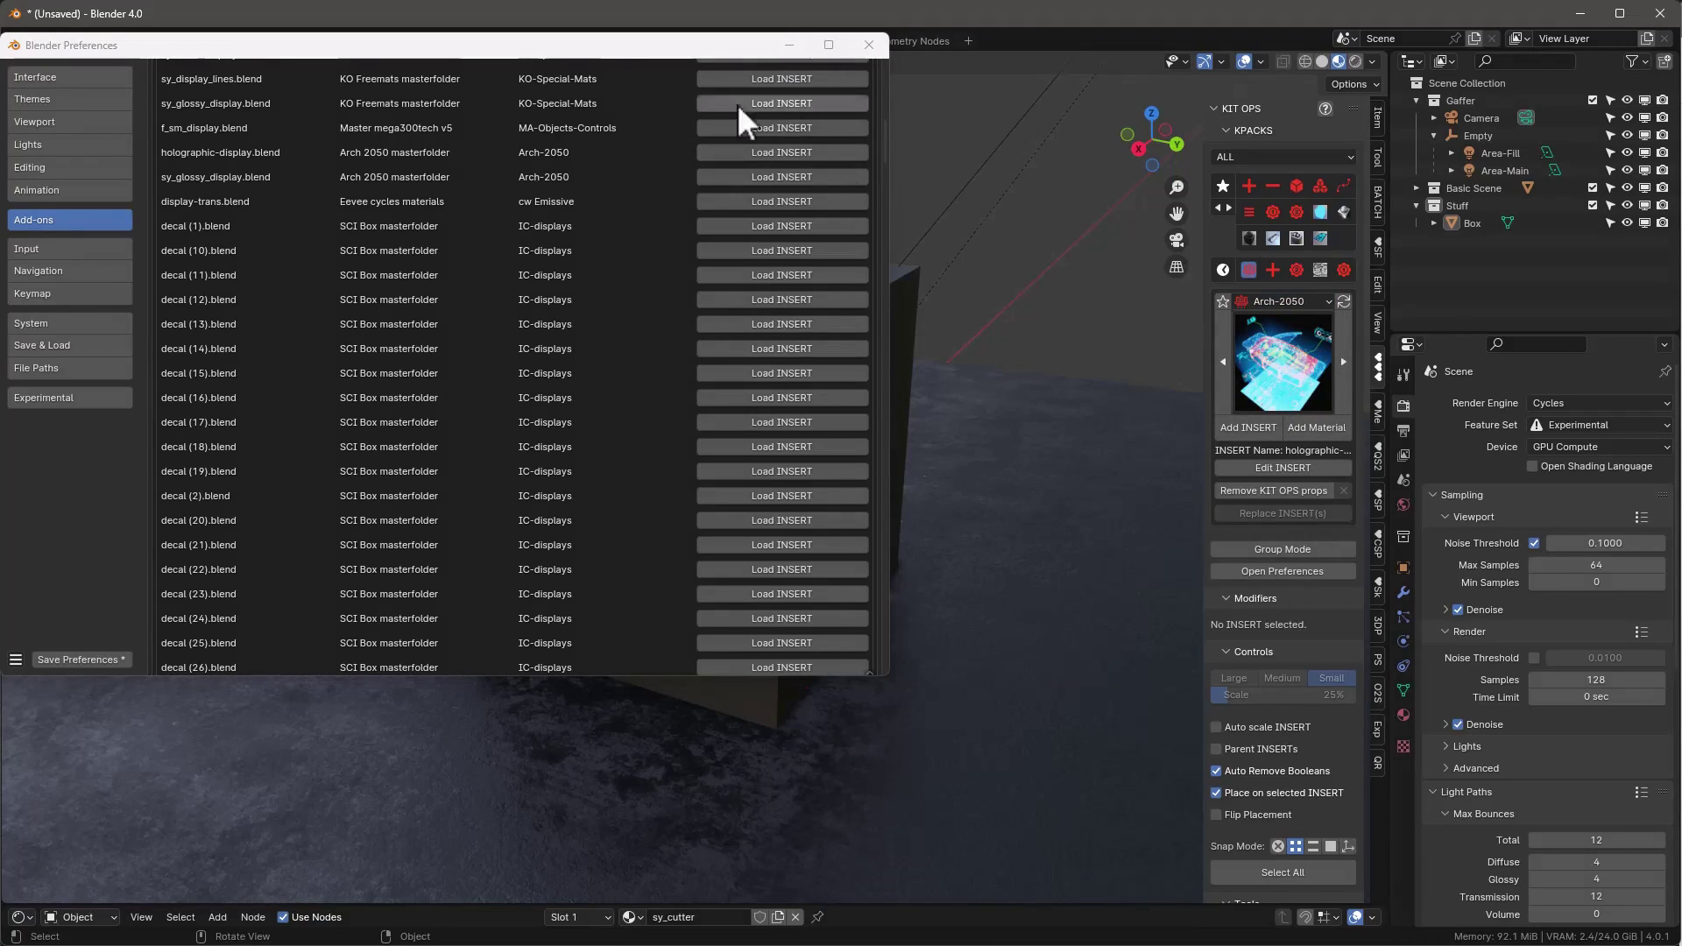
click(869, 43)
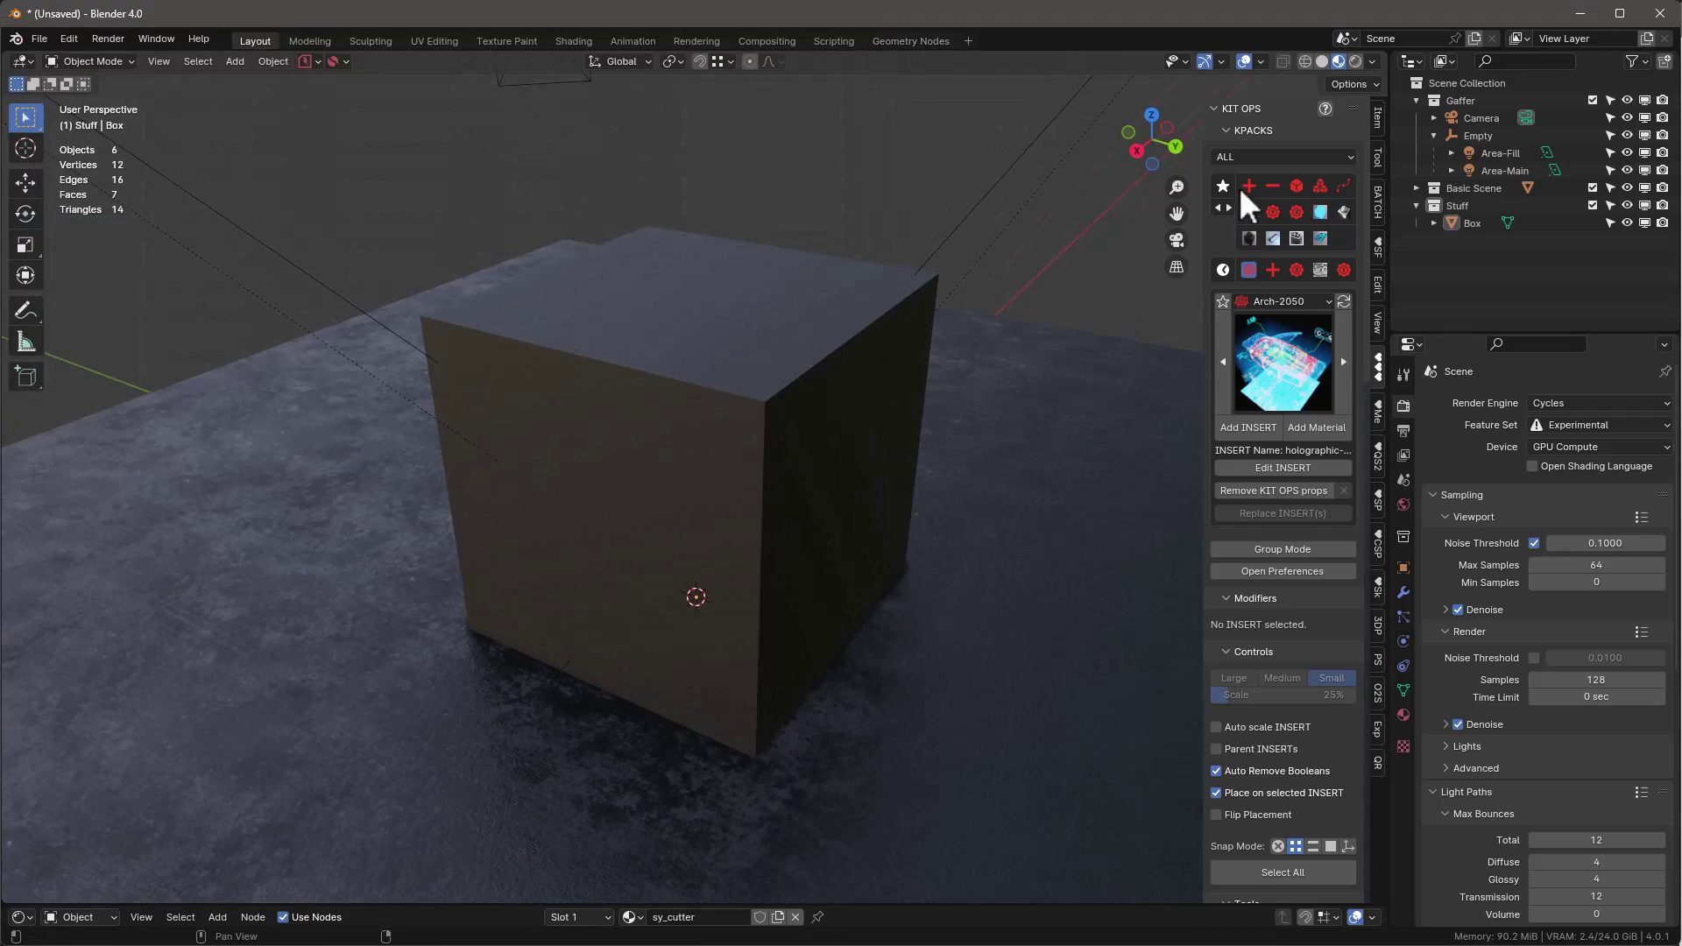
click(1275, 302)
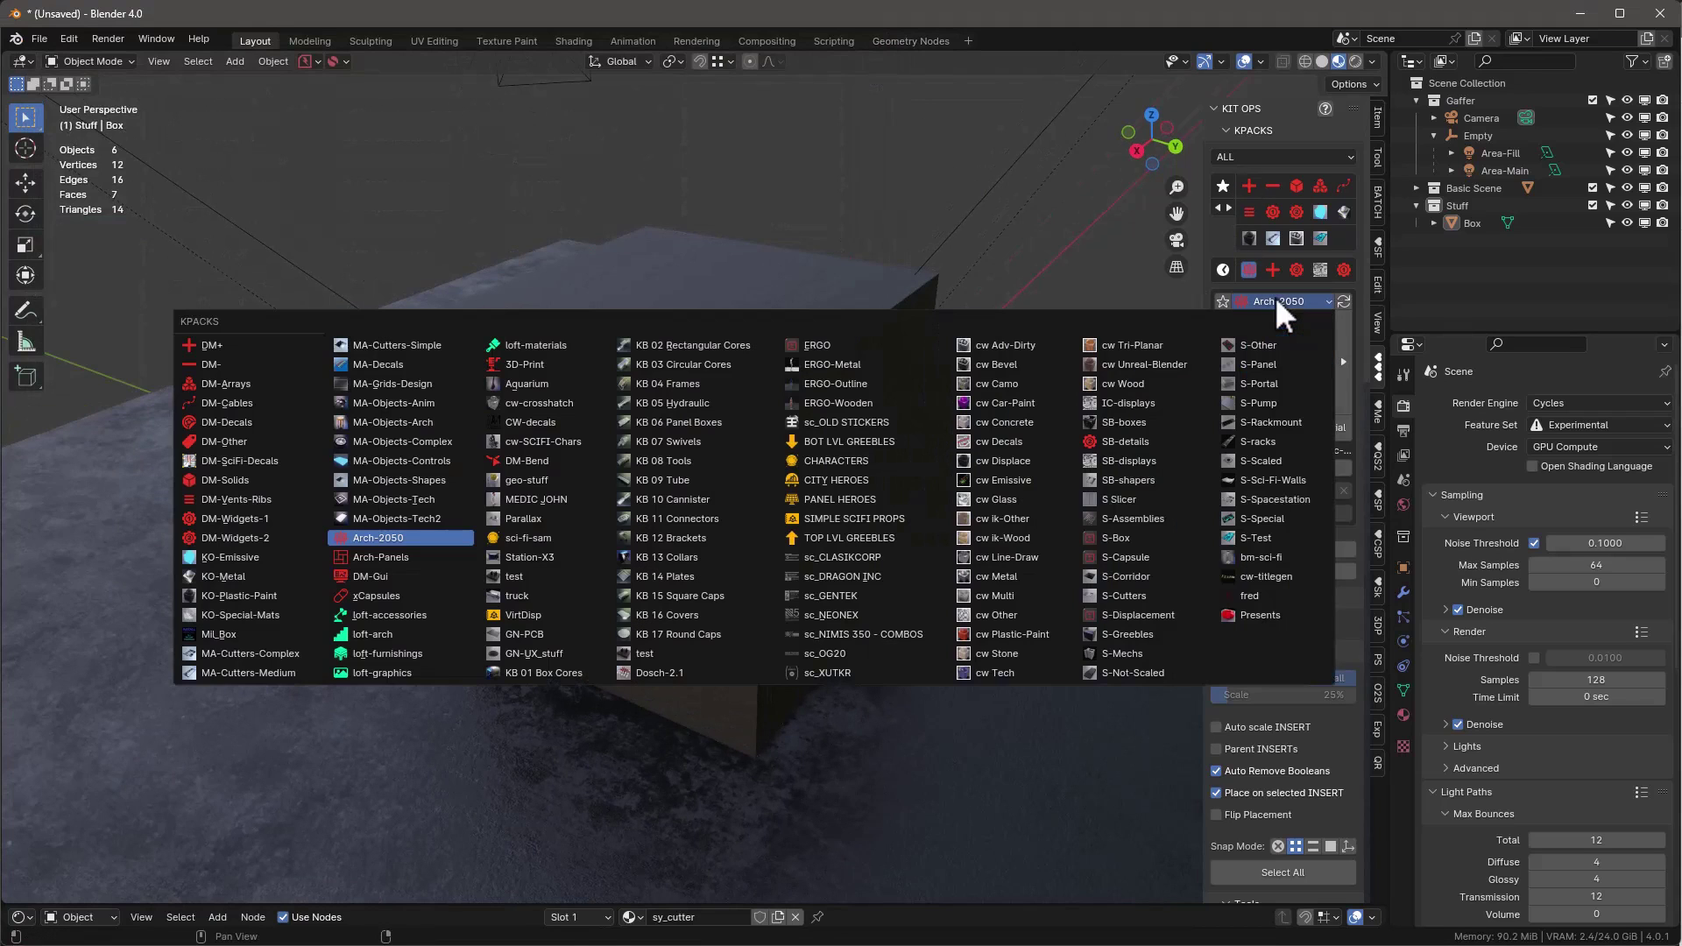
click(244, 672)
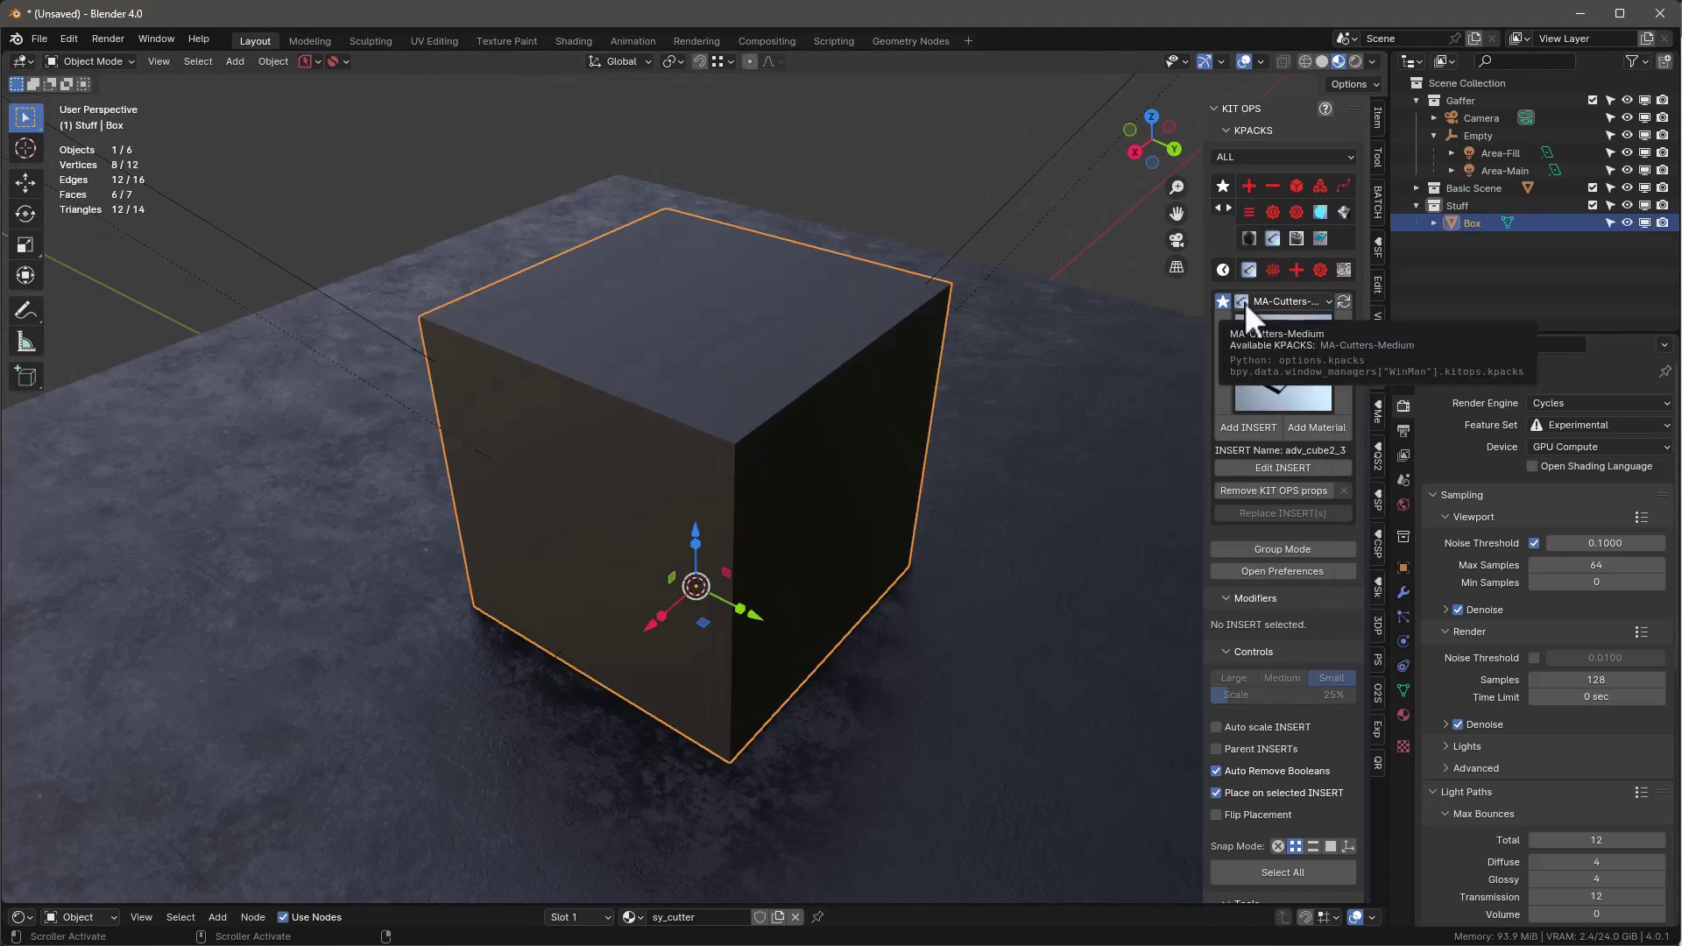
click(1243, 302)
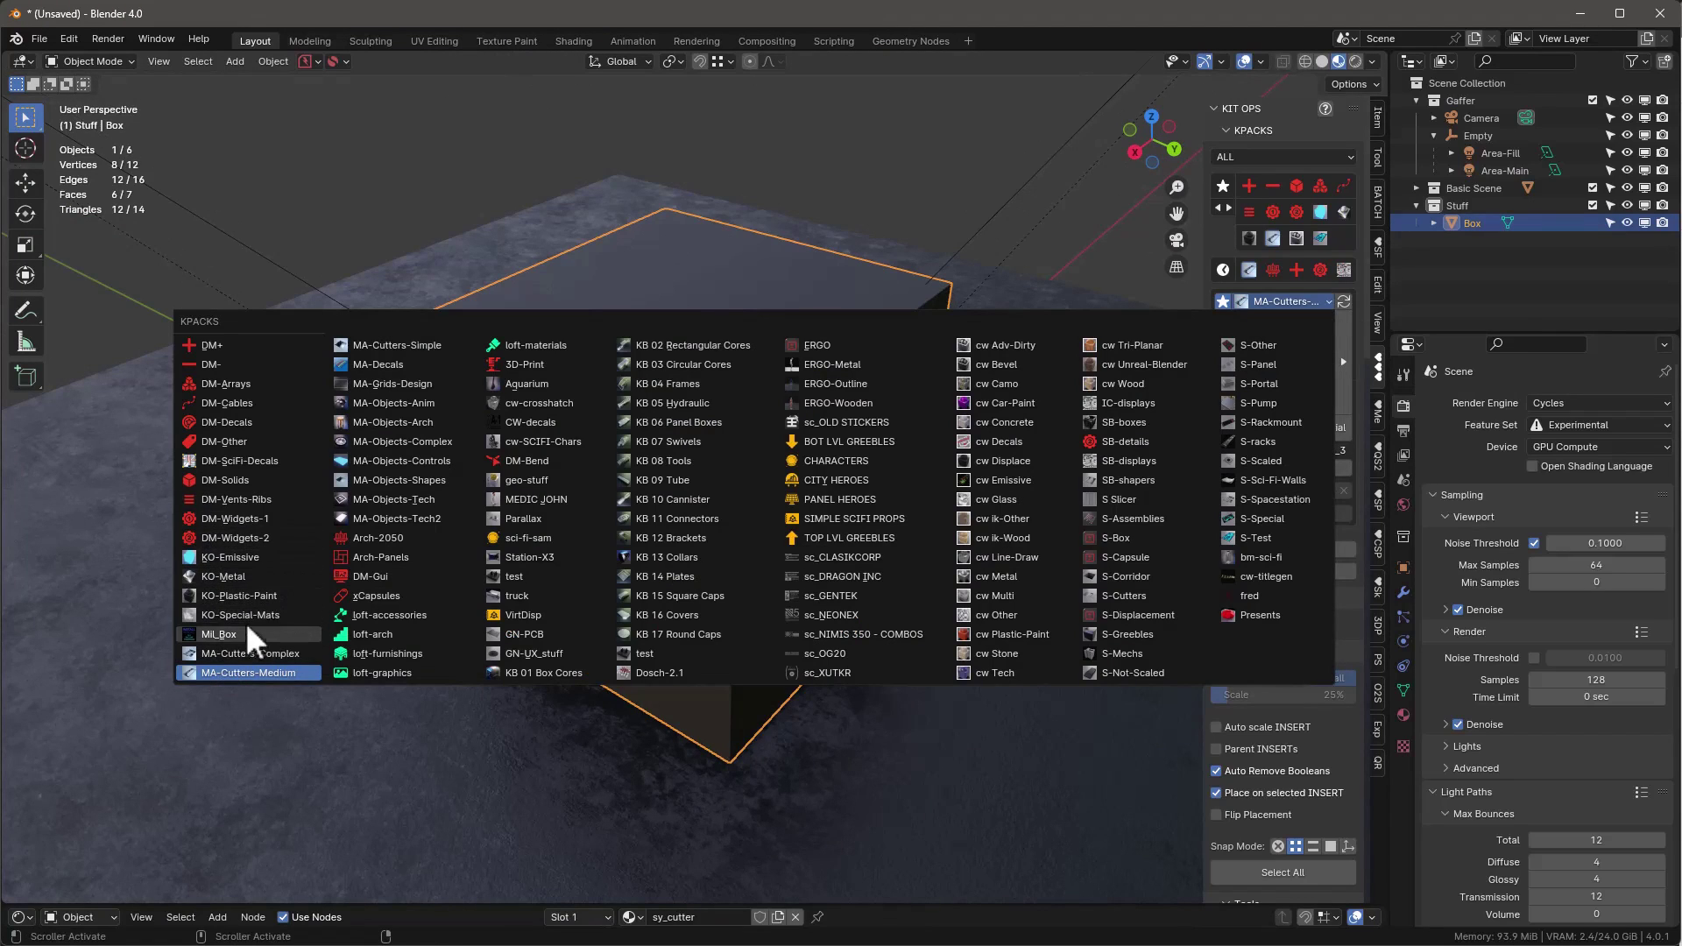
click(255, 671)
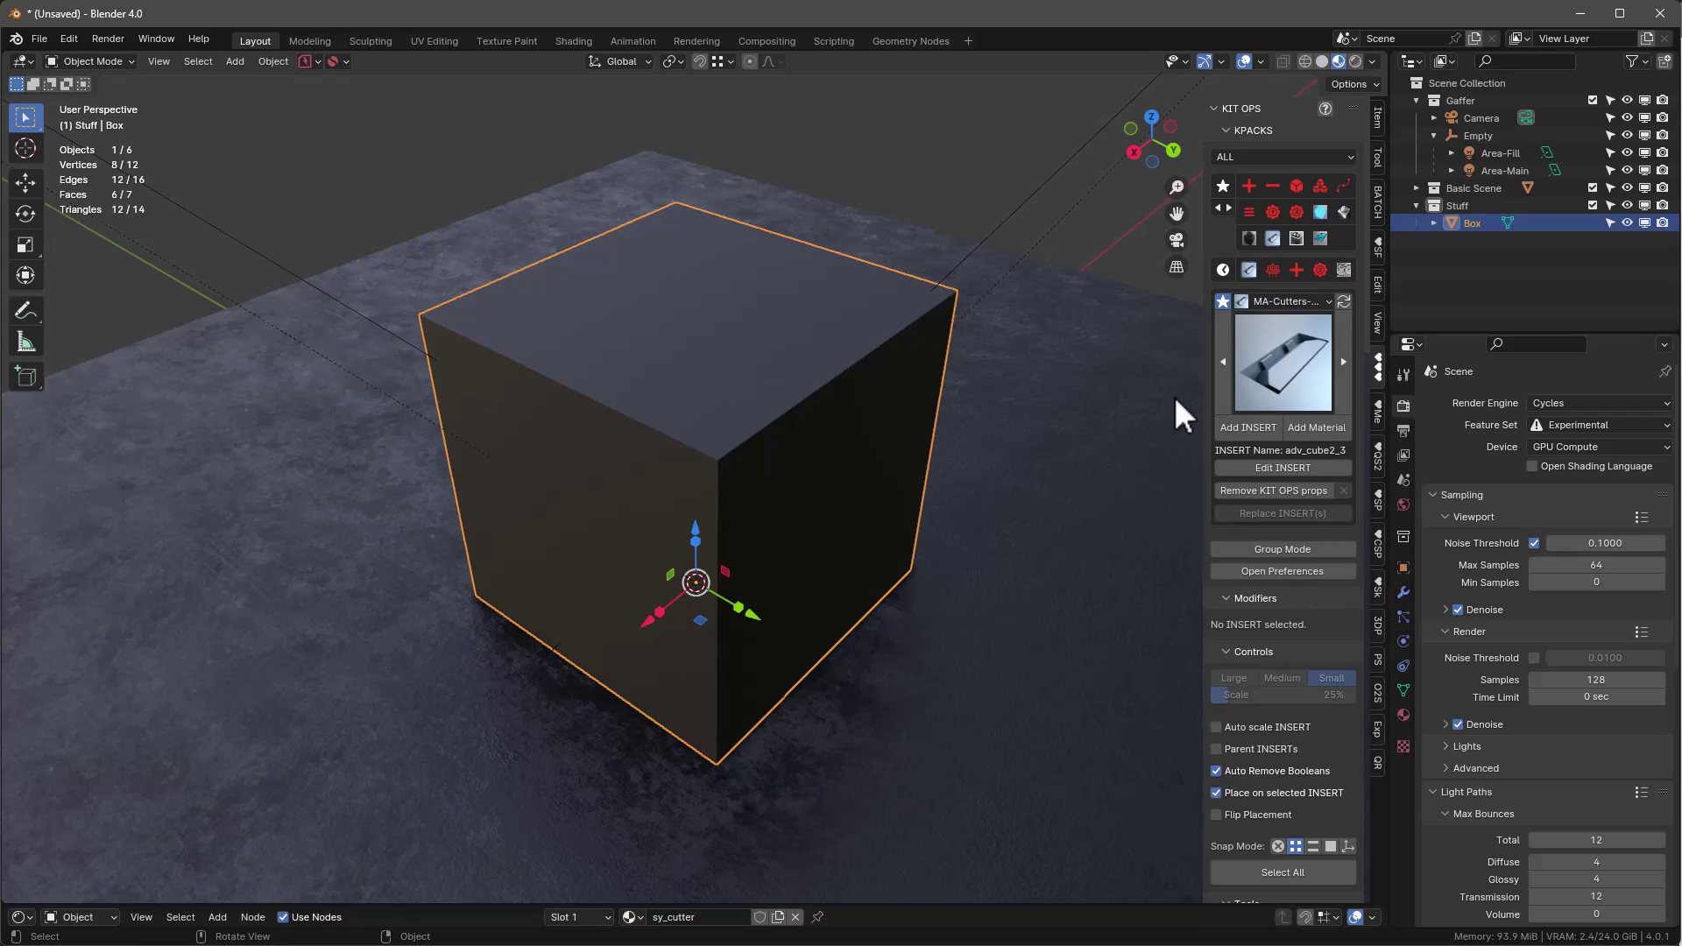
Add the adv_cube2_3 INSERT to the box's top face, rotating and scaling it so that it cuts through one edge
middle_drag(734, 339, 737, 333)
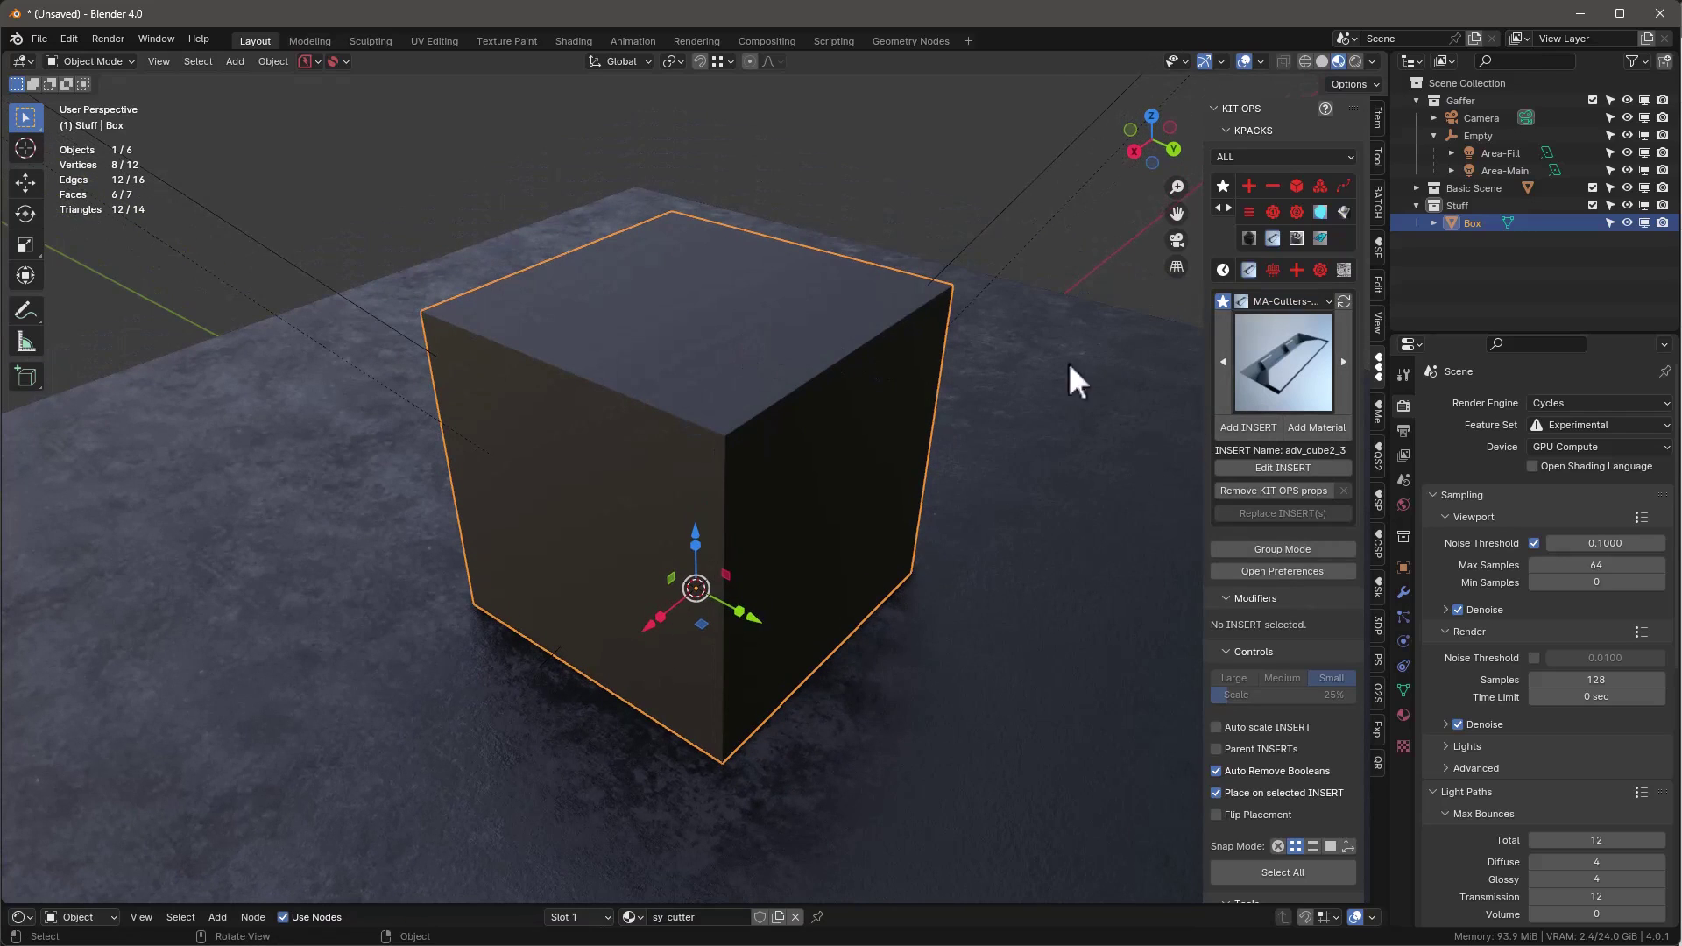
click(1253, 424)
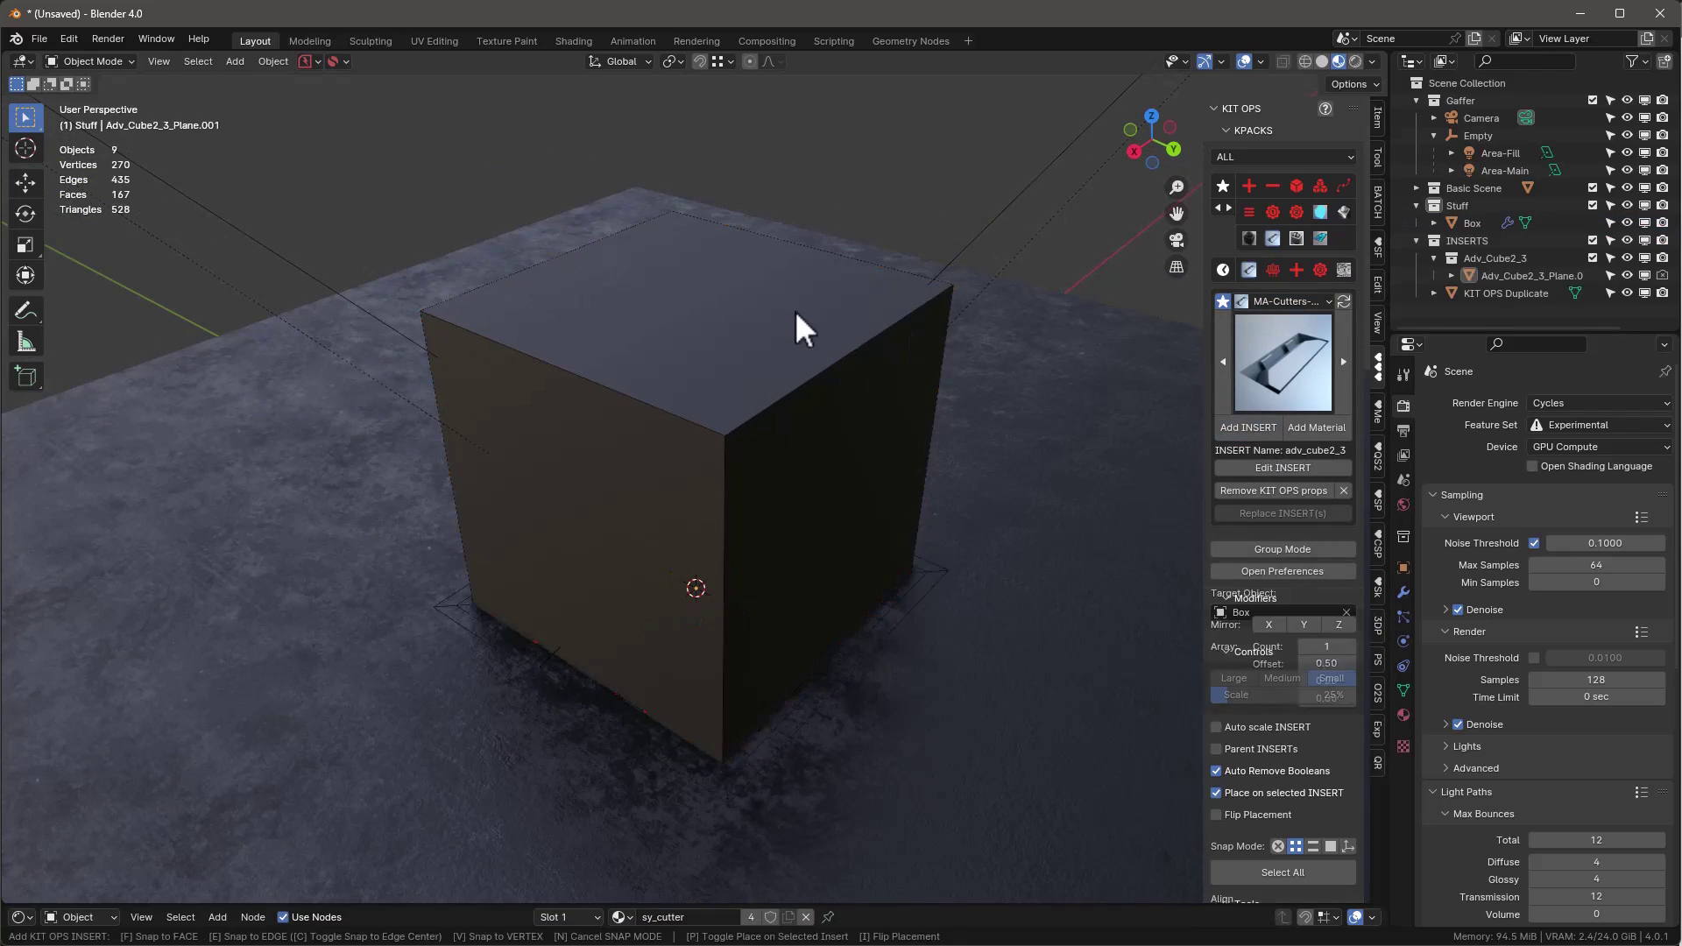
click(714, 289)
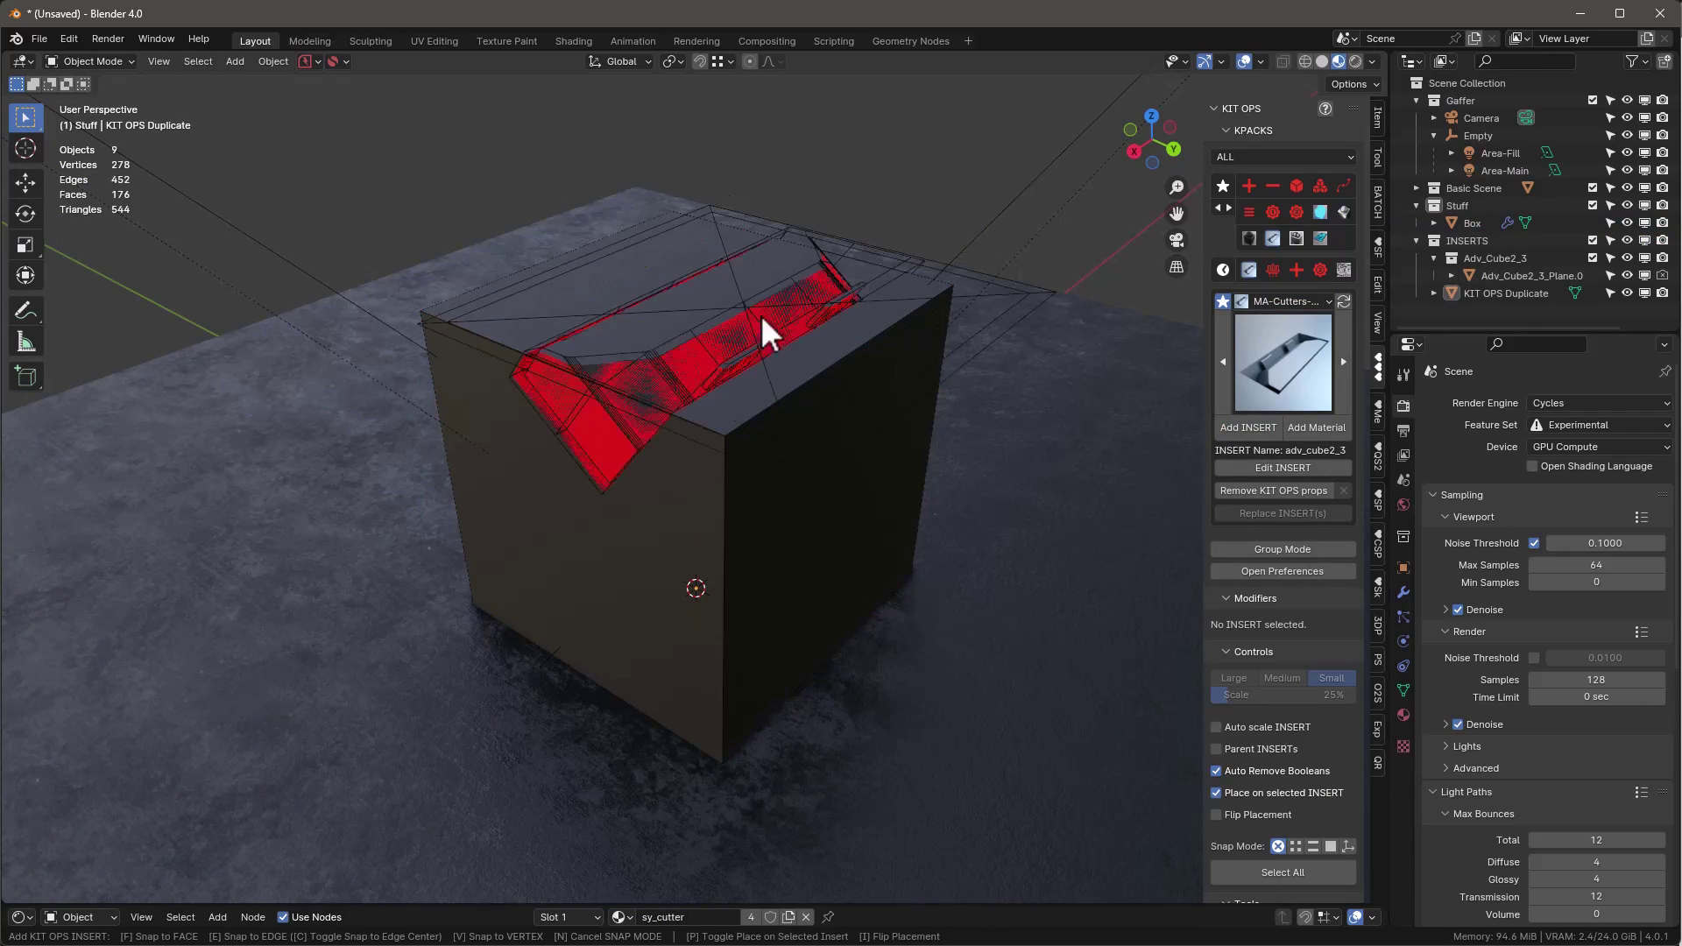
ctrl+scroll(750, 293, up, 2)
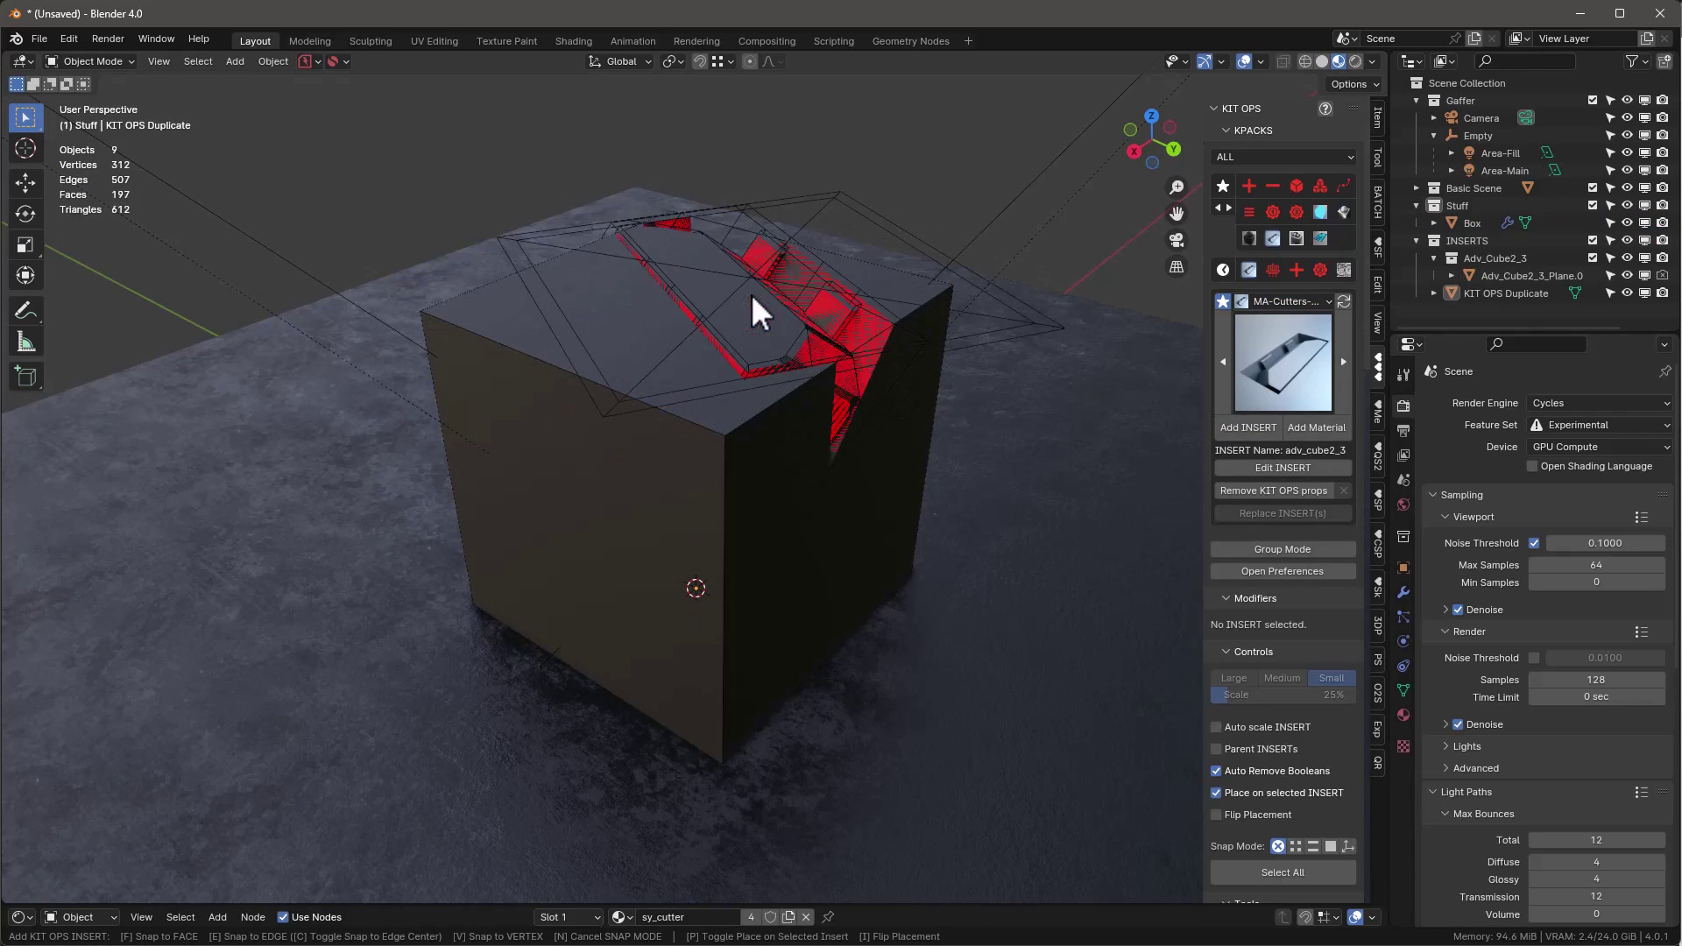
ctrl+scroll(750, 292, up, 1)
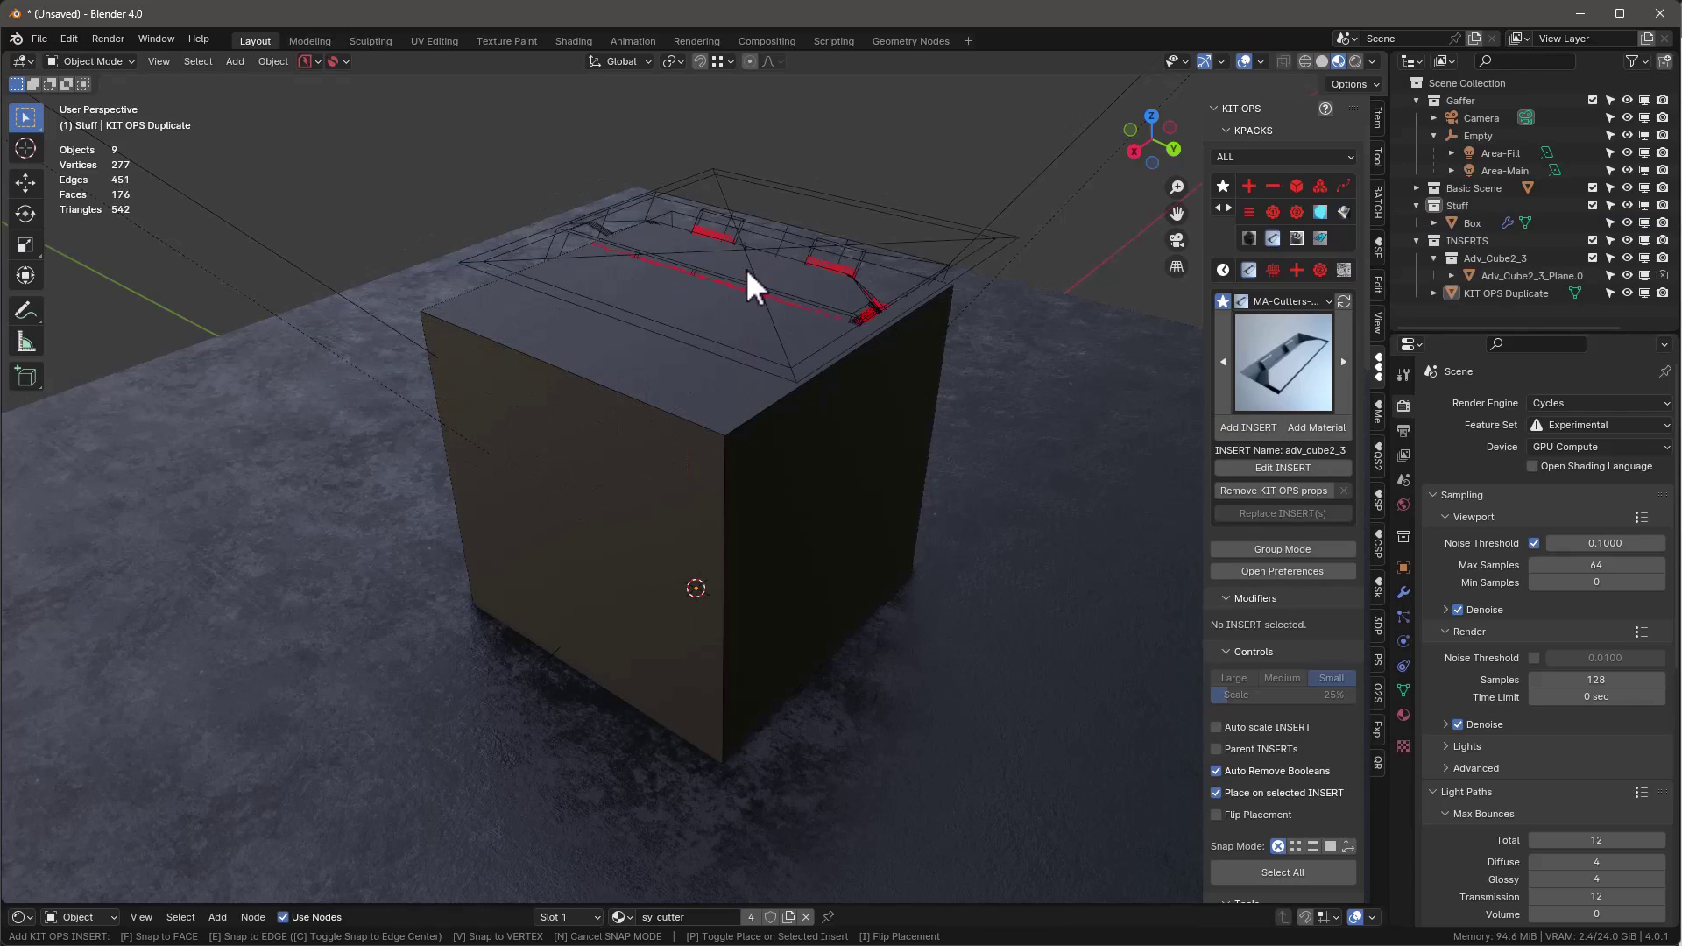
ctrl+scroll(706, 272, up, 6)
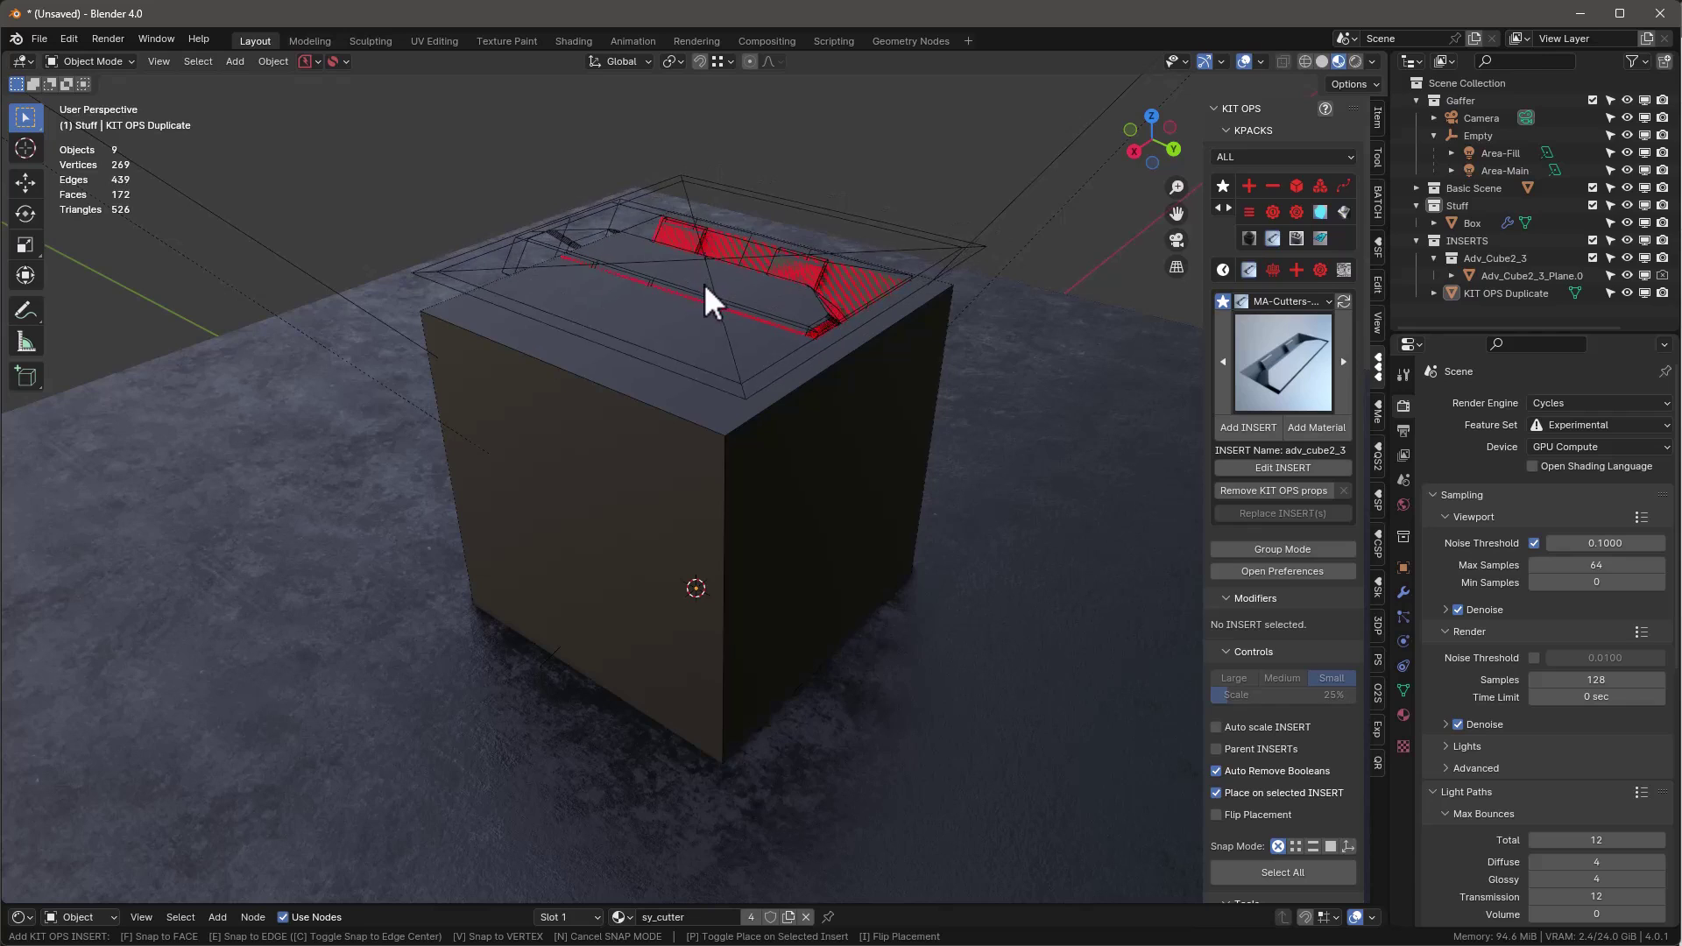
scroll(703, 292, down, 5)
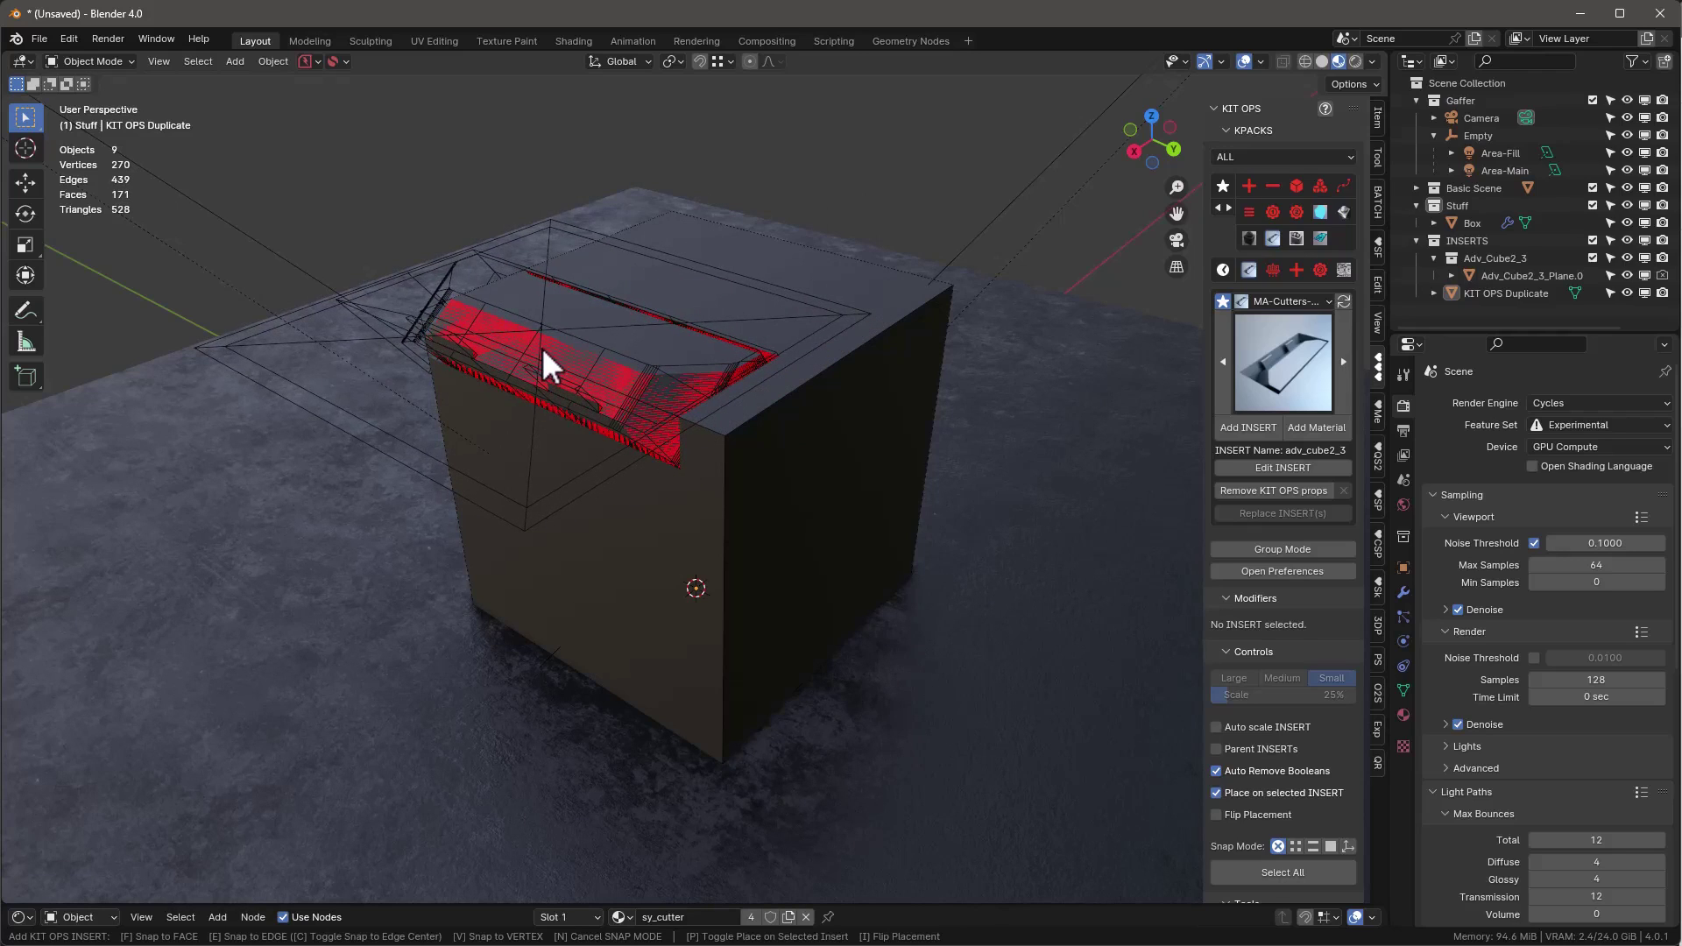
click(541, 347)
Turn off the Face Orientation overlay and switch the viewport shading to Solid
right_click(543, 347)
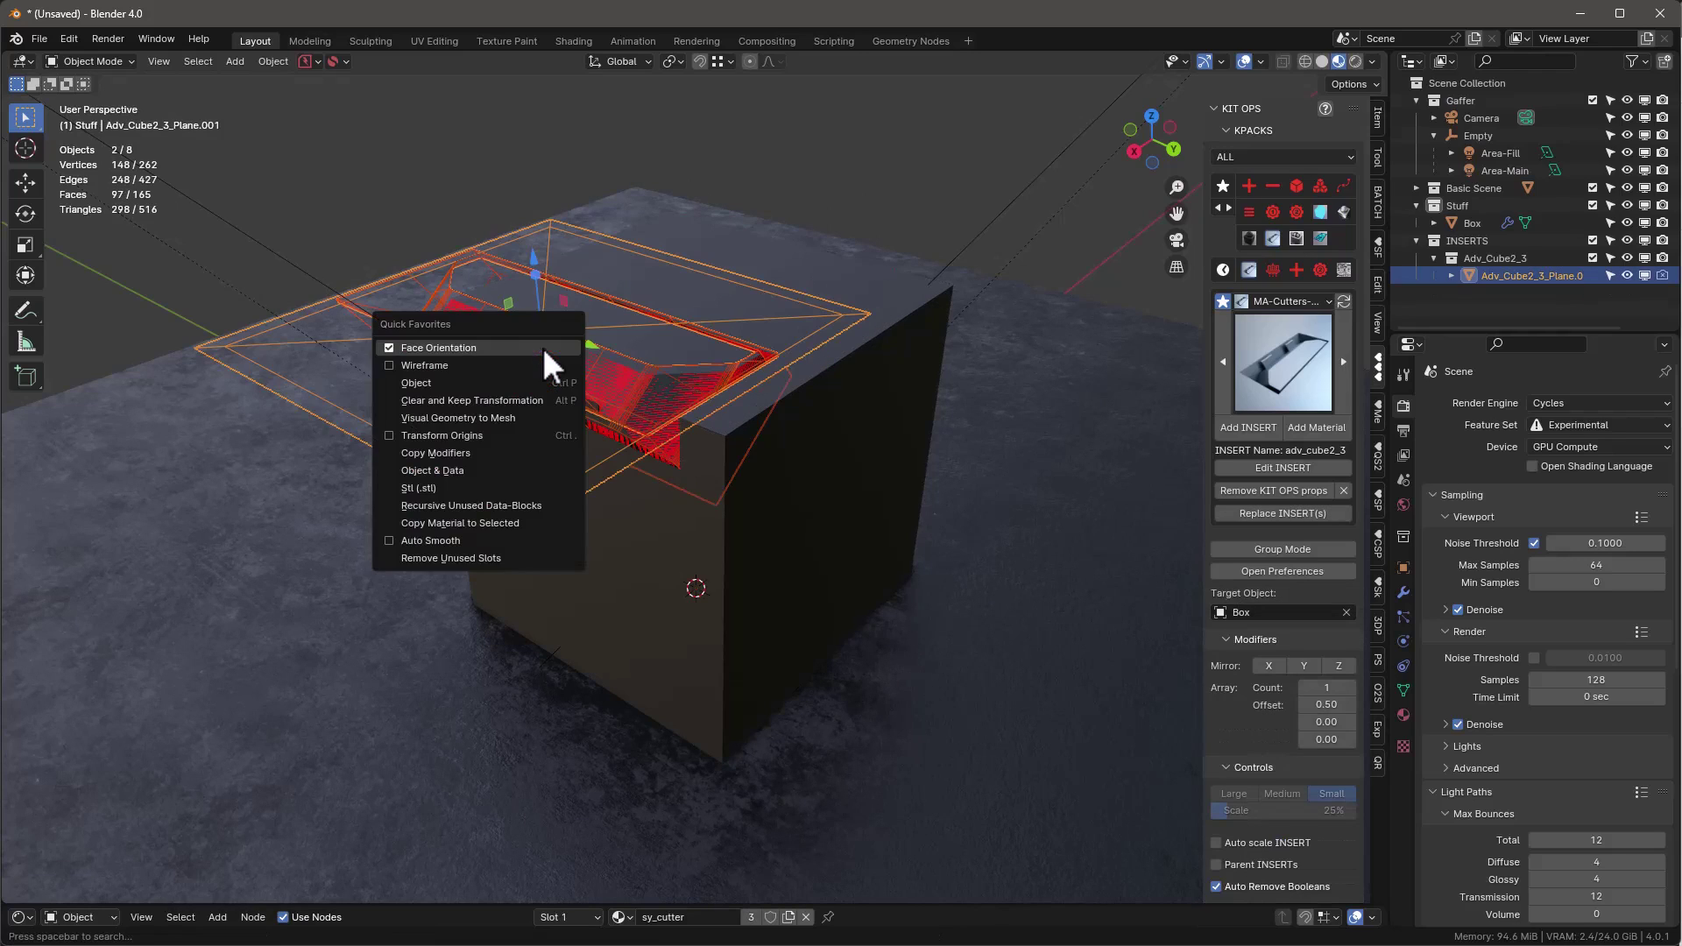
click(534, 349)
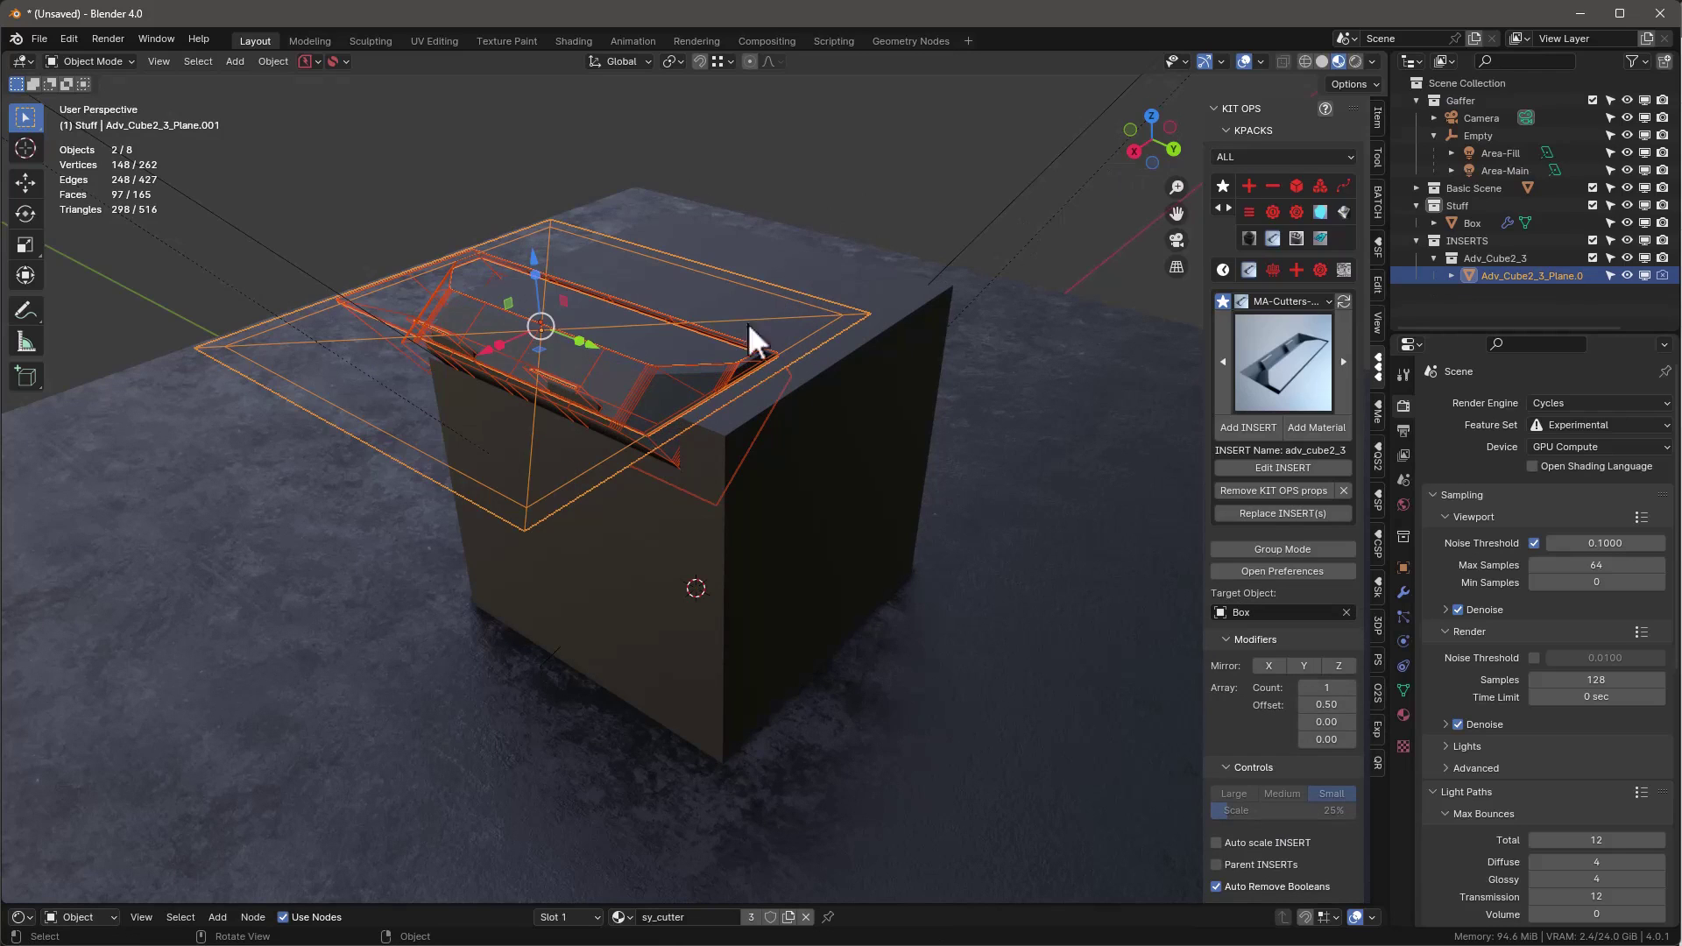
key(z)
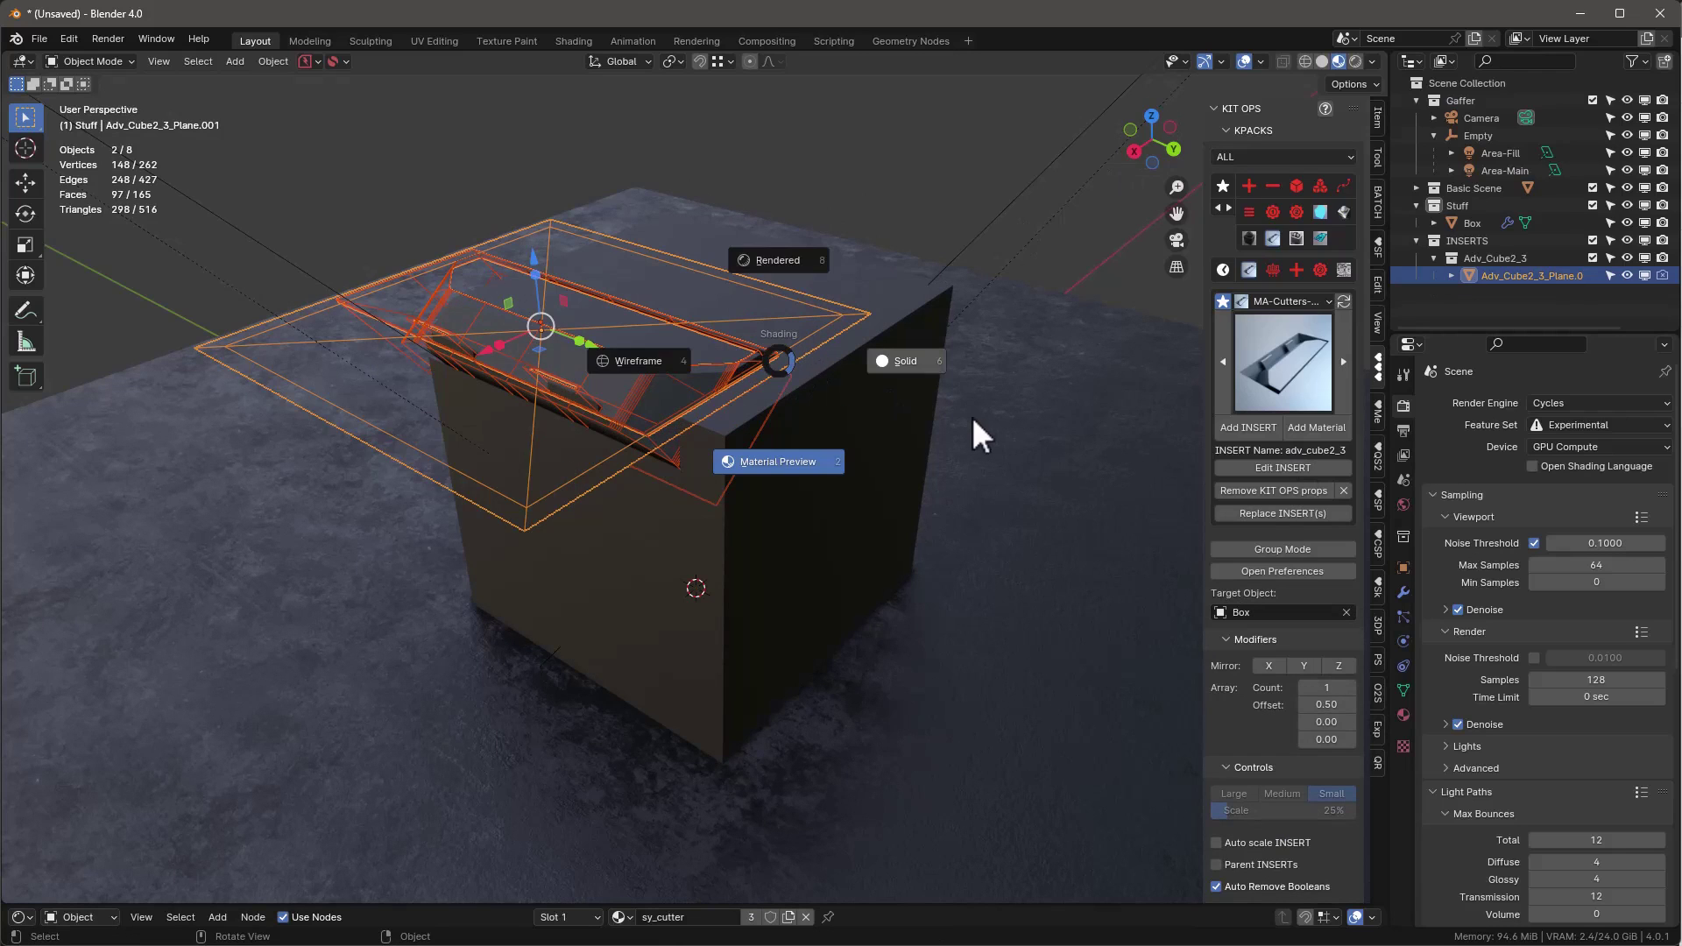
click(942, 361)
Mirror the adv_cube2_3 INSERT along X
middle_drag(779, 411, 869, 422)
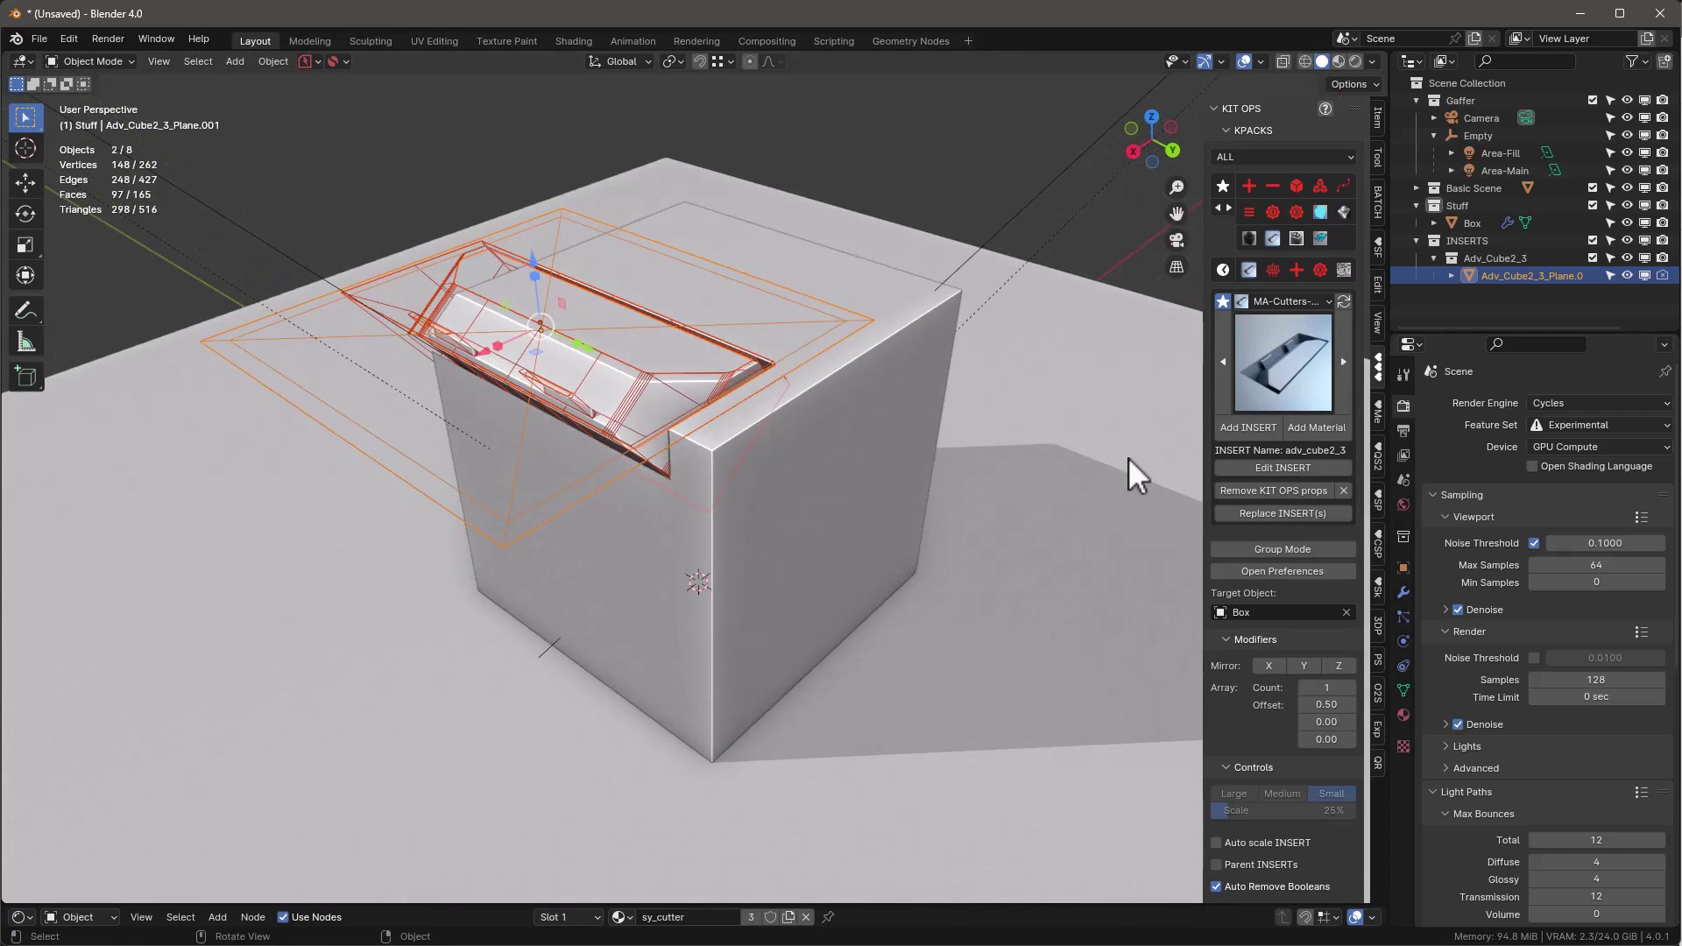
click(1280, 665)
middle_drag(815, 429, 851, 440)
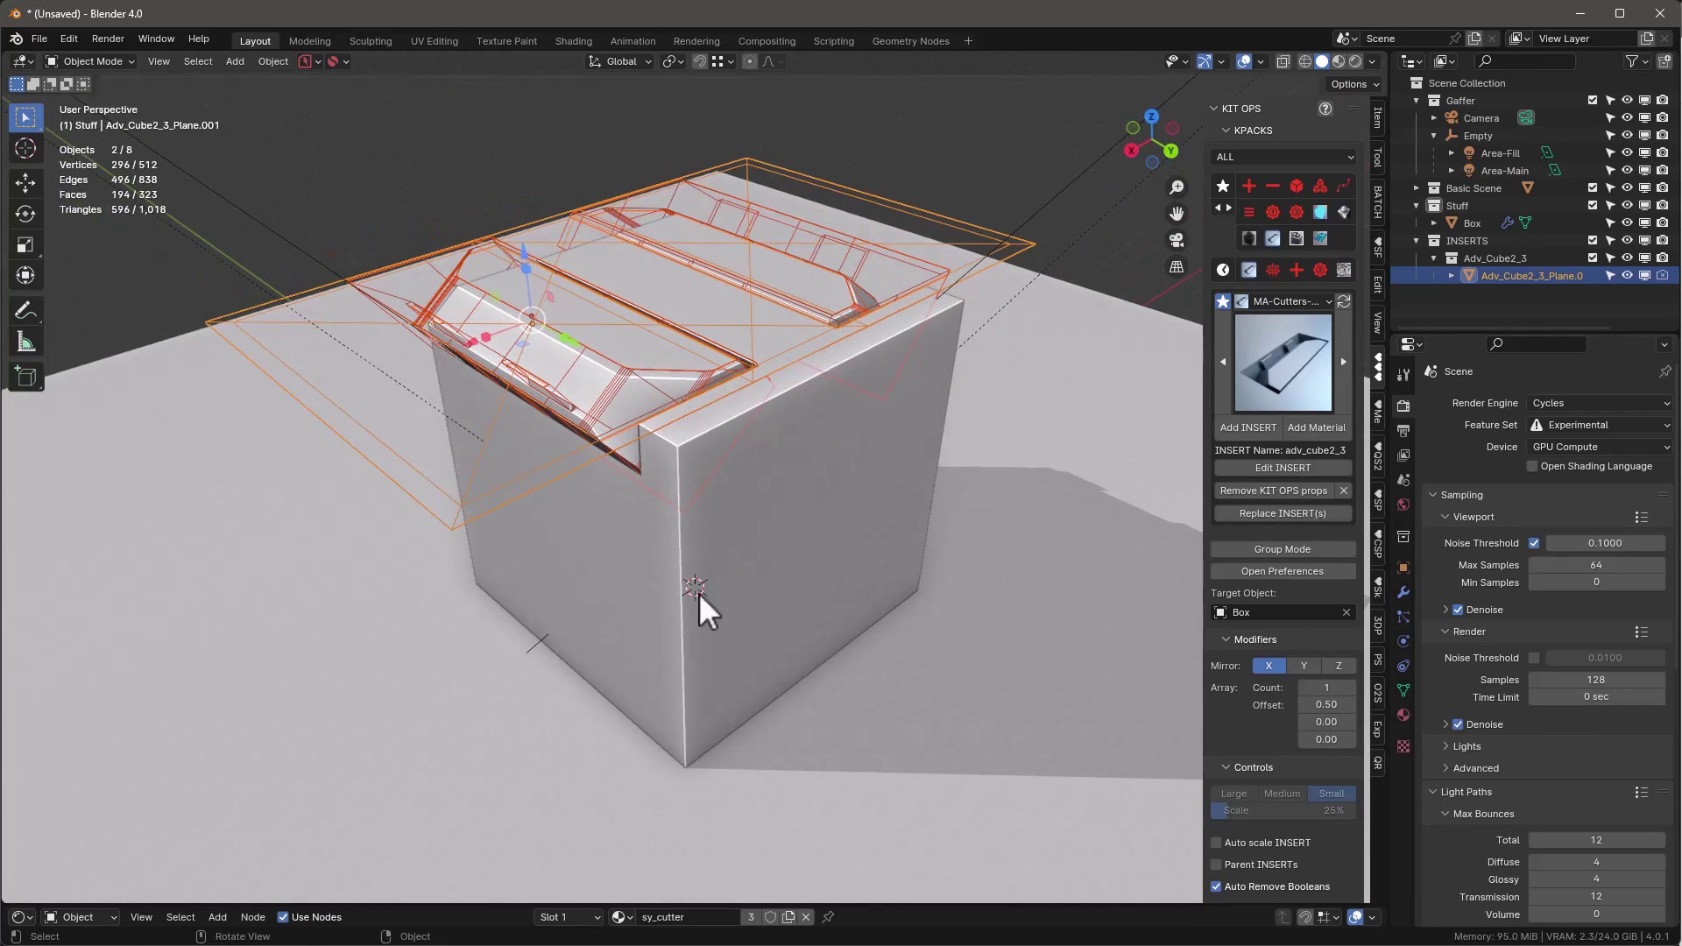
Select the box and set its origin to the centre of its geometry
click(821, 526)
middle_drag(707, 599, 745, 517)
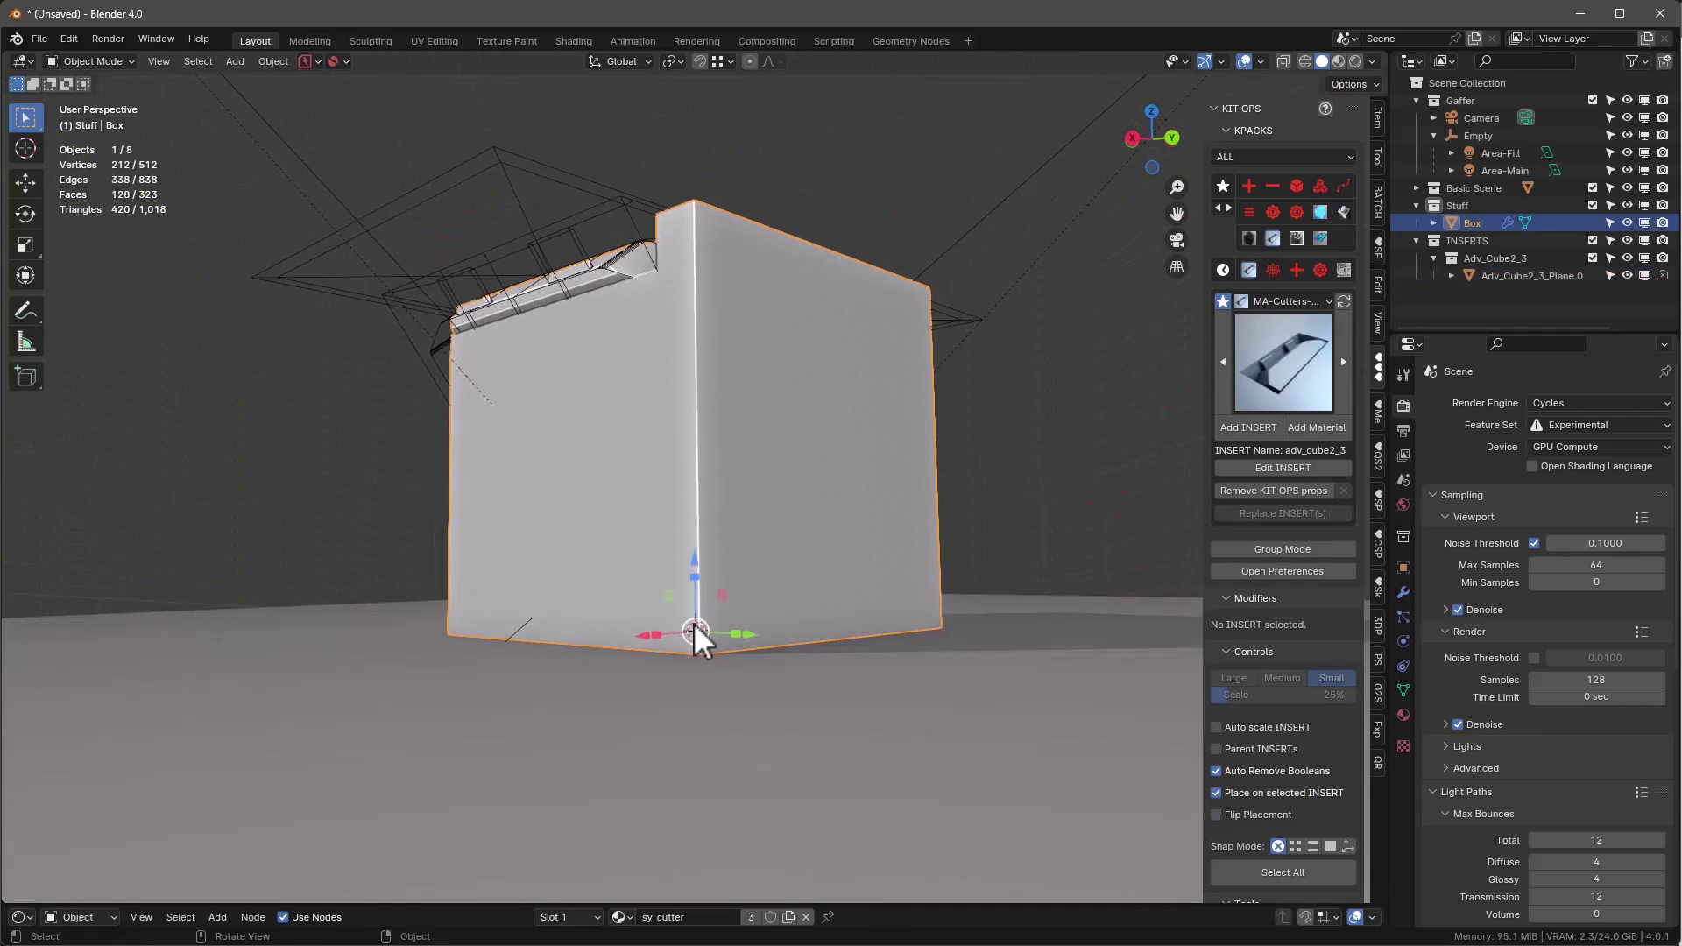
mouse_move(823, 464)
middle_down()
mouse_move(655, 675)
mouse_move(822, 548)
mouse_move(809, 493)
middle_up()
key(shift+s)
click(822, 444)
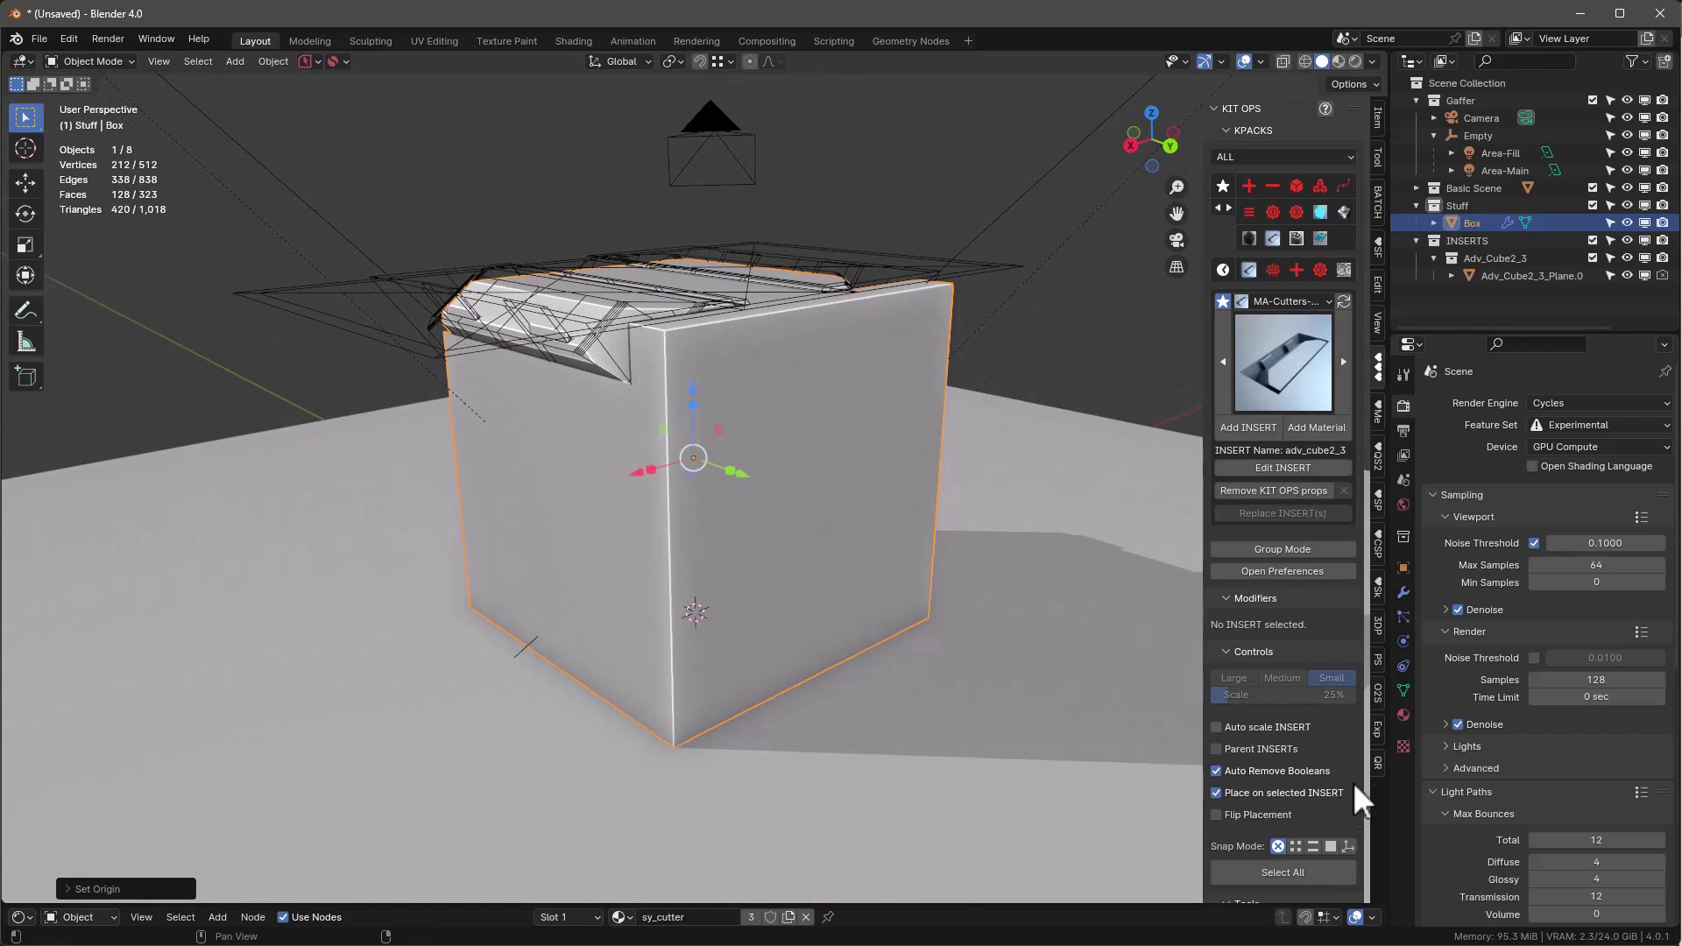
Select the adv_cube2_3 cutter on the box's top and mirror it along Z as well
click(797, 256)
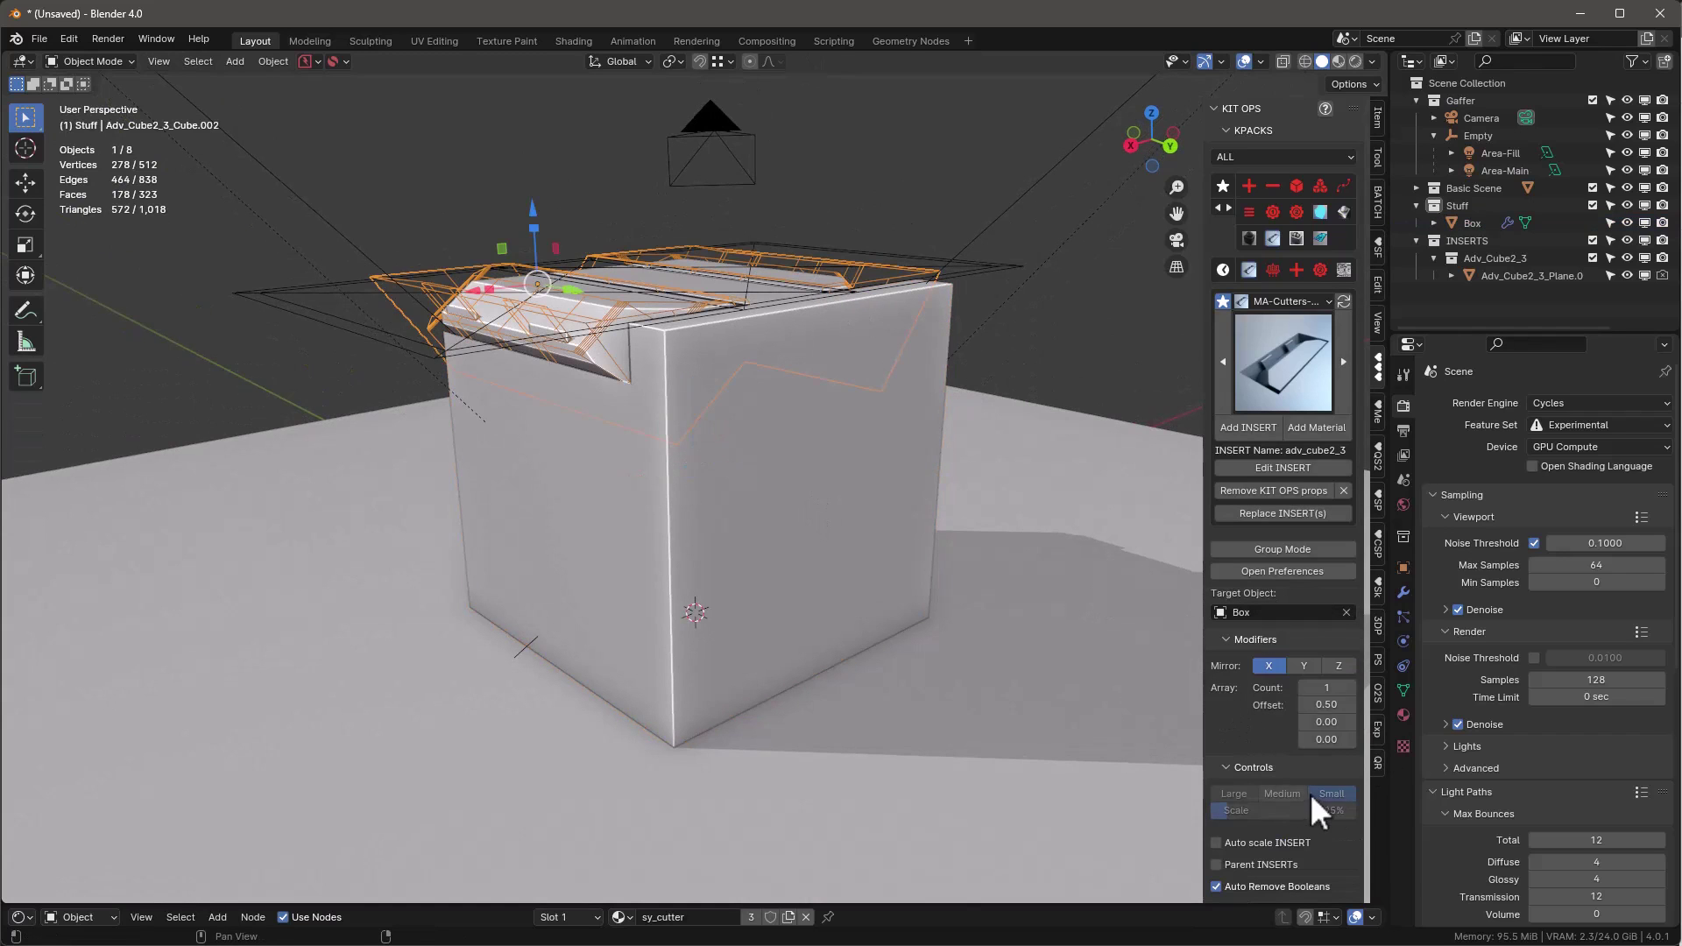
click(1340, 665)
middle_drag(1110, 619, 869, 298)
scroll(880, 252, down, 2)
scroll(869, 307, up, 2)
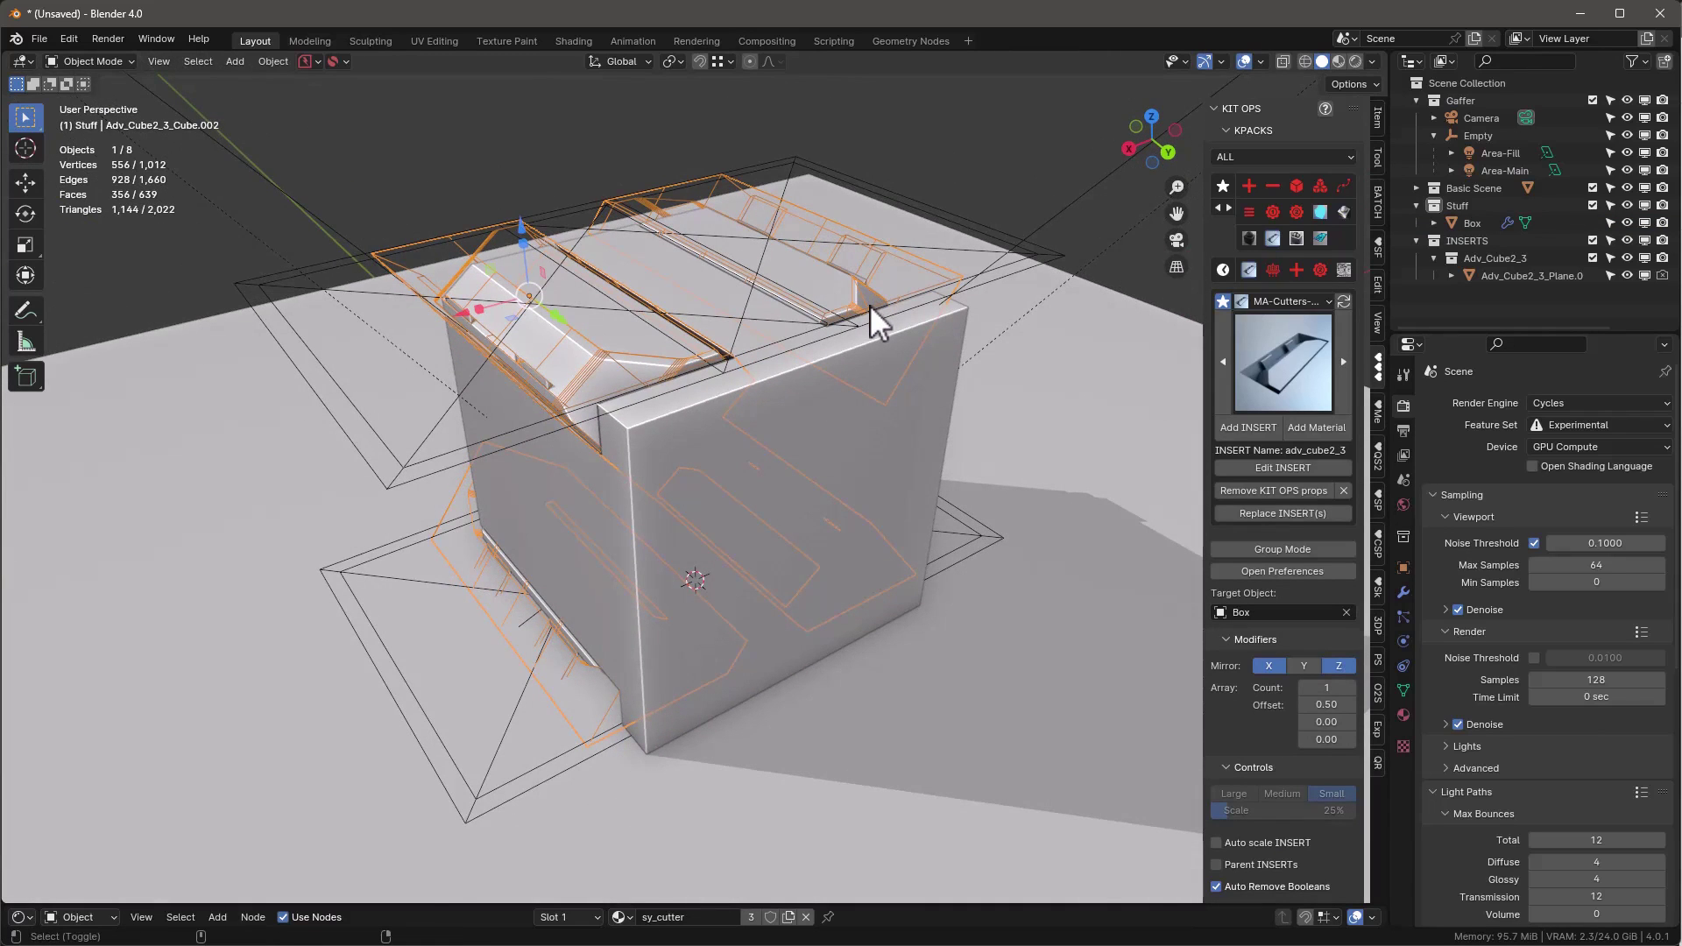
Enable Group Mode for the adv_cube2_3 INSERT and move it about -1.53 m along X across the box's top
middle_drag(885, 408, 835, 391)
click(1027, 255)
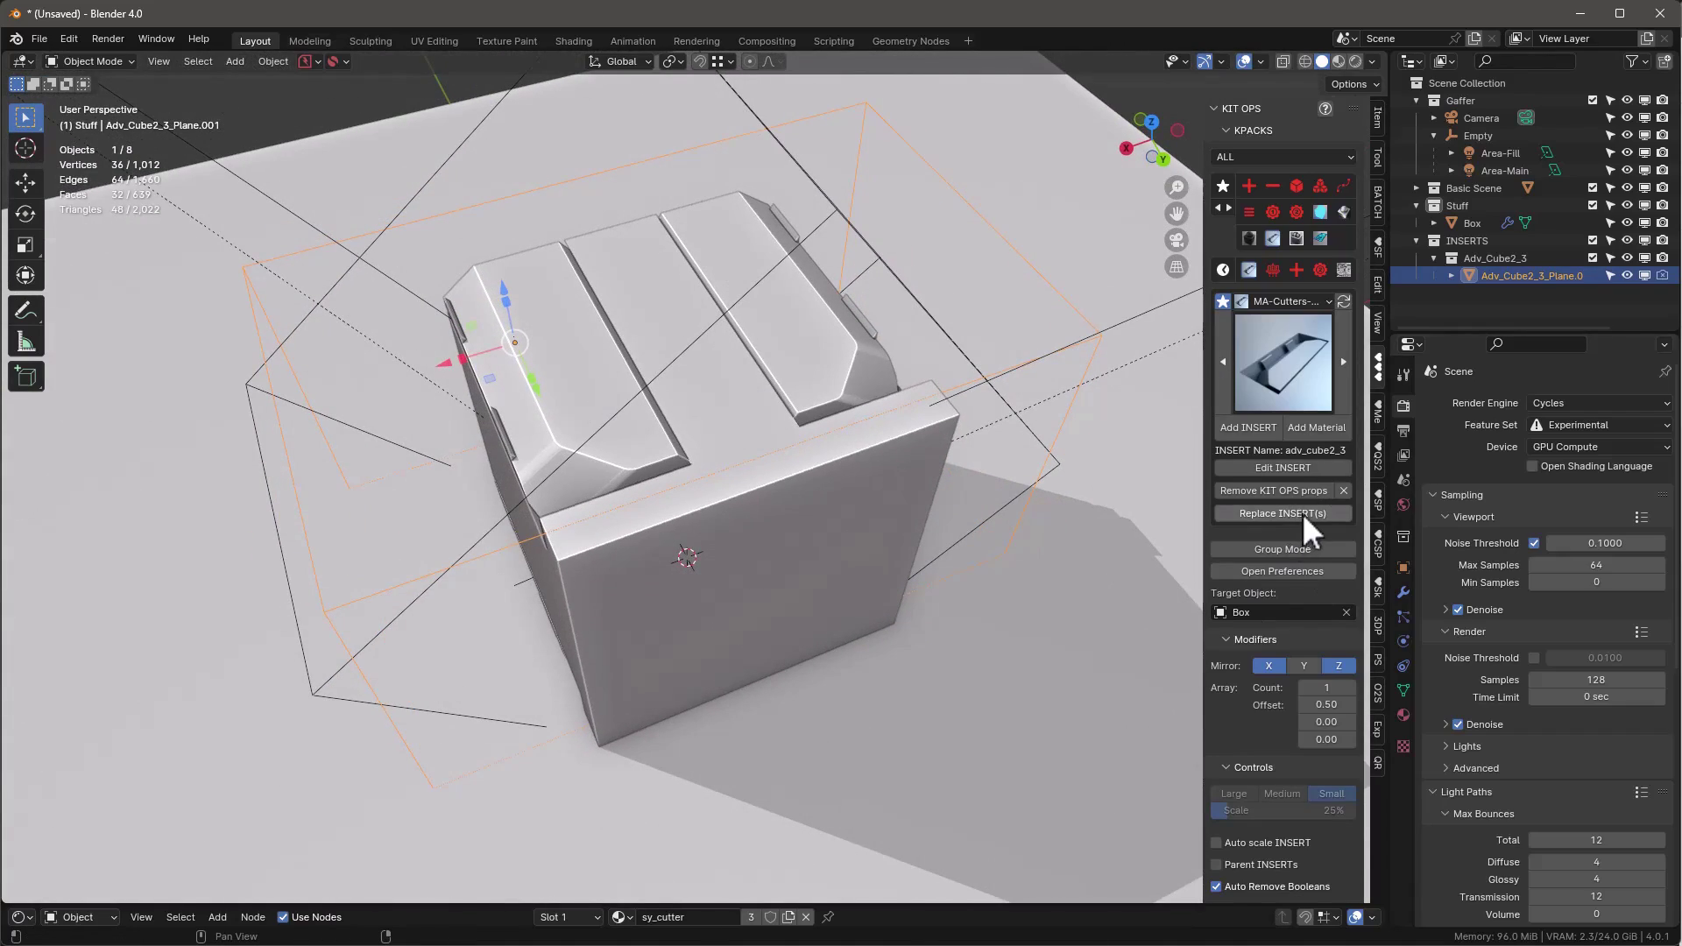
click(1285, 548)
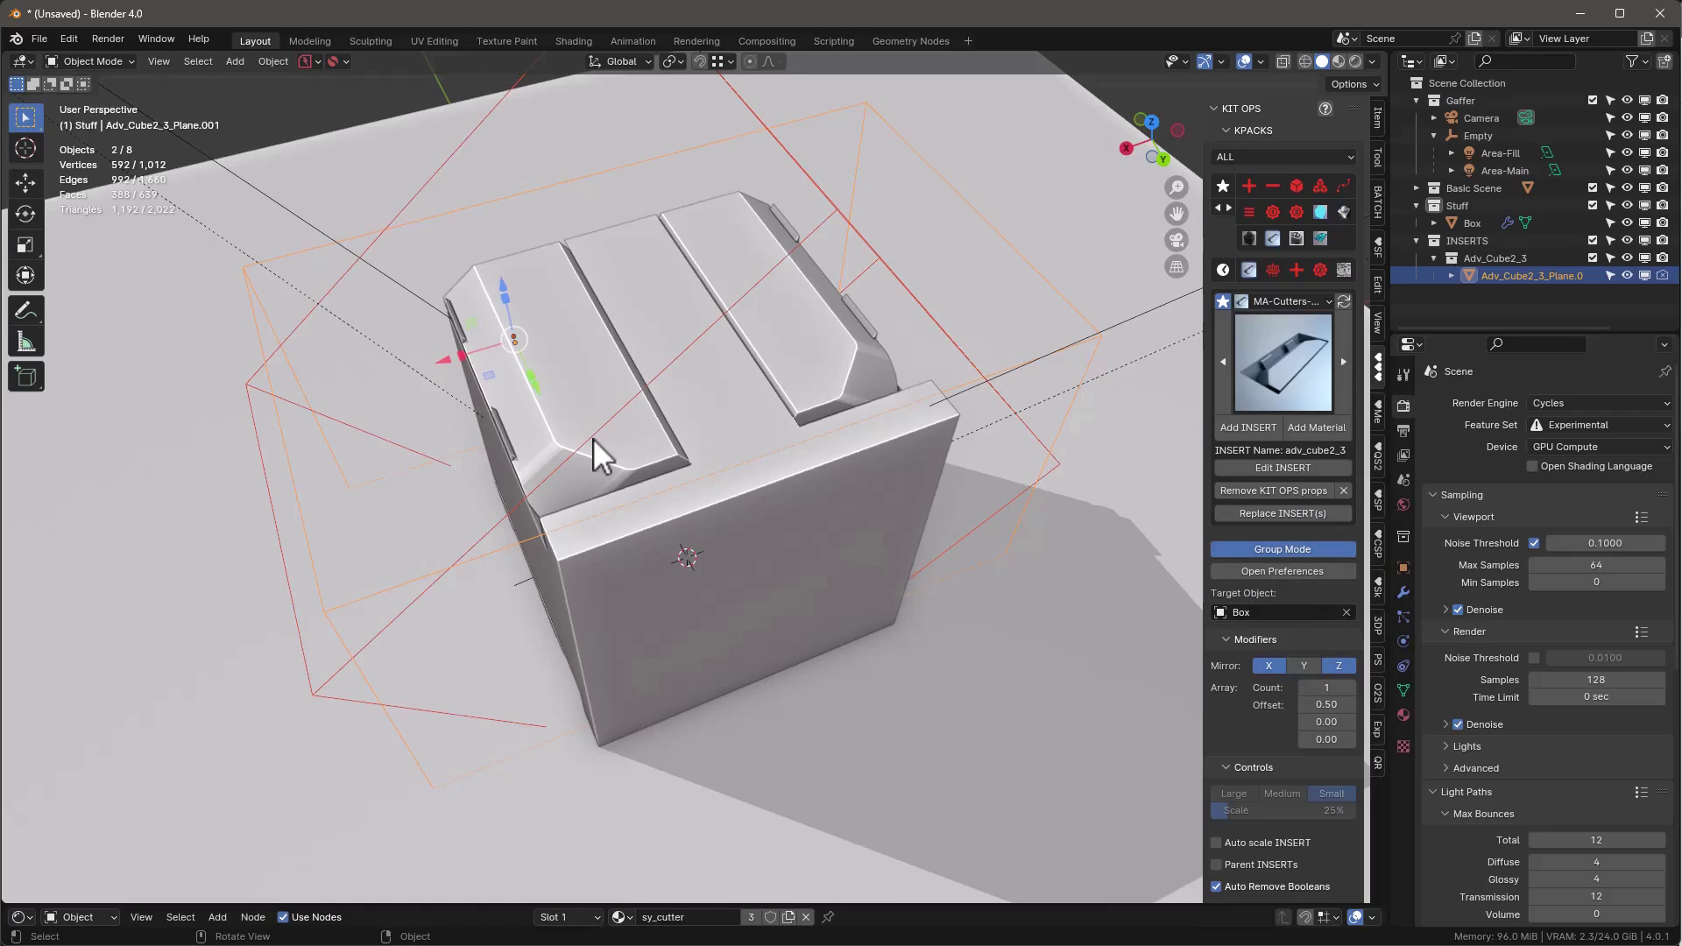
key(g)
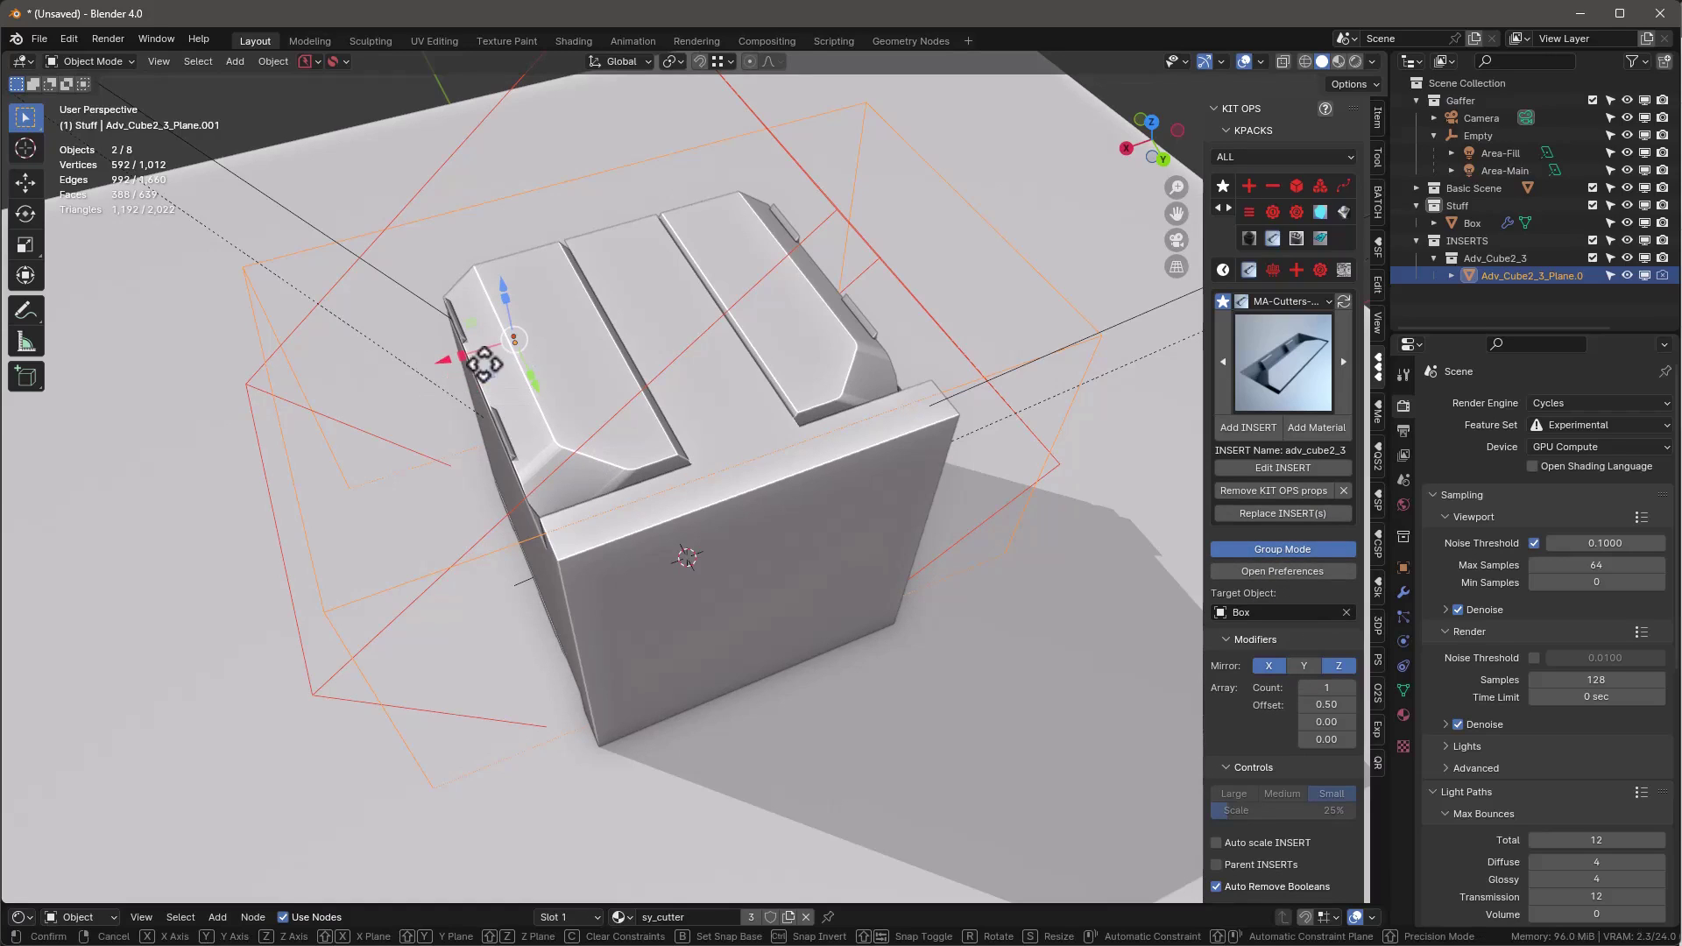
key(x)
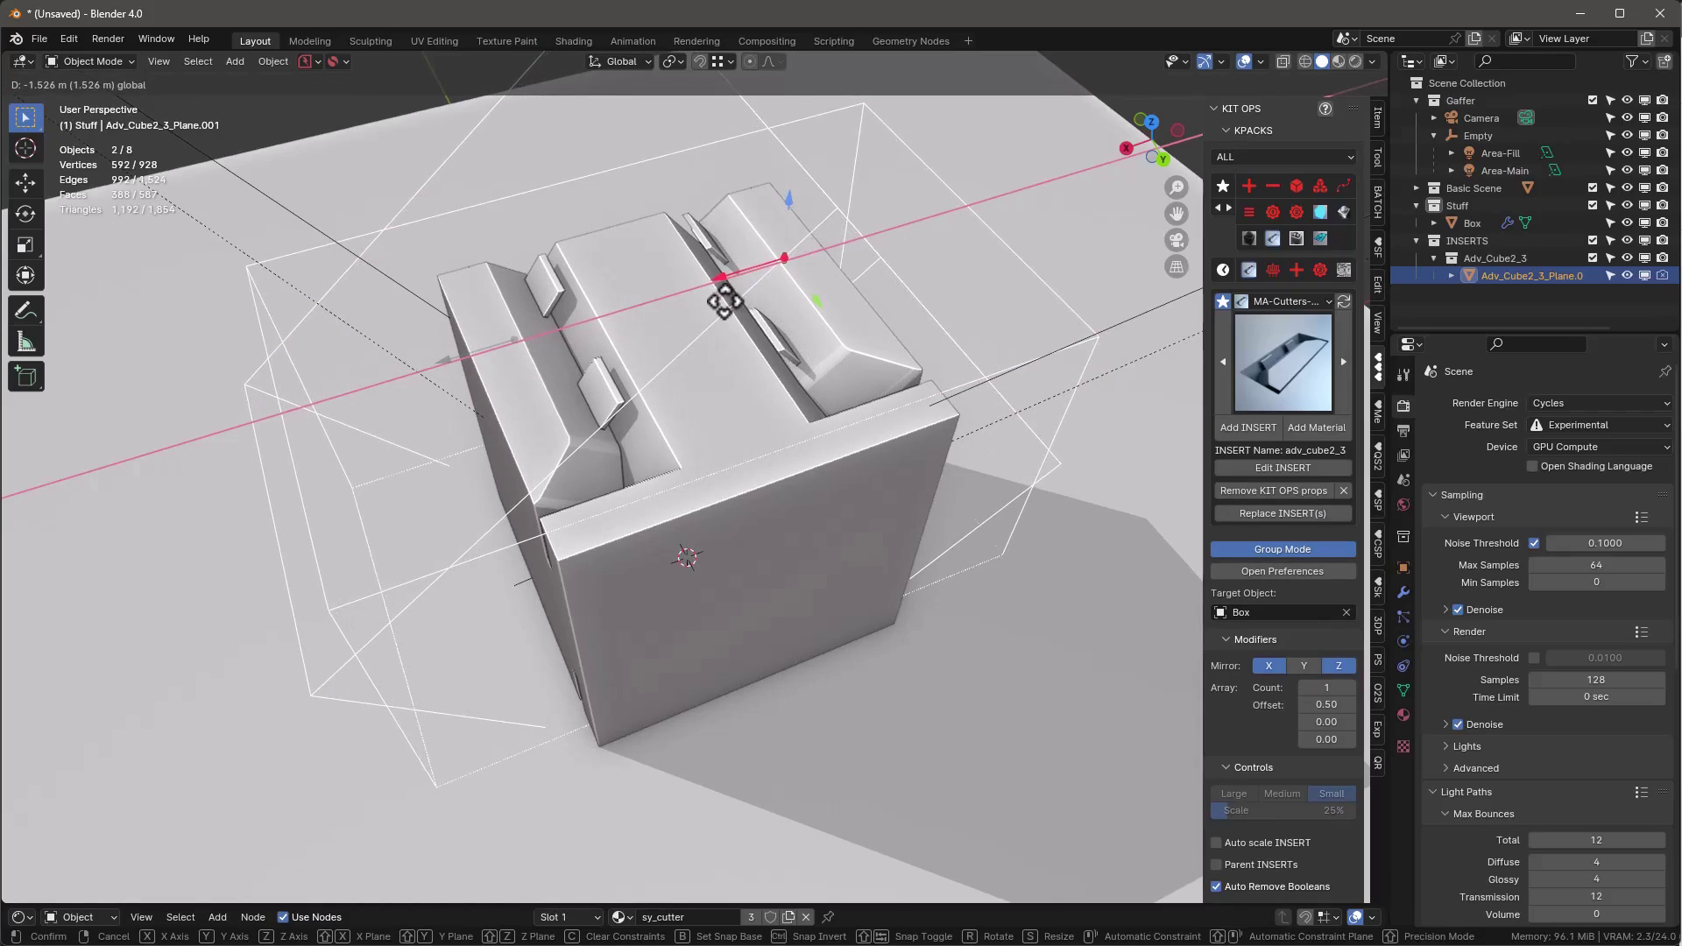
click(722, 301)
Choose the adv_cube6_2 INSERT from the MA-Cutters-Medium KPACK and select the box as its target
middle_drag(751, 431, 875, 510)
click(1307, 368)
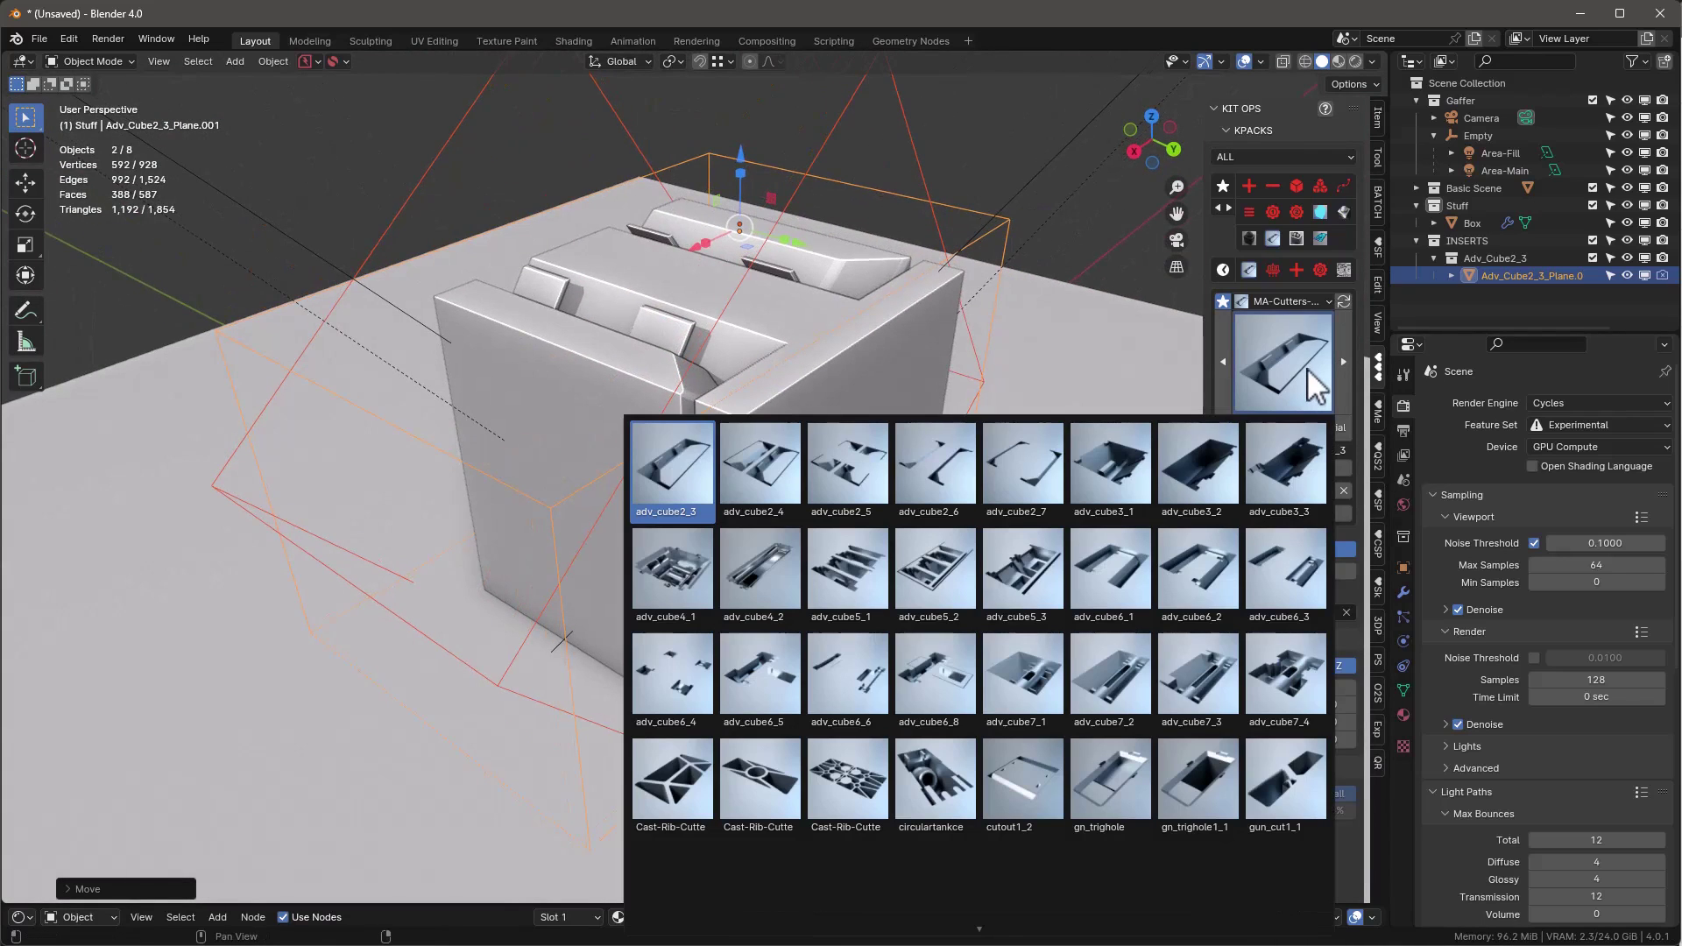
click(1209, 565)
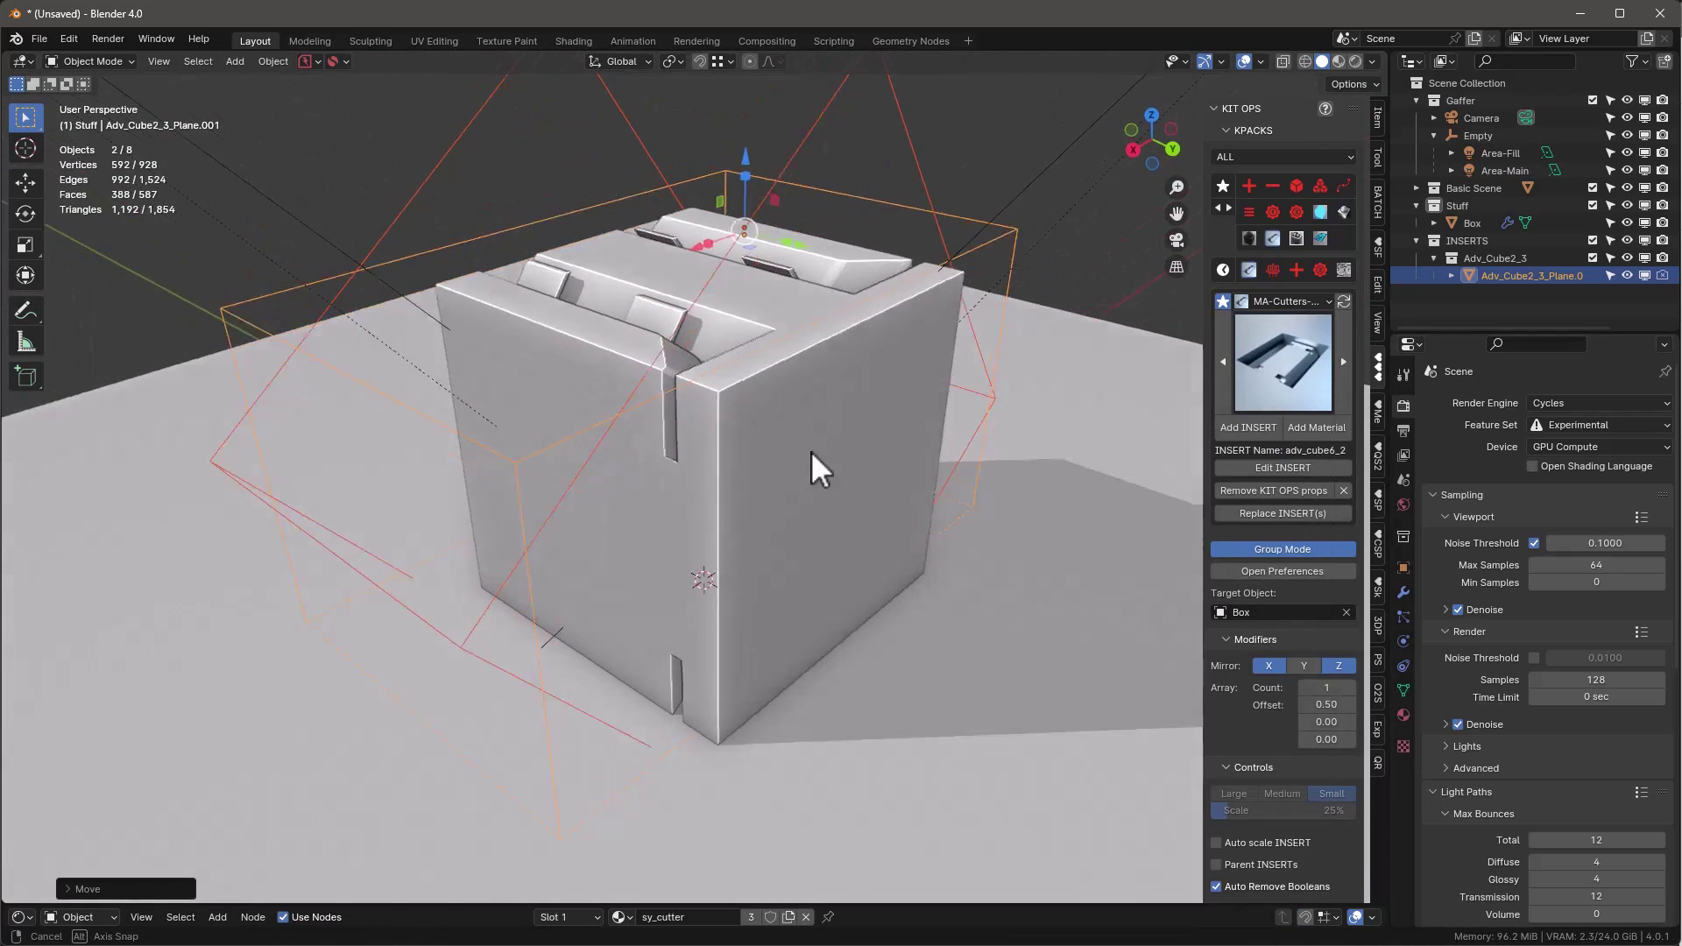
click(811, 450)
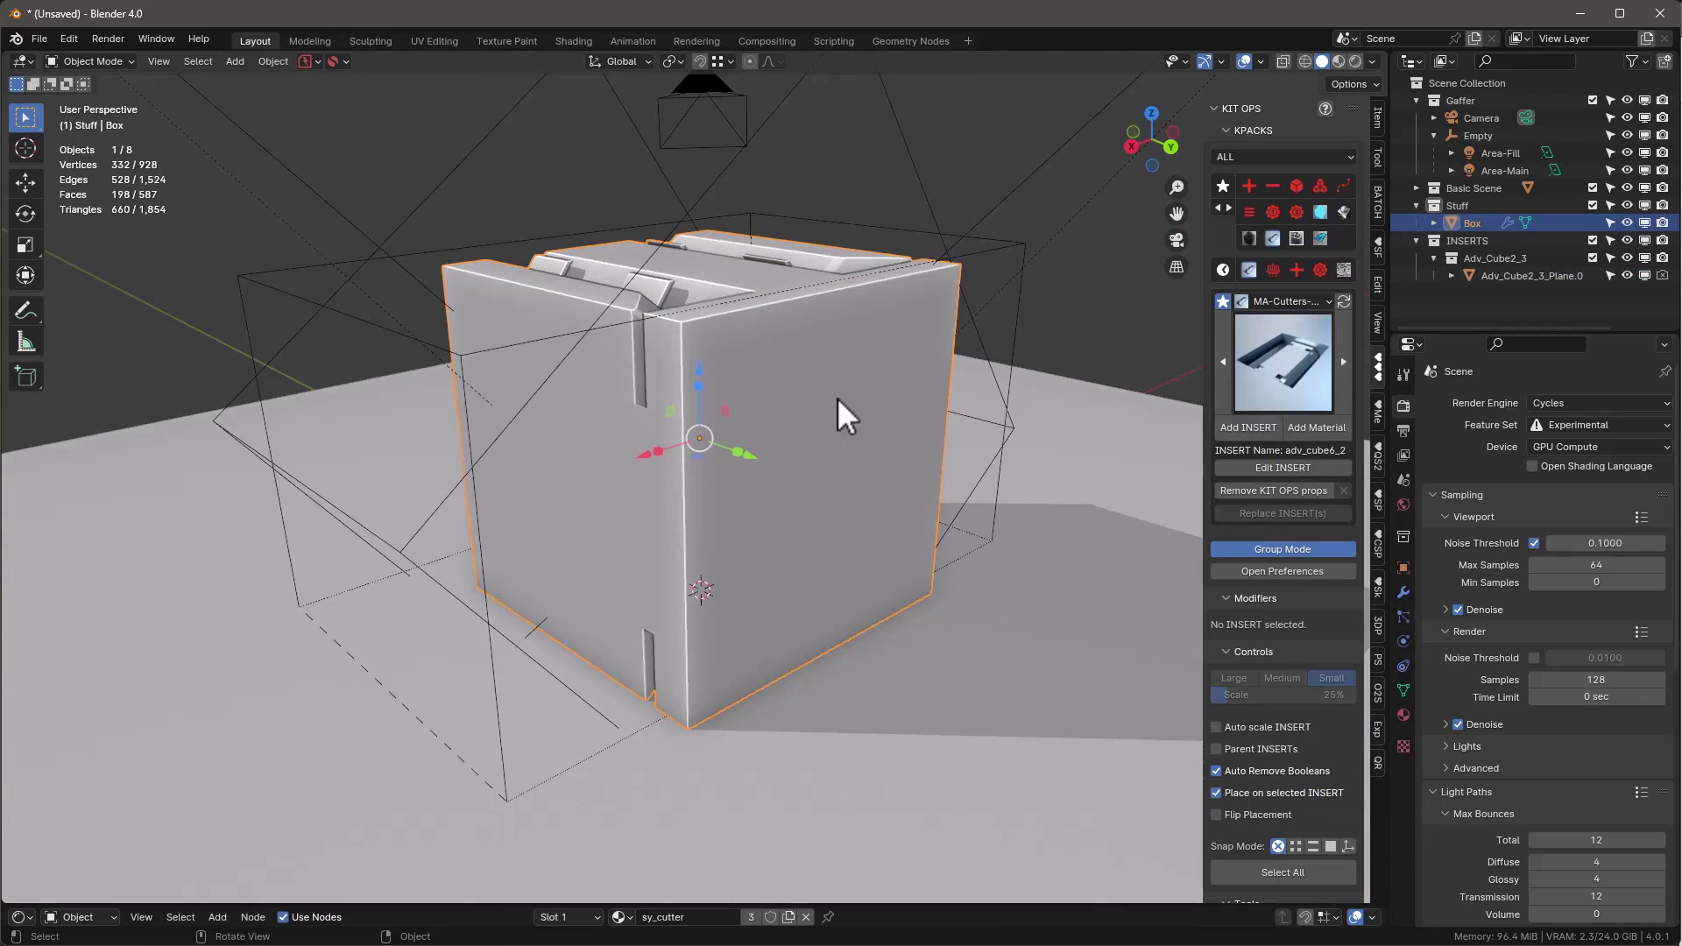
Add the adv_cube6_2 INSERT to the box's side face with face snapping and rotate it upright
click(1253, 423)
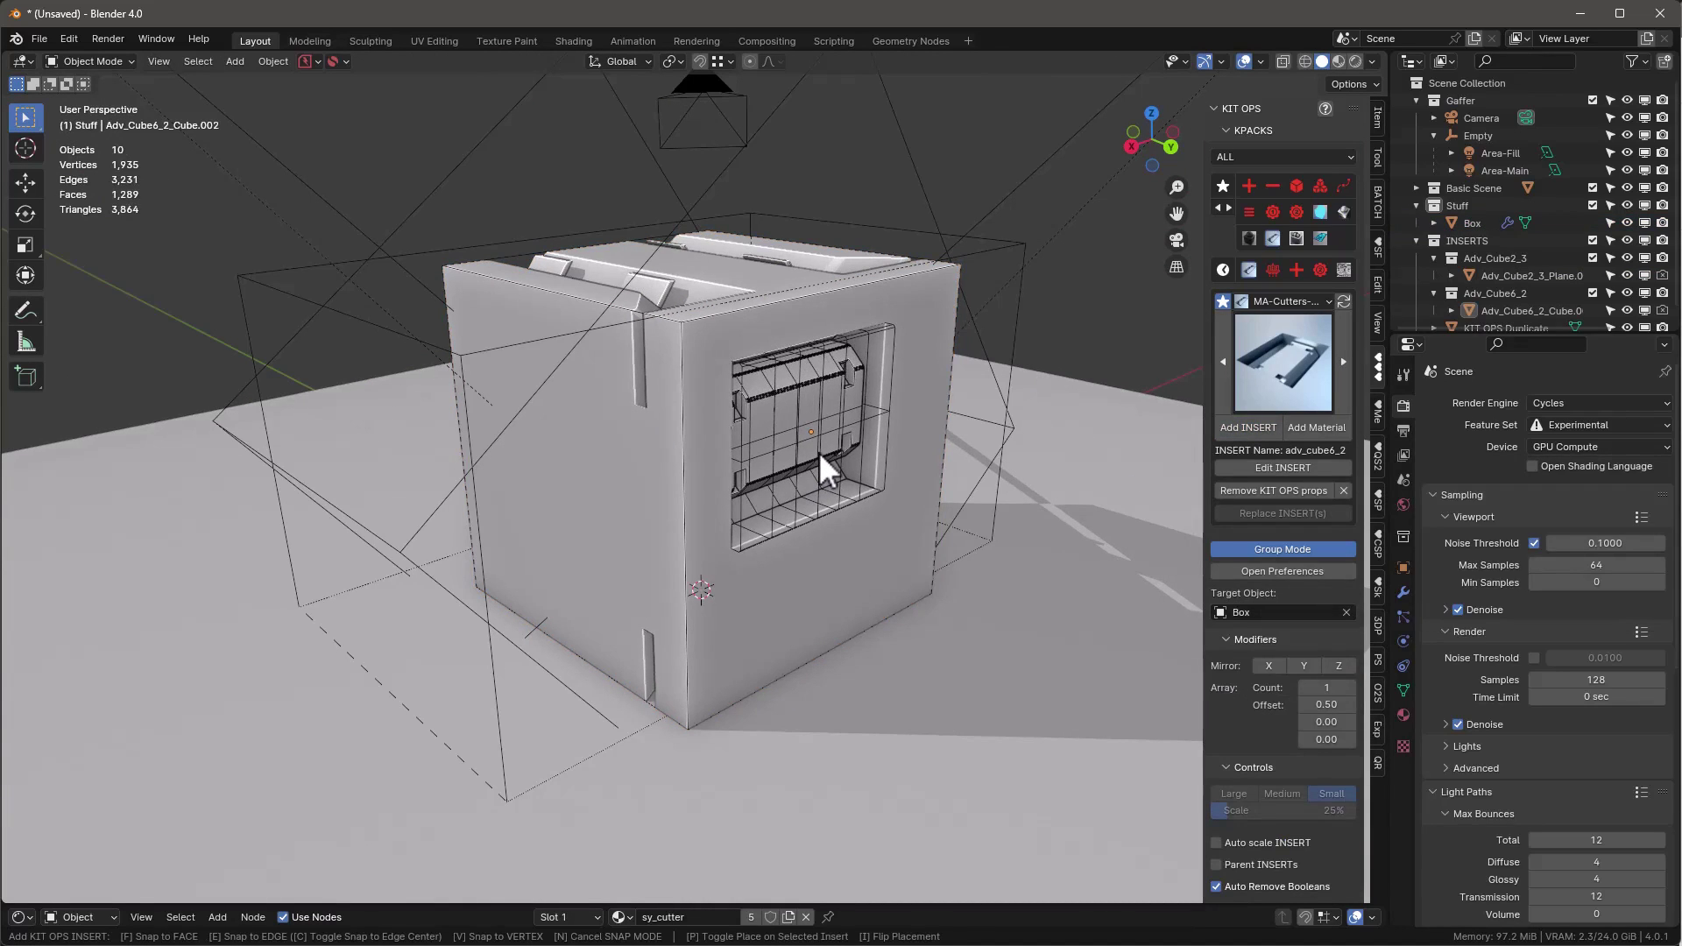
key(f)
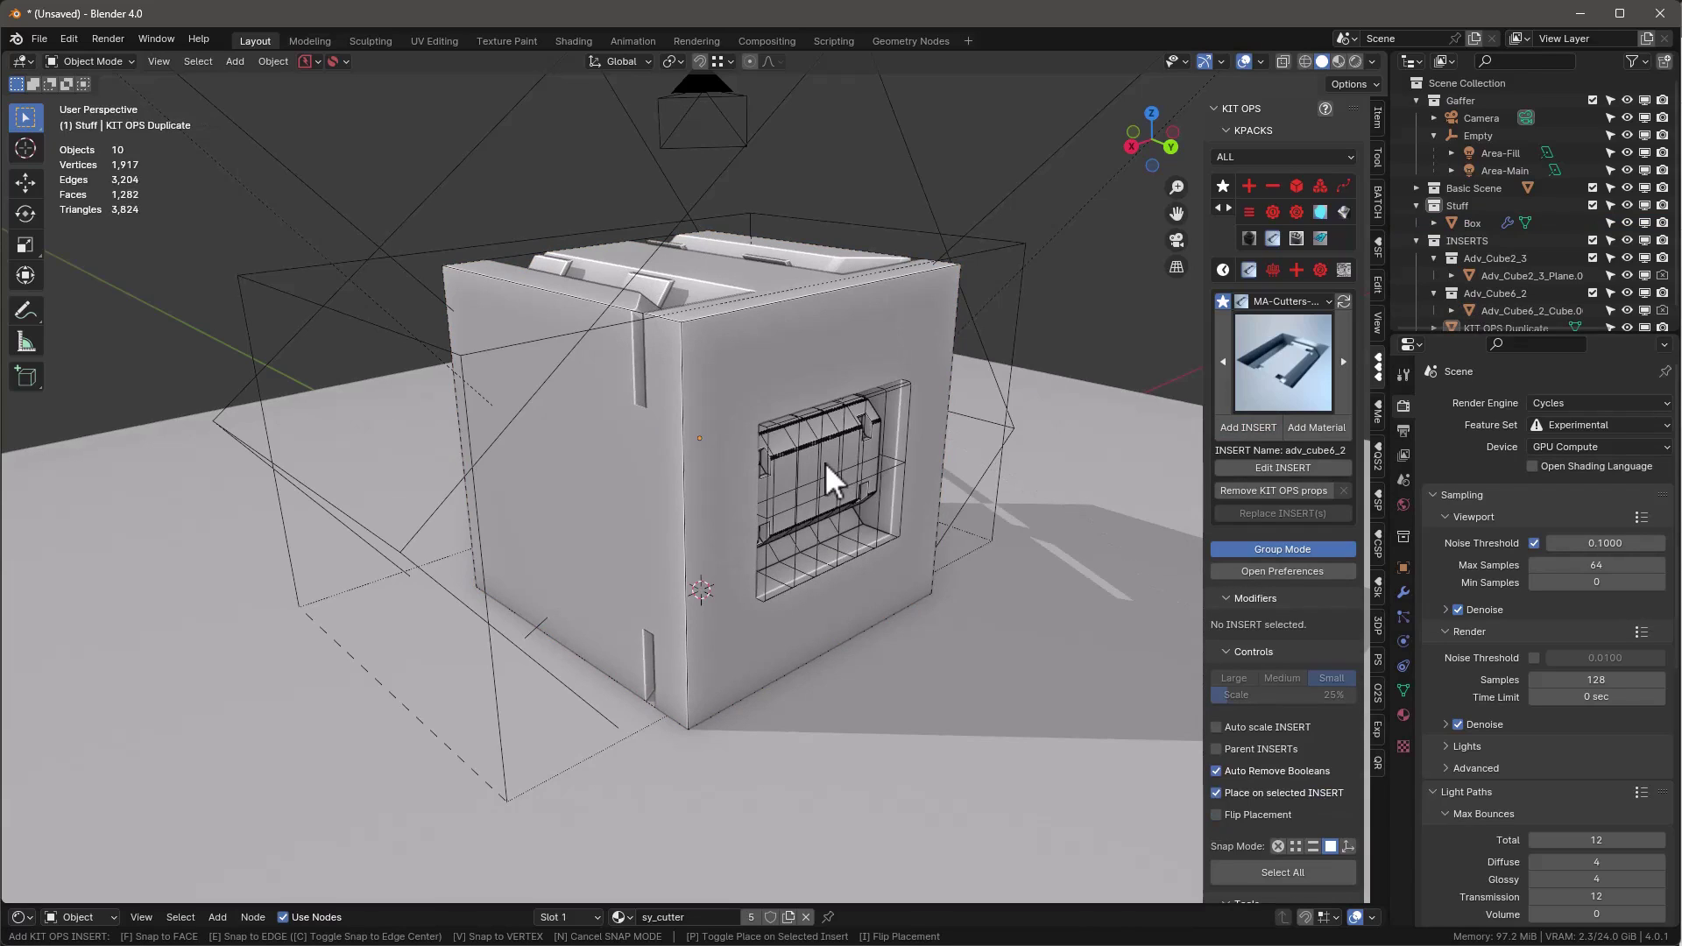
scroll(823, 461, down, 4)
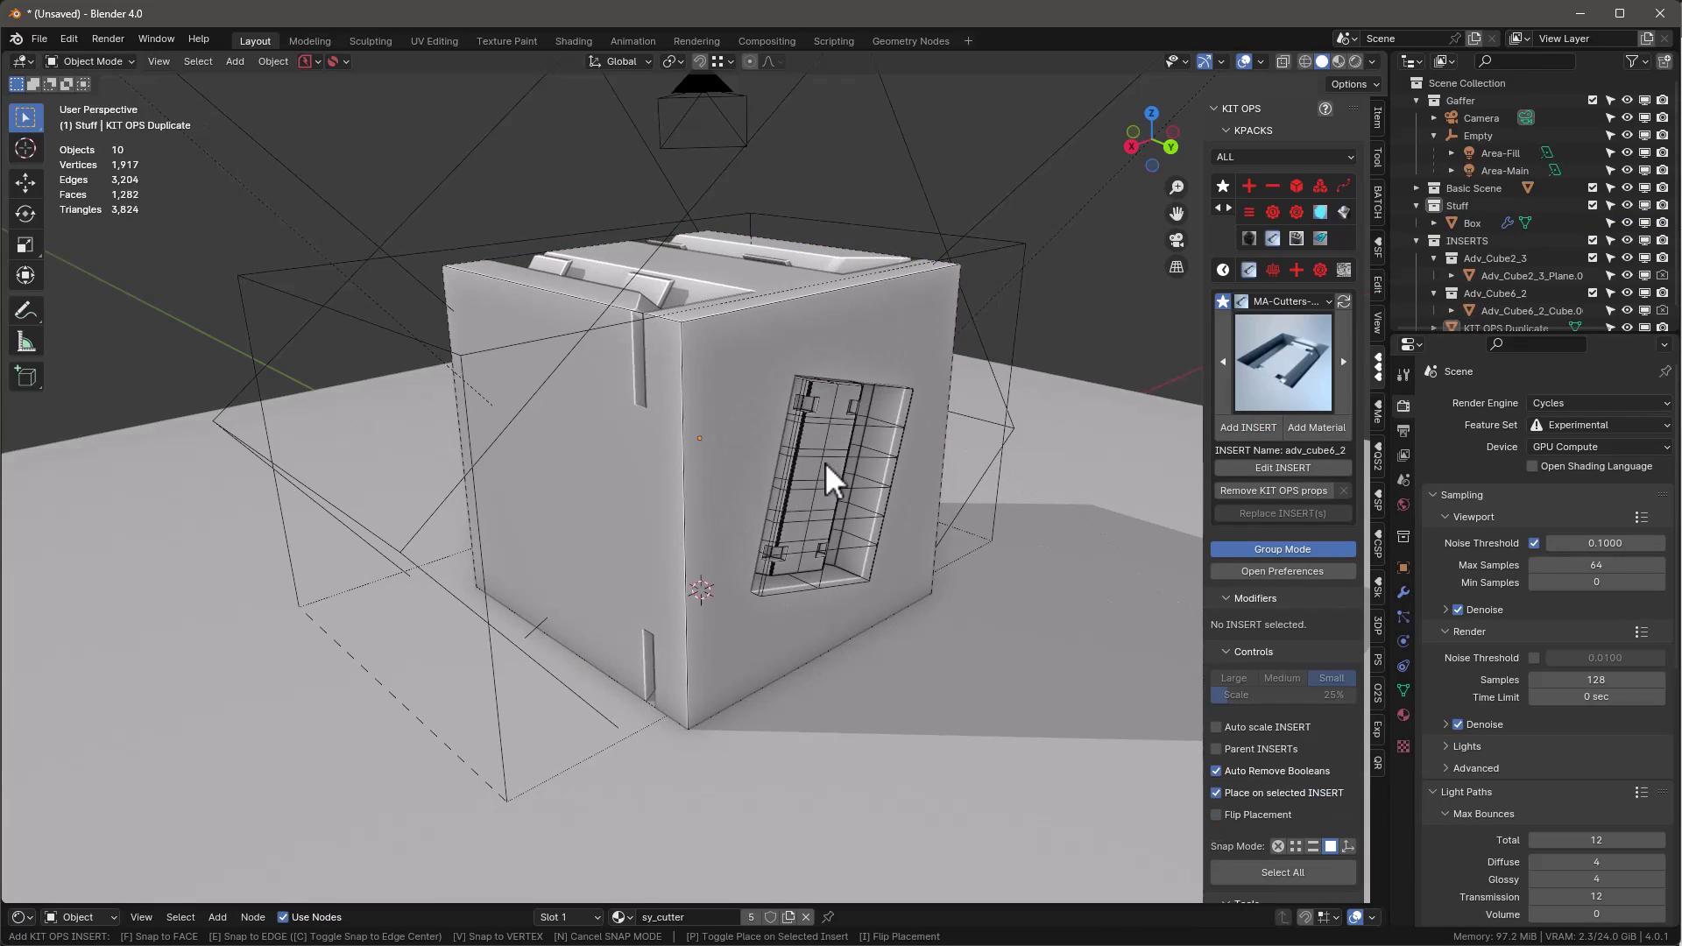
scroll(823, 461, up, 5)
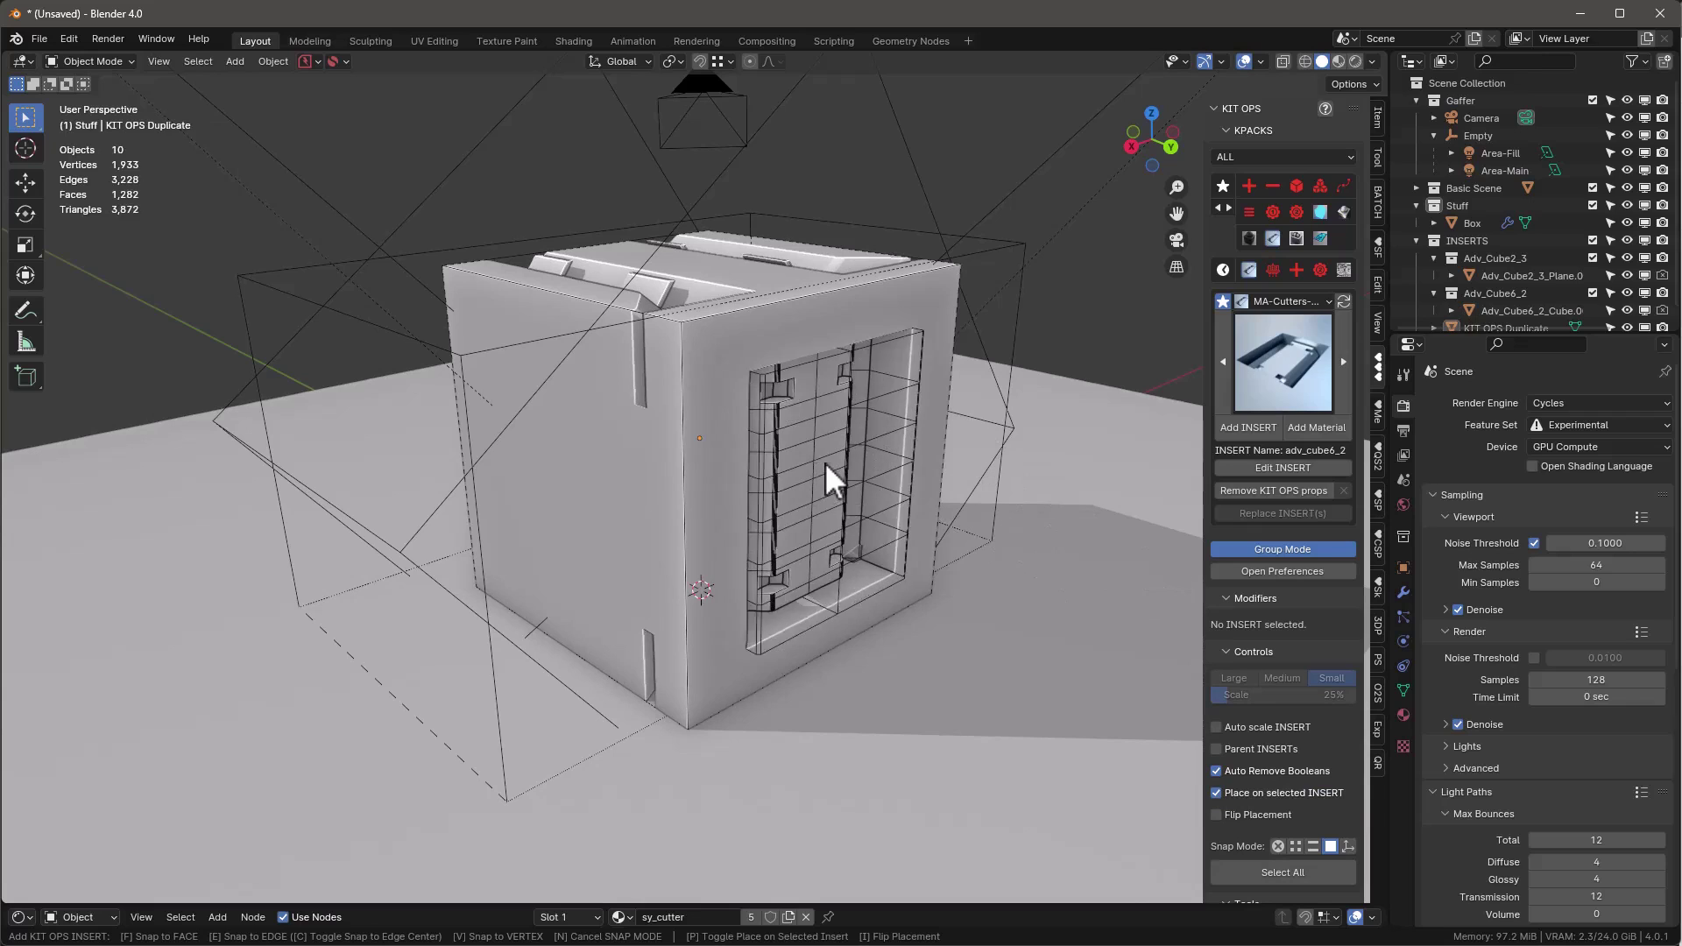
Scale the adv_cube6_2 cutter up past the box's side face so it trims the vertical corners, and place it
scroll(823, 460, up, 3)
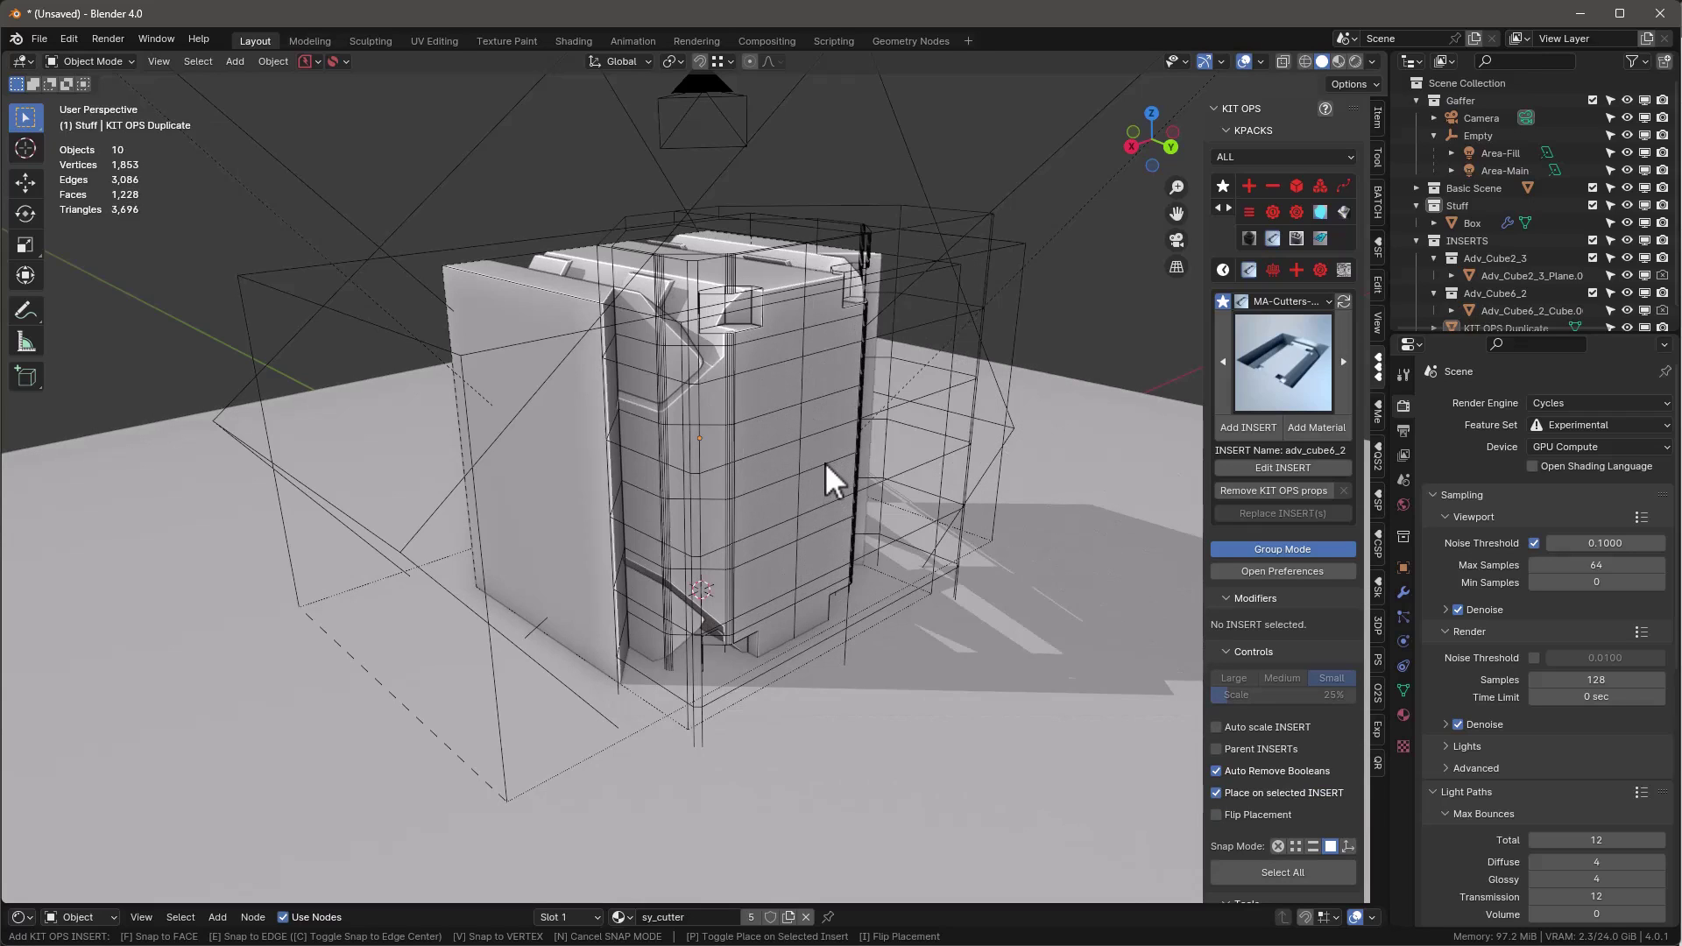
scroll(823, 461, up, 1)
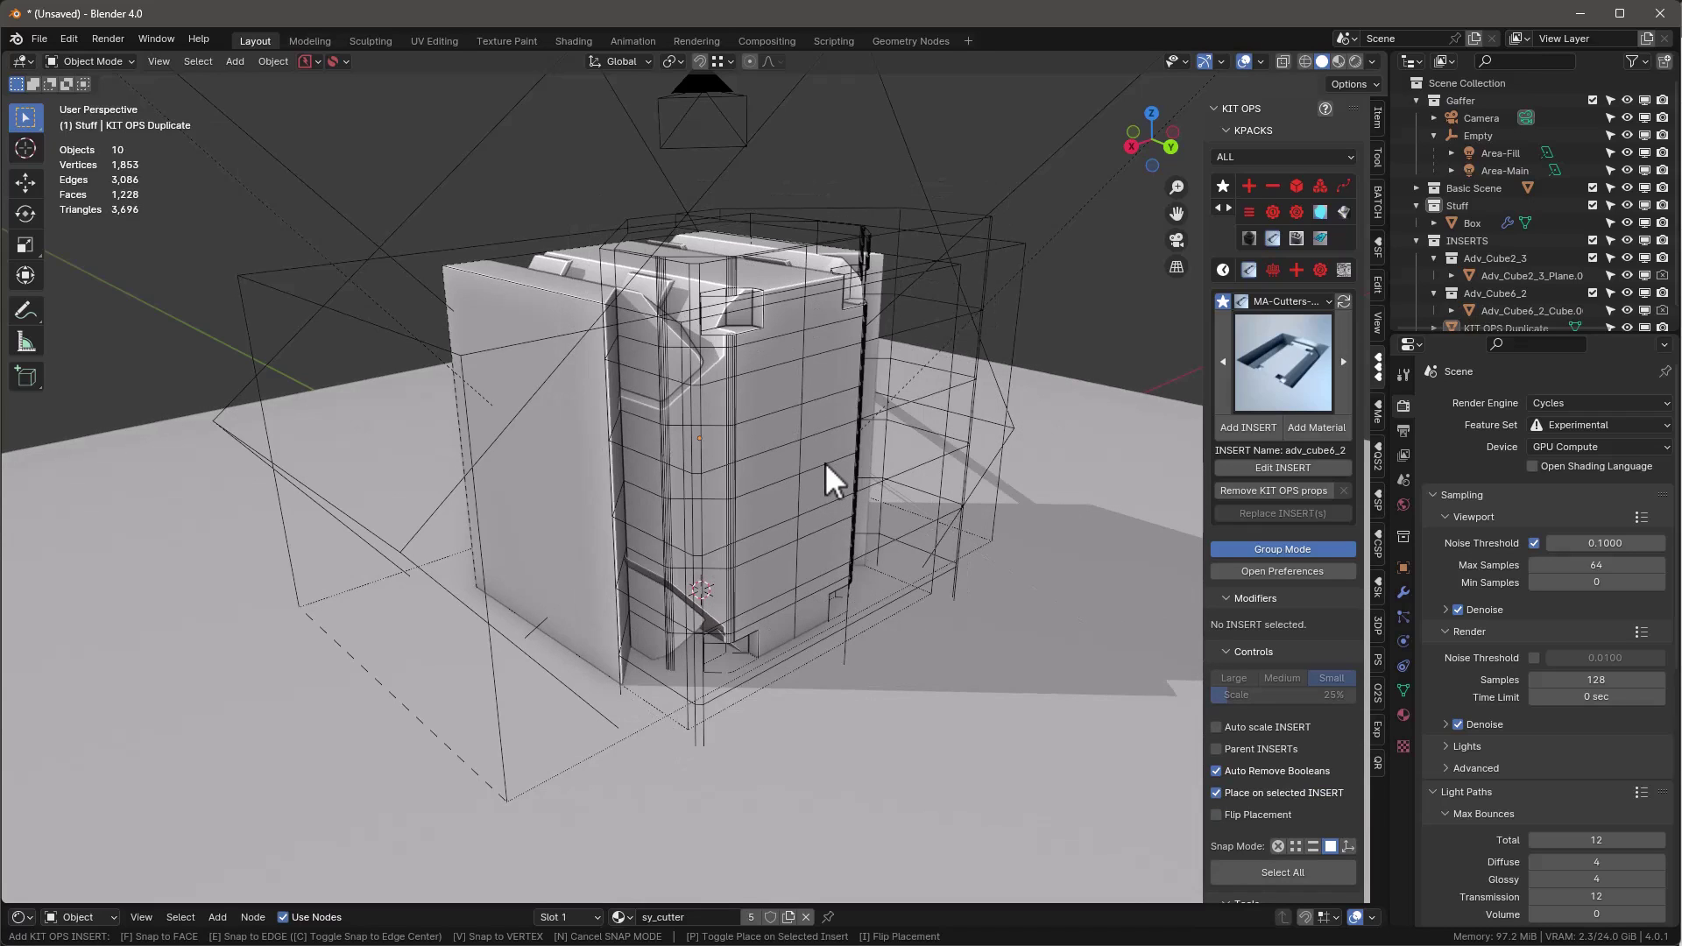
scroll(823, 461, up, 3)
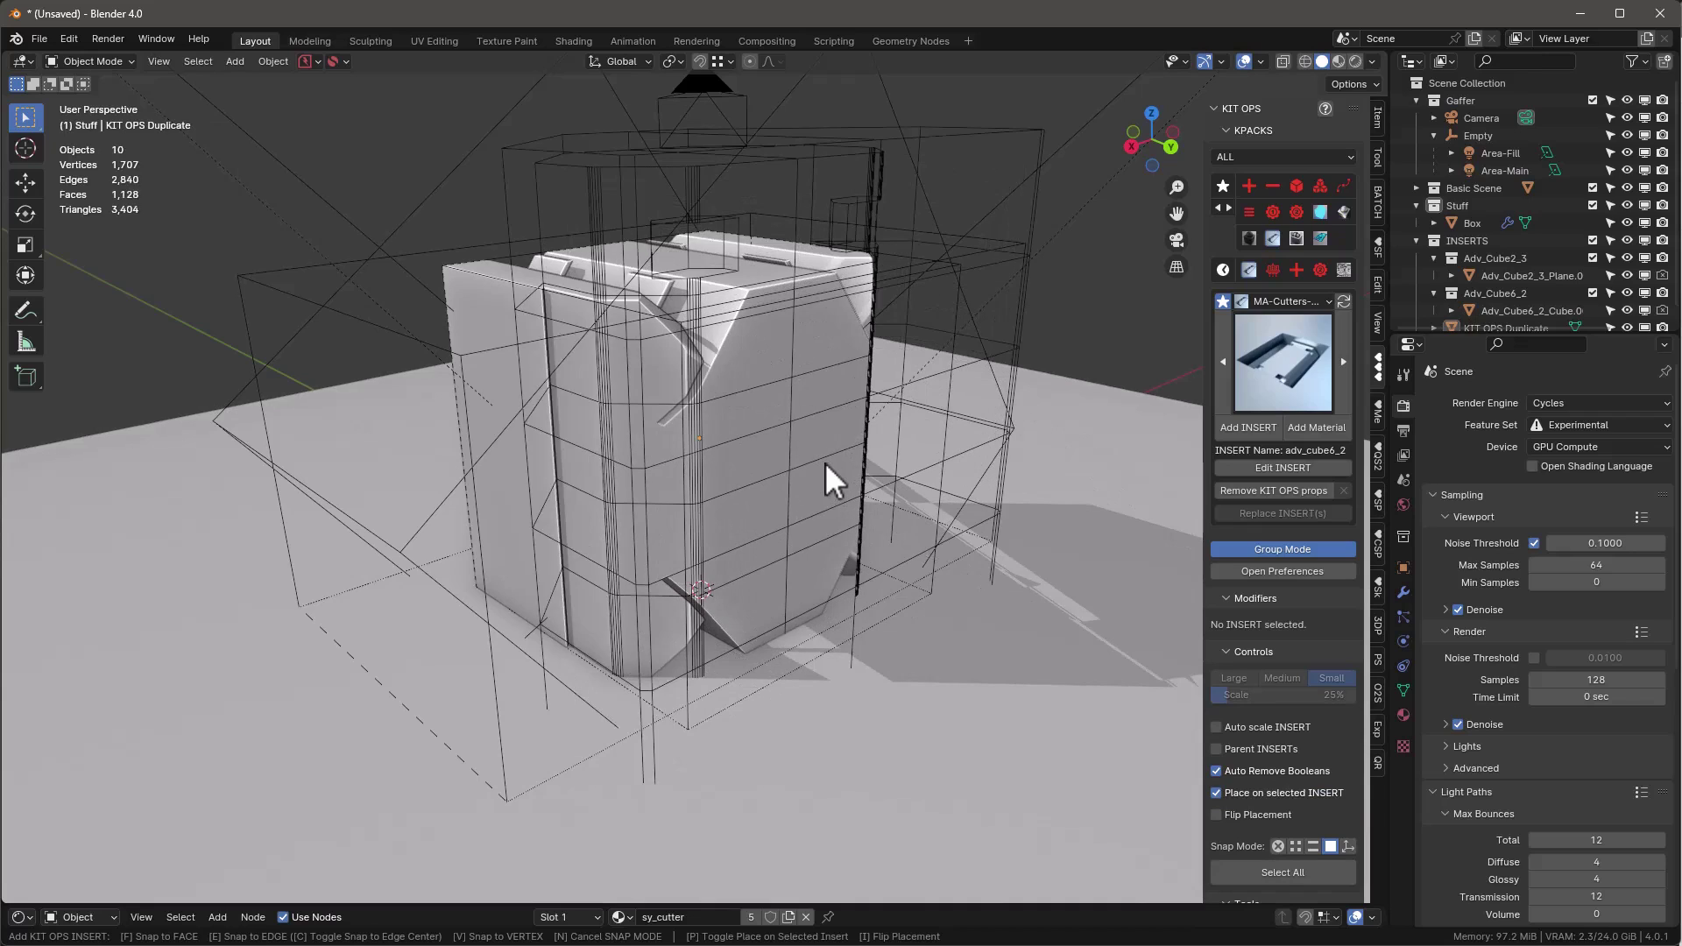
scroll(825, 463, up, 1)
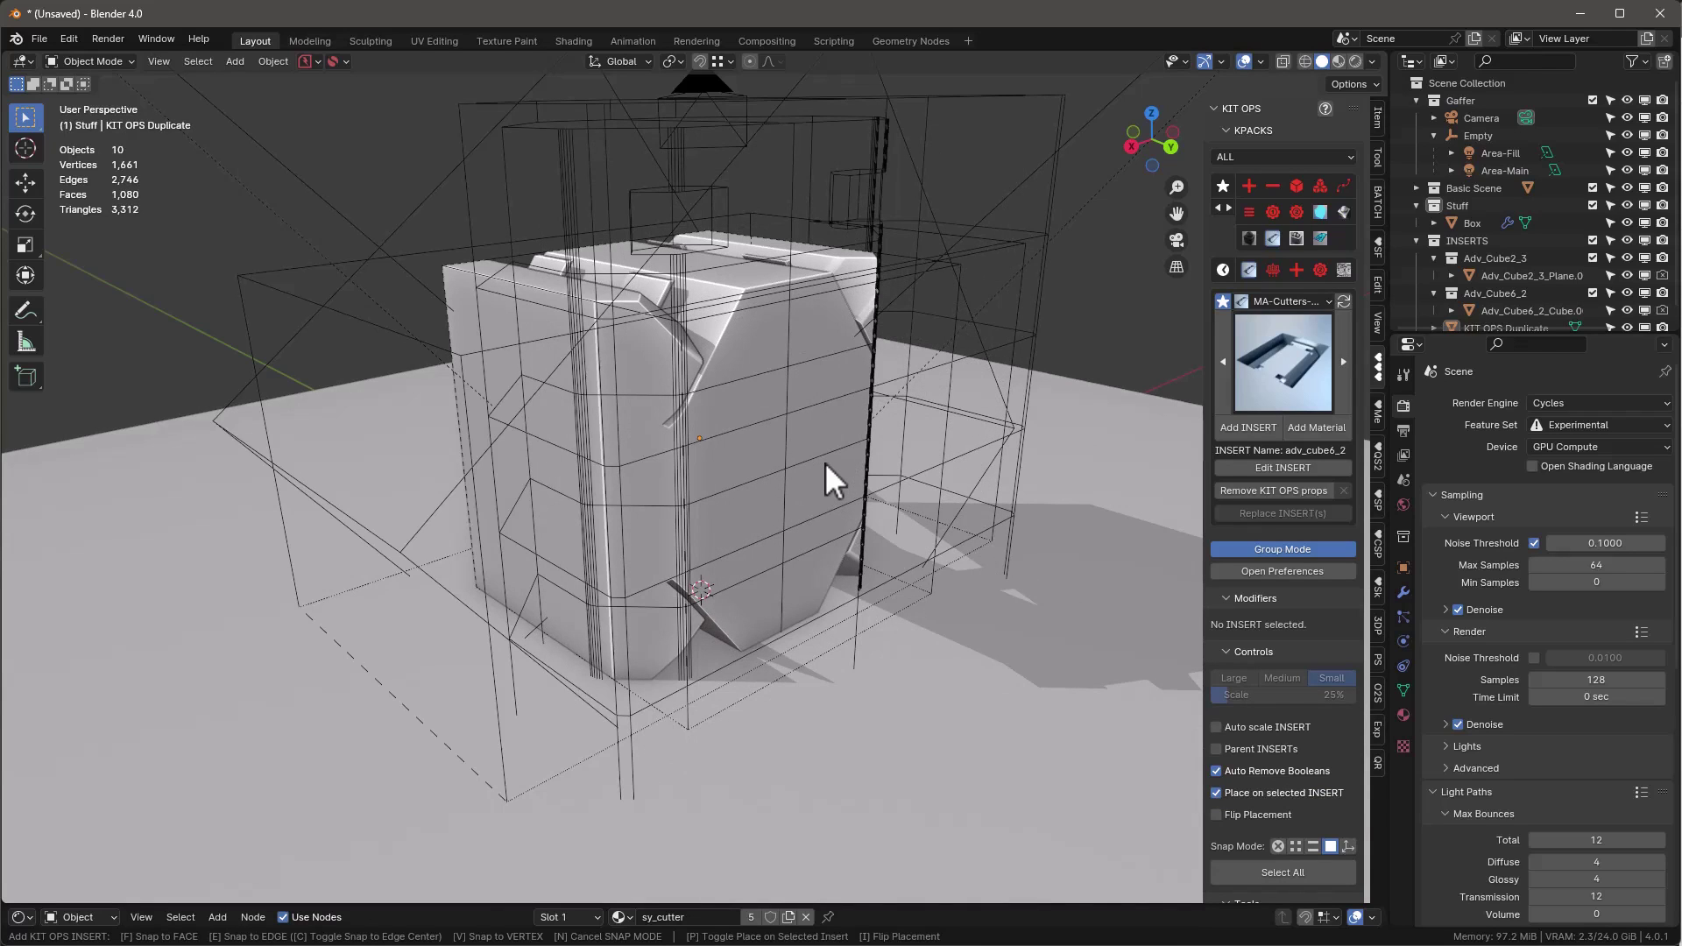
scroll(823, 461, up, 2)
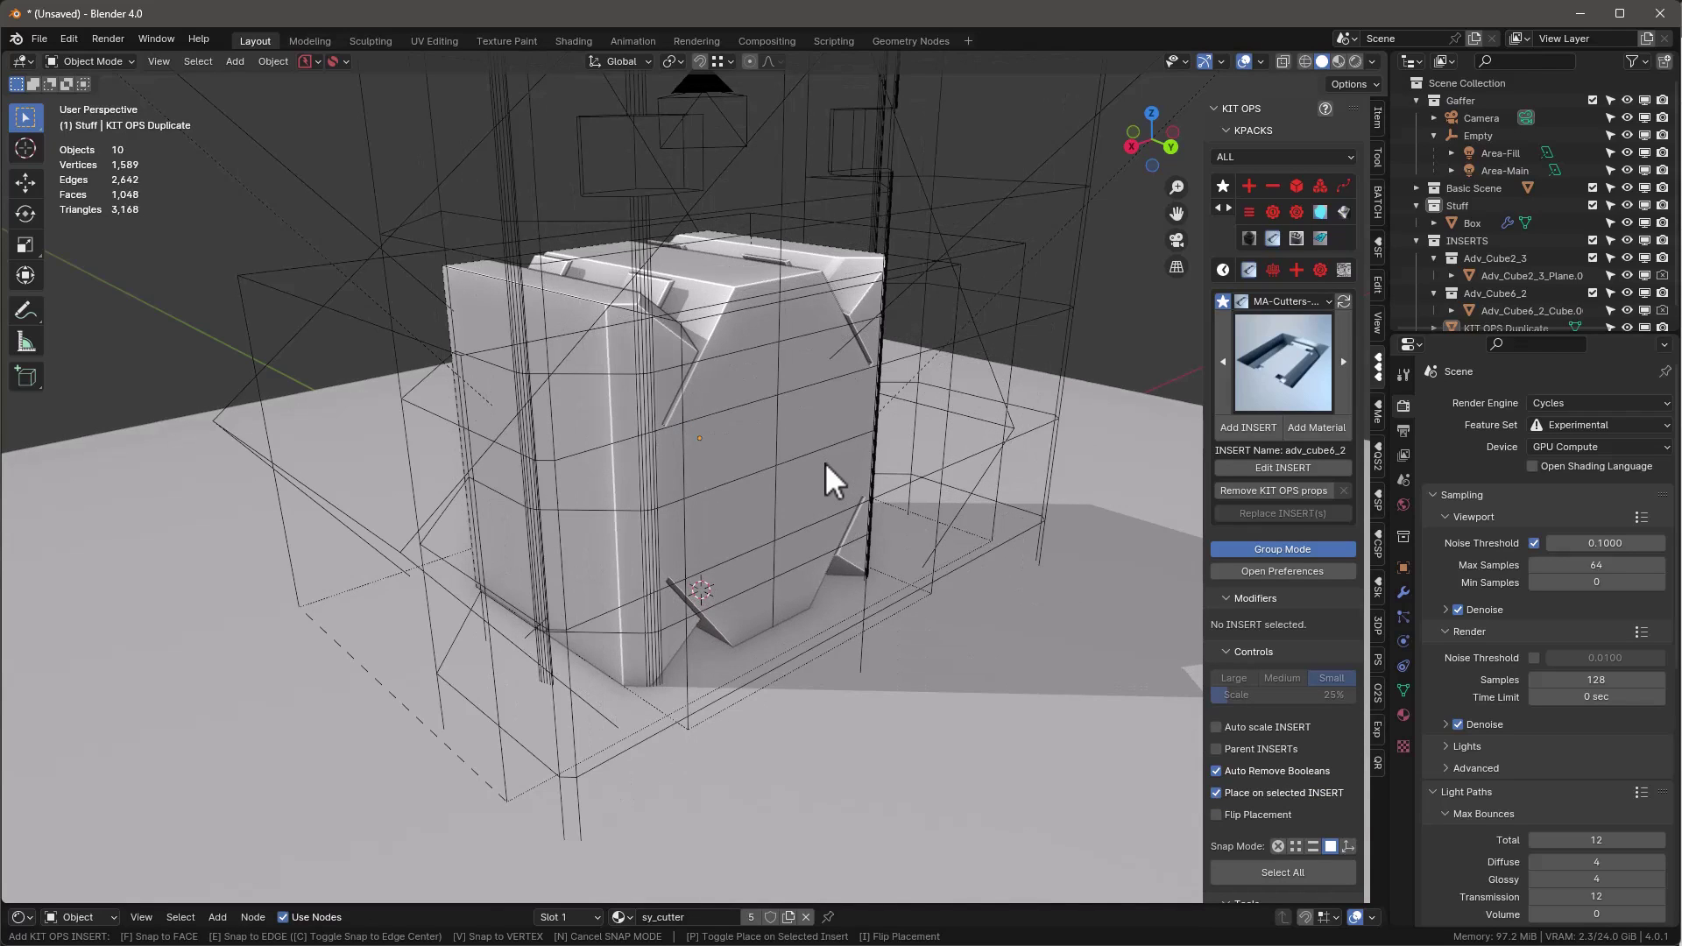
click(825, 462)
mouse_move(825, 463)
middle_down()
mouse_move(797, 459)
mouse_move(839, 480)
middle_up()
drag(911, 535, 934, 547)
middle_drag(827, 503, 794, 499)
Select the box and place the DM- KPACK's Cube-Chamfer INSERT on its side face with vertex snapping, scaled up
click(788, 394)
scroll(794, 406, up, 3)
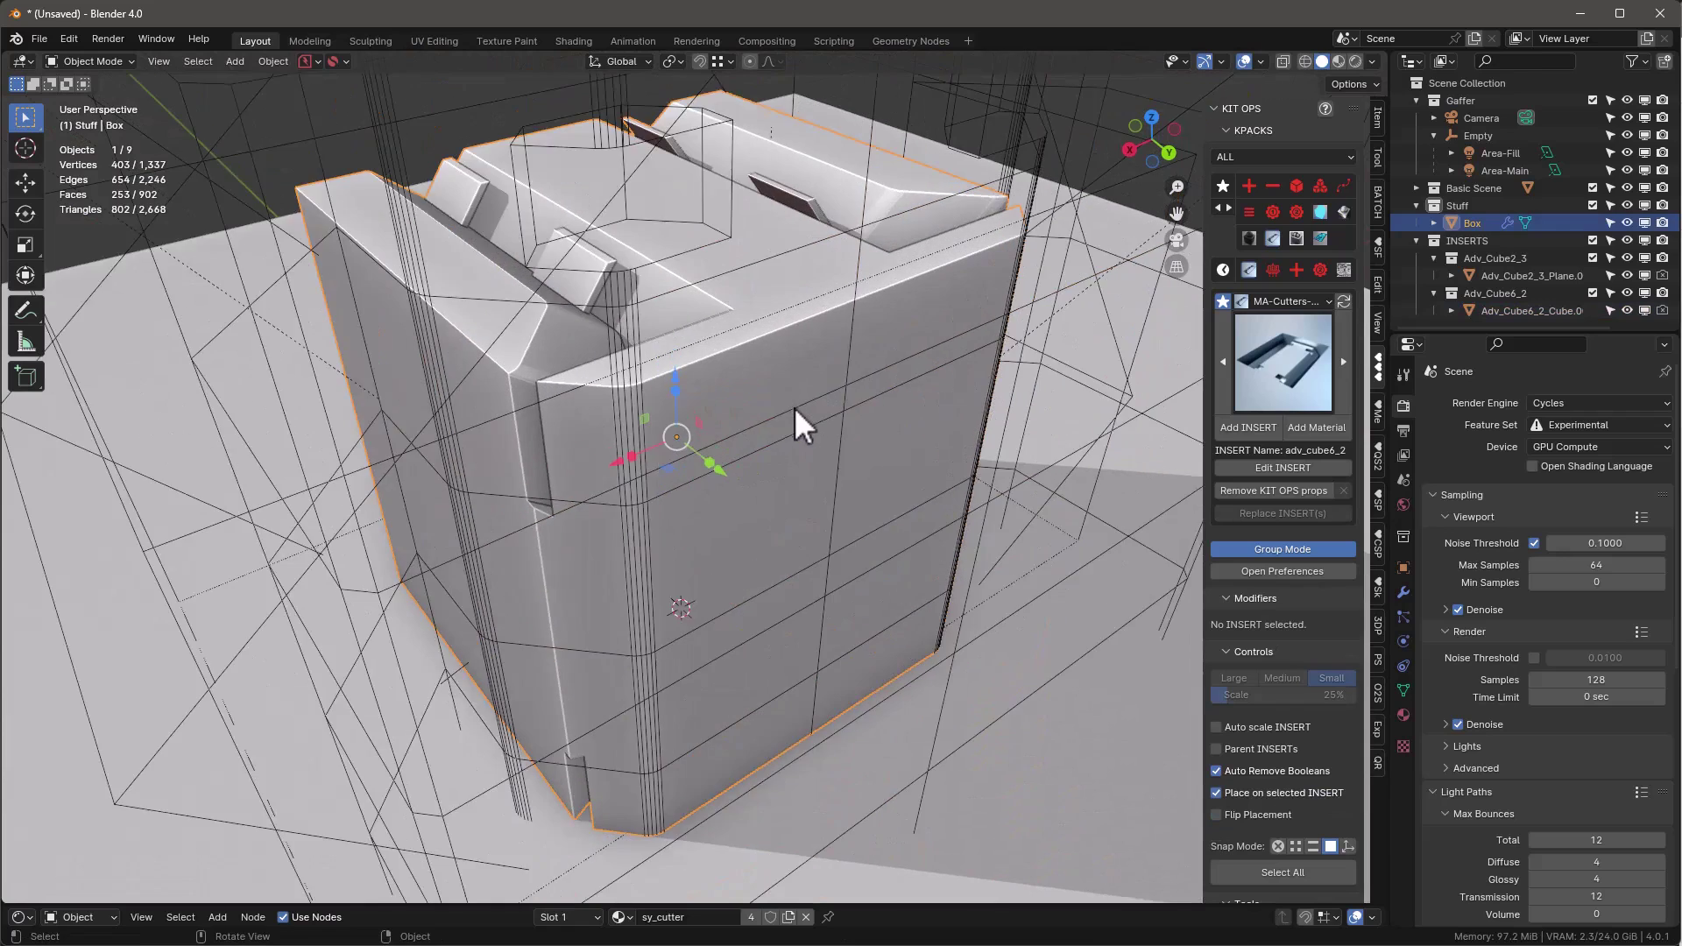
click(1273, 183)
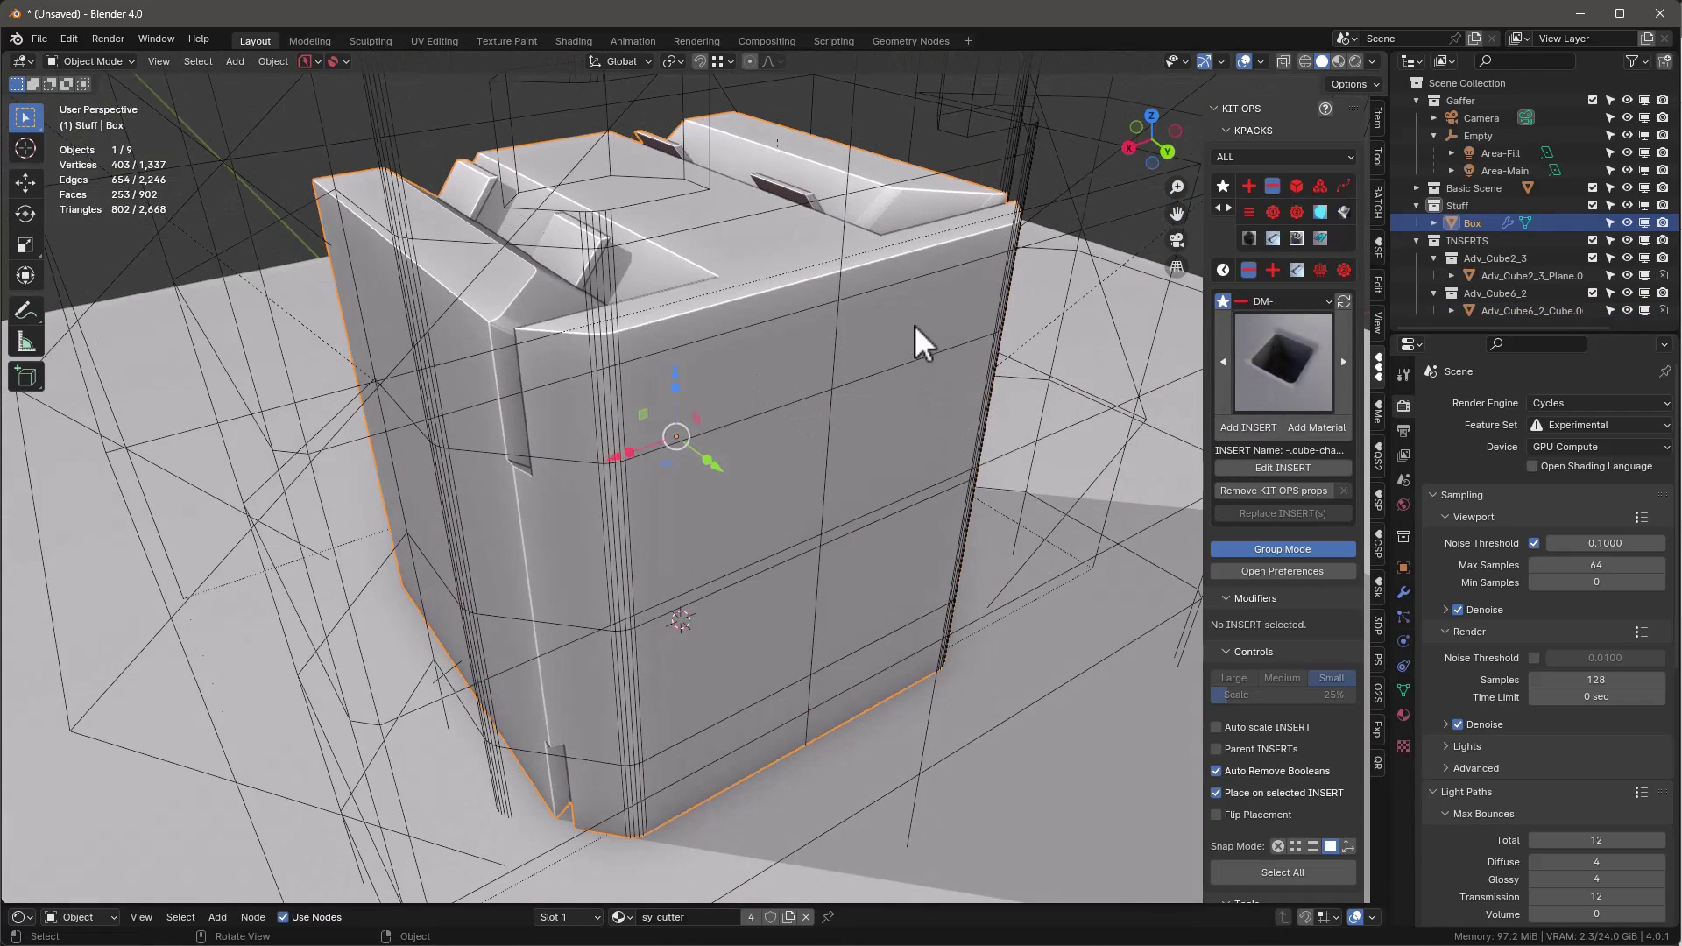
click(1259, 429)
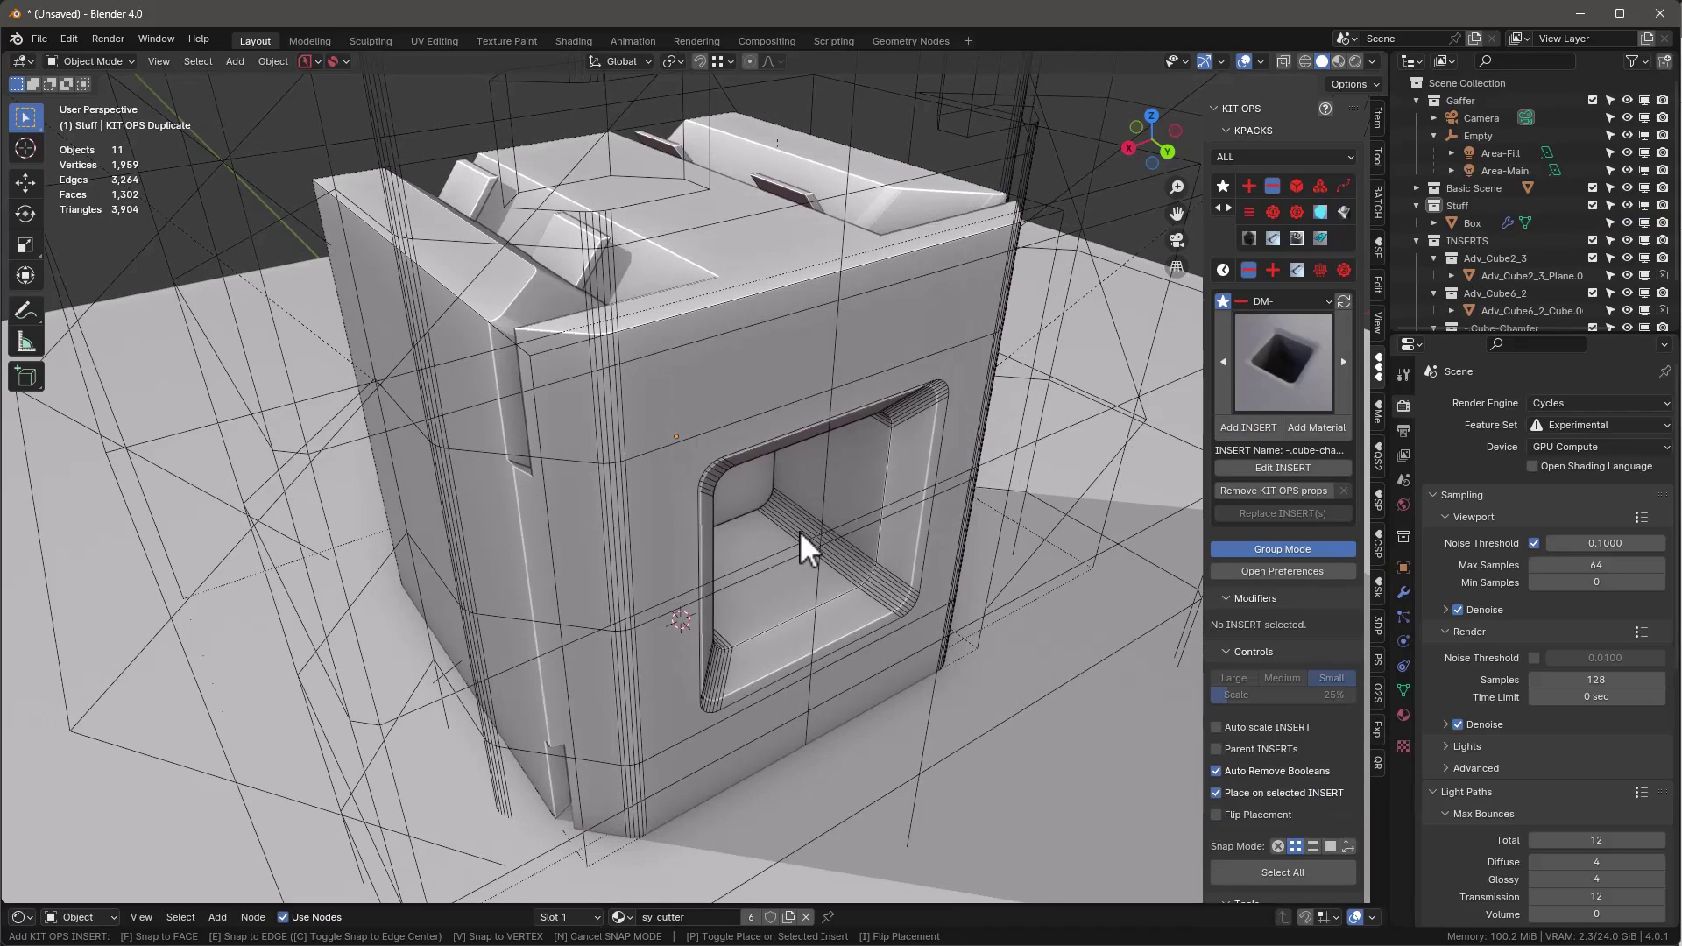
scroll(798, 529, up, 1)
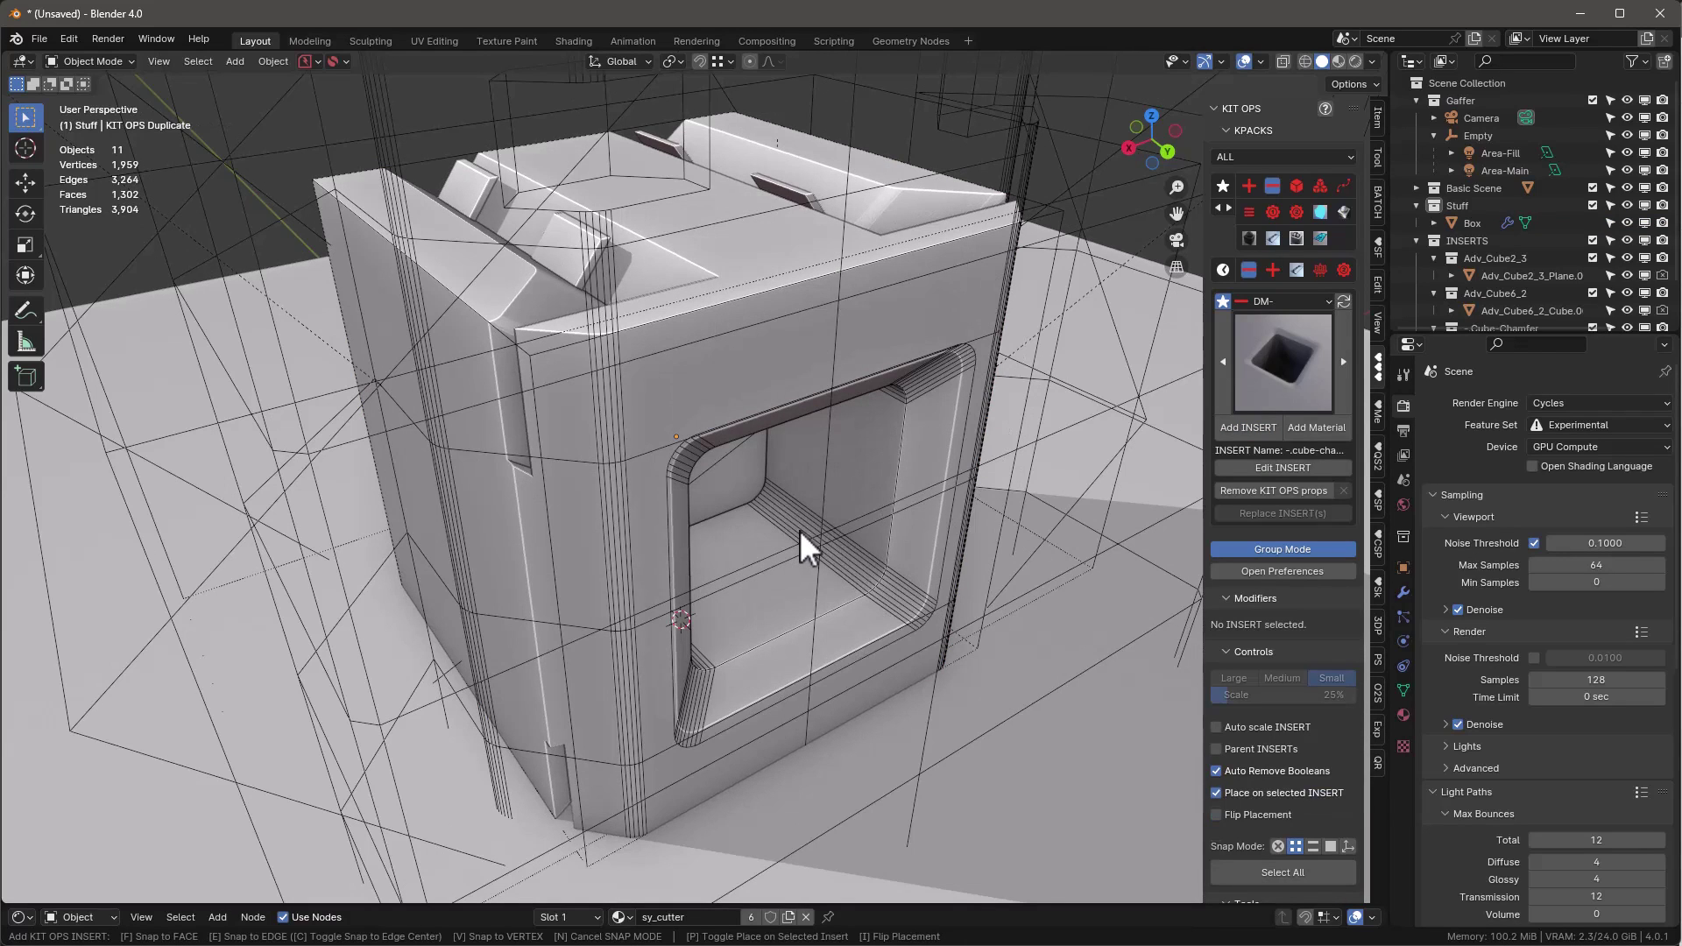
scroll(799, 529, up, 1)
click(799, 529)
Adjust the Cube-Chamfer cutter's width along X and reduce its height along Z on the side face
drag(824, 487, 834, 415)
middle_drag(895, 401, 857, 360)
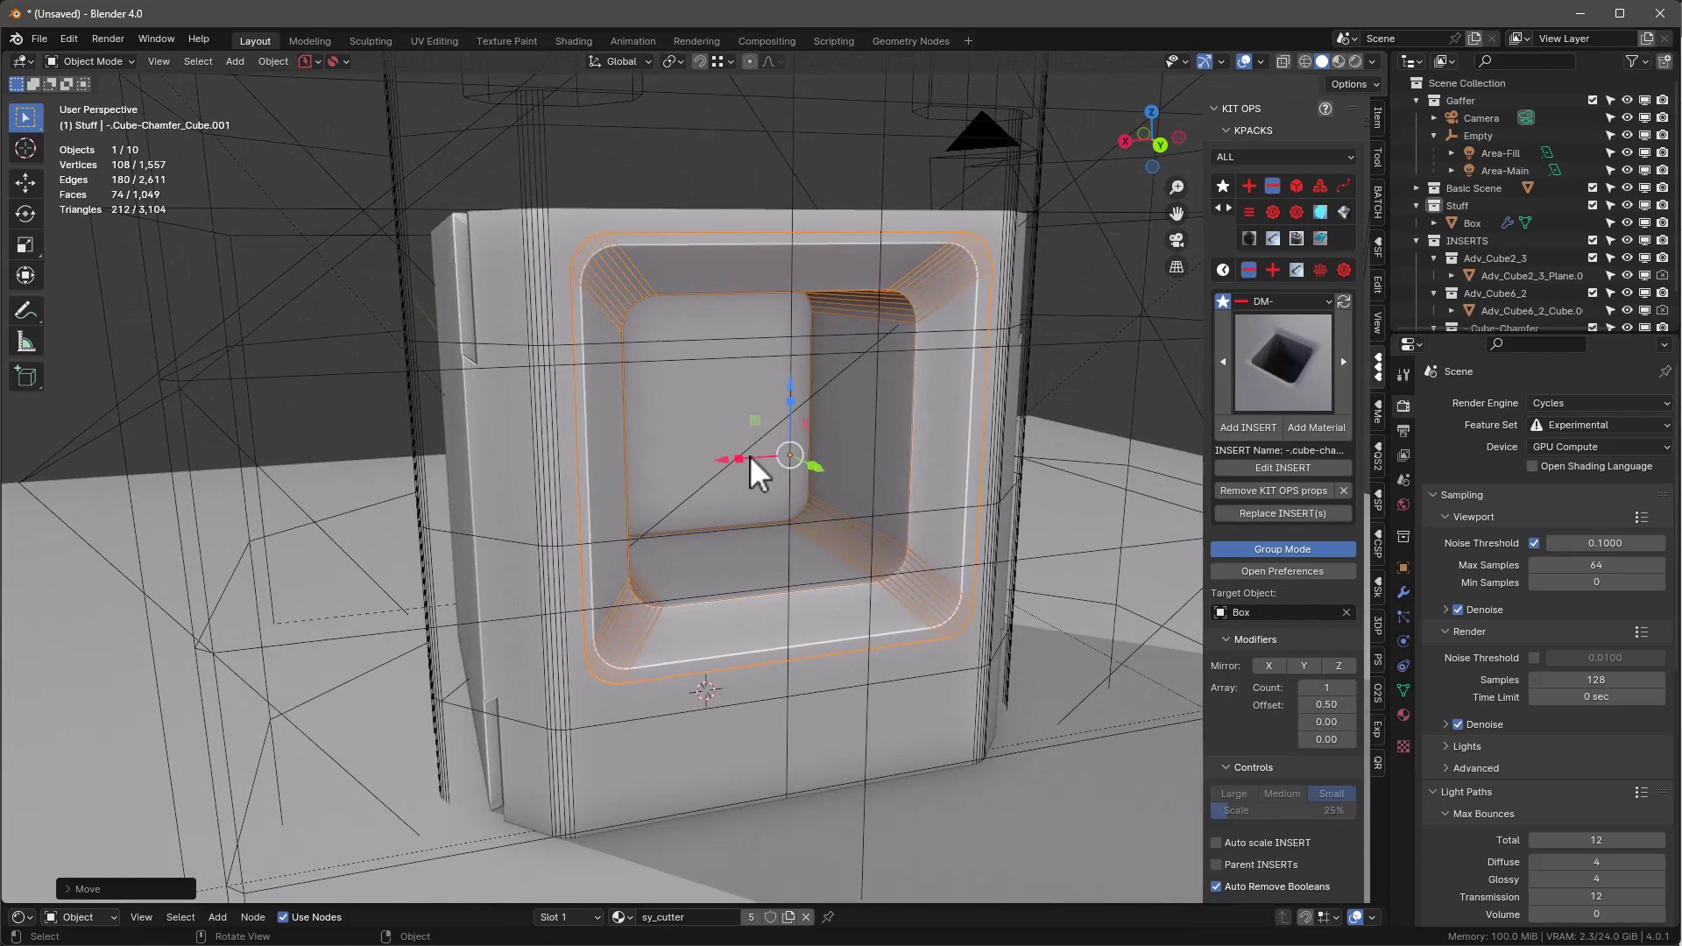
key(s)
key(x)
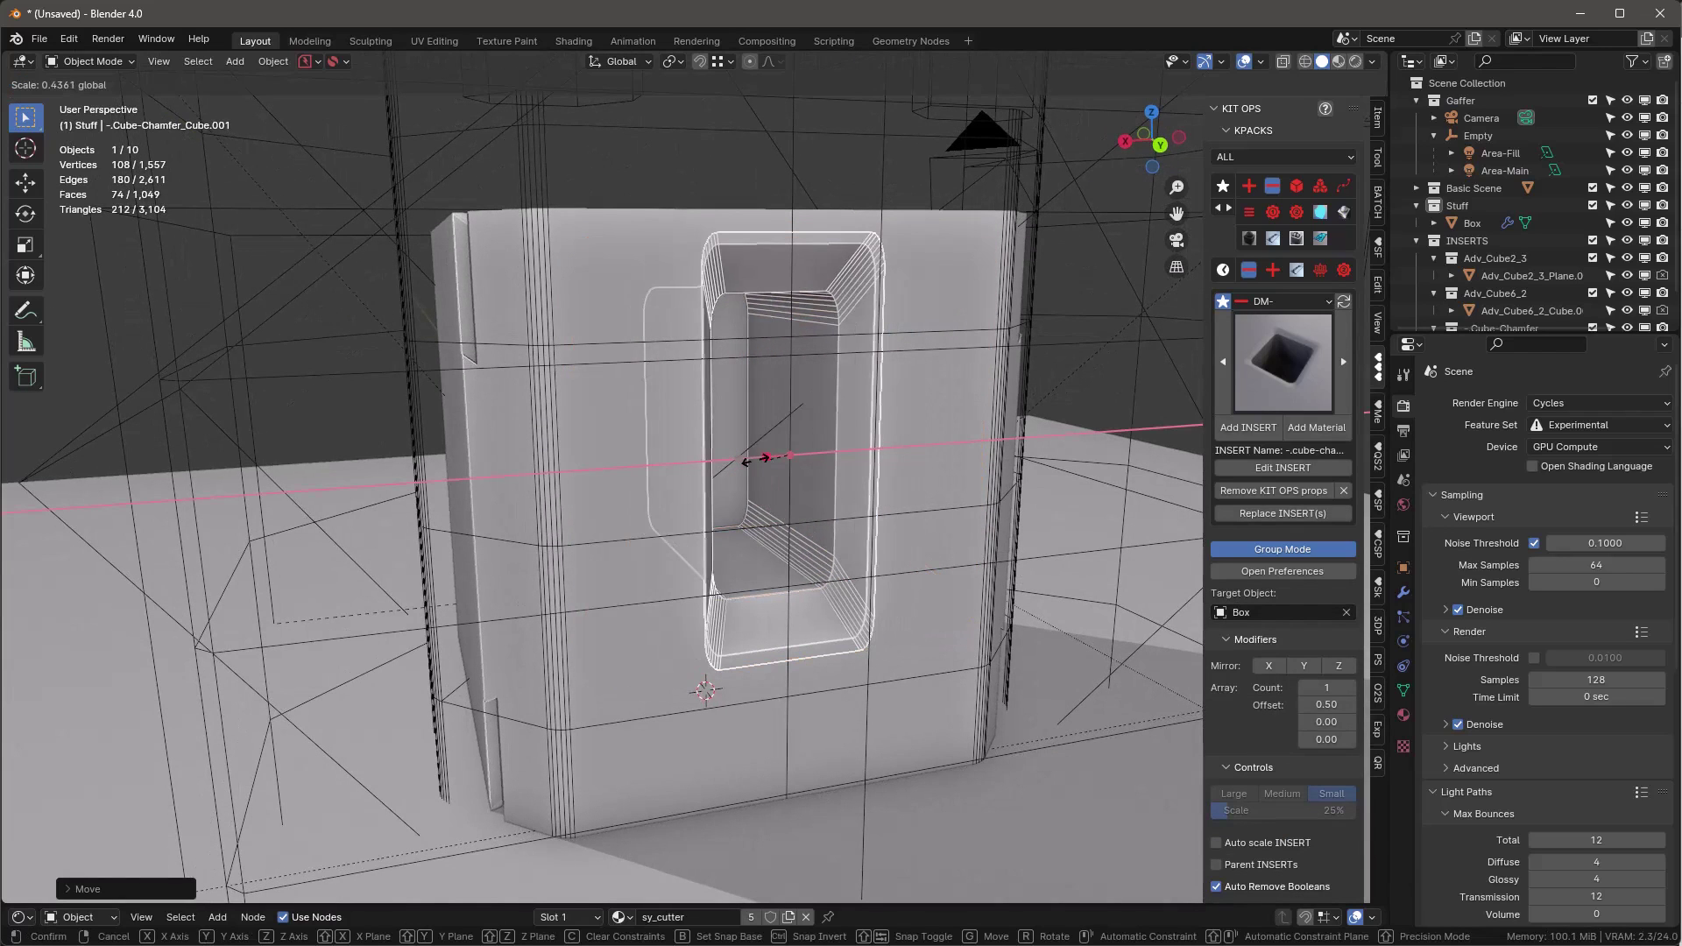
click(776, 444)
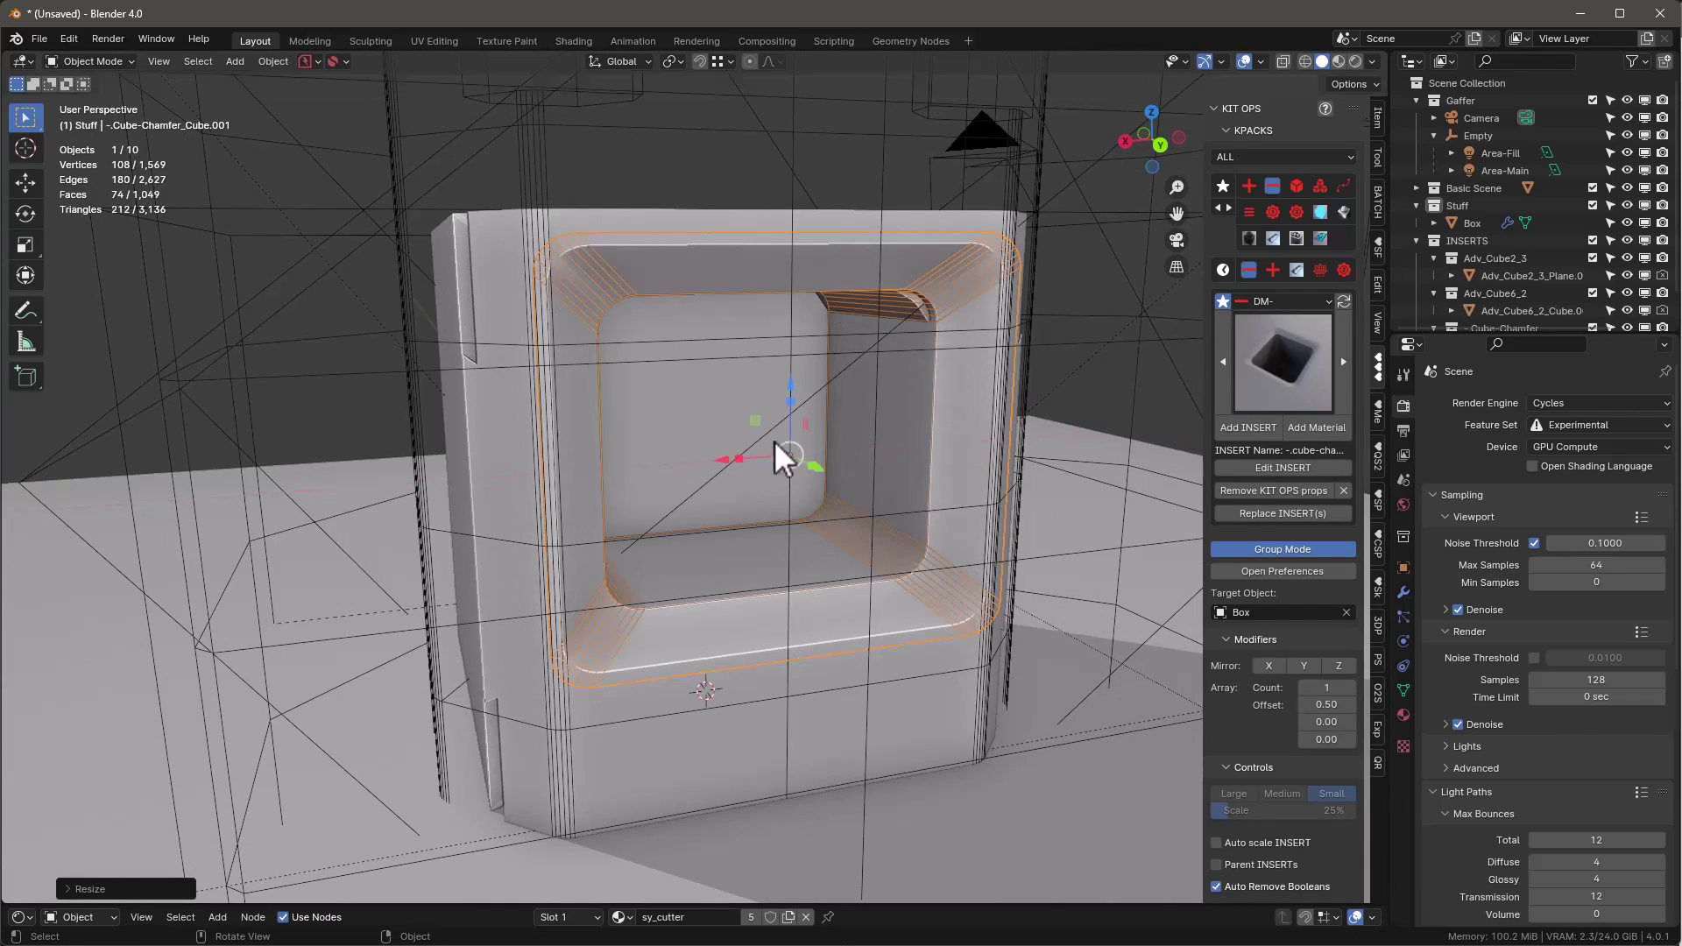
drag(737, 458, 746, 457)
drag(789, 402, 795, 424)
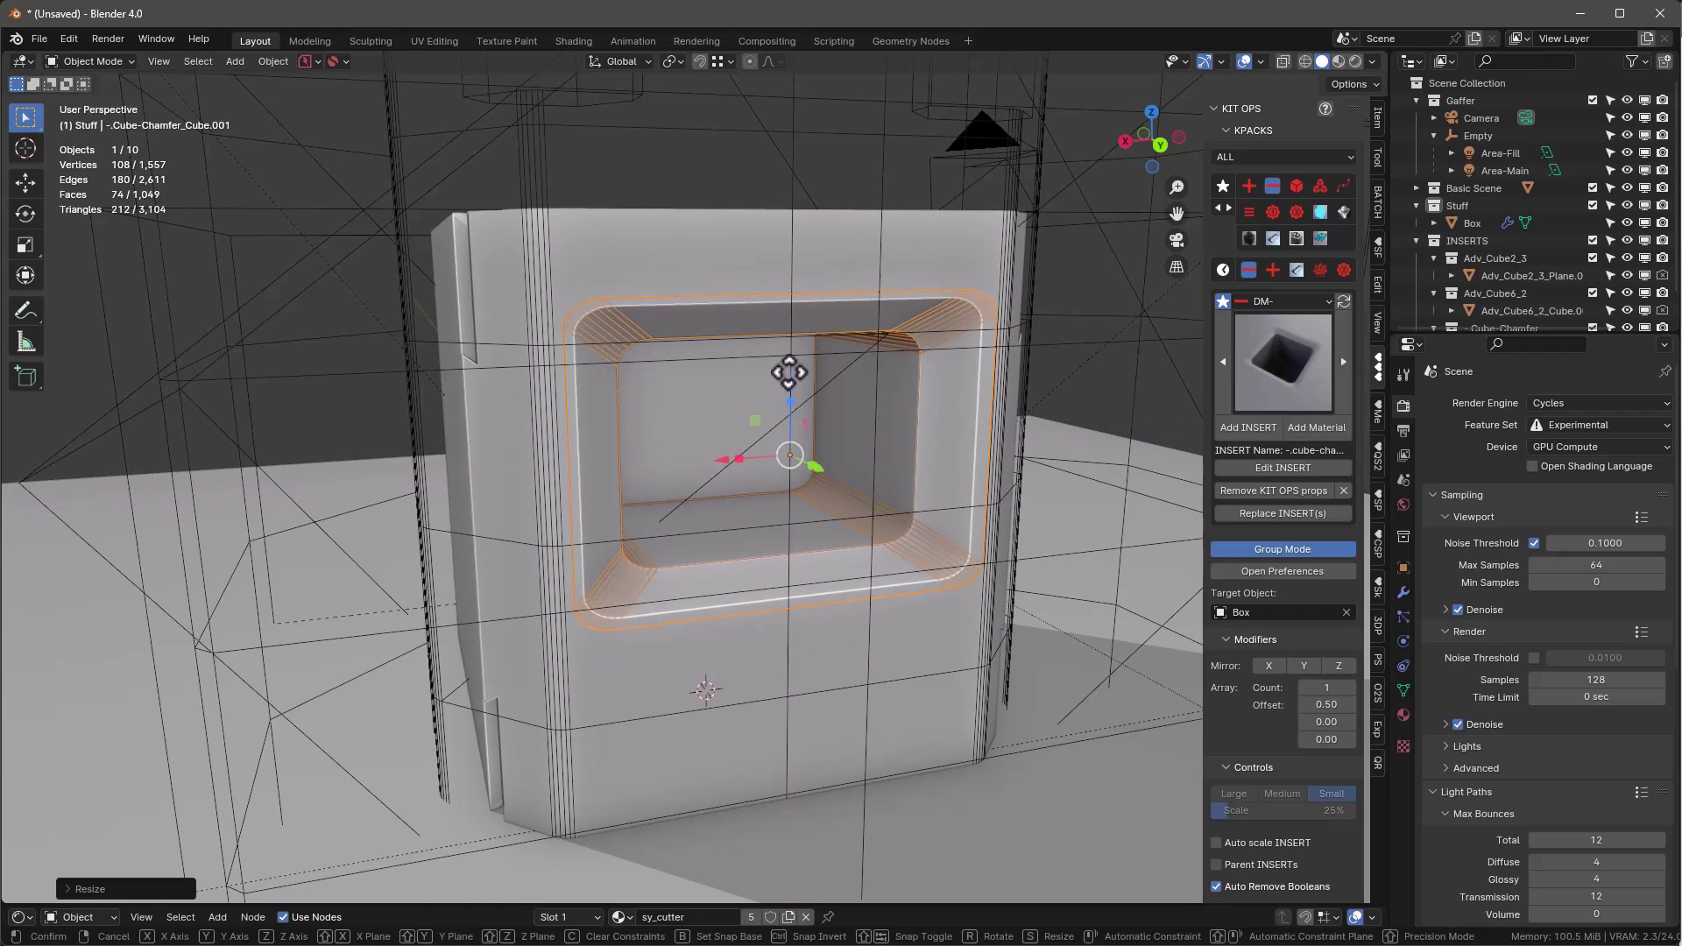
Lower the Cube-Chamfer cutter slightly along Z and fine-tune its size
click(797, 489)
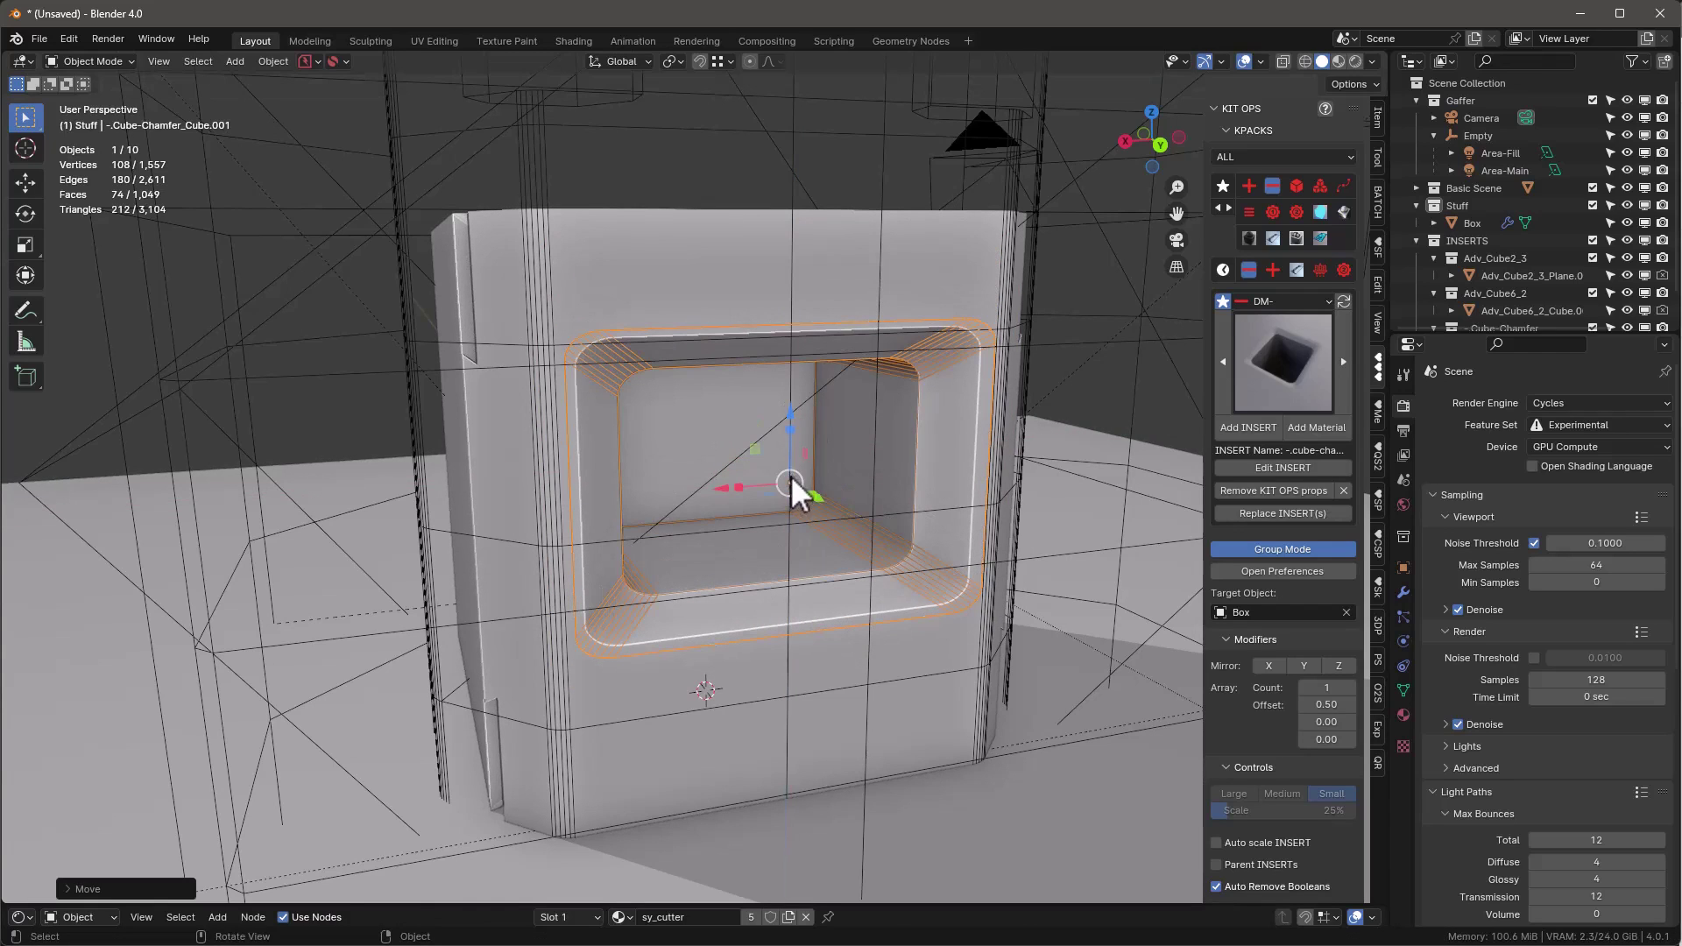
mouse_move(790, 417)
mouse_down()
mouse_move(794, 396)
mouse_move(797, 420)
mouse_up()
drag(755, 314, 717, 263)
middle_drag(717, 263, 815, 339)
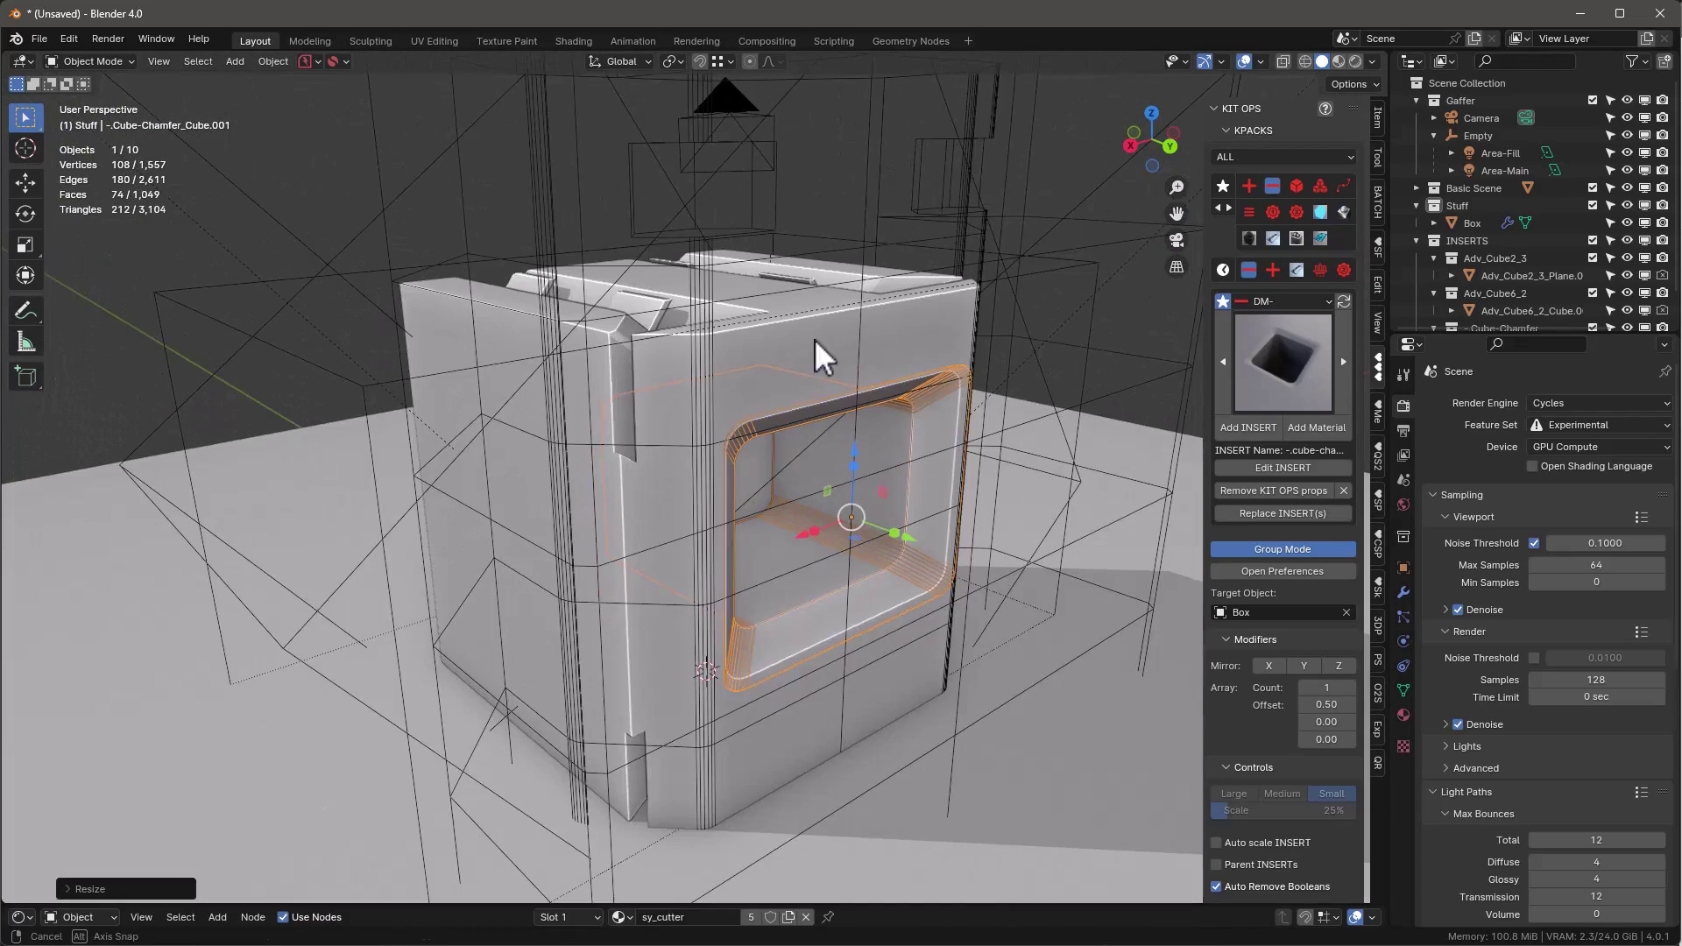
Choose the Bevel-Creator-02 INSERT from the DM- KPACK and try adding it to the box
click(1273, 340)
click(947, 575)
middle_drag(807, 464, 744, 390)
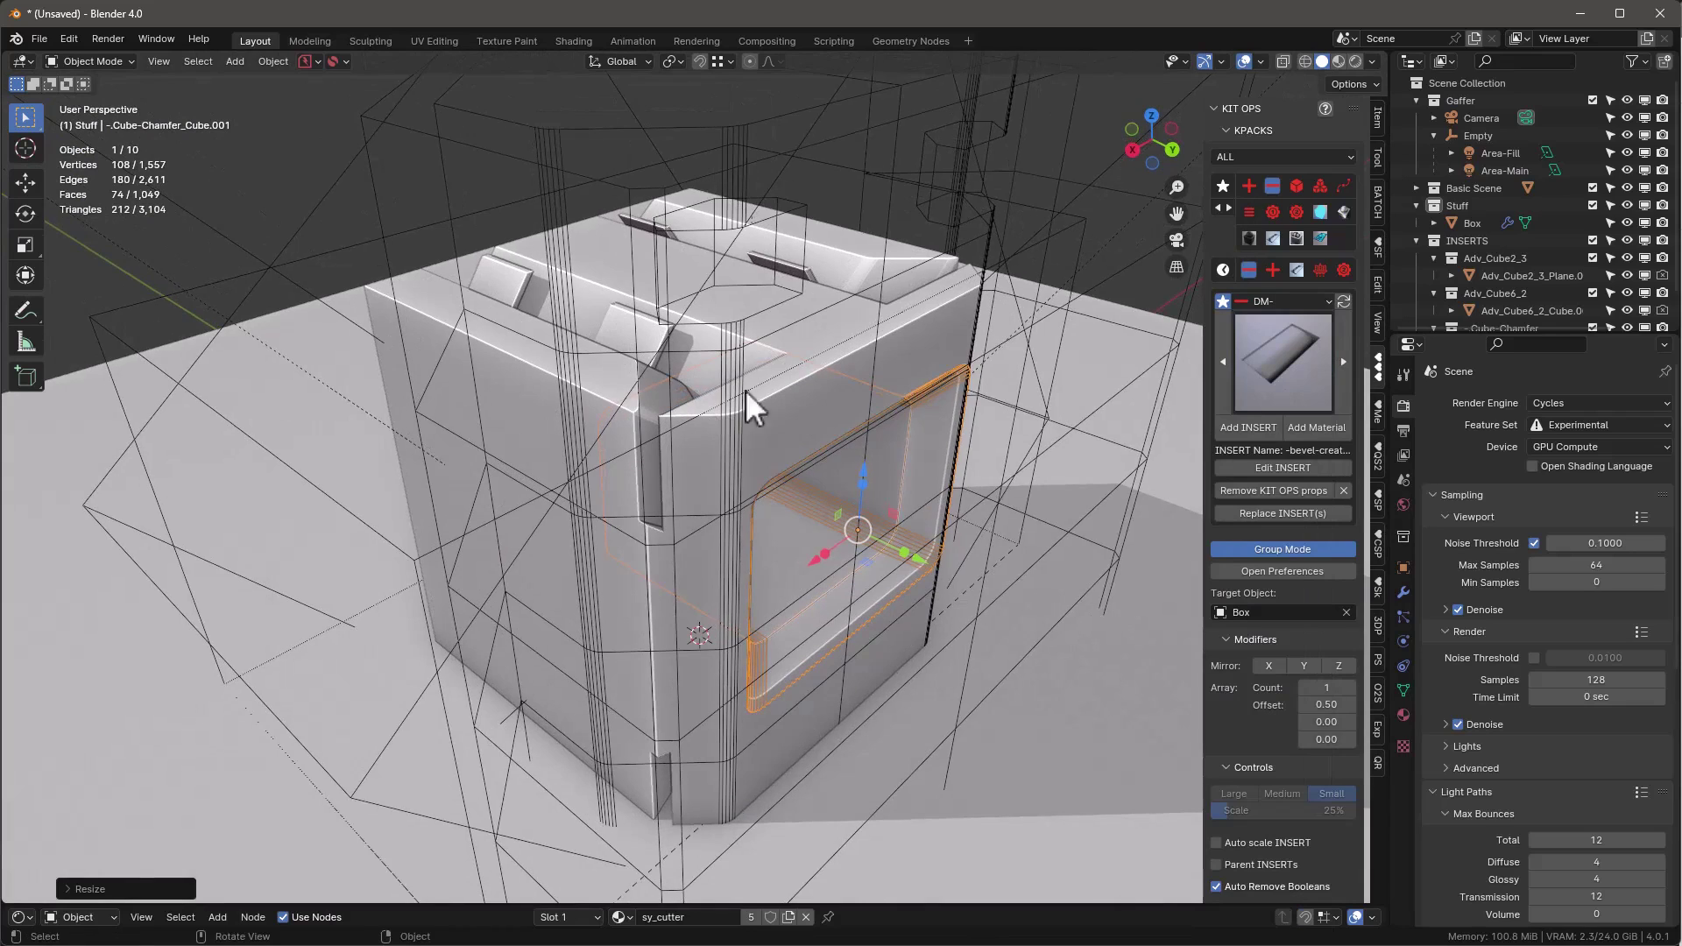
click(1248, 426)
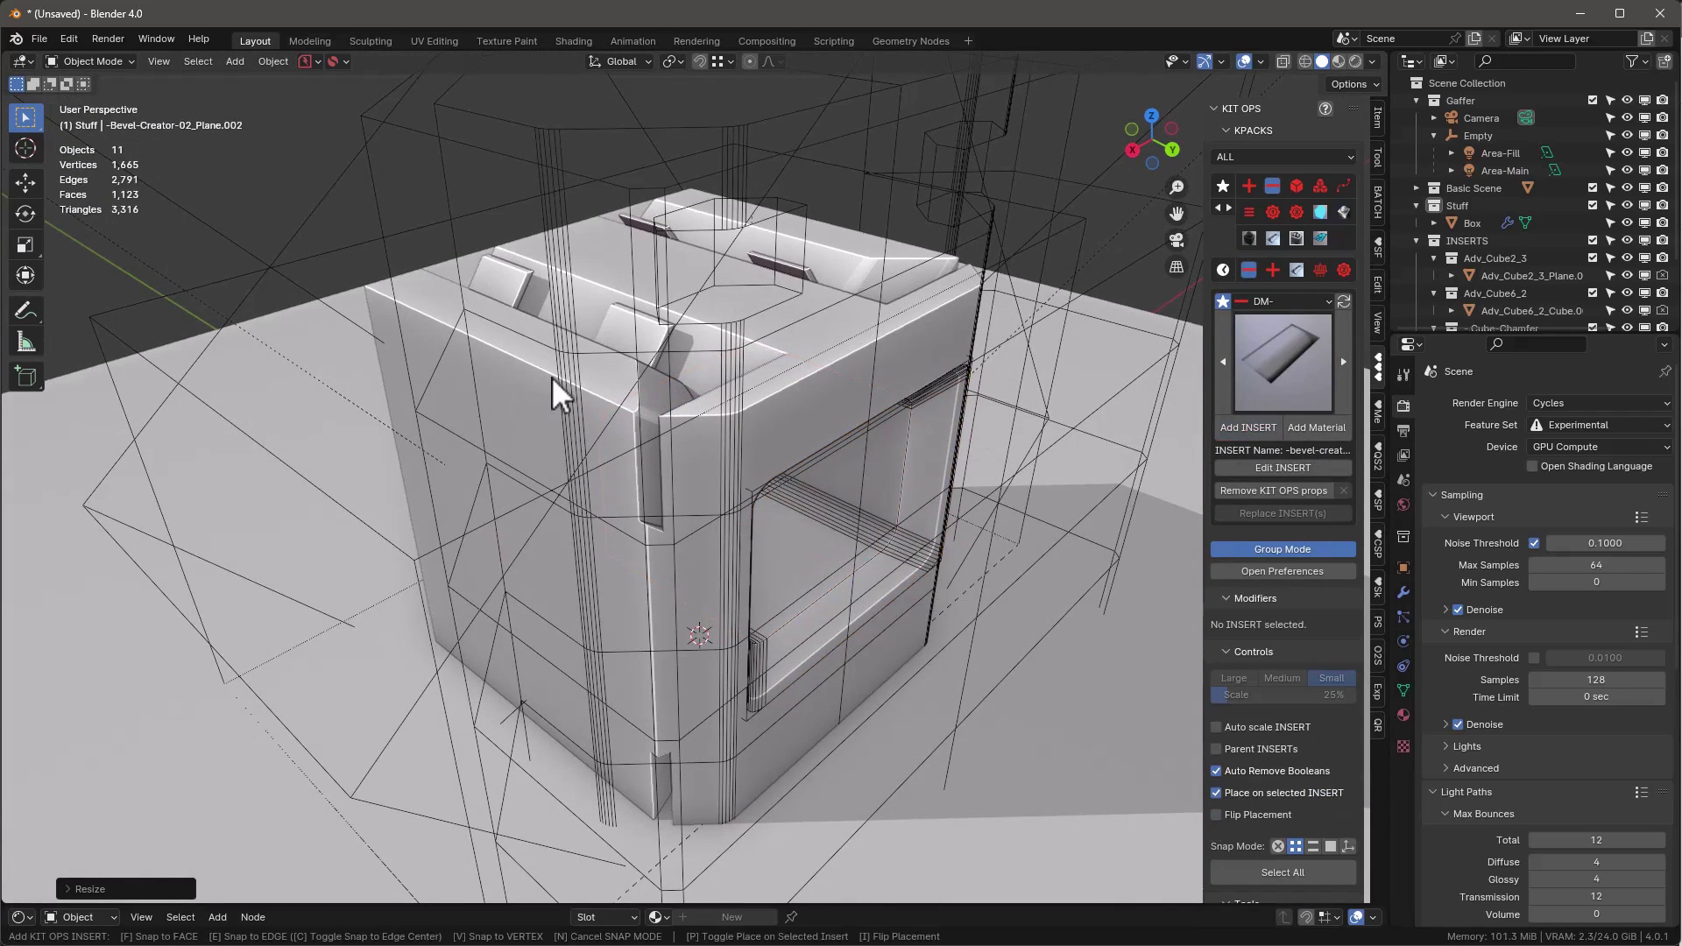
key(Escape)
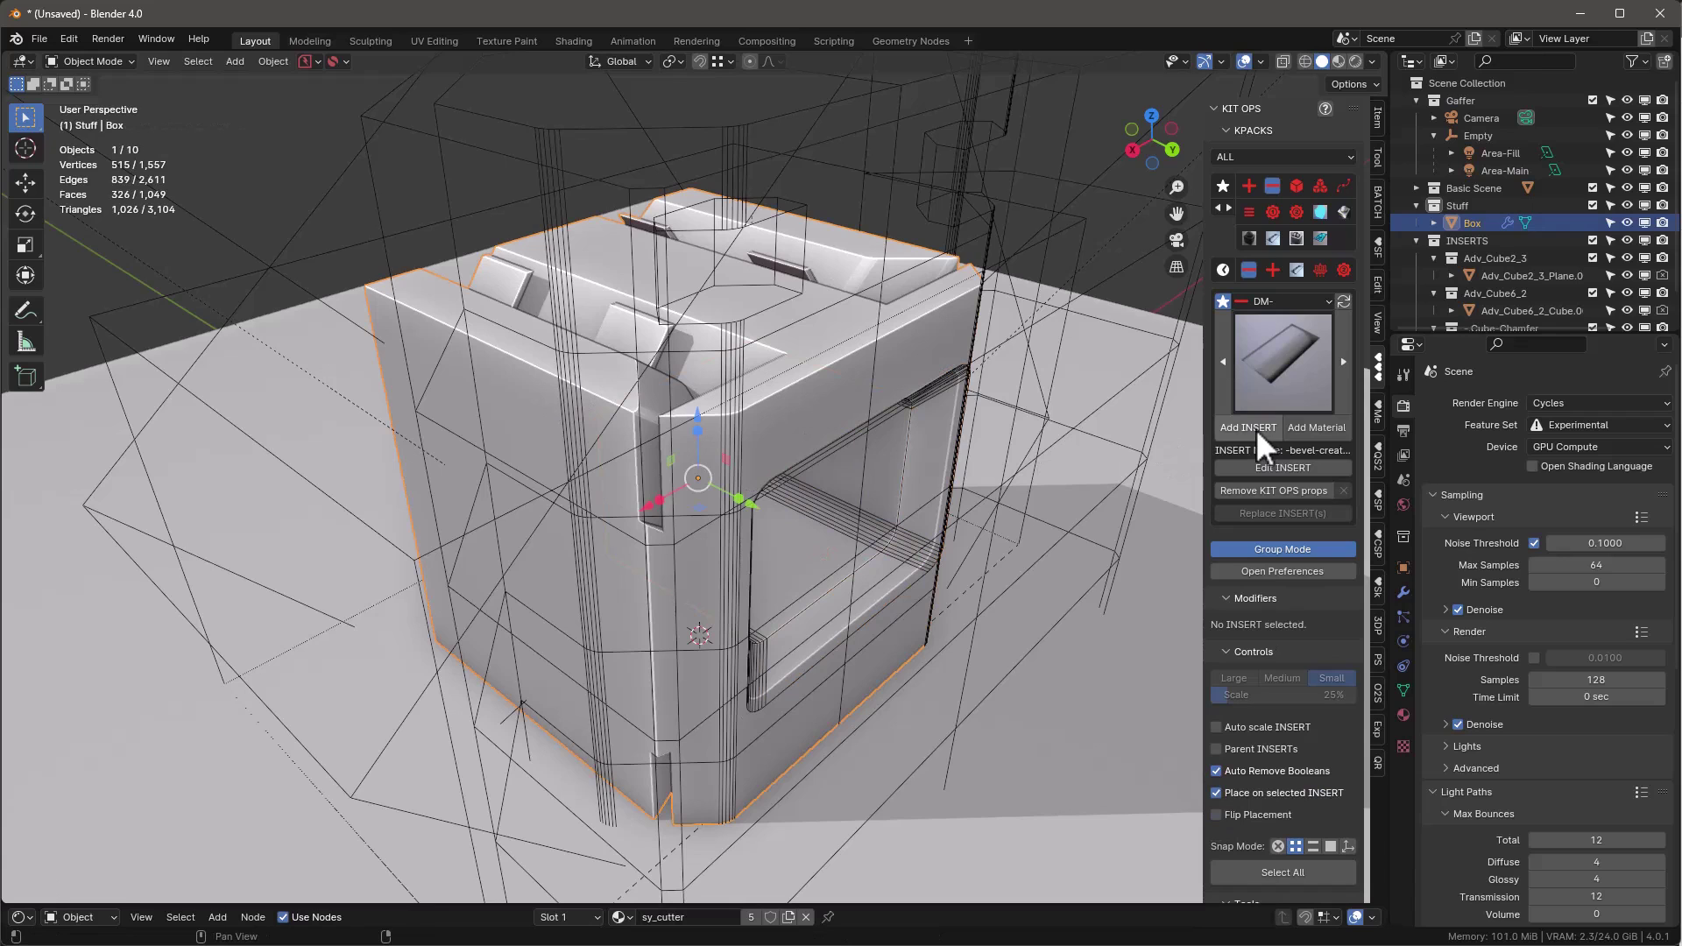
Disable Place on selected INSERT and add a small Bevel-Creator-02 INSERT near the box's upper edge without snapping
click(1217, 791)
middle_drag(744, 607, 665, 490)
click(1245, 428)
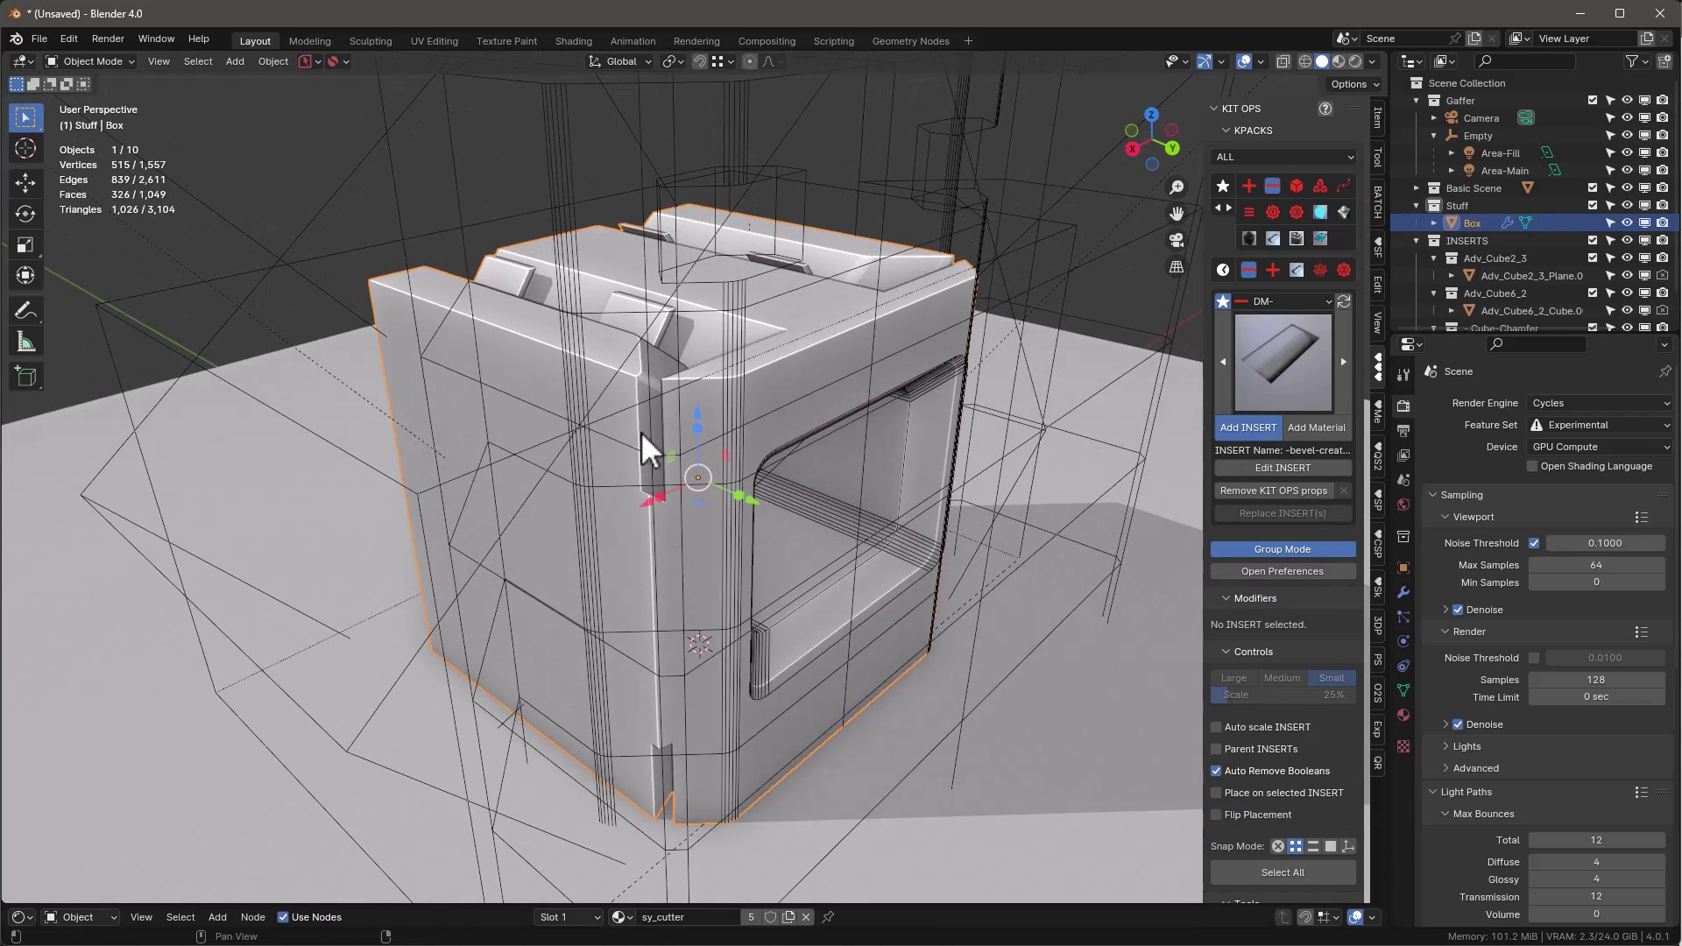
click(501, 359)
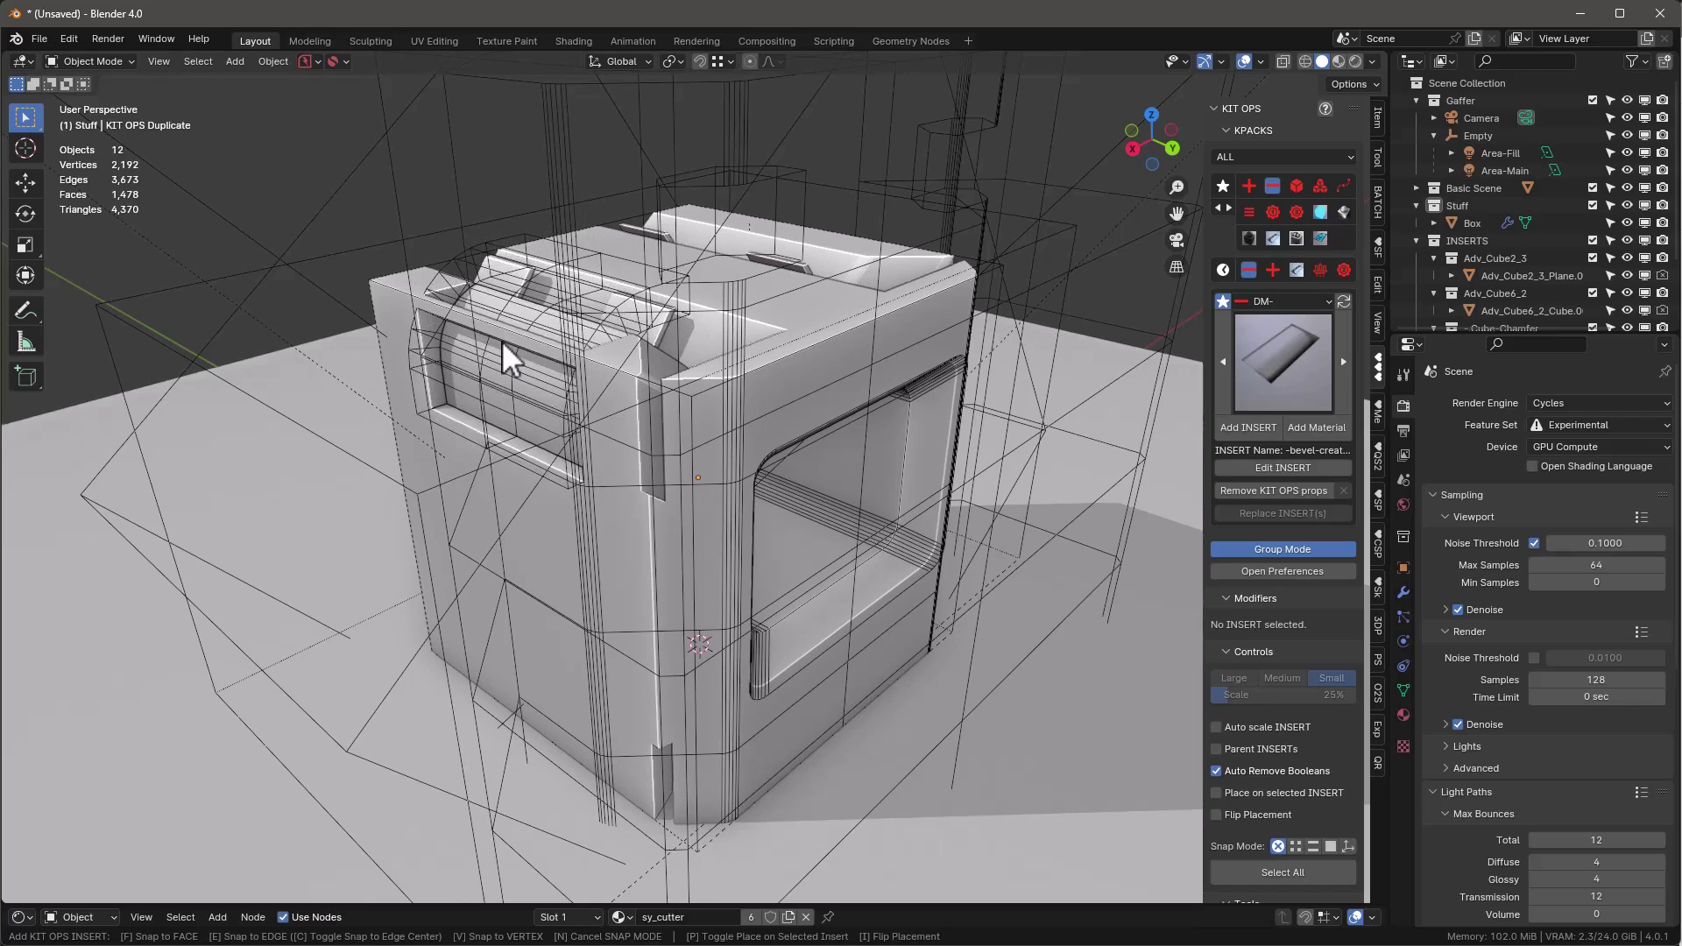
click(502, 340)
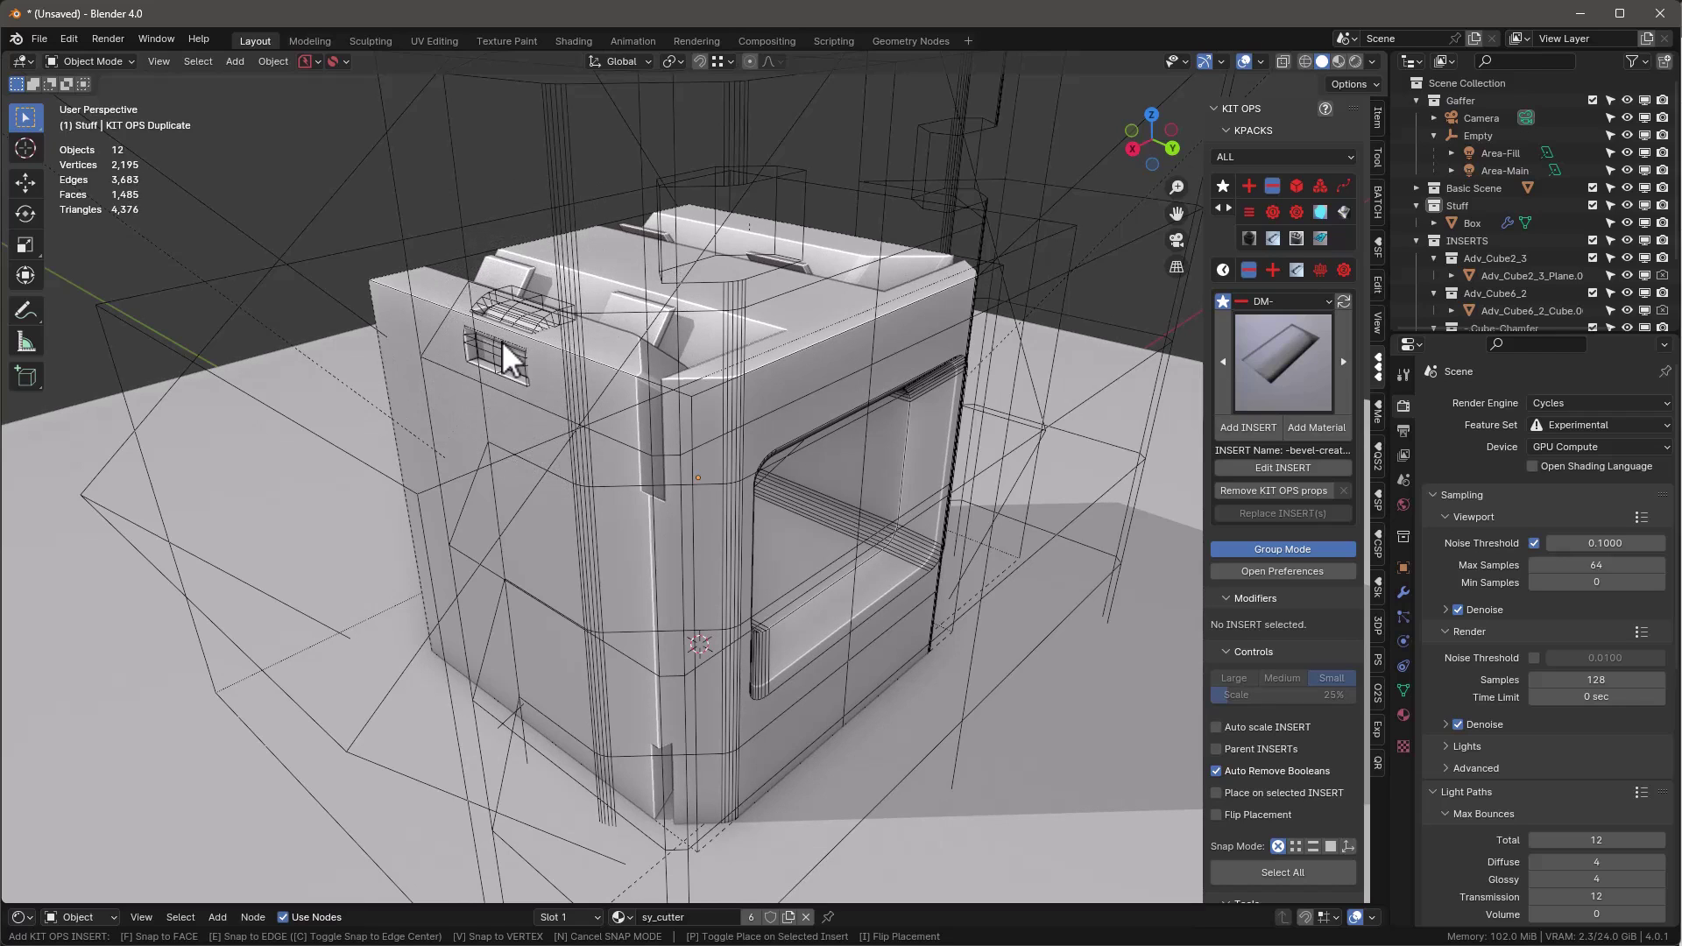
Move the Bevel-Creator-02 cutter outward along X until it rounds over the box's upper edge
scroll(531, 324, up, 6)
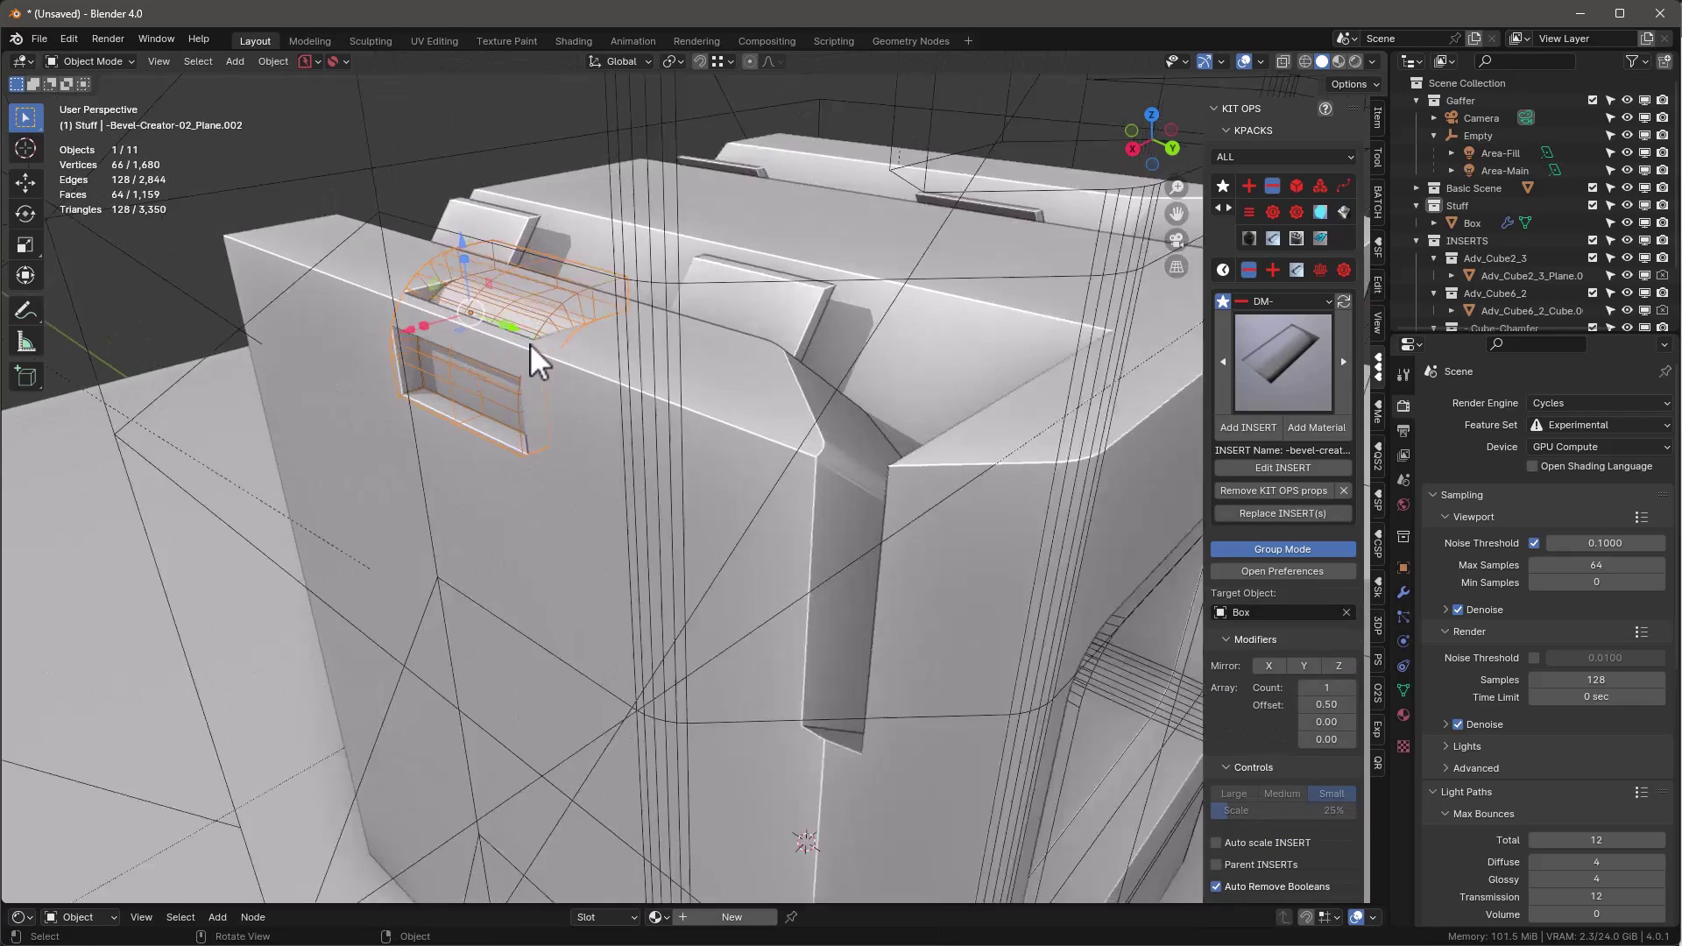
key(g)
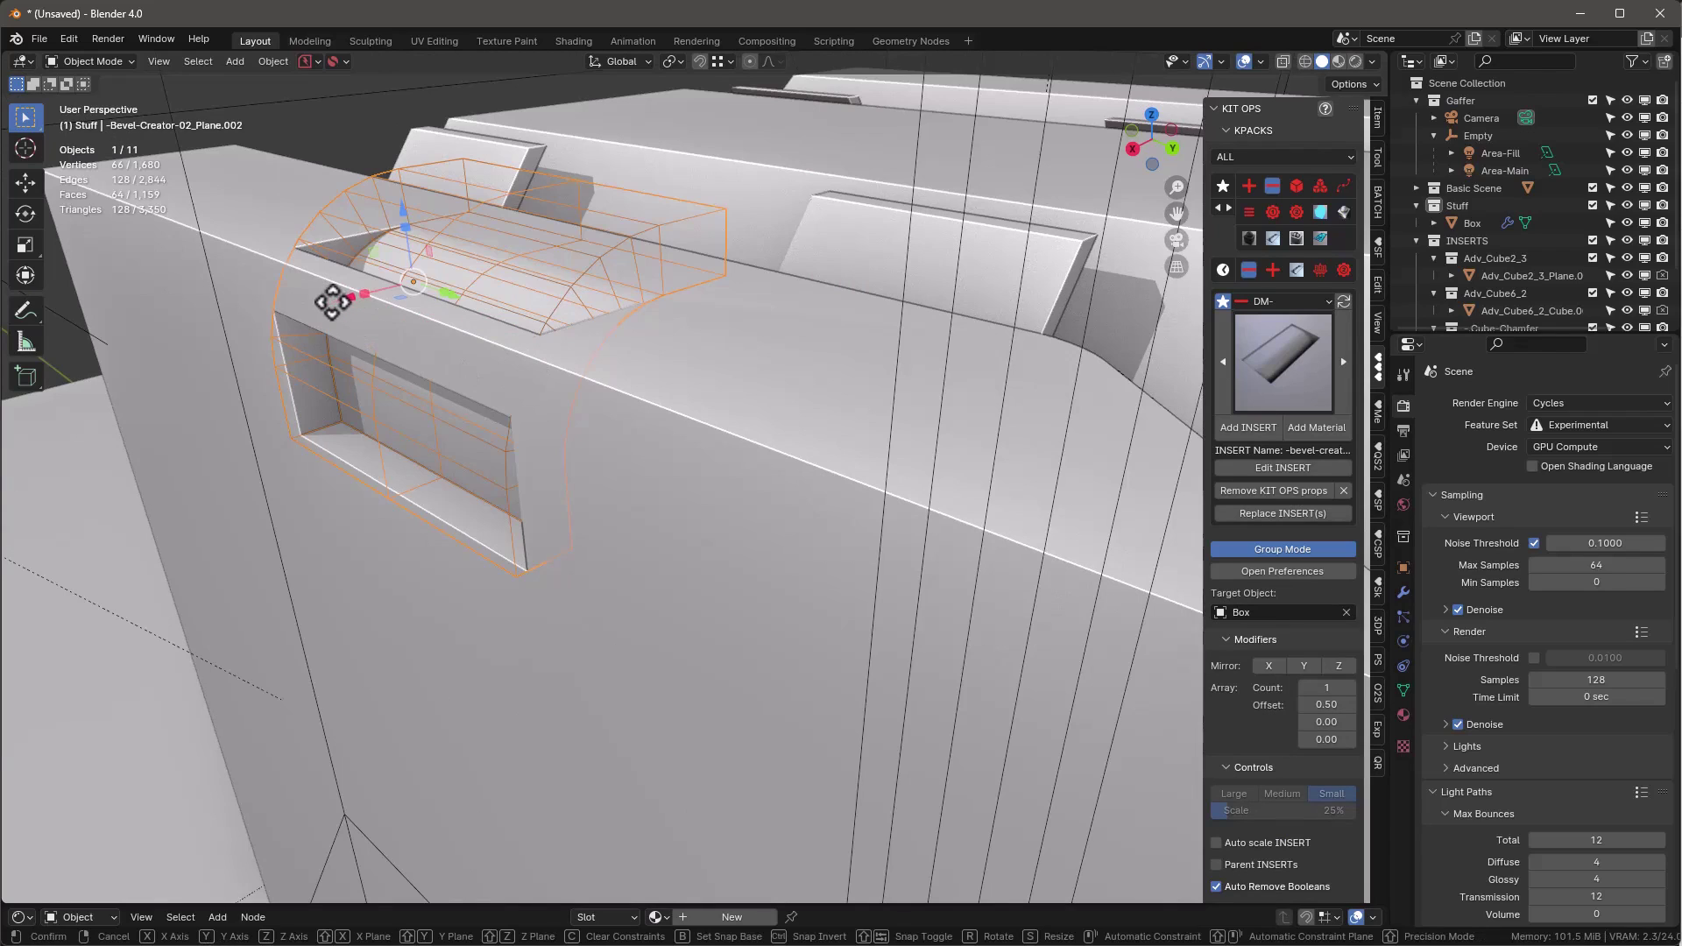
key(x)
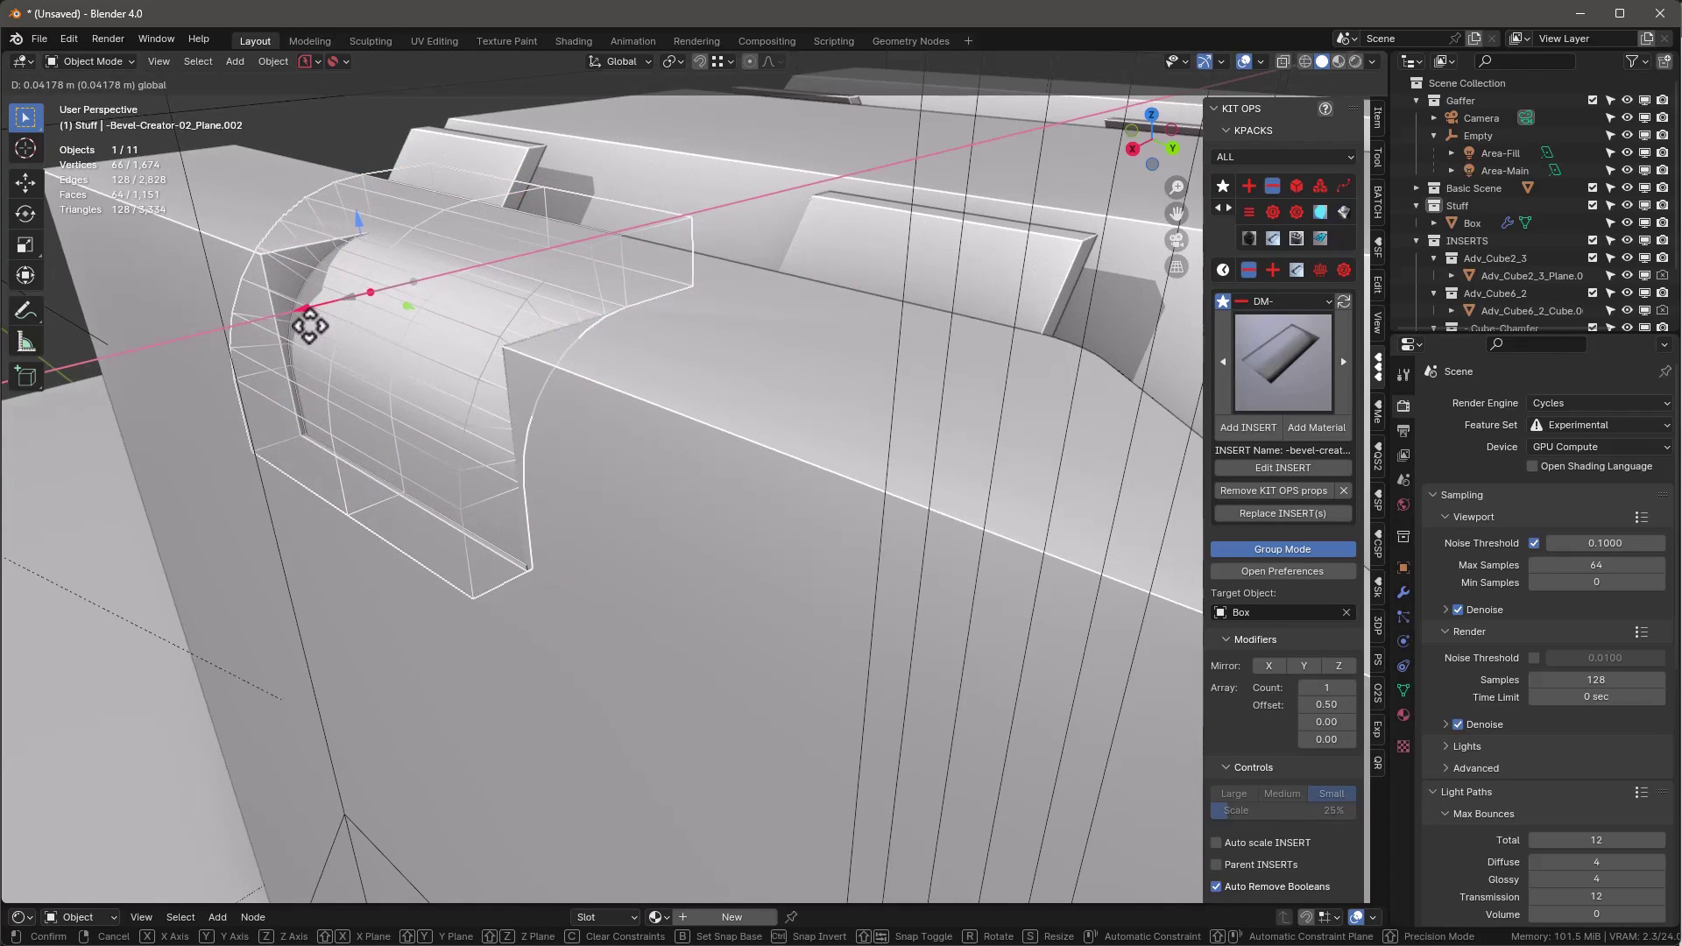
click(308, 350)
middle_drag(308, 350, 439, 386)
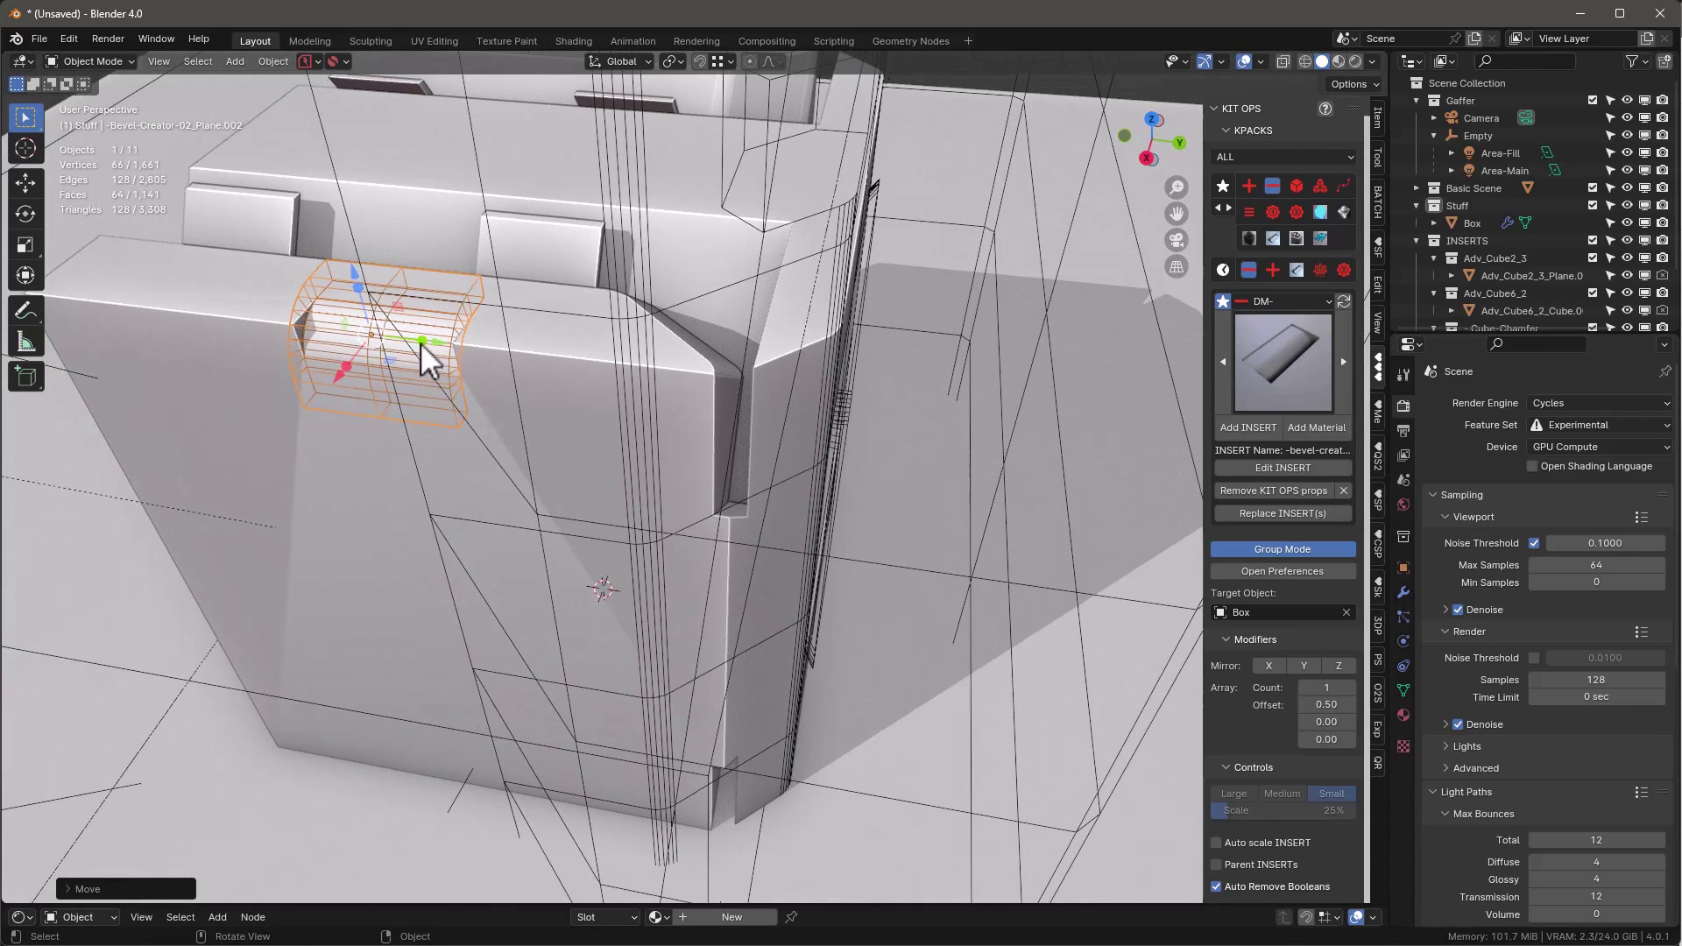
Stretch the Bevel-Creator-02 cutter along Y until it extends past both ends of the box's upper edge
key(s)
key(y)
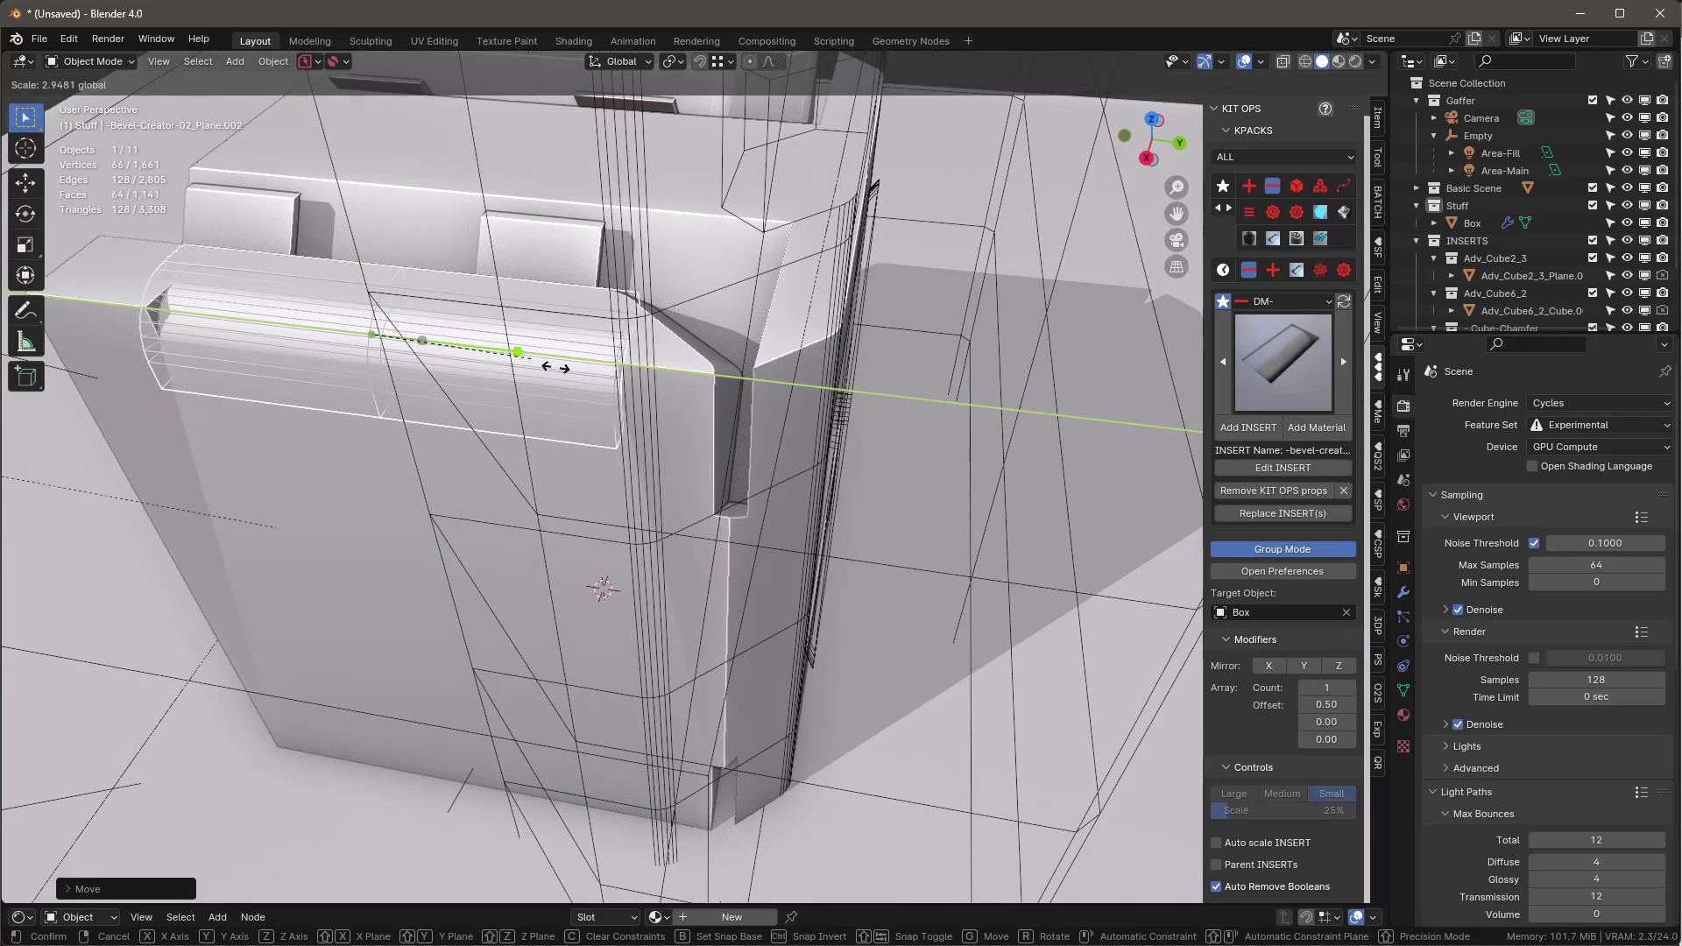
click(604, 406)
middle_drag(604, 407, 473, 359)
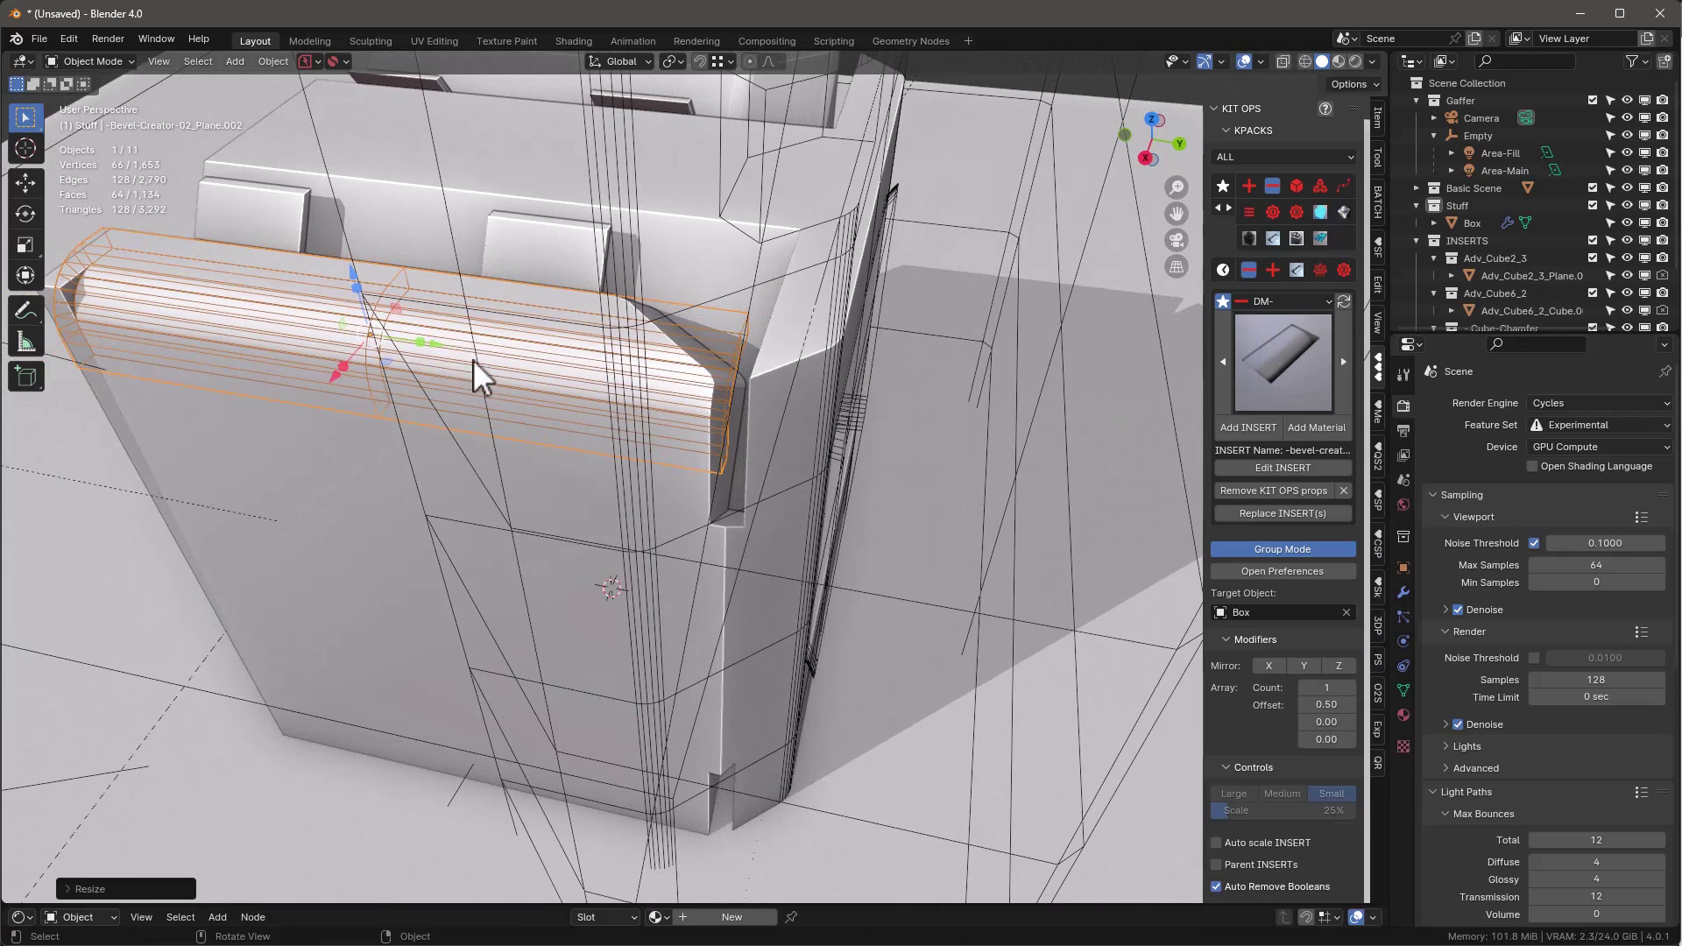
key(s)
key(y)
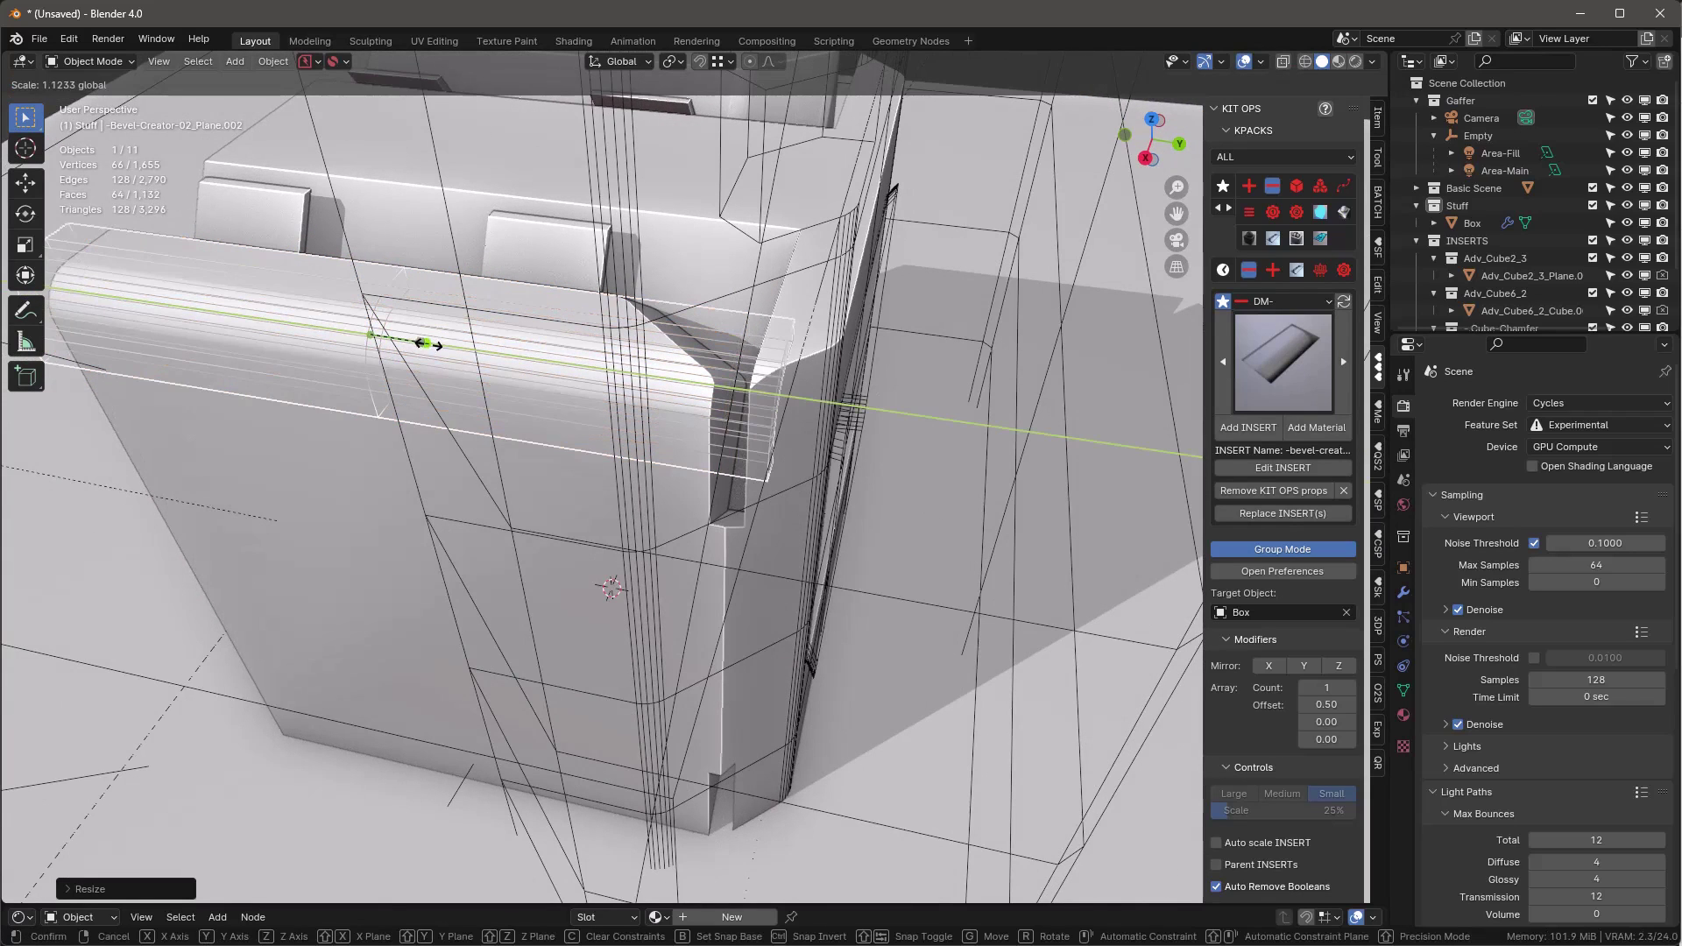
click(443, 359)
Mirror the Bevel-Creator-02 cutter along X to round the box's opposite upper edge
middle_drag(443, 359, 394, 321)
scroll(418, 311, down, 3)
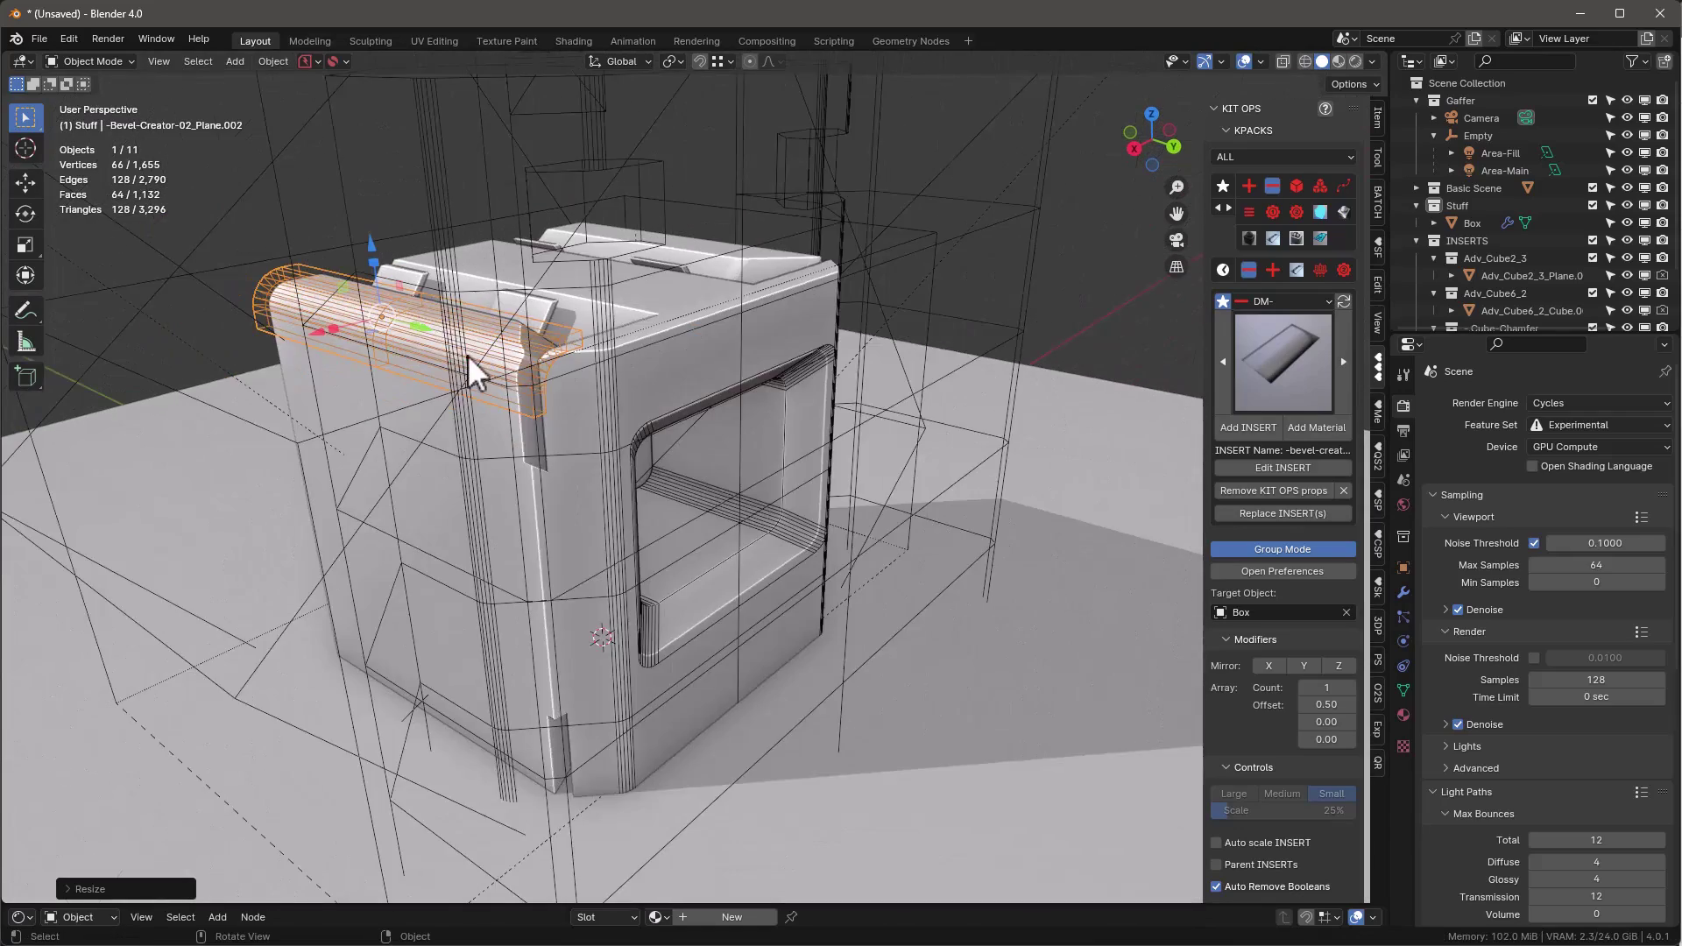
scroll(467, 357, up, 2)
click(1269, 666)
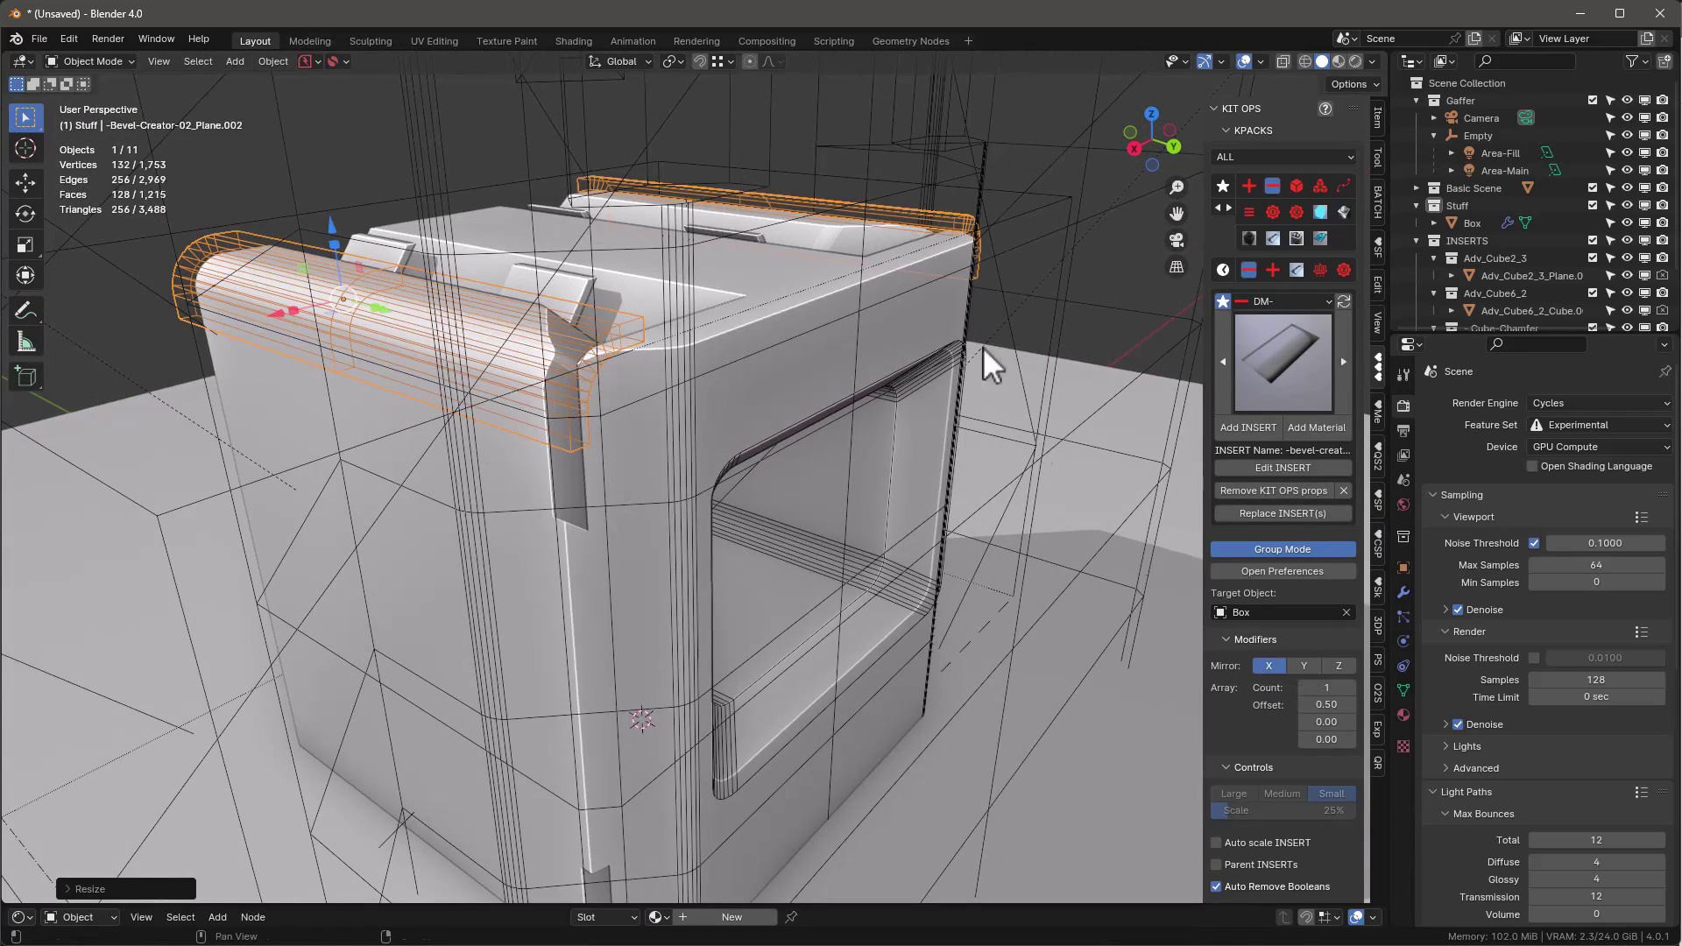
middle_drag(727, 359, 722, 366)
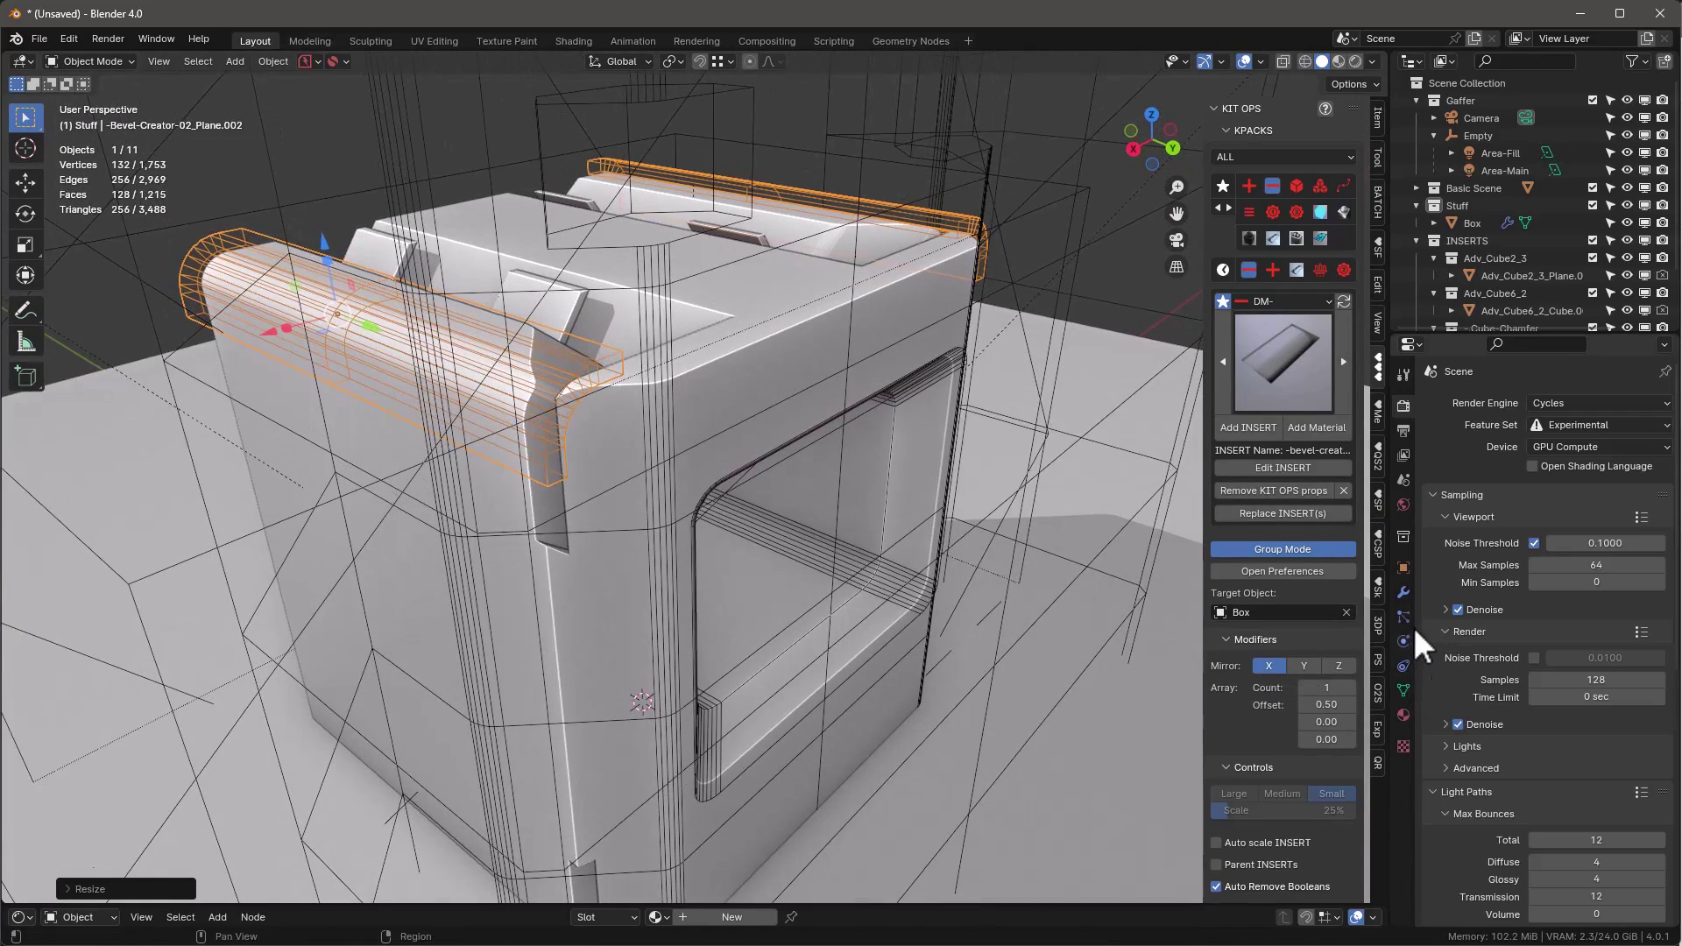
Set the Bevel modifier of the Bevel-Creator-02 cutter to 12 segments
click(1403, 592)
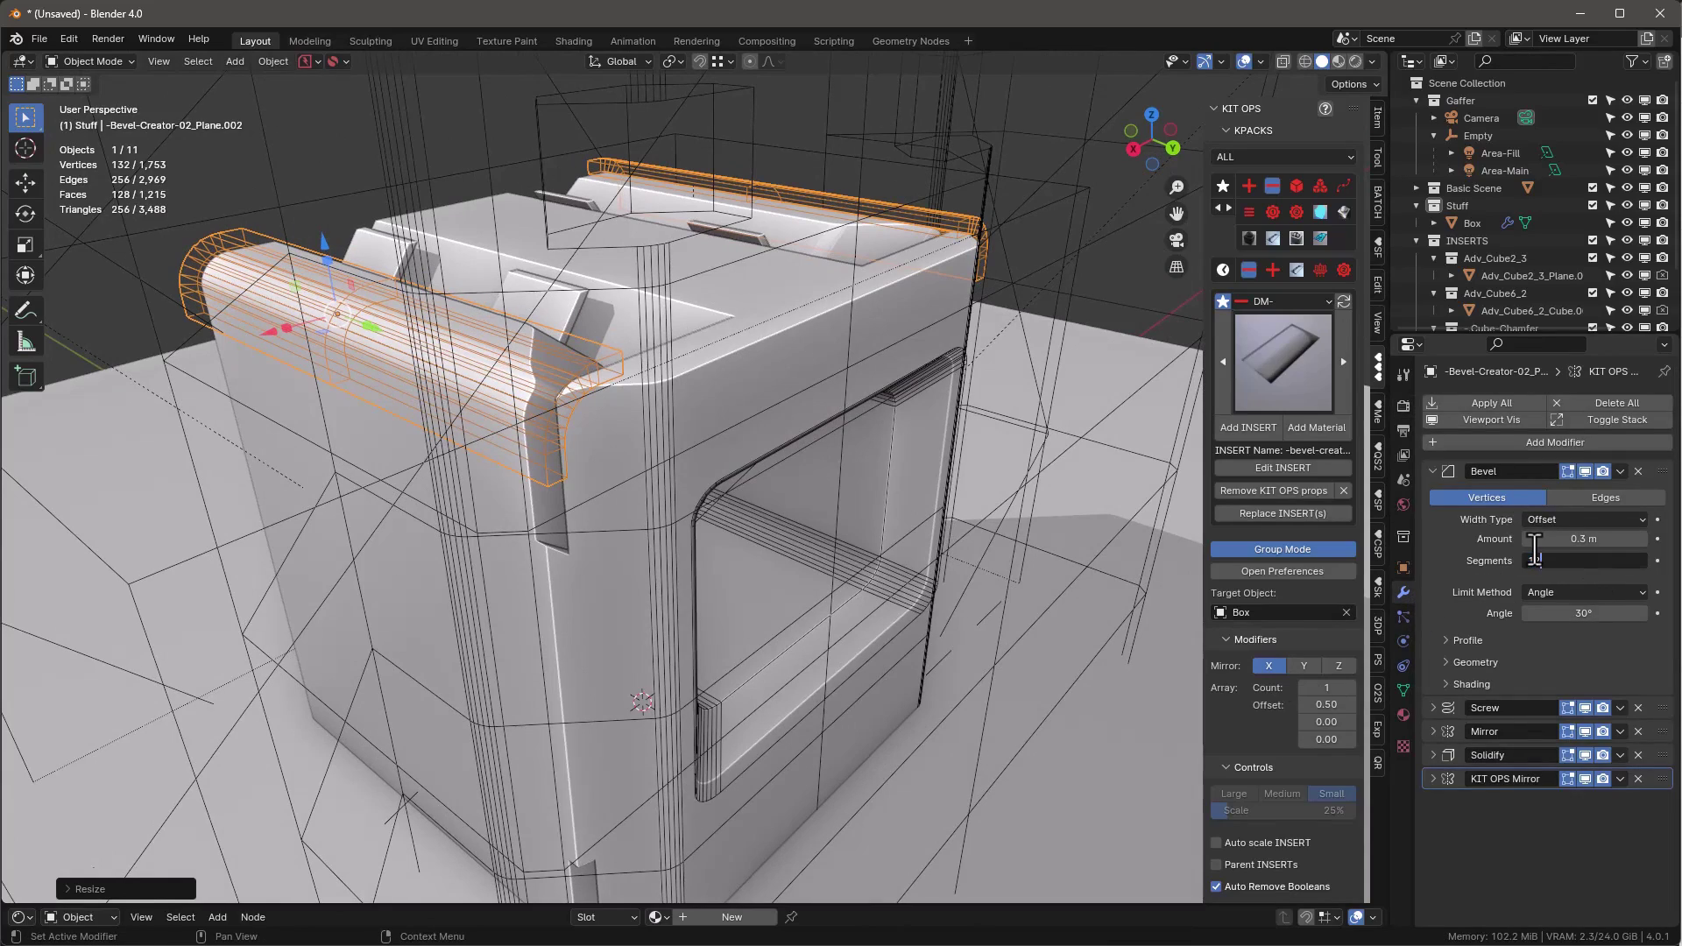
key(Return)
middle_drag(897, 239, 696, 284)
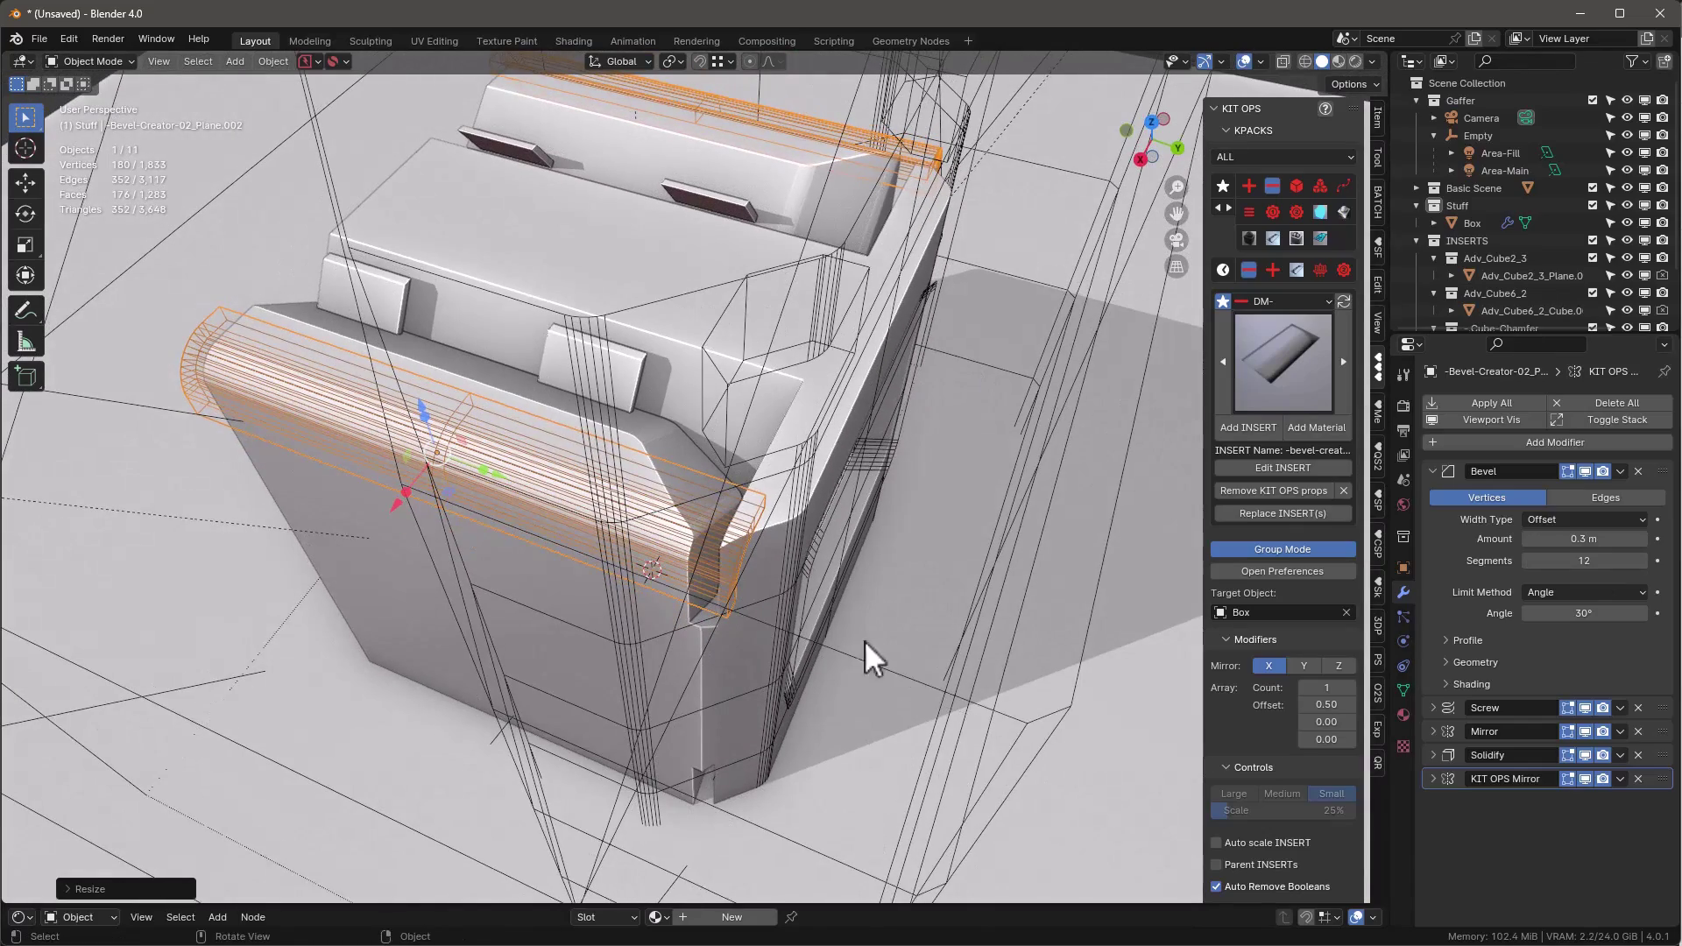
Select the Adv_Cube6_2 cutter at the box's corner and move it slightly inward along Y
click(921, 677)
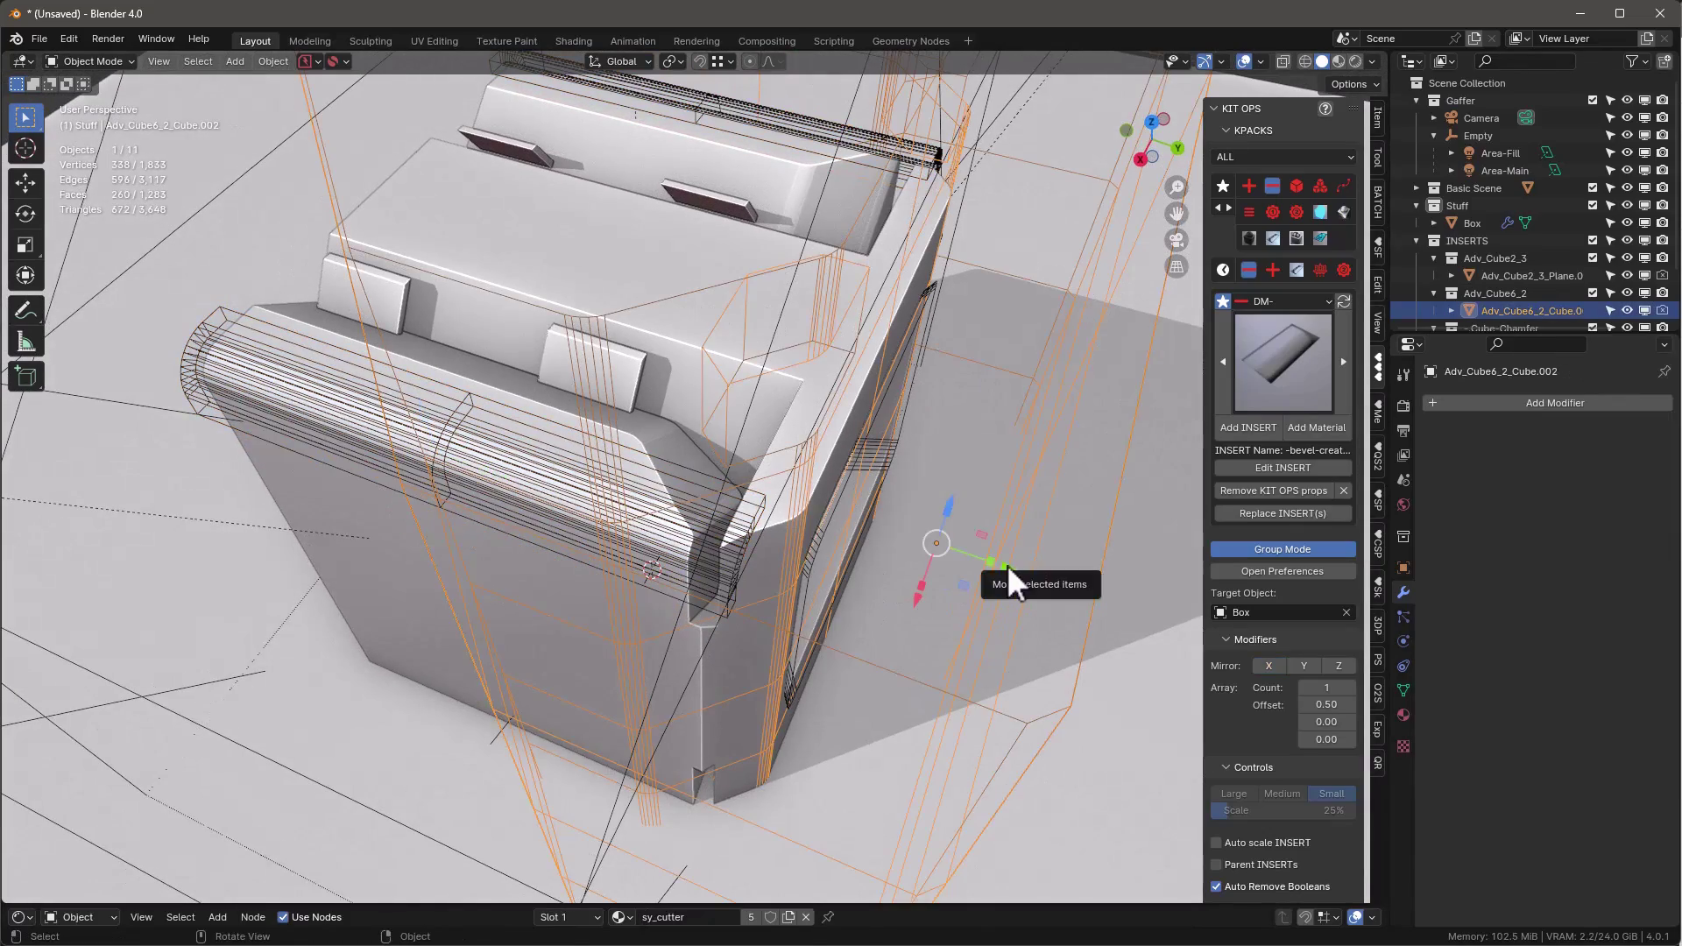
drag(1005, 567, 988, 557)
middle_drag(993, 557, 981, 498)
scroll(980, 499, down, 1)
Select the Adv_Cube2_3 INSERT on the box's top and move it in the negative Y direction
click(587, 256)
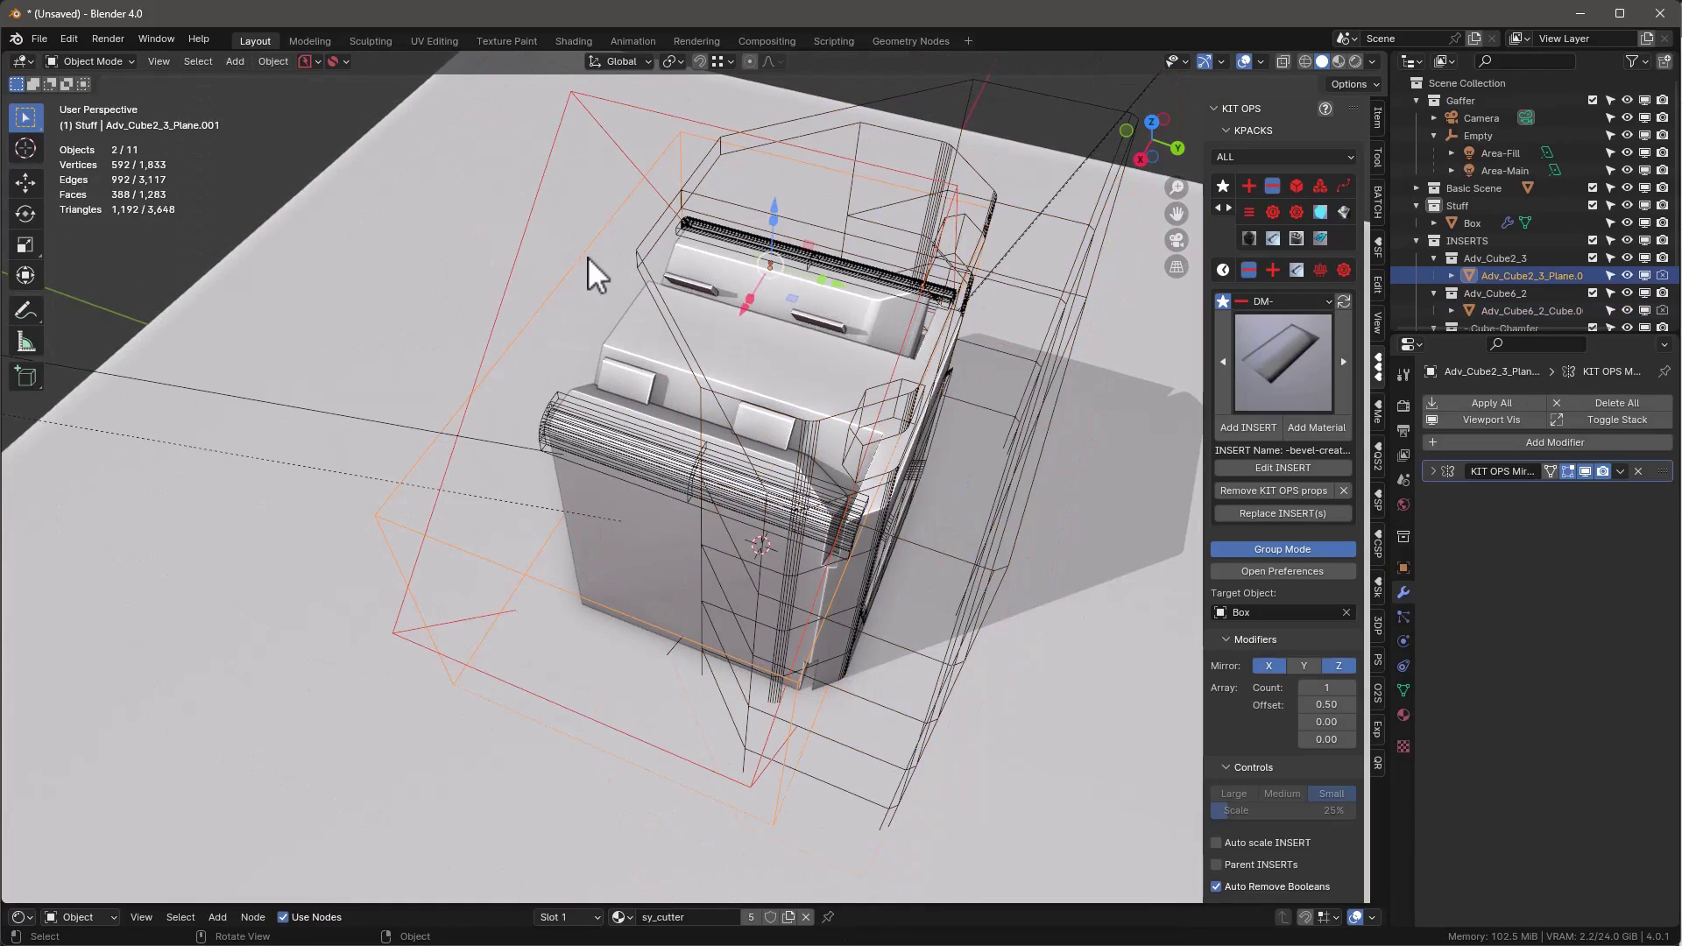
key(g)
key(y)
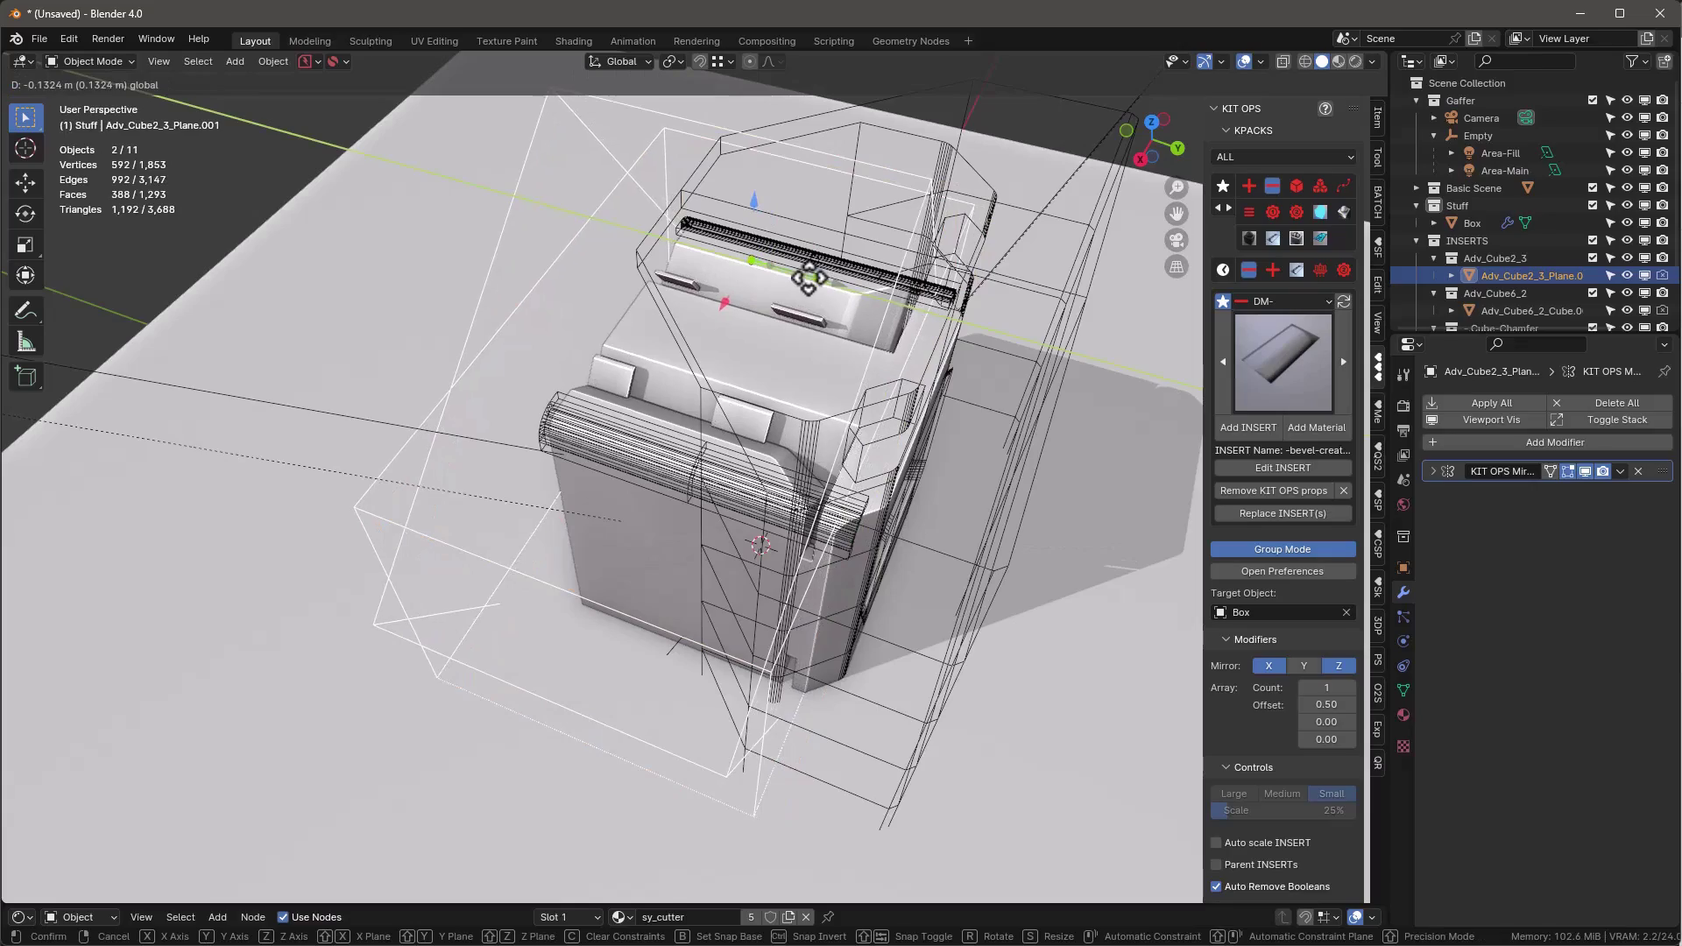
click(812, 314)
Enlarge the Cube-Chamfer cutter slightly in the box's front opening and apply its scale
middle_drag(928, 490, 822, 448)
scroll(821, 448, up, 5)
scroll(570, 402, down, 5)
middle_drag(428, 380, 681, 406)
scroll(745, 475, up, 2)
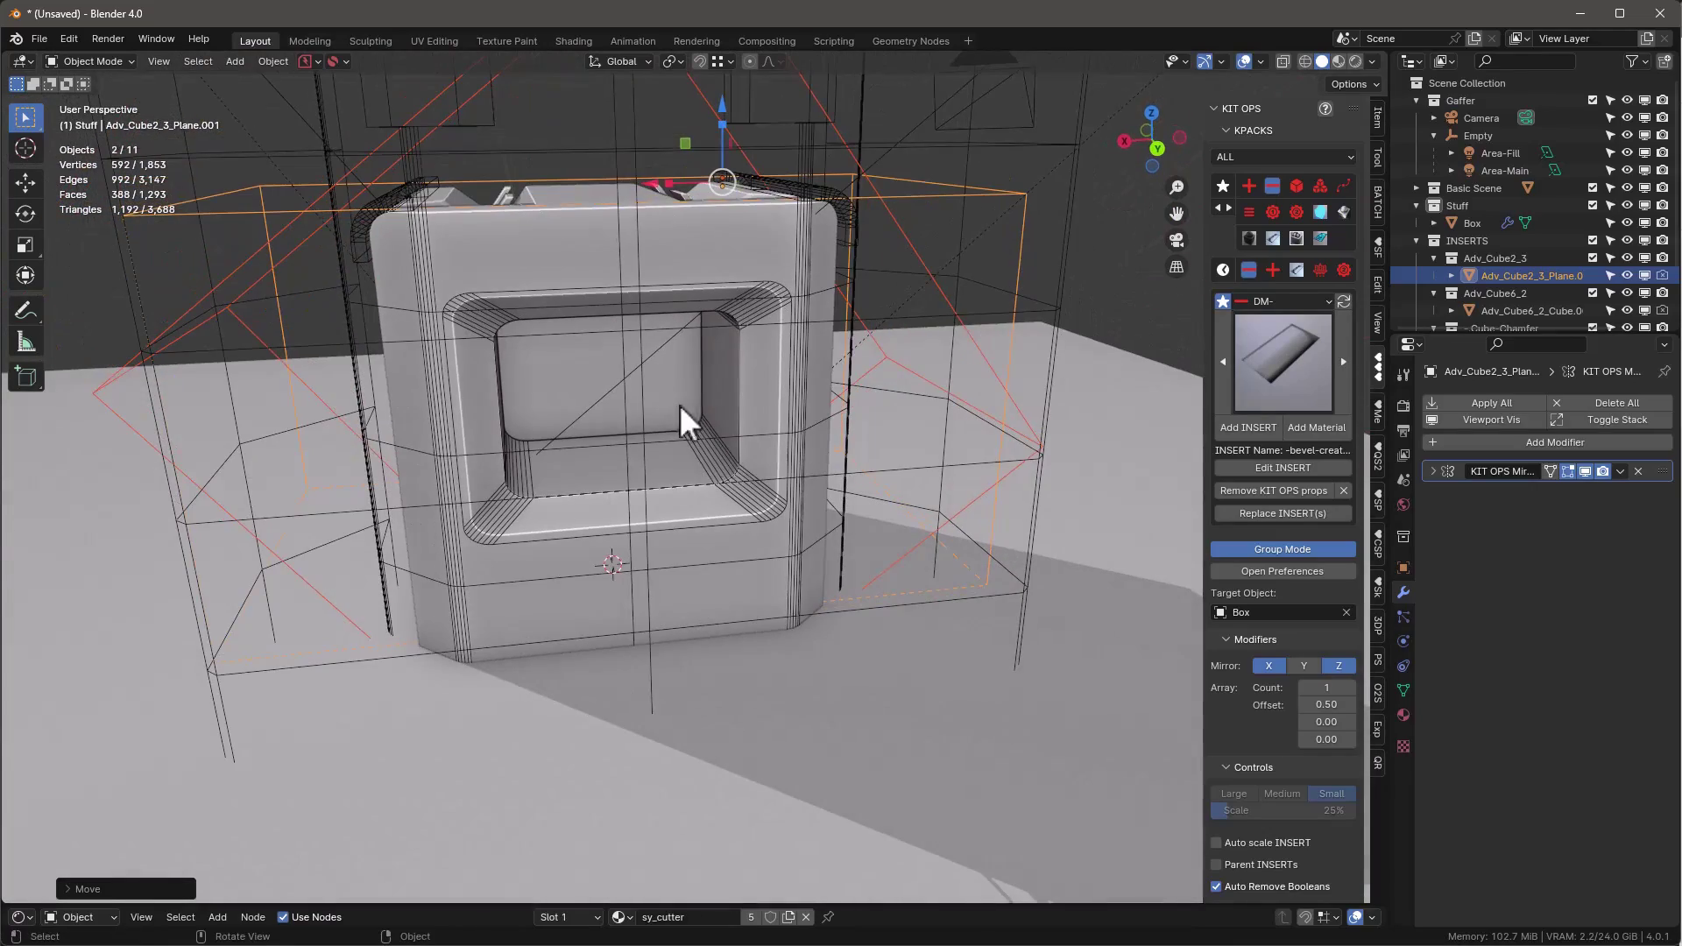
click(729, 294)
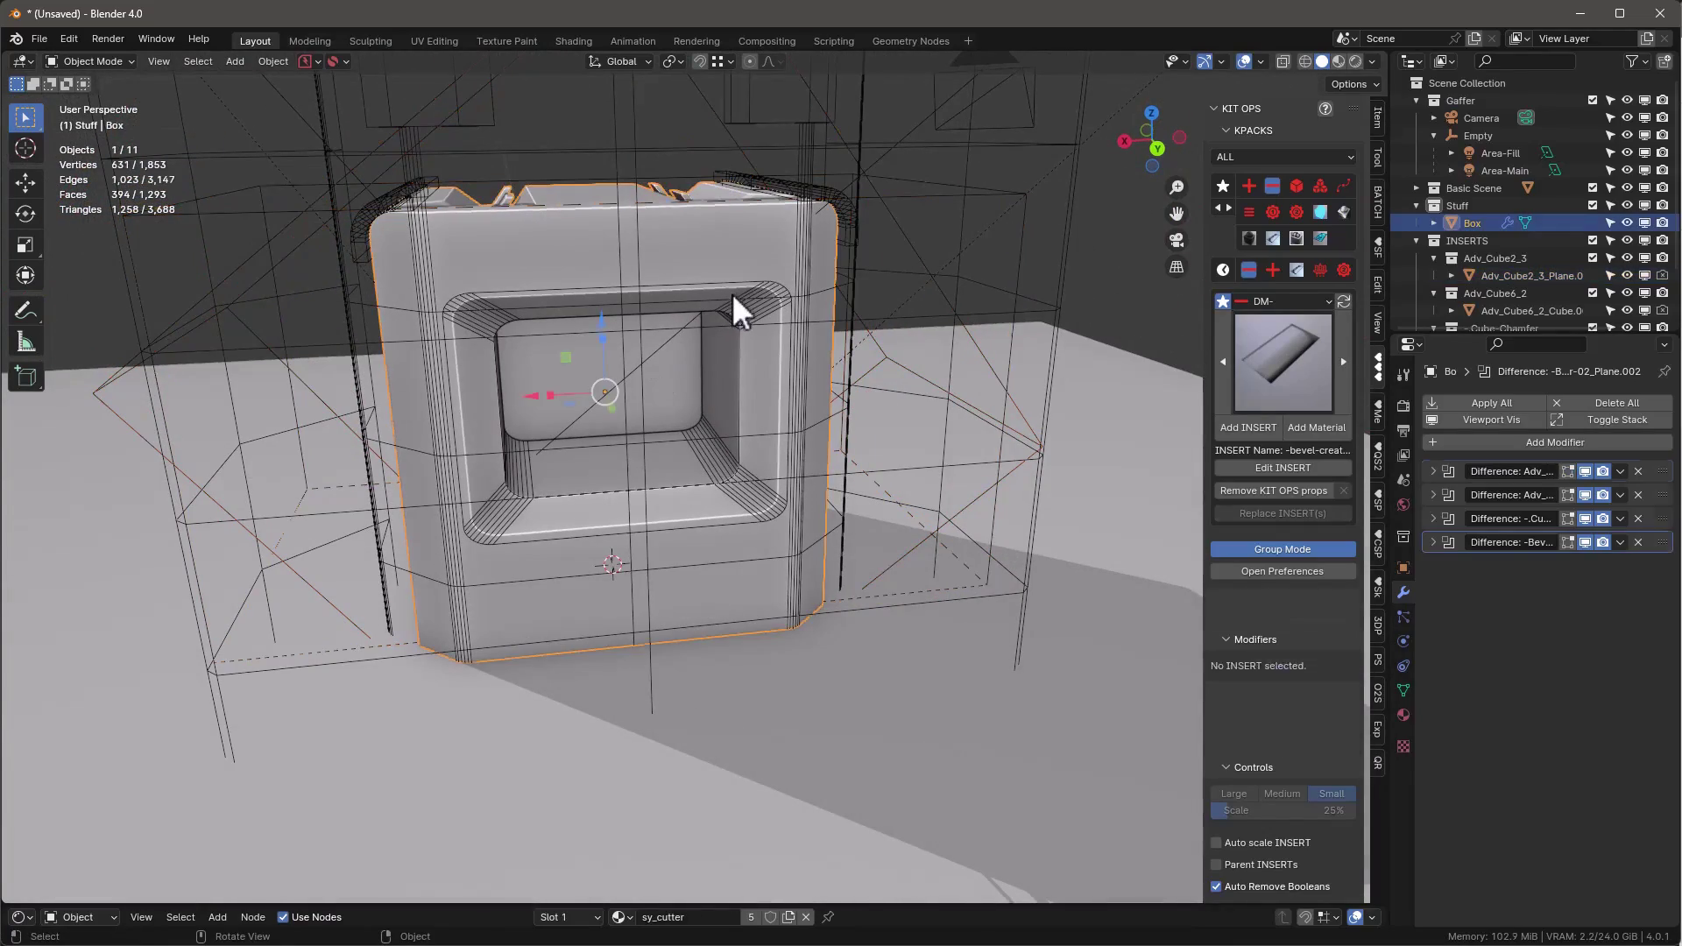
click(789, 287)
drag(570, 411, 583, 417)
key(ctrl+a)
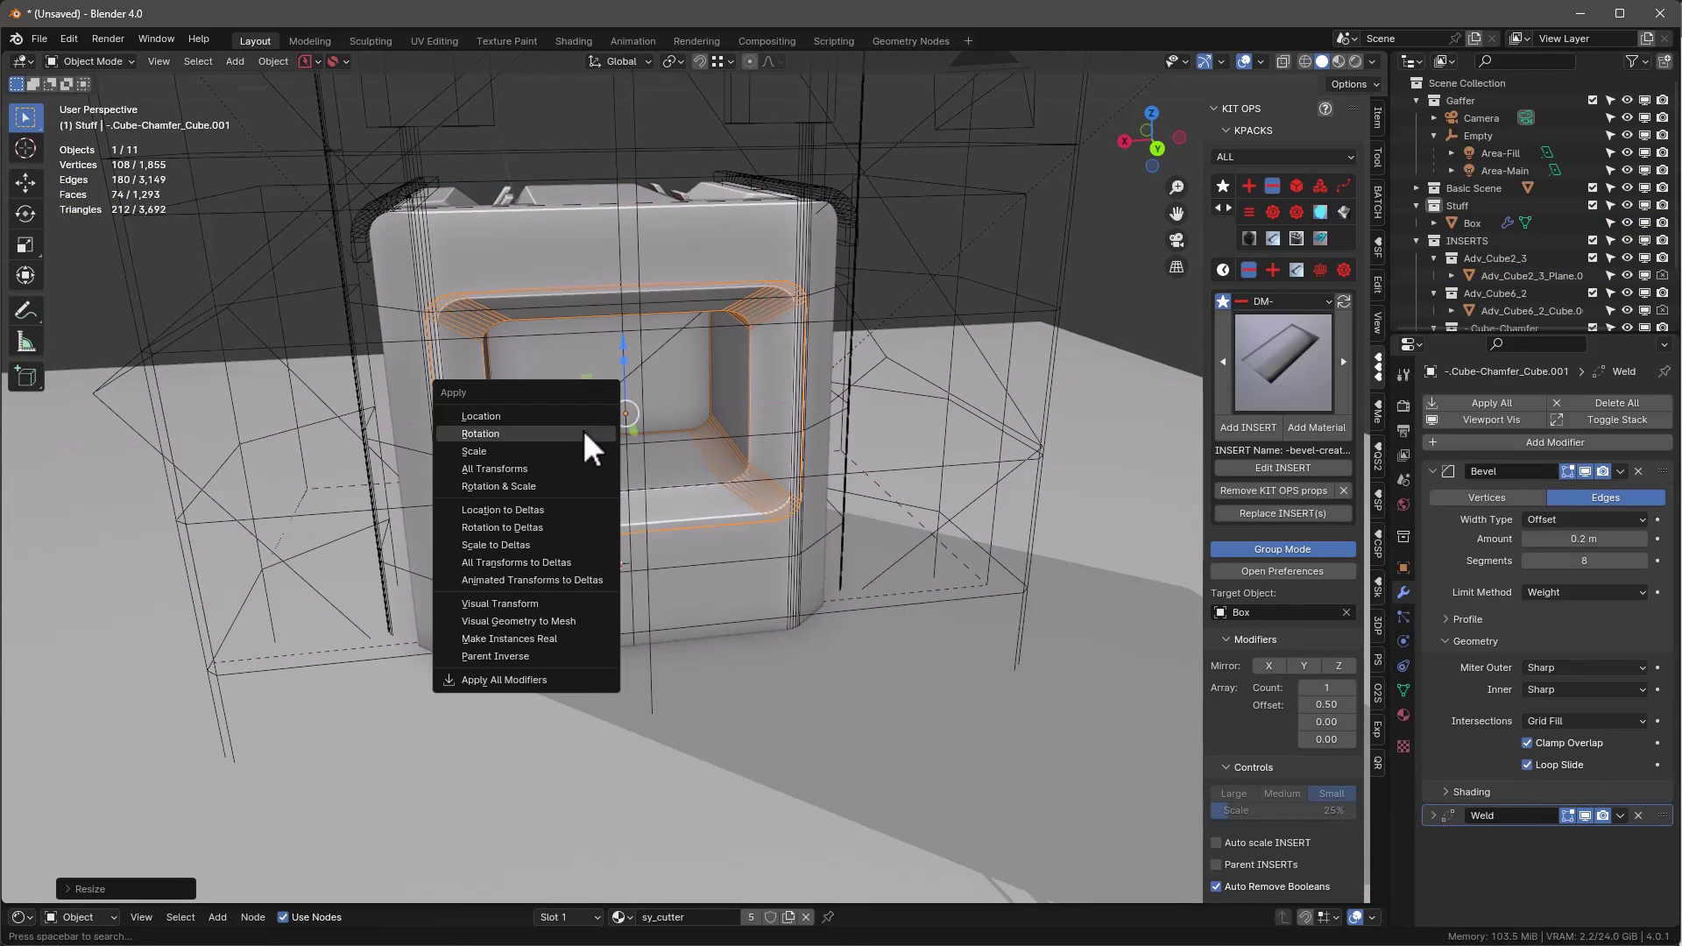
click(590, 450)
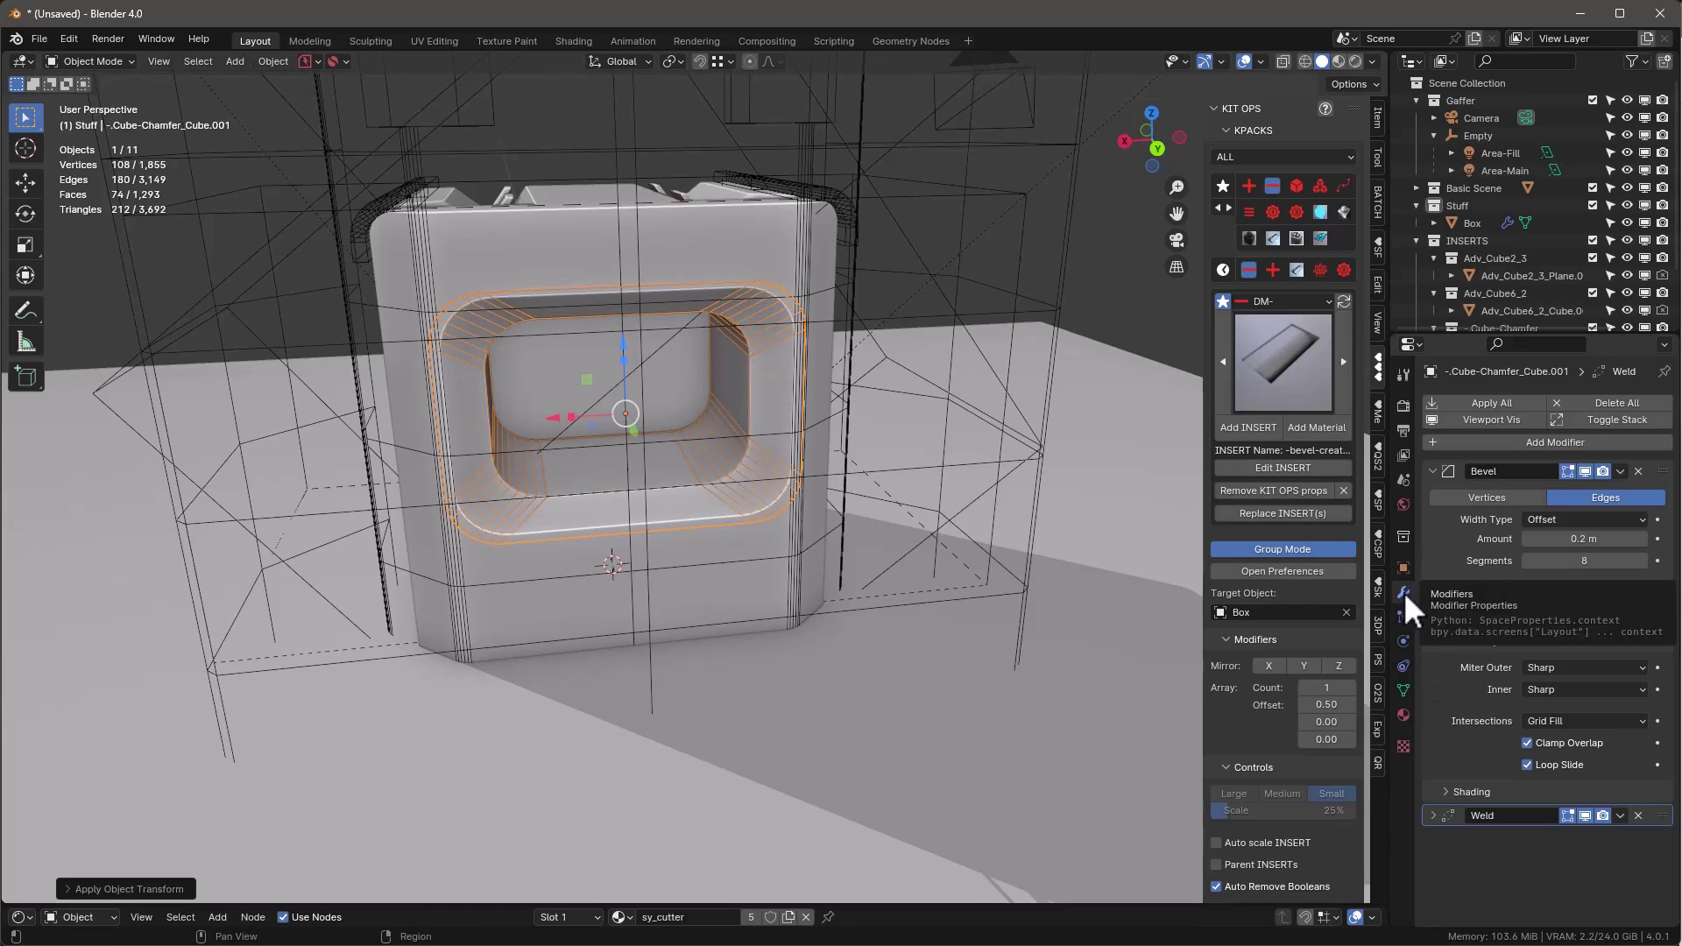
Set the Bevel modifier of the Cube-Chamfer cutter to 12 segments
click(1591, 560)
text(12)
key(Return)
middle_drag(639, 429, 619, 394)
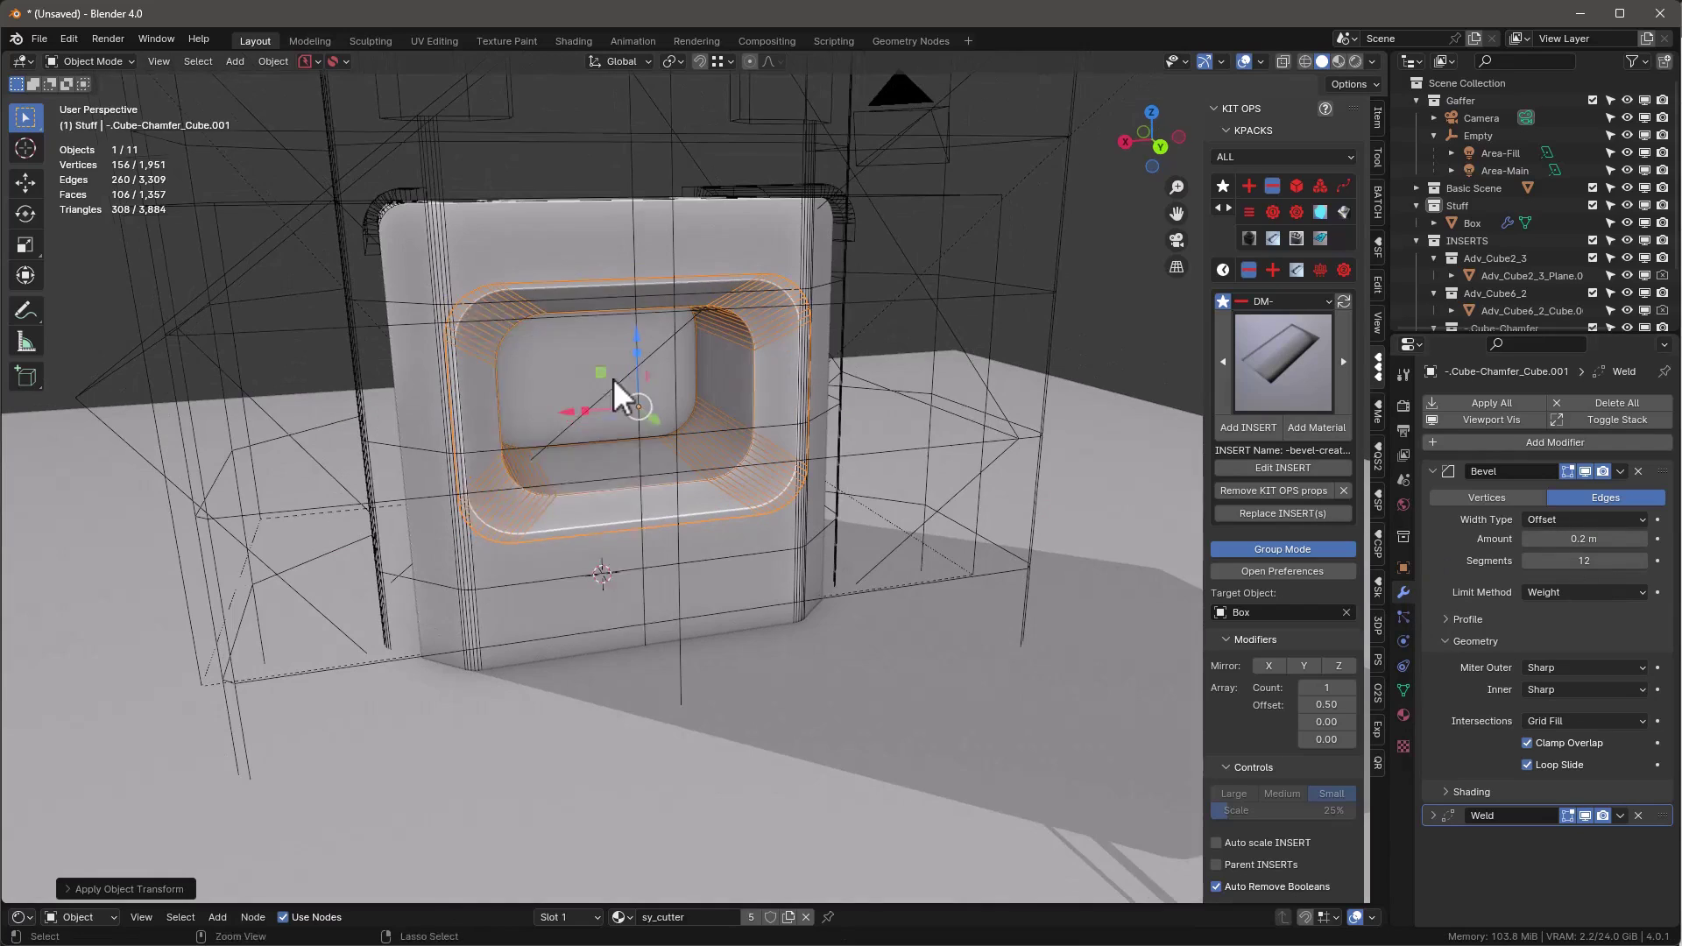
Apply the Cube-Chamfer cutter's scale again and adjust the cutter's height along Z
key(ctrl+a)
click(620, 380)
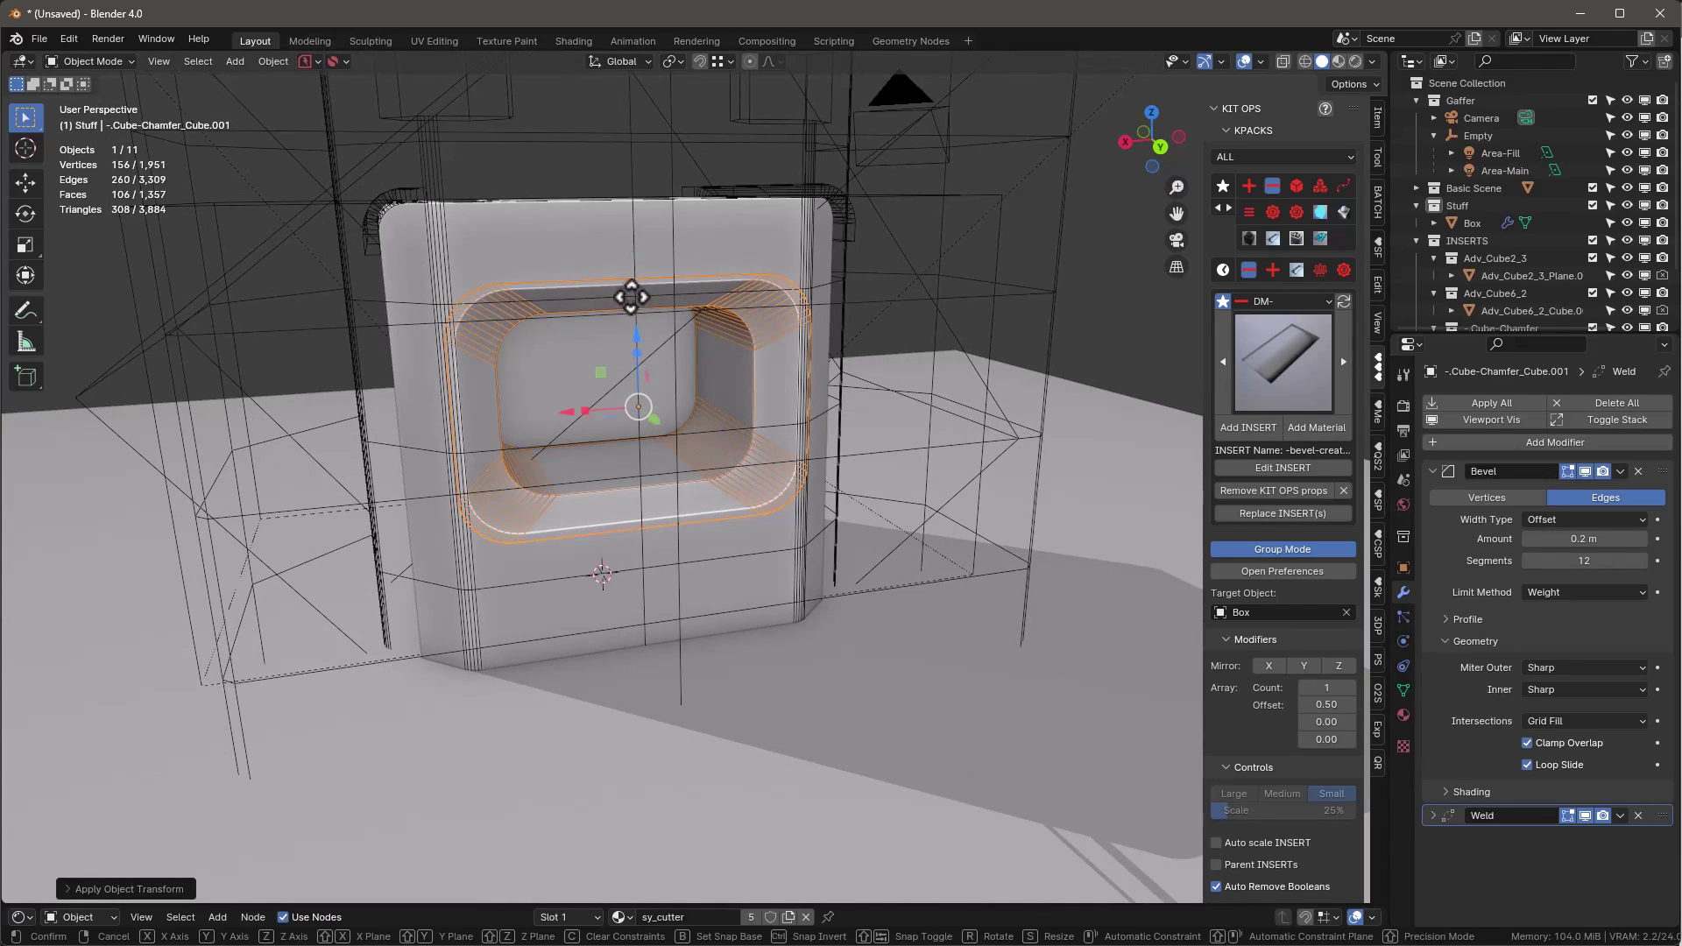
key(g)
key(z)
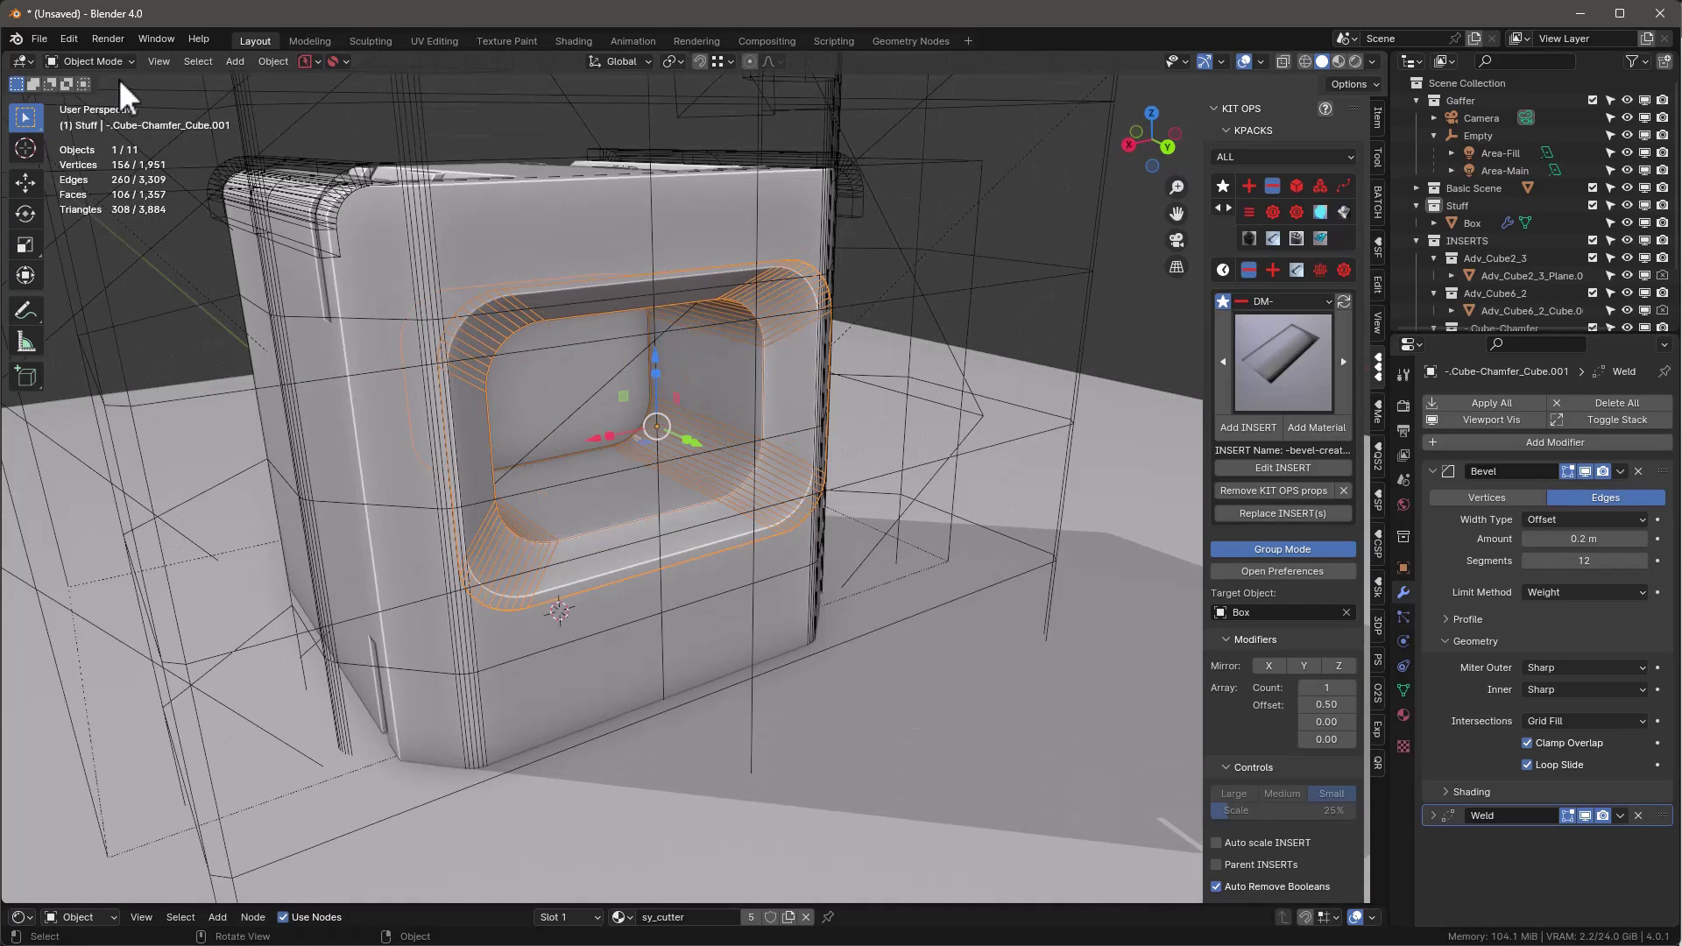
Open the KIT OPS add-on preferences at the masterfolder search for "display" and enlarge the preferences window
click(70, 39)
click(125, 284)
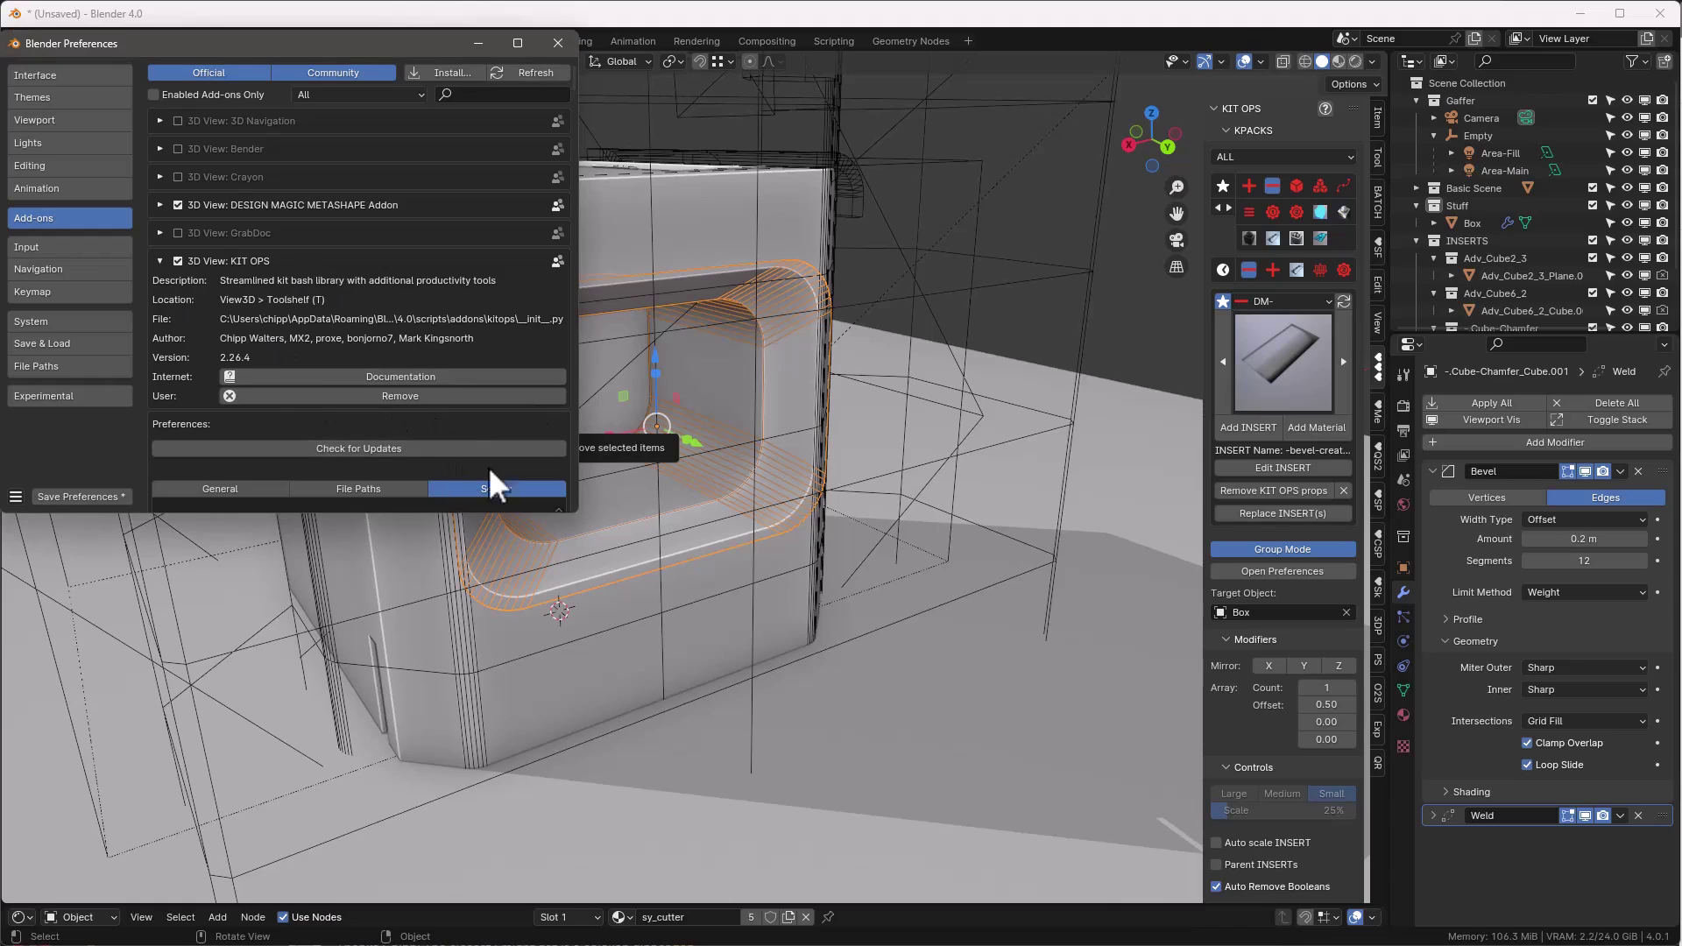
scroll(469, 414, down, 6)
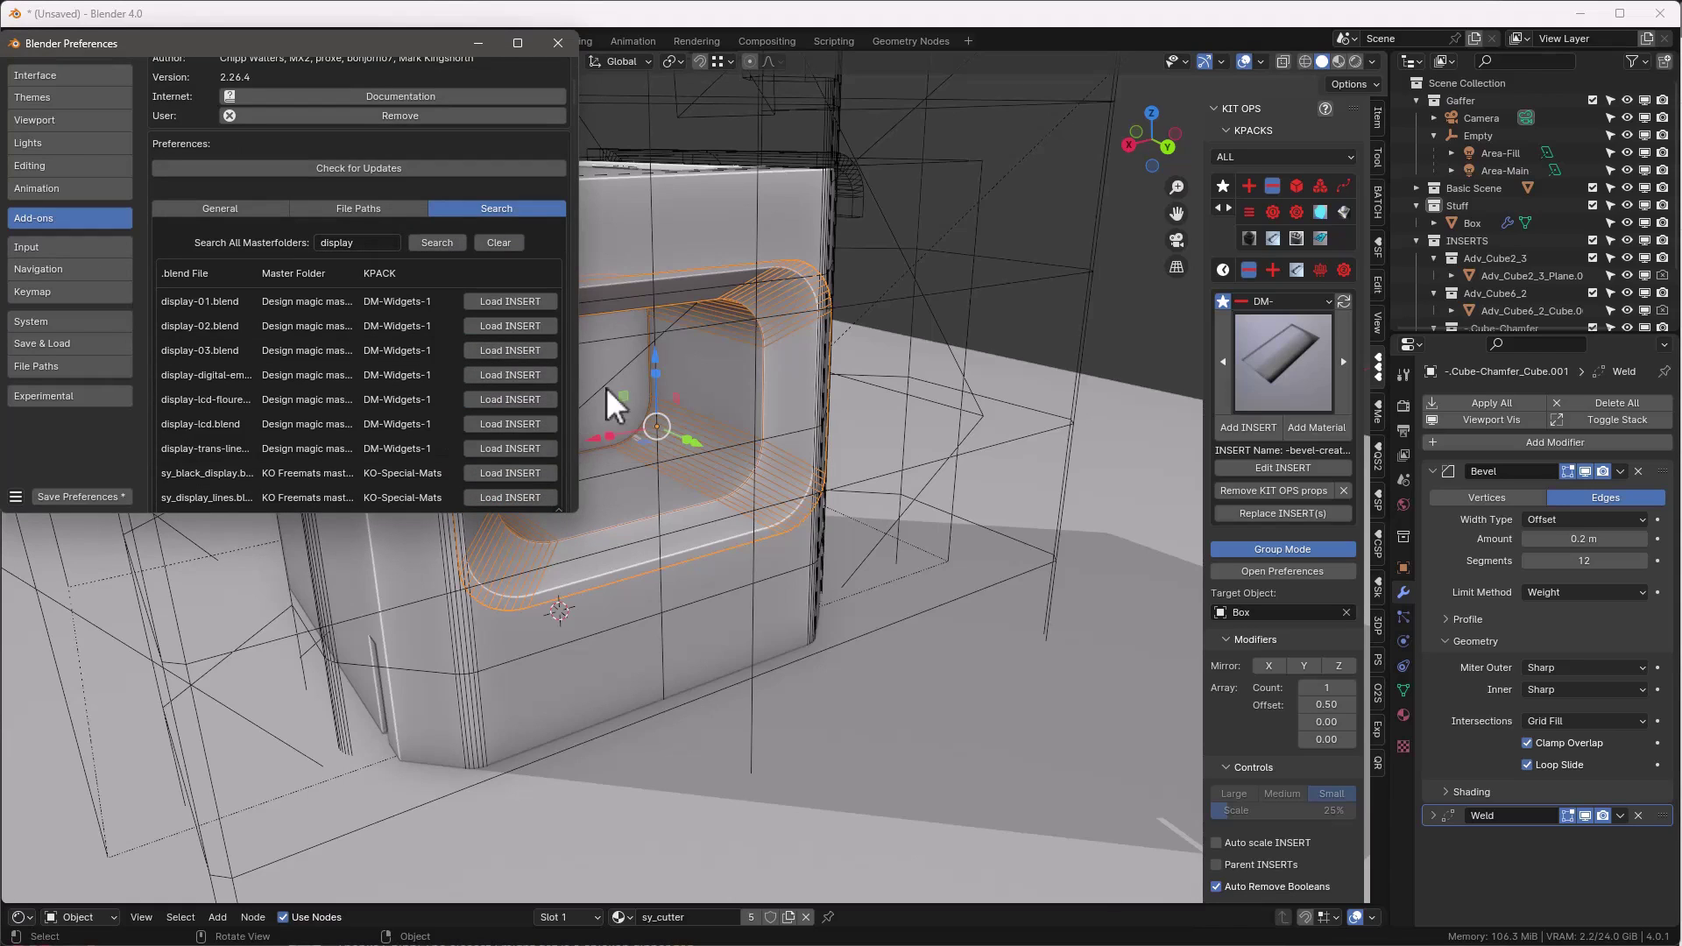
drag(576, 512, 737, 779)
Browse the display search results and load the decal (1) INSERT from the IC-displays KPACK
scroll(427, 555, down, 10)
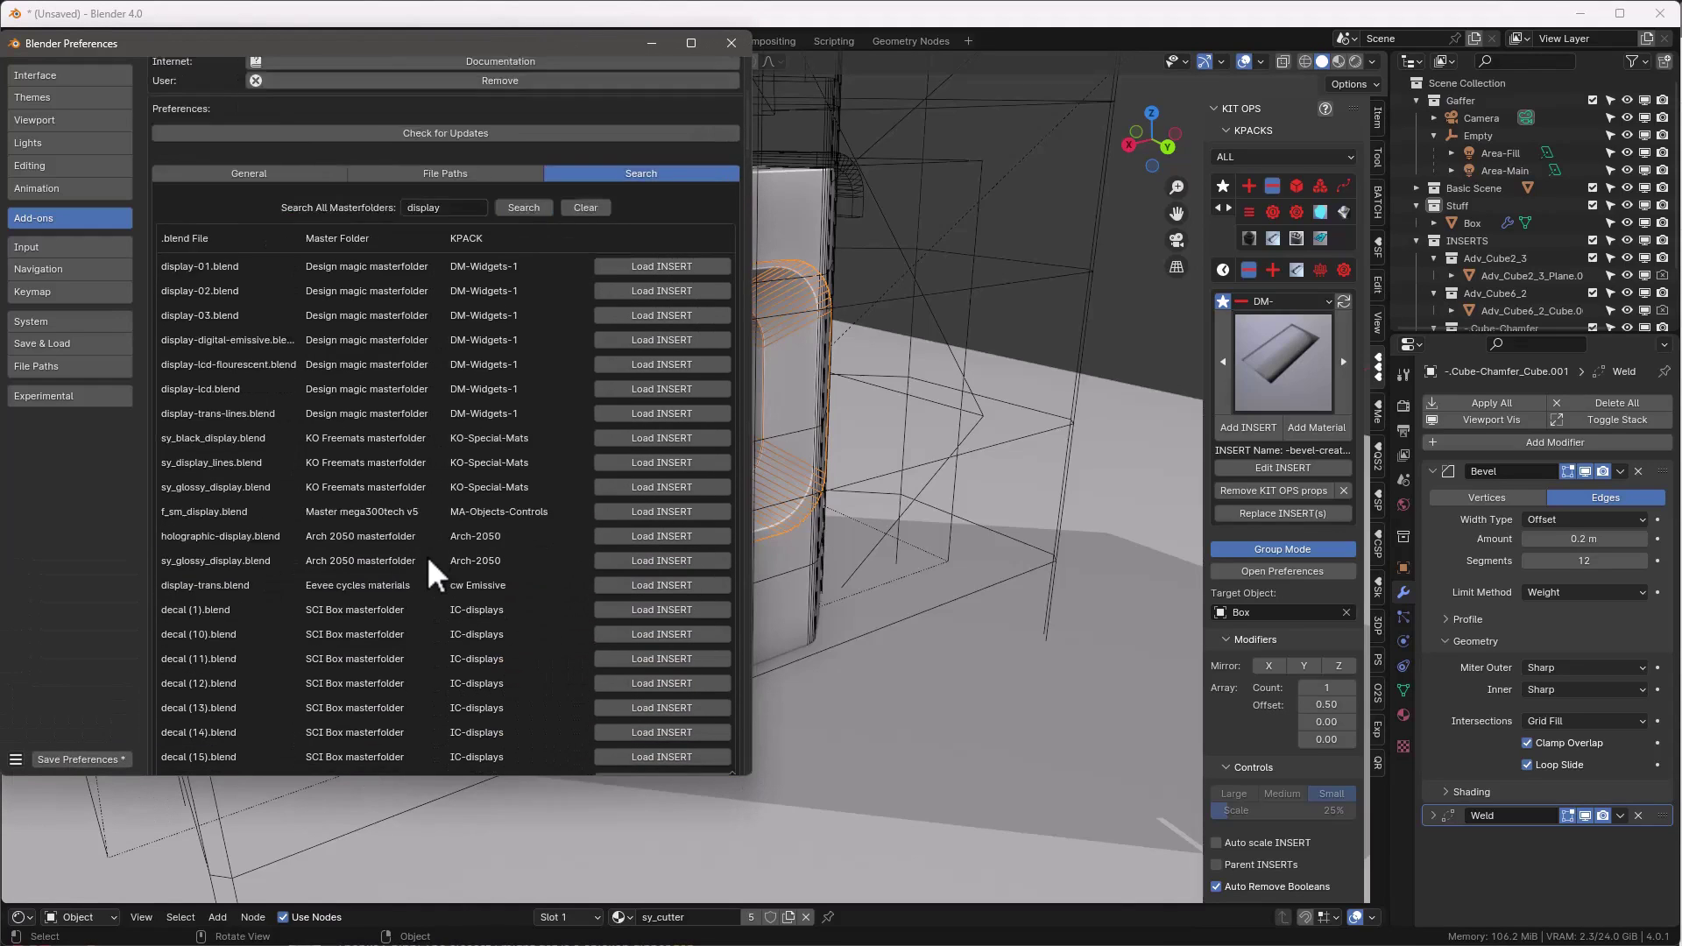
scroll(395, 517, up, 2)
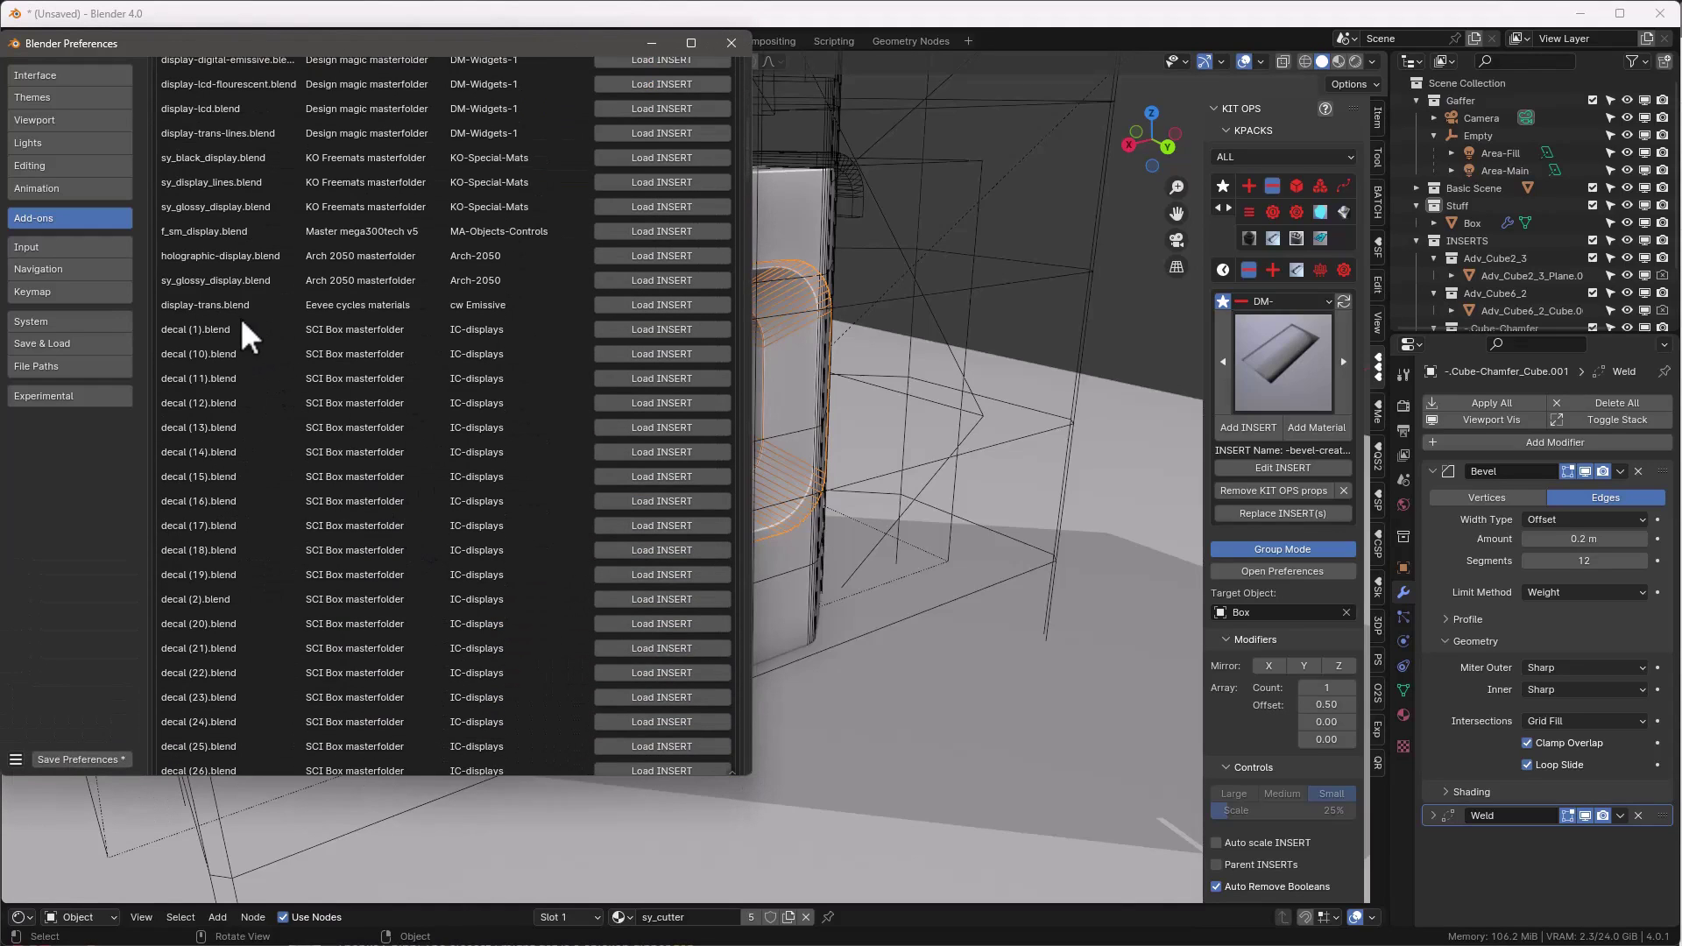
click(674, 330)
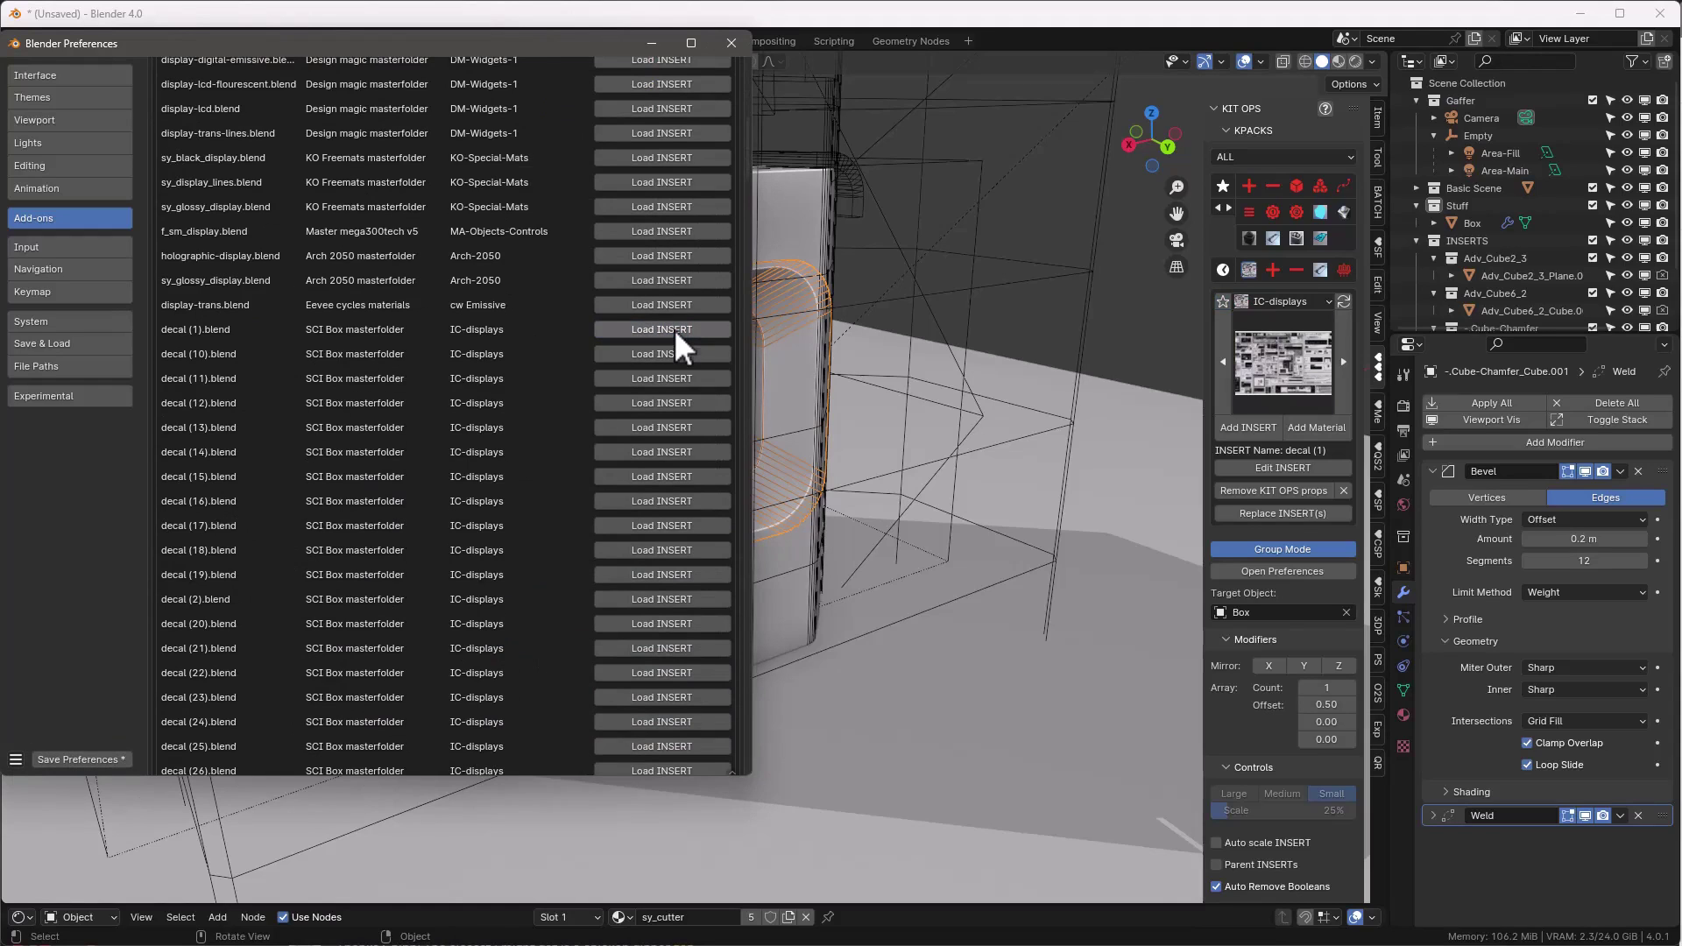
click(675, 332)
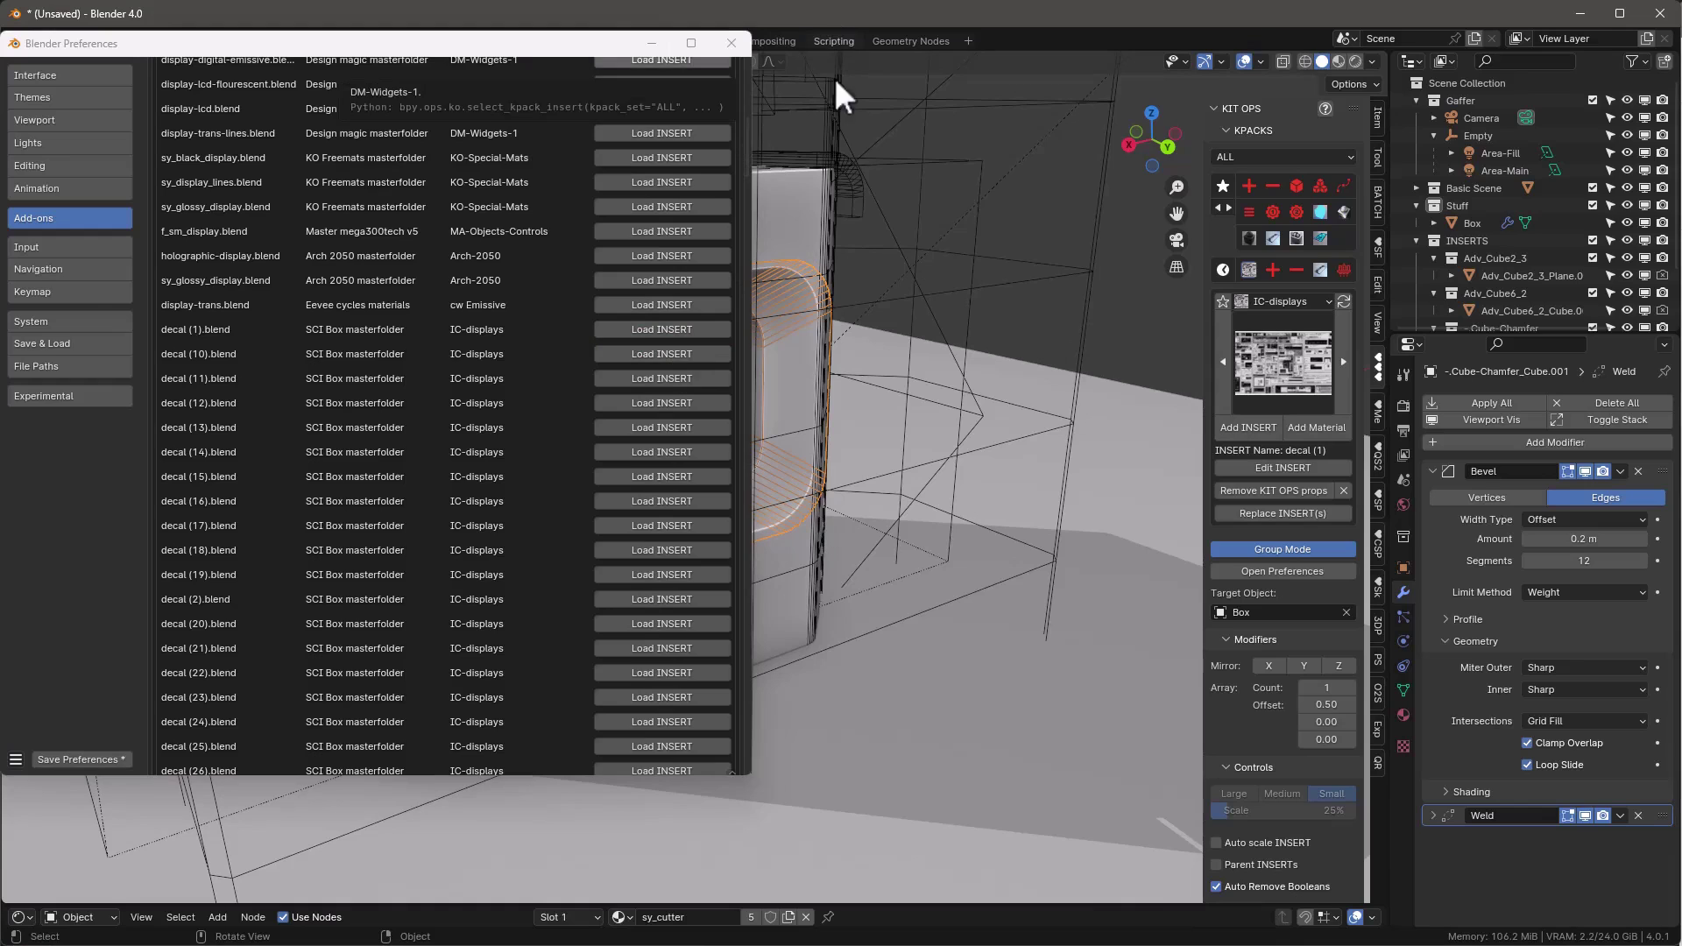
Look up the Modifier Tools add-on by filtering the add-ons for "modifier", and close the preferences
click(729, 203)
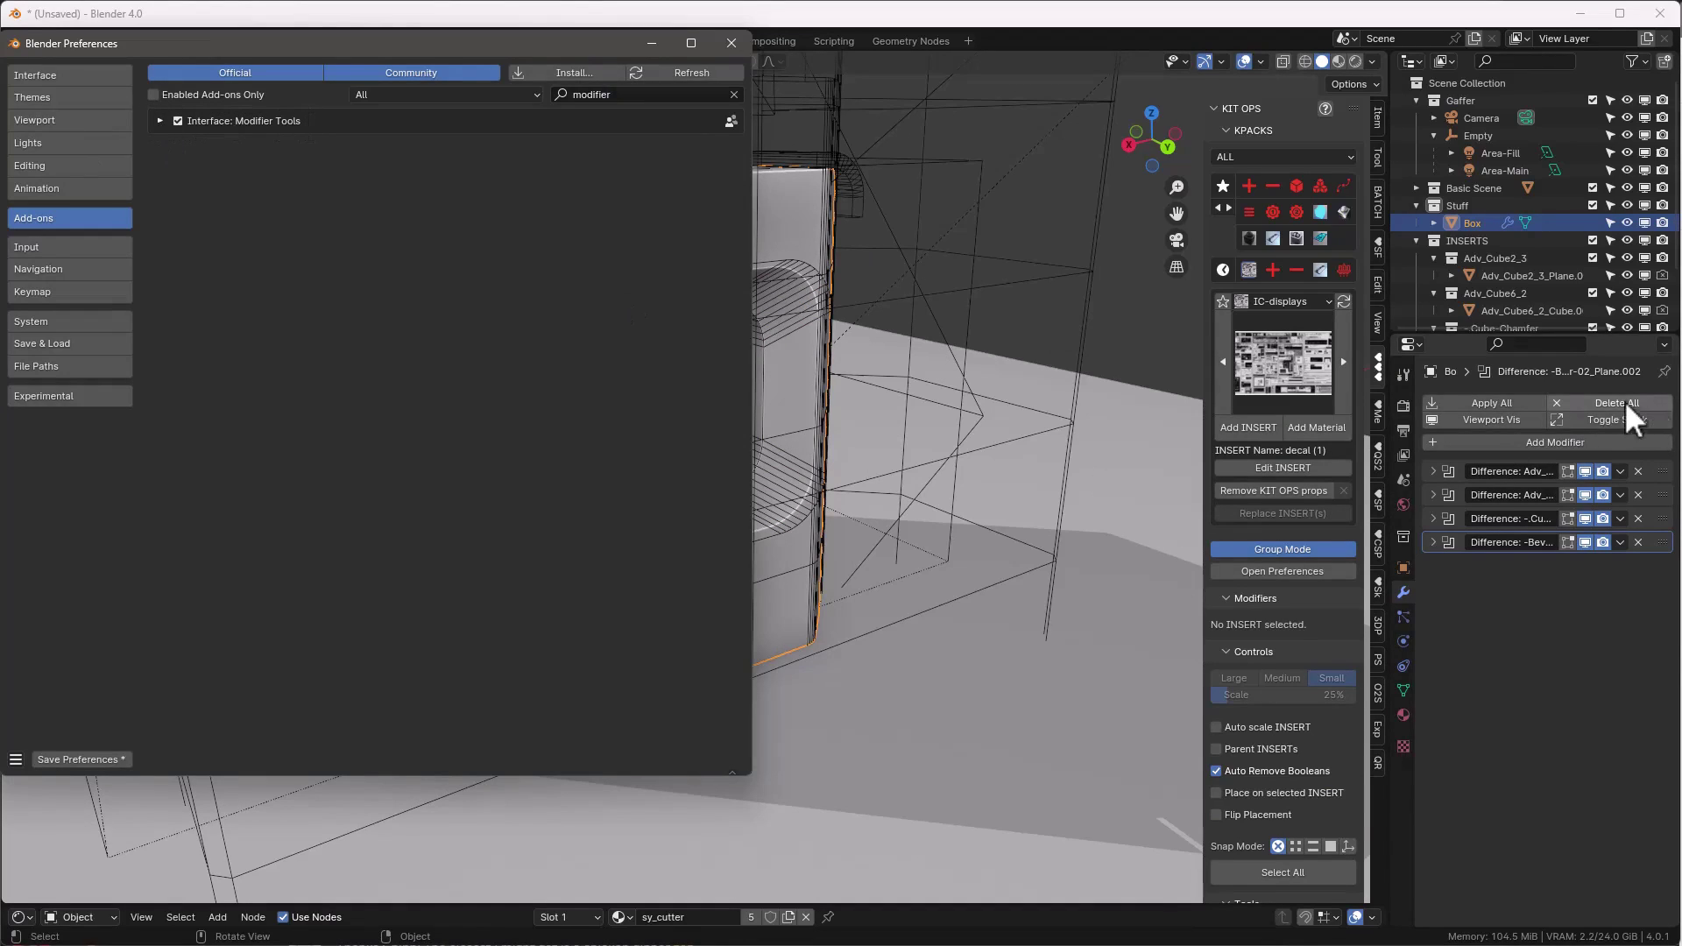
click(731, 45)
Hide the box's modifiers in the viewport and place an enlarged decal (1) INSERT snapped to the center of its front face
middle_drag(666, 265, 649, 265)
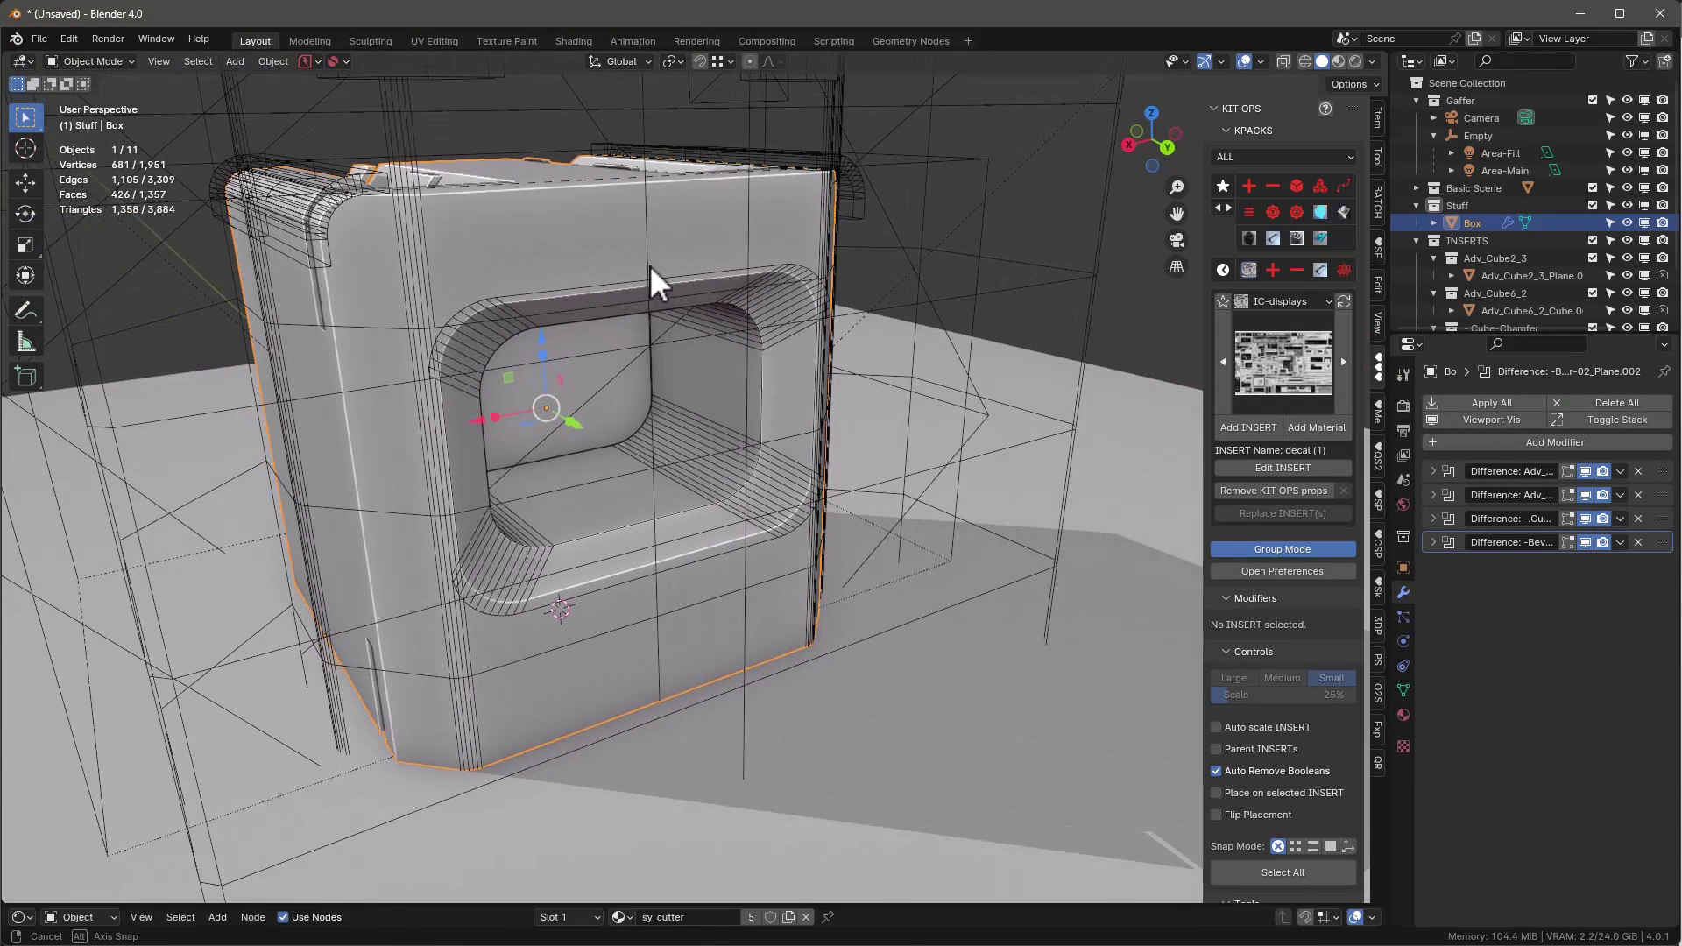
click(1495, 419)
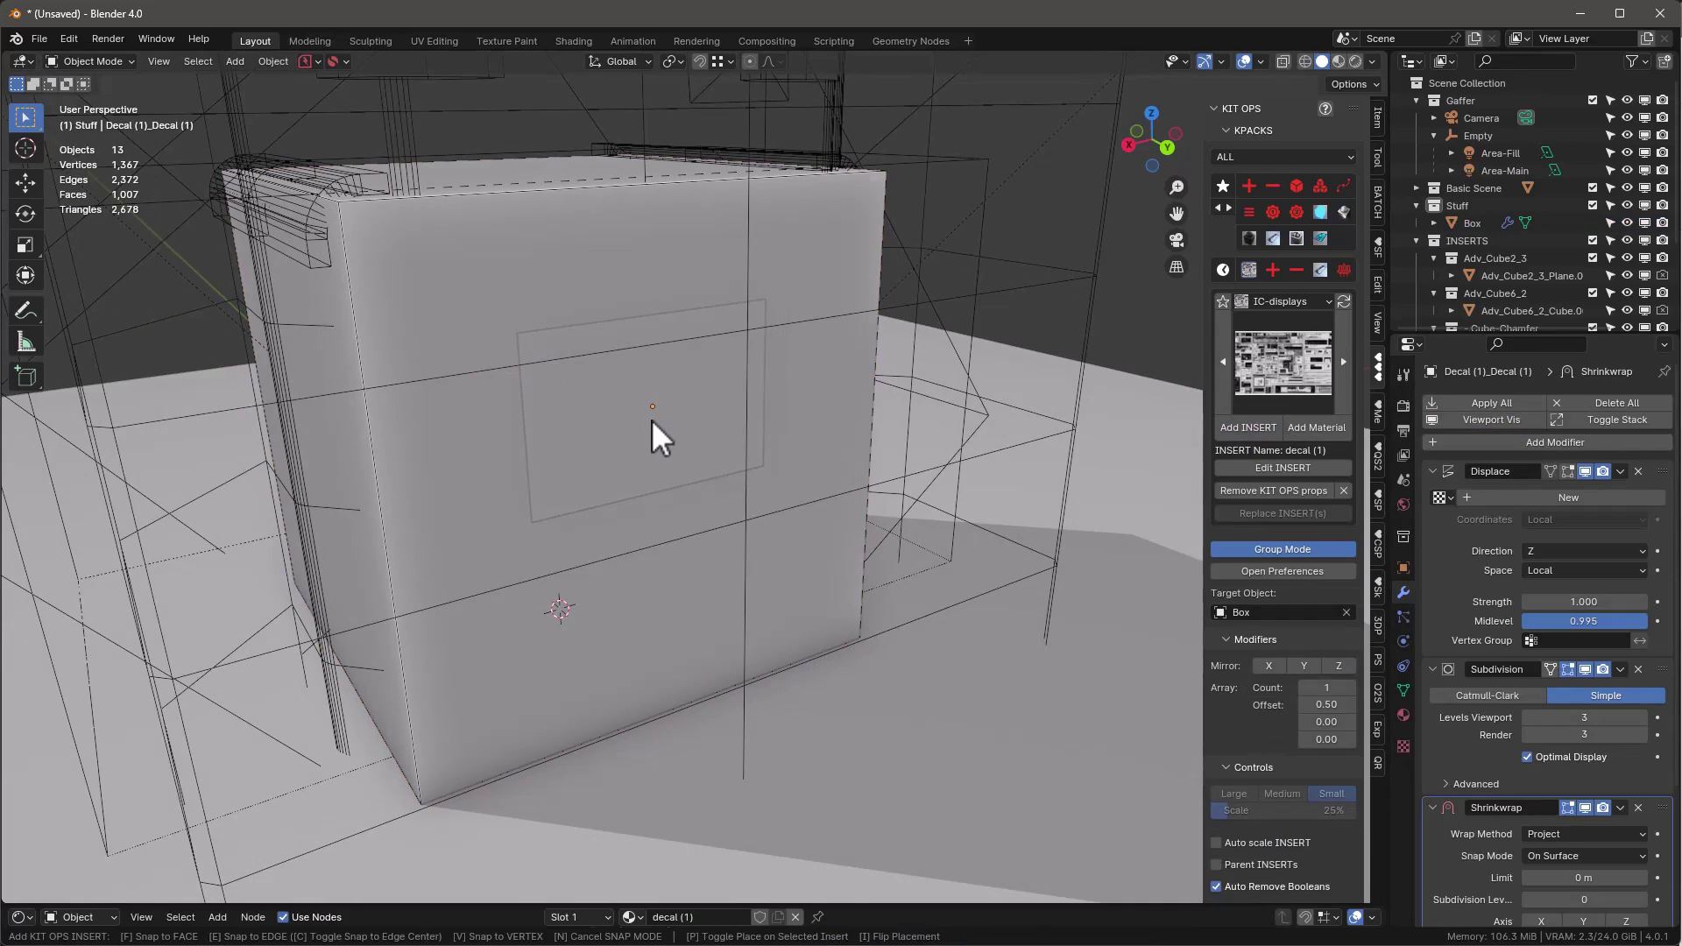
key(f)
ctrl+scroll(654, 418, up, 4)
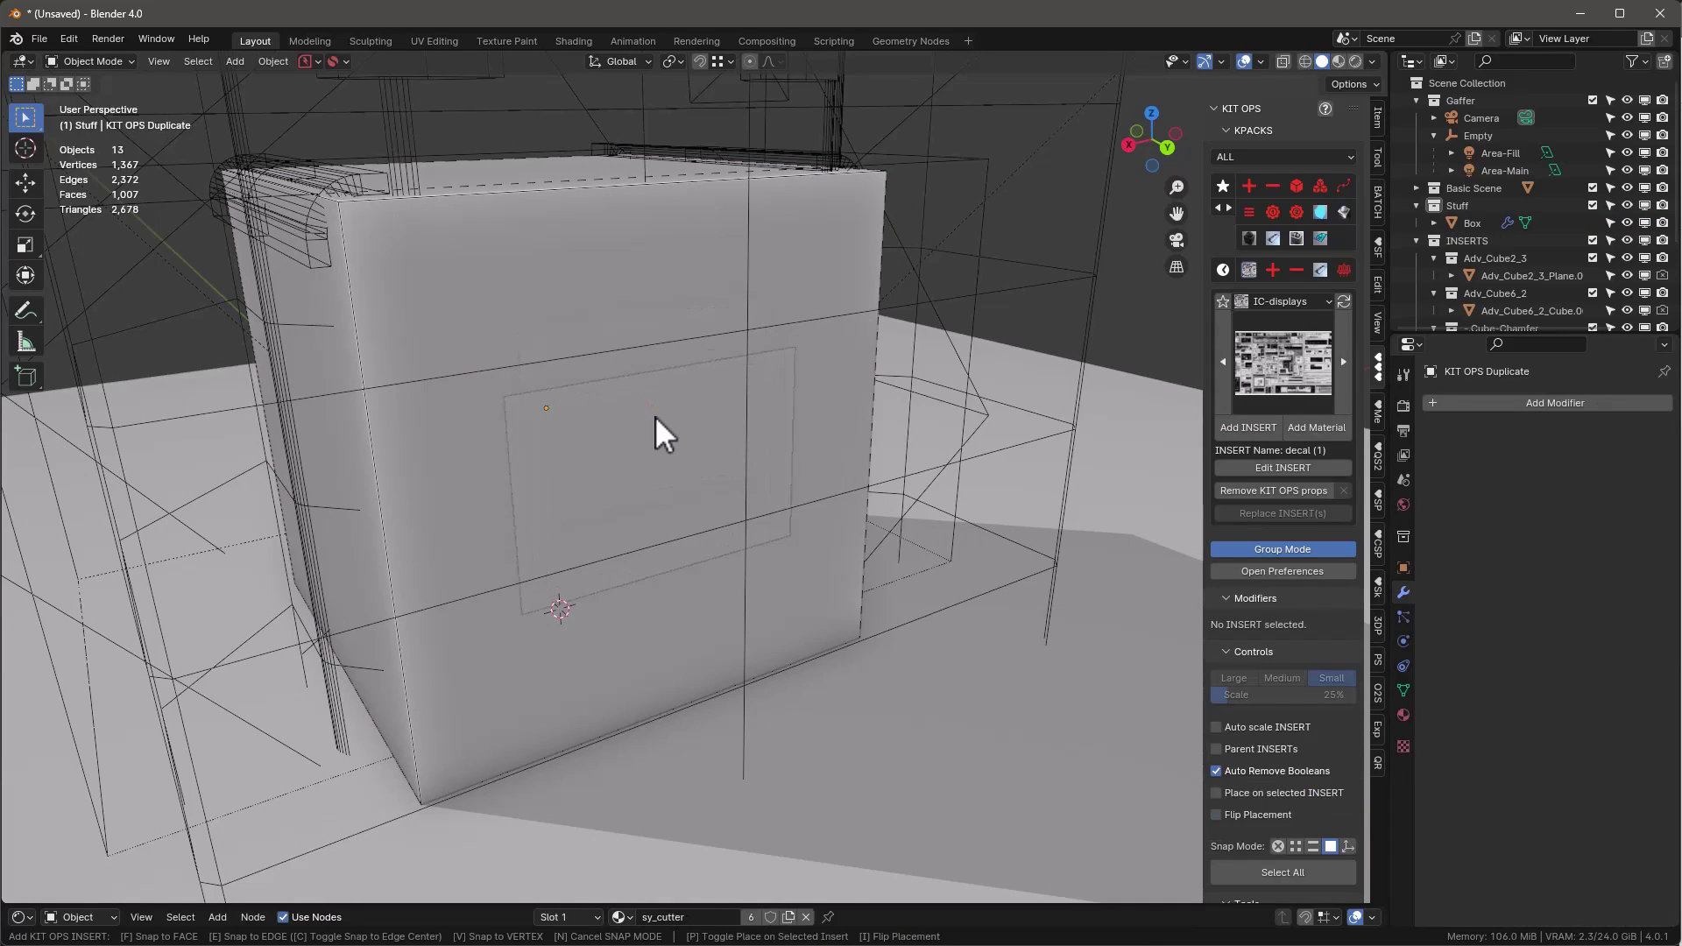
click(656, 417)
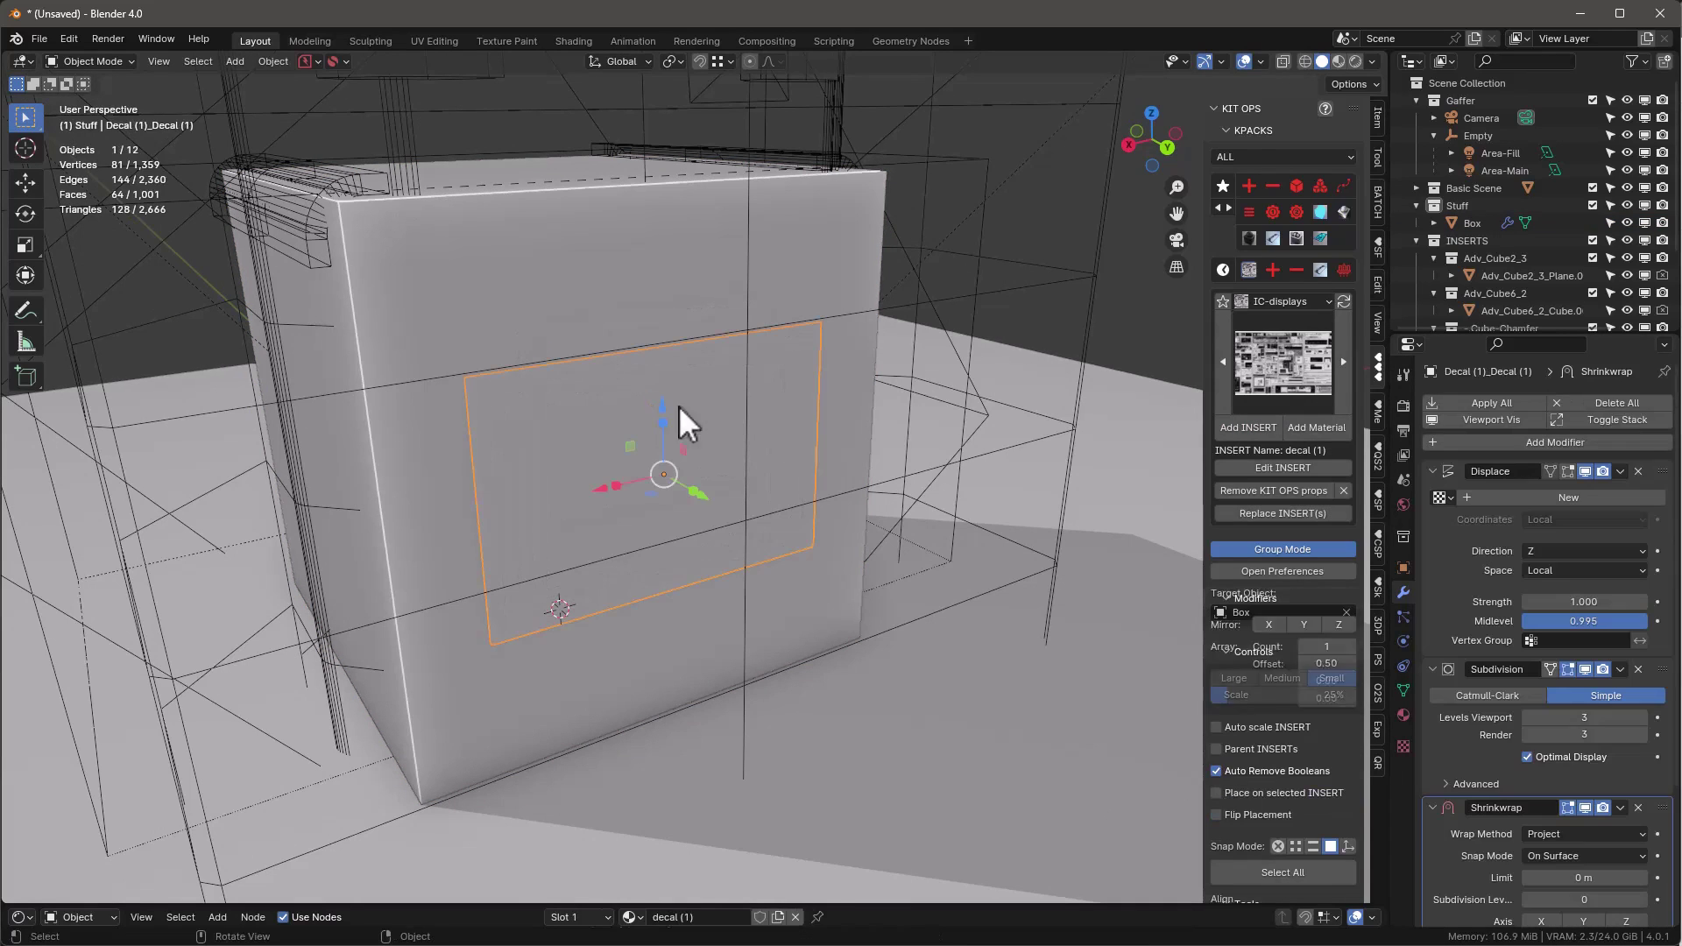
Switch the viewport to Material Preview shading and show the box's modifiers again
click(1337, 60)
scroll(669, 508, up, 3)
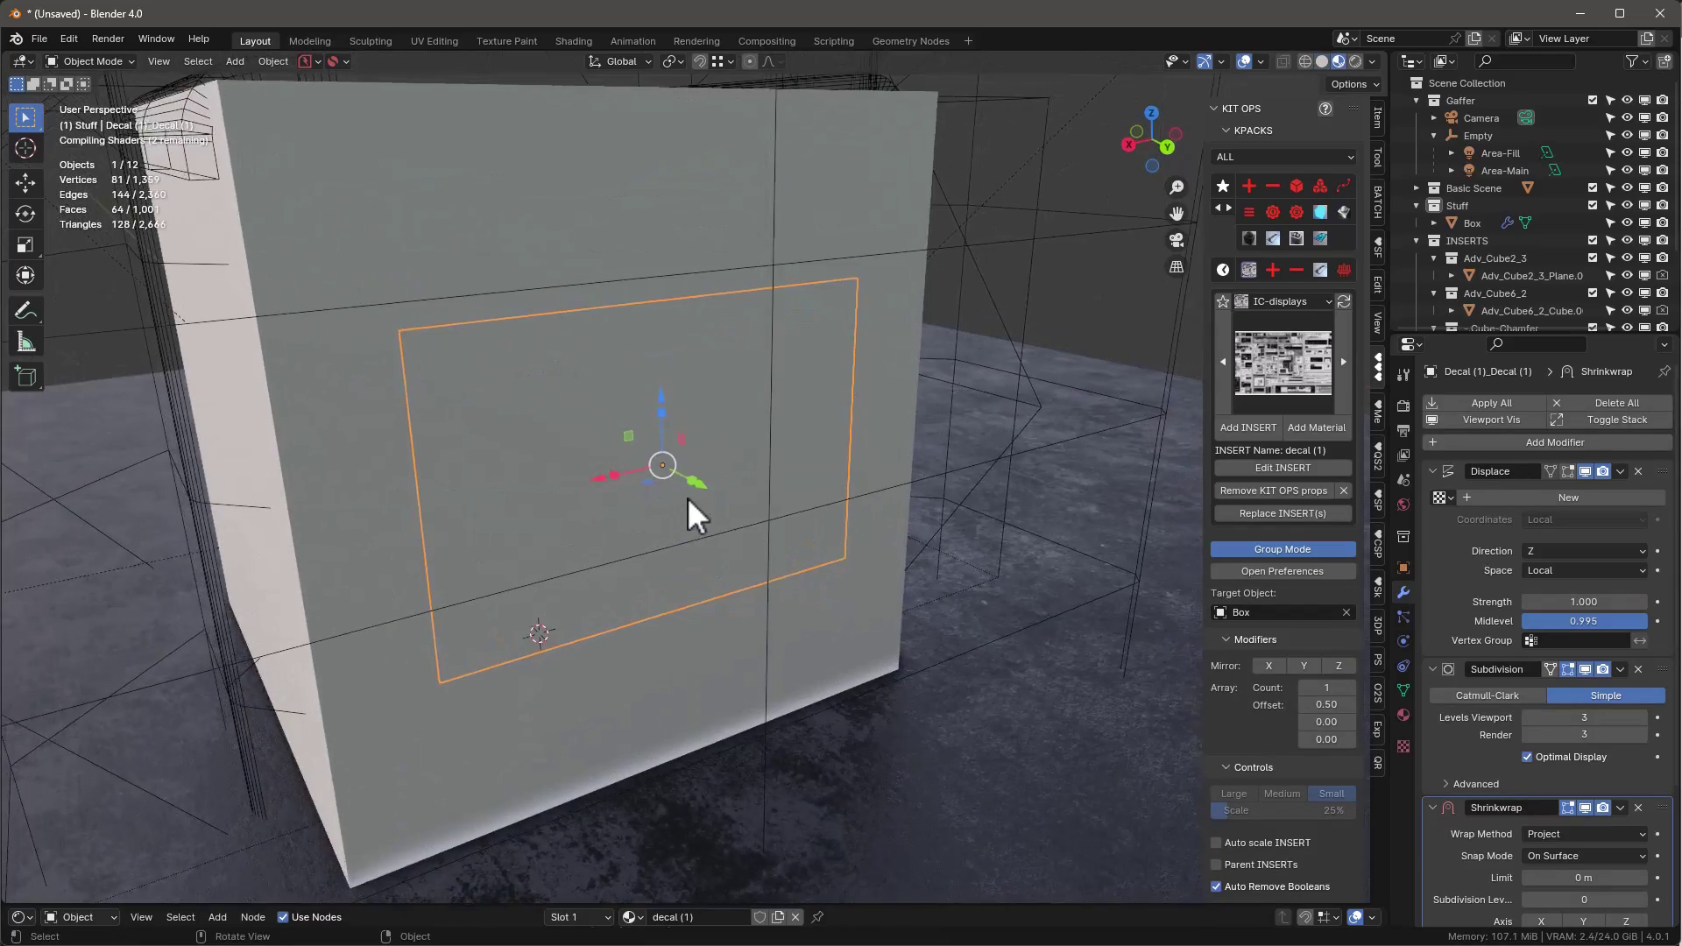
scroll(692, 492, down, 2)
scroll(697, 487, down, 3)
middle_drag(697, 487, 779, 514)
scroll(687, 501, up, 4)
scroll(762, 473, down, 2)
click(717, 263)
click(1495, 418)
Select the display decal and raise it along Z so it covers the front opening
click(822, 375)
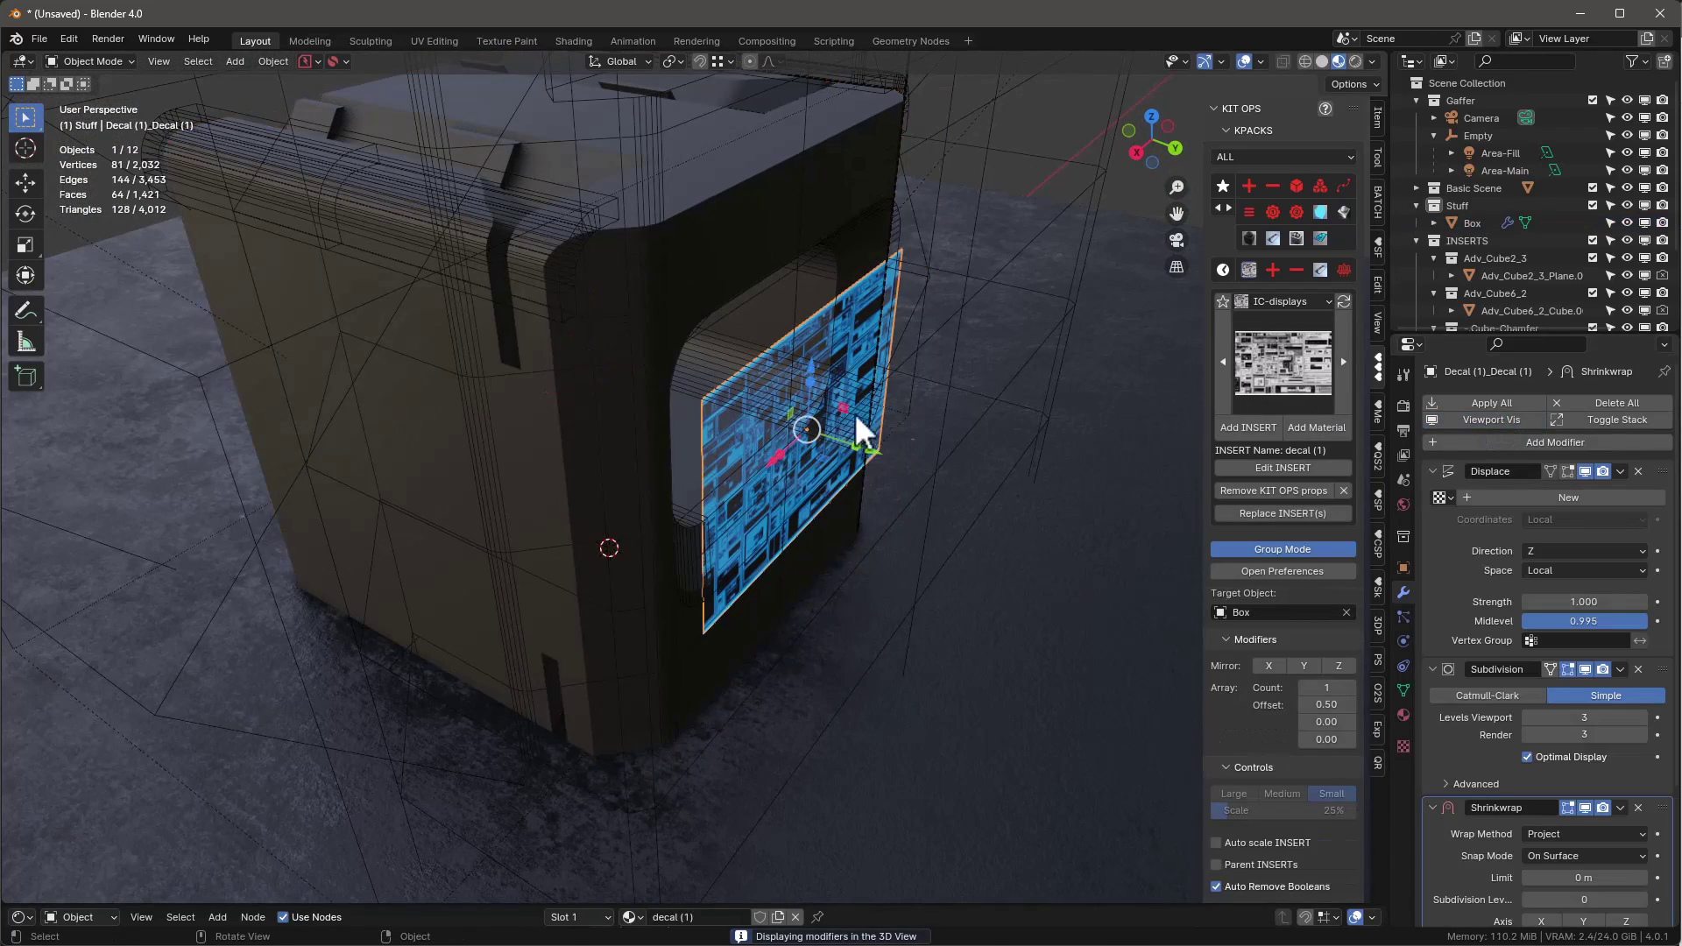
key(KP_Decimal)
middle_drag(683, 293, 832, 385)
drag(806, 354, 806, 312)
middle_drag(807, 312, 868, 352)
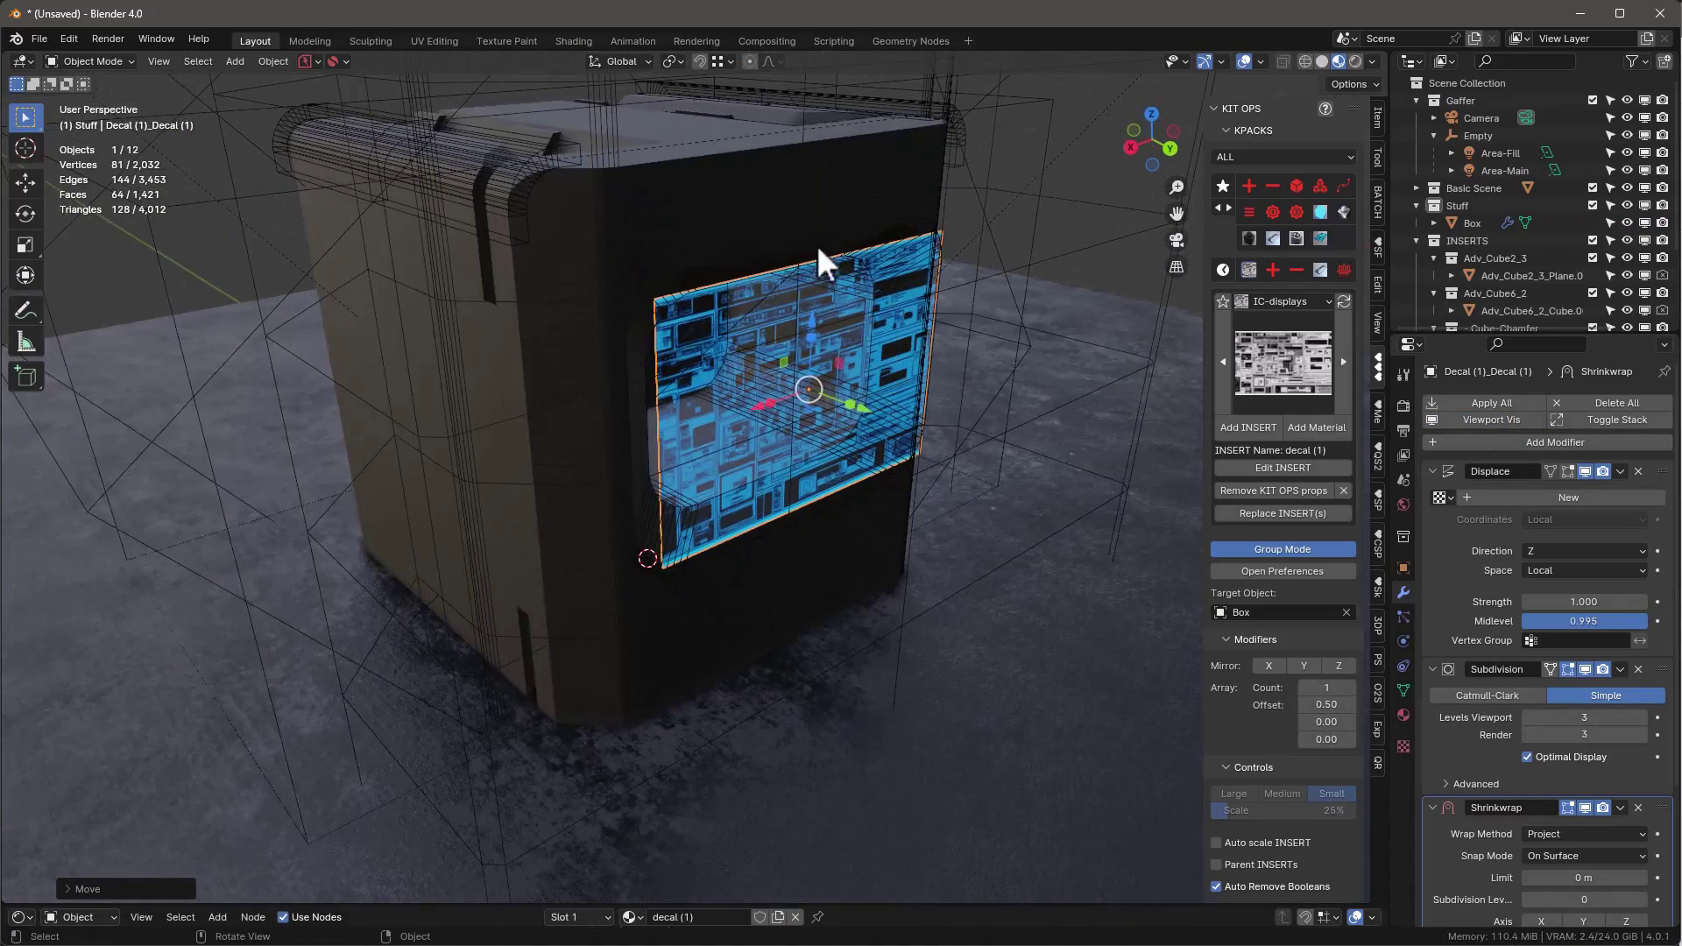
Add a mesh plane and raise it along Z to the height of the front opening
click(739, 221)
mouse_move(744, 225)
middle_down()
mouse_move(683, 186)
mouse_move(718, 219)
middle_up()
key(shift+a)
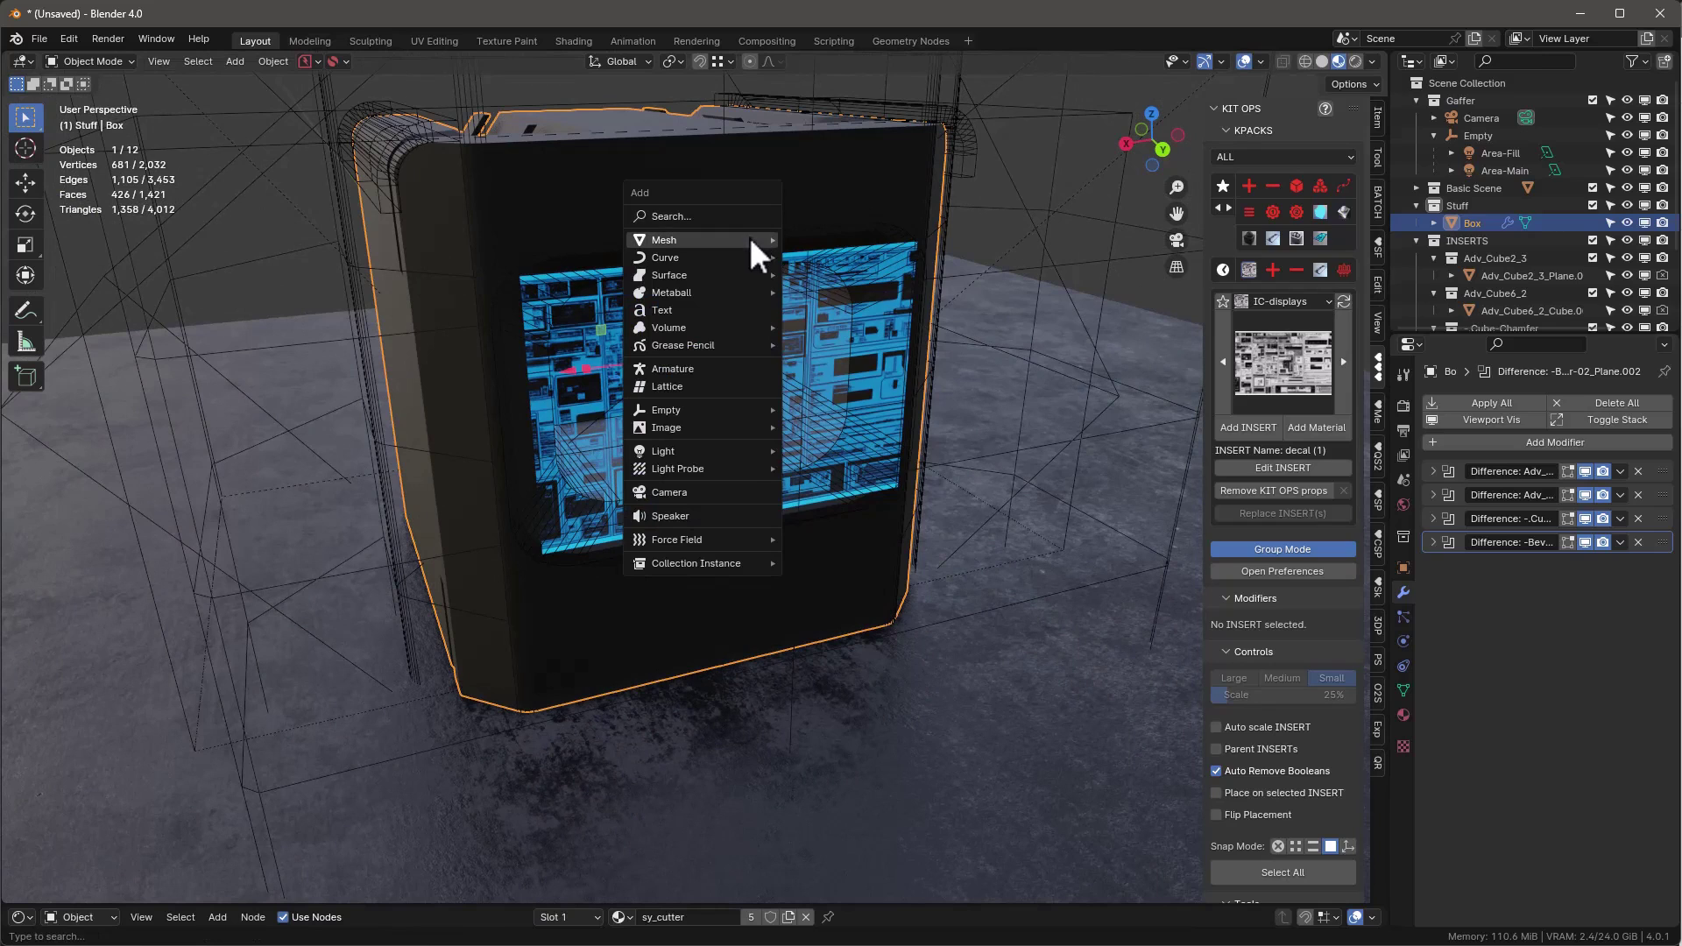
mouse_move(750, 239)
click(855, 245)
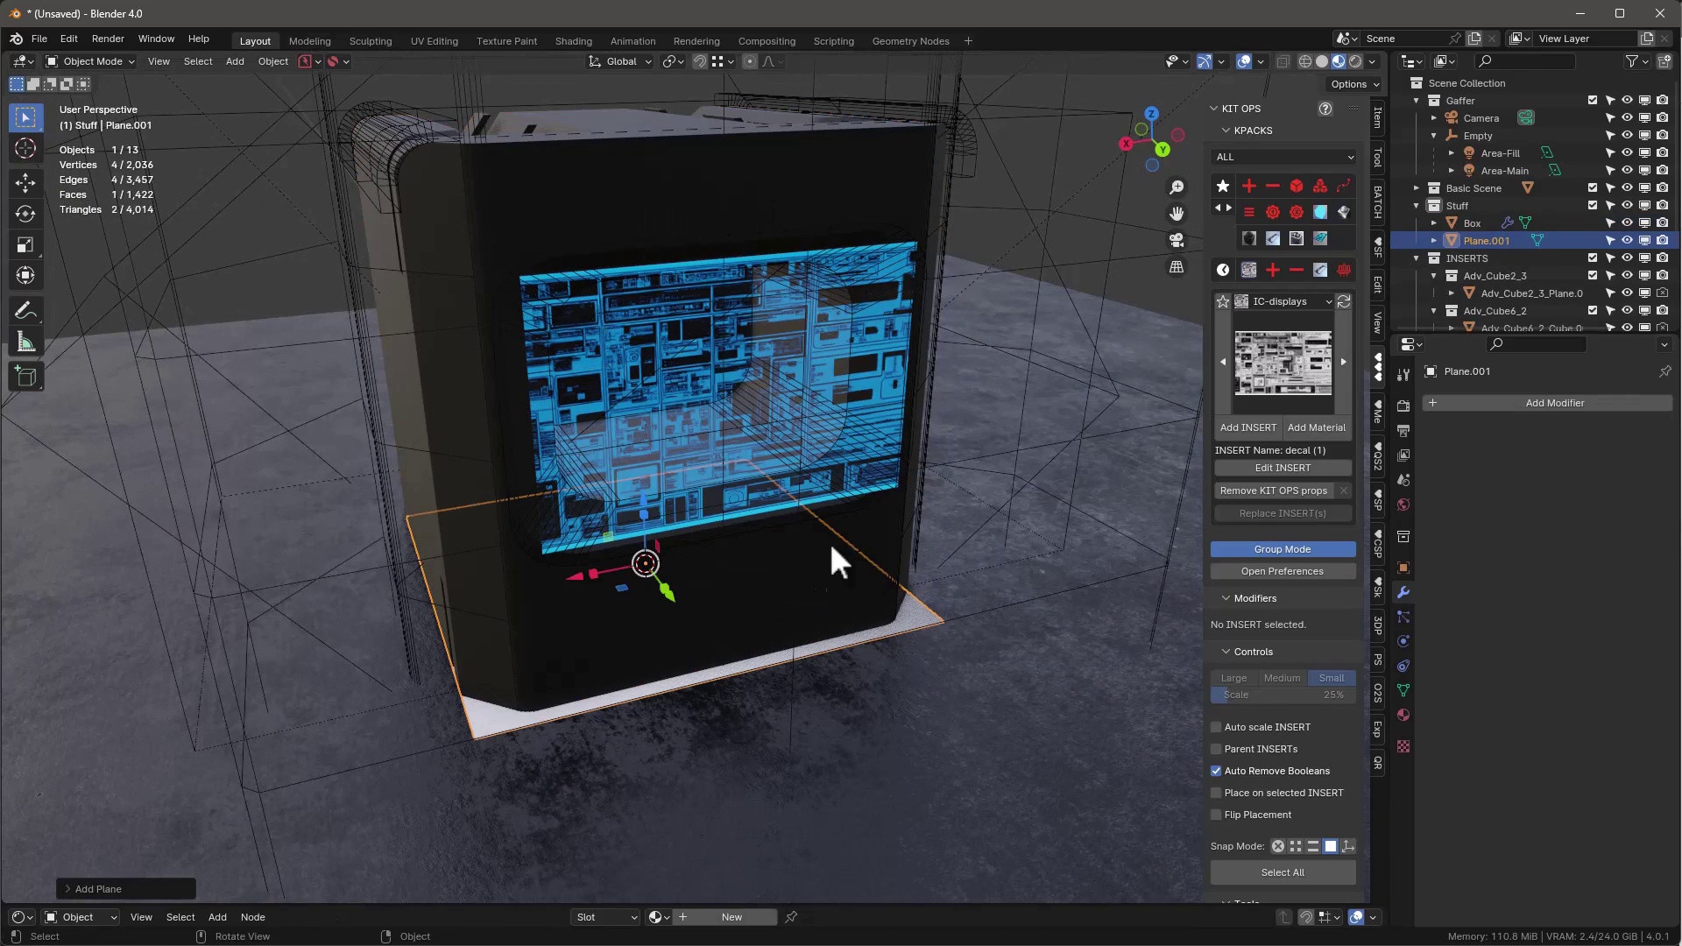
key(g)
key(z)
click(640, 299)
Rotate the plane 90° about X and move it along Y into the front opening behind the decal
text(r)
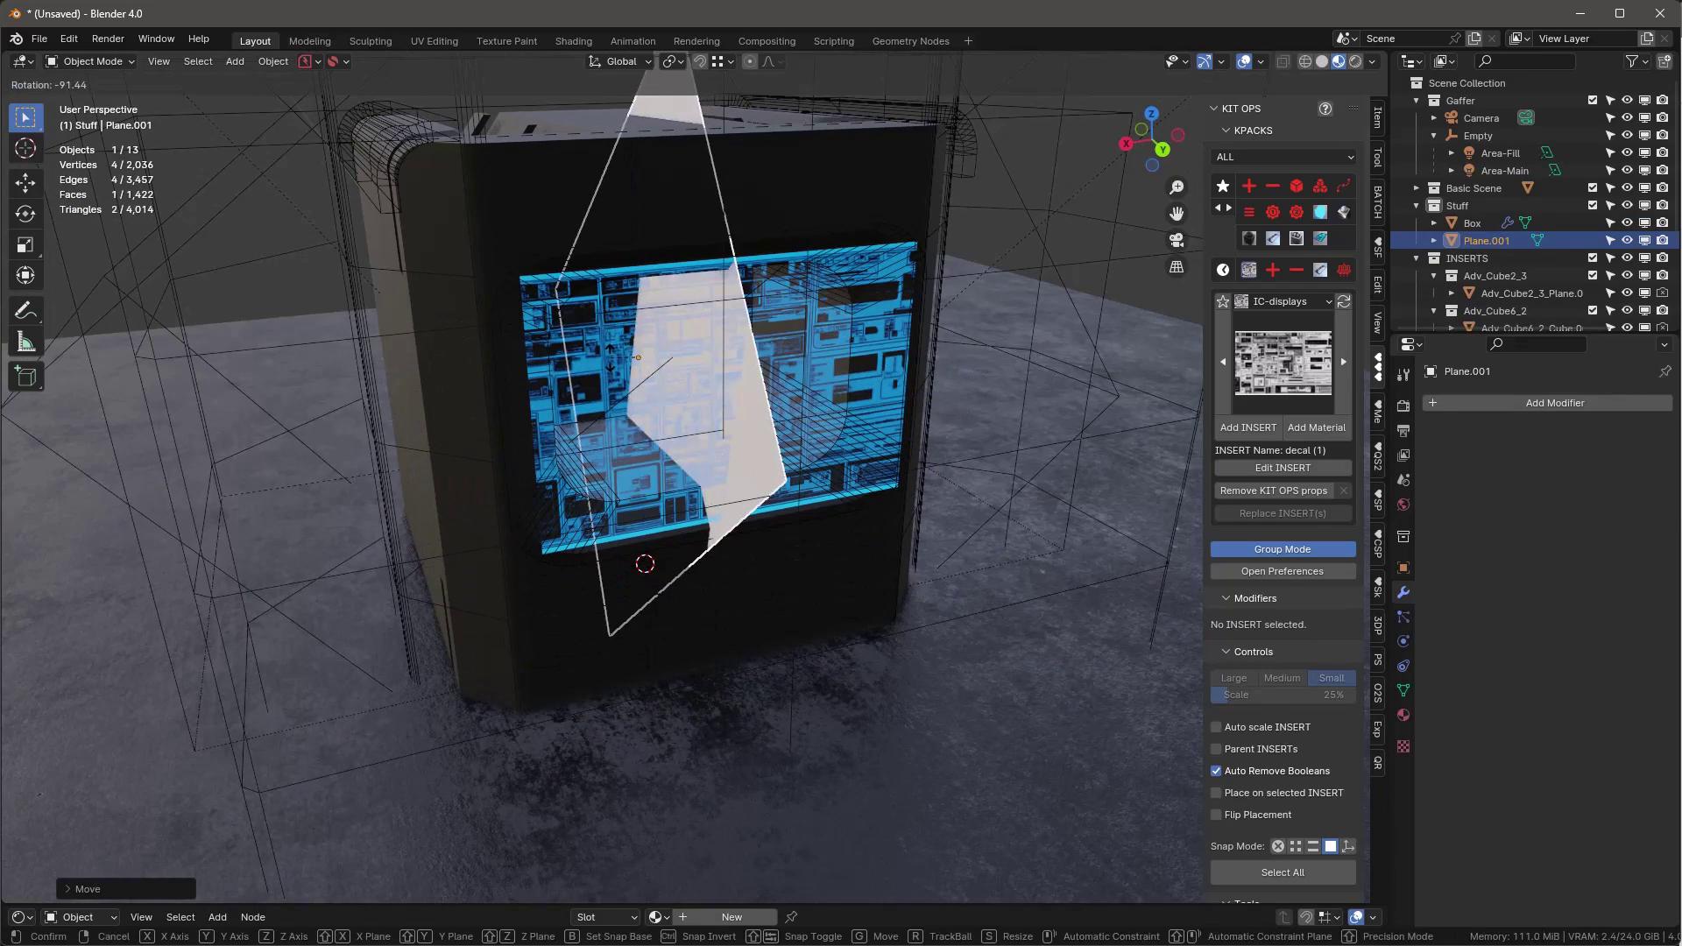
text(x90)
key(Return)
middle_drag(610, 357, 734, 356)
drag(691, 389, 696, 385)
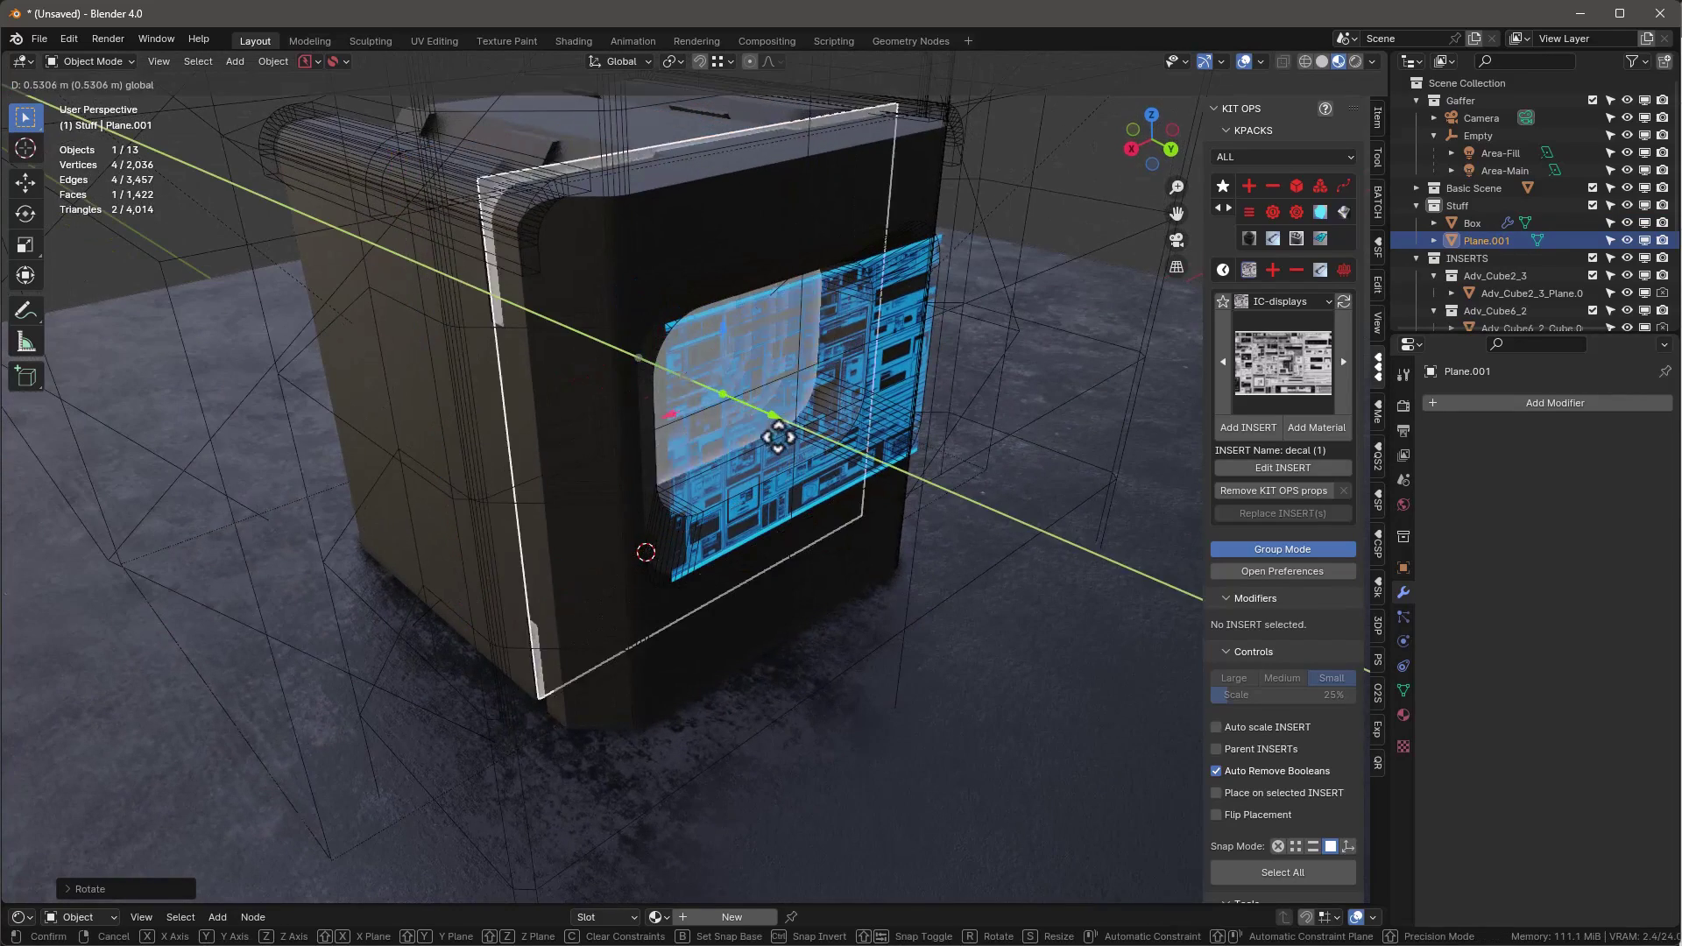
click(758, 375)
Scale the plane down along Z so it is only slightly taller than the front opening
key(s)
key(z)
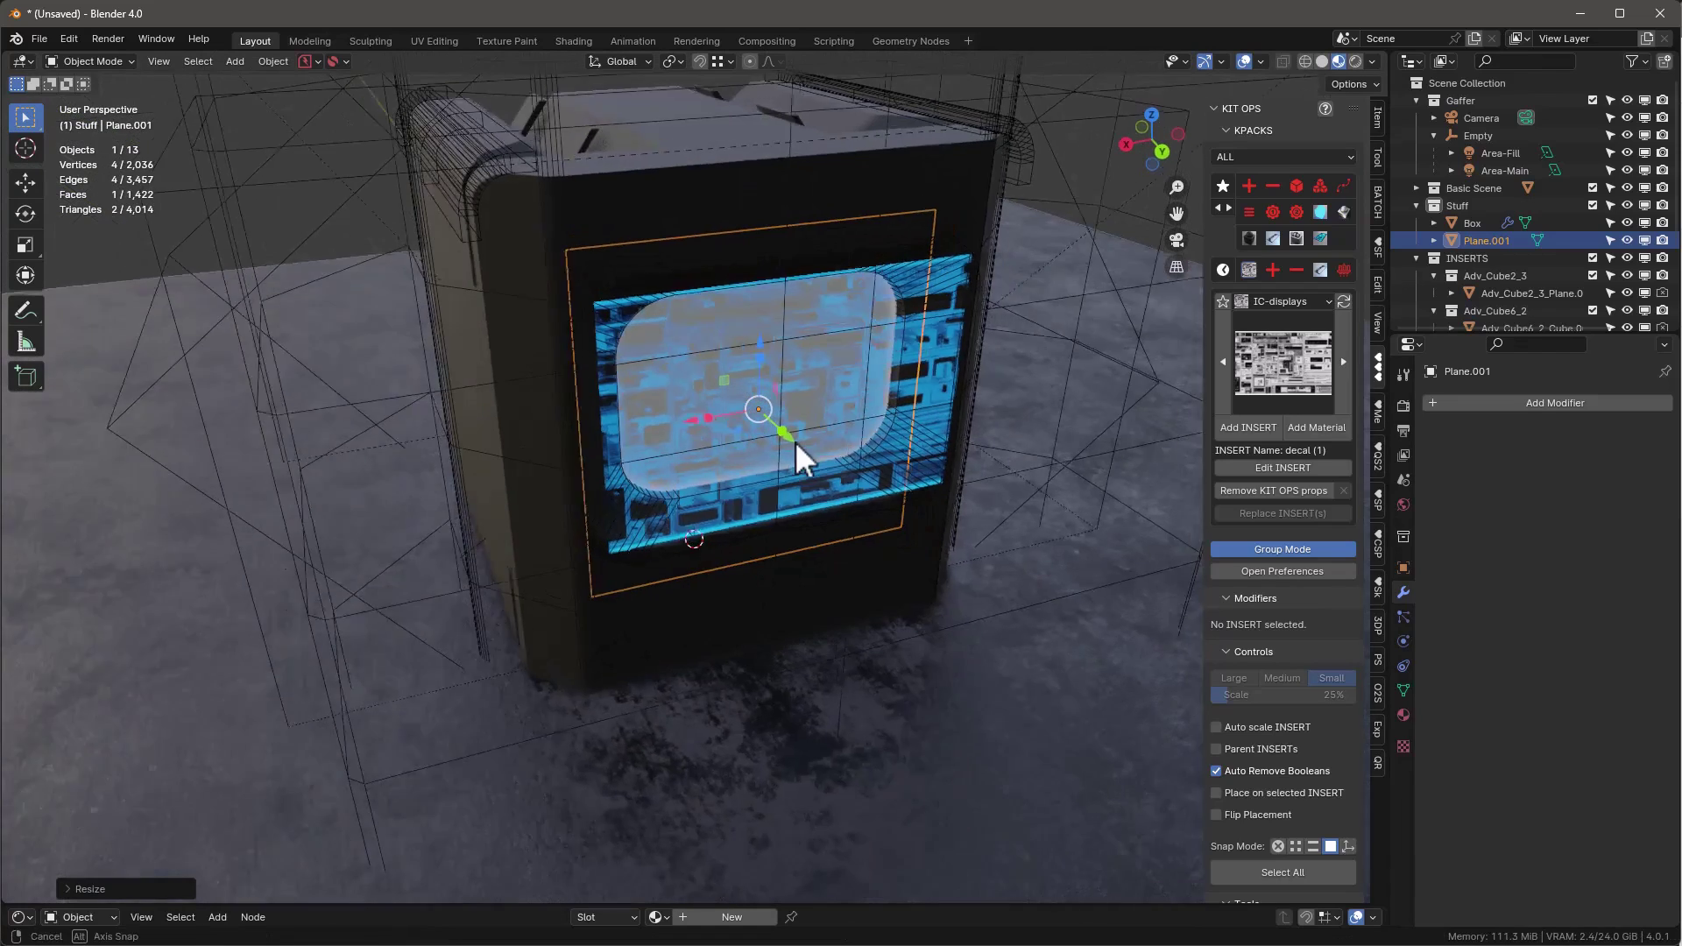
middle_drag(795, 441, 782, 439)
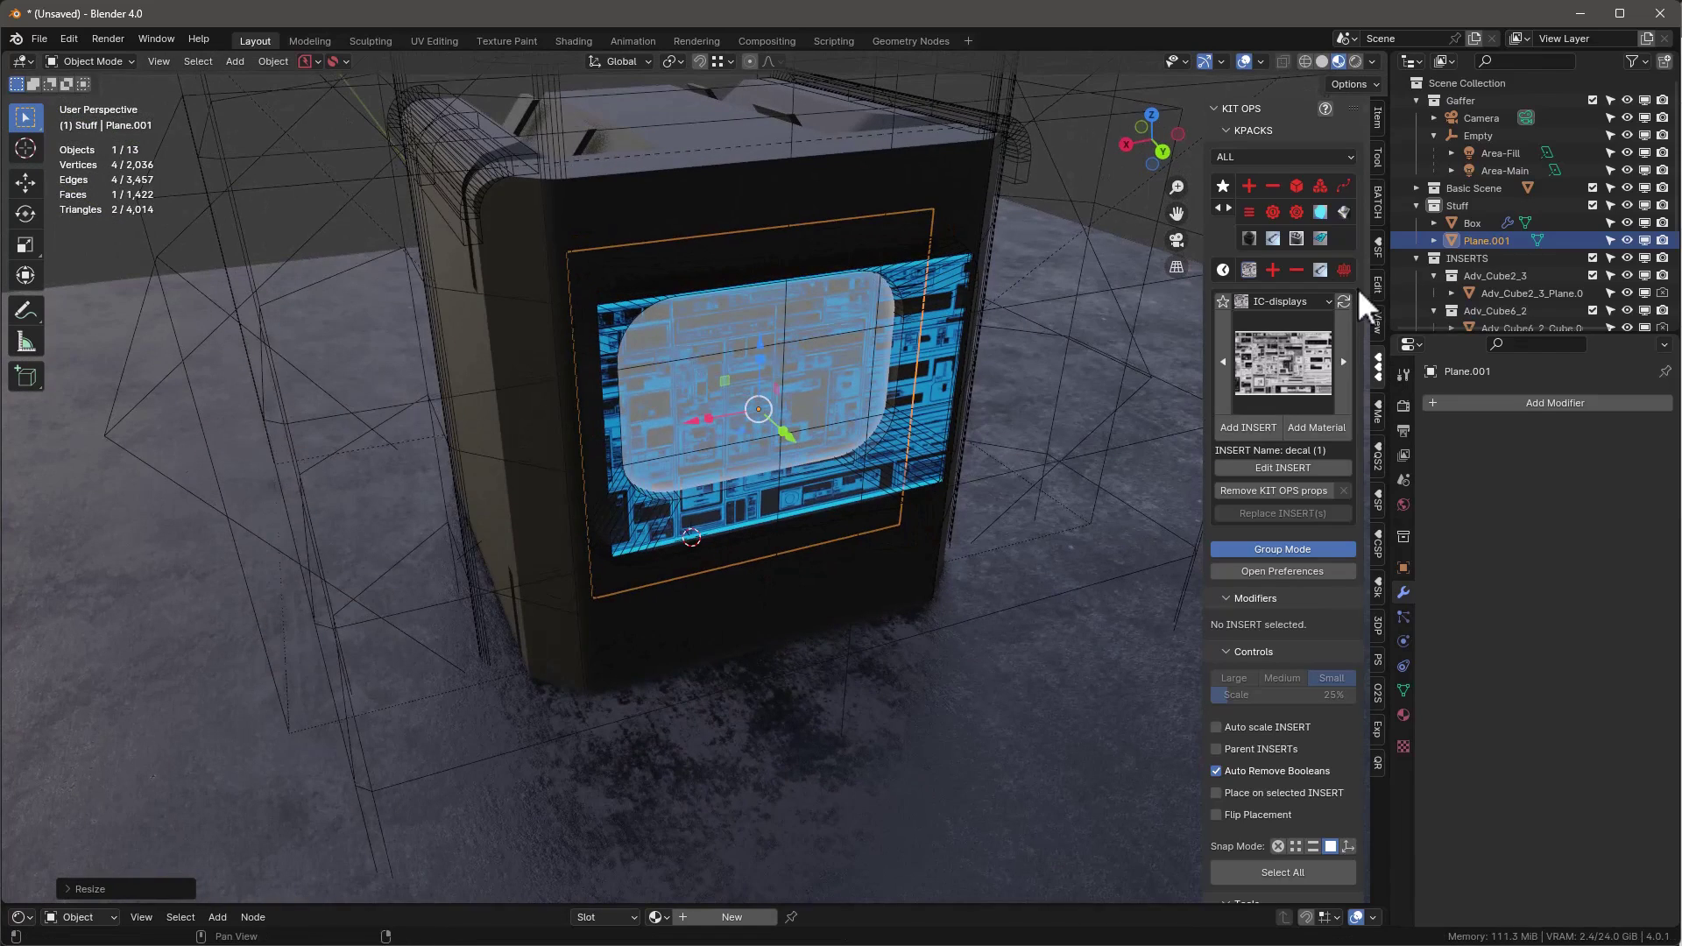
Add the red sy_red_5_emmisive material from the KO-Emissive KPACK to the plane
click(1324, 214)
click(1300, 349)
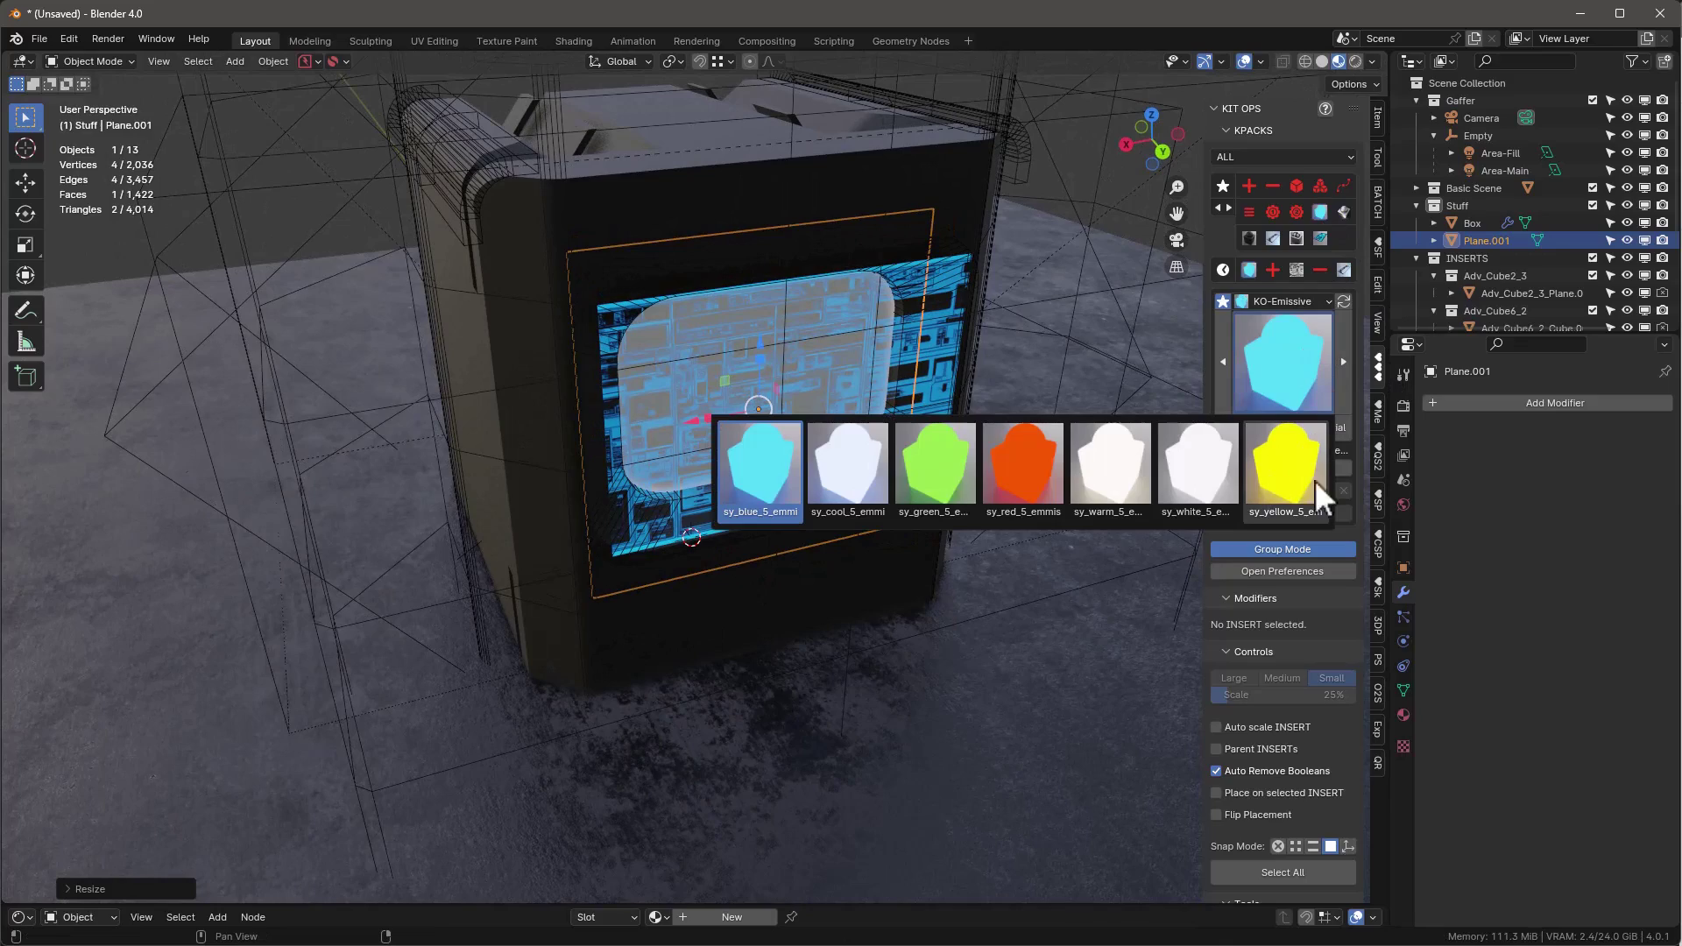
click(1033, 486)
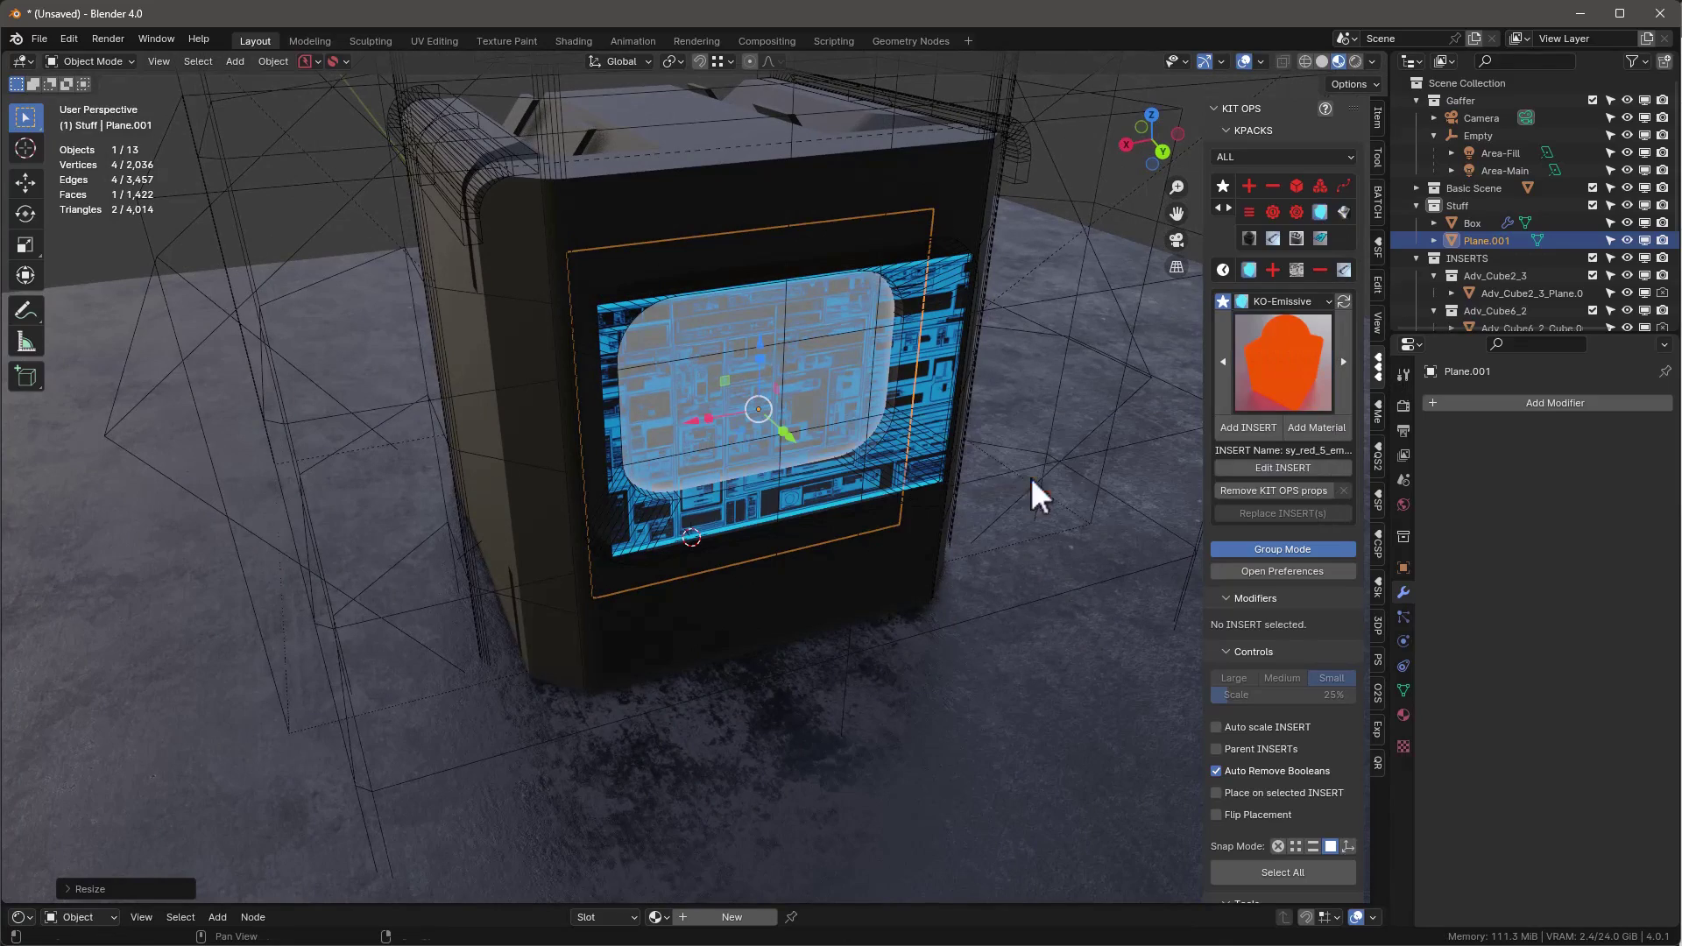
click(1330, 424)
middle_drag(832, 376, 867, 360)
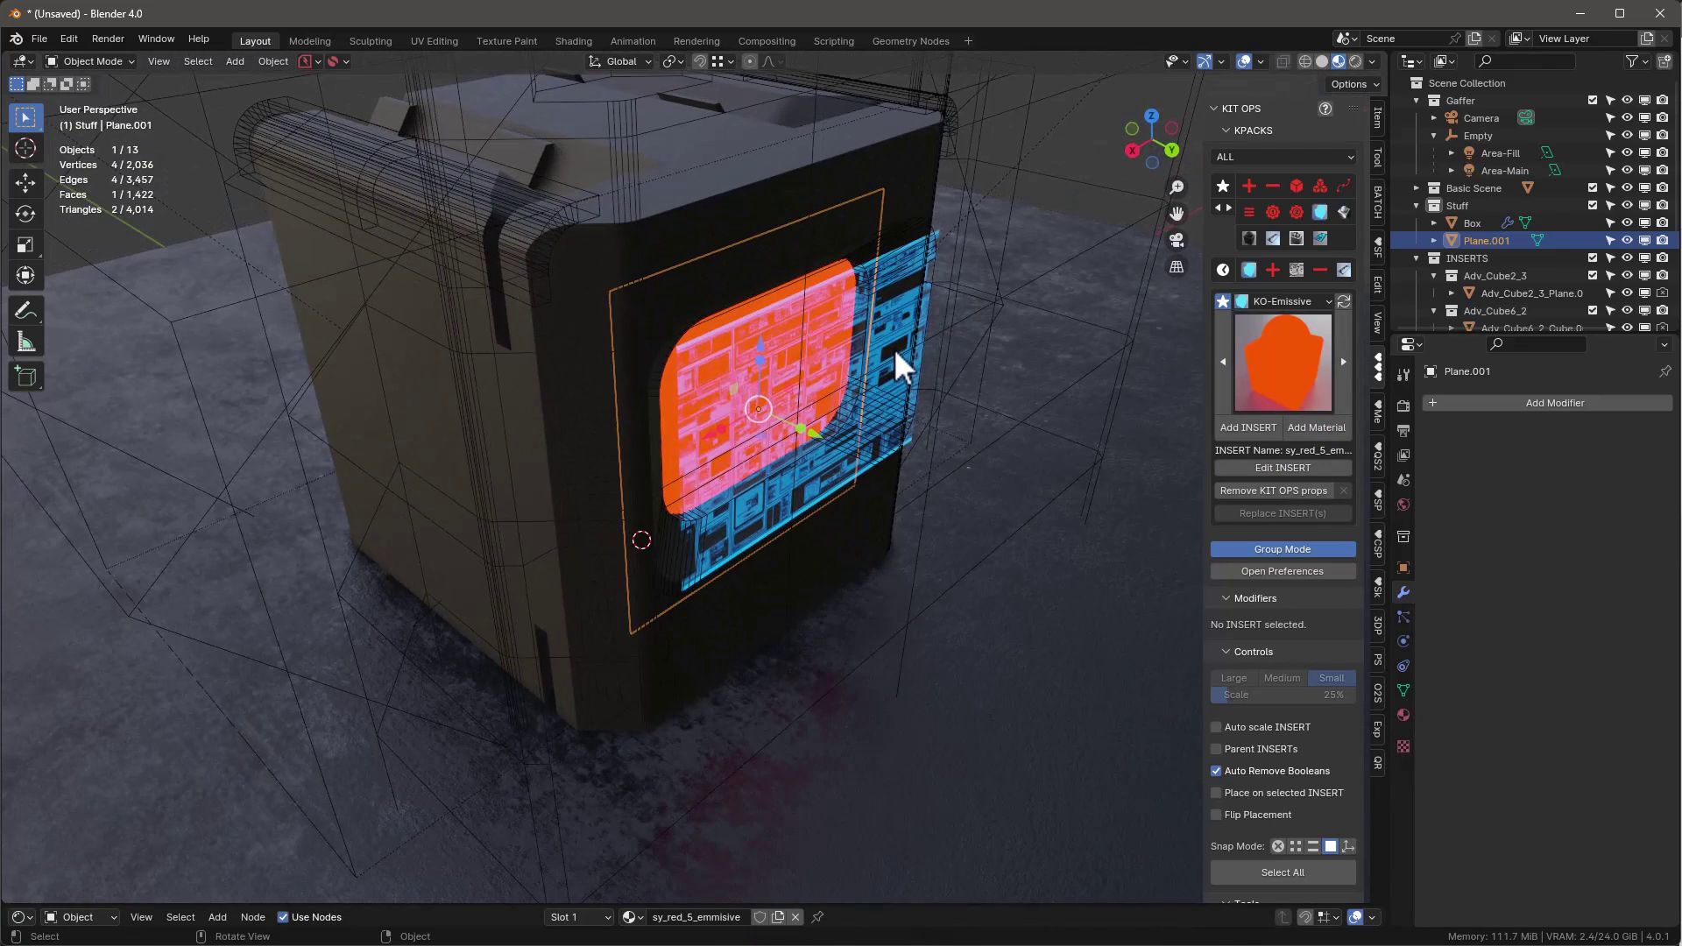
Move the display decal about -0.27 m along the global Y axis so it sits in front of the red backing plane
click(896, 338)
key(g)
key(y)
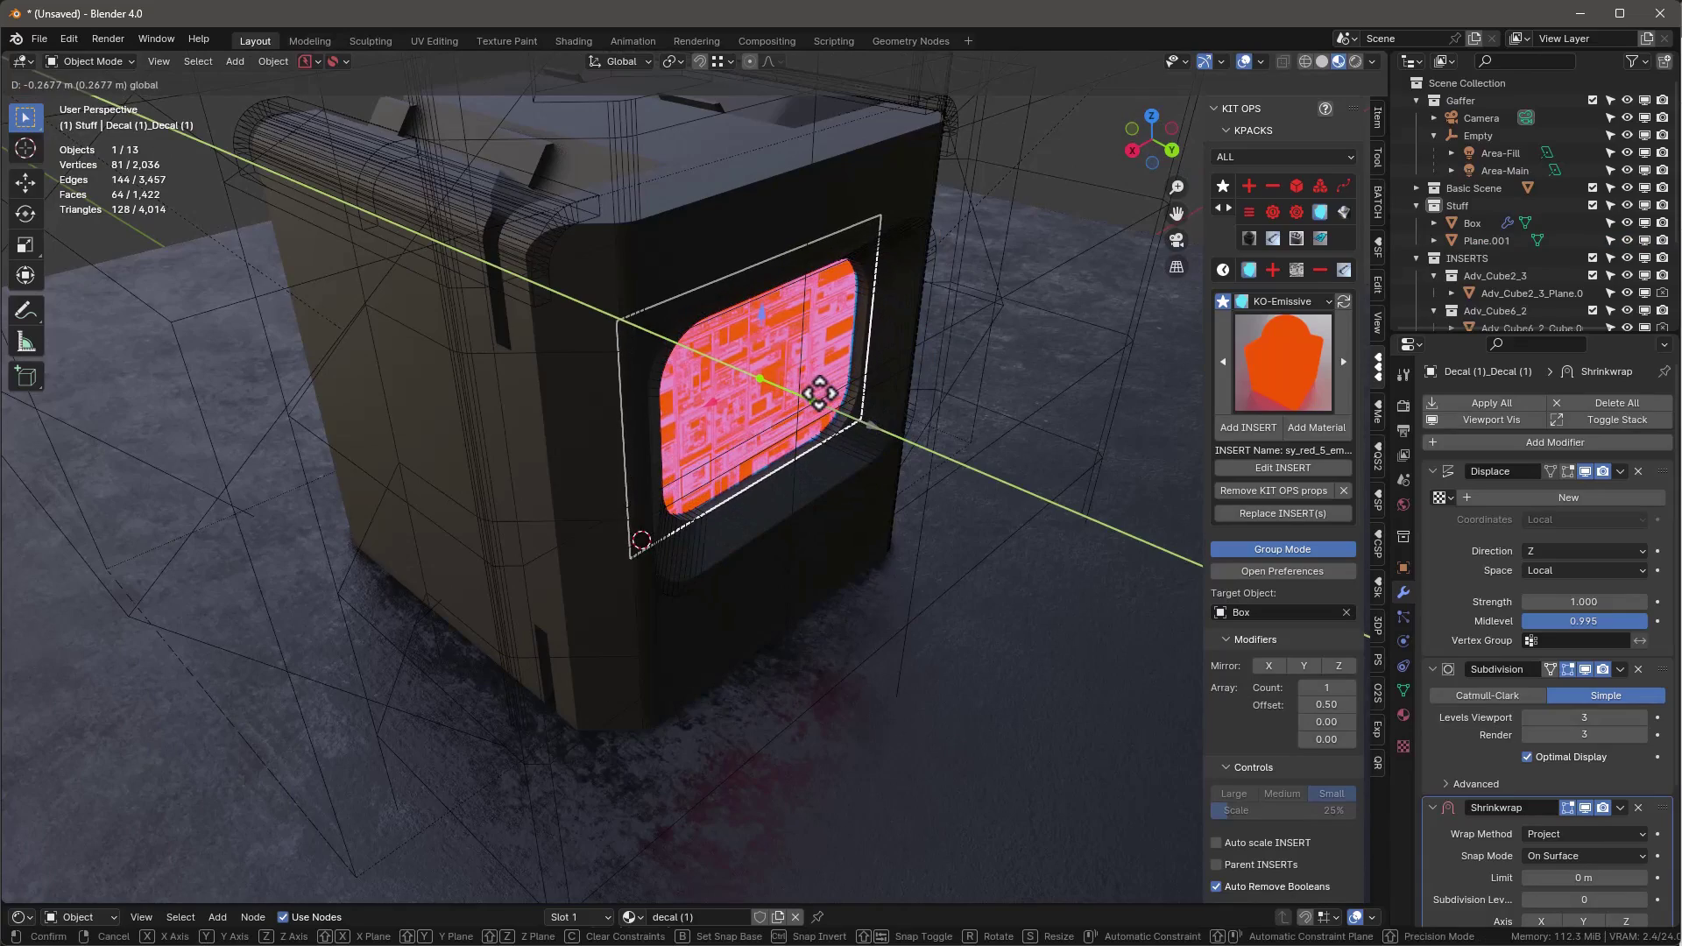
click(821, 401)
mouse_move(821, 401)
middle_down()
mouse_move(770, 364)
mouse_move(646, 385)
mouse_move(792, 406)
middle_up()
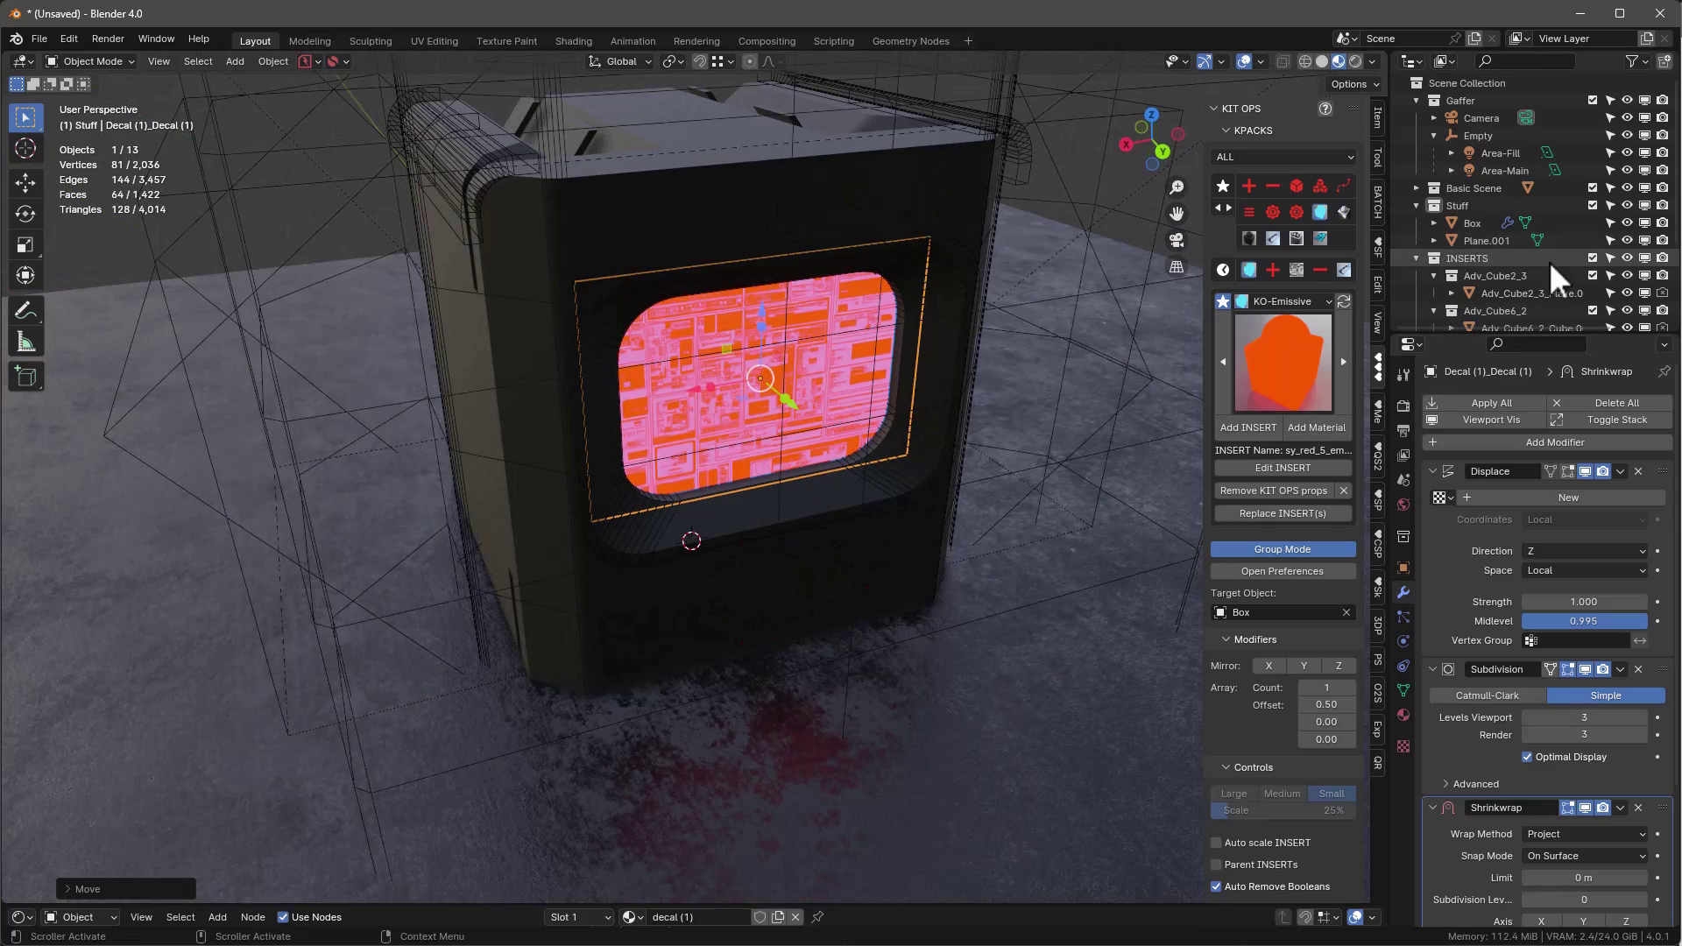
Select the red backing plane and set the base color of its sy_red_5_emmisive material to black in the shader nodes
click(1416, 205)
middle_drag(831, 361, 857, 377)
click(857, 378)
drag(958, 904, 956, 604)
scroll(613, 754, up, 7)
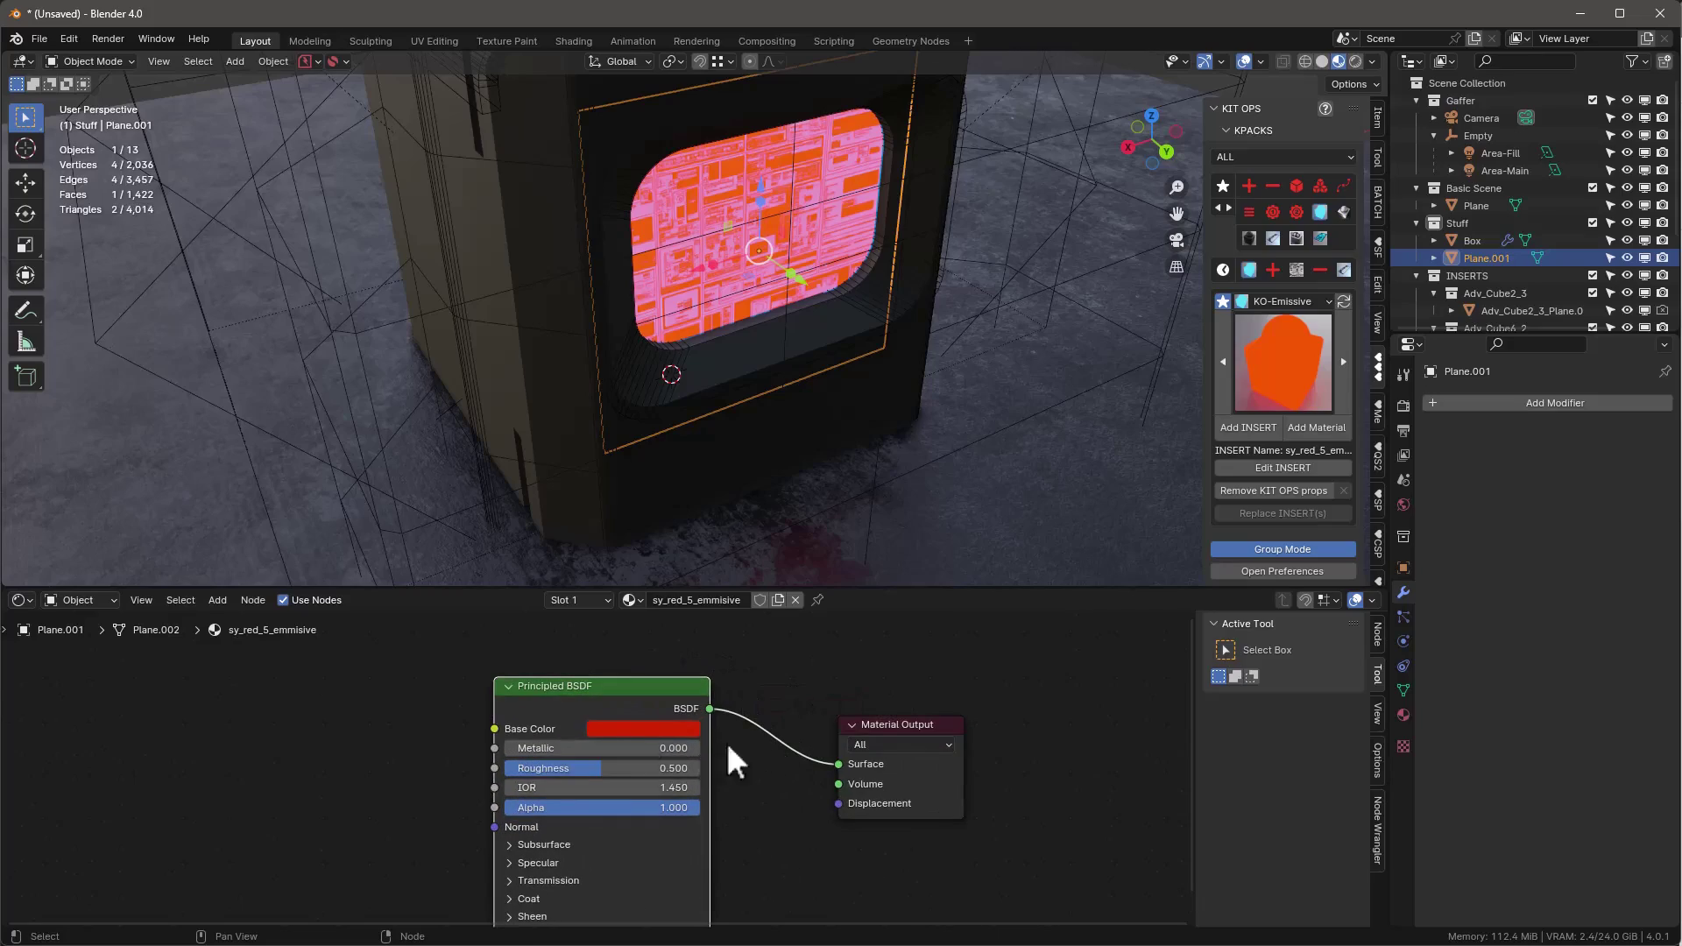
click(634, 729)
drag(766, 474, 768, 599)
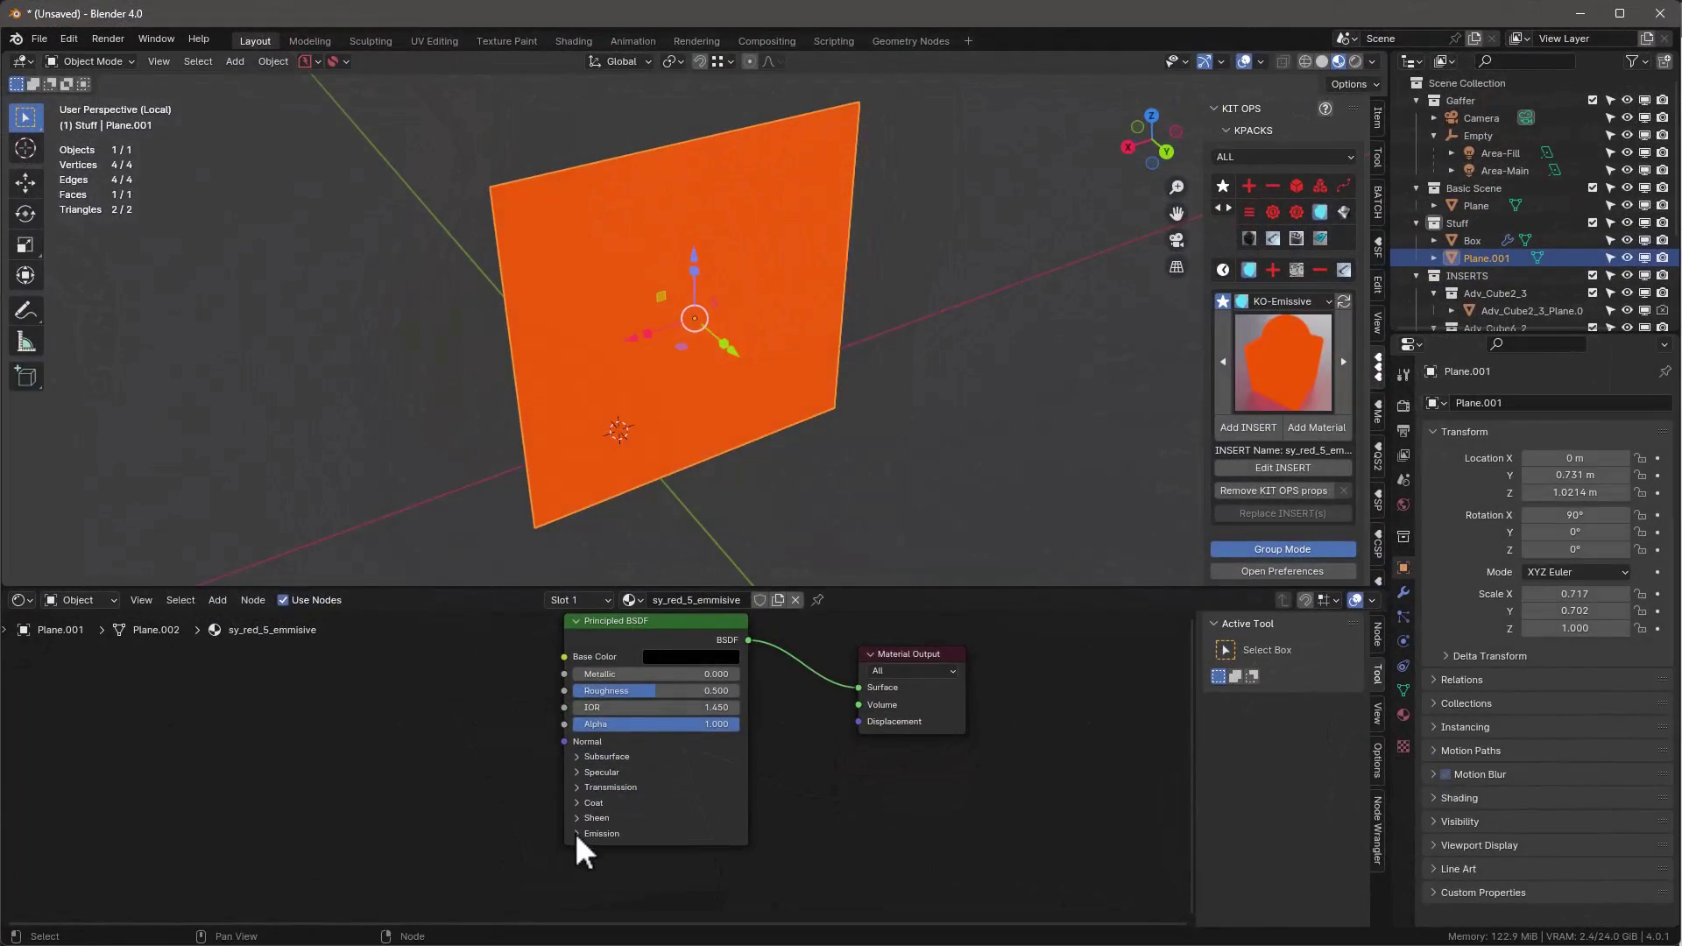
Set the backing plane material's emission color to black by lowering its value to 0, and bring the whole scene back into view
click(578, 834)
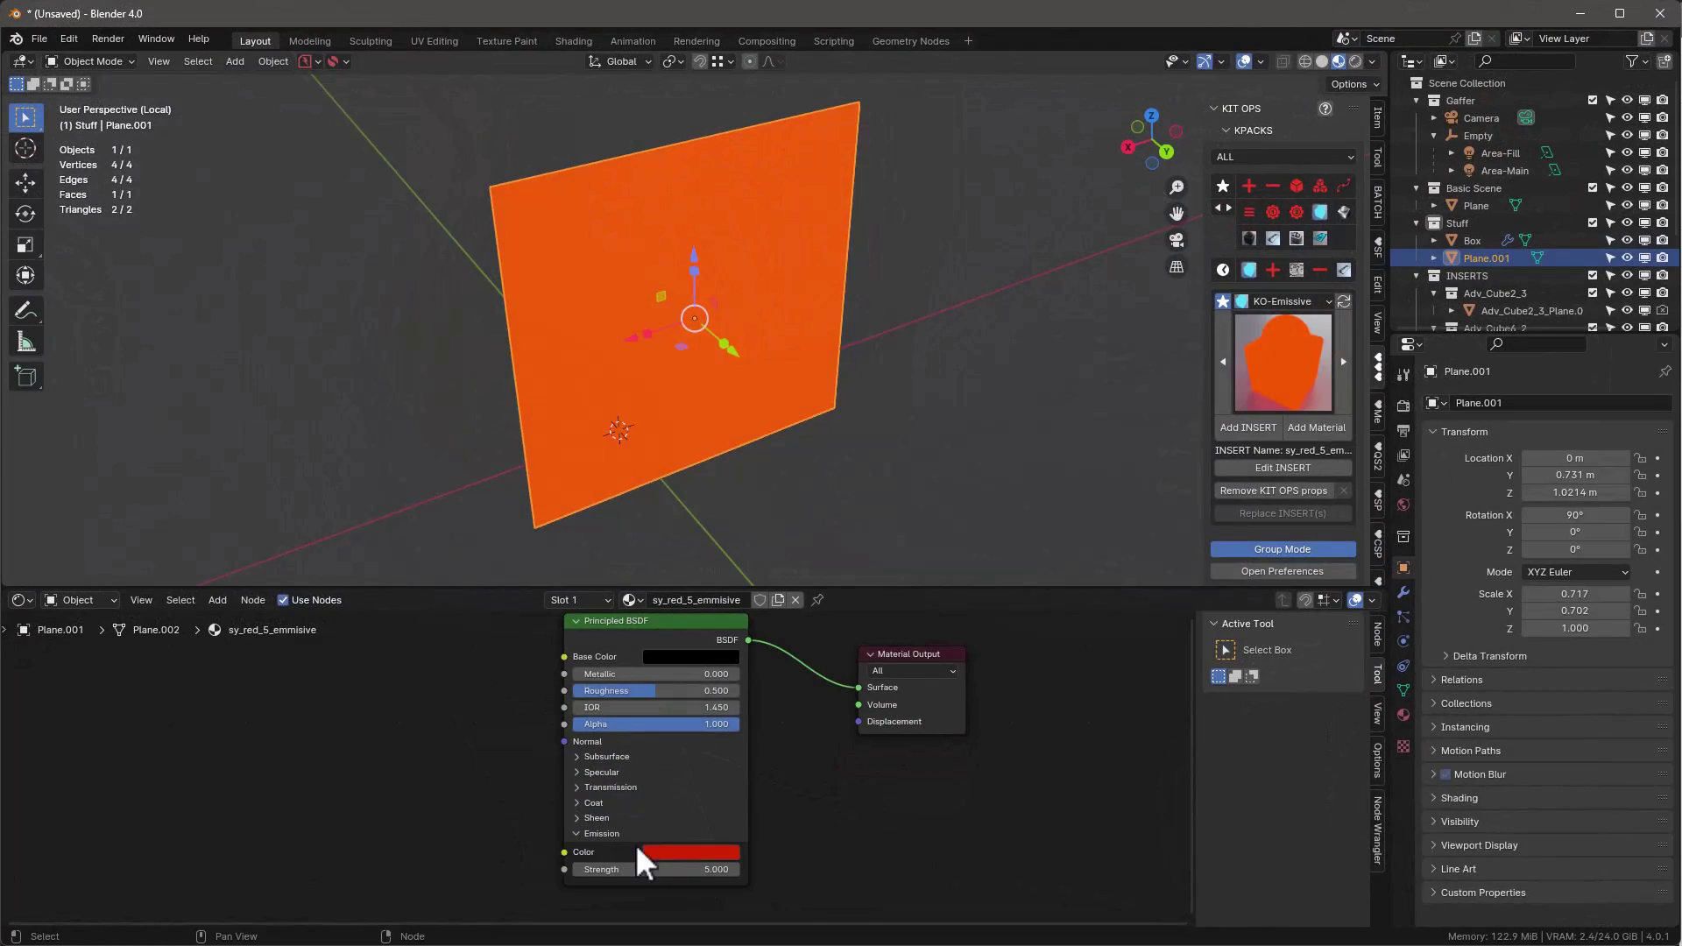
click(691, 853)
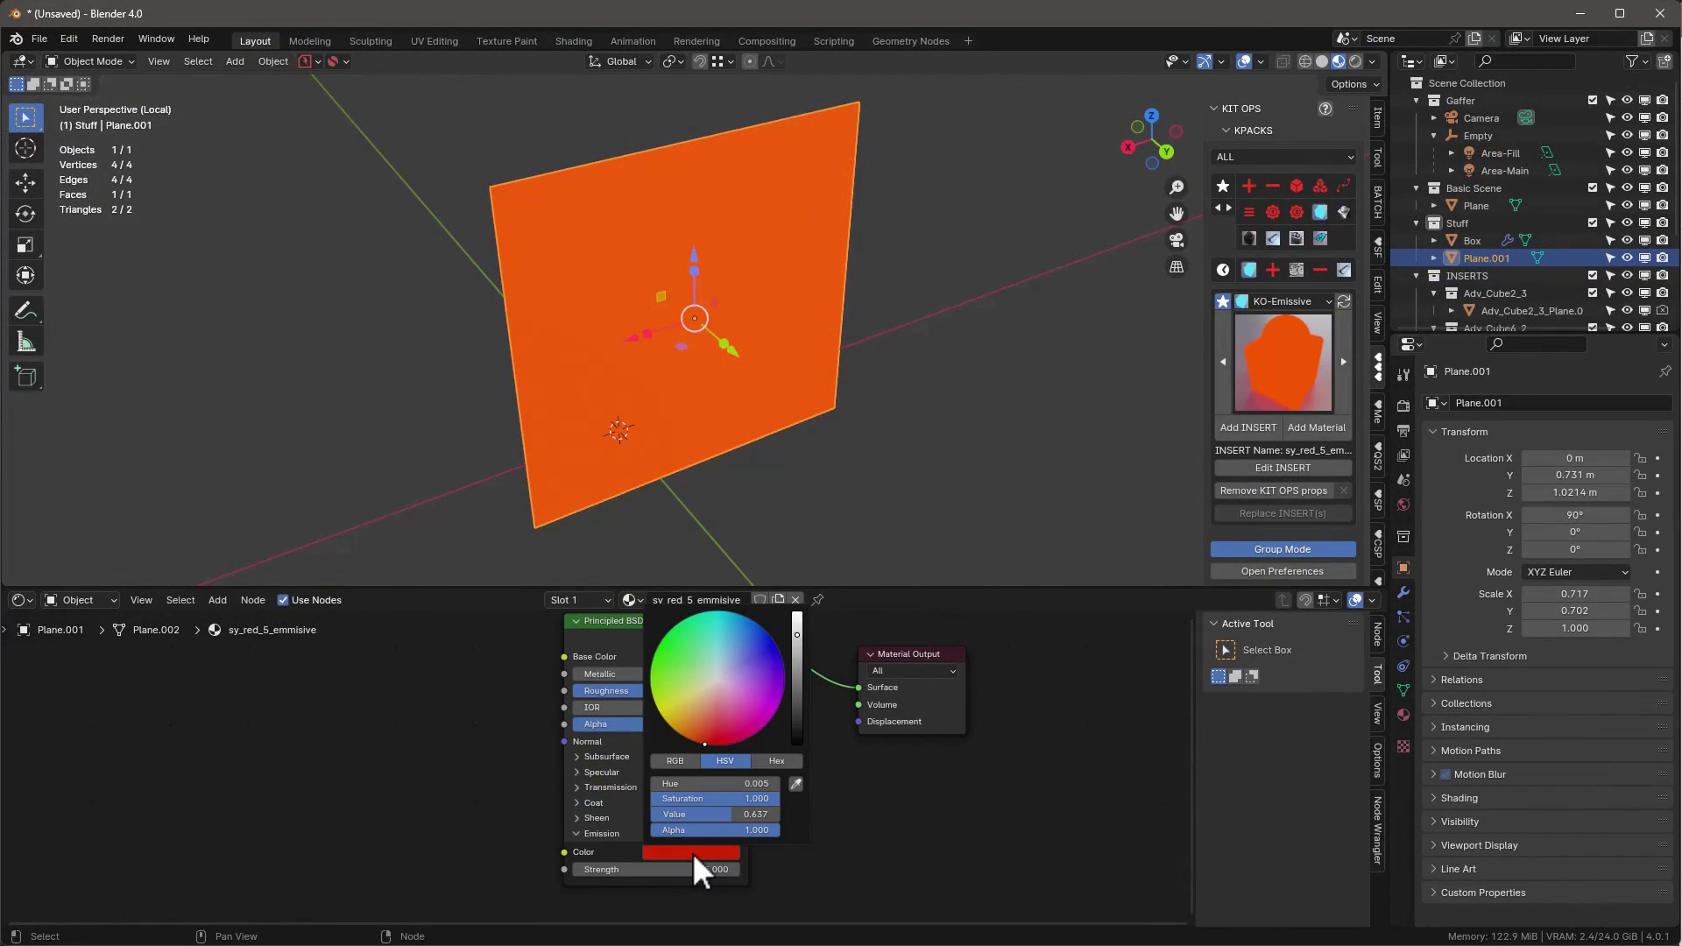
drag(796, 635, 796, 743)
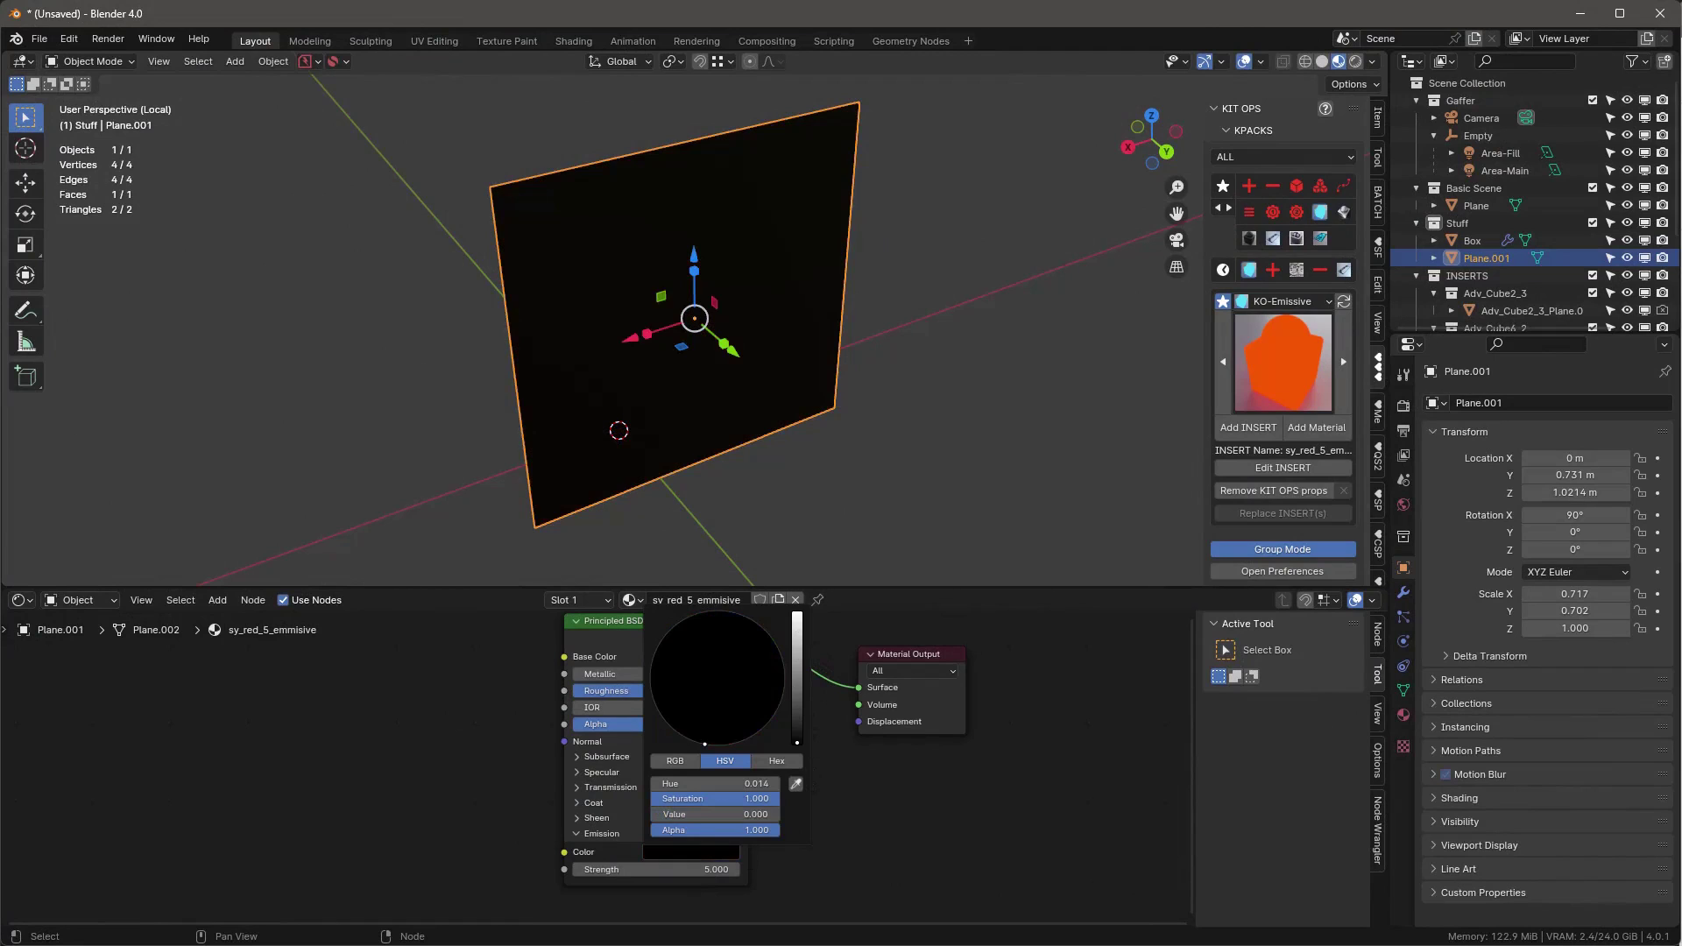
middle_drag(792, 391, 780, 277)
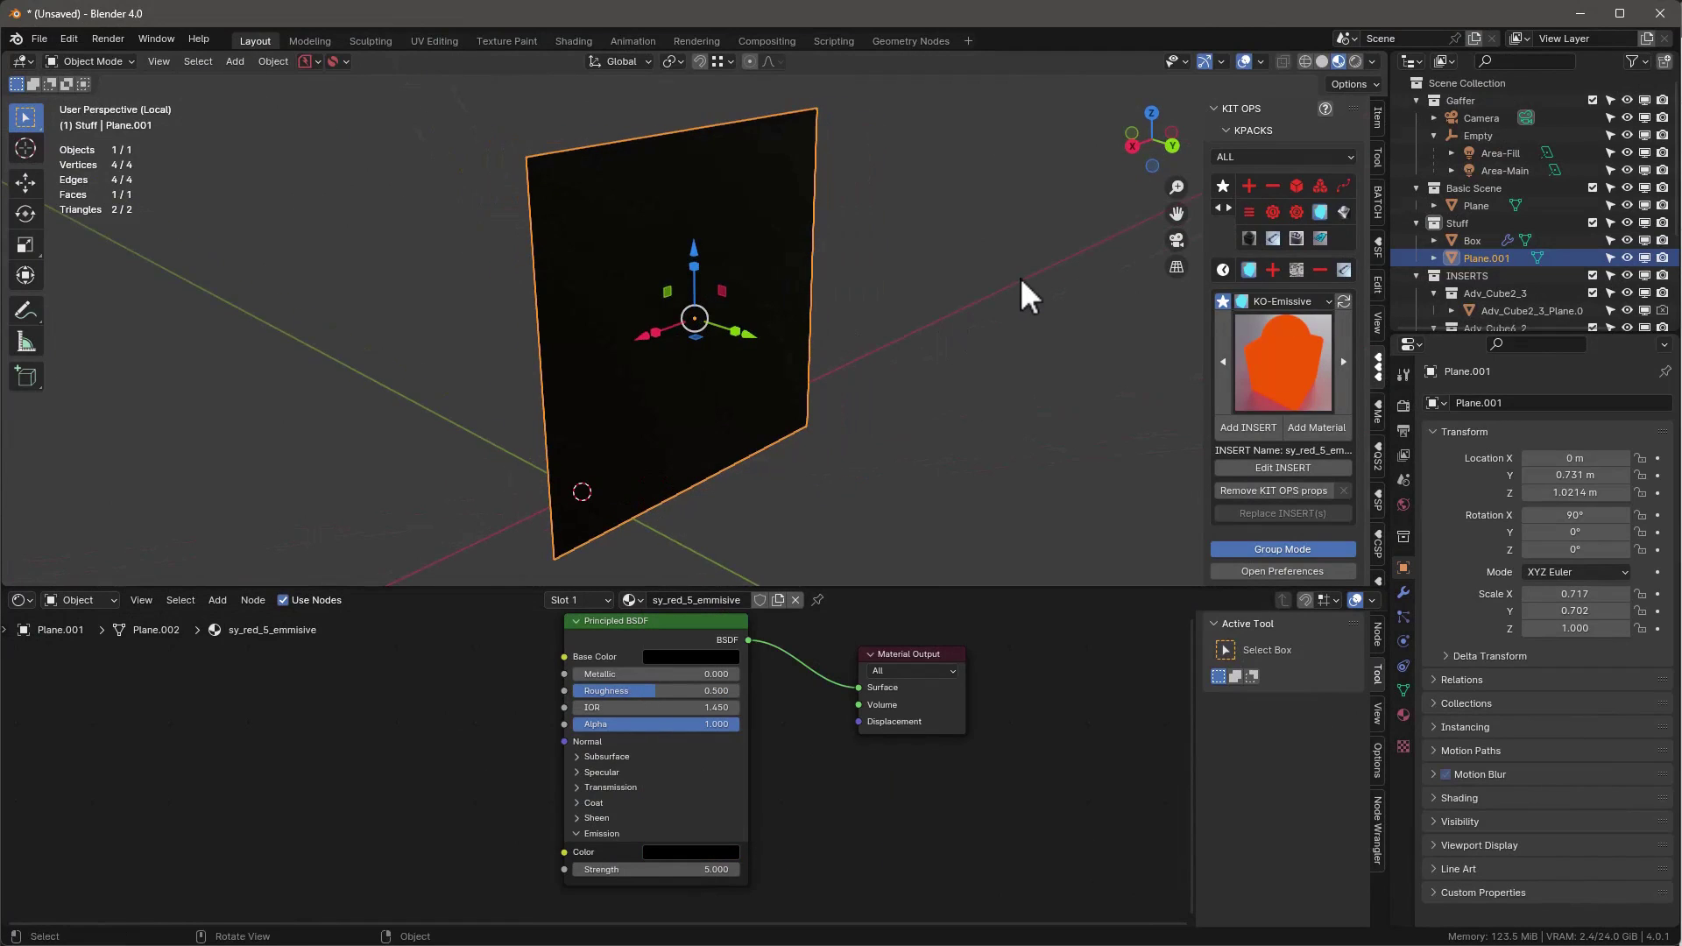
key(KP_Divide)
middle_drag(1021, 275, 809, 261)
Select the display decal and load decal (13) from the display search results in the KIT OPS add-on preferences
click(839, 218)
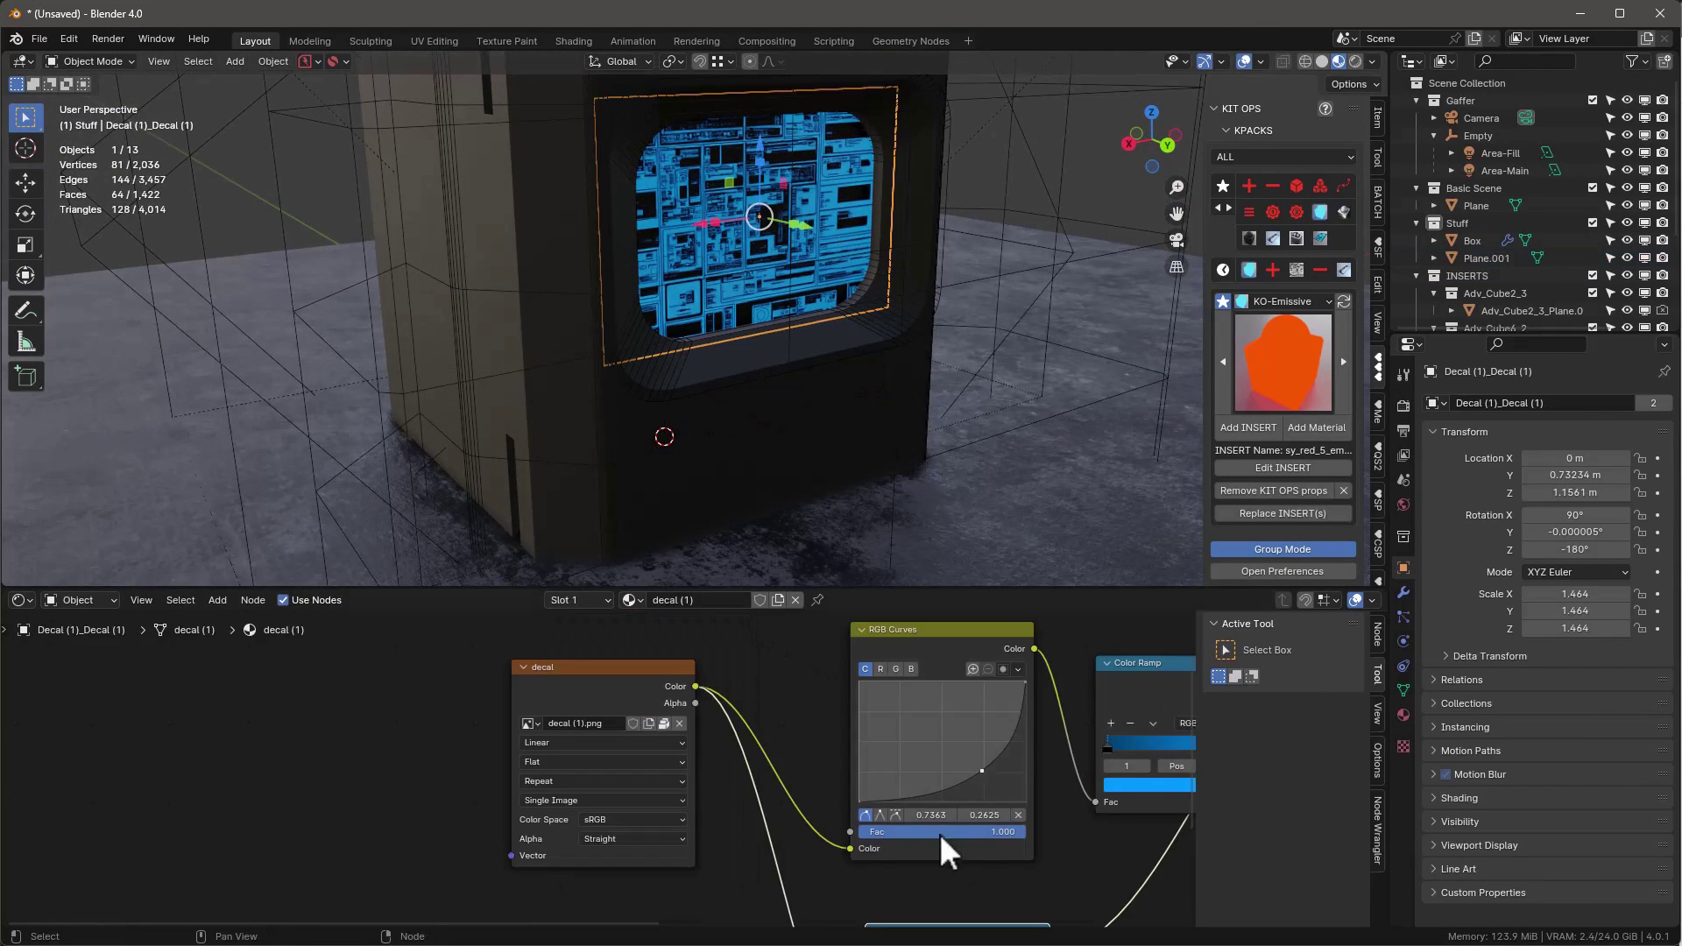
scroll(785, 745, down, 2)
middle_drag(785, 744, 561, 743)
mouse_move(850, 186)
middle_down()
mouse_move(679, 201)
mouse_move(850, 208)
mouse_move(858, 184)
middle_up()
click(69, 39)
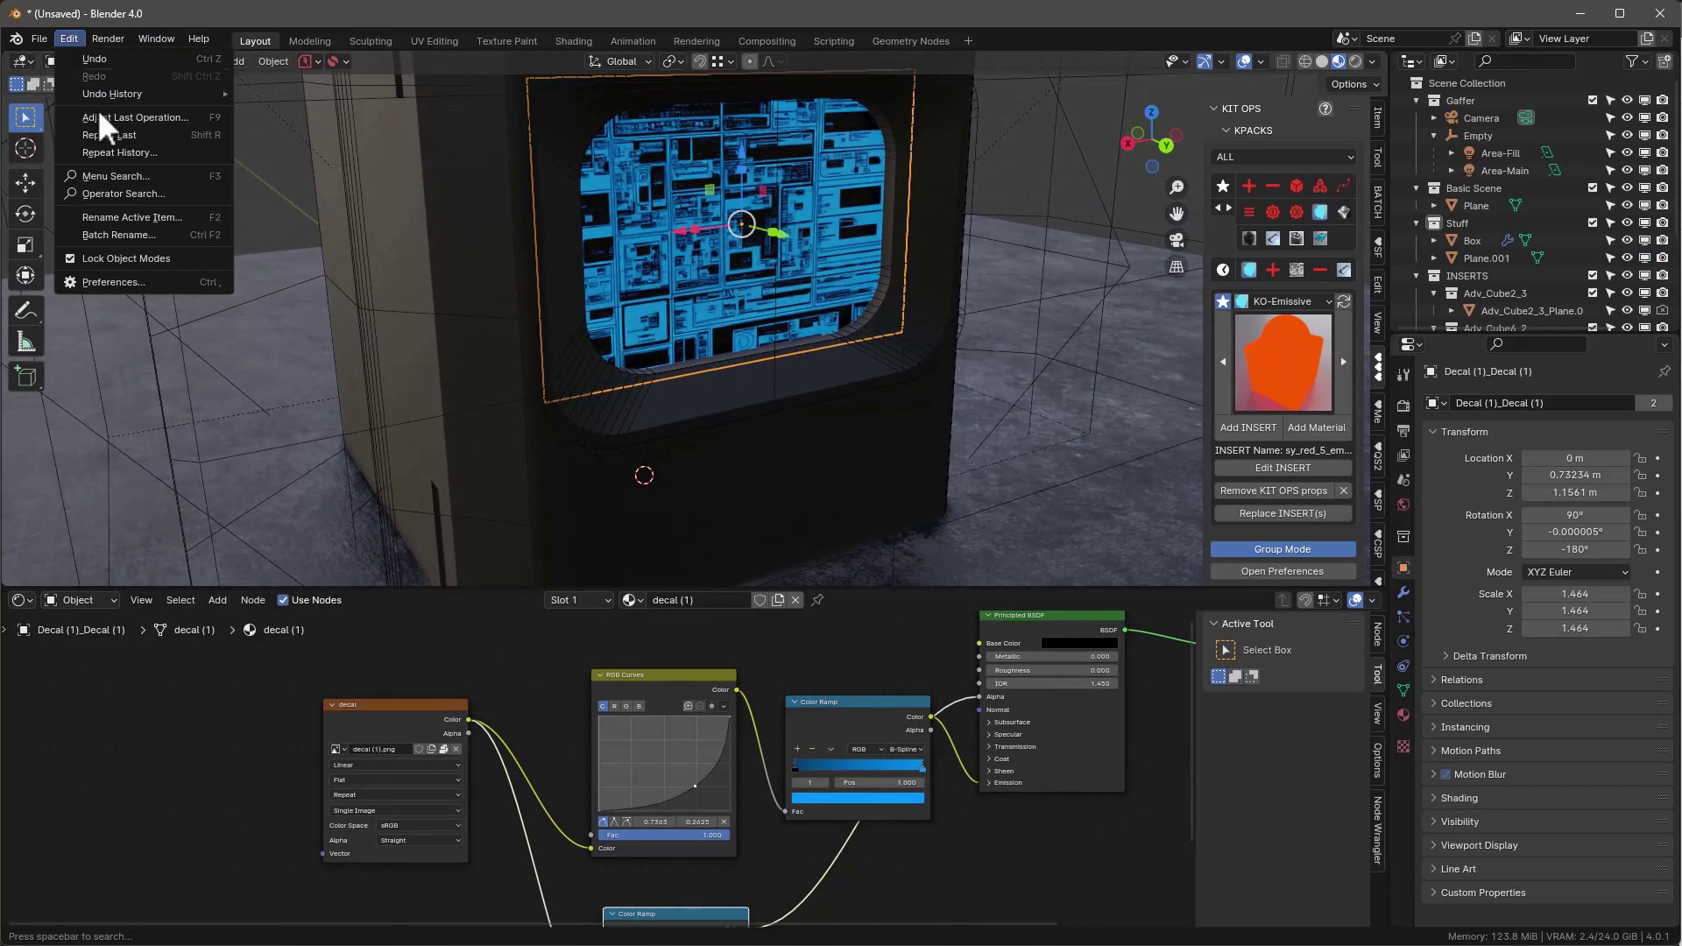
click(133, 280)
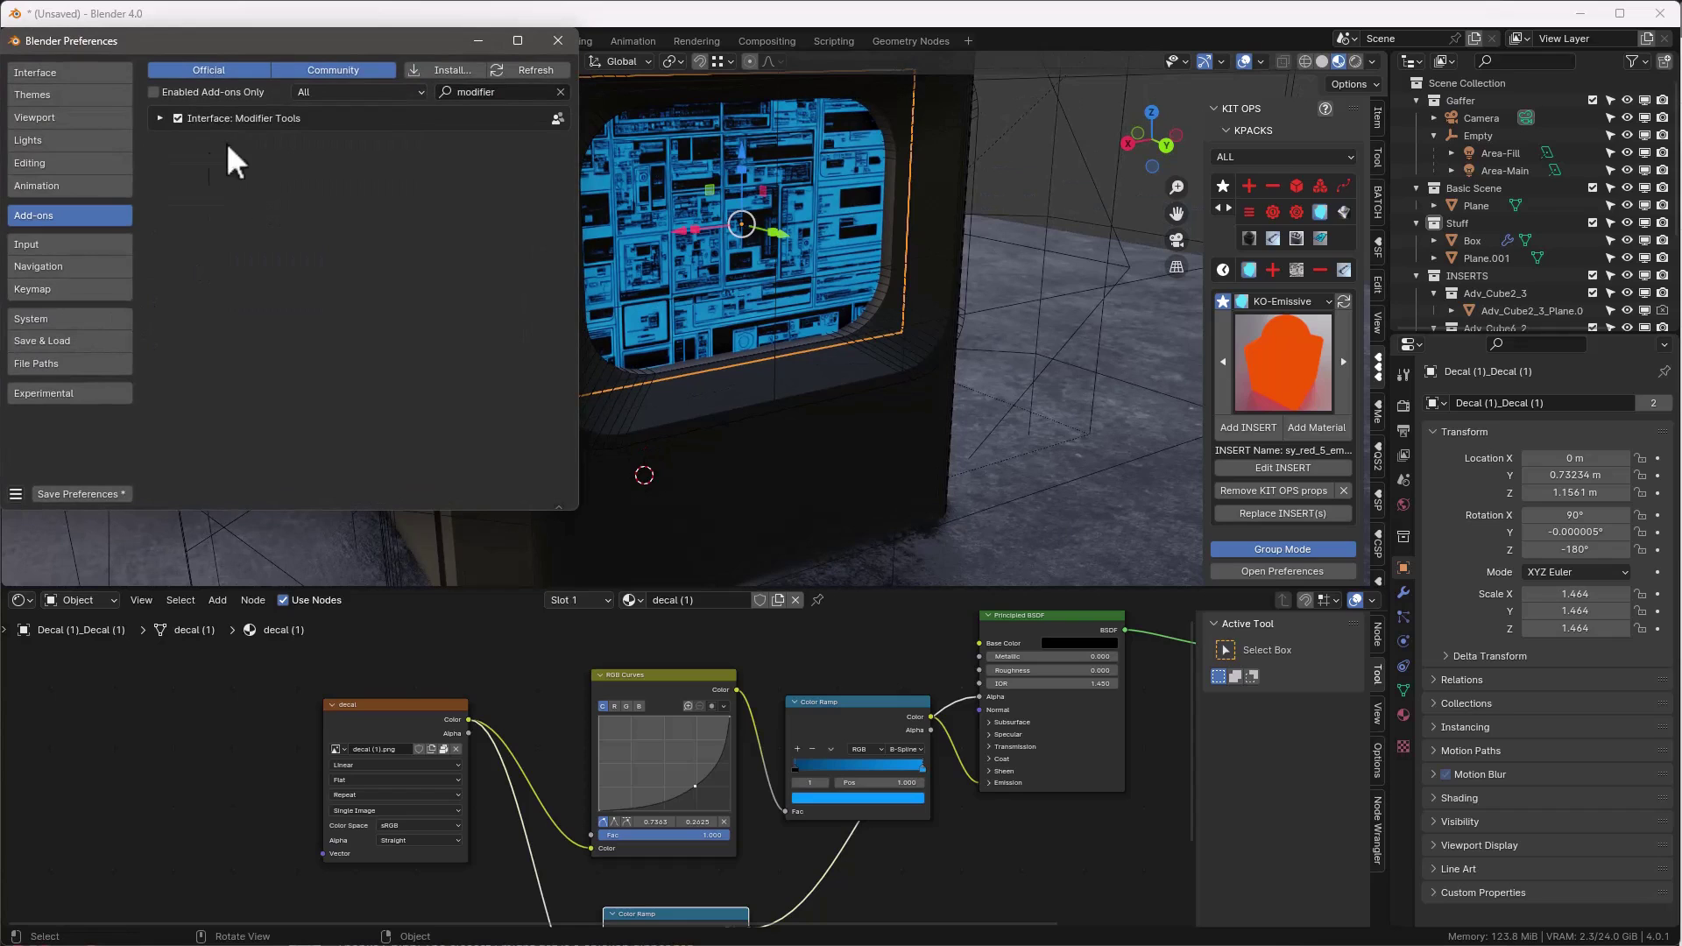
click(561, 92)
scroll(502, 267, down, 15)
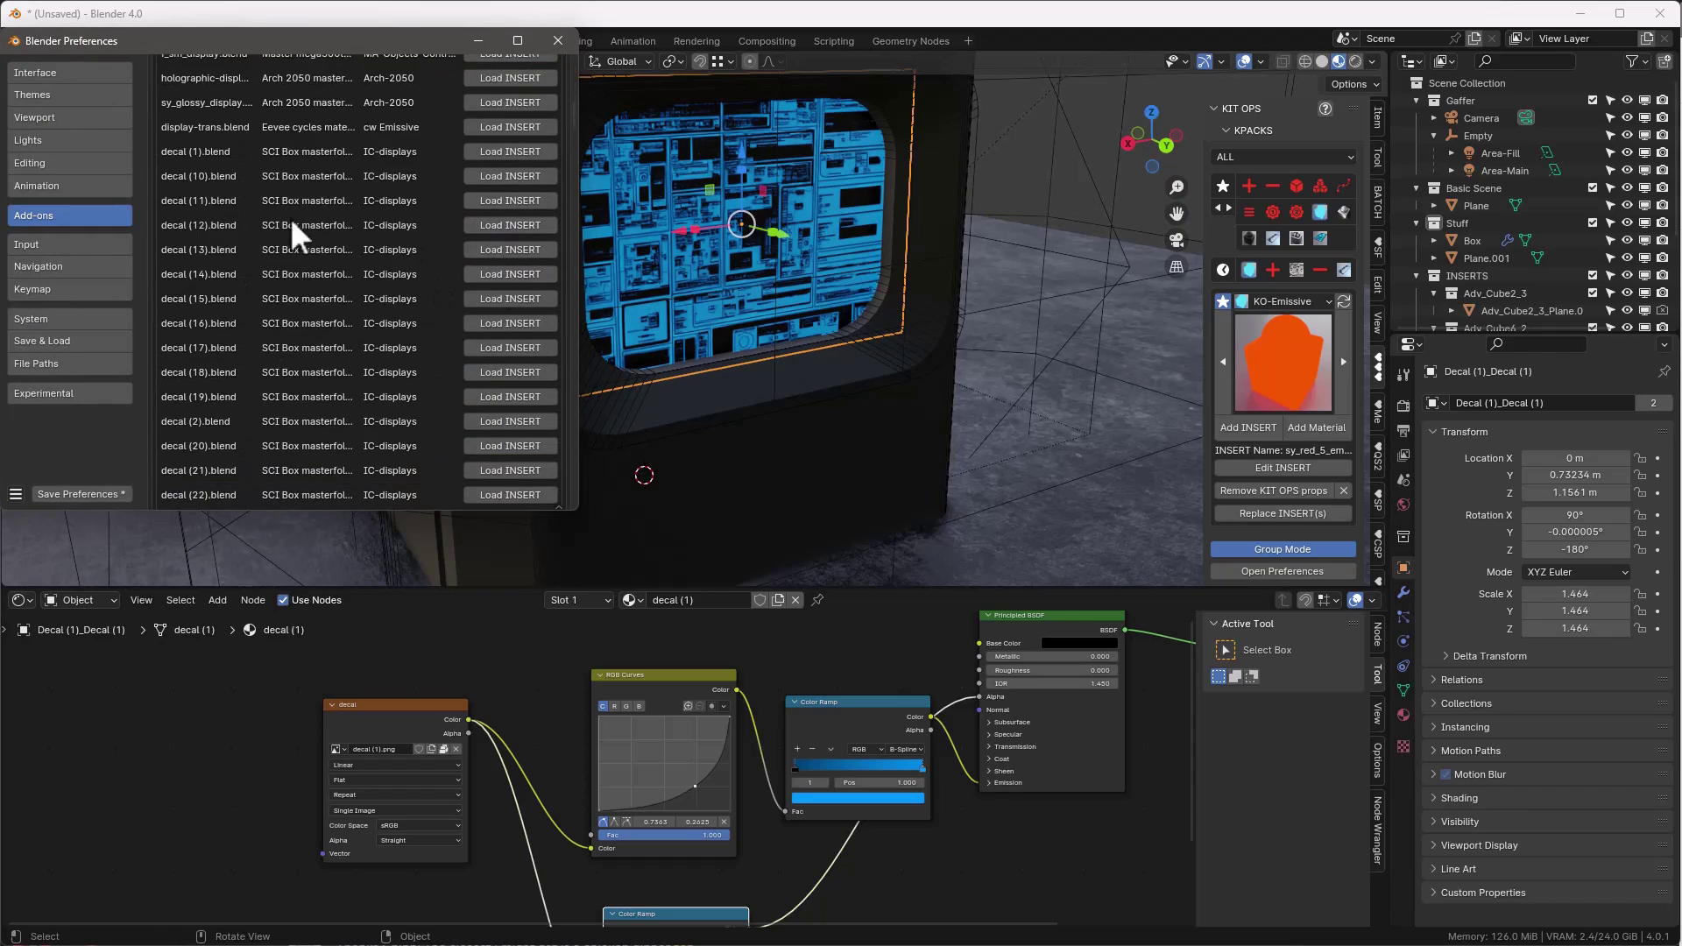
click(506, 249)
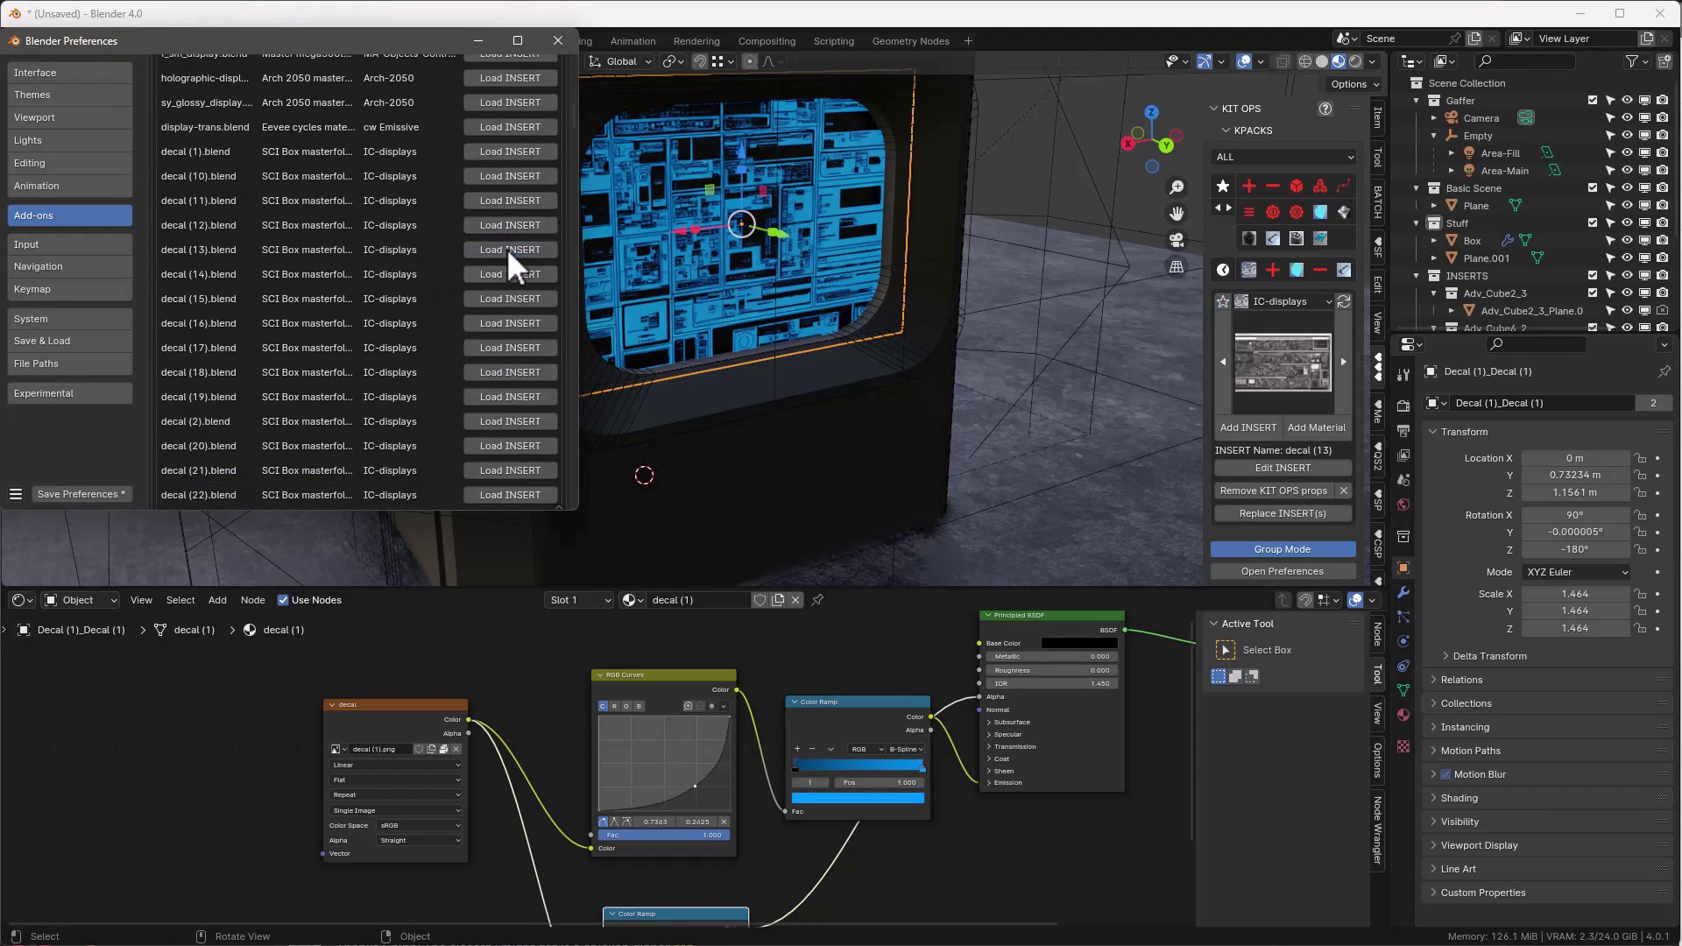
Choose decal (2) from the IC-displays KPACK and apply it as the material of the display decal
click(1284, 363)
click(1281, 380)
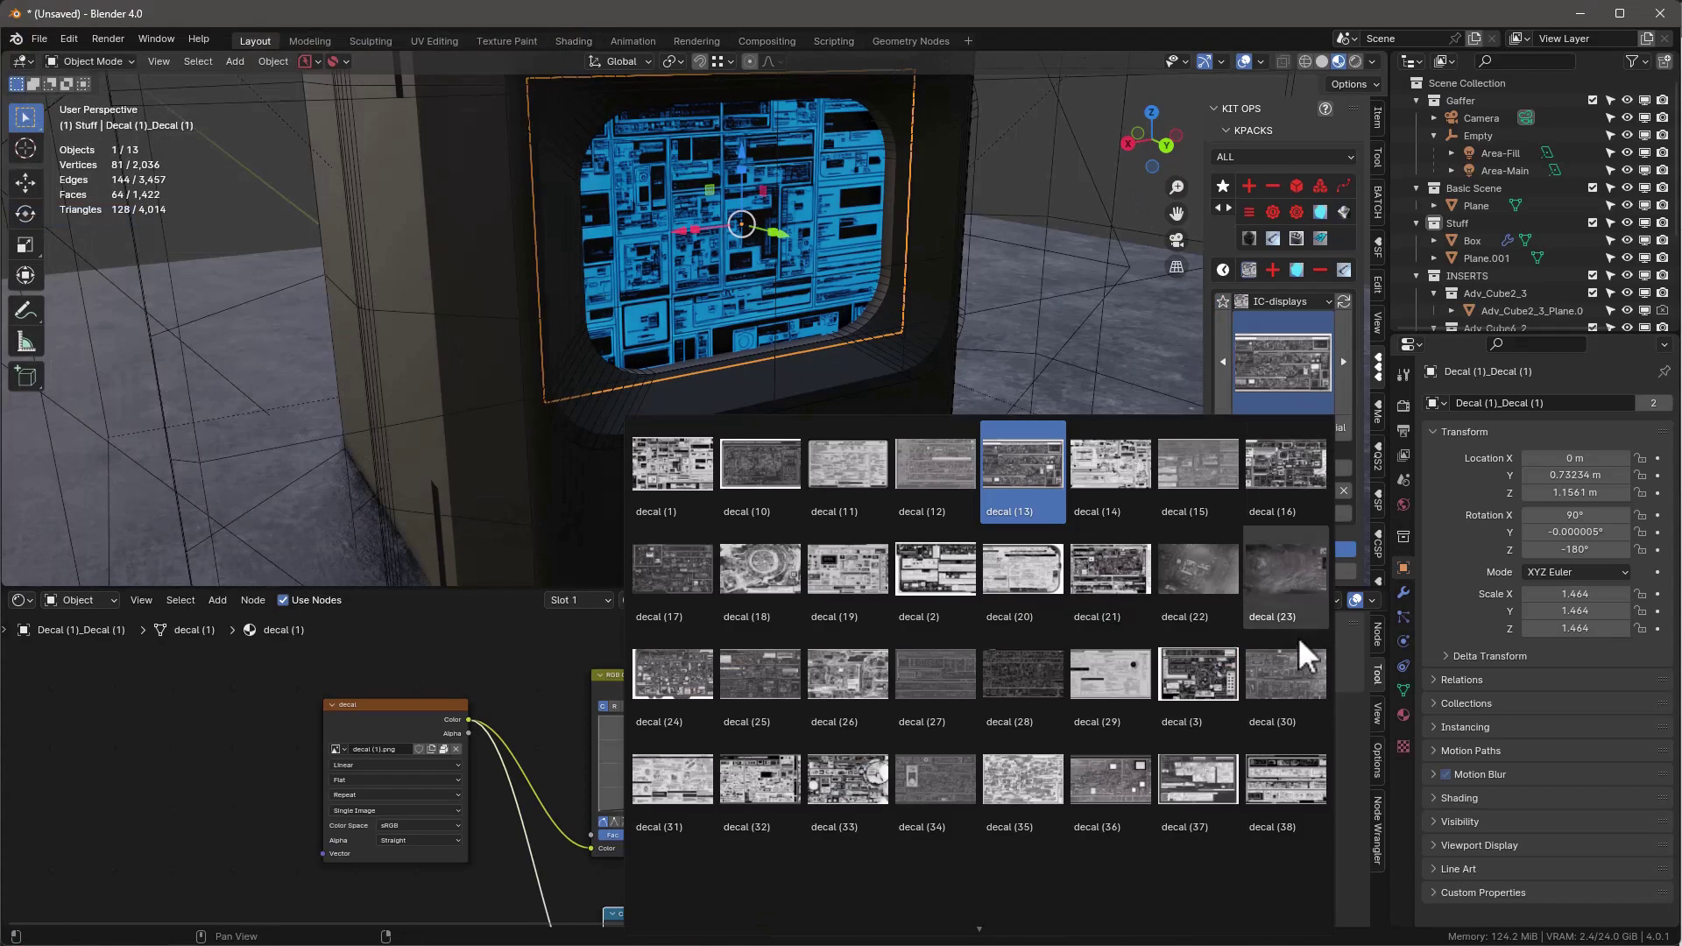
click(922, 568)
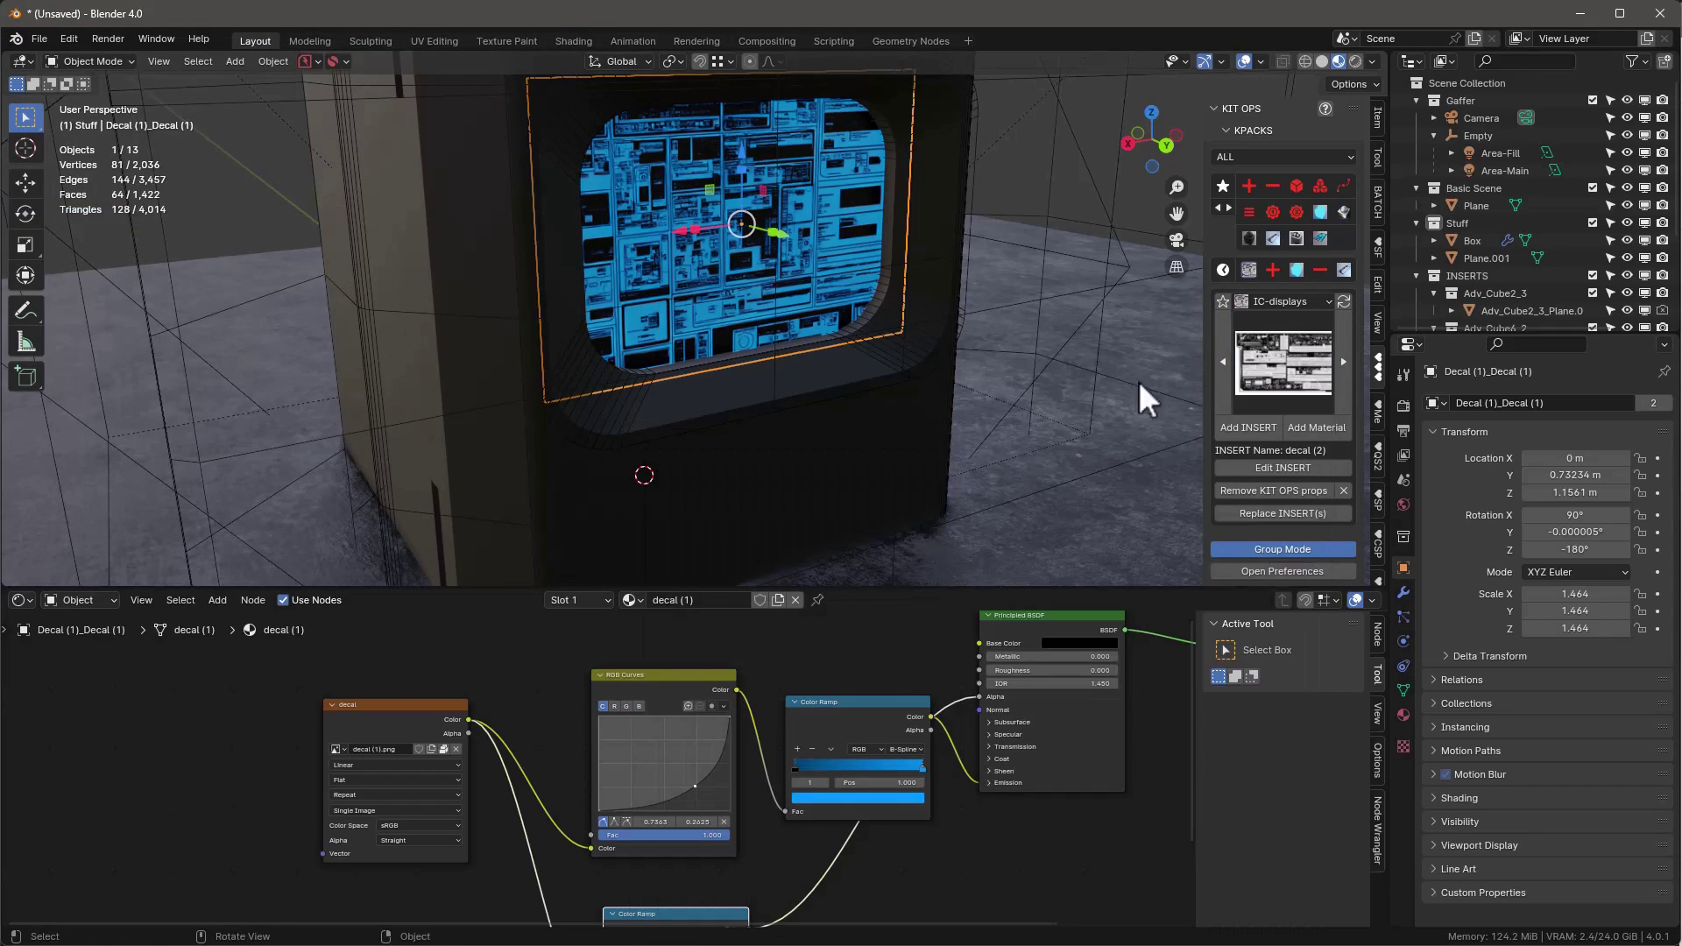
click(1319, 429)
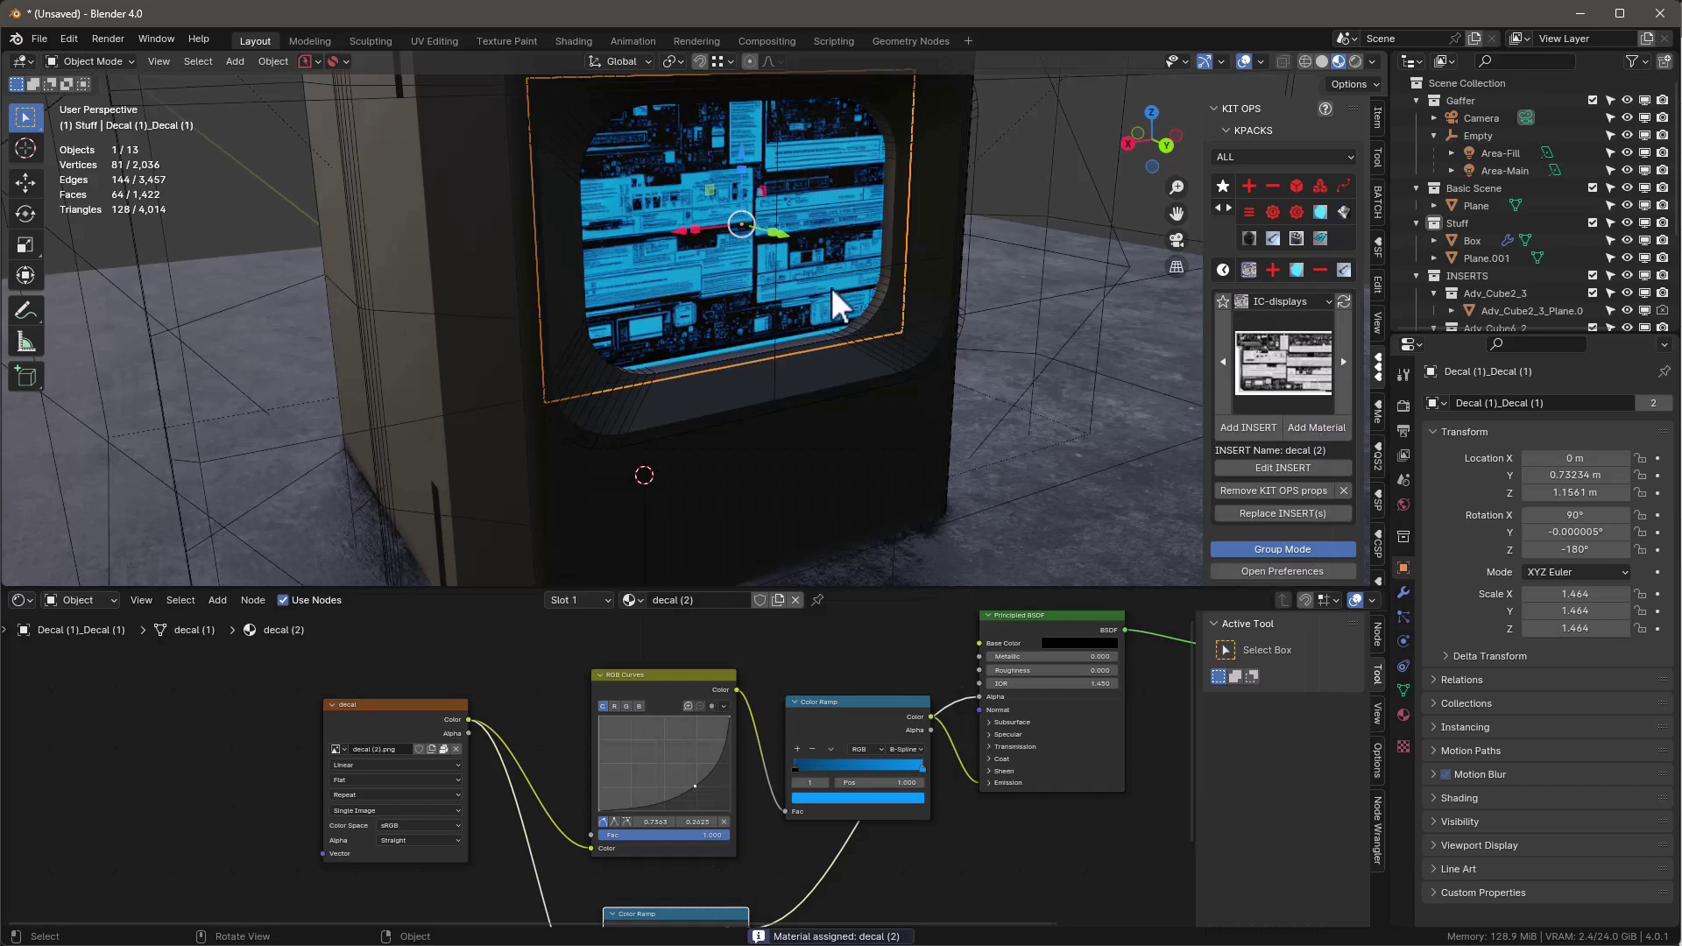
Apply decal (3) from the IC-displays KPACK as the material of the display decal
click(1311, 379)
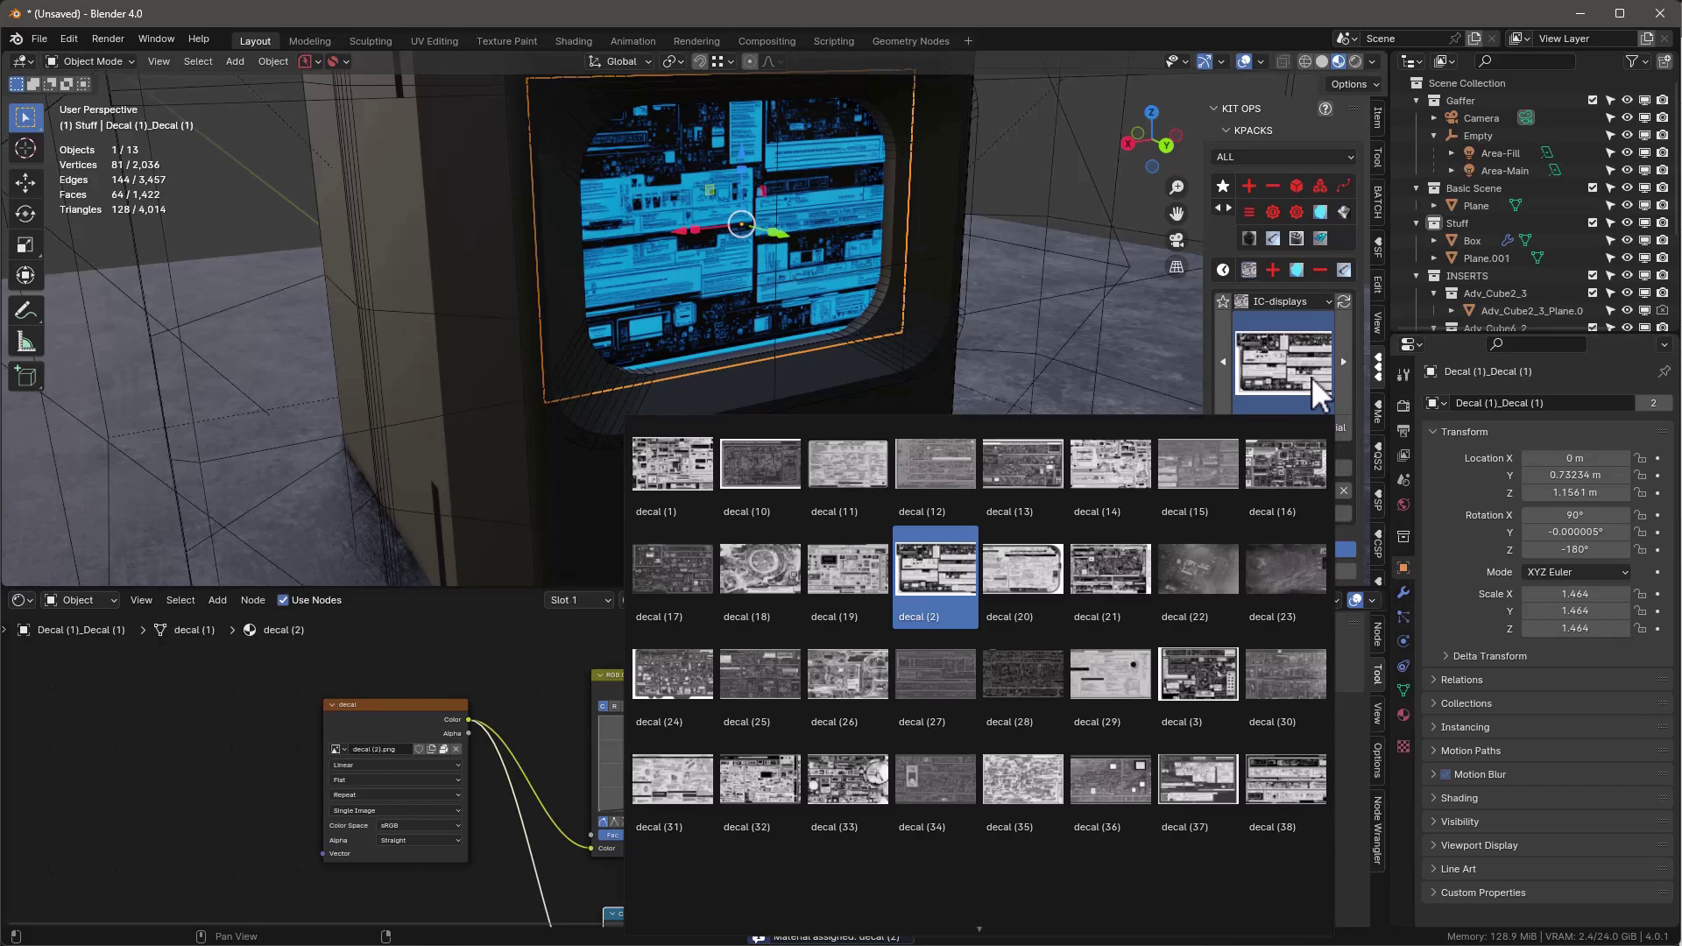
click(1196, 676)
click(1328, 426)
middle_drag(1094, 385, 928, 179)
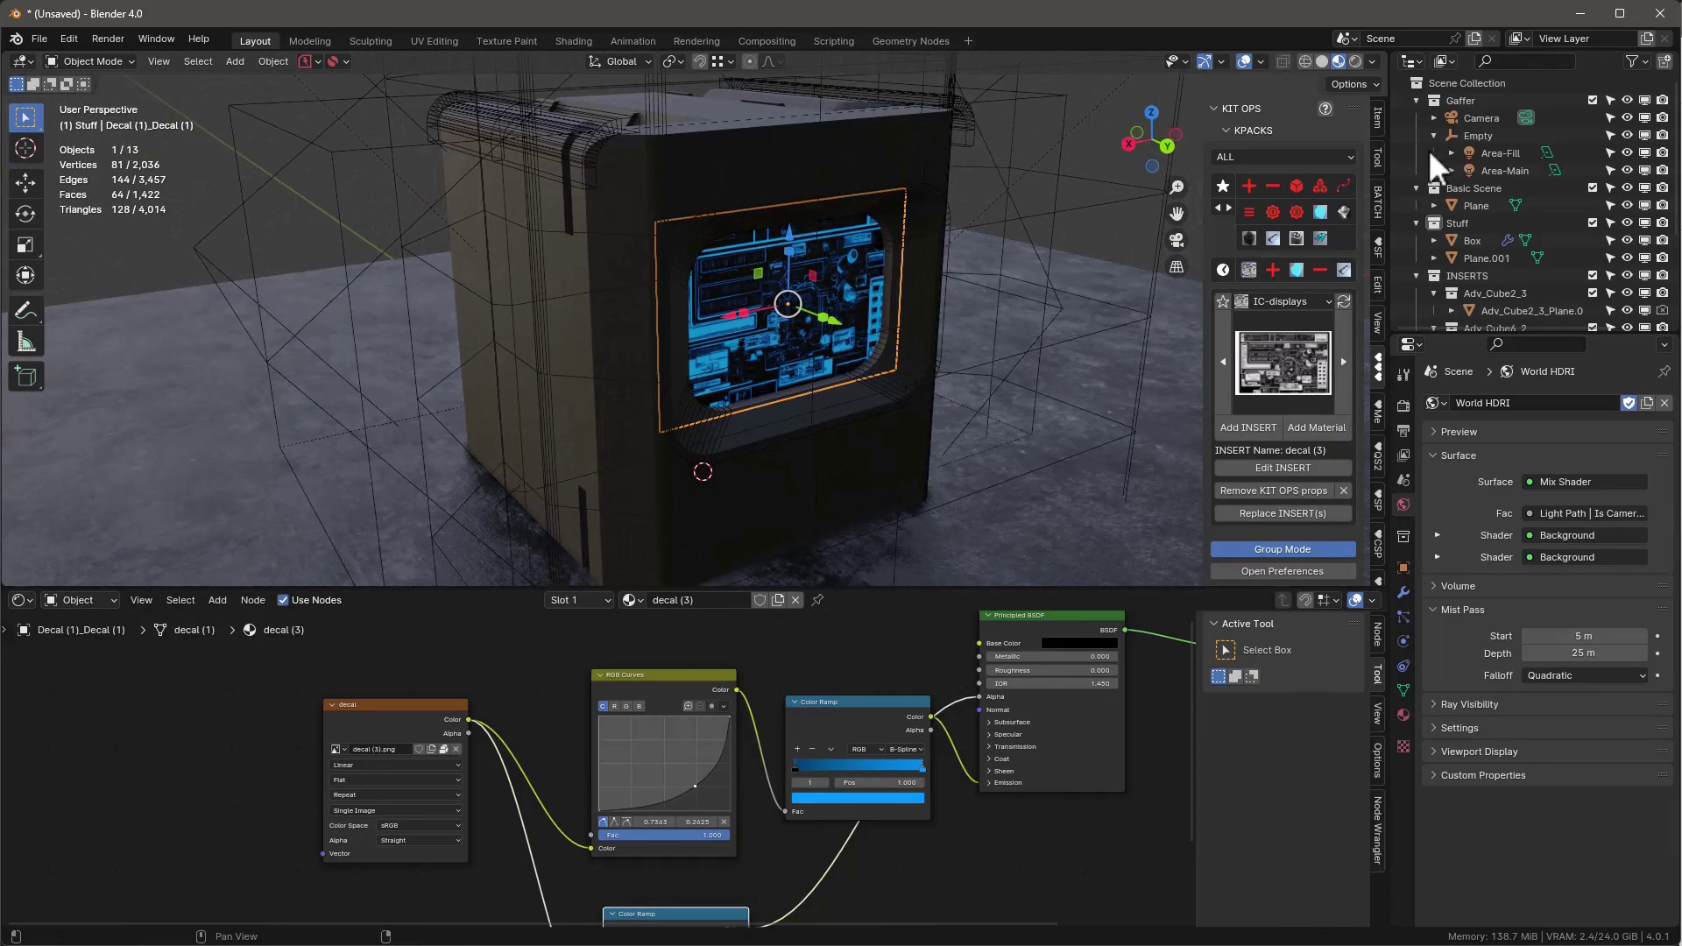
Enable Scene Lights and Scene World in the viewport shading settings
click(1372, 61)
click(1272, 148)
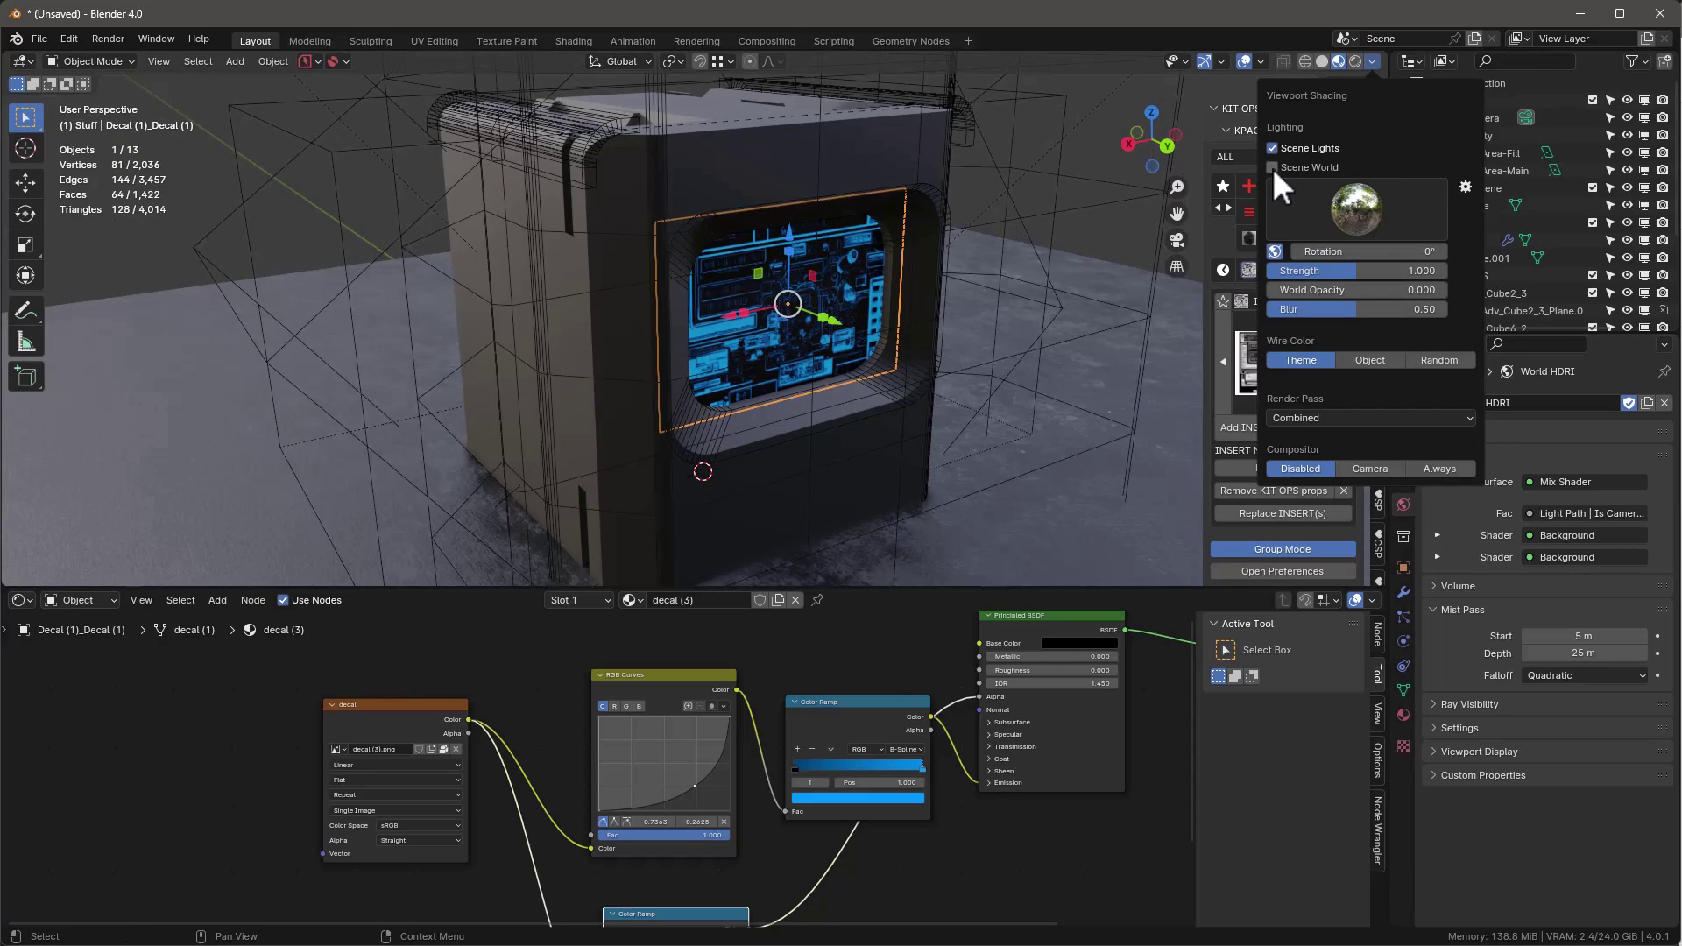
click(1272, 167)
middle_drag(999, 253, 955, 263)
Show the World shader nodes and set the strength of the HDR image's Background node to 1
click(78, 600)
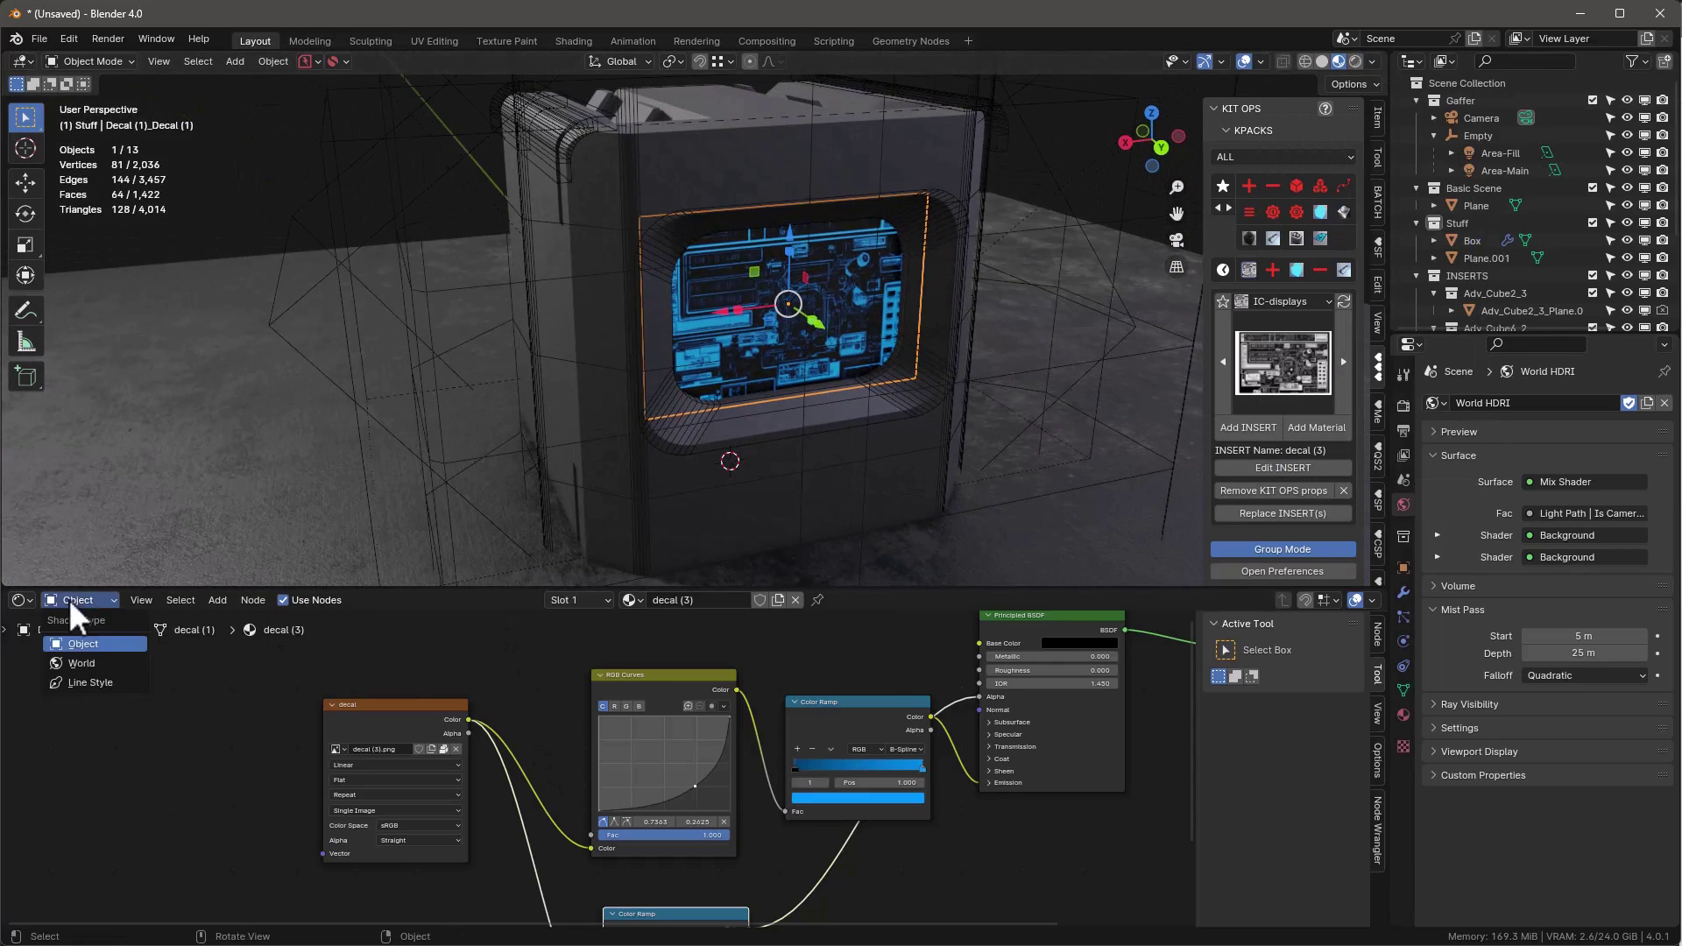
click(81, 663)
scroll(380, 724, down, 2)
scroll(716, 780, up, 6)
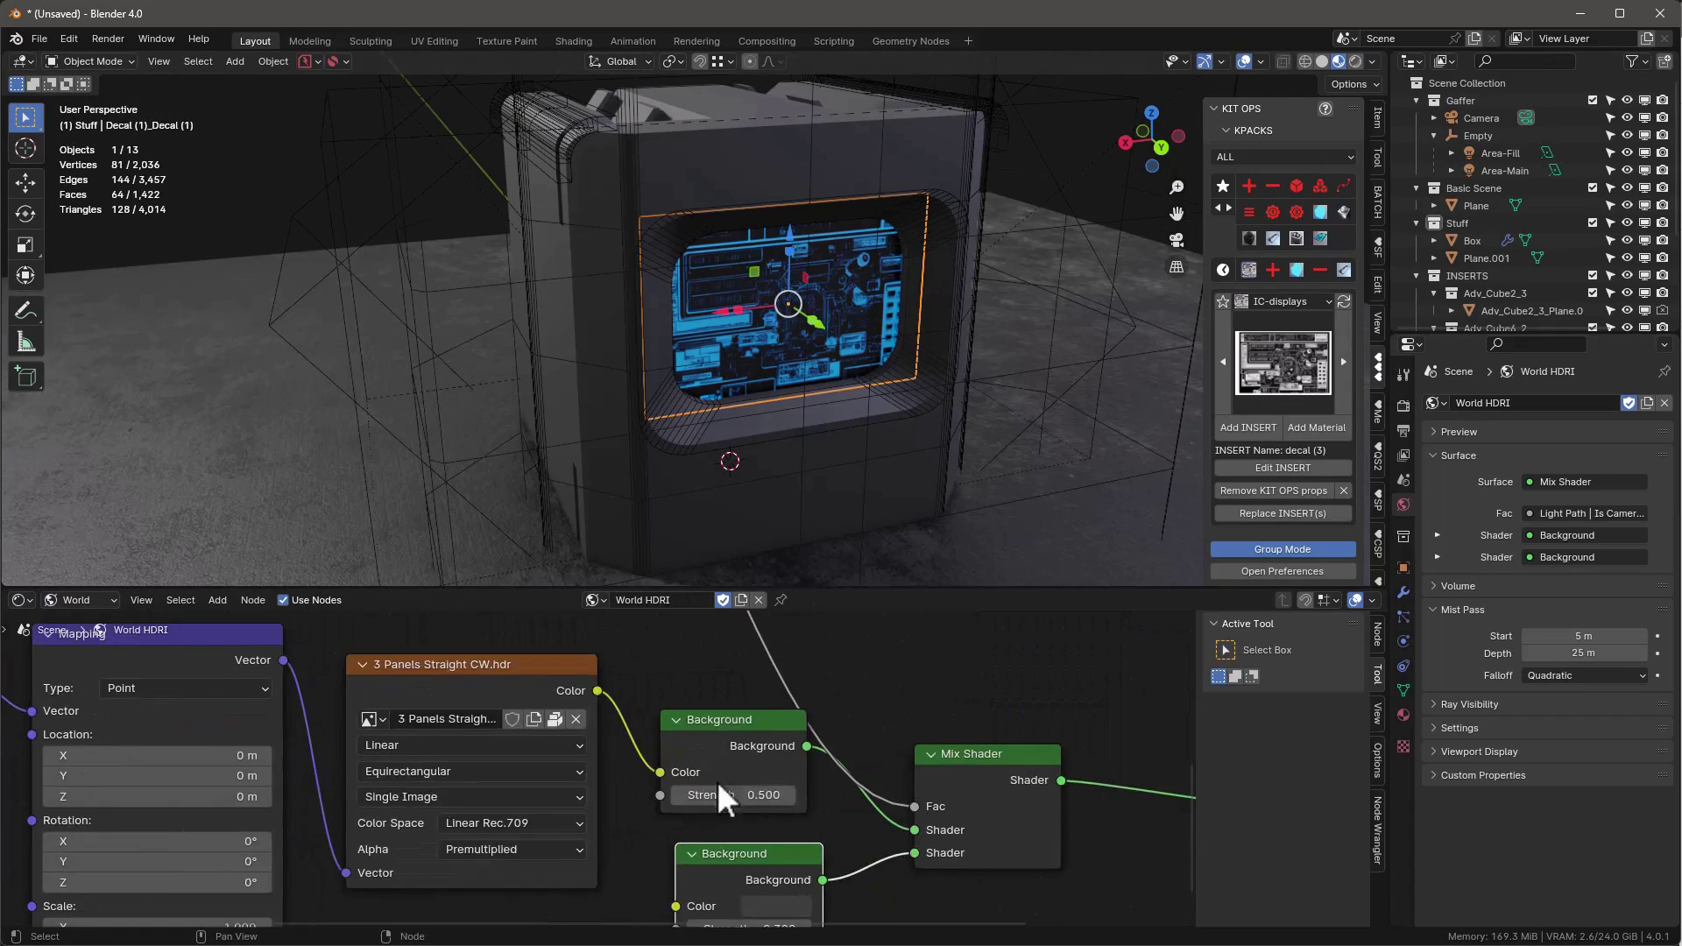
double_click(744, 796)
text(1)
key(Return)
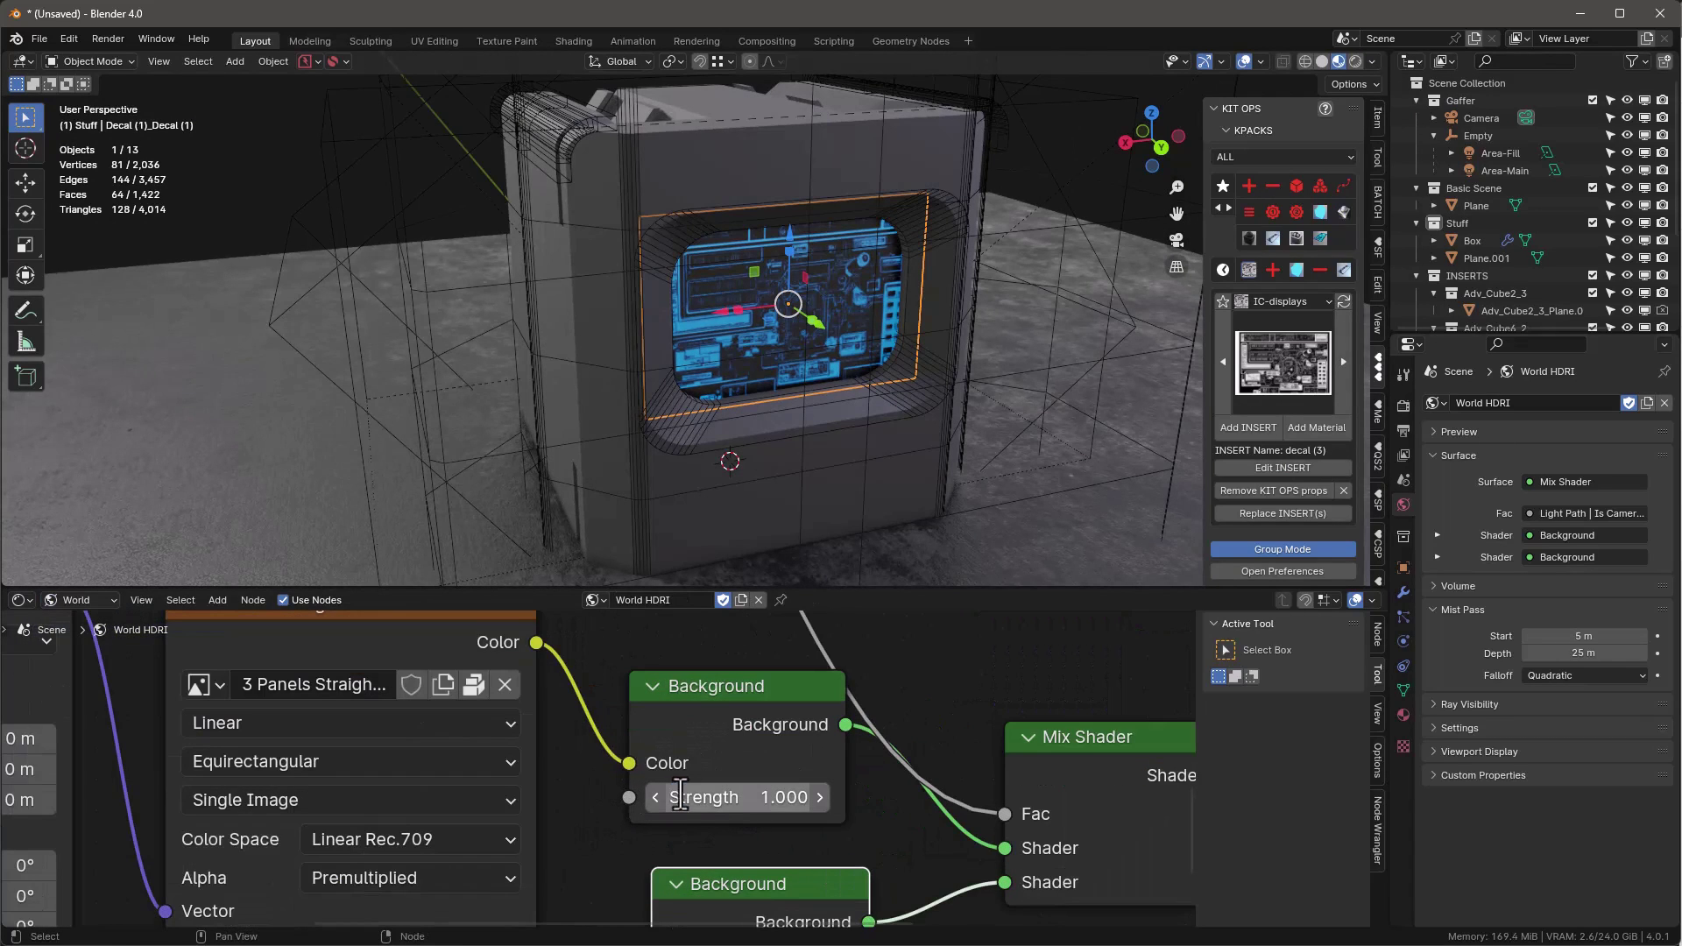
scroll(657, 745, down, 1)
Exclude the Gaffer light collection from the view layer and set the world HDRI's Z rotation to 55.3° in the Mapping node
click(1592, 100)
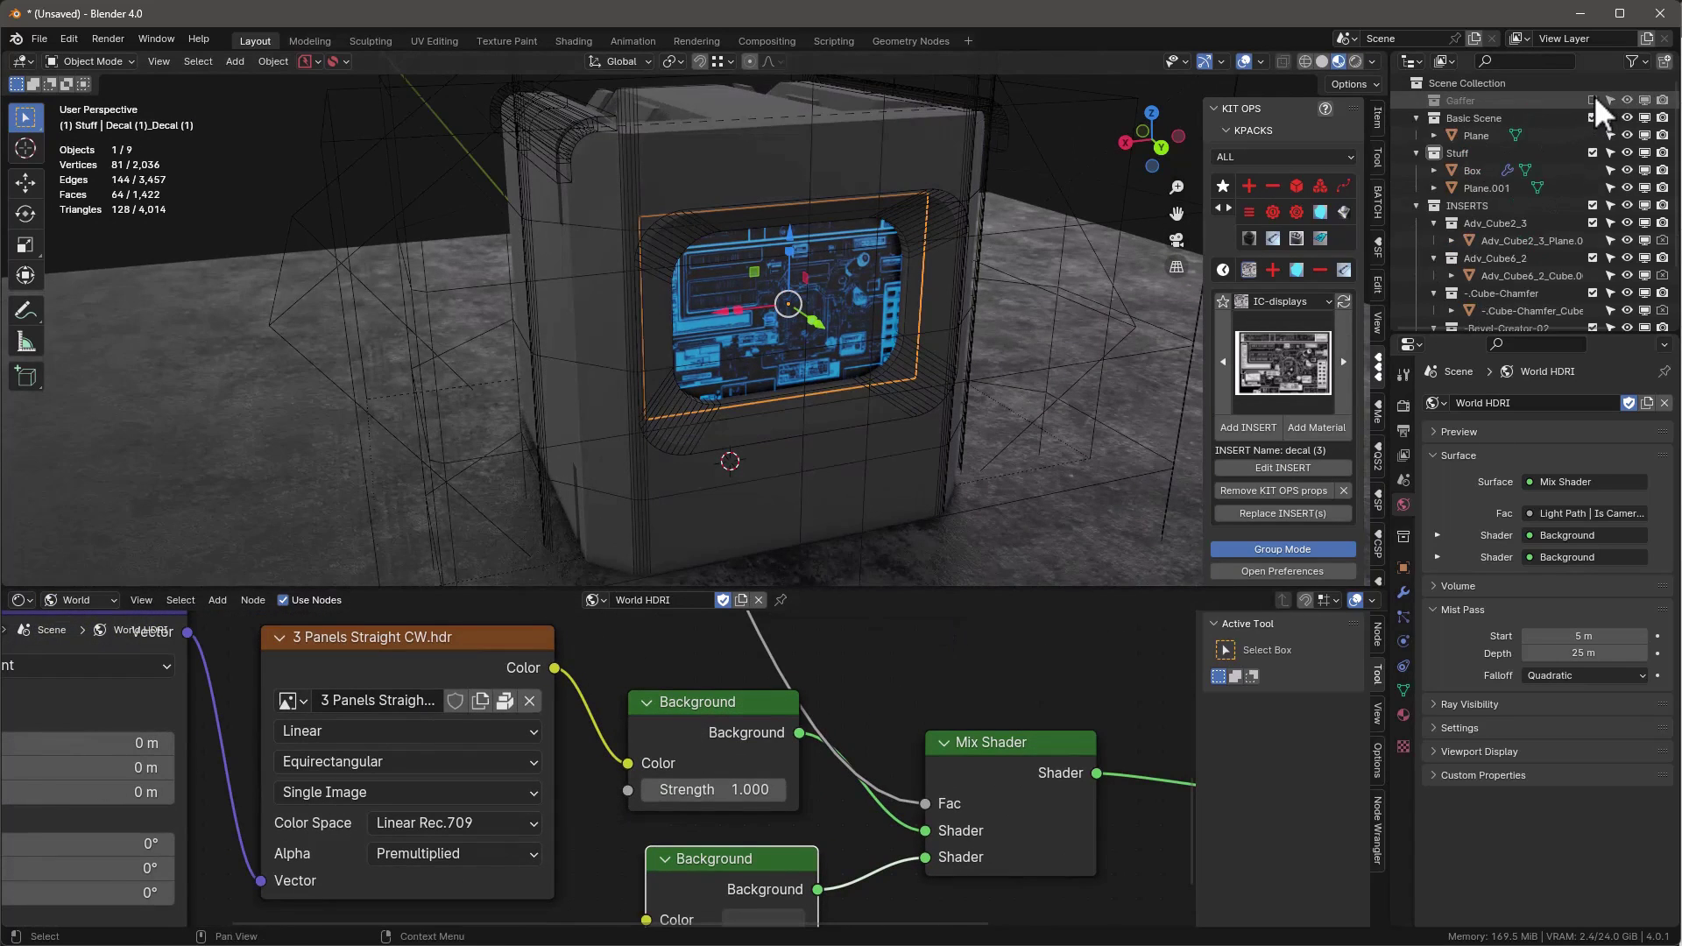
scroll(376, 760, down, 2)
middle_drag(266, 744, 589, 650)
scroll(422, 726, up, 5)
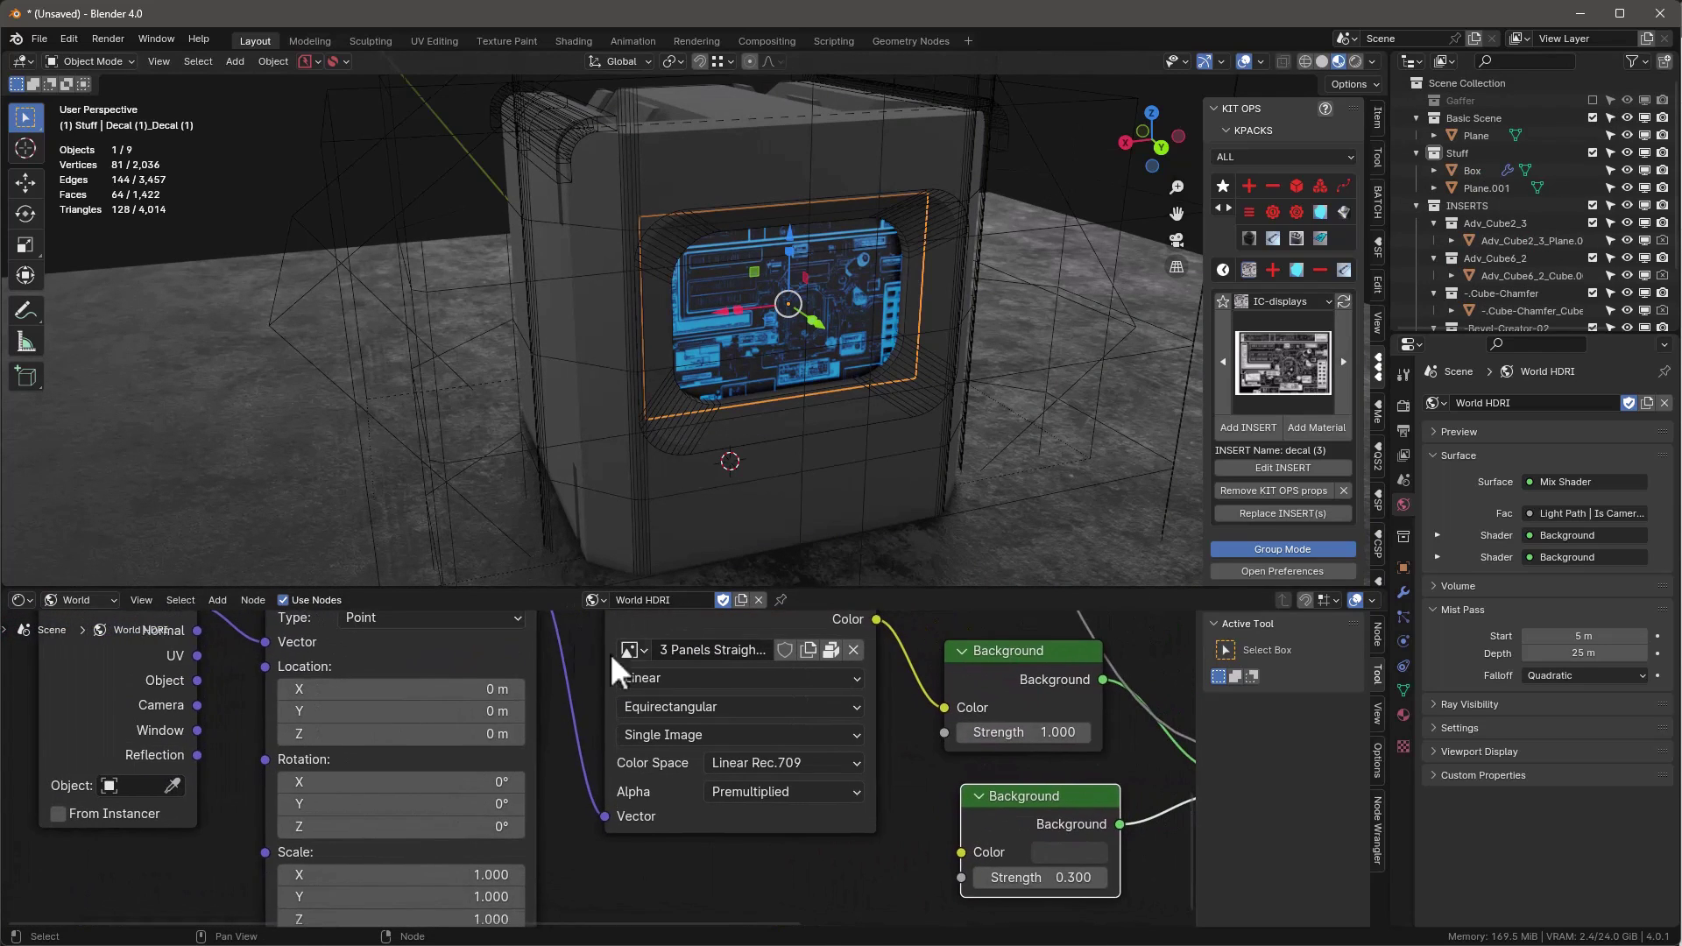
scroll(680, 664, down, 4)
middle_drag(757, 637, 676, 686)
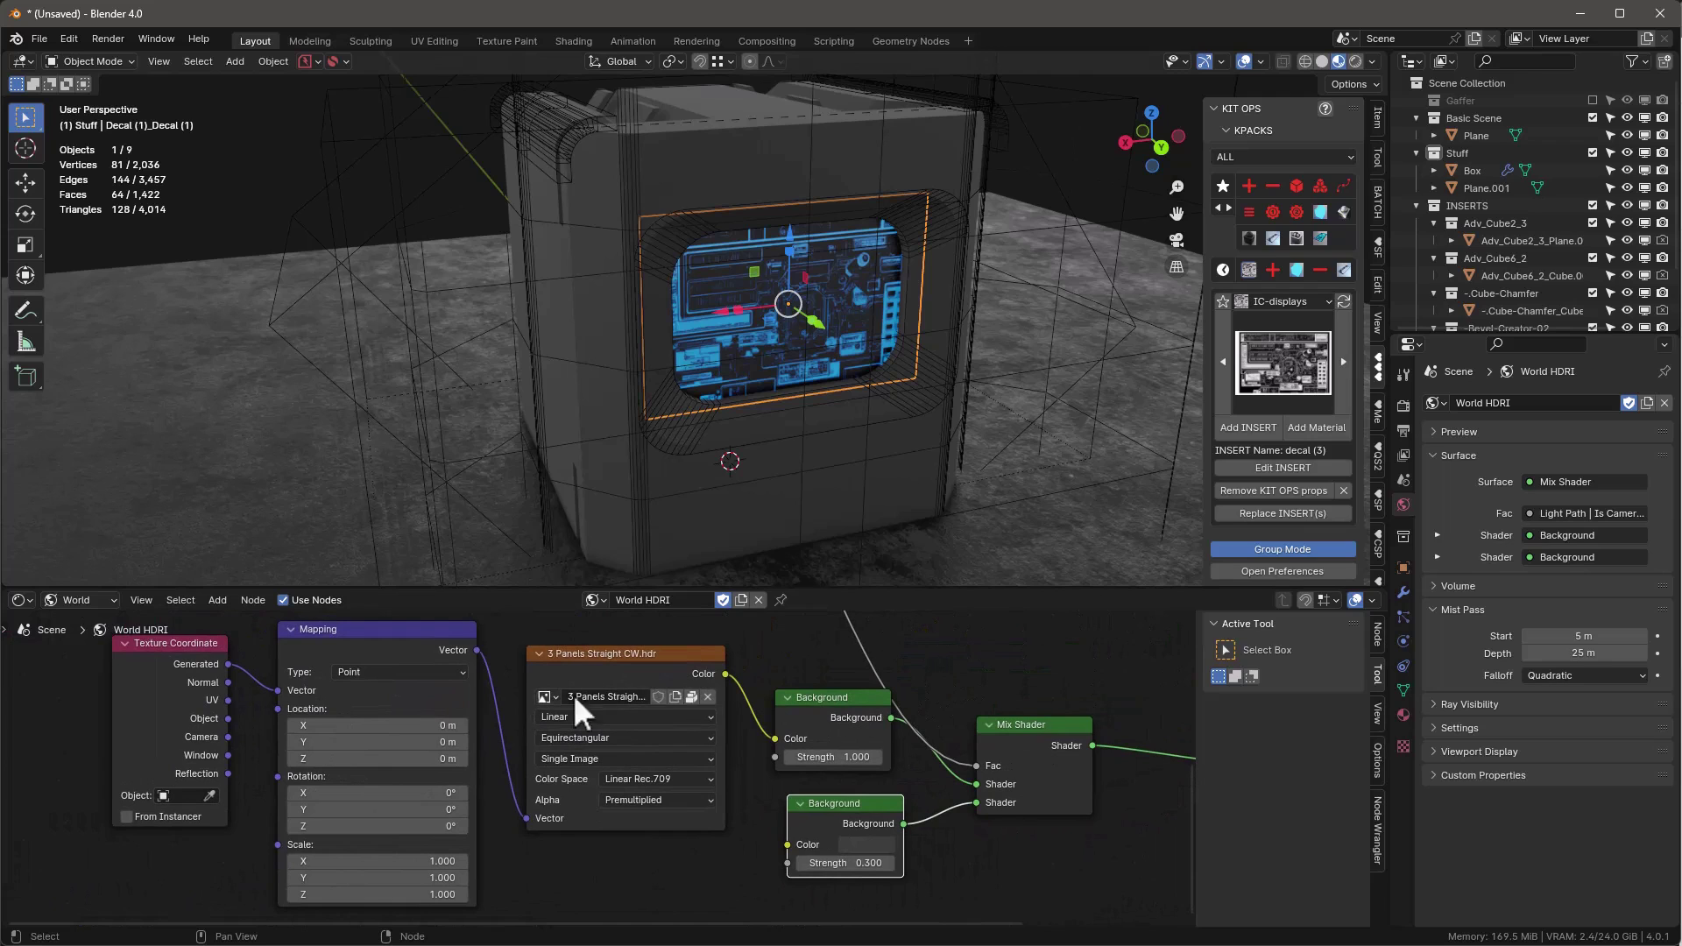
drag(334, 828, 451, 827)
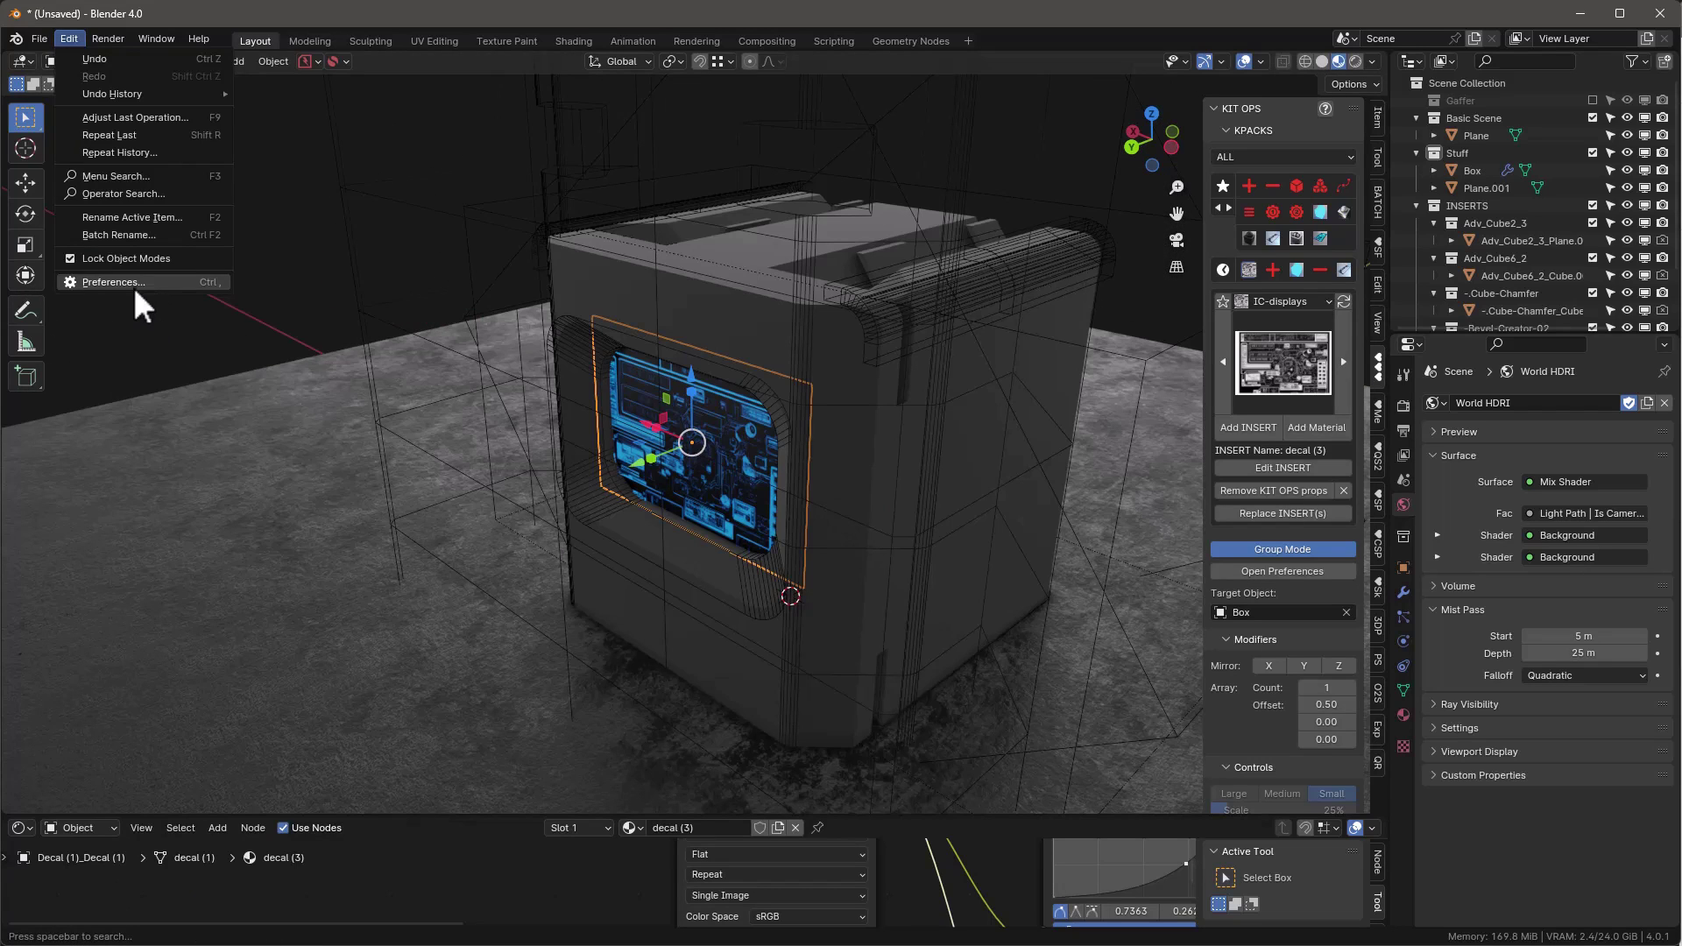
Search all KIT OPS master folders for "switch" in the add-on preferences
click(133, 287)
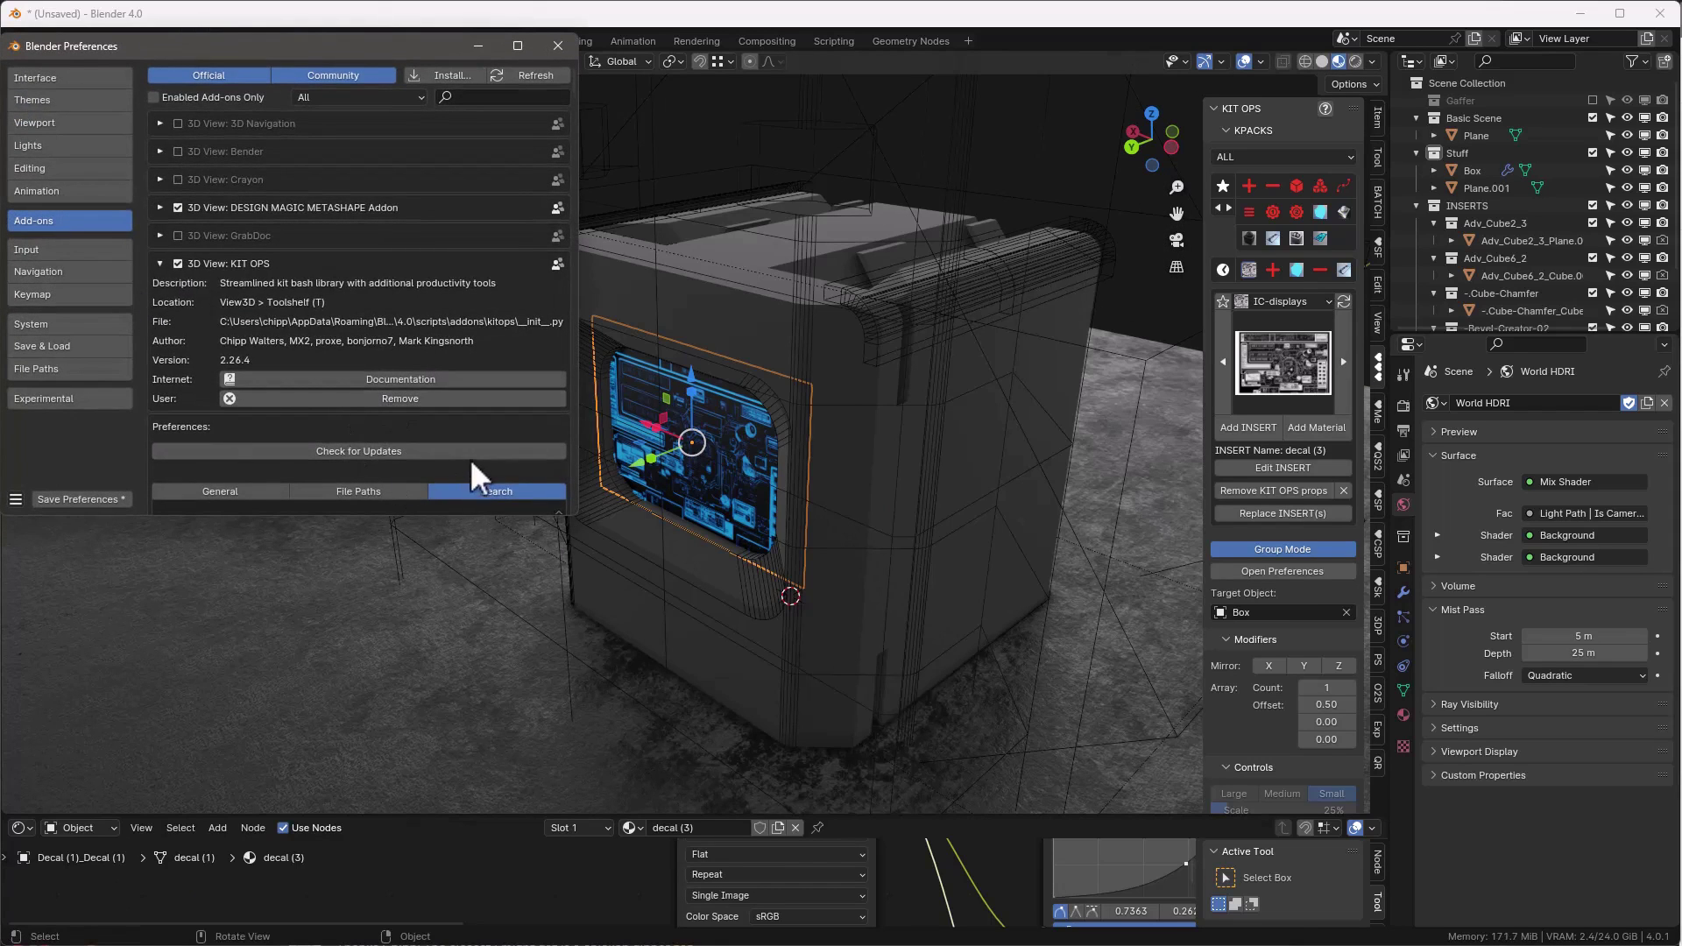
scroll(464, 438, down, 5)
click(500, 315)
click(367, 315)
text(switch)
click(443, 314)
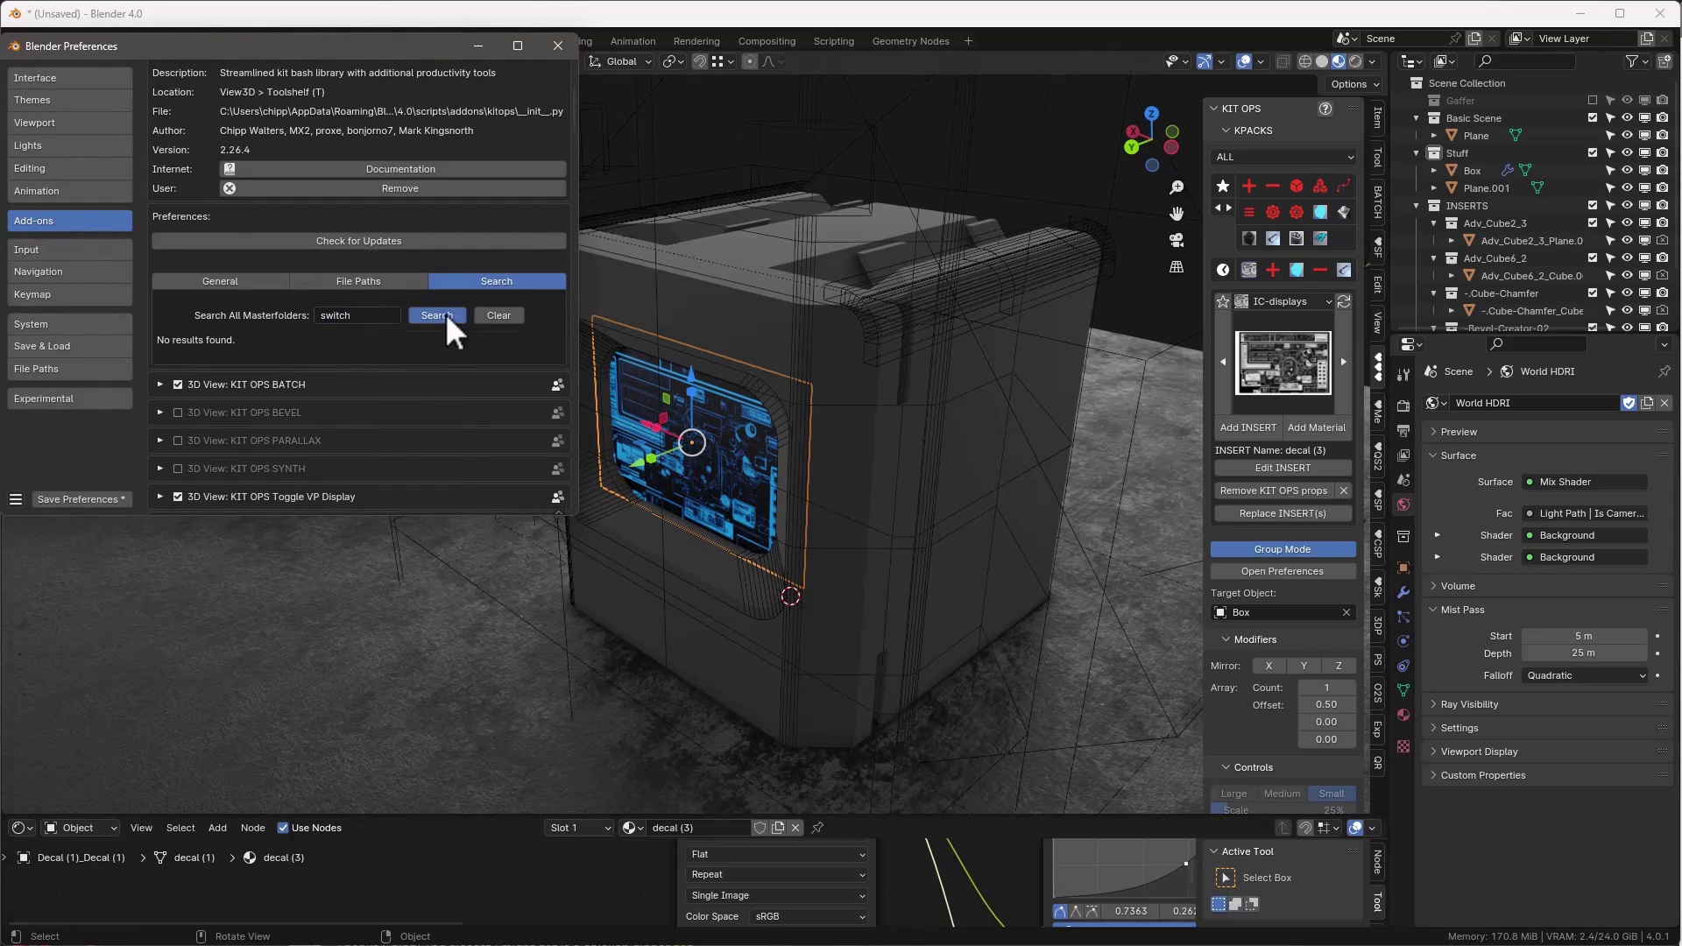
Load switch-V01 from the search results and choose the switch-H2 INSERT from the same S-Assemblies KPACK
scroll(378, 361, down, 5)
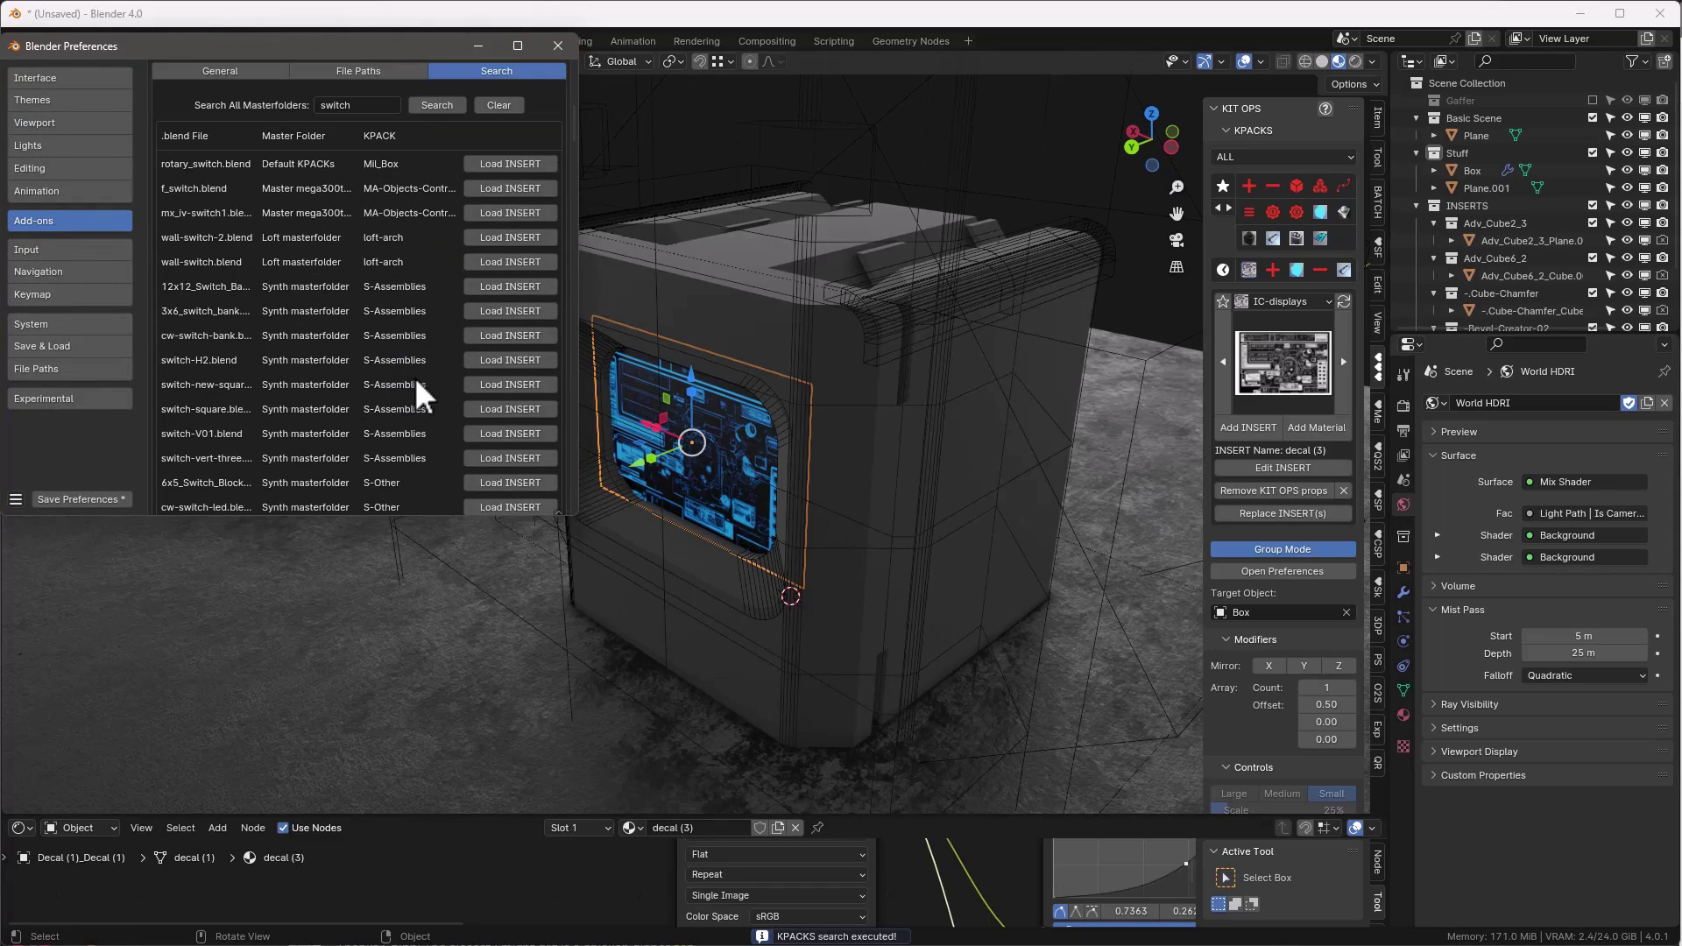
click(498, 431)
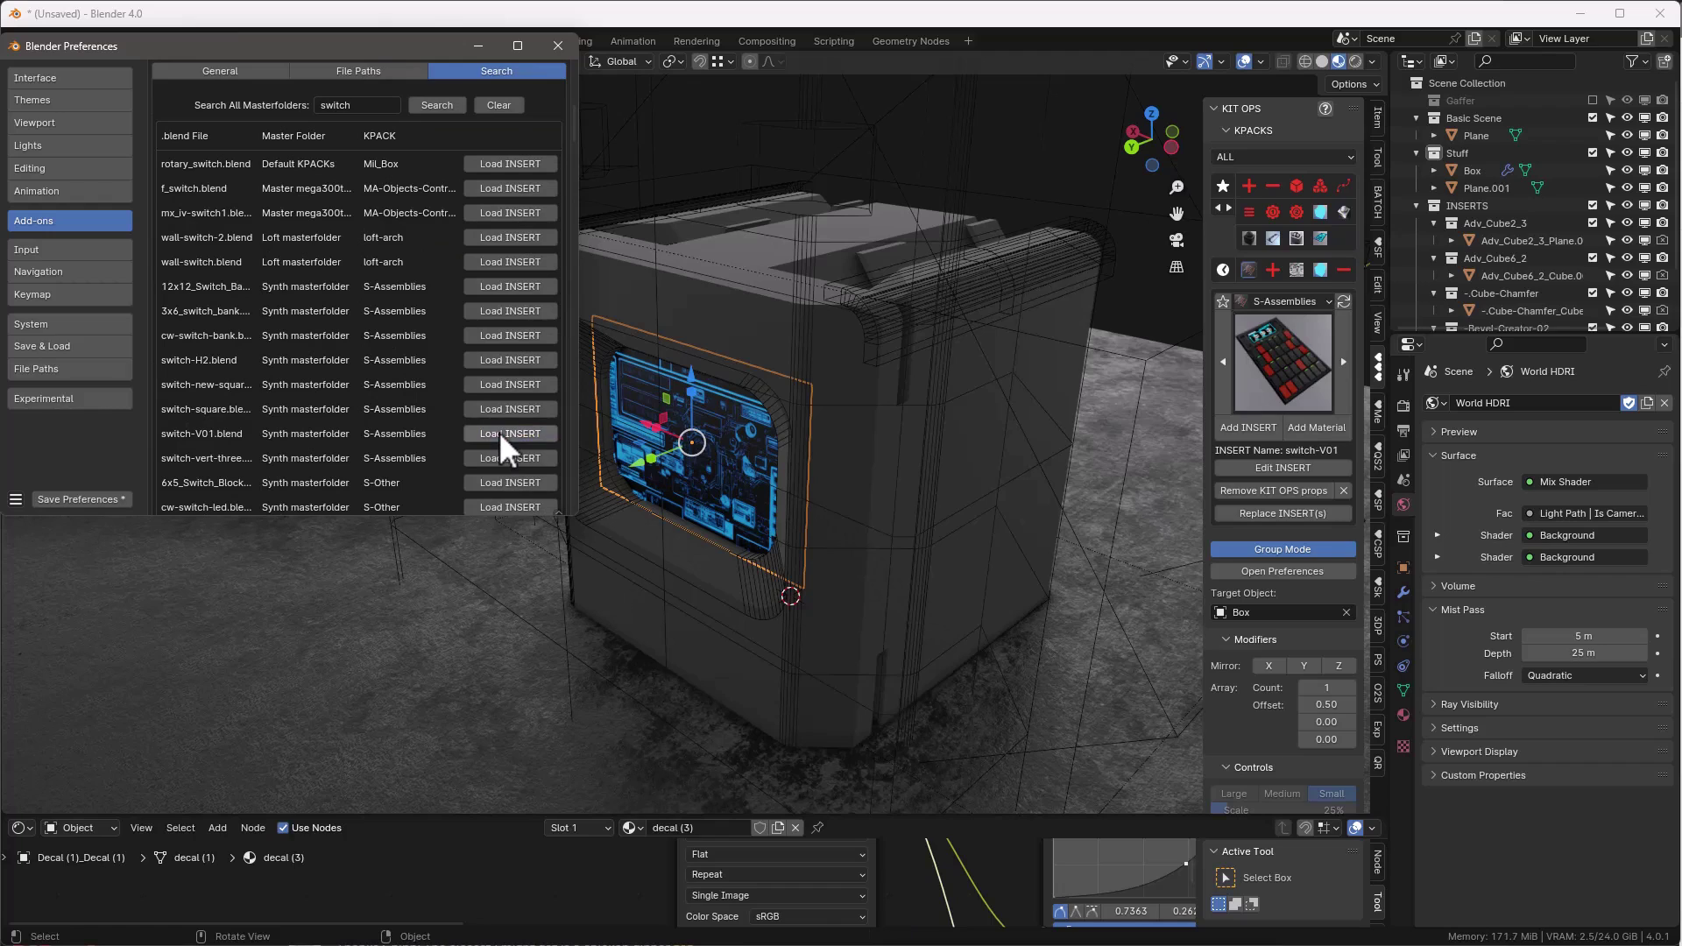
click(1303, 354)
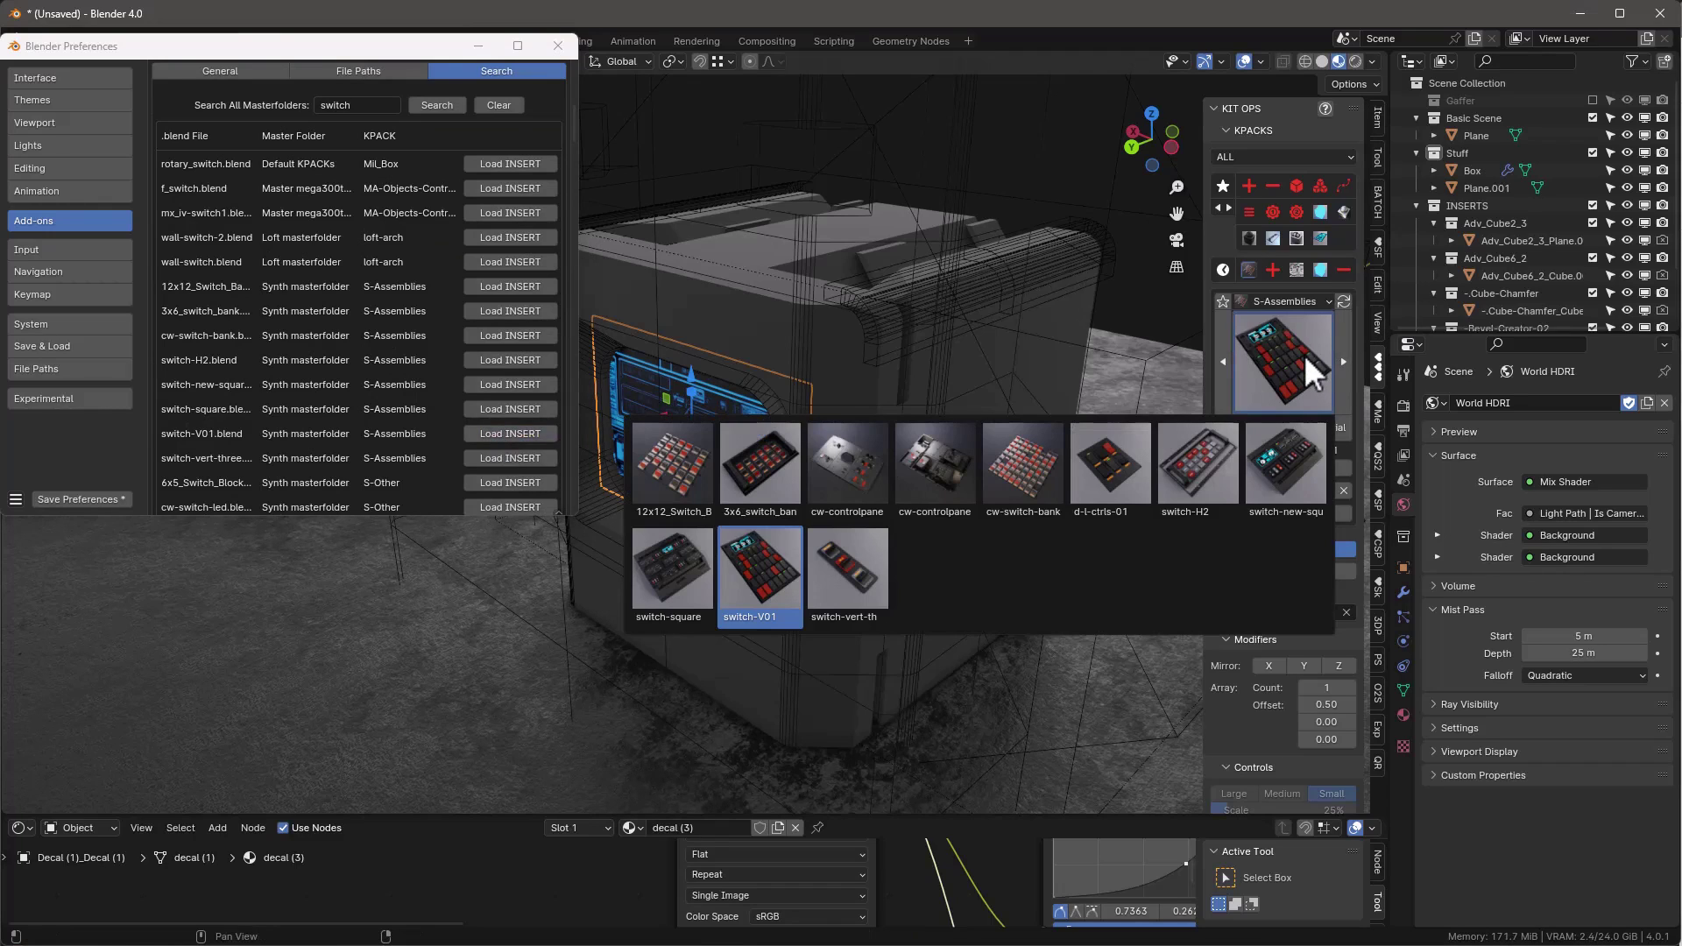
click(1209, 466)
scroll(953, 373, down, 5)
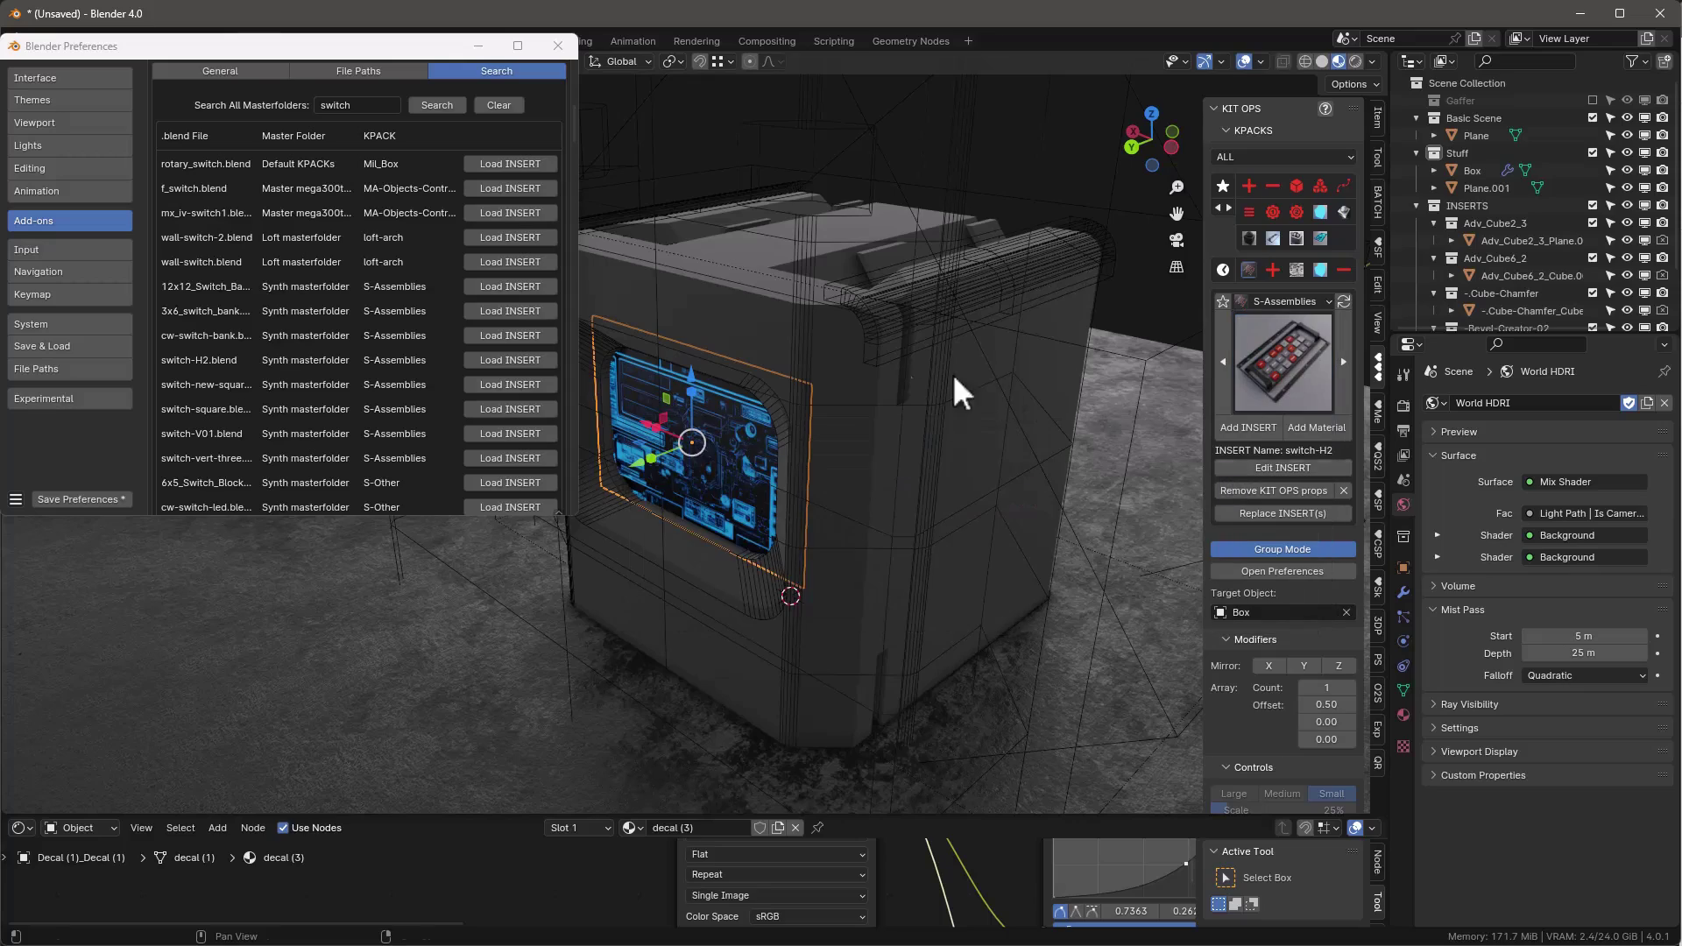
Add the switch-H2 INSERT to the front of the box beneath the display and lower it slightly along Z
middle_drag(822, 403, 869, 419)
scroll(869, 418, up, 5)
click(874, 424)
middle_drag(979, 429, 986, 464)
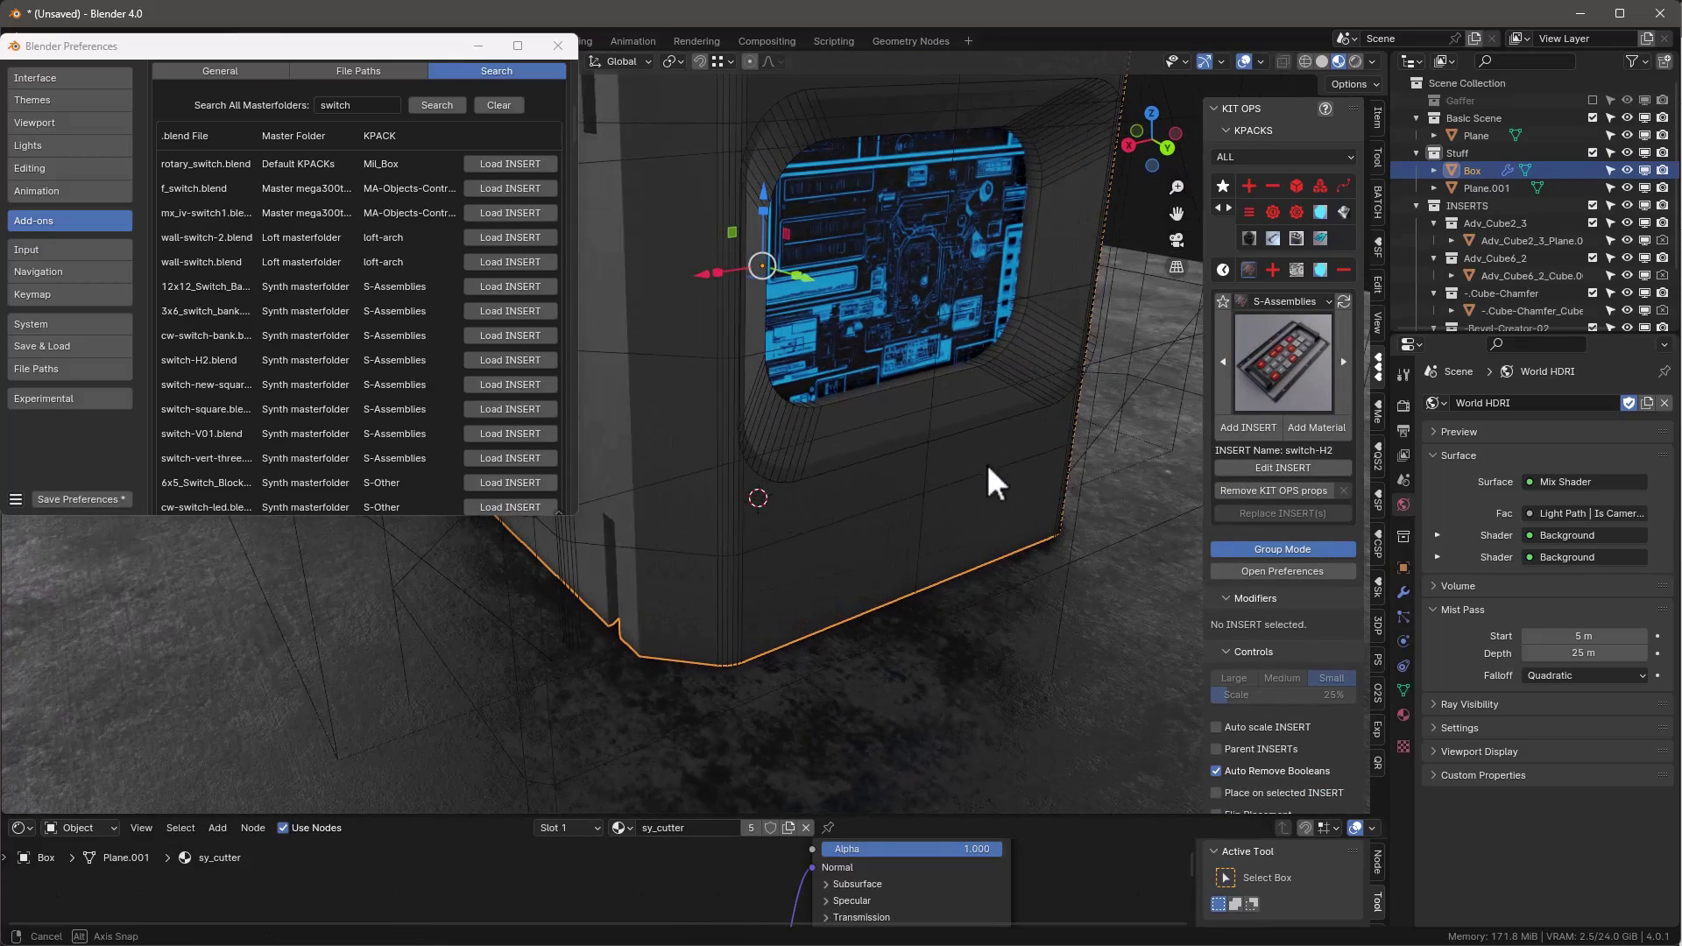
click(1258, 427)
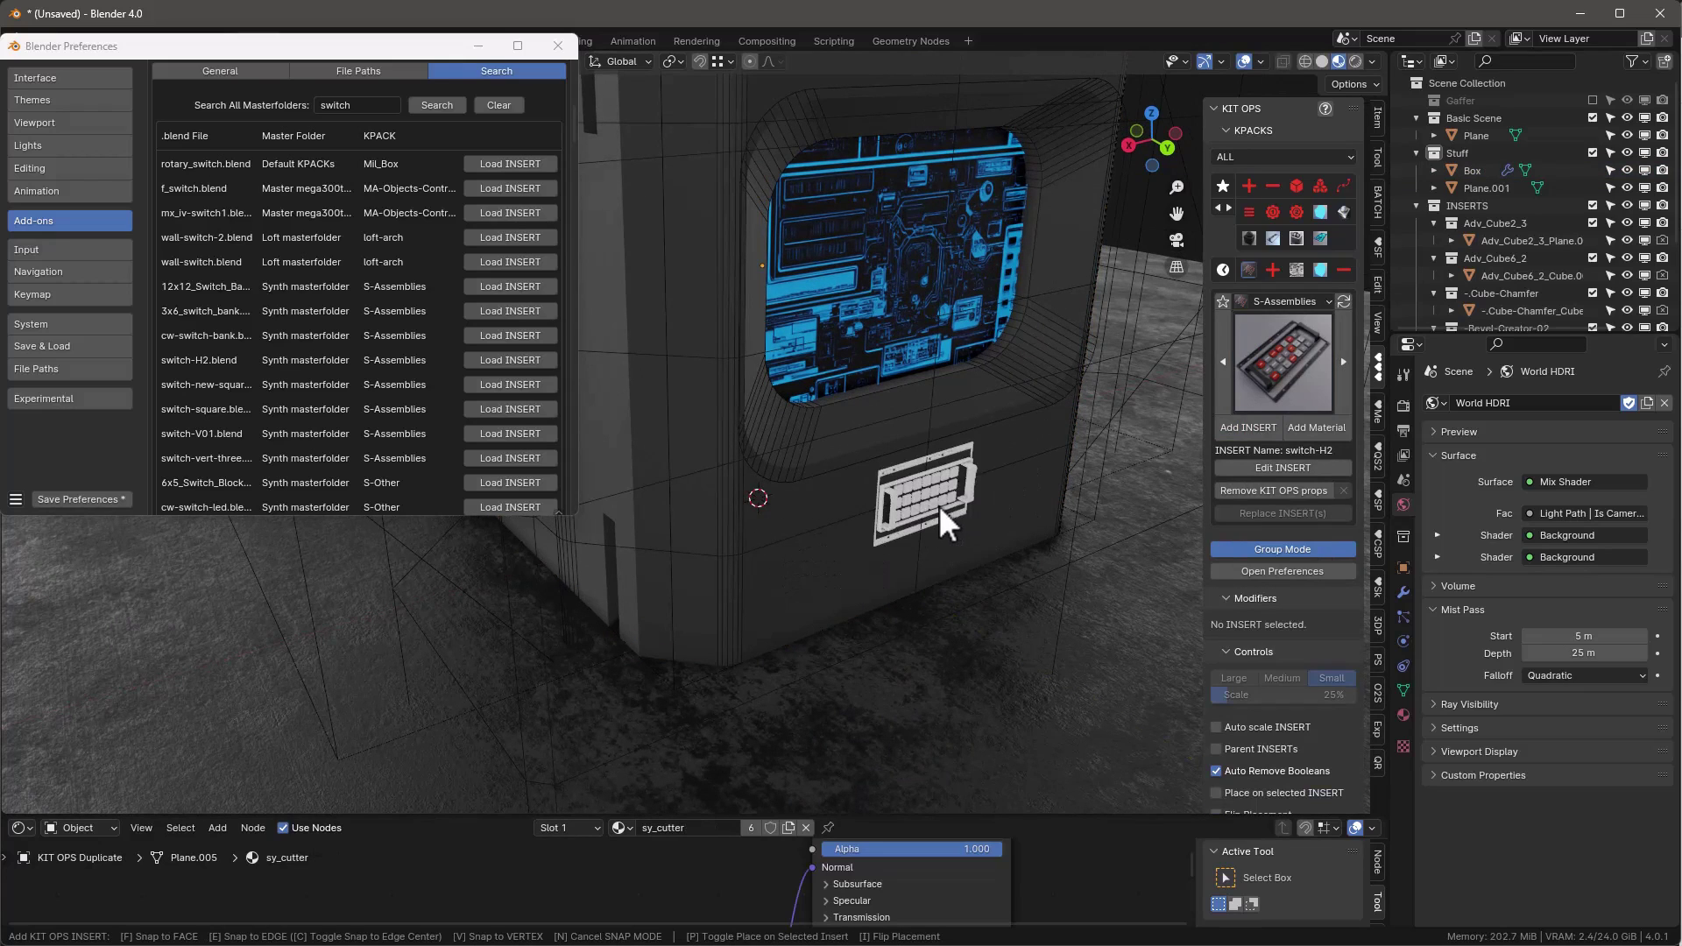
scroll(939, 507, up, 4)
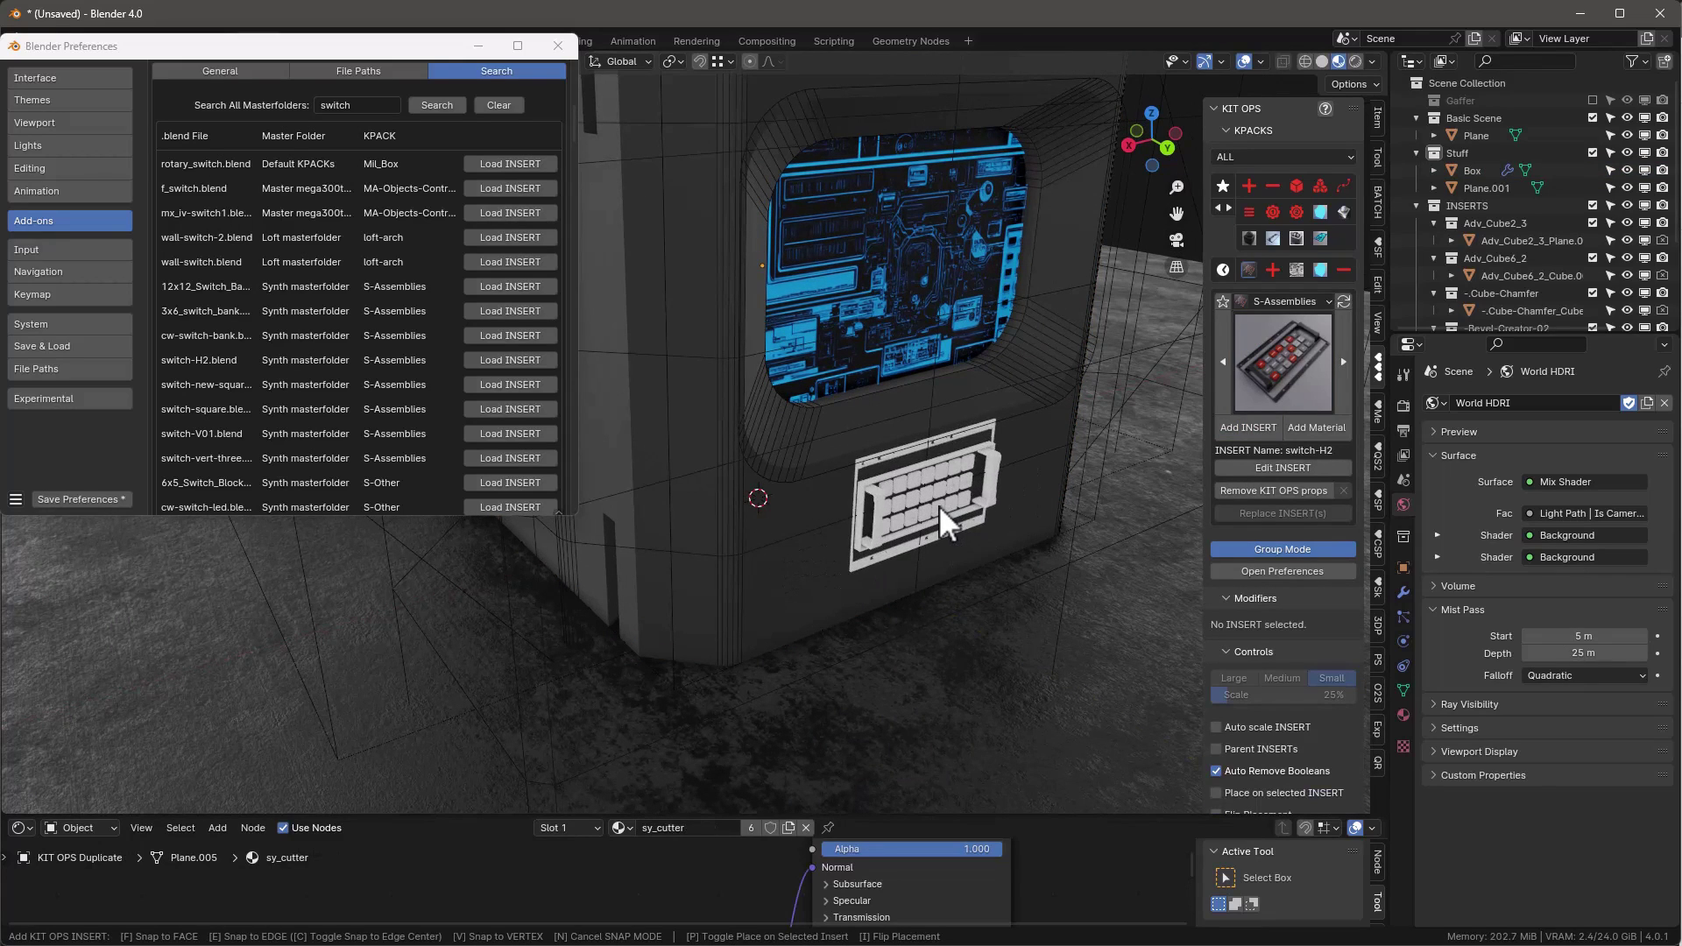
scroll(939, 505, down, 1)
click(939, 502)
drag(928, 429, 934, 452)
middle_drag(981, 443, 969, 262)
scroll(937, 525, up, 12)
scroll(970, 466, down, 11)
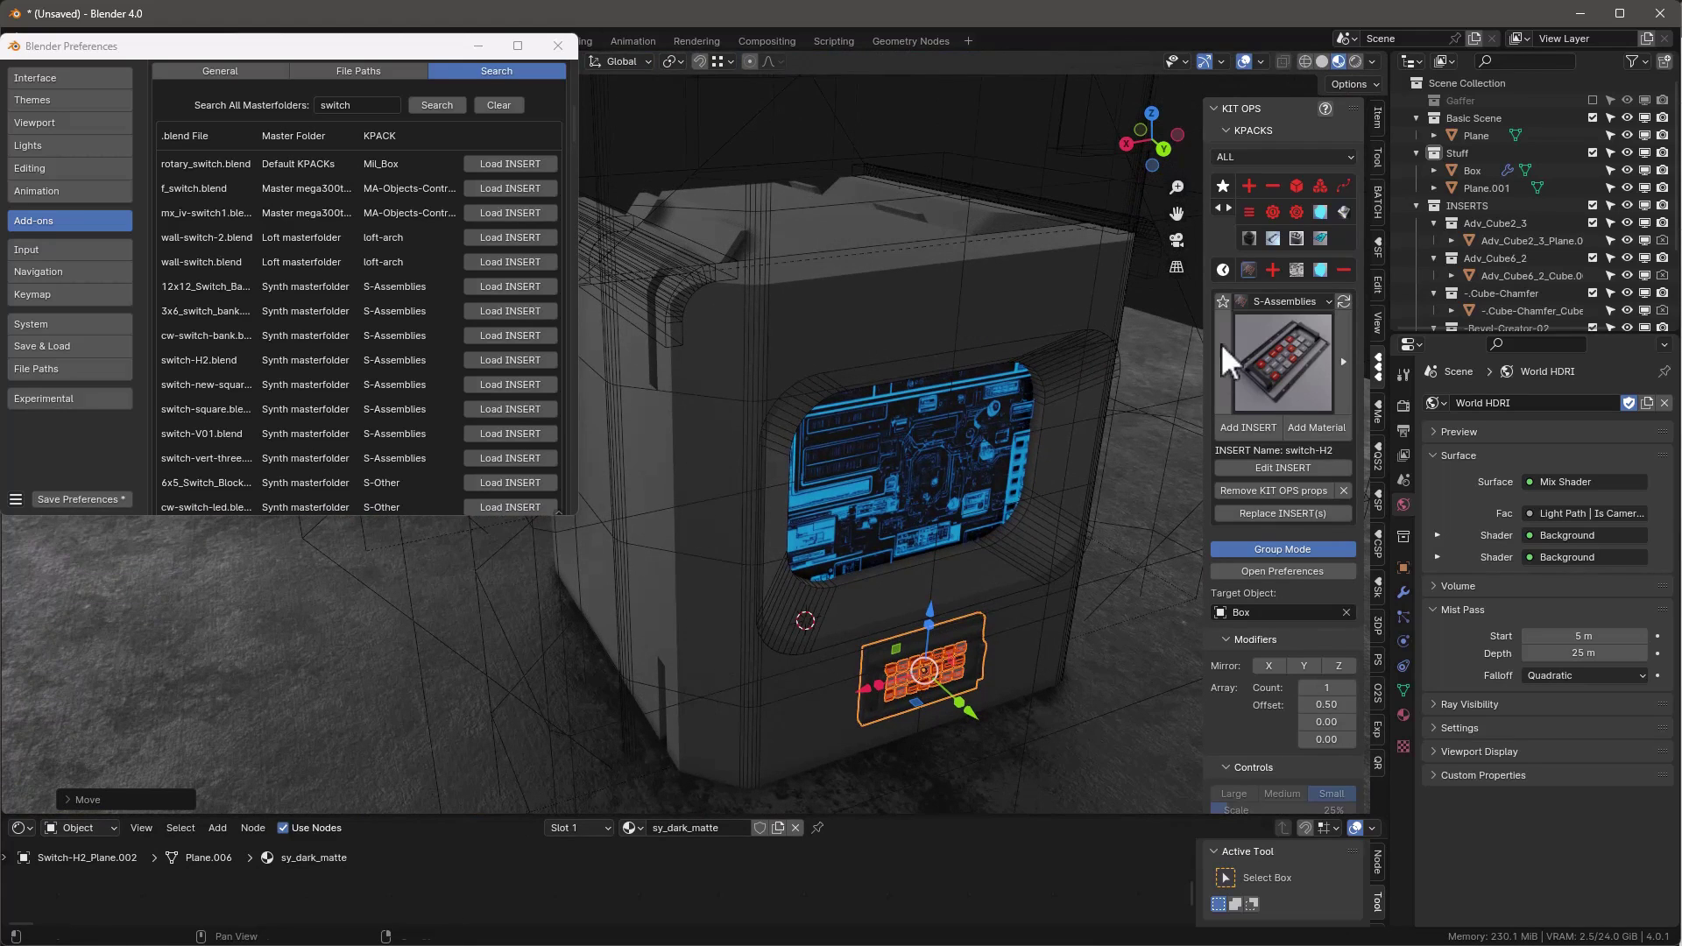
Choose the switch-new-square INSERT from S-Assemblies, enlarge it during placement, and place it on the box above the display
click(1300, 360)
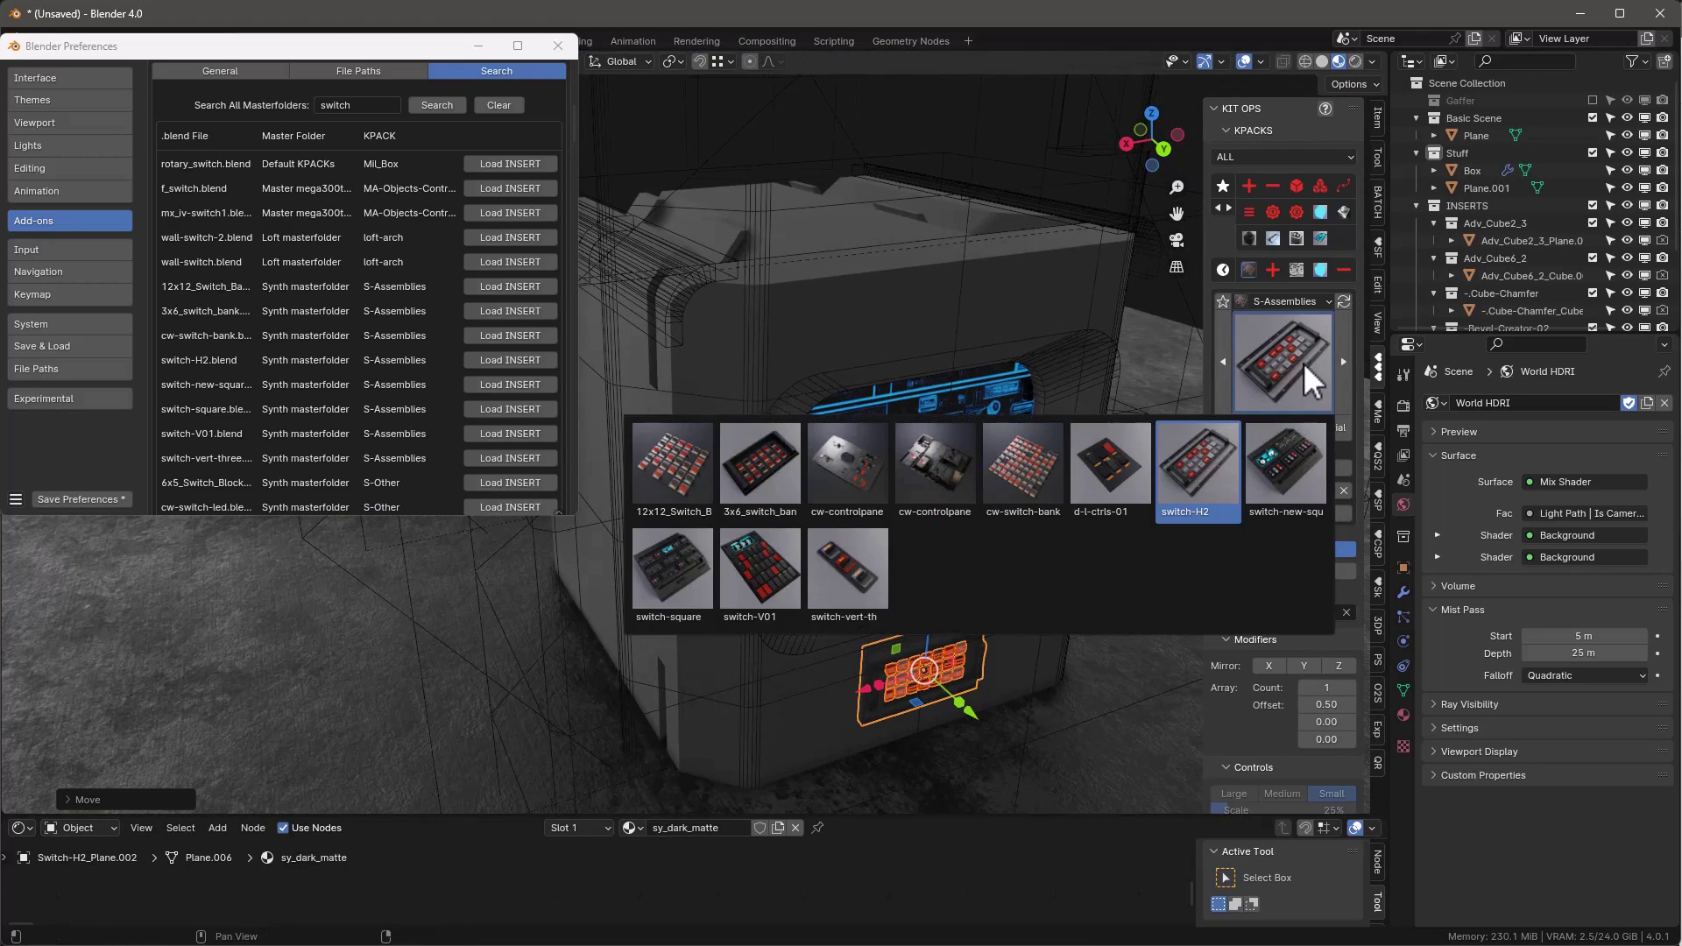
click(1284, 462)
scroll(853, 259, down, 3)
scroll(896, 306, up, 4)
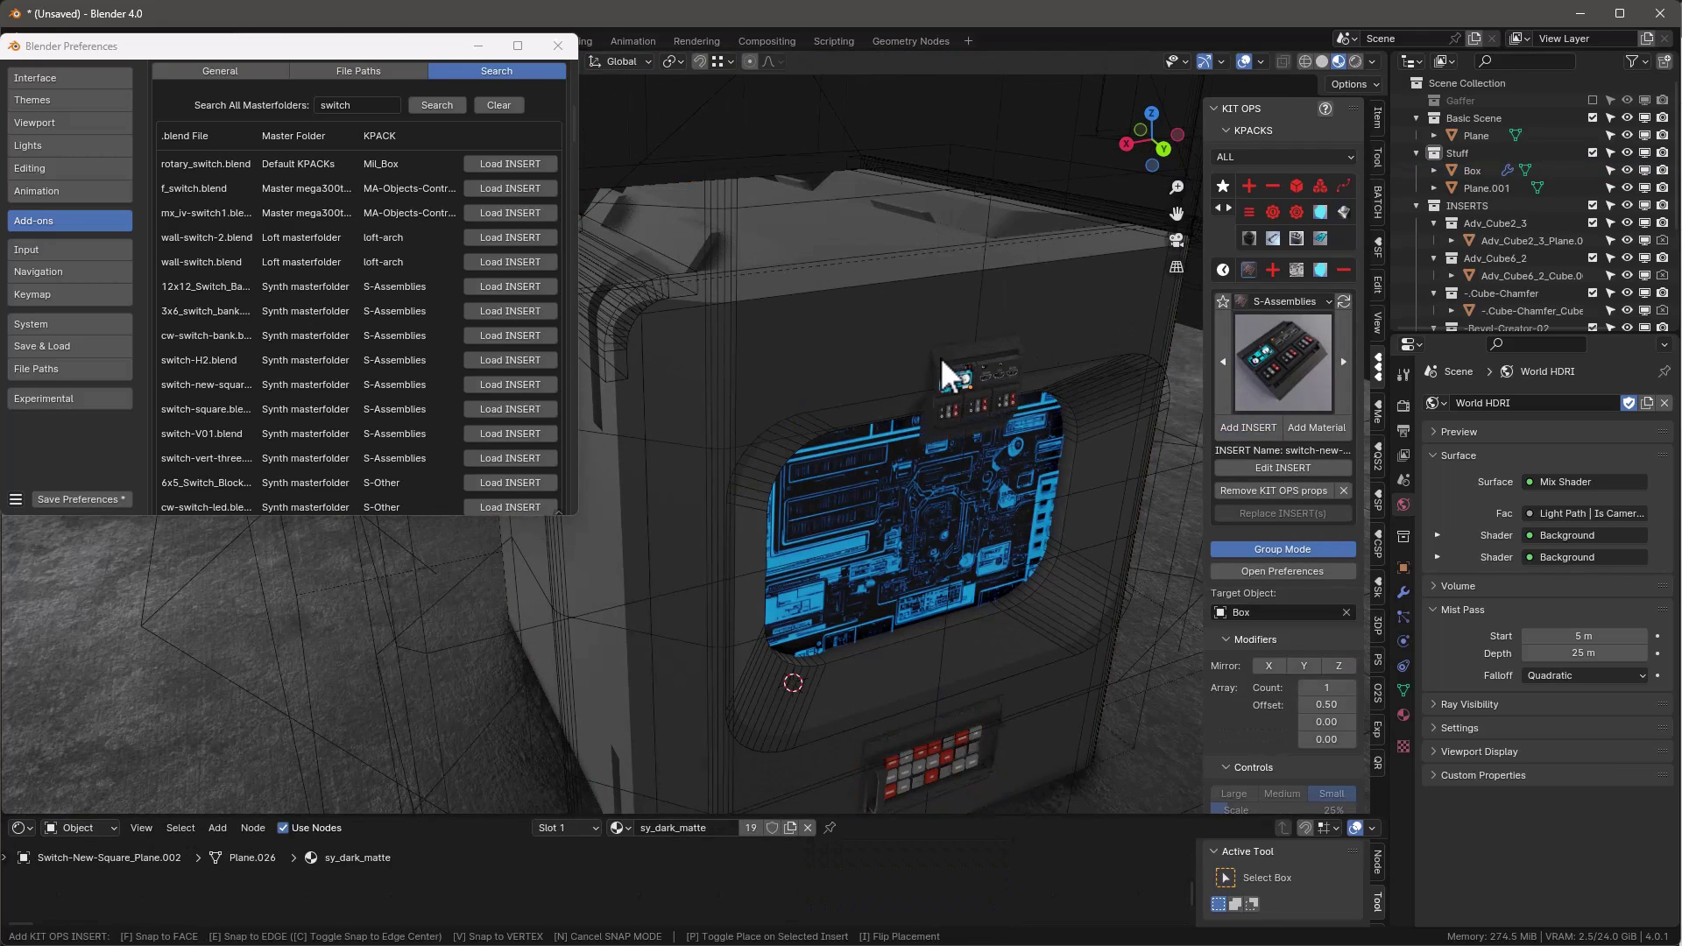
click(939, 359)
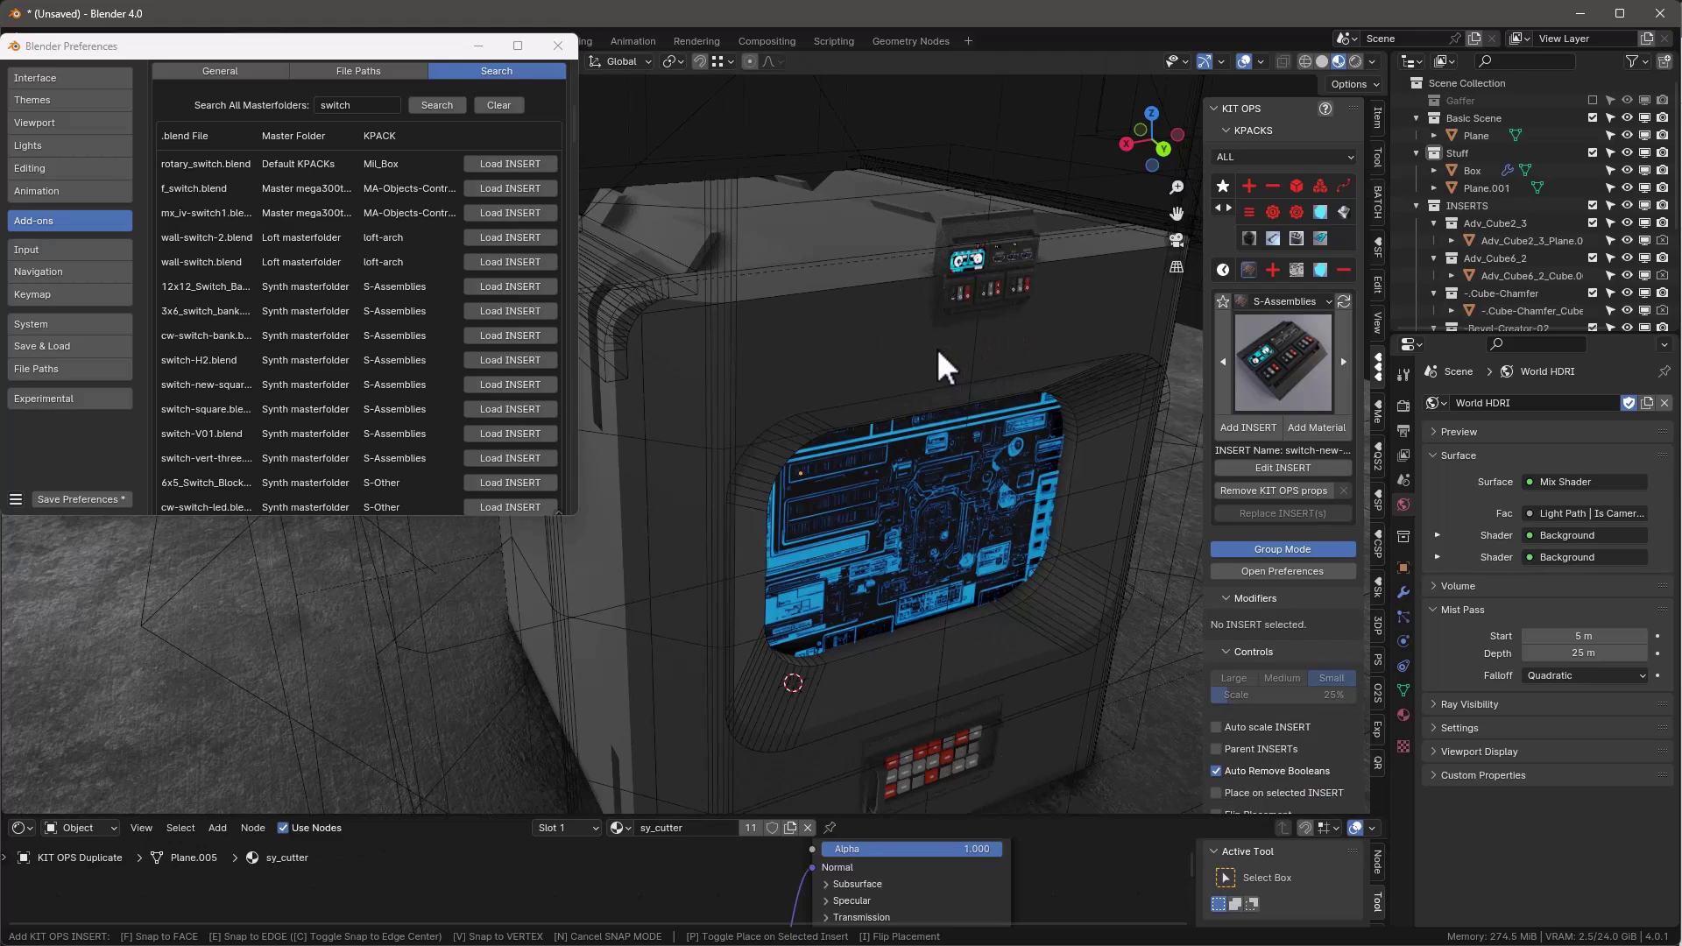
scroll(937, 345, up, 3)
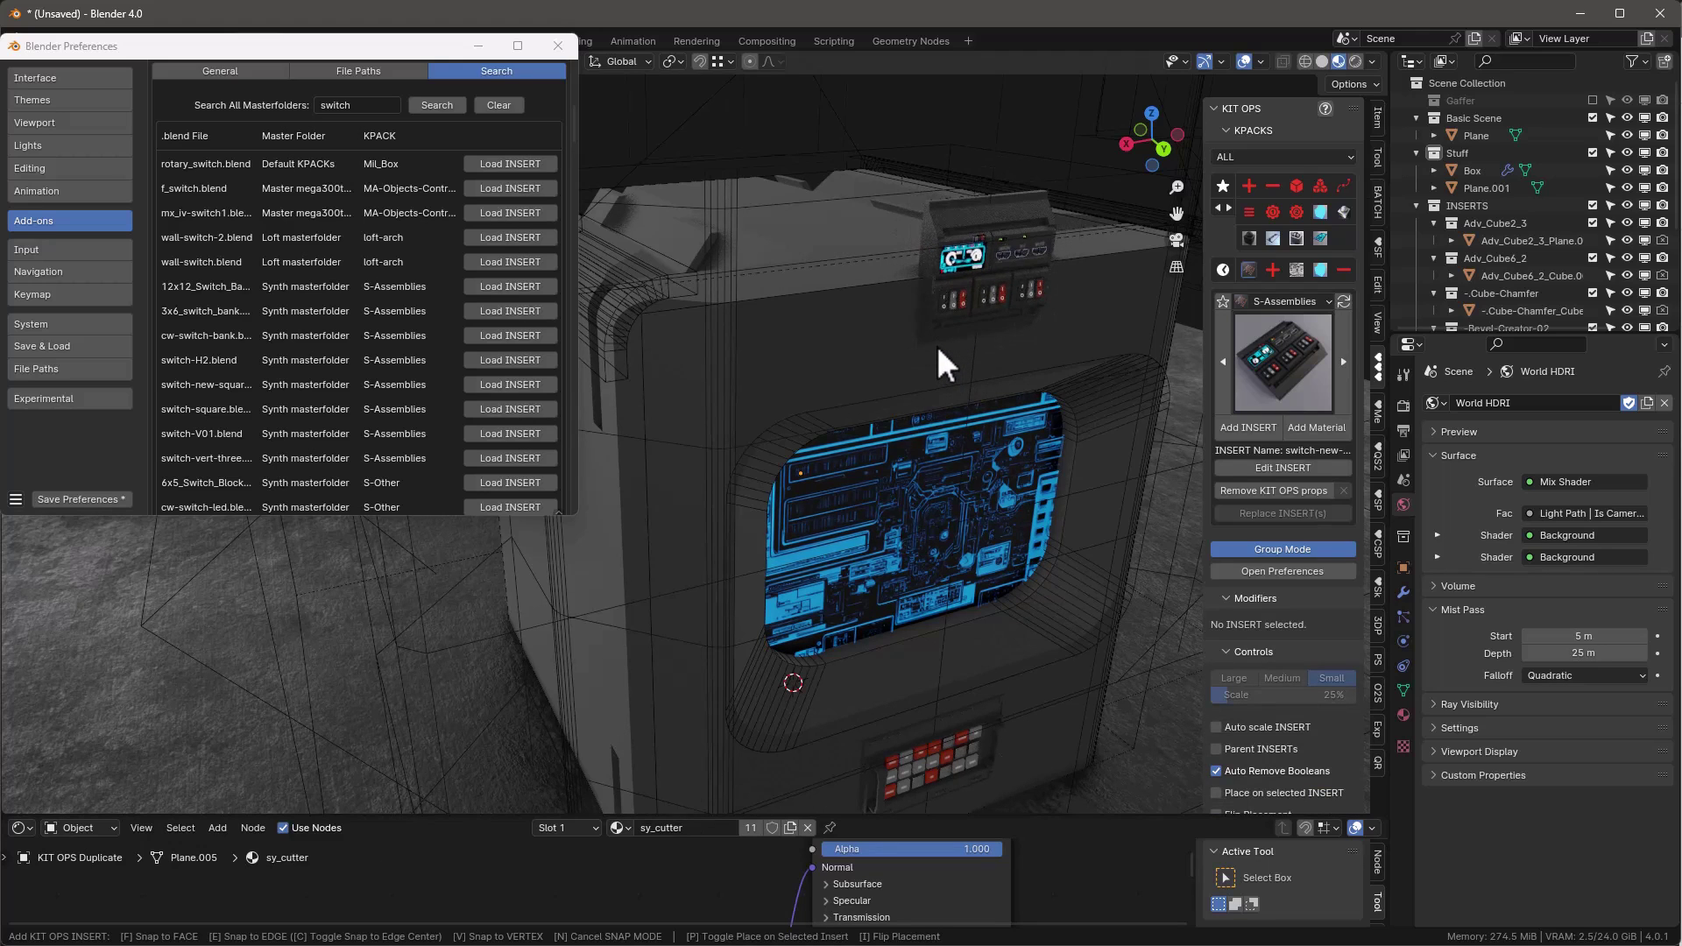
click(937, 345)
Swap the two switch INSERTs along Z, putting switch-new-square below the display and switch-H2 above it
drag(1011, 196, 1013, 265)
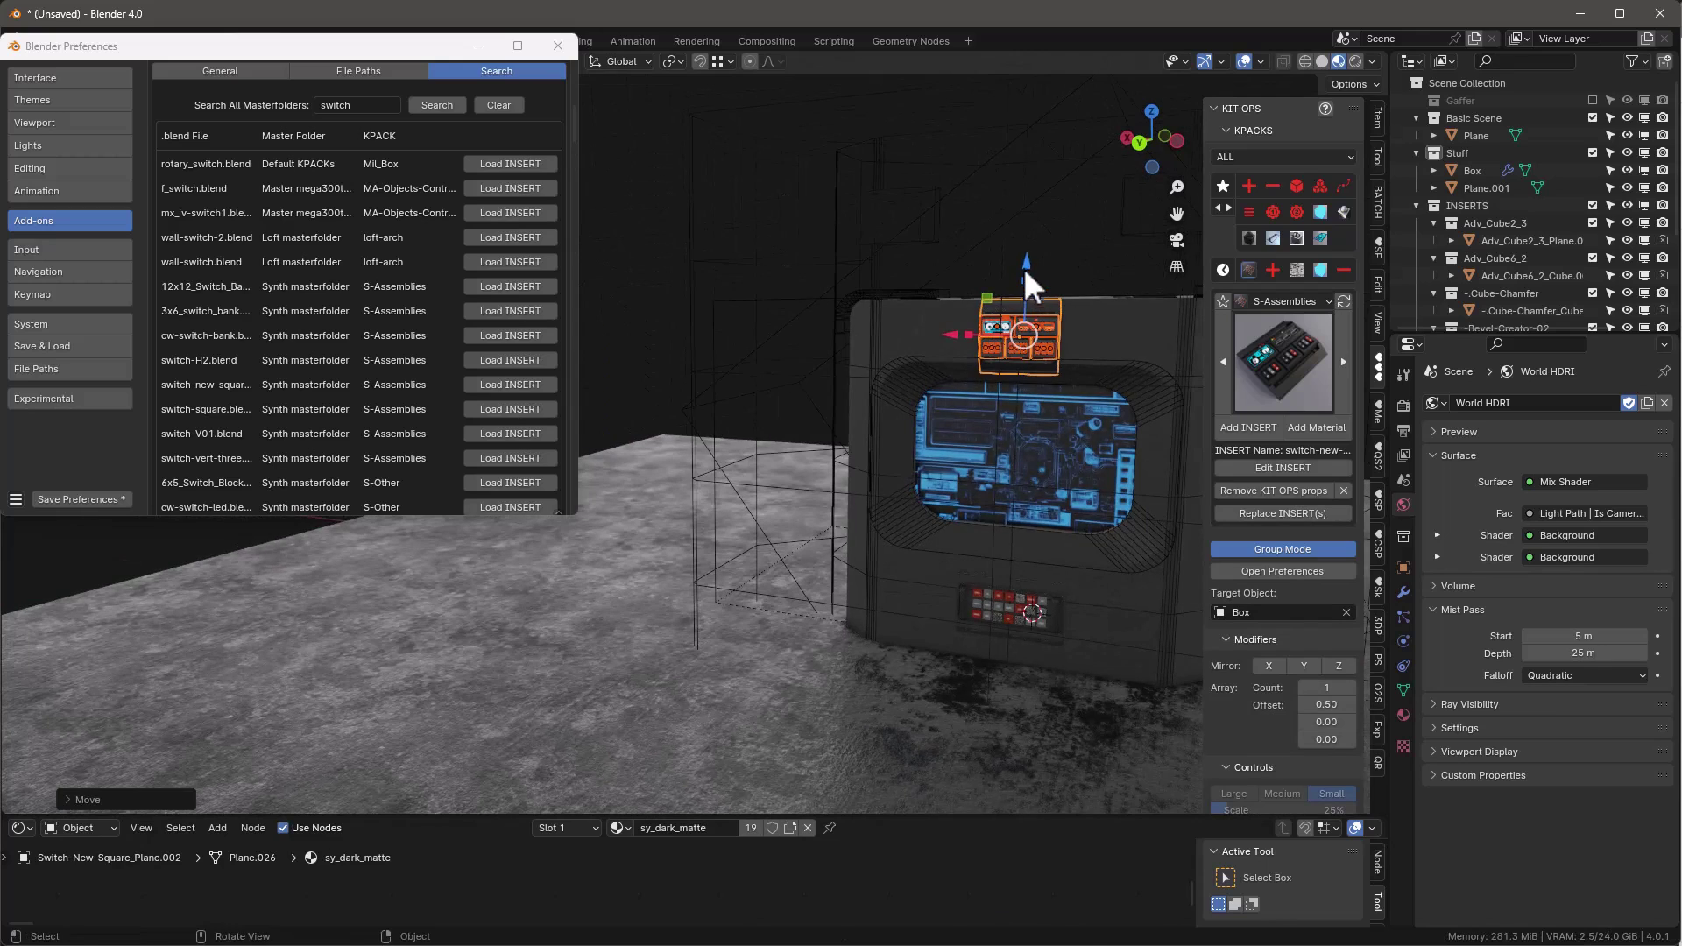
shift+drag(1023, 266, 1055, 613)
drag(1012, 528, 976, 255)
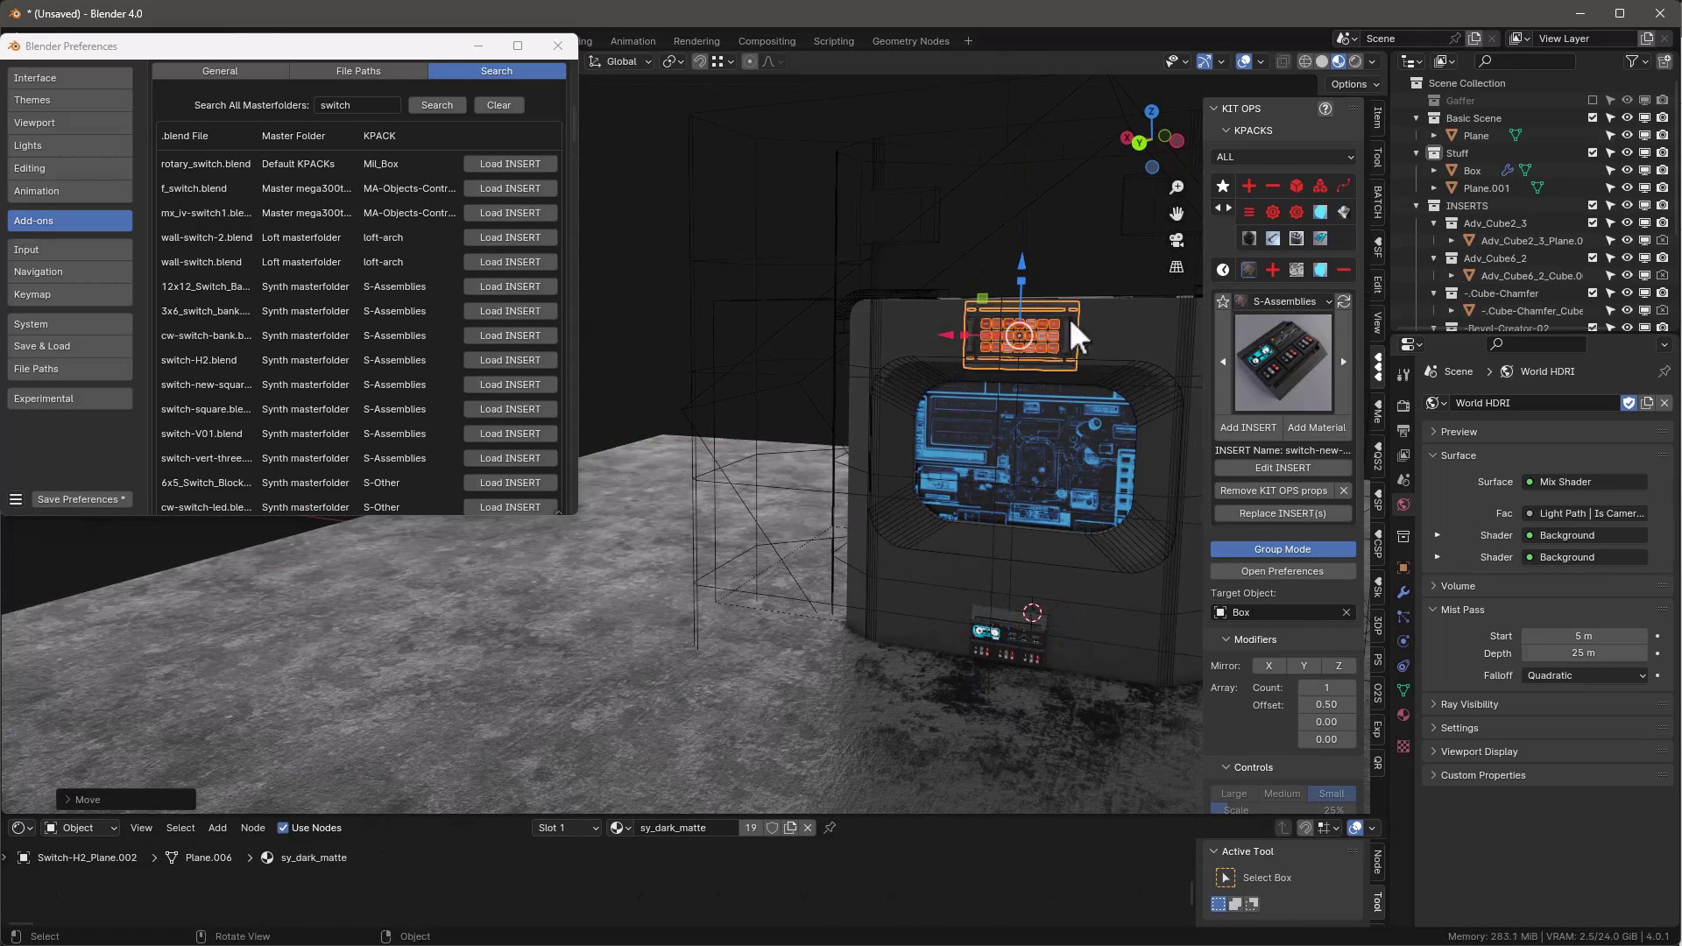
Reveal switch-H2 in the Outliner, check its child objects, and collapse its collection
key(period)
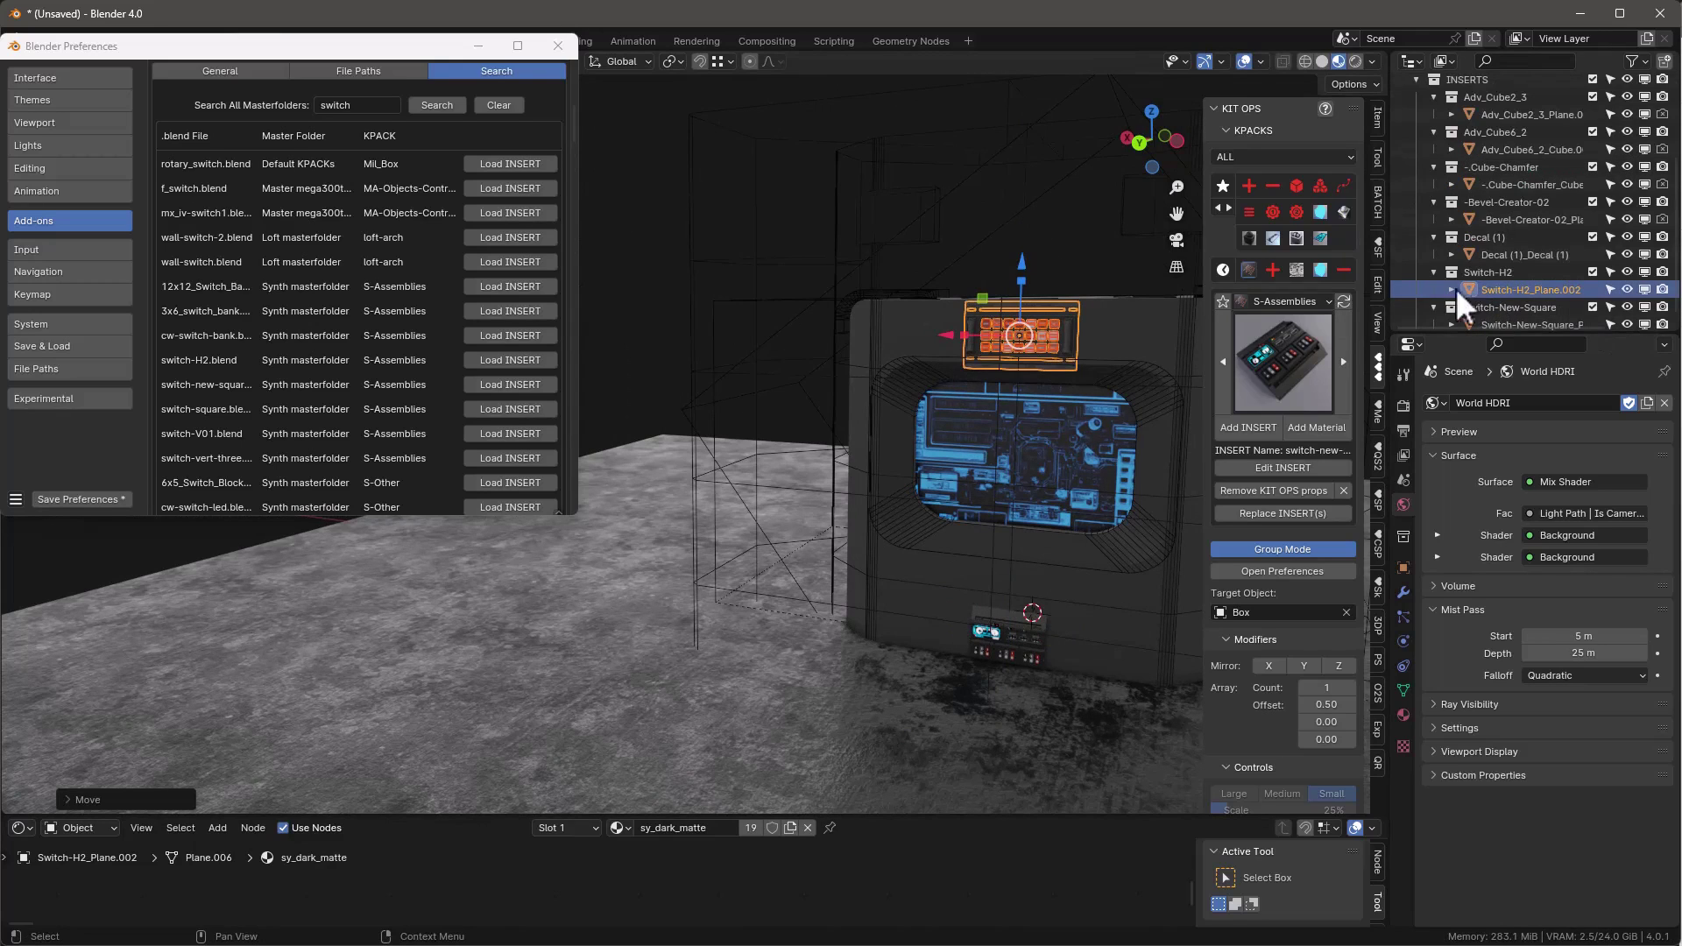
scroll(1508, 259, up, 4)
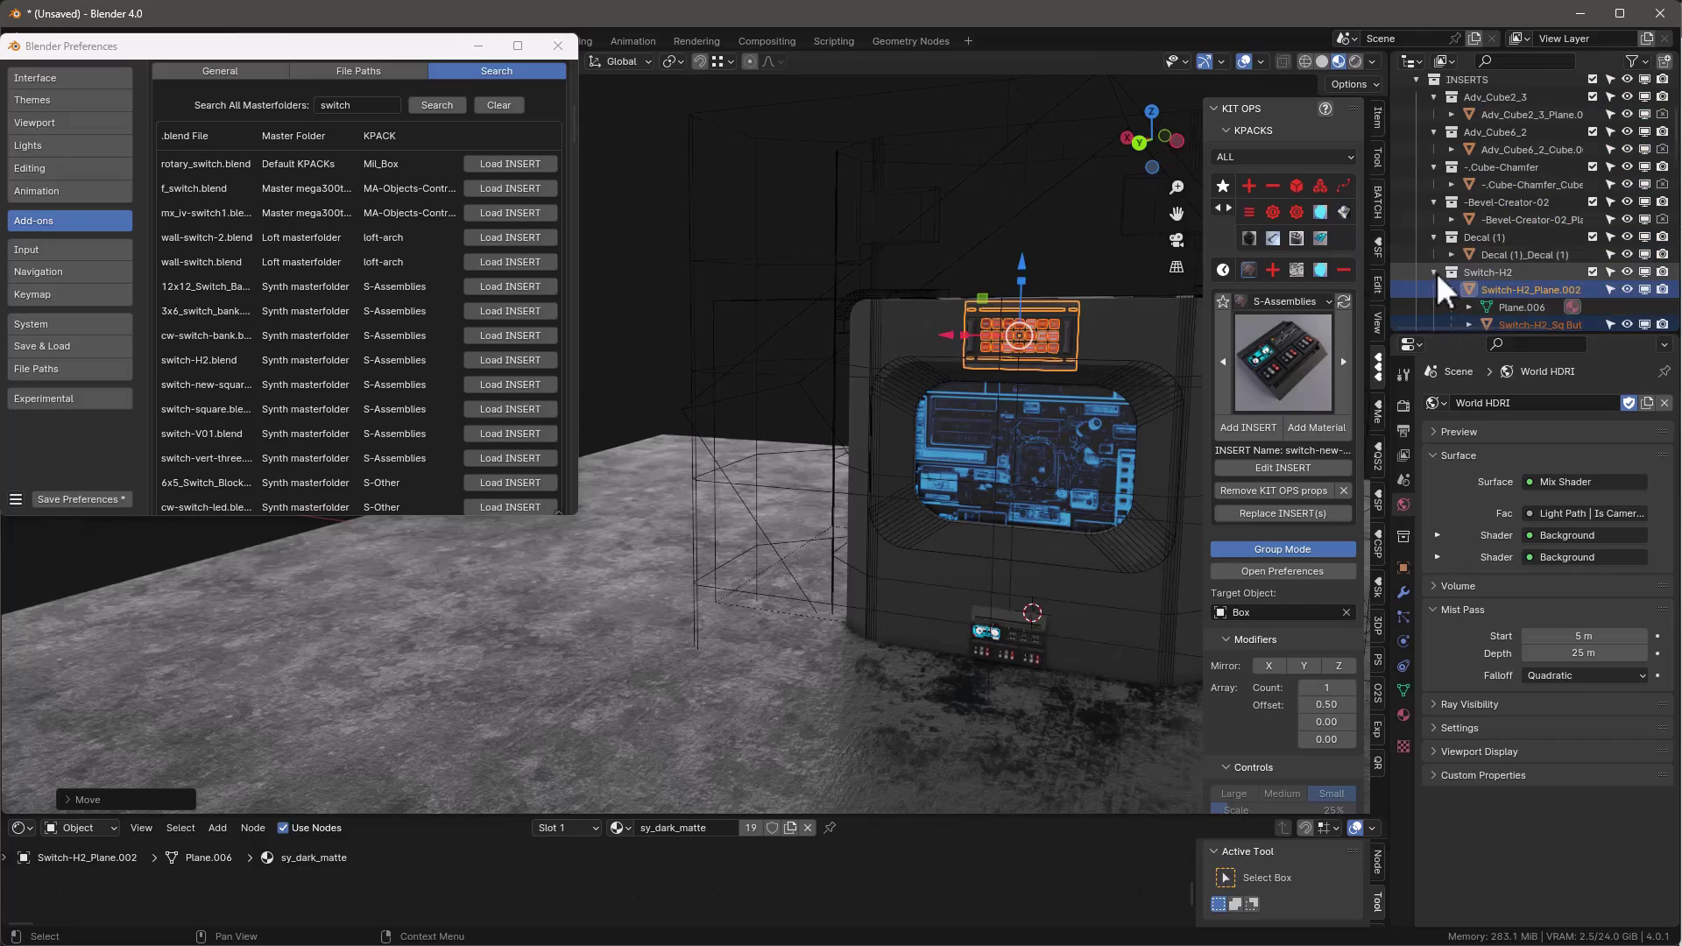
click(1435, 271)
Adjust the height of the switch-H2 INSERT above the display and scale it down slightly
middle_drag(1173, 473, 1007, 261)
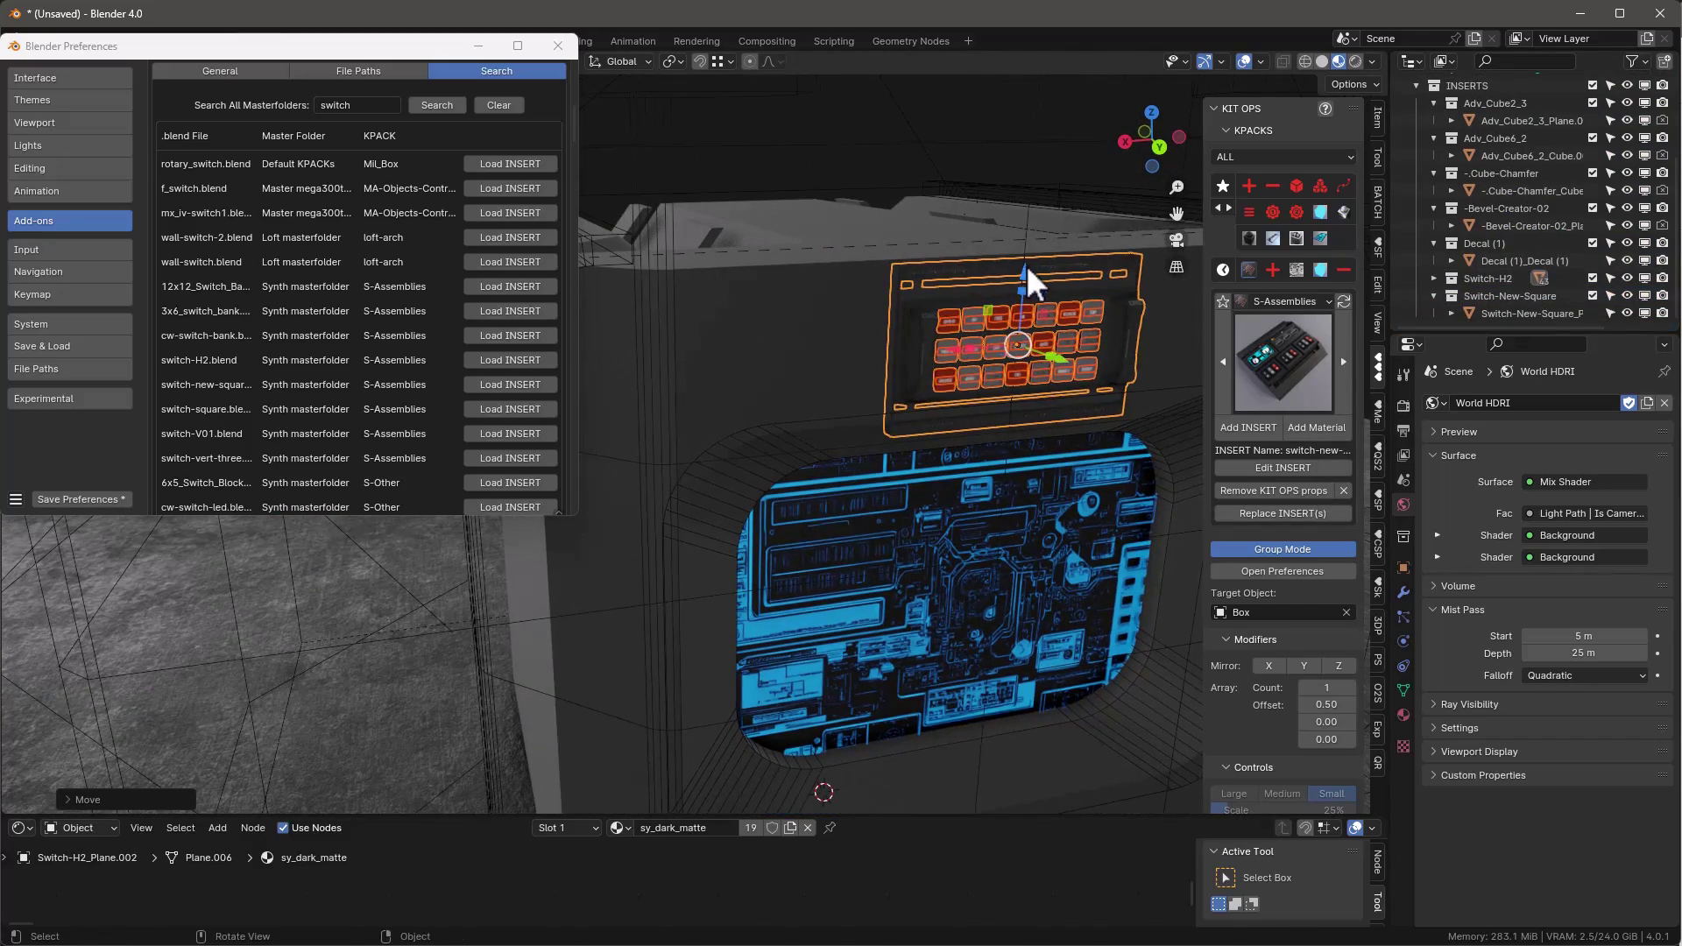
key(g)
key(z)
click(887, 290)
middle_drag(886, 290, 811, 290)
middle_drag(1081, 276, 1095, 288)
key(g)
click(1086, 296)
scroll(1059, 281, down, 4)
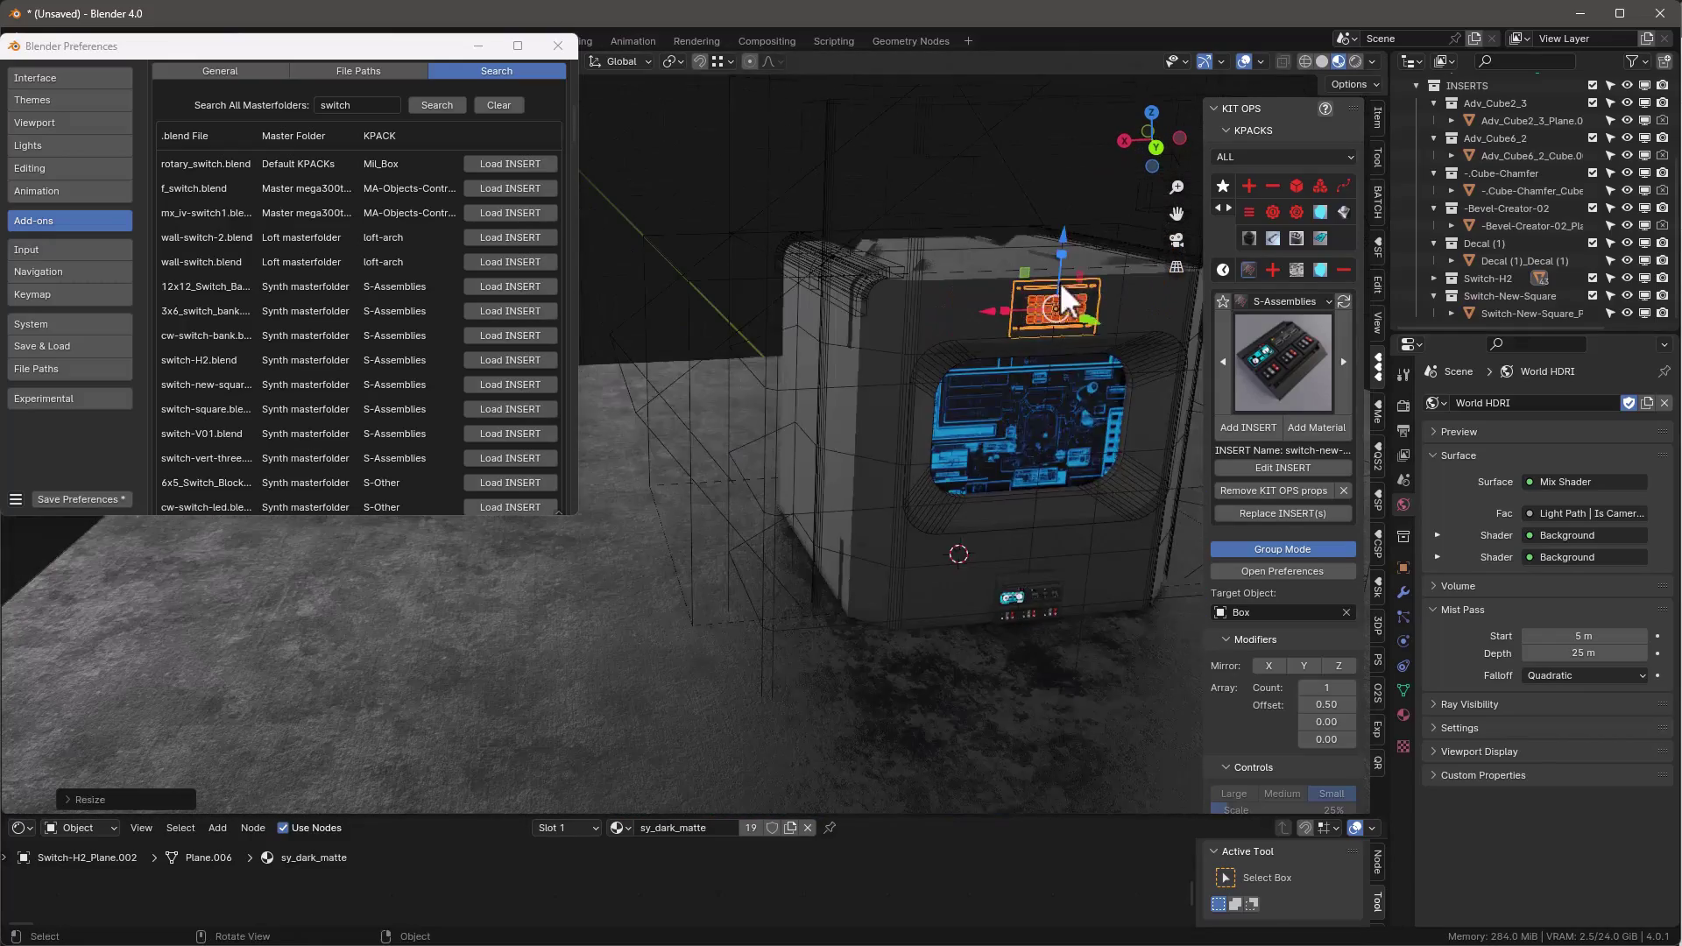
Raise the switch-new-square INSERT along Z toward the display and scale it up
scroll(1092, 566, up, 4)
click(993, 618)
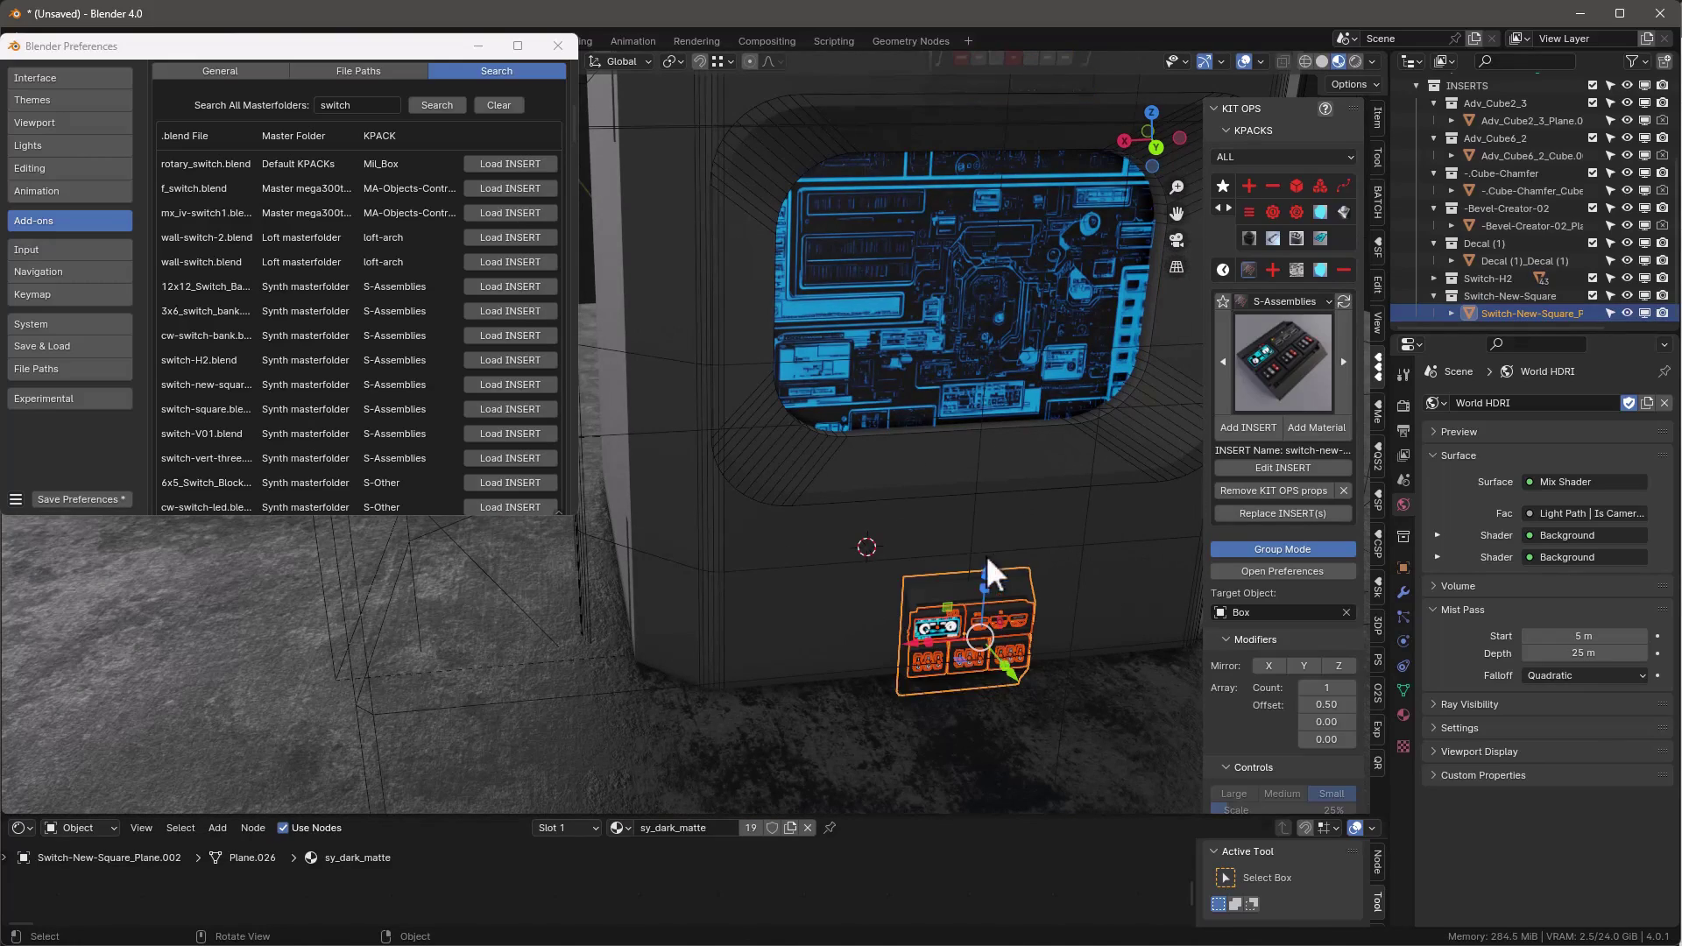
key(g)
key(z)
click(1046, 564)
key(g)
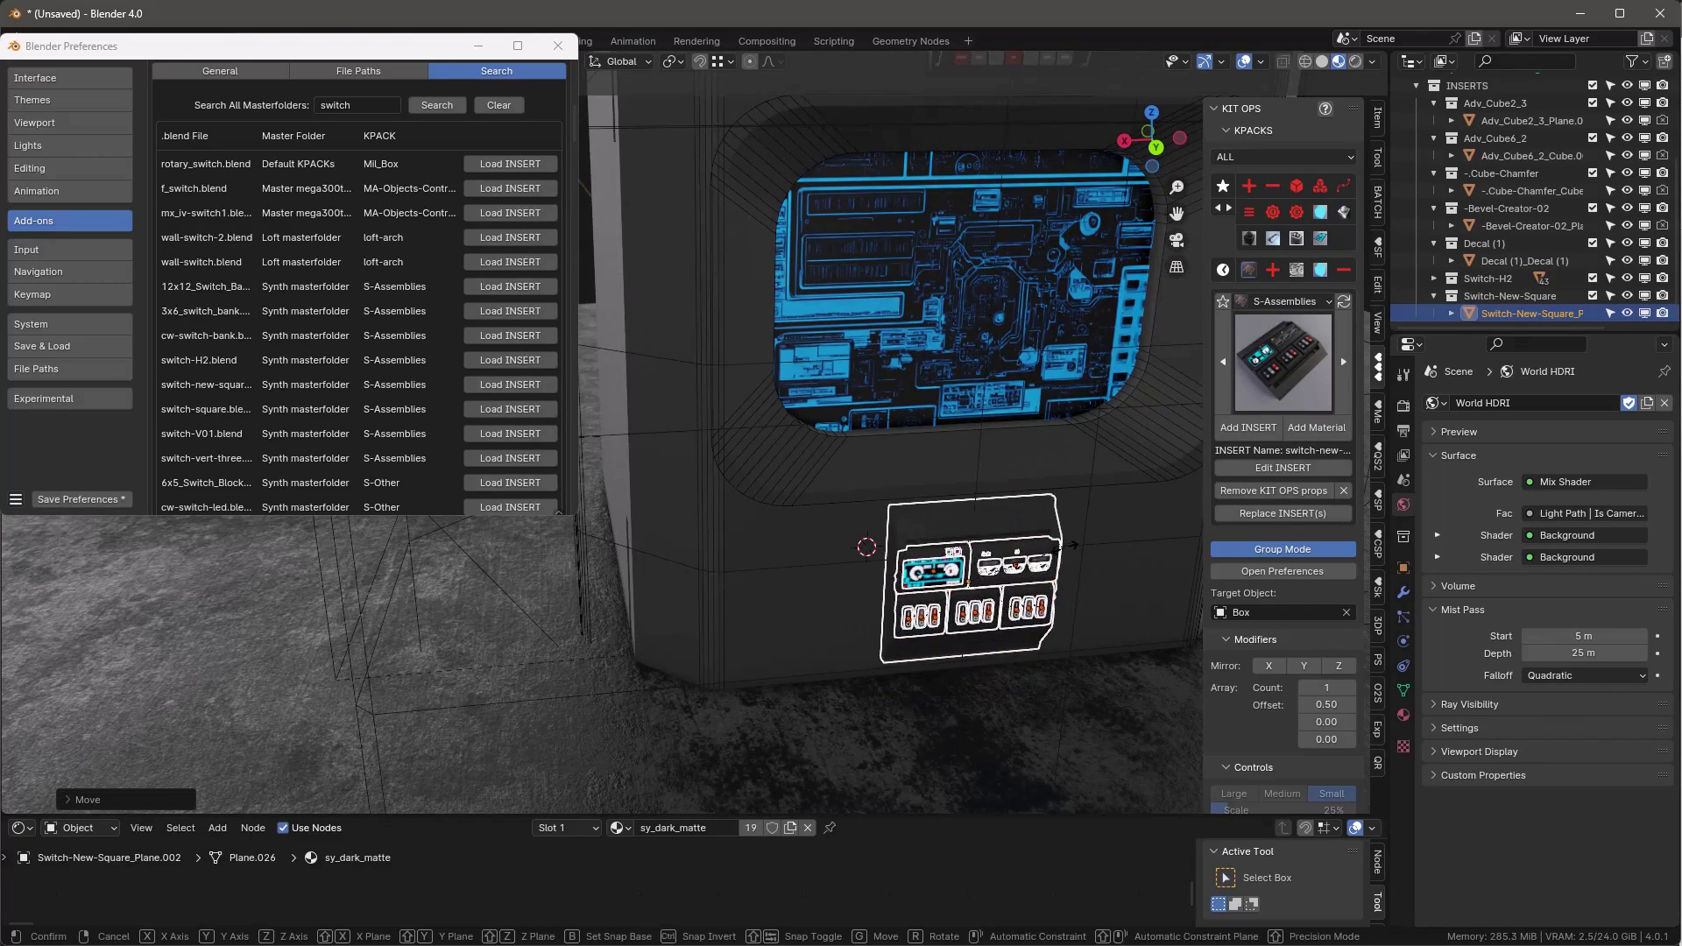
key(s)
click(1027, 522)
middle_drag(1027, 522, 693, 315)
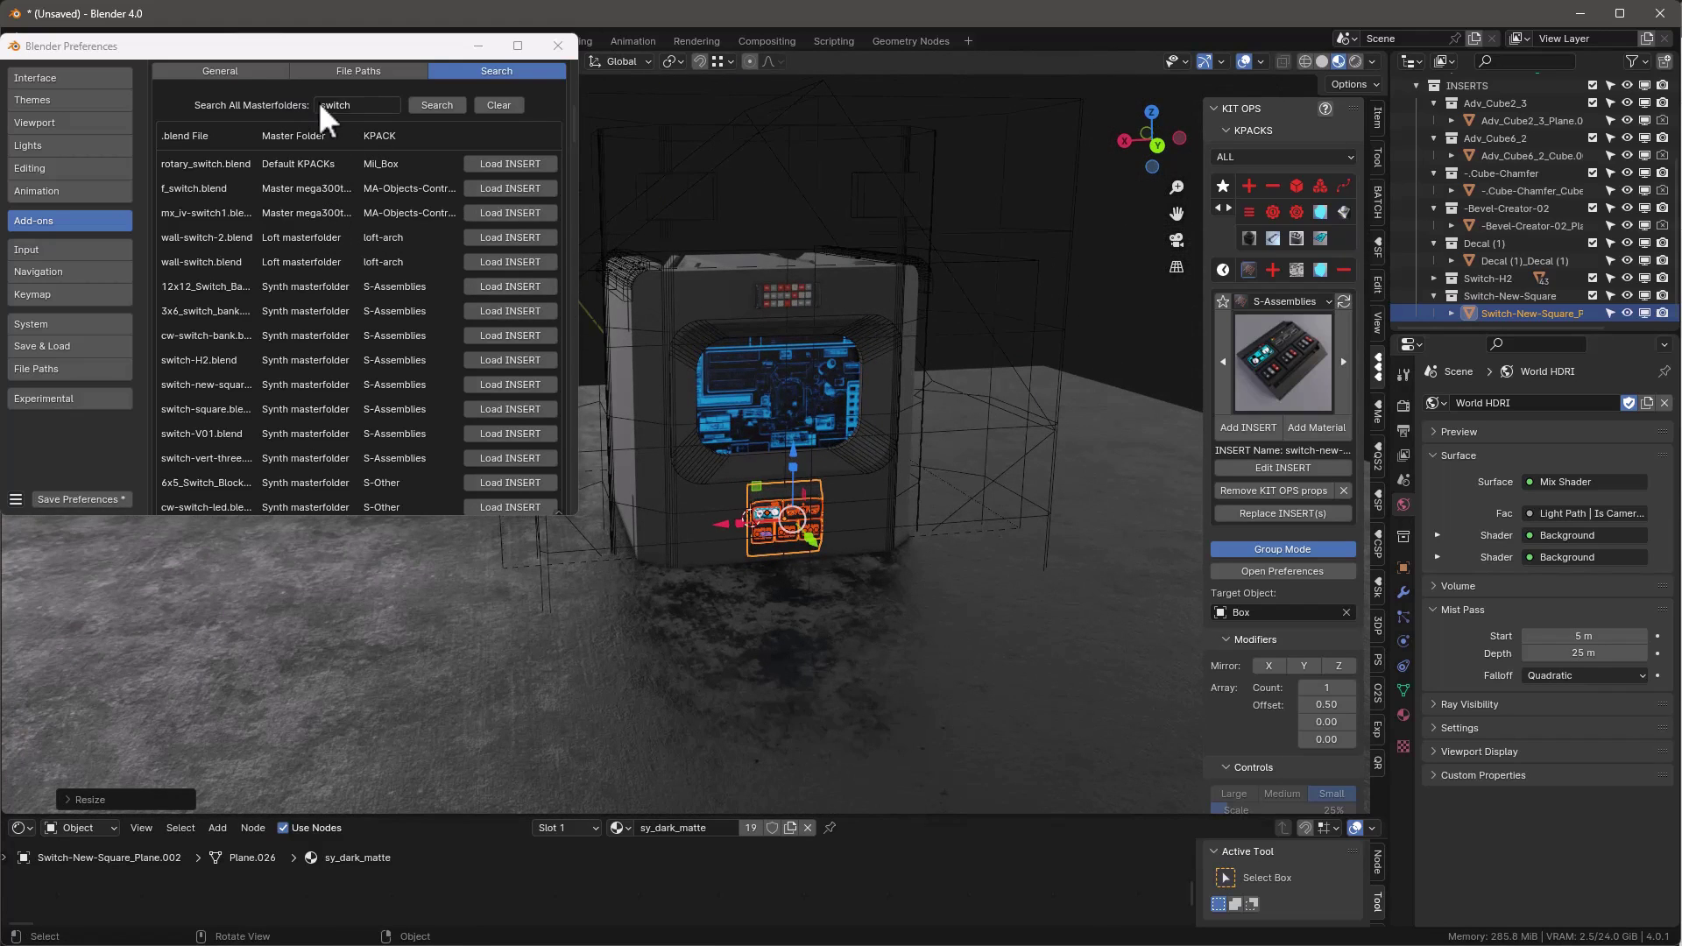
Search all KIT OPS master folders for "vent" in the add-on preferences
click(359, 105)
text(vent)
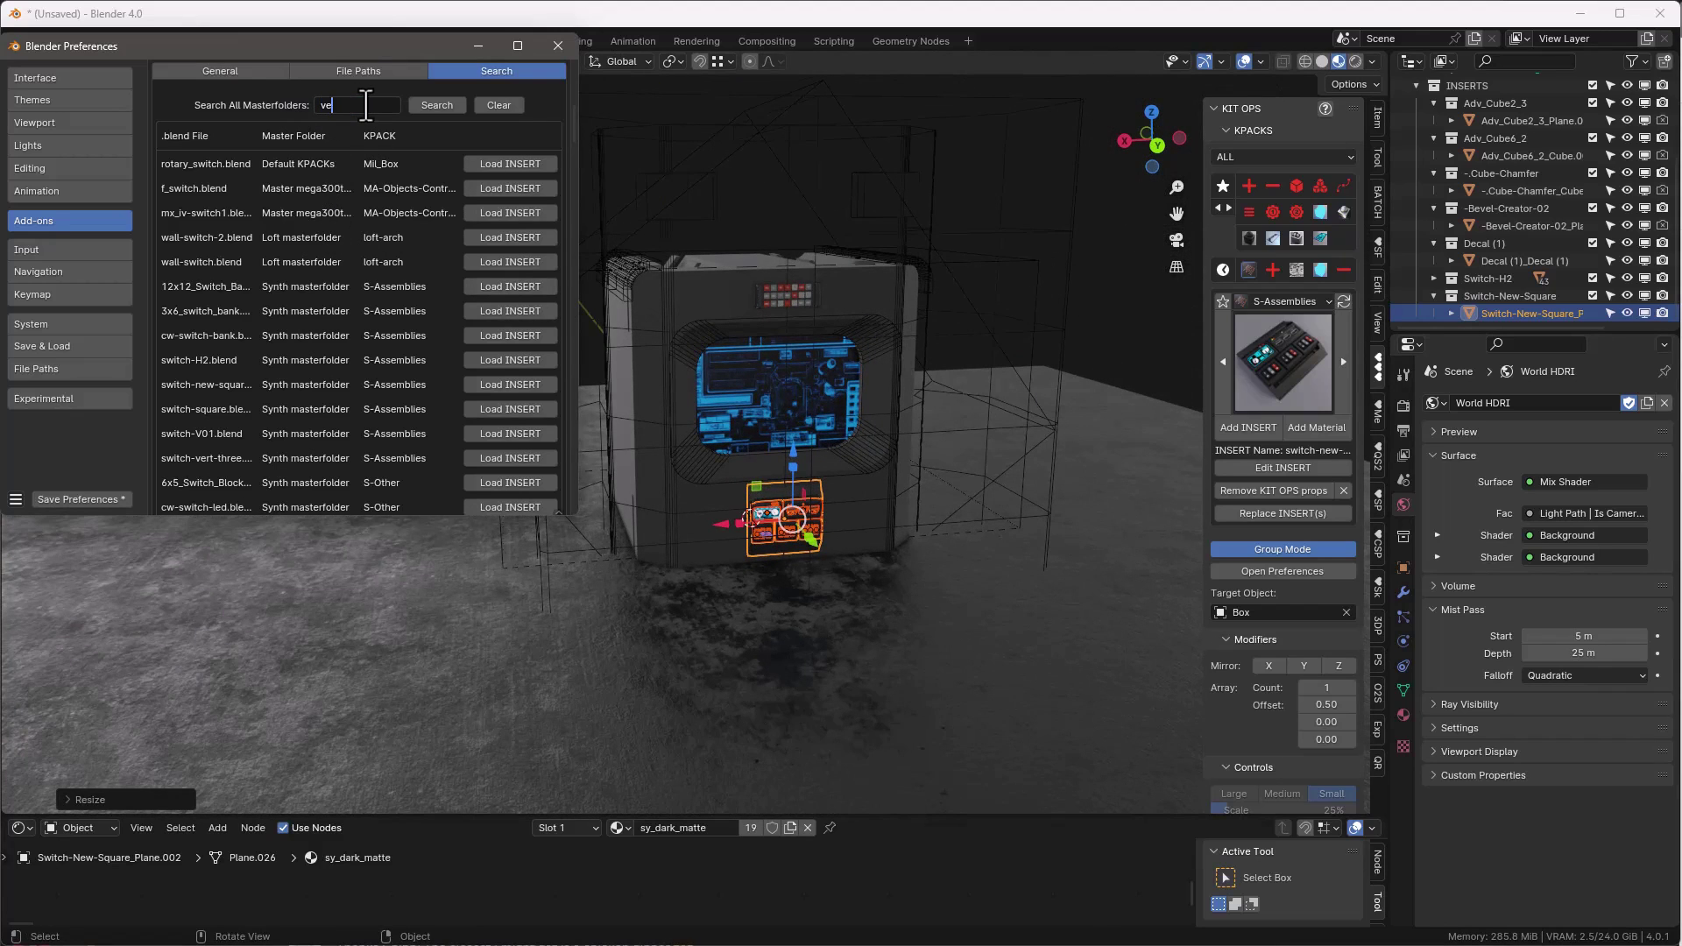
click(440, 104)
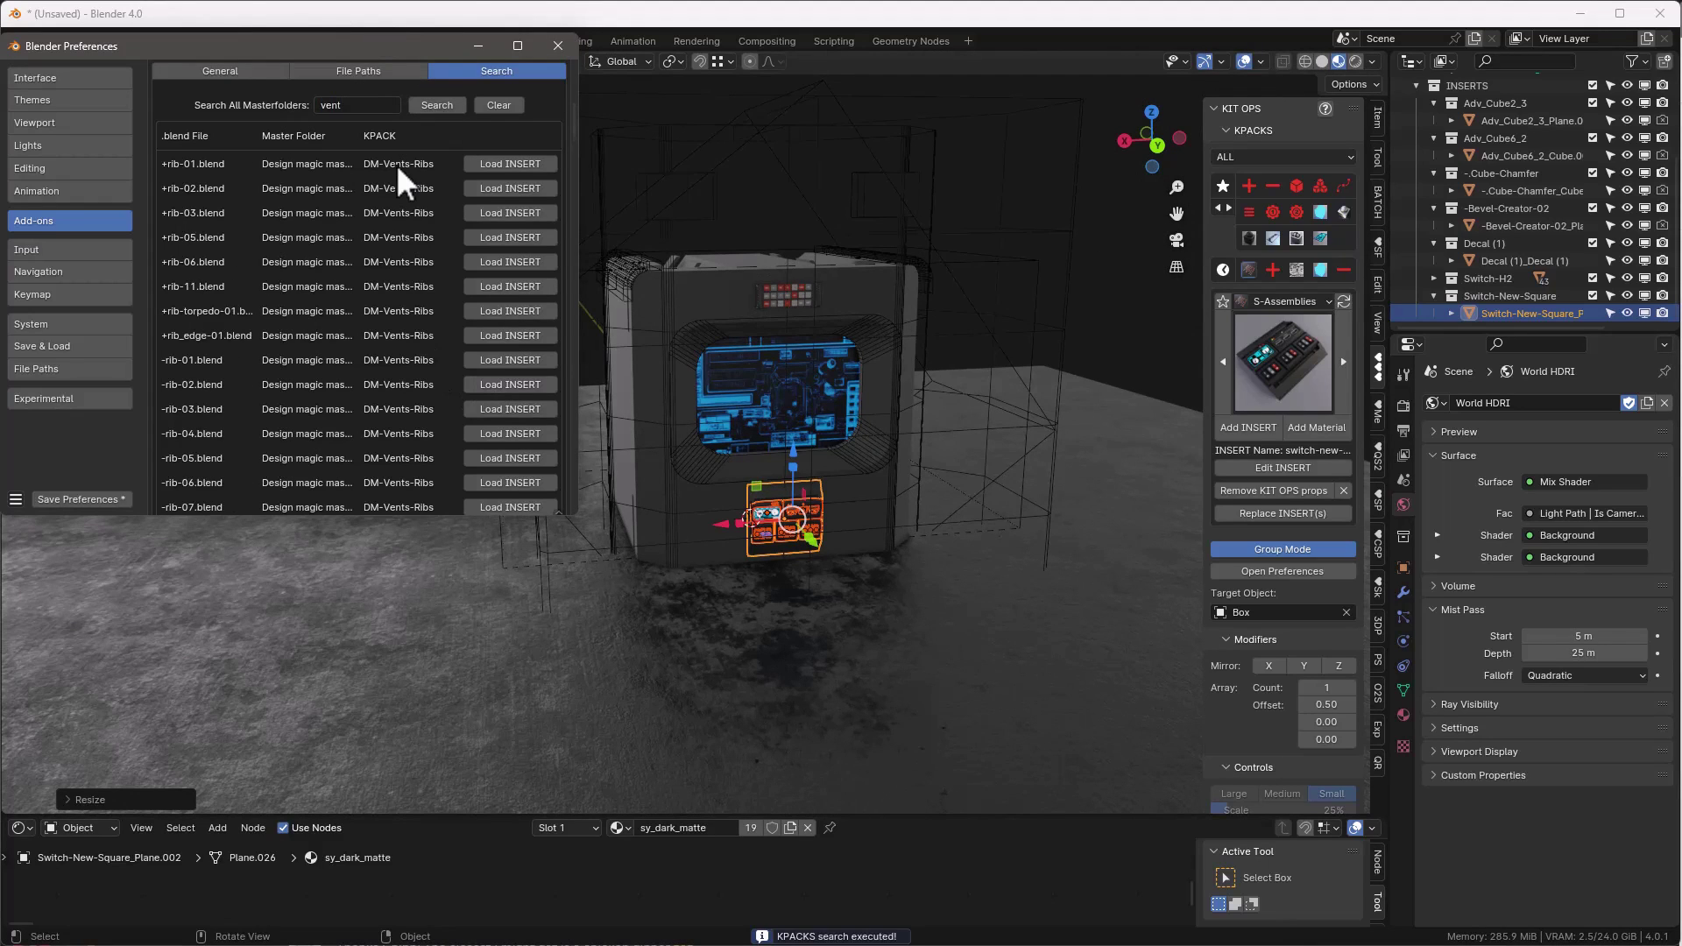
Load +rib-01 from the search results and choose the -rib-15 INSERT from the same DM-Vents-Ribs KPACK
click(533, 163)
click(1301, 376)
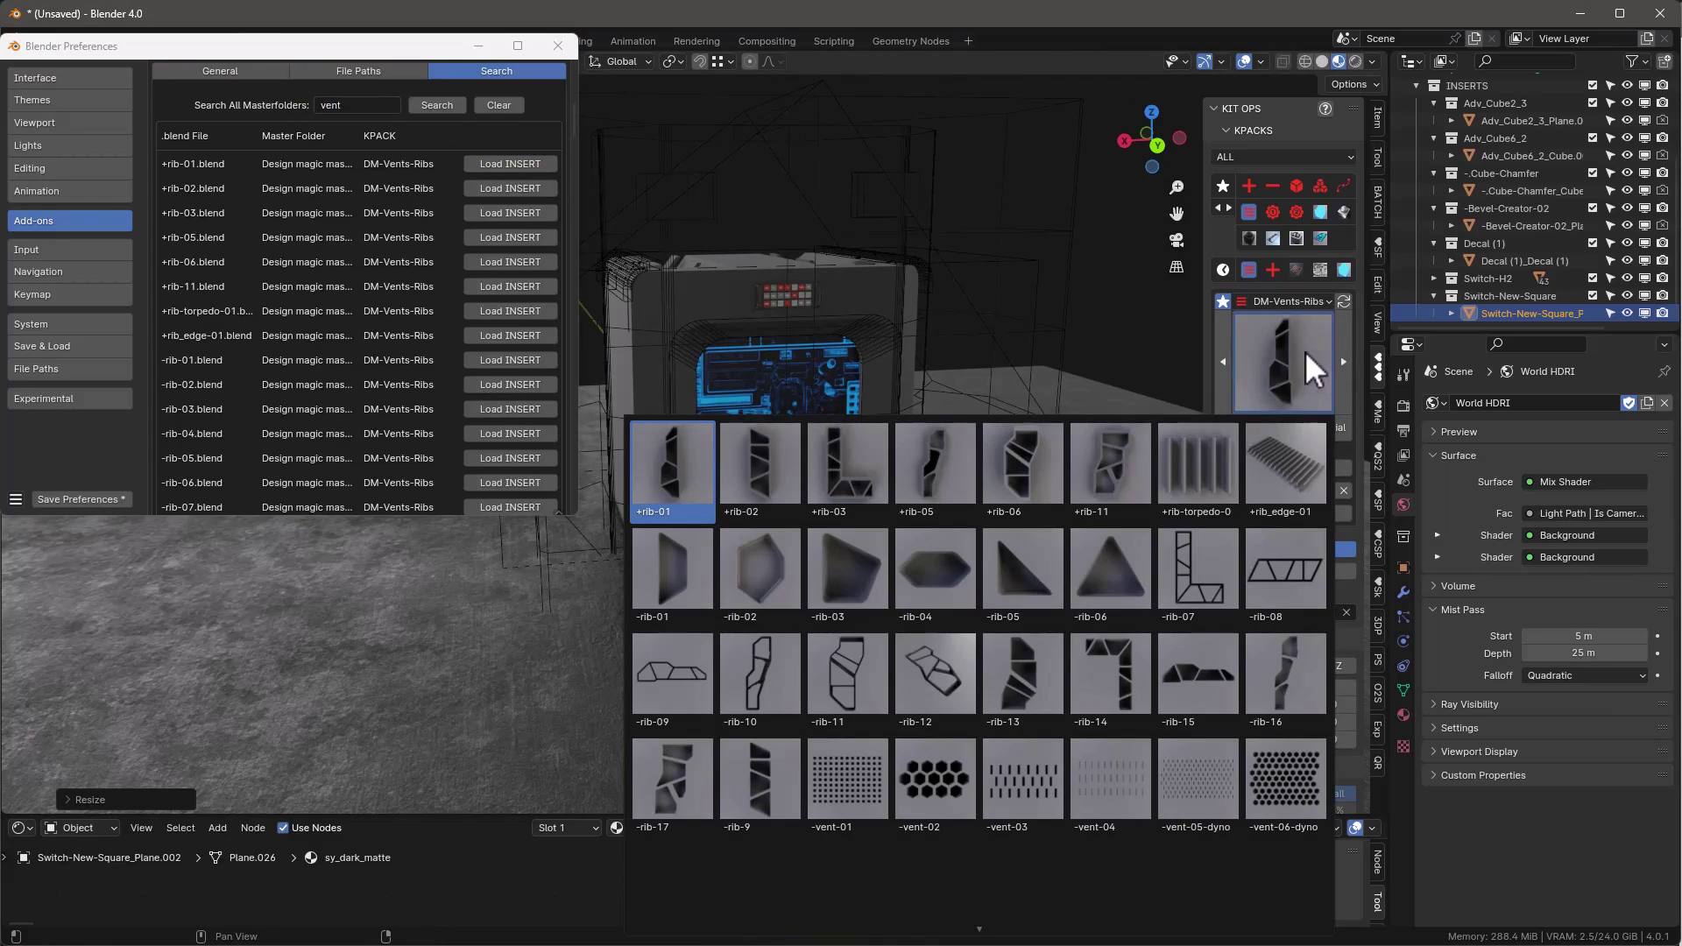
click(1200, 670)
Select the box and add the -rib-15 INSERT low on its side face
middle_drag(823, 338, 819, 380)
scroll(848, 373, up, 5)
click(910, 394)
scroll(911, 398, up, 1)
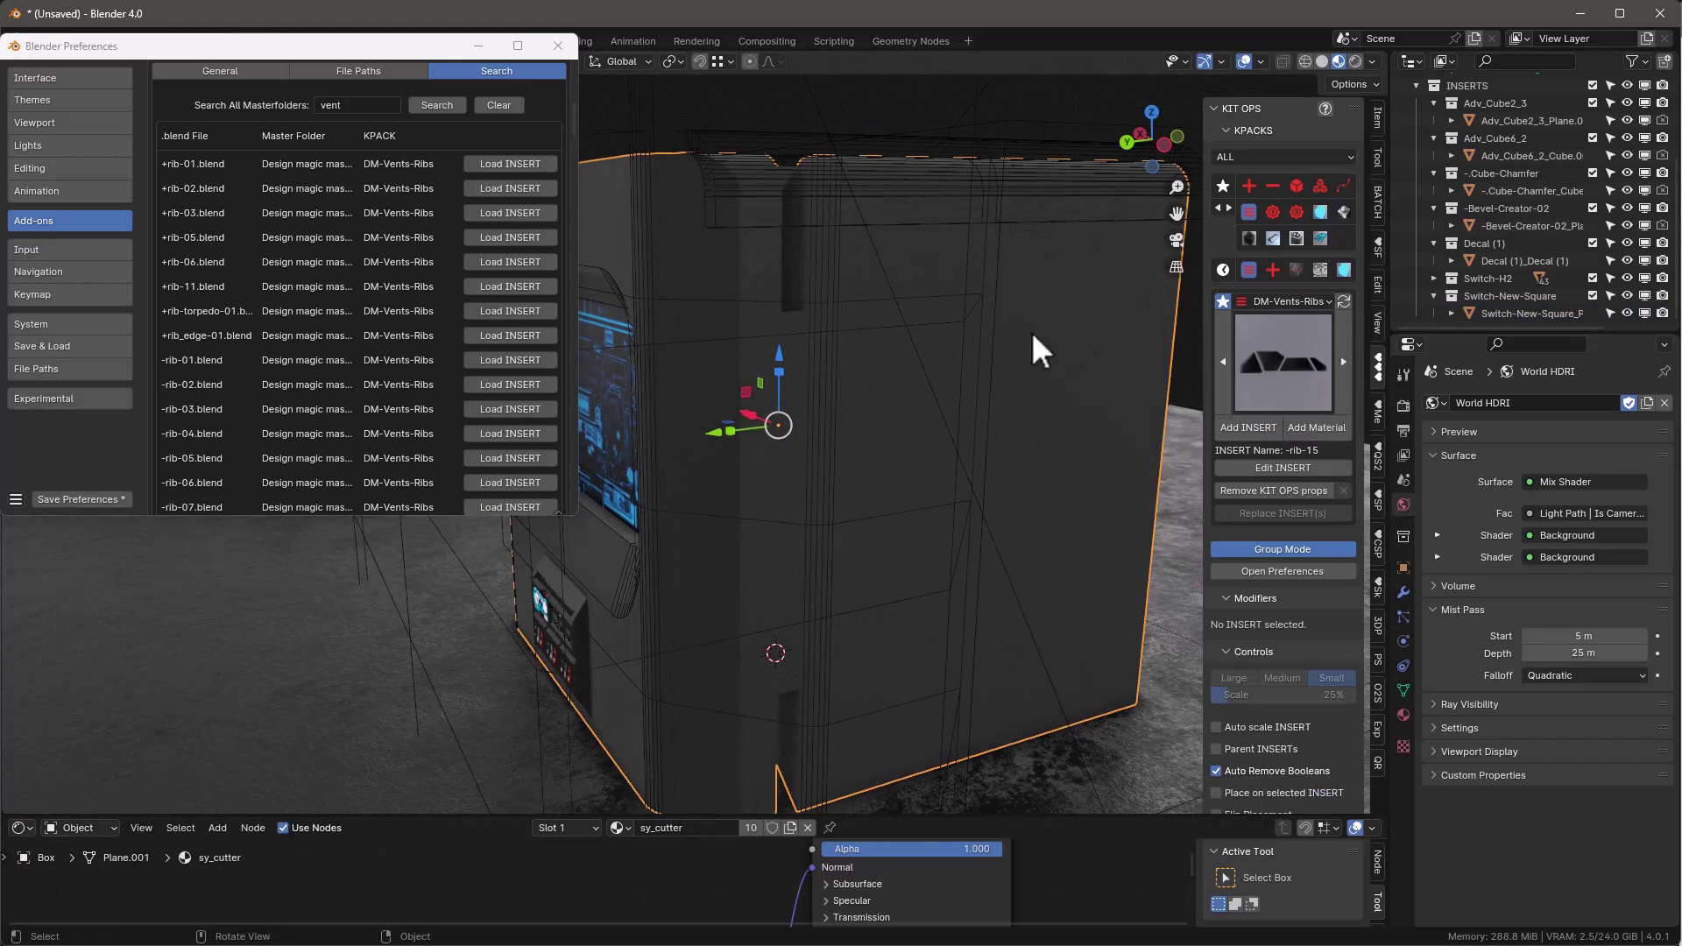
click(1274, 427)
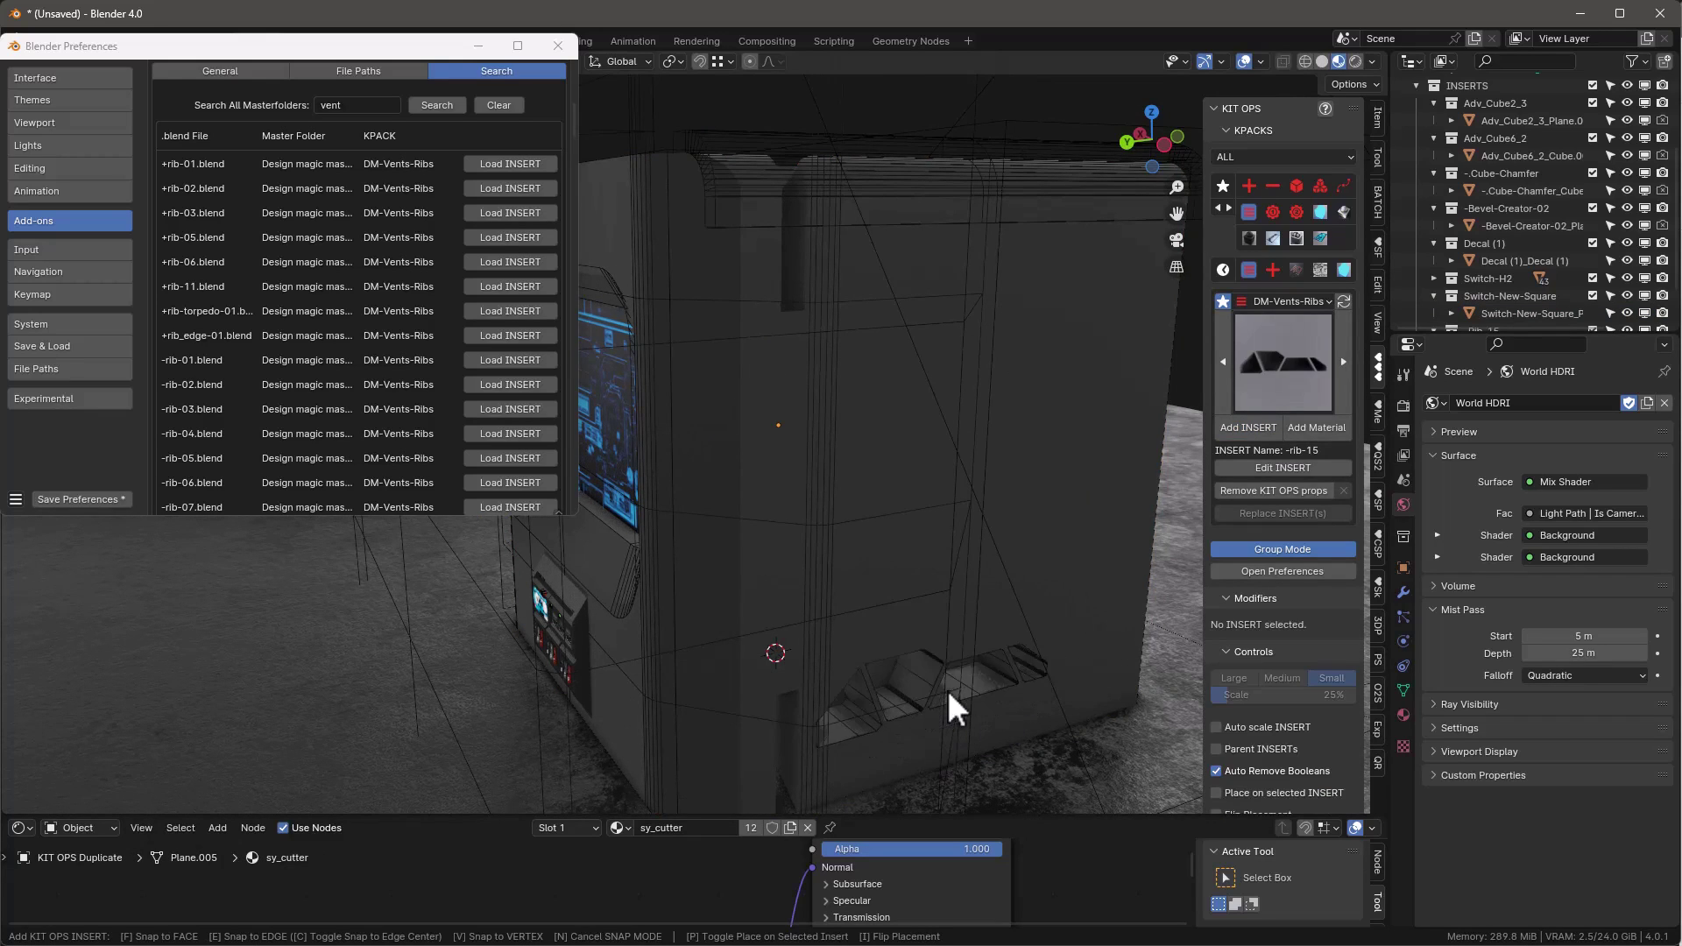
click(948, 688)
Select the Bevel-Creator-02 INSERT along the box's upper side edge and enable its Z mirror
click(905, 187)
click(902, 186)
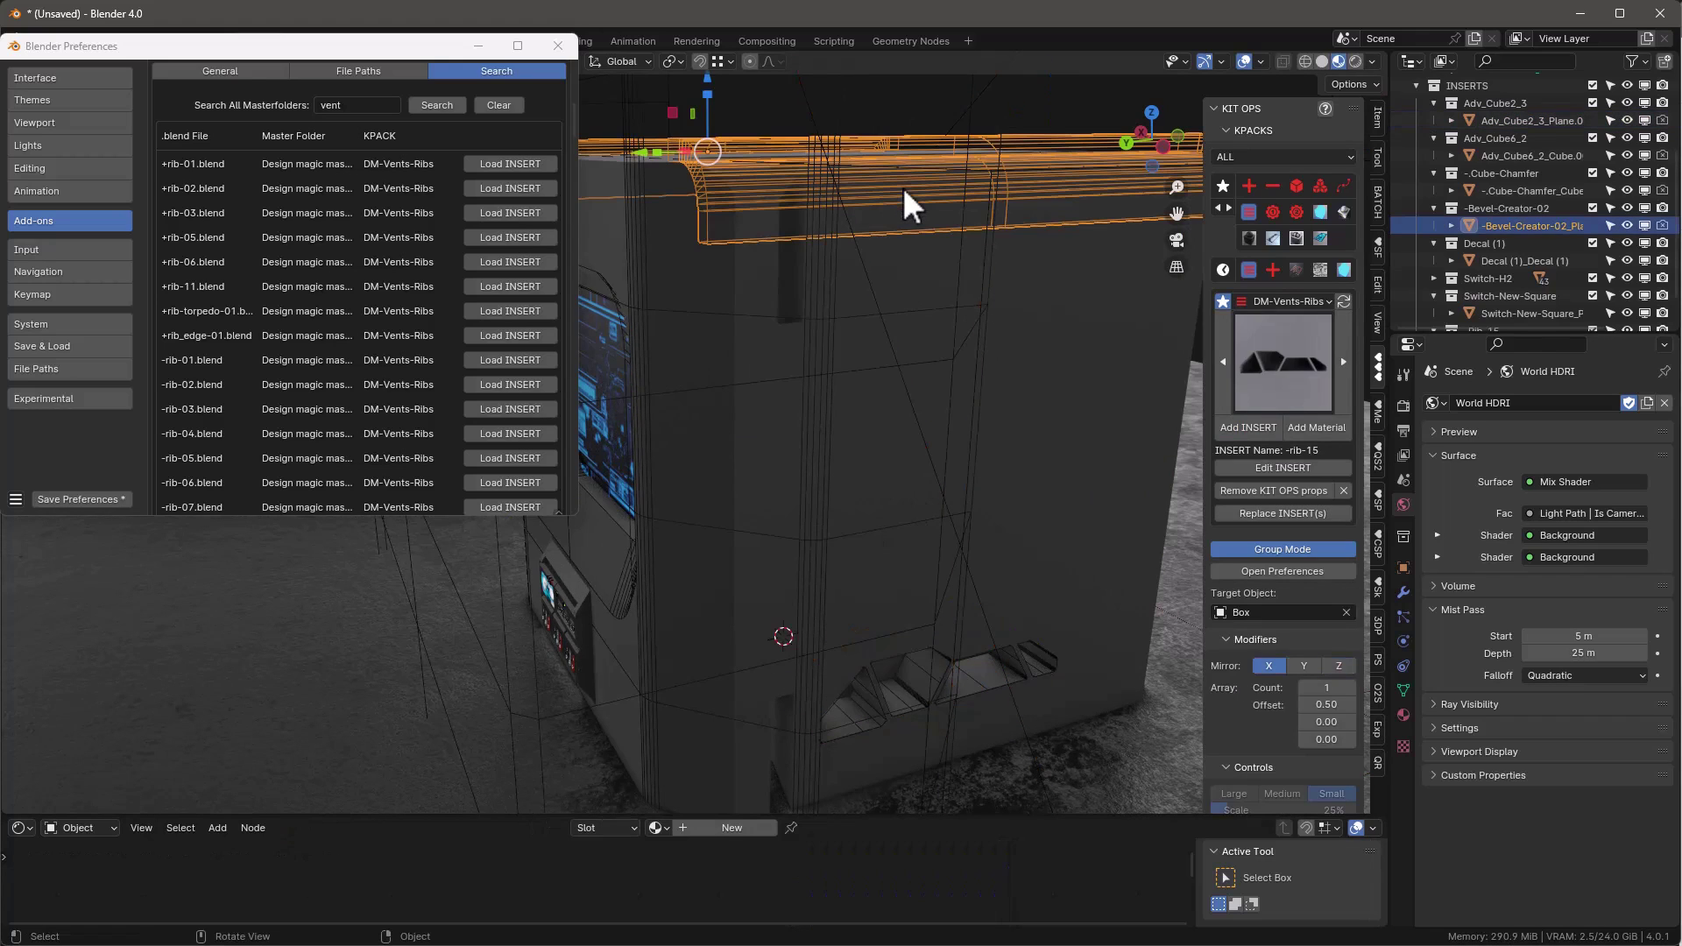
click(1340, 663)
Select the box as the target and choose the -vent-02 hexagonal INSERT from the DM-Vents-Ribs KPACK
click(1028, 460)
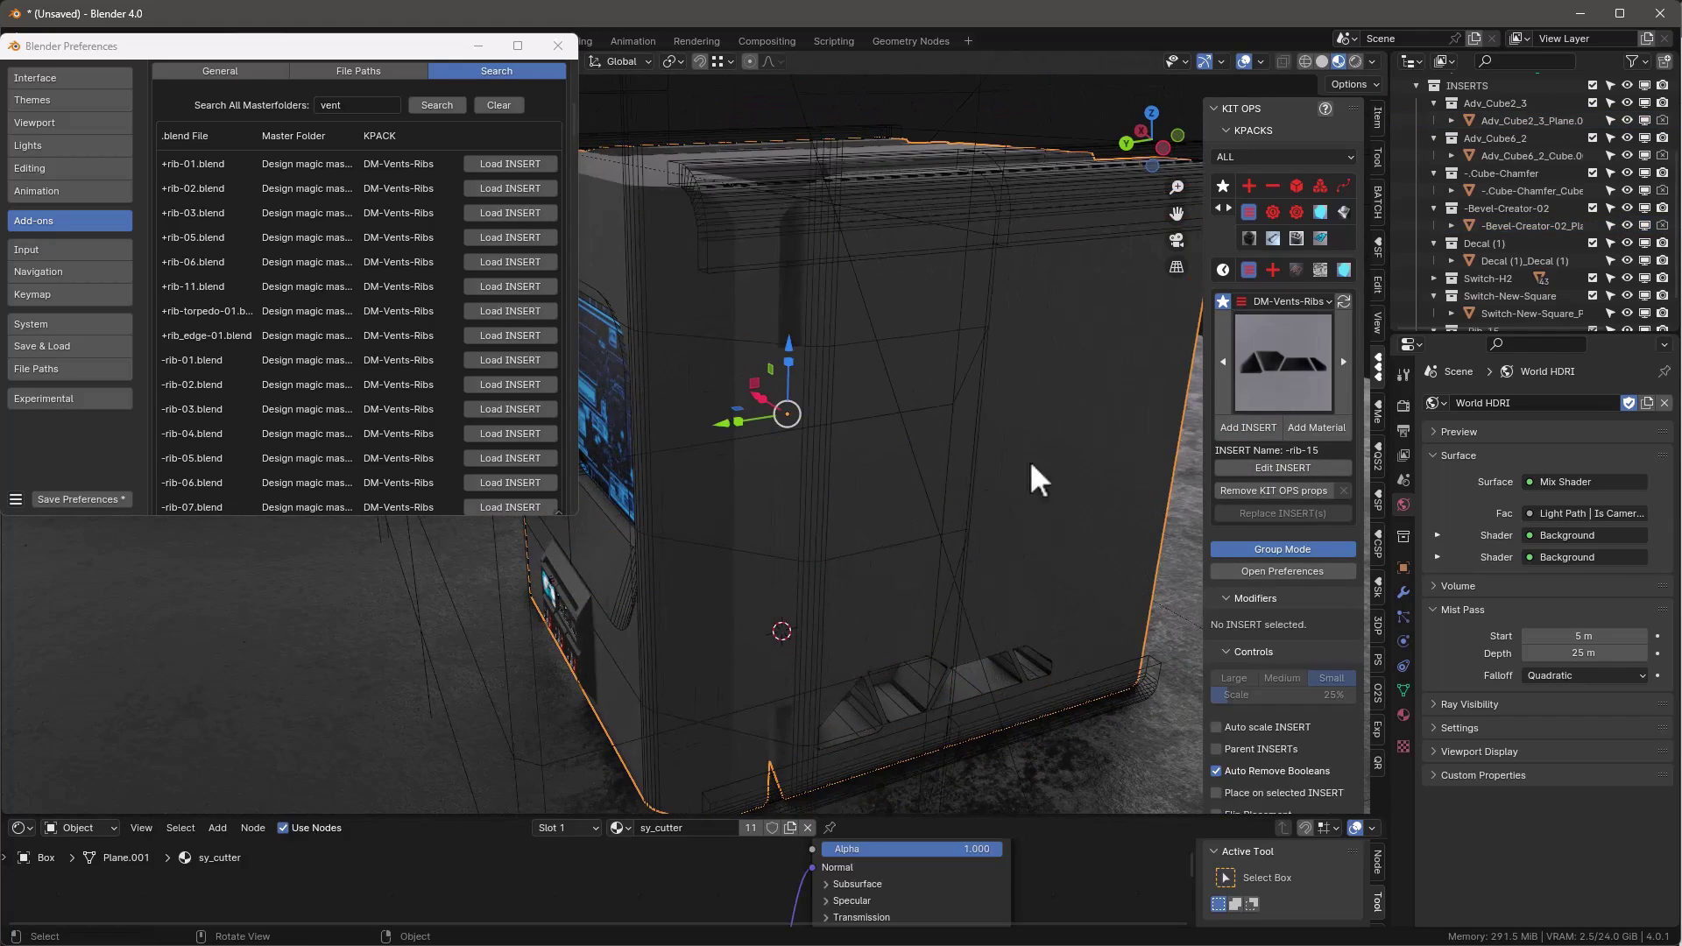
shift+middle_drag(1002, 361, 958, 435)
click(1295, 370)
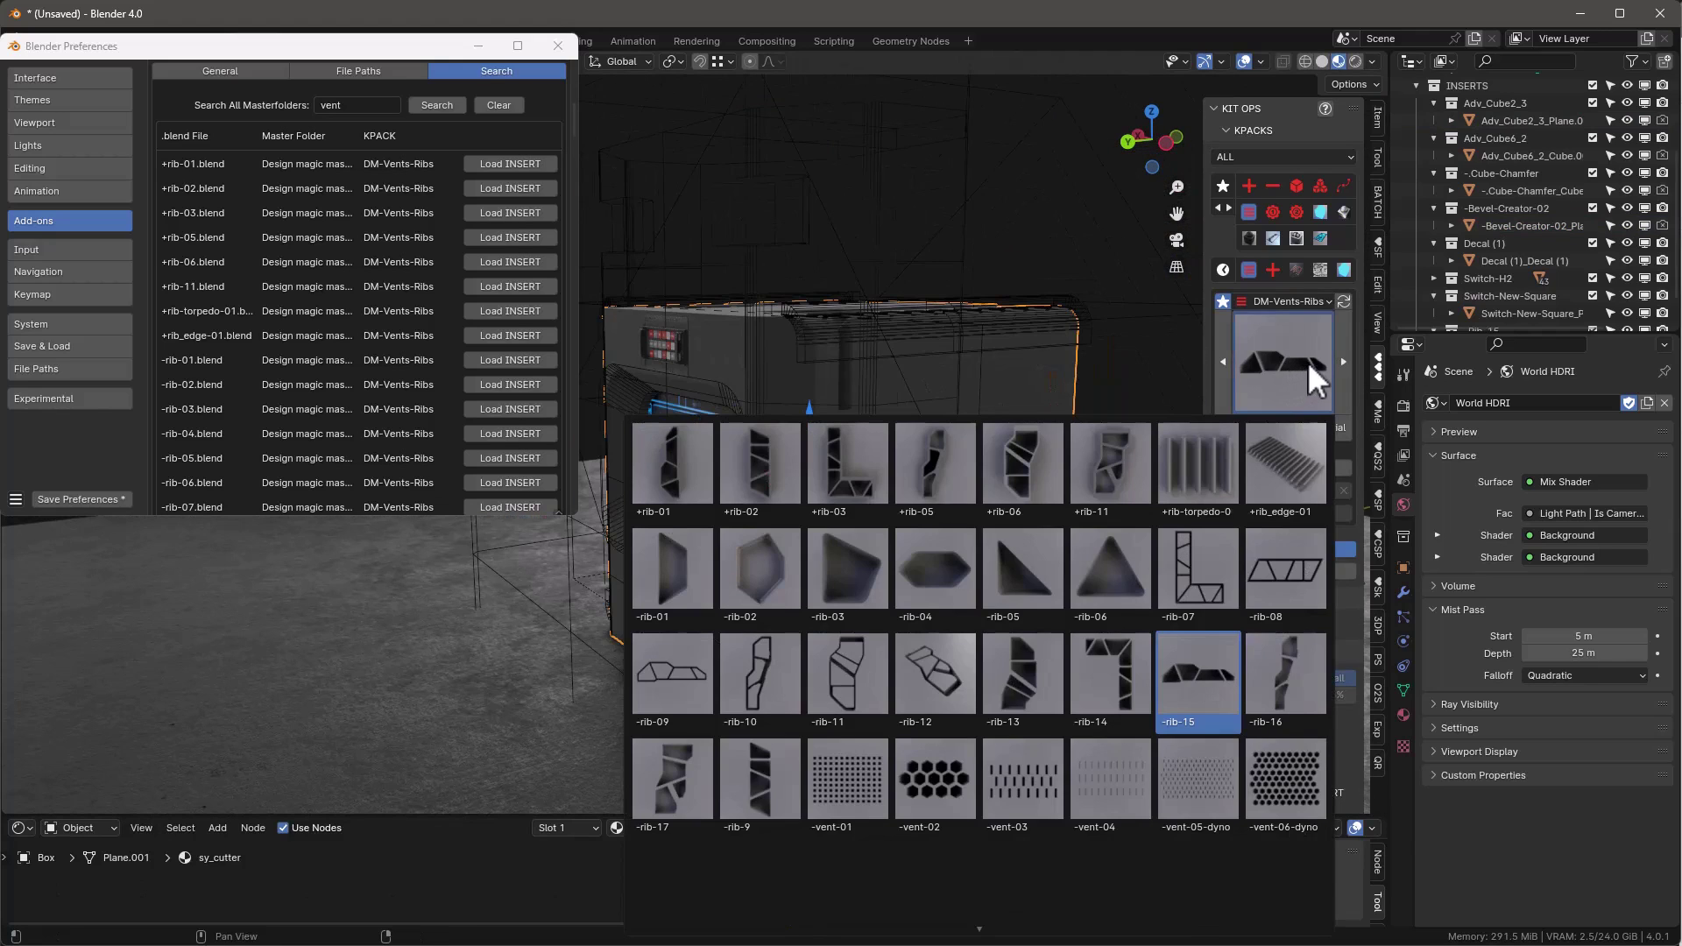
click(511, 430)
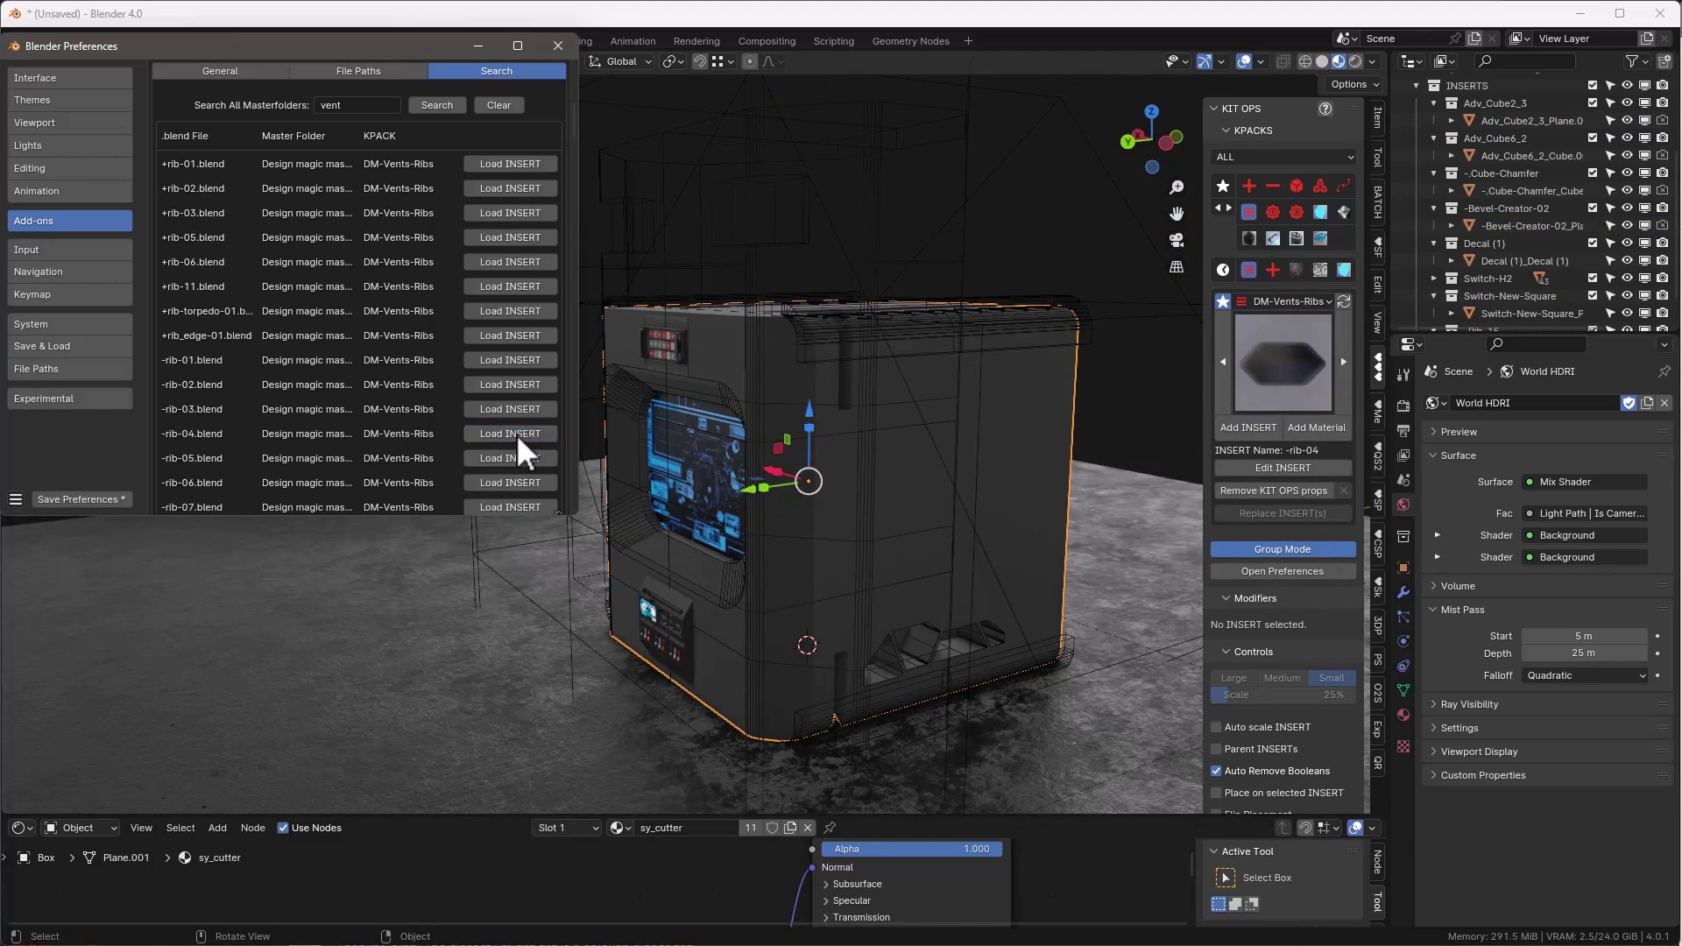
click(1265, 386)
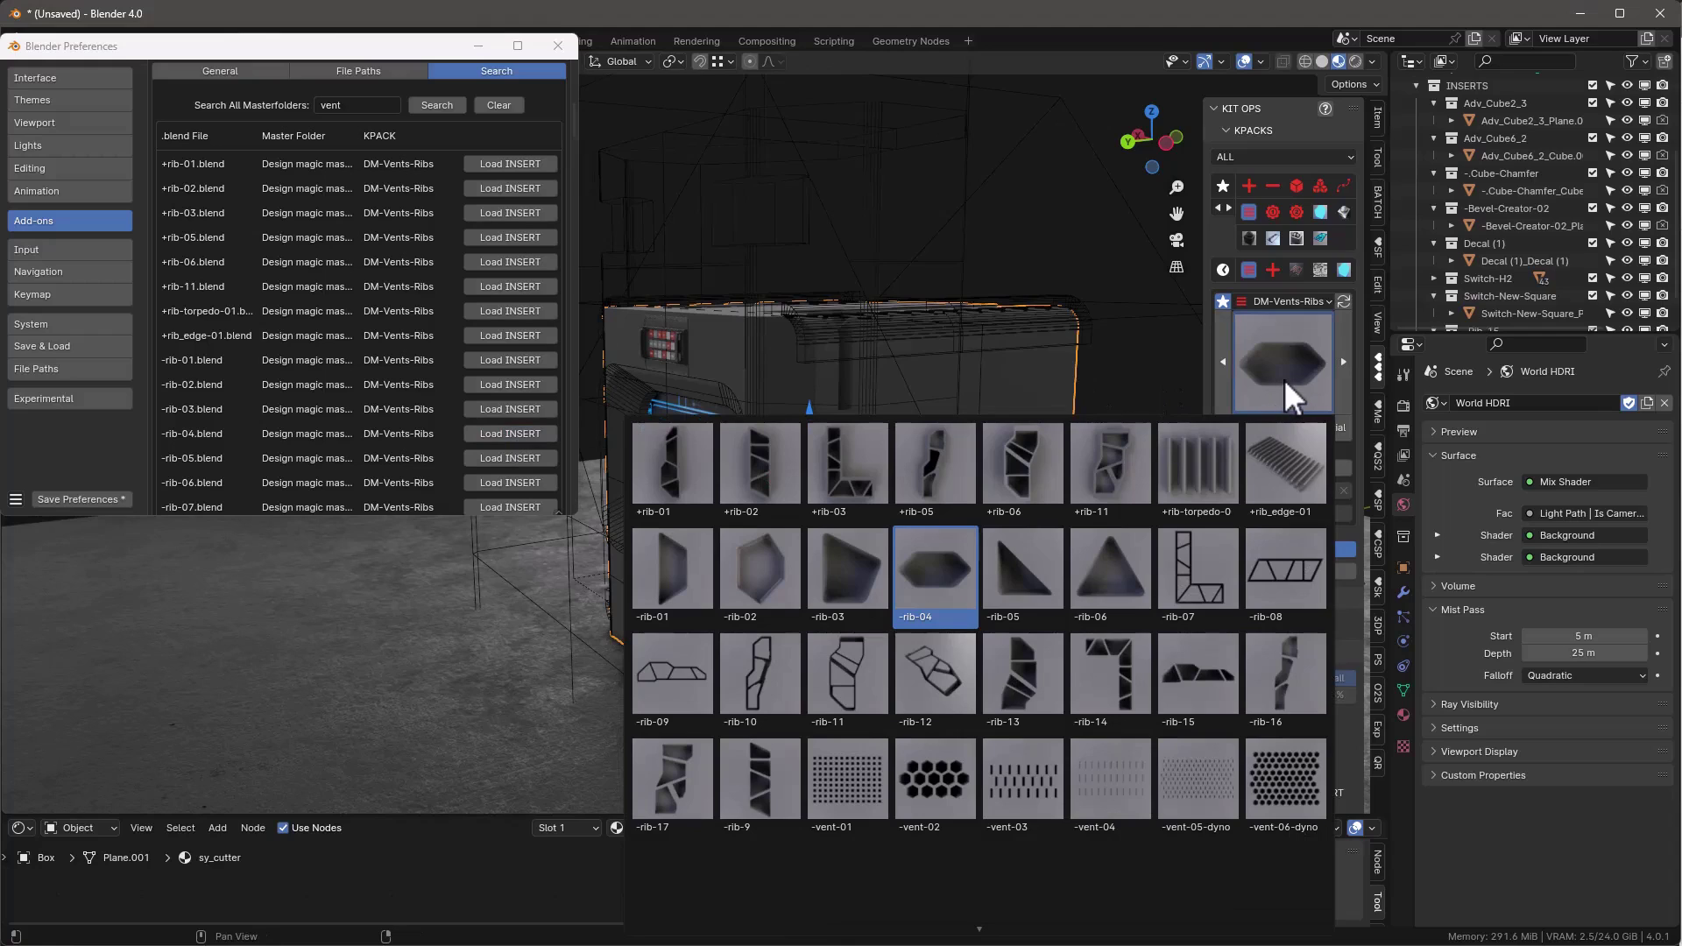
click(938, 781)
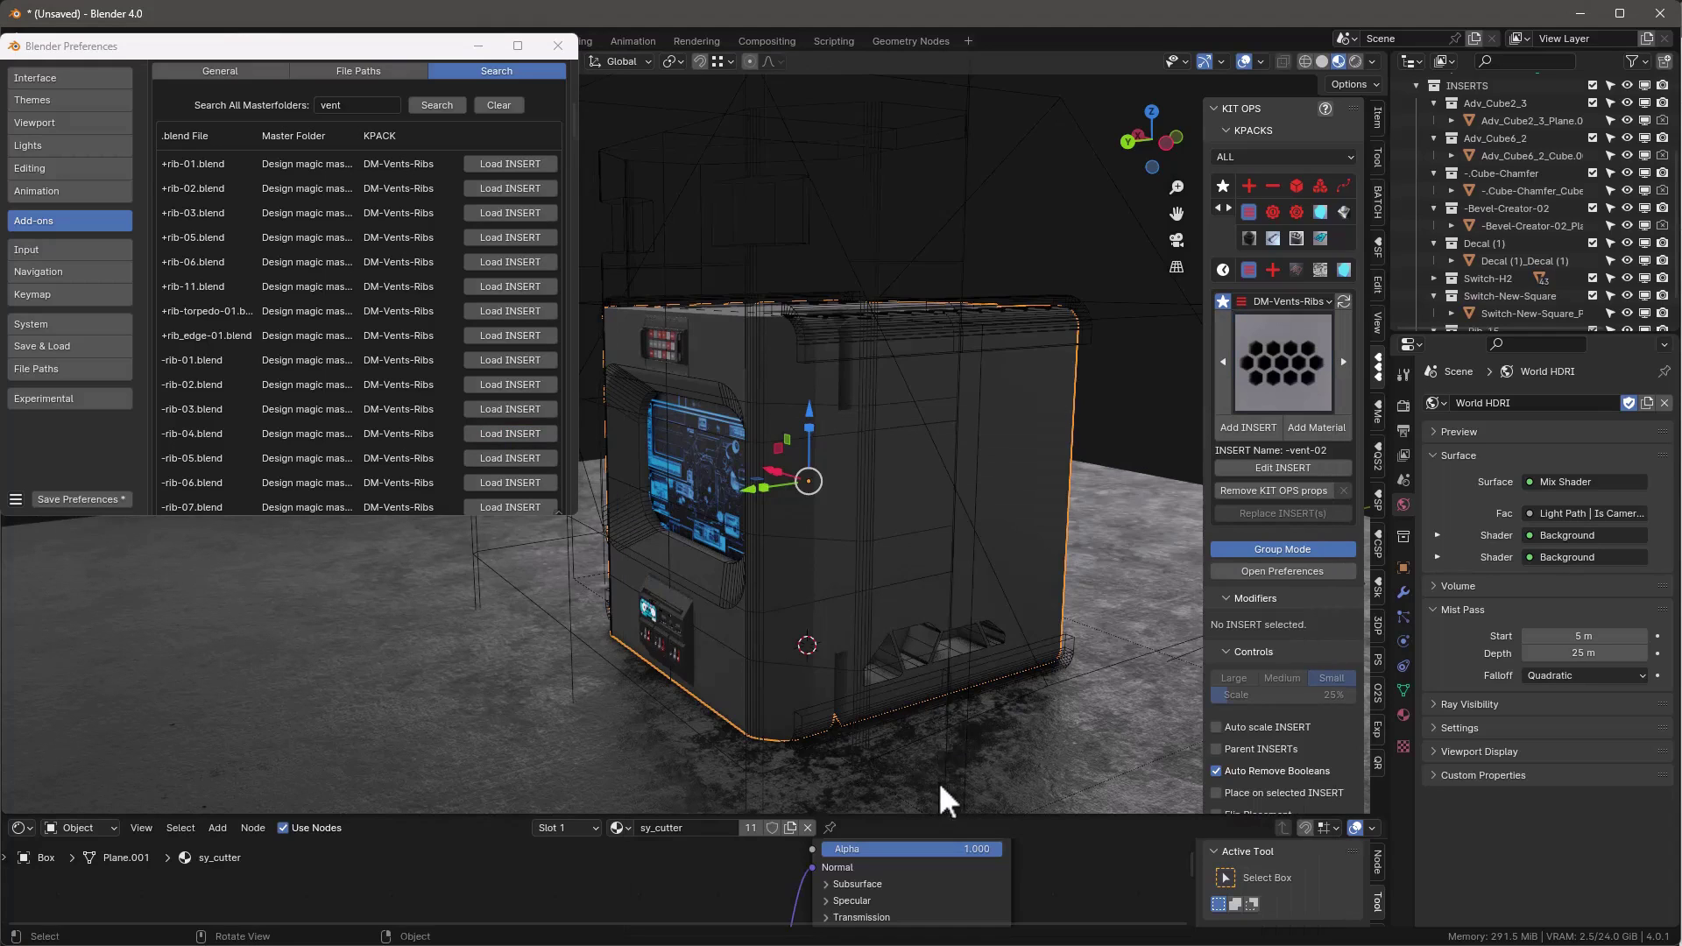
Add the -vent-02 INSERT to the upper rear area of the box's side face
click(1227, 428)
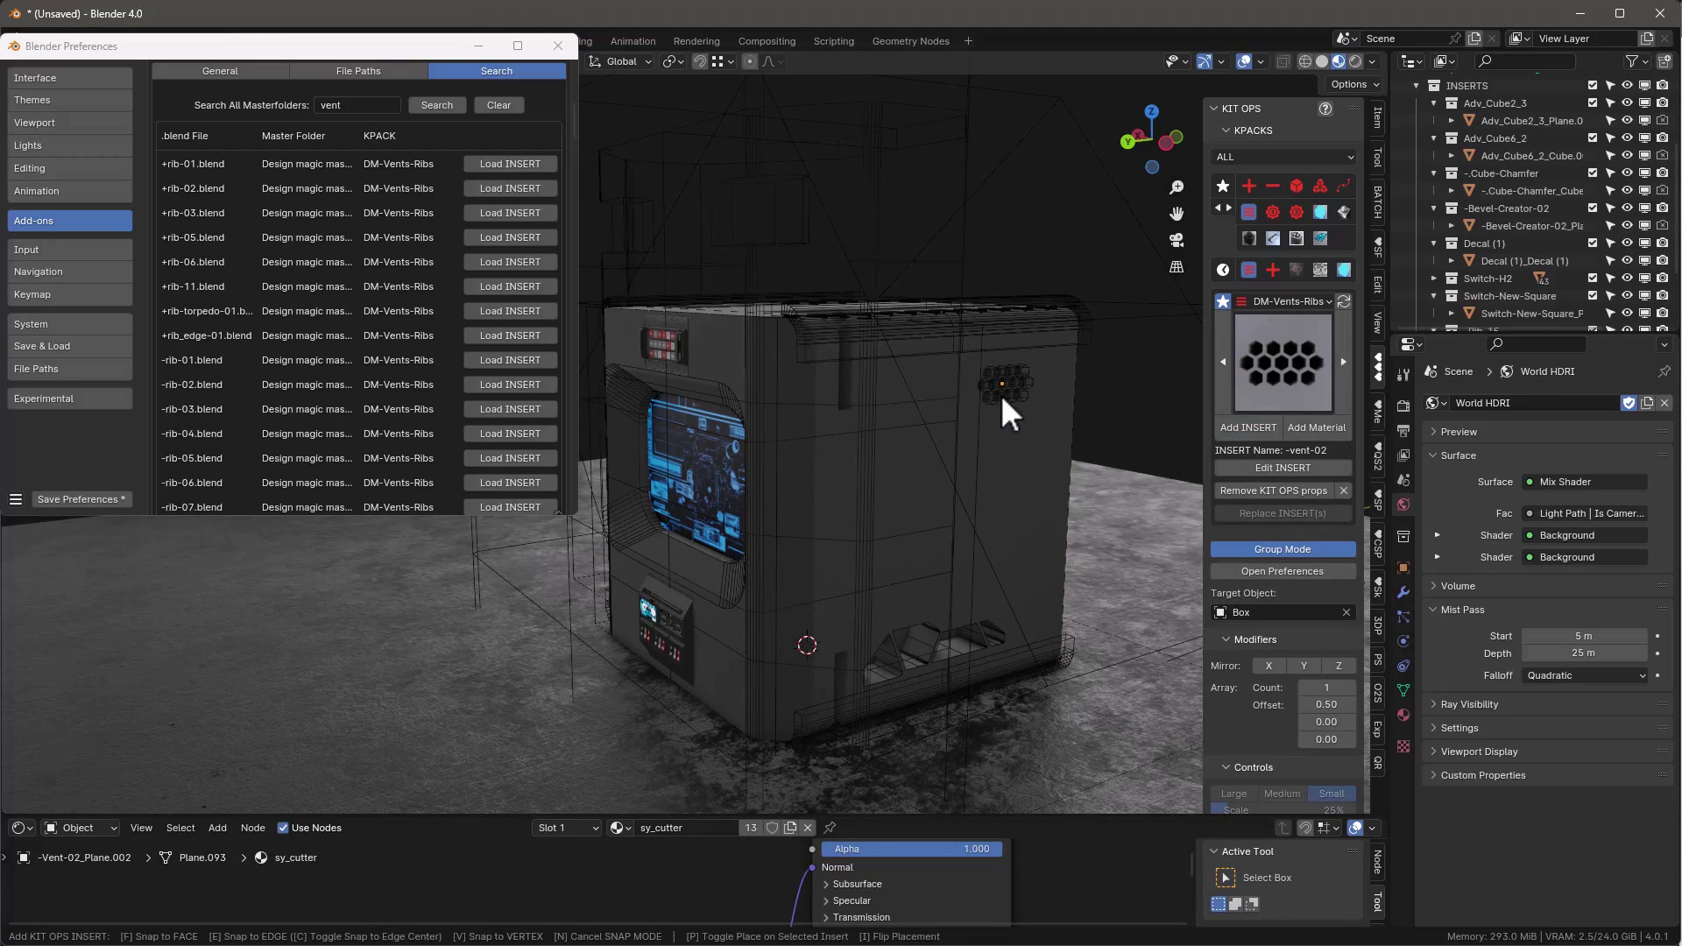
click(1000, 394)
middle_drag(1000, 394, 1118, 600)
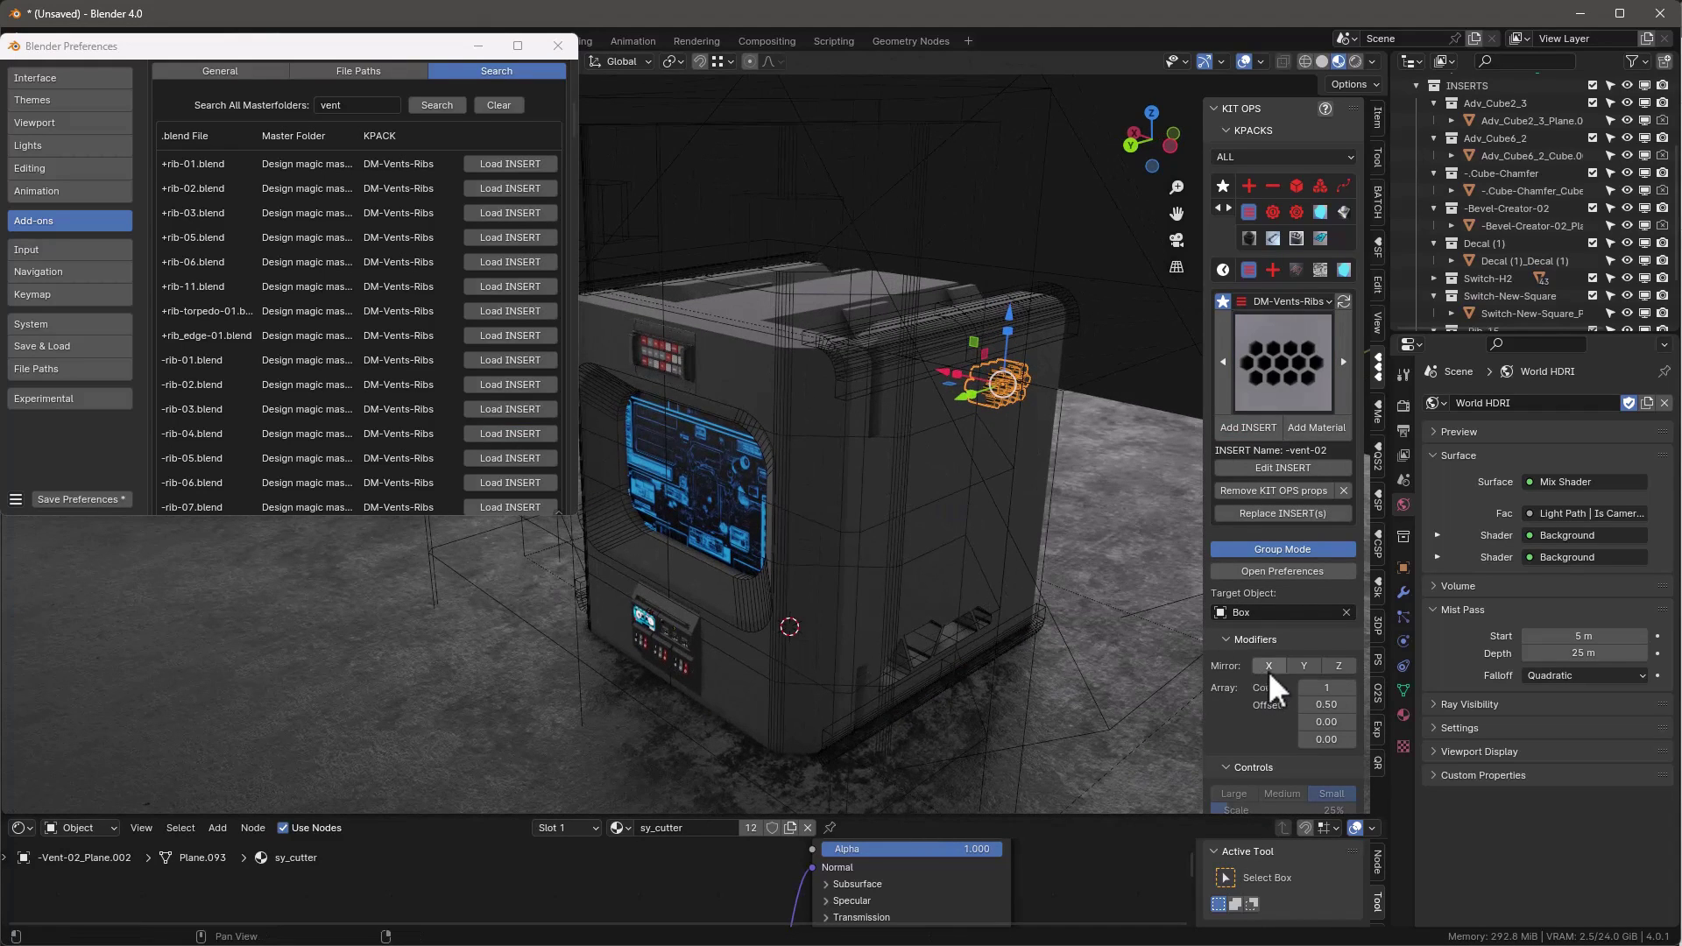
Mirror the -rib-15 INSERT across X to the opposite side of the box
click(942, 631)
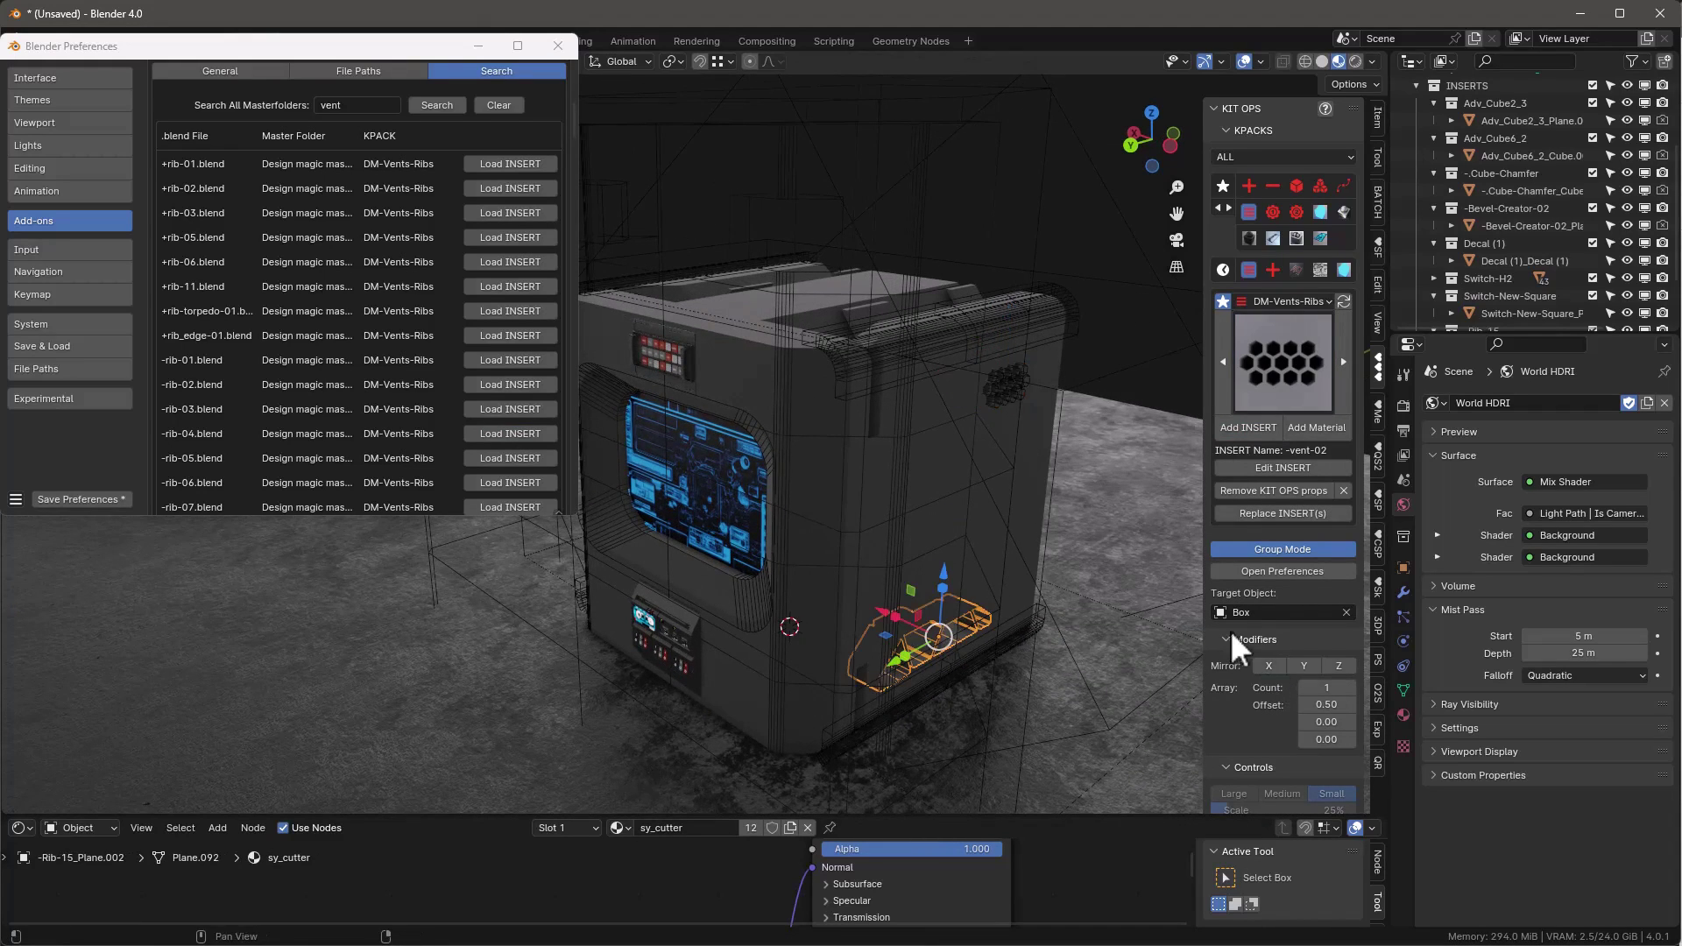
click(1278, 664)
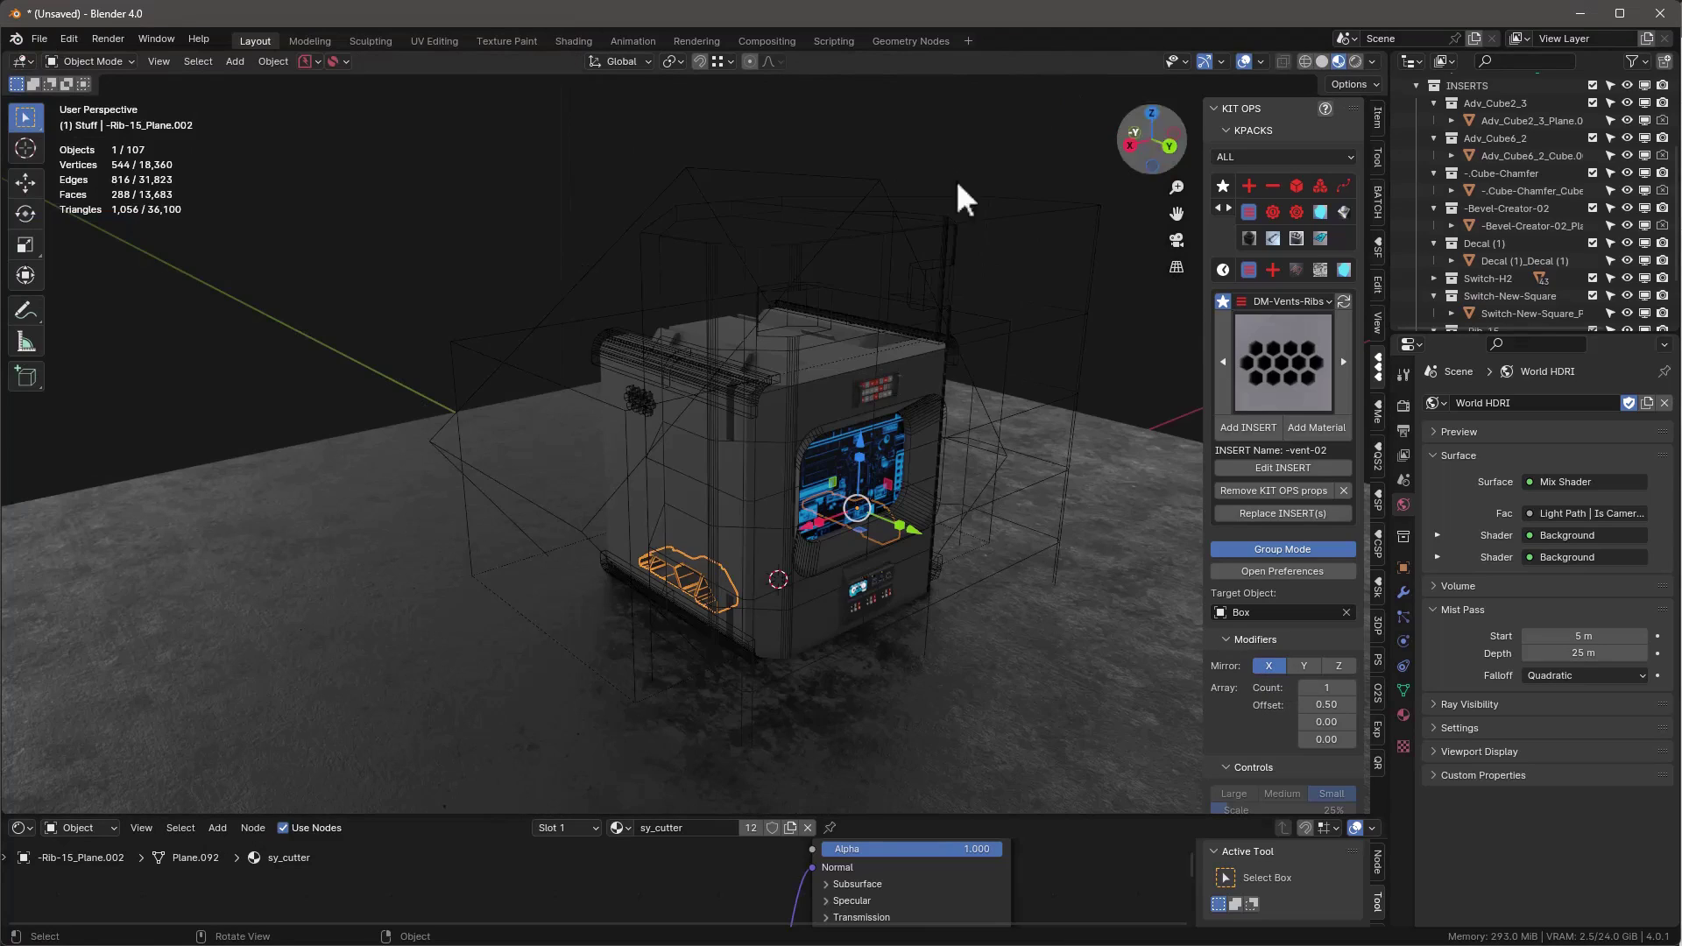
middle_drag(771, 376, 771, 264)
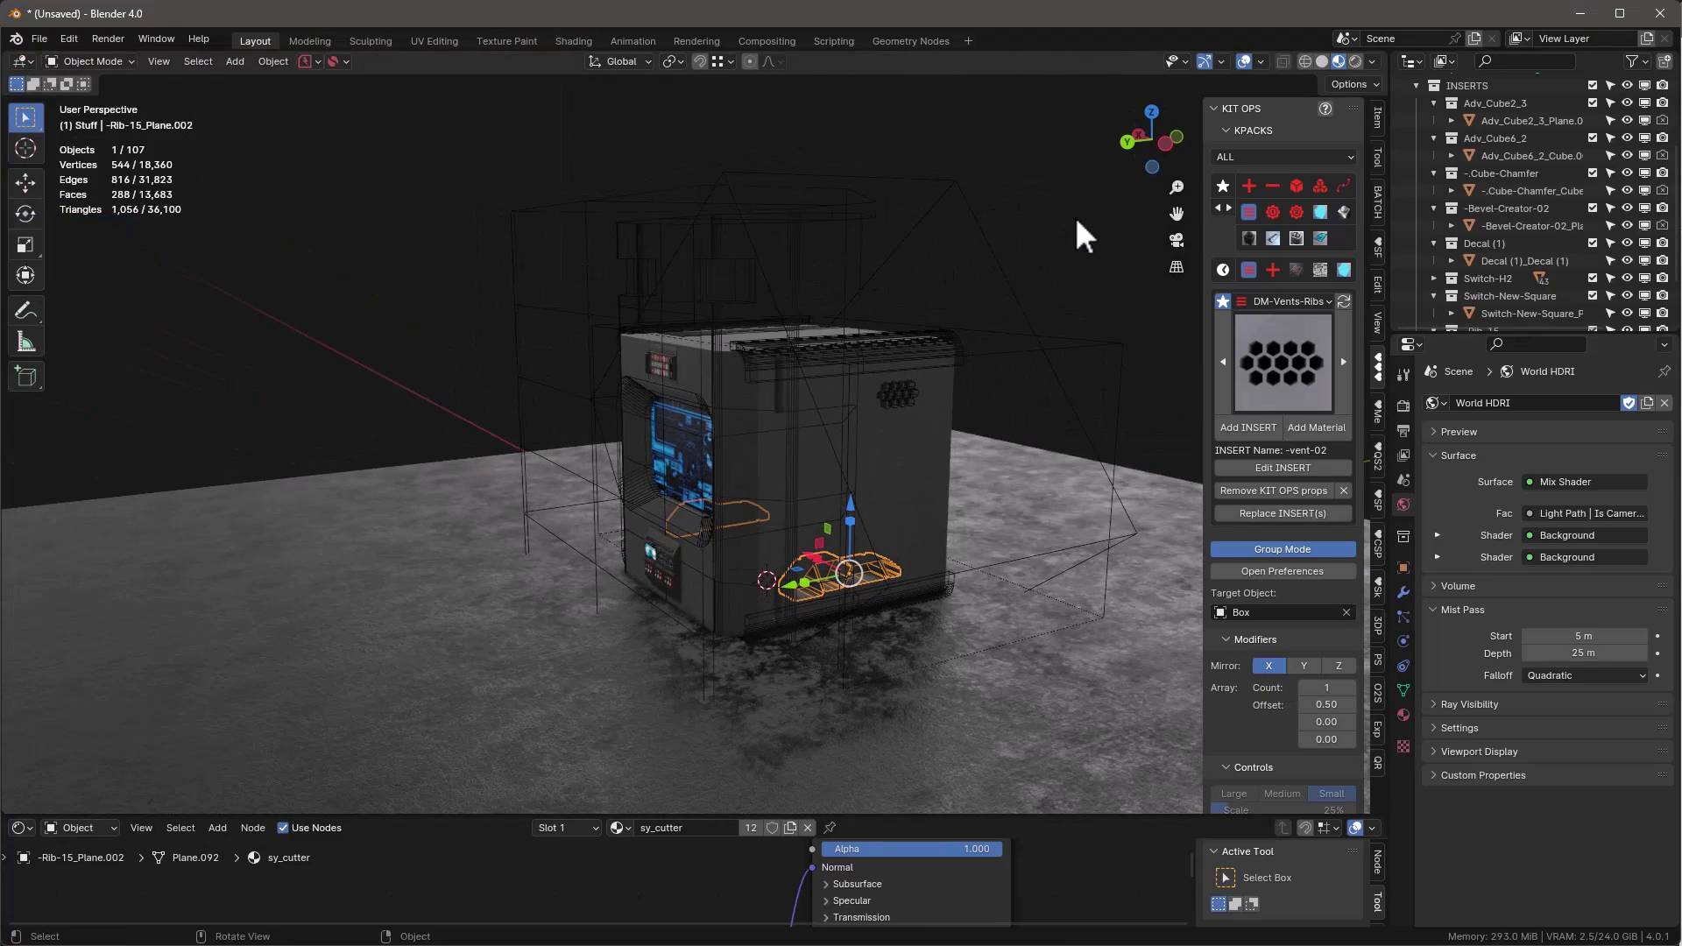
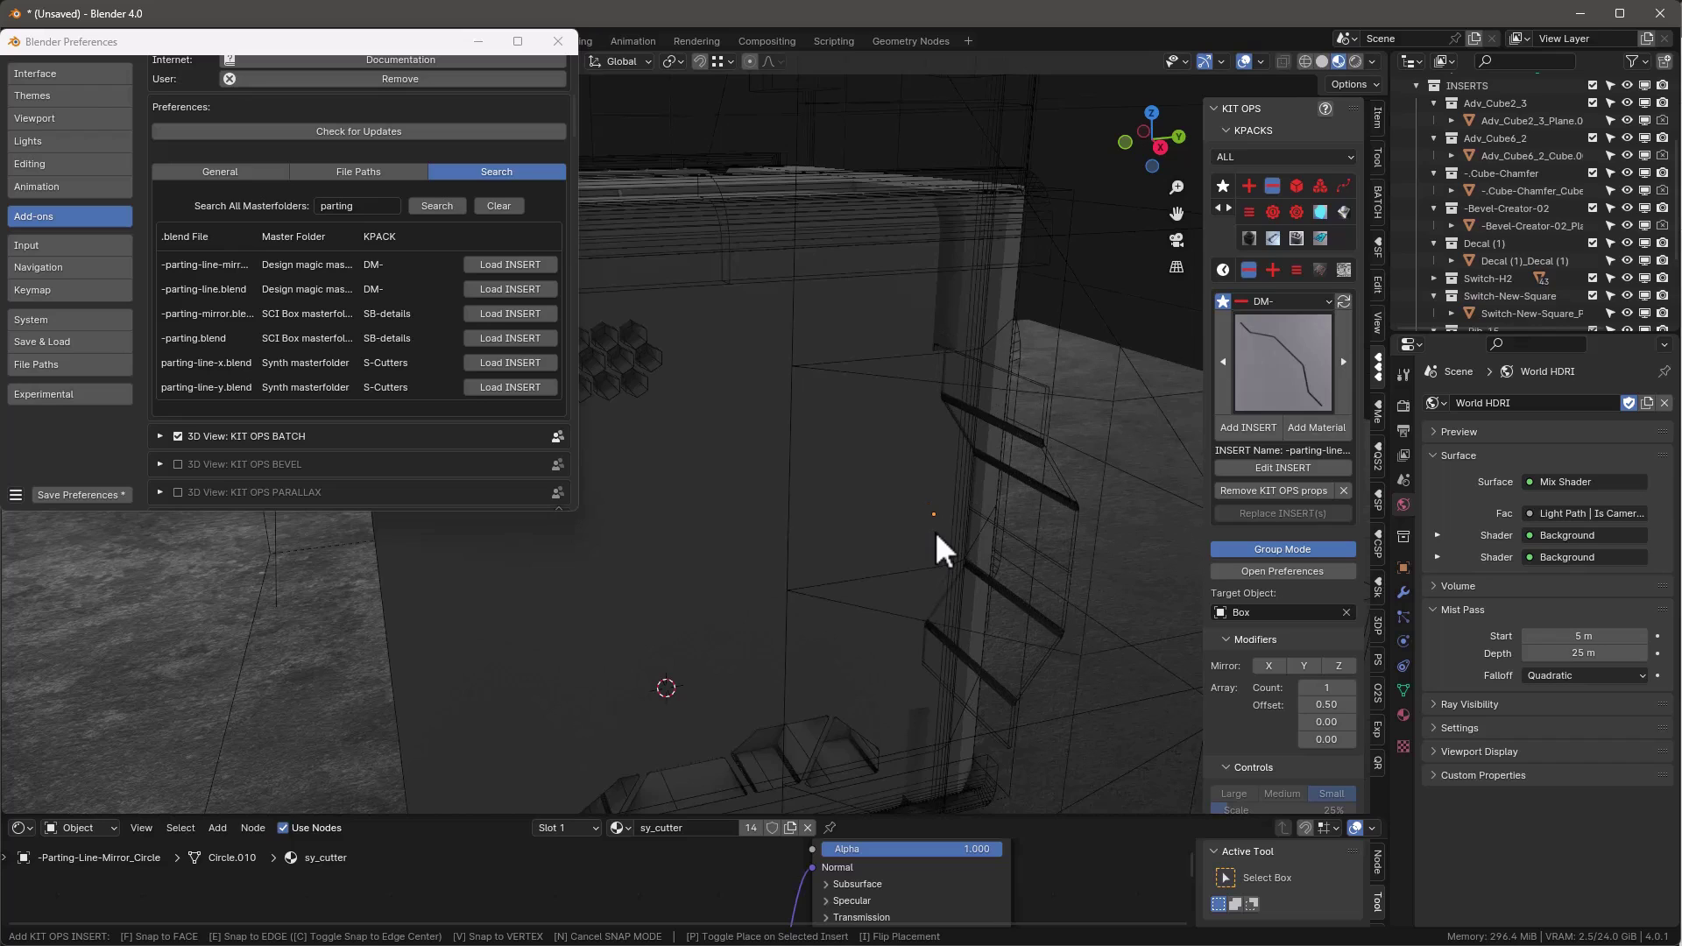
Place the -Parting-Line-Mirror INSERT on the box's side near the front vertical edge, shift it slightly along Y and close the preferences
click(935, 534)
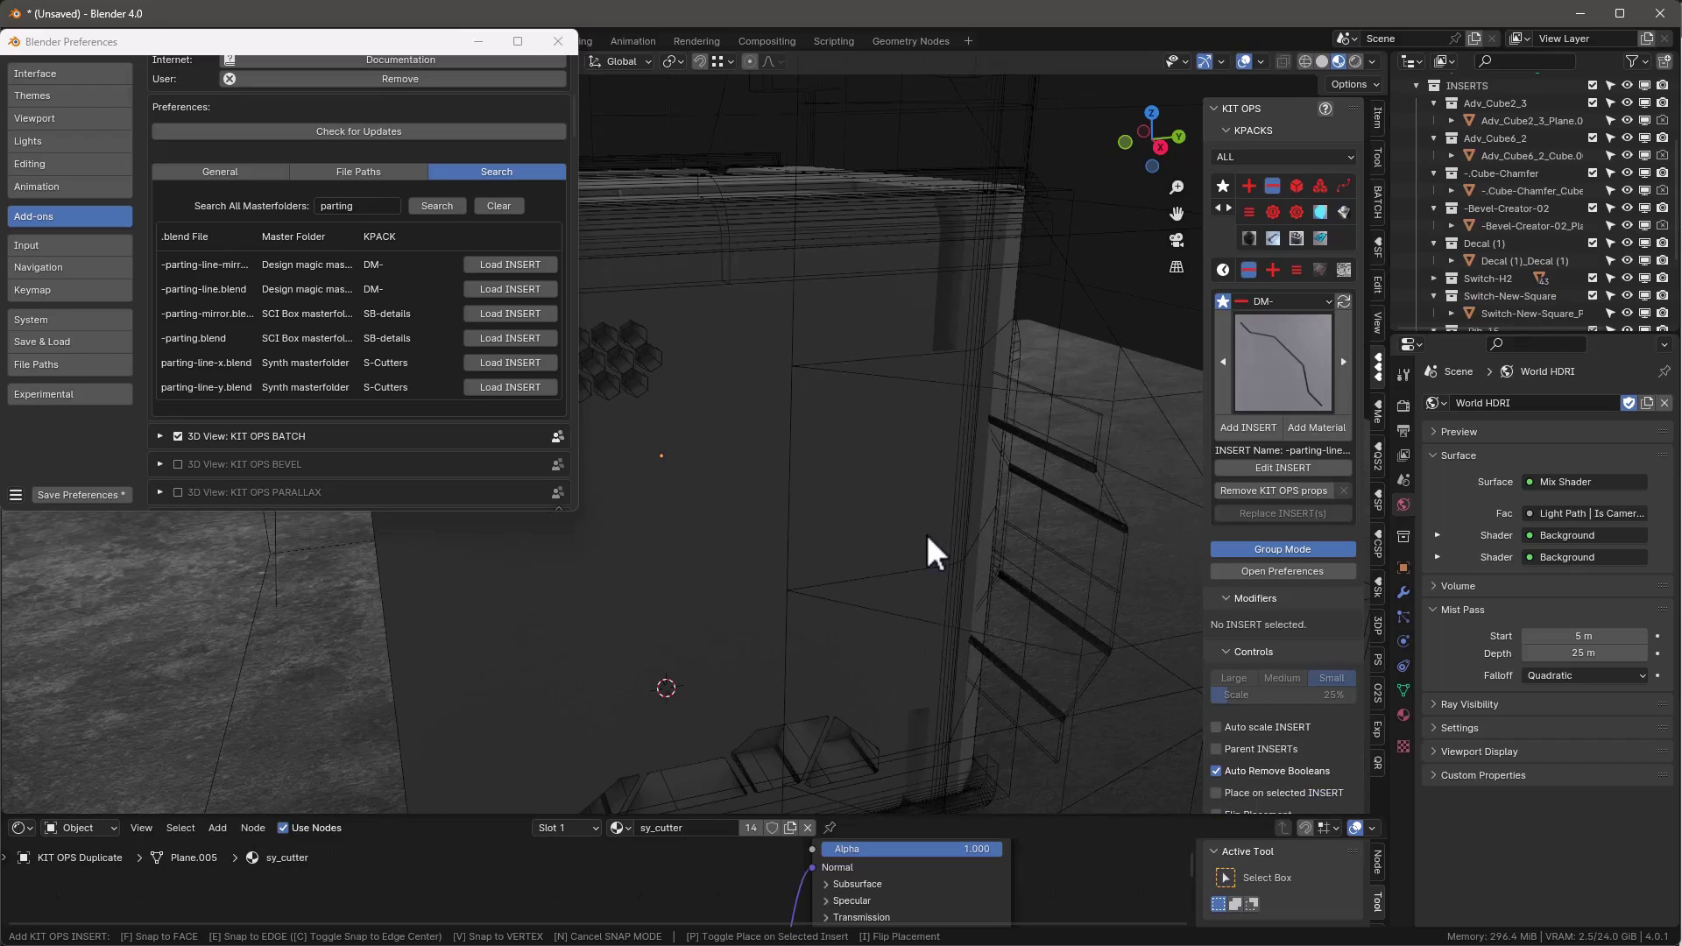
right_click(927, 533)
mouse_move(1038, 527)
mouse_down()
mouse_move(987, 530)
mouse_move(1006, 529)
mouse_up()
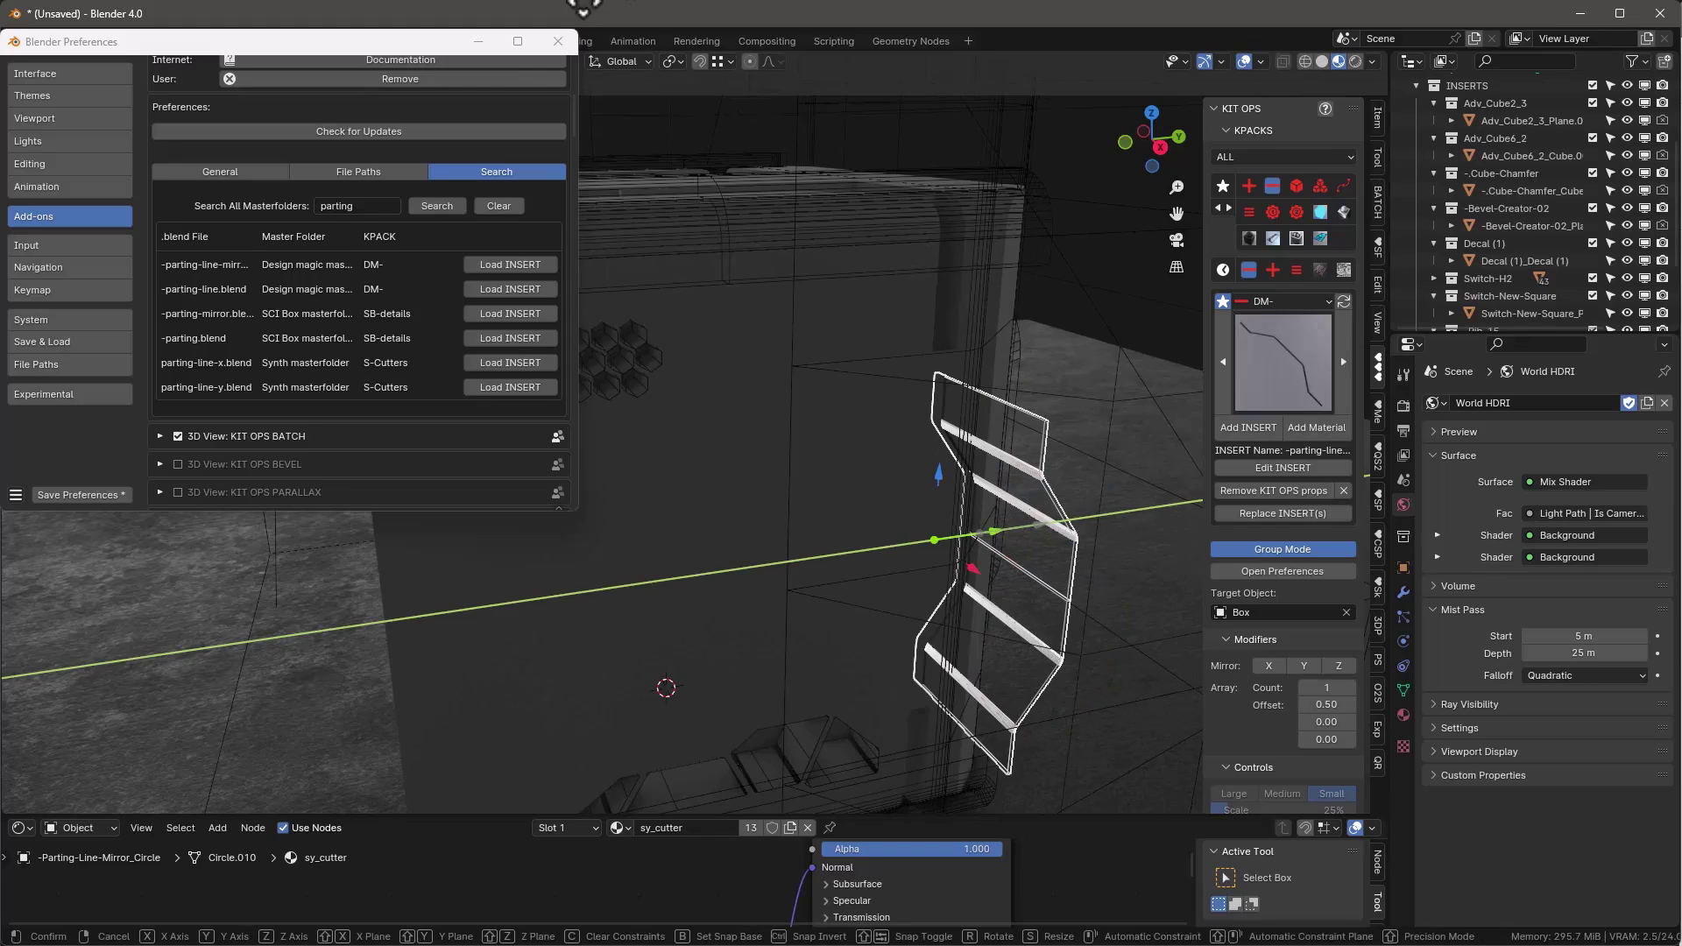
click(560, 39)
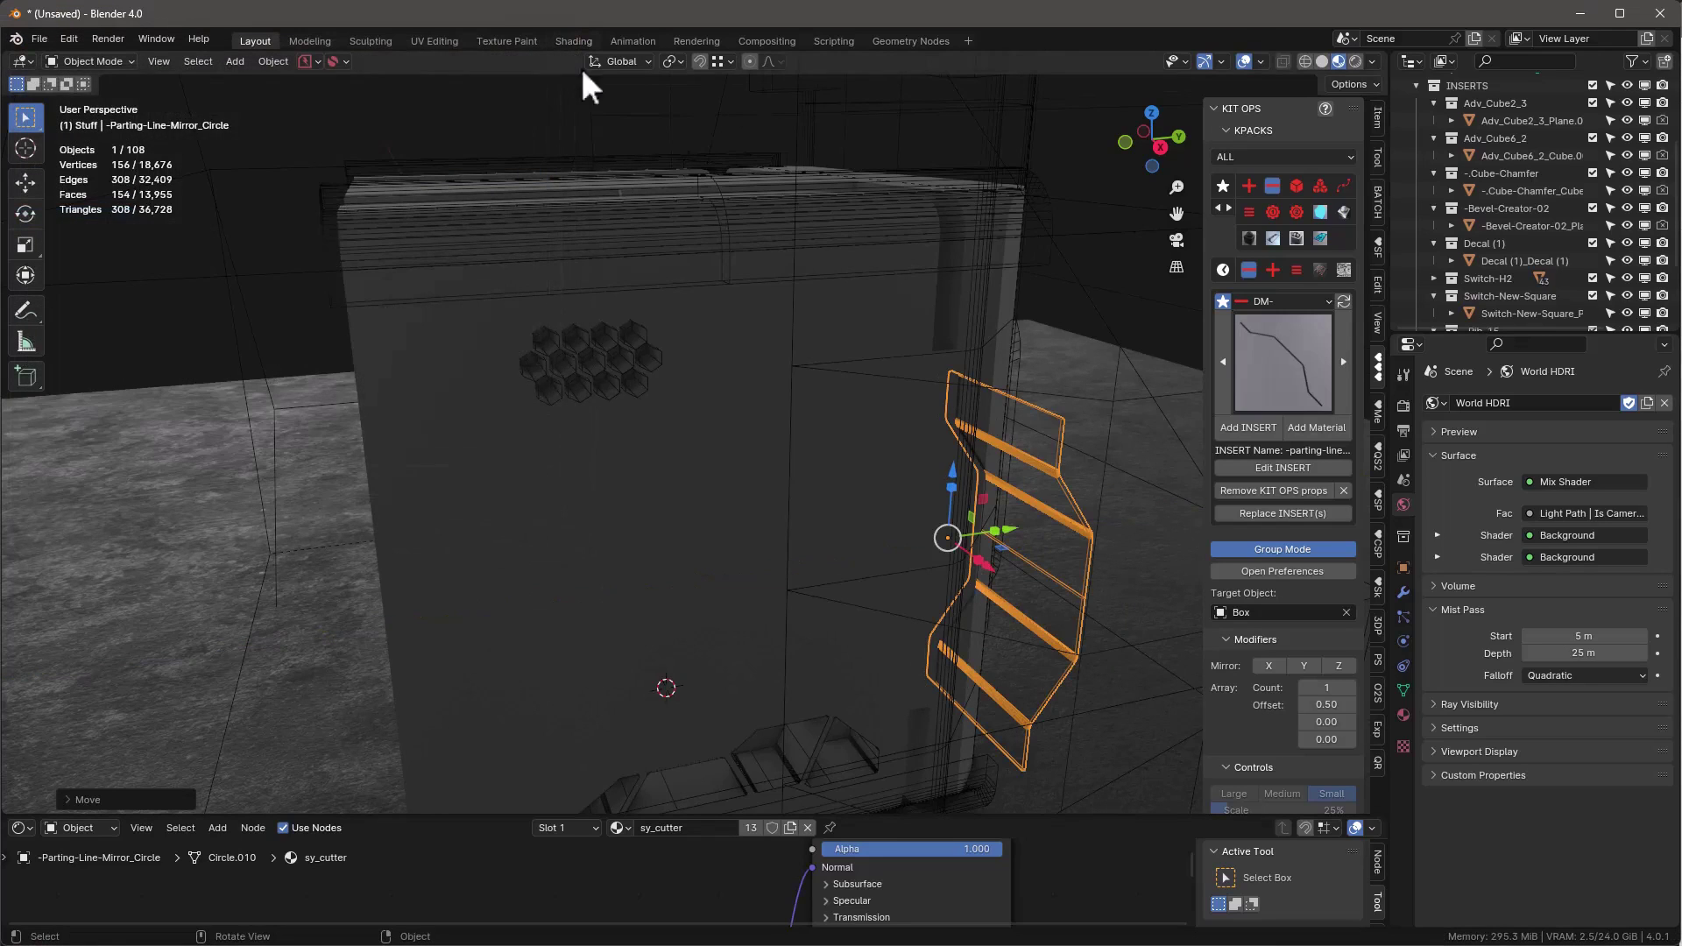
Hide the box's modifiers in the viewport except the parting-line Difference and the first Adv_Cube Difference
click(792, 289)
click(1403, 593)
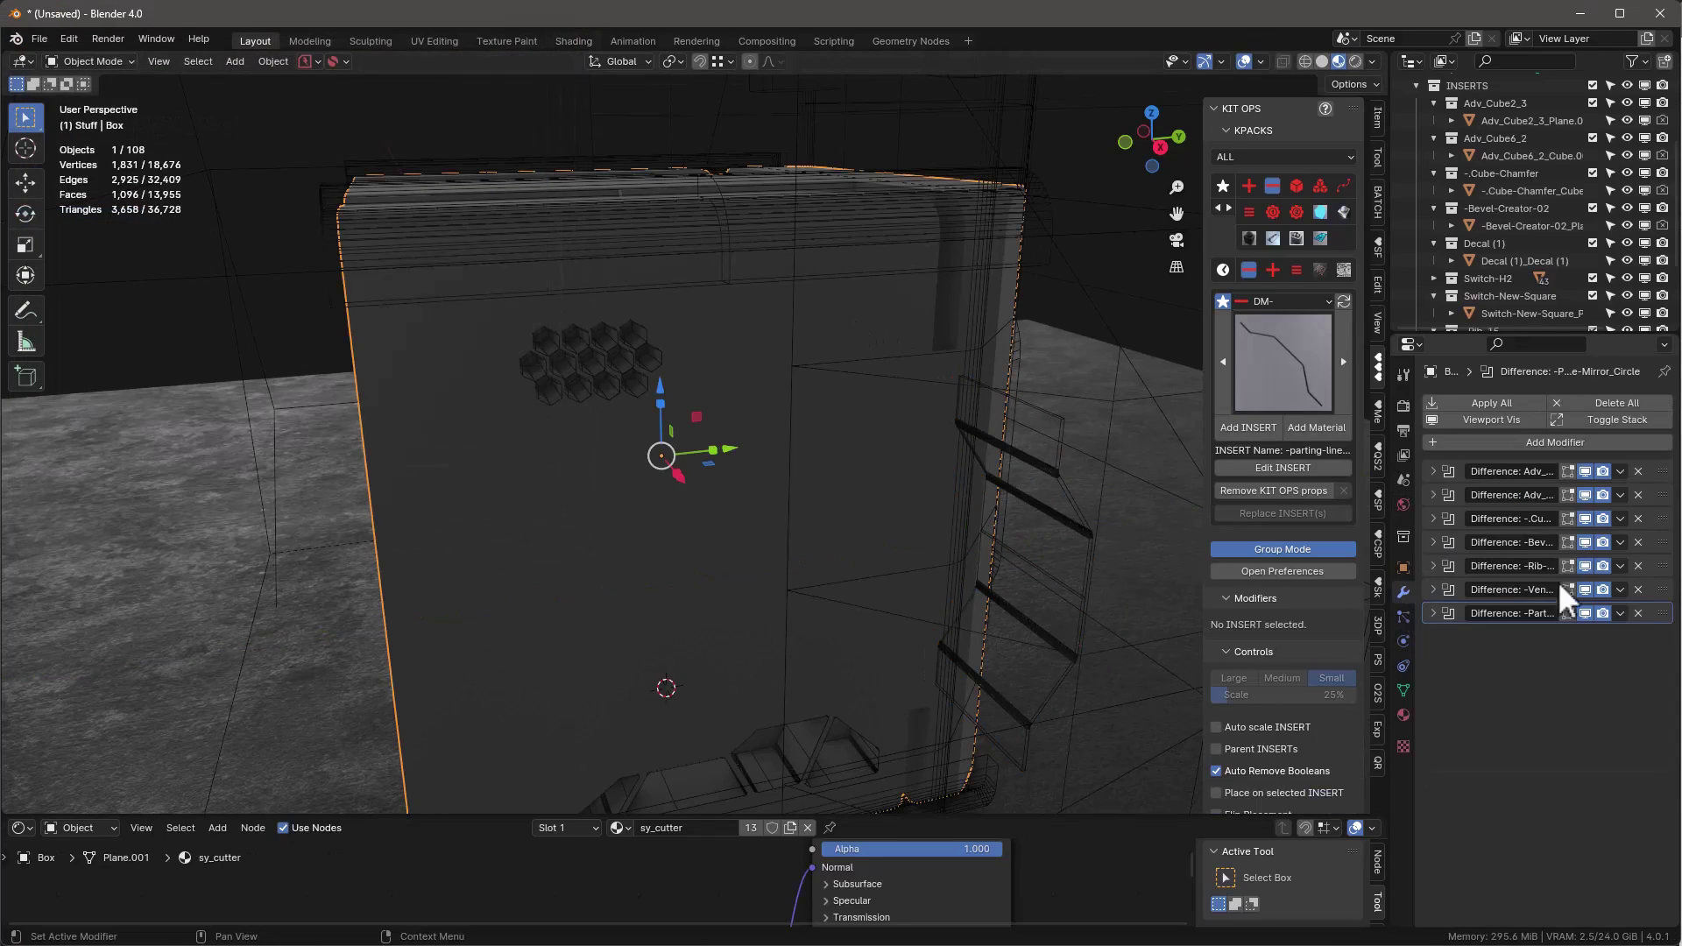
middle_drag(911, 429, 880, 371)
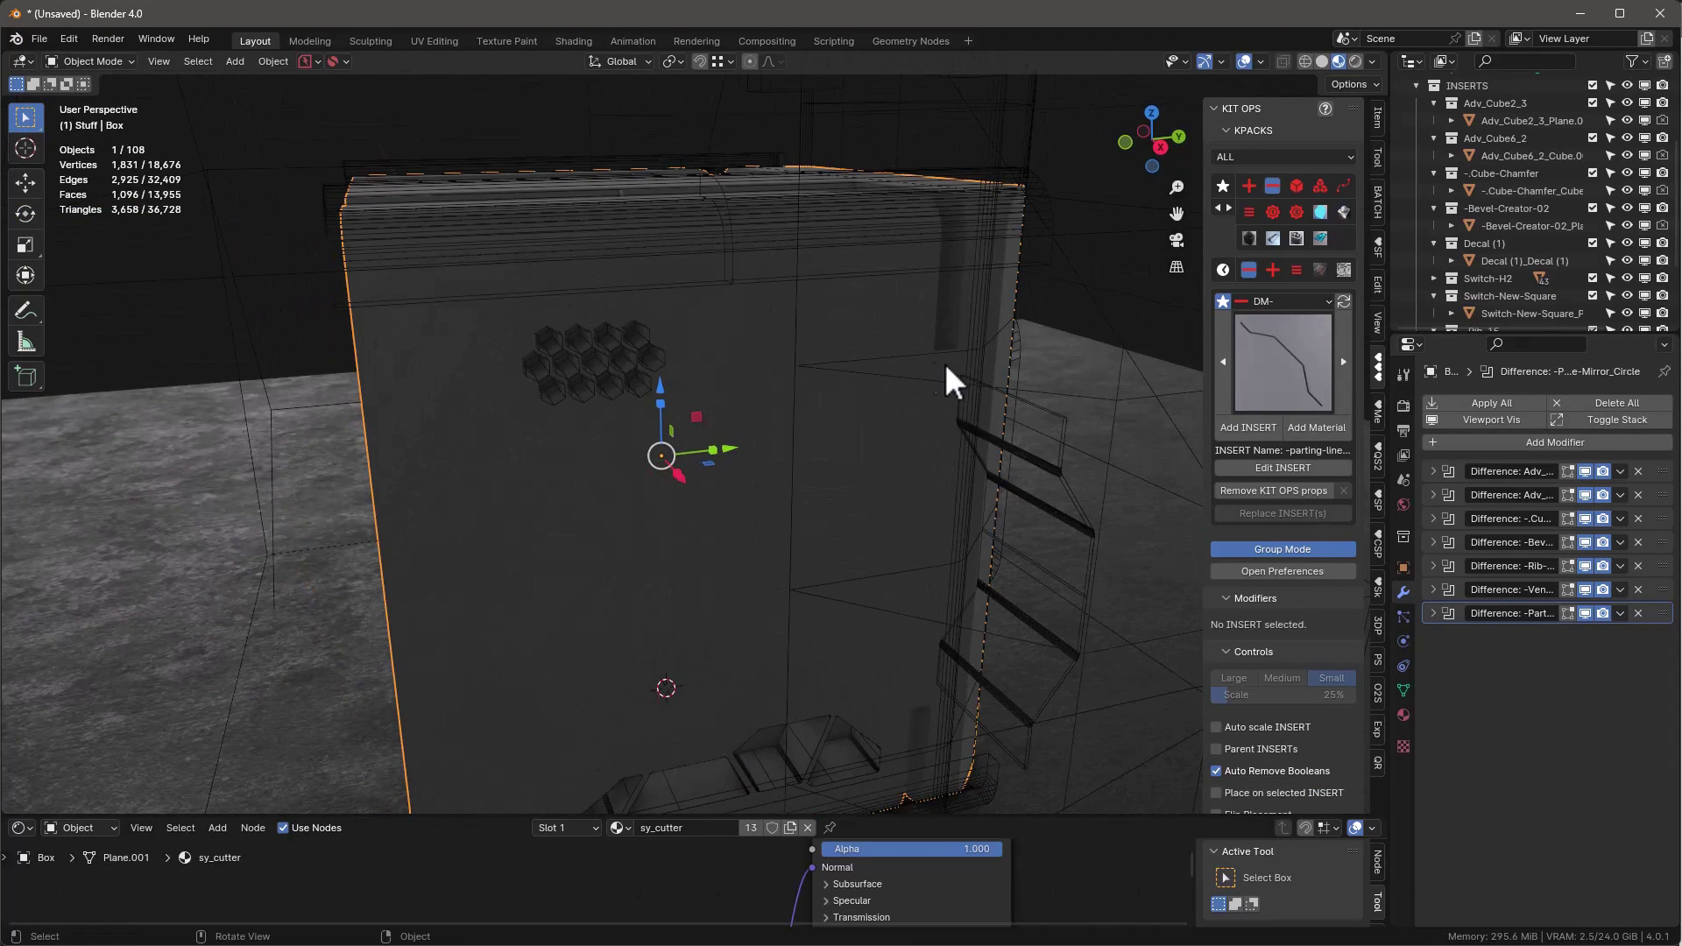
click(1494, 419)
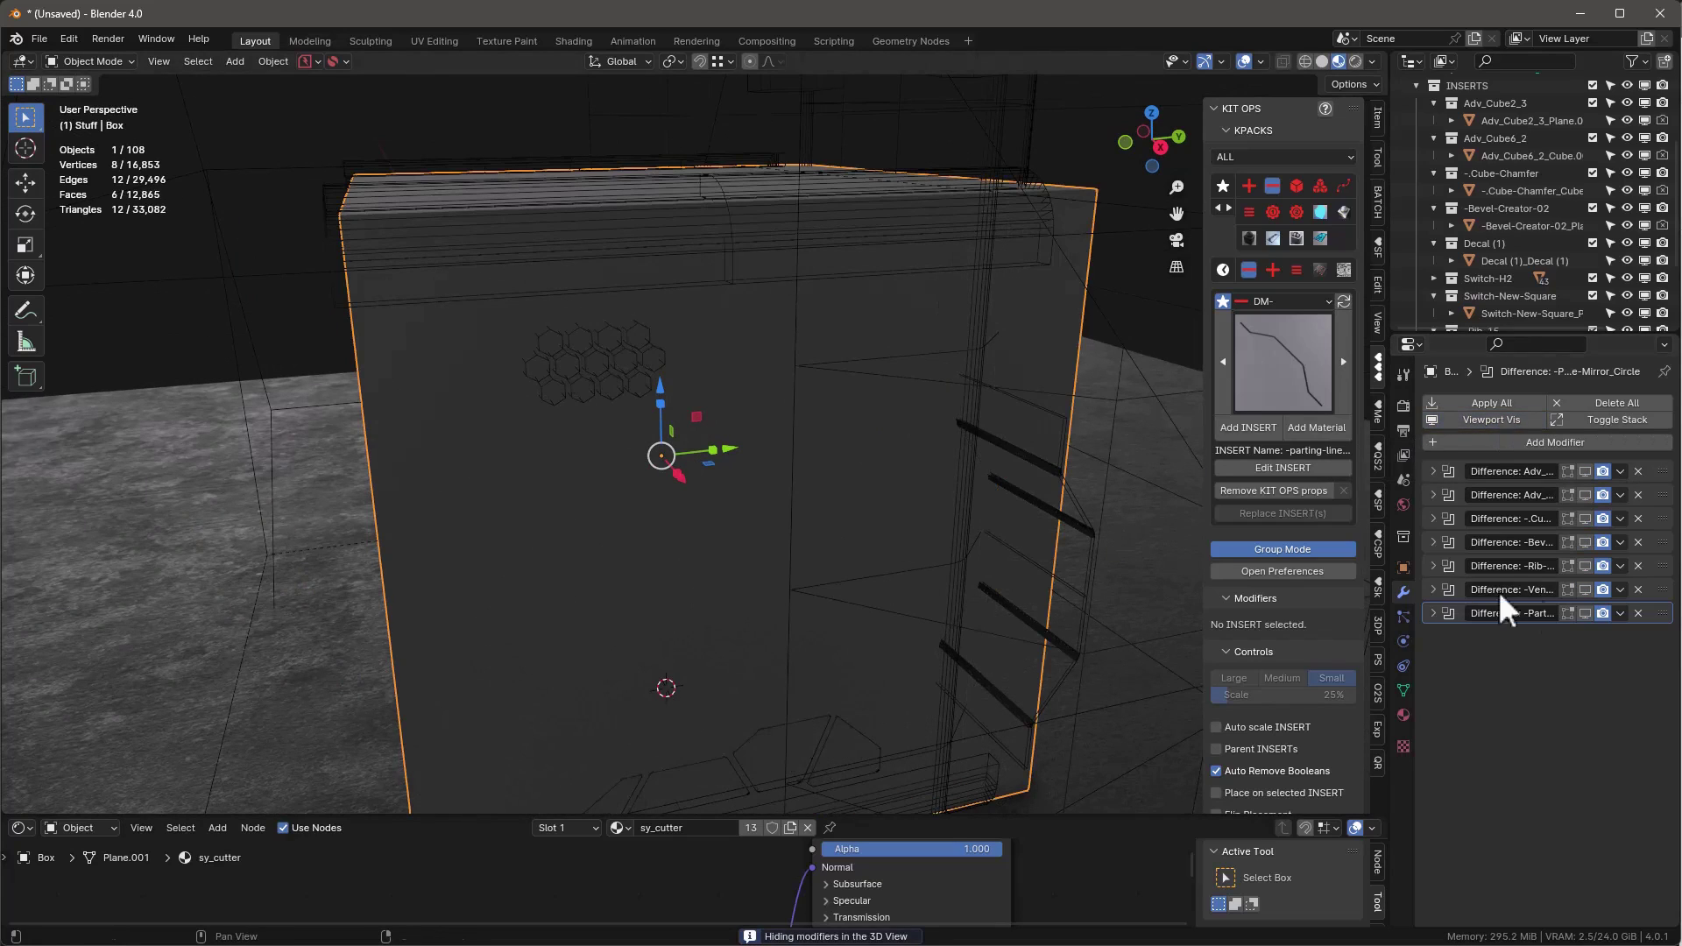
click(1586, 612)
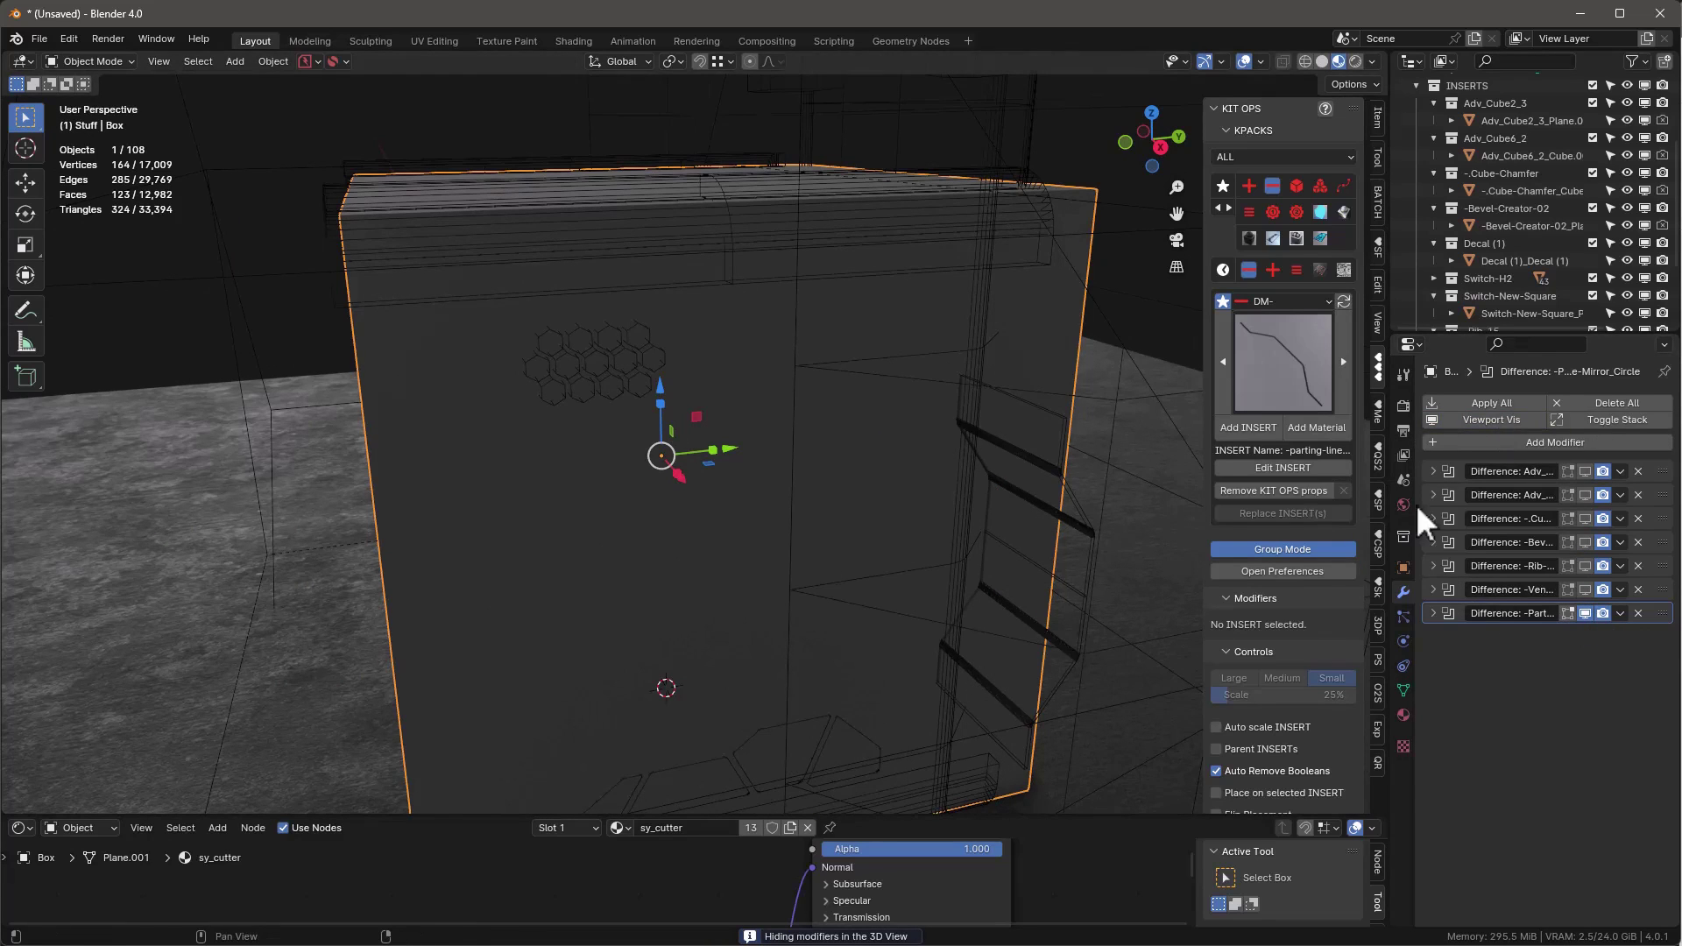
click(1584, 471)
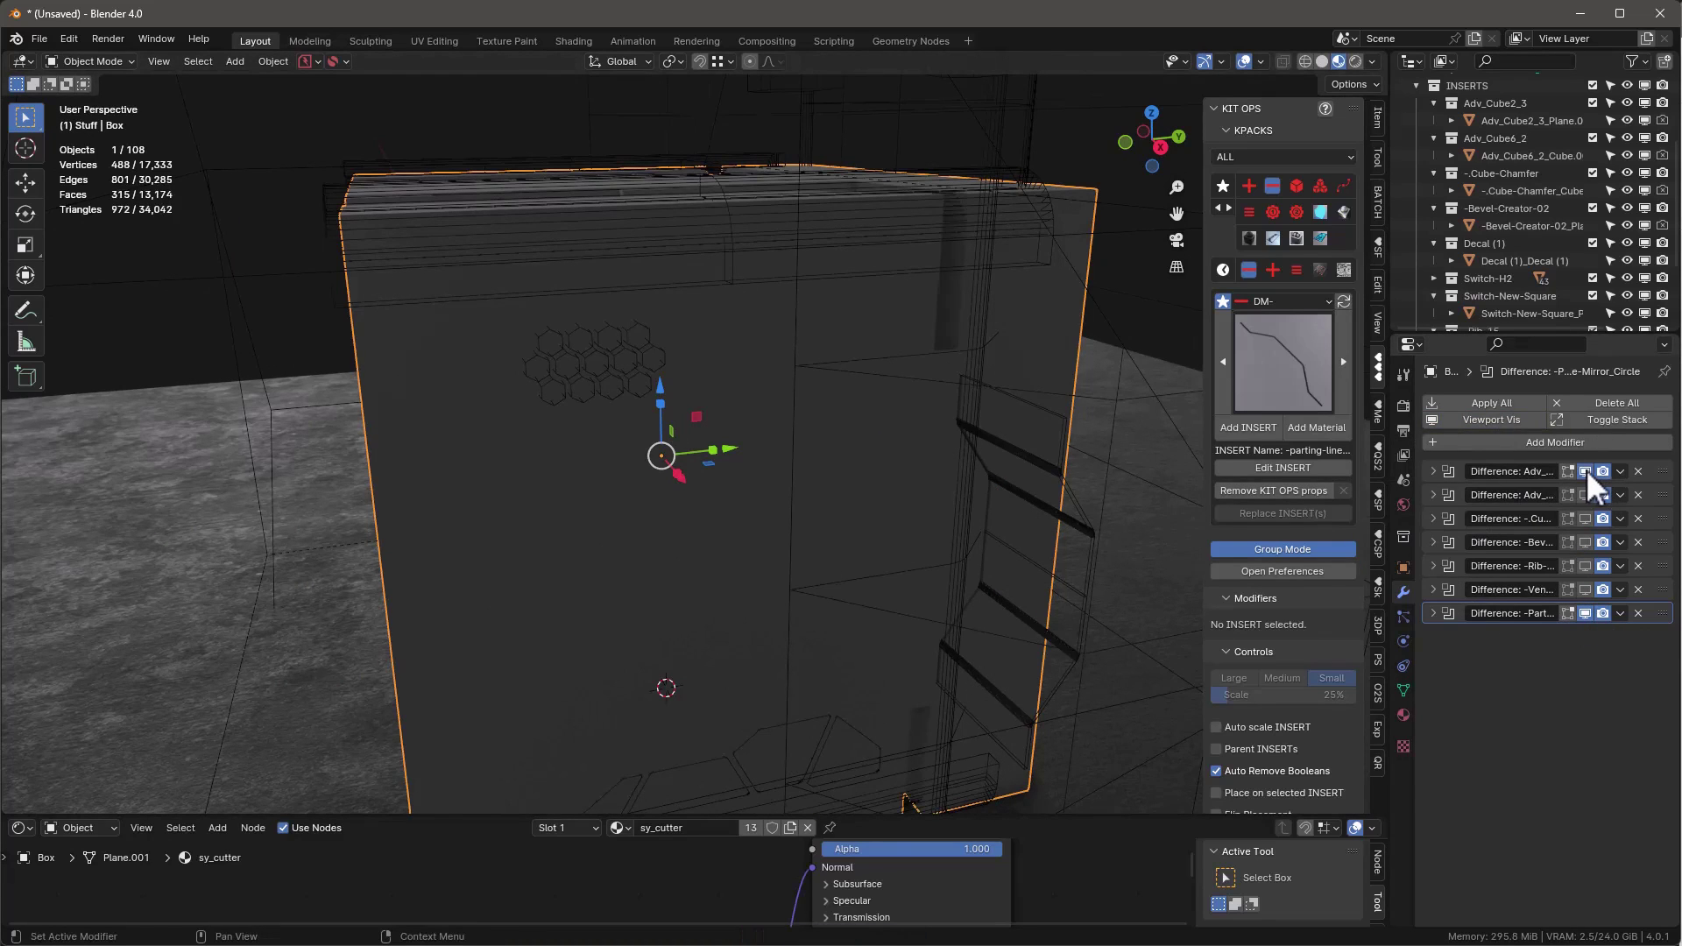
middle_drag(1062, 449, 1012, 455)
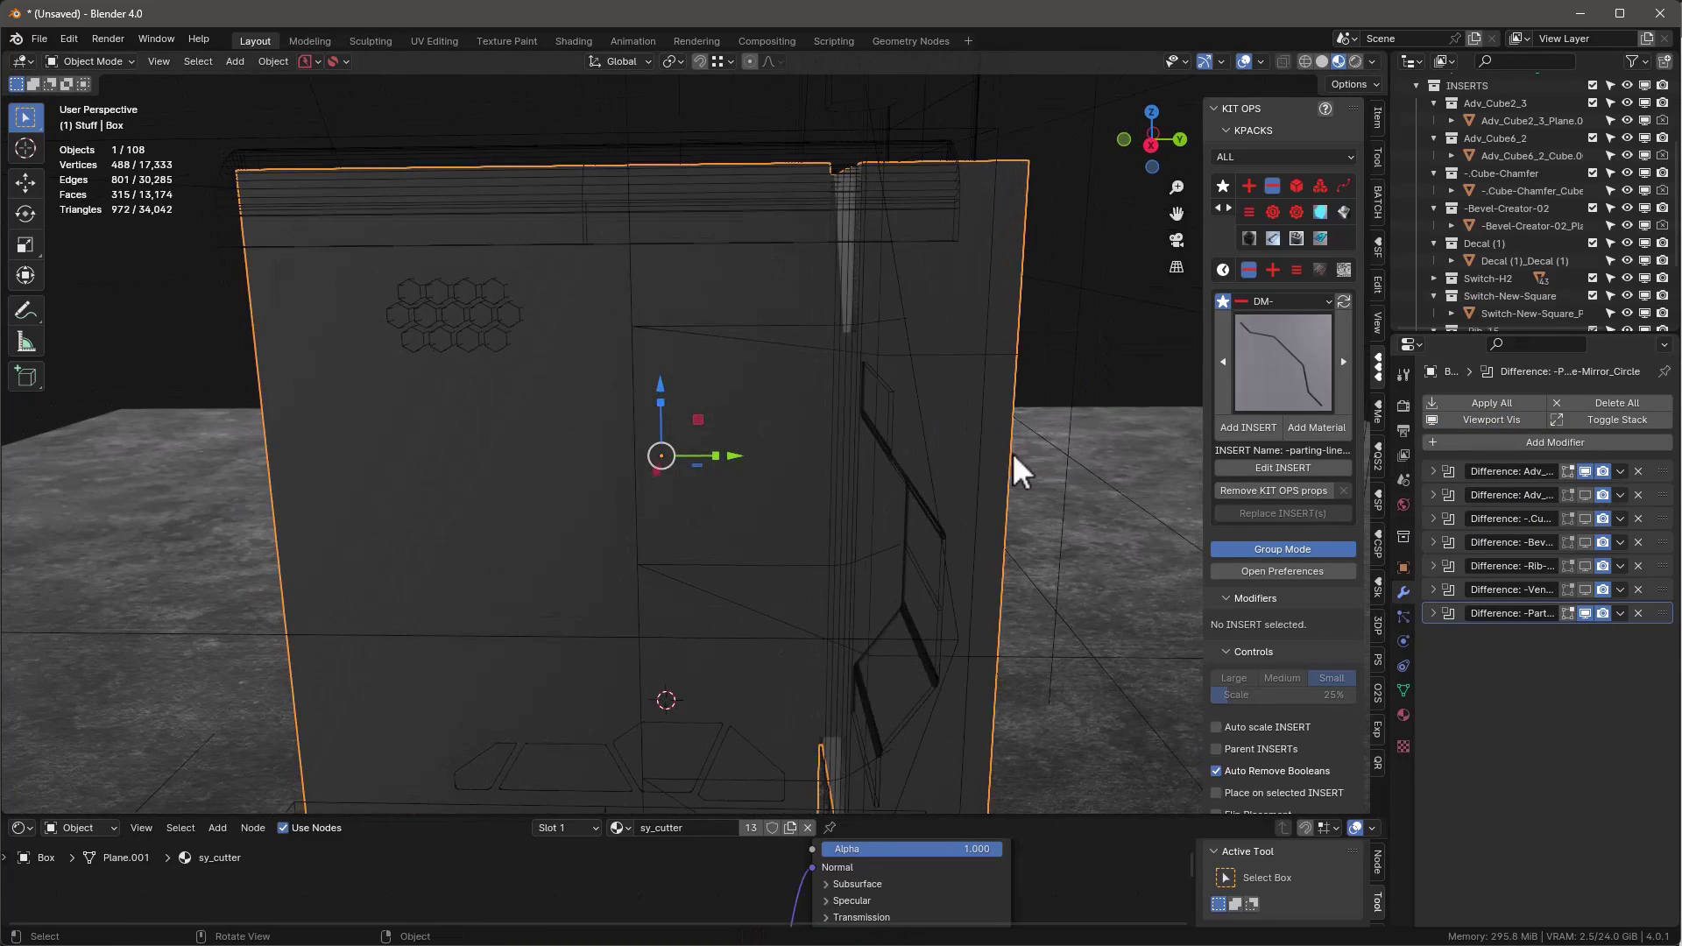
Align the parting-line INSERT along Y with the box's narrow vertical groove and set its Solidify thickness to 0.02 m
click(914, 493)
key(KP_3)
key(KP_Decimal)
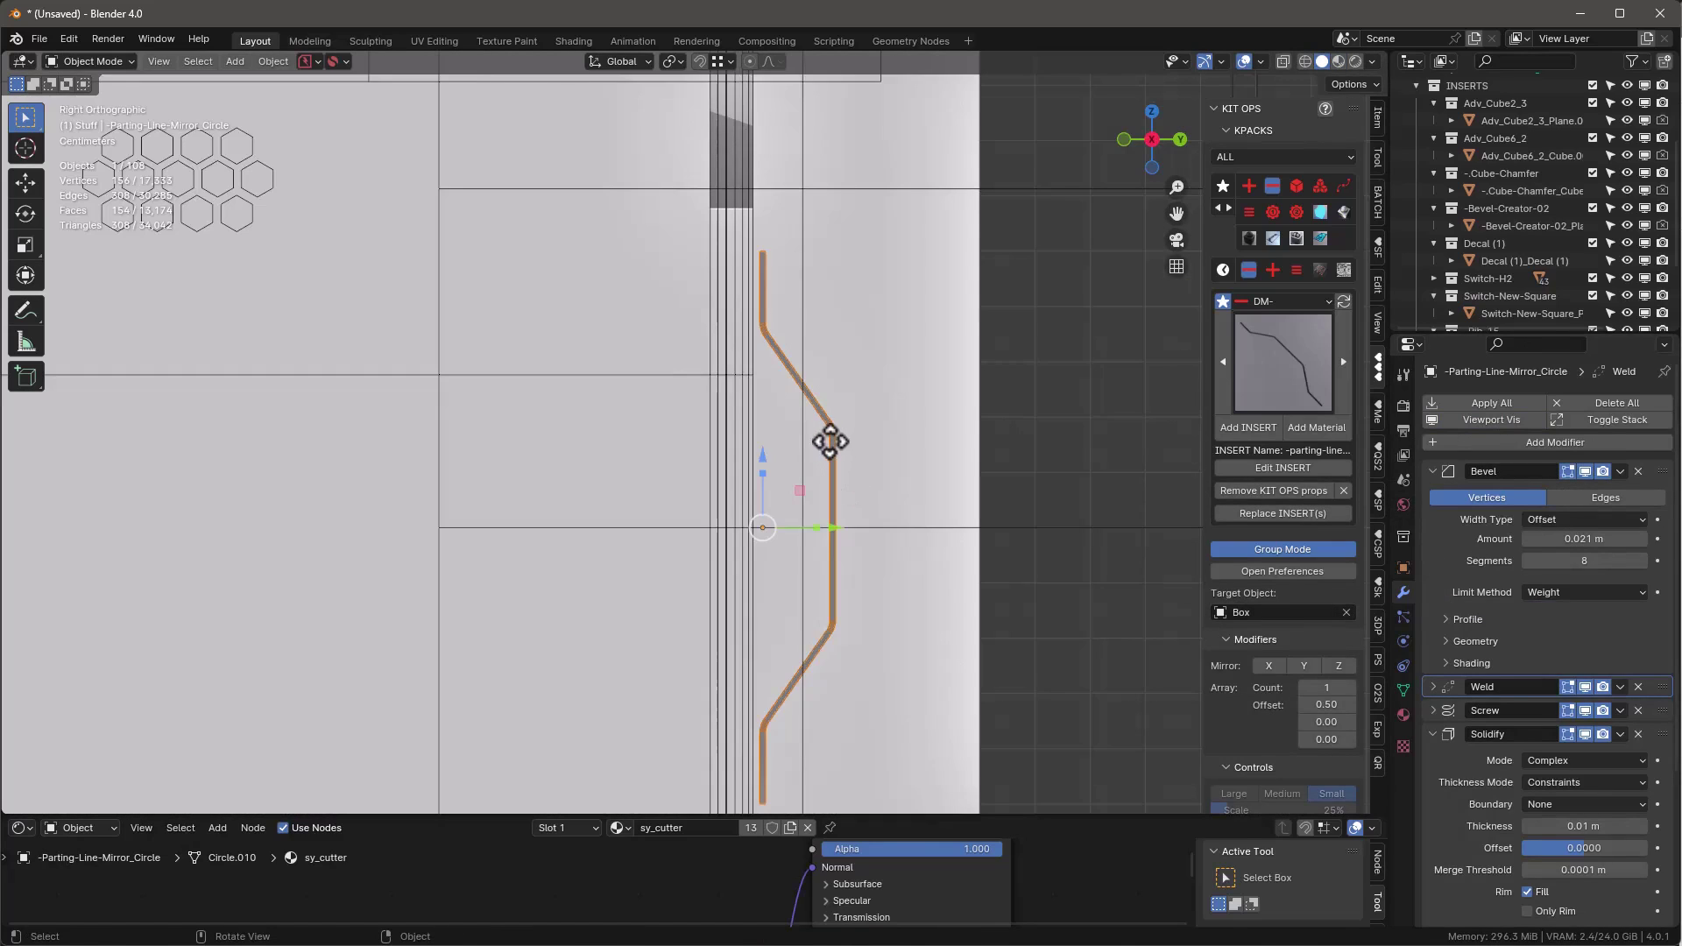
key(g)
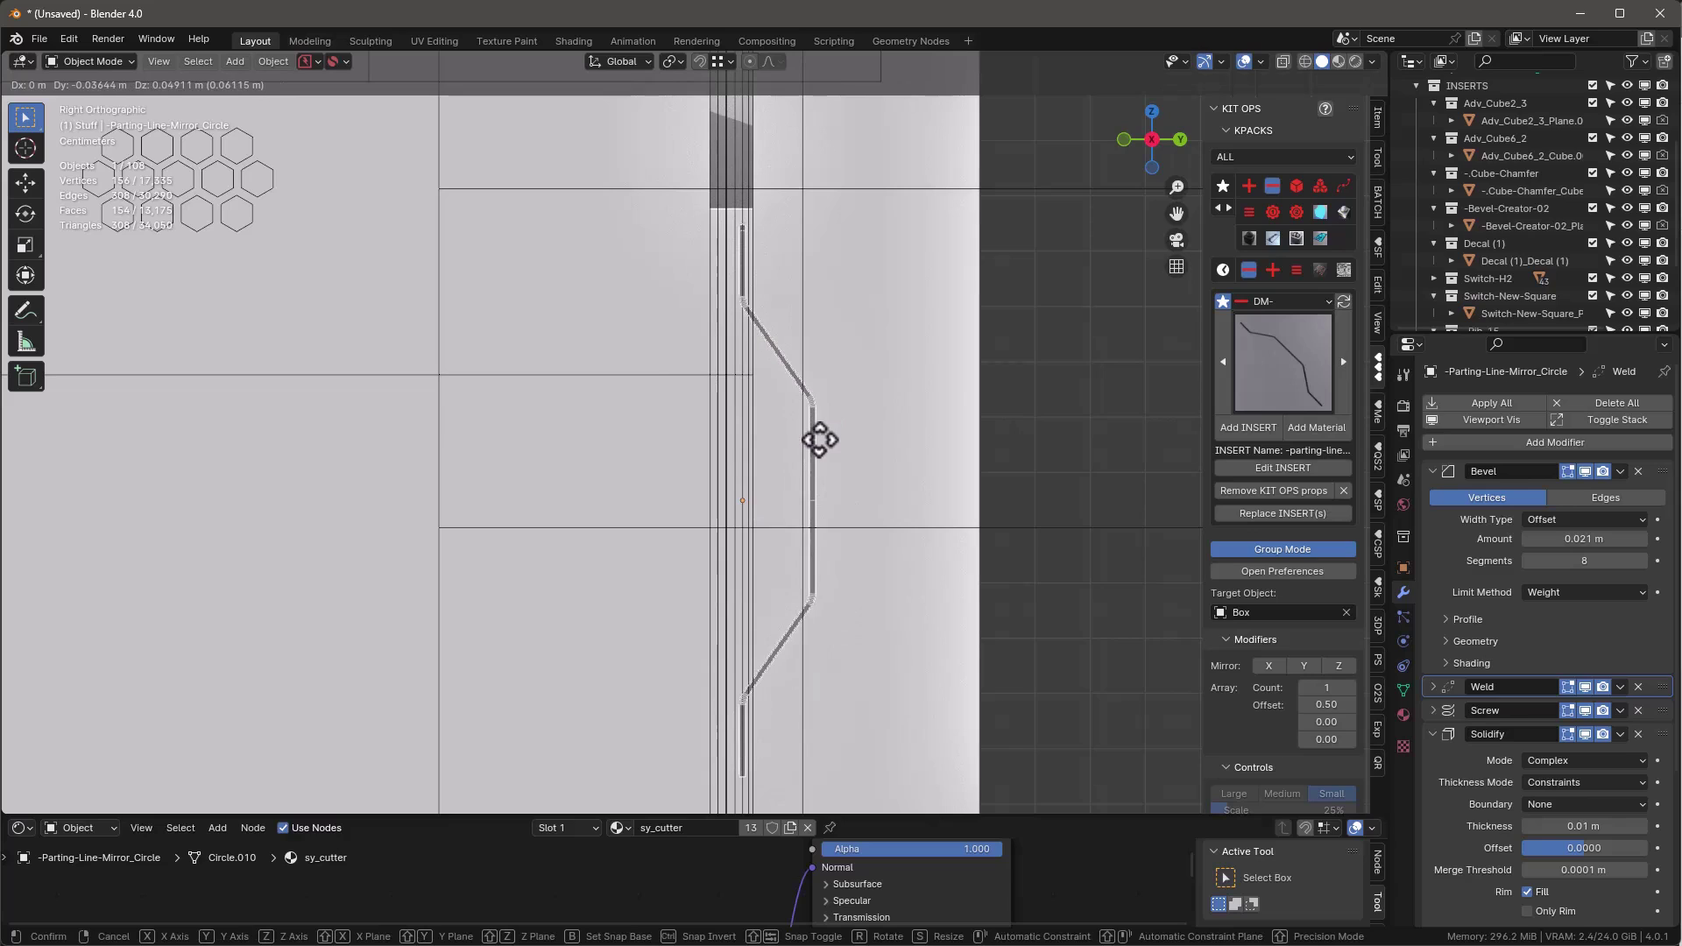
right_click(818, 441)
drag(833, 524, 819, 526)
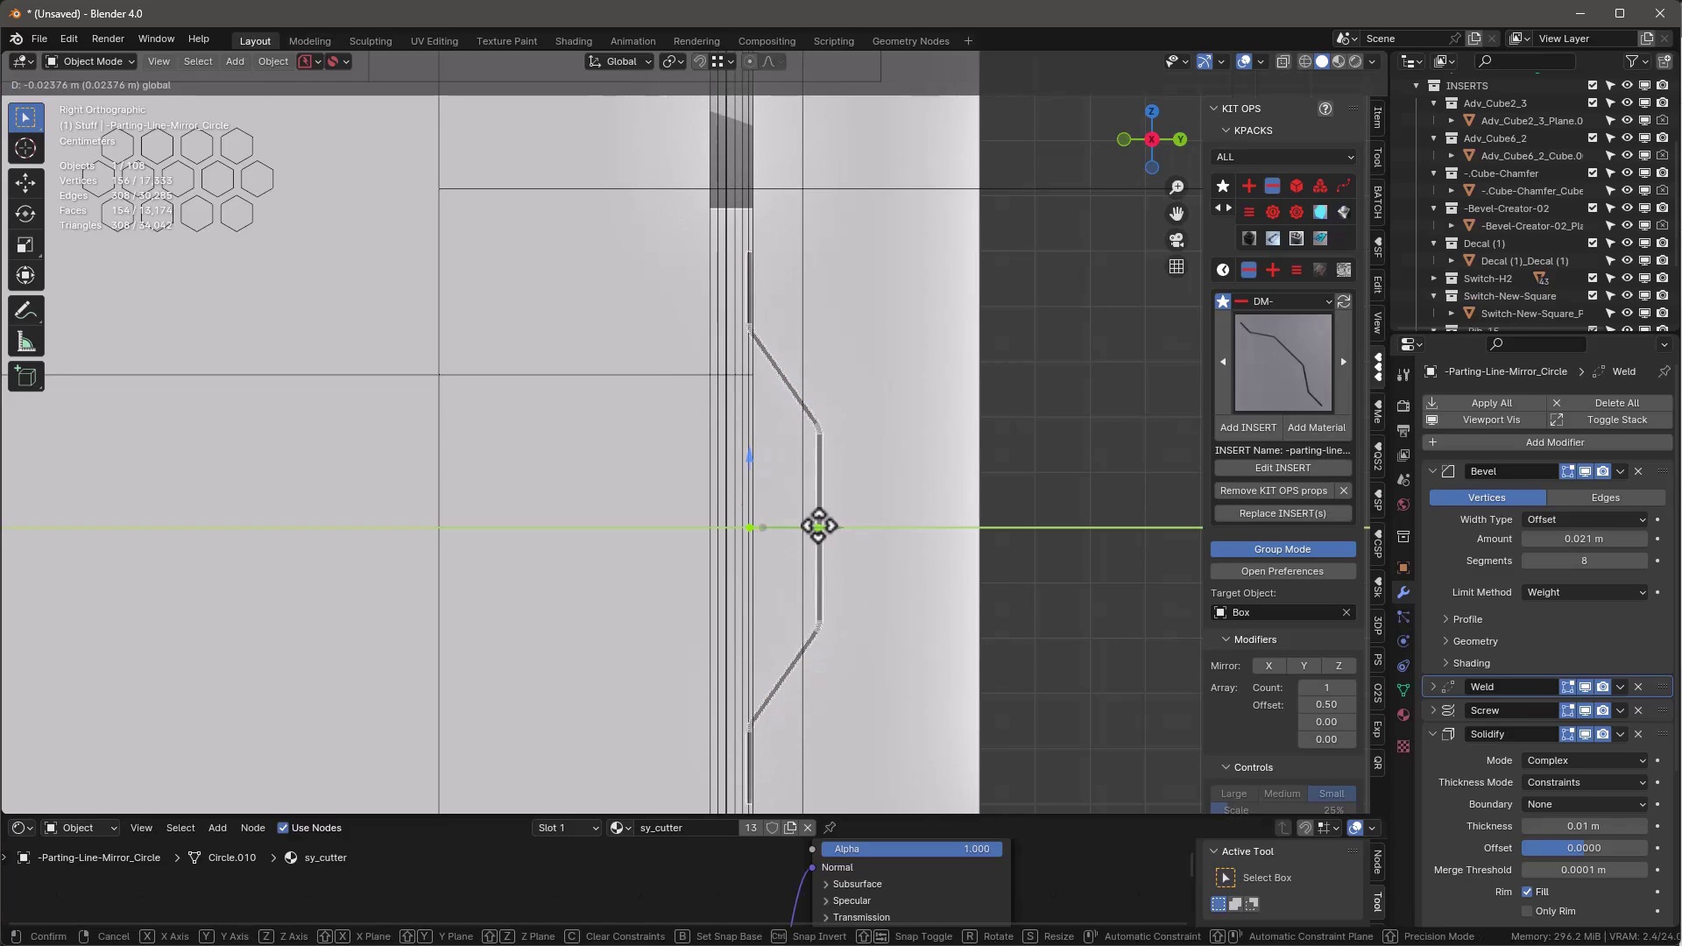
click(811, 526)
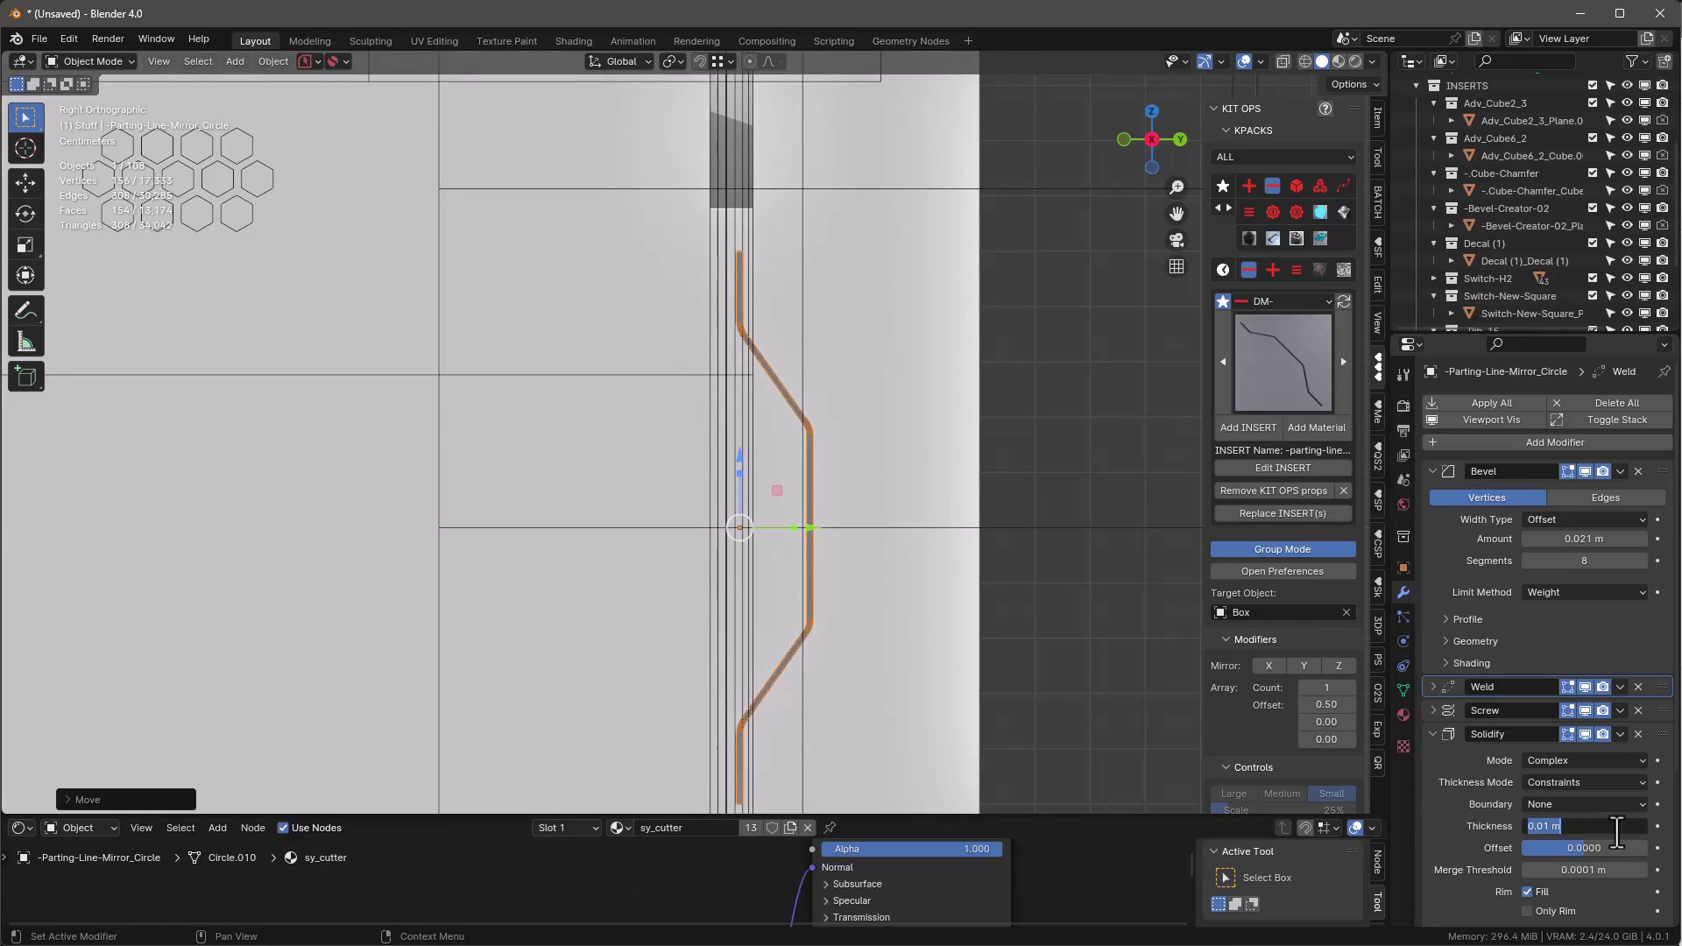
key(Return)
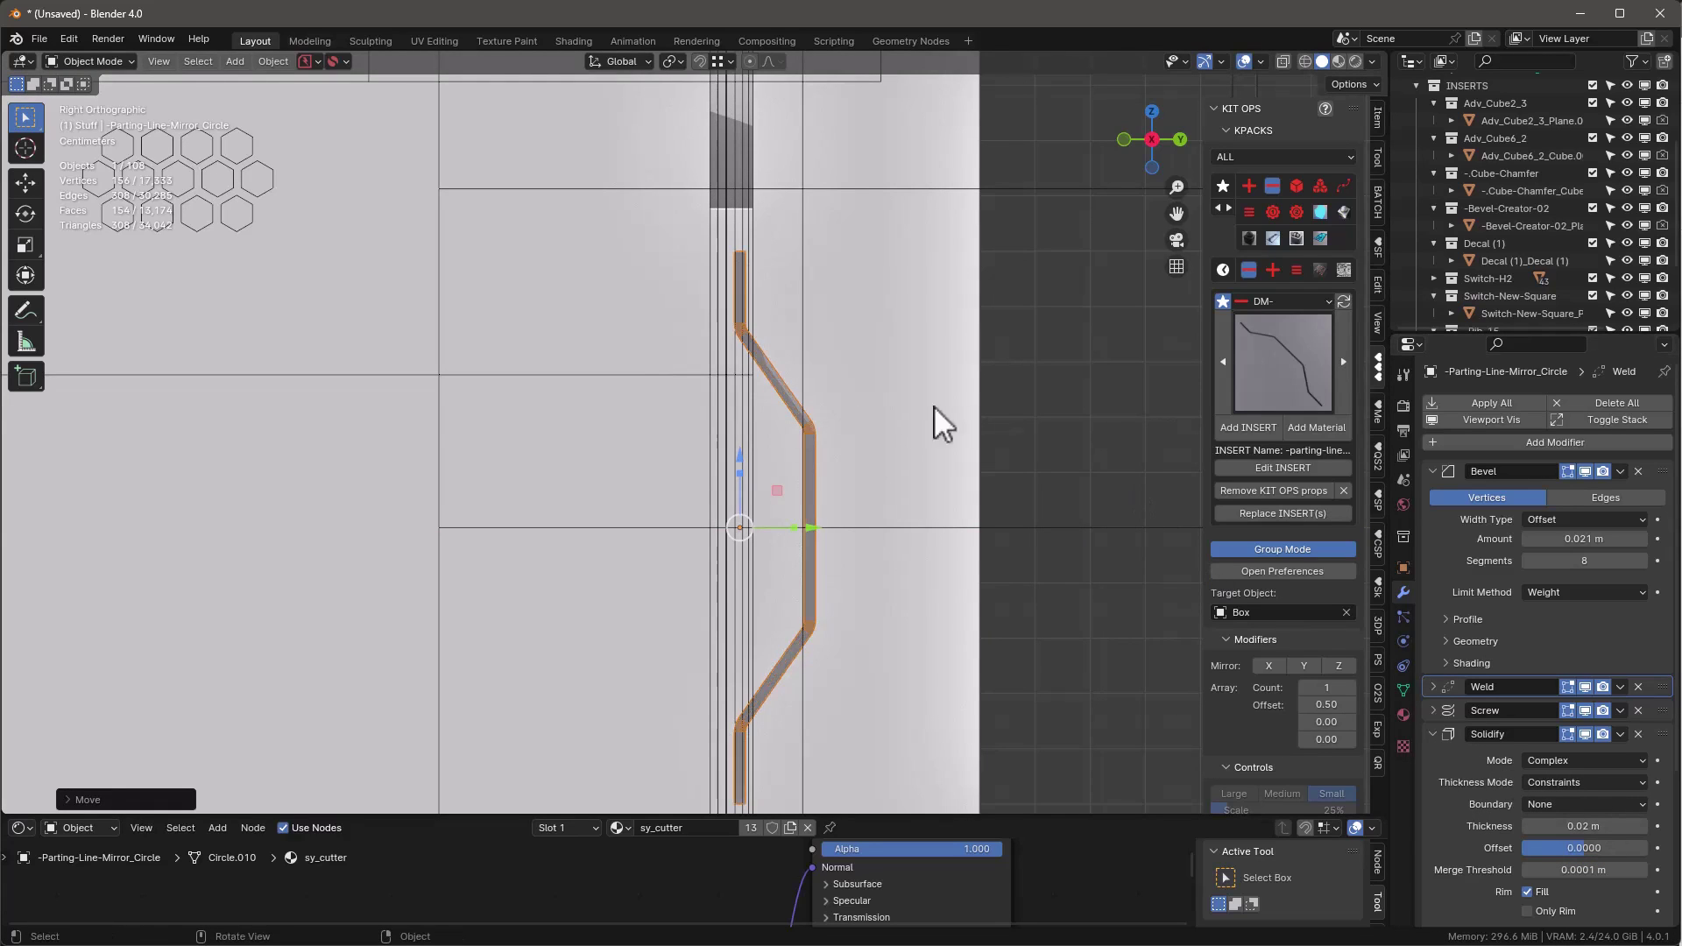
Move all vertices of the parting-line mesh except the middle one upward so its end reaches into the groove
scroll(787, 338, up, 2)
key(Tab)
scroll(813, 359, down, 1)
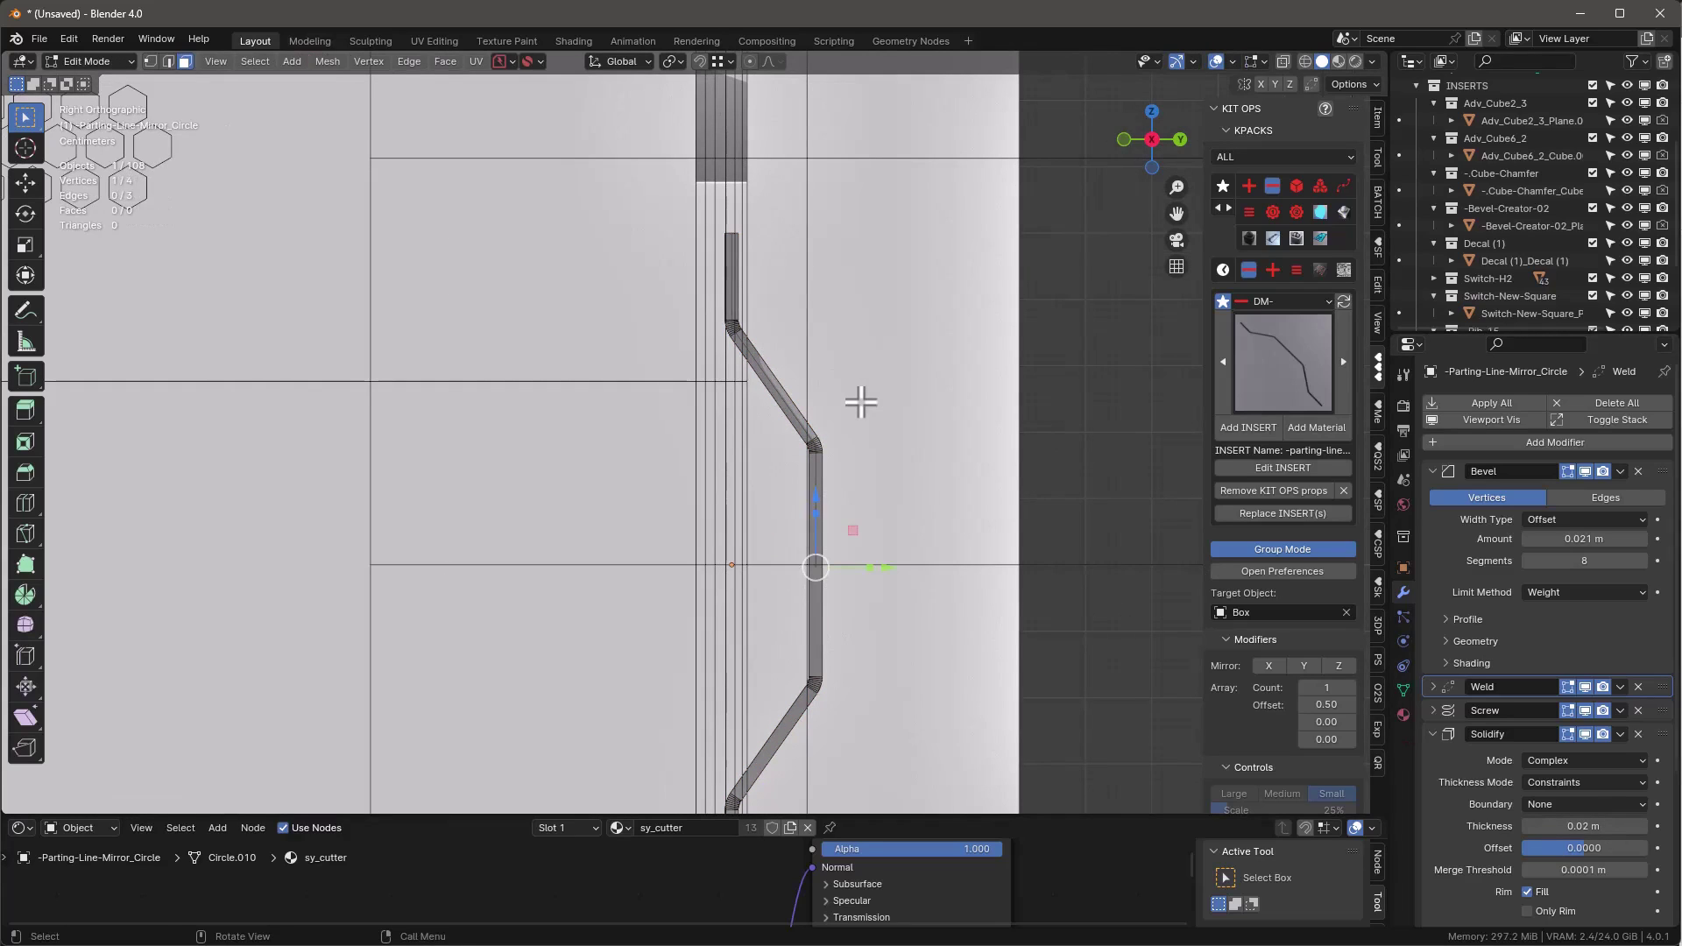
key(1)
key(ctrl+i)
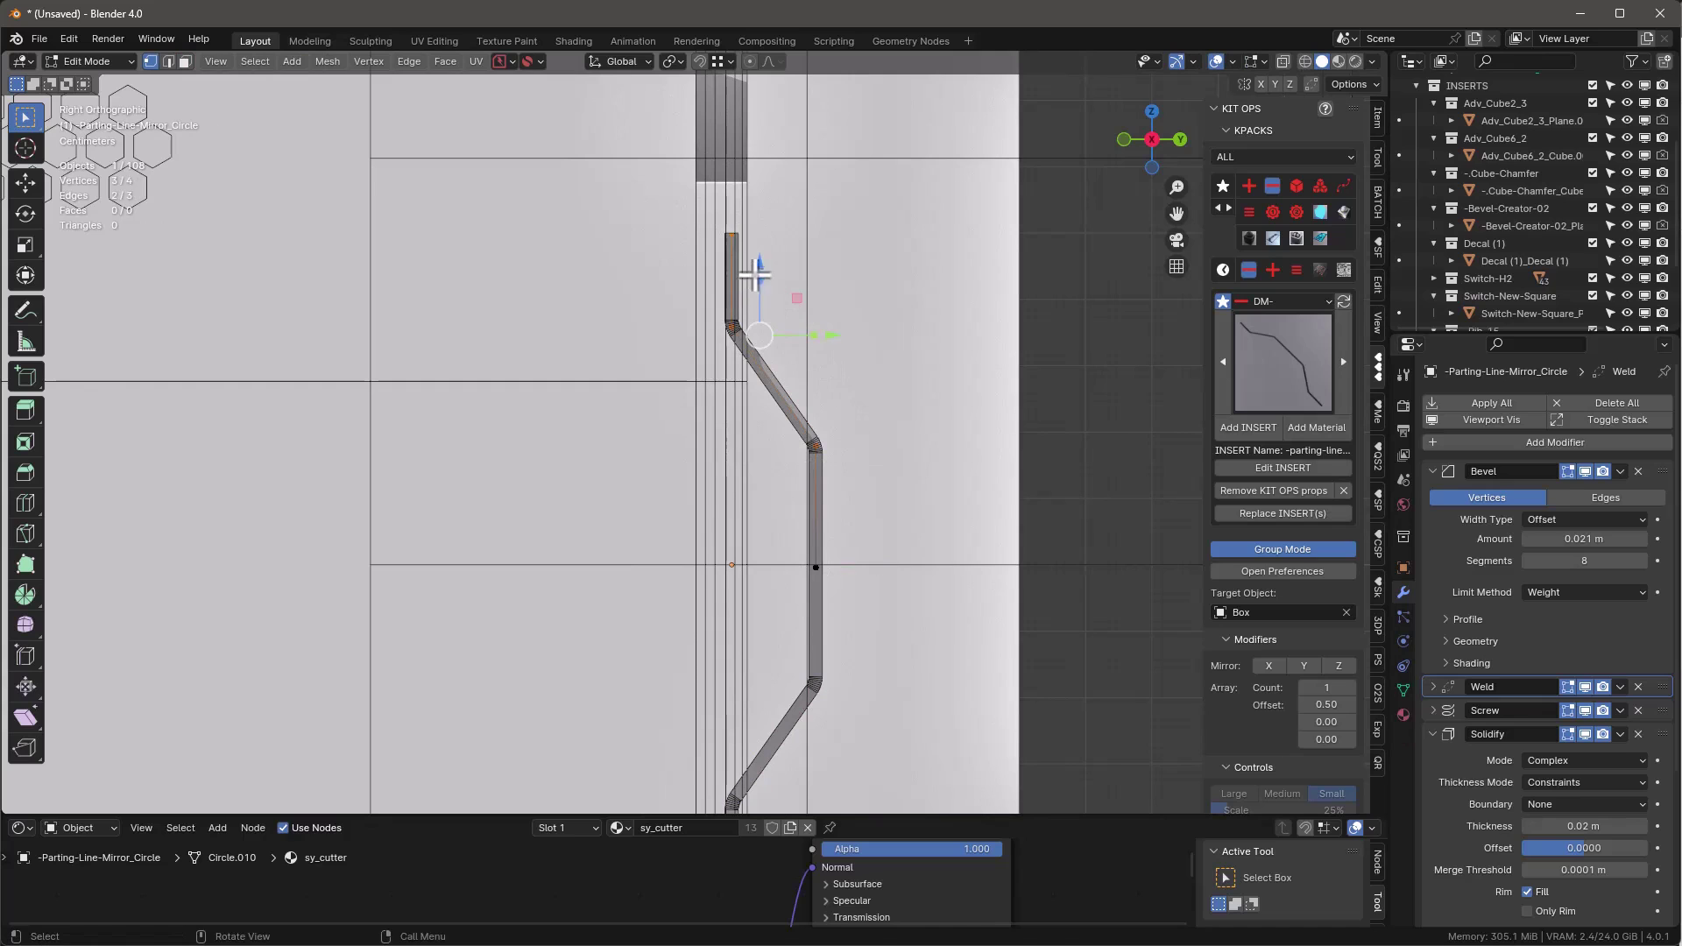
drag(755, 274, 759, 192)
scroll(754, 238, down, 4)
scroll(767, 280, up, 2)
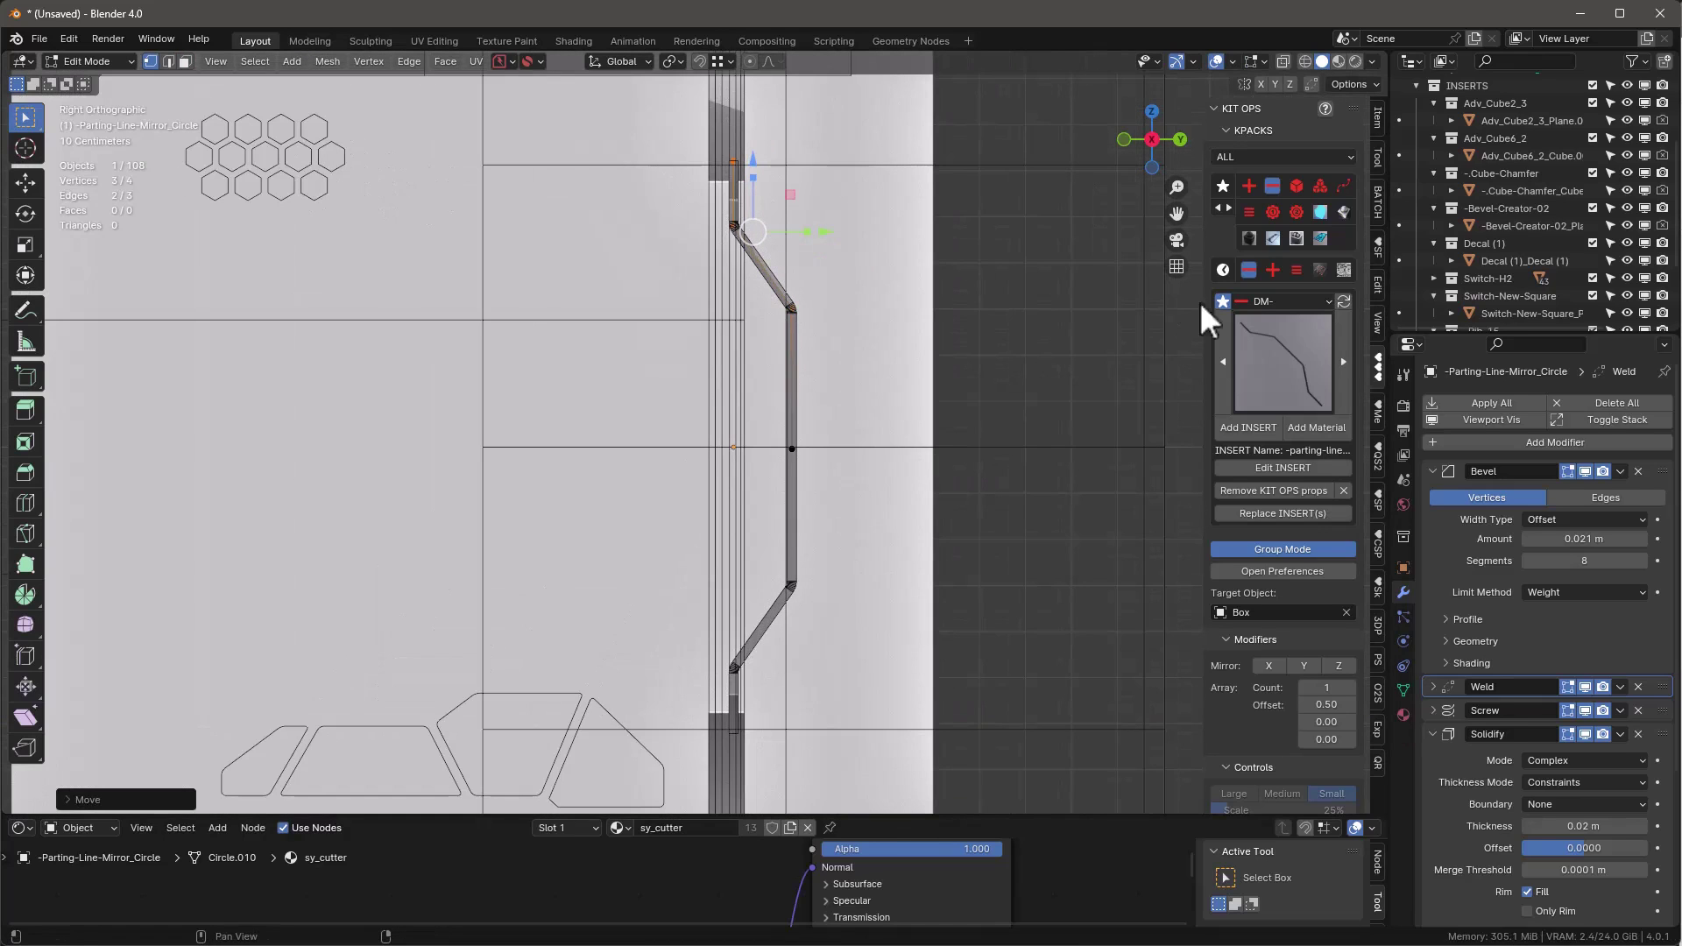
Set the mean bevel weight of the parting line's two upper bend vertices to 0.80
click(1378, 117)
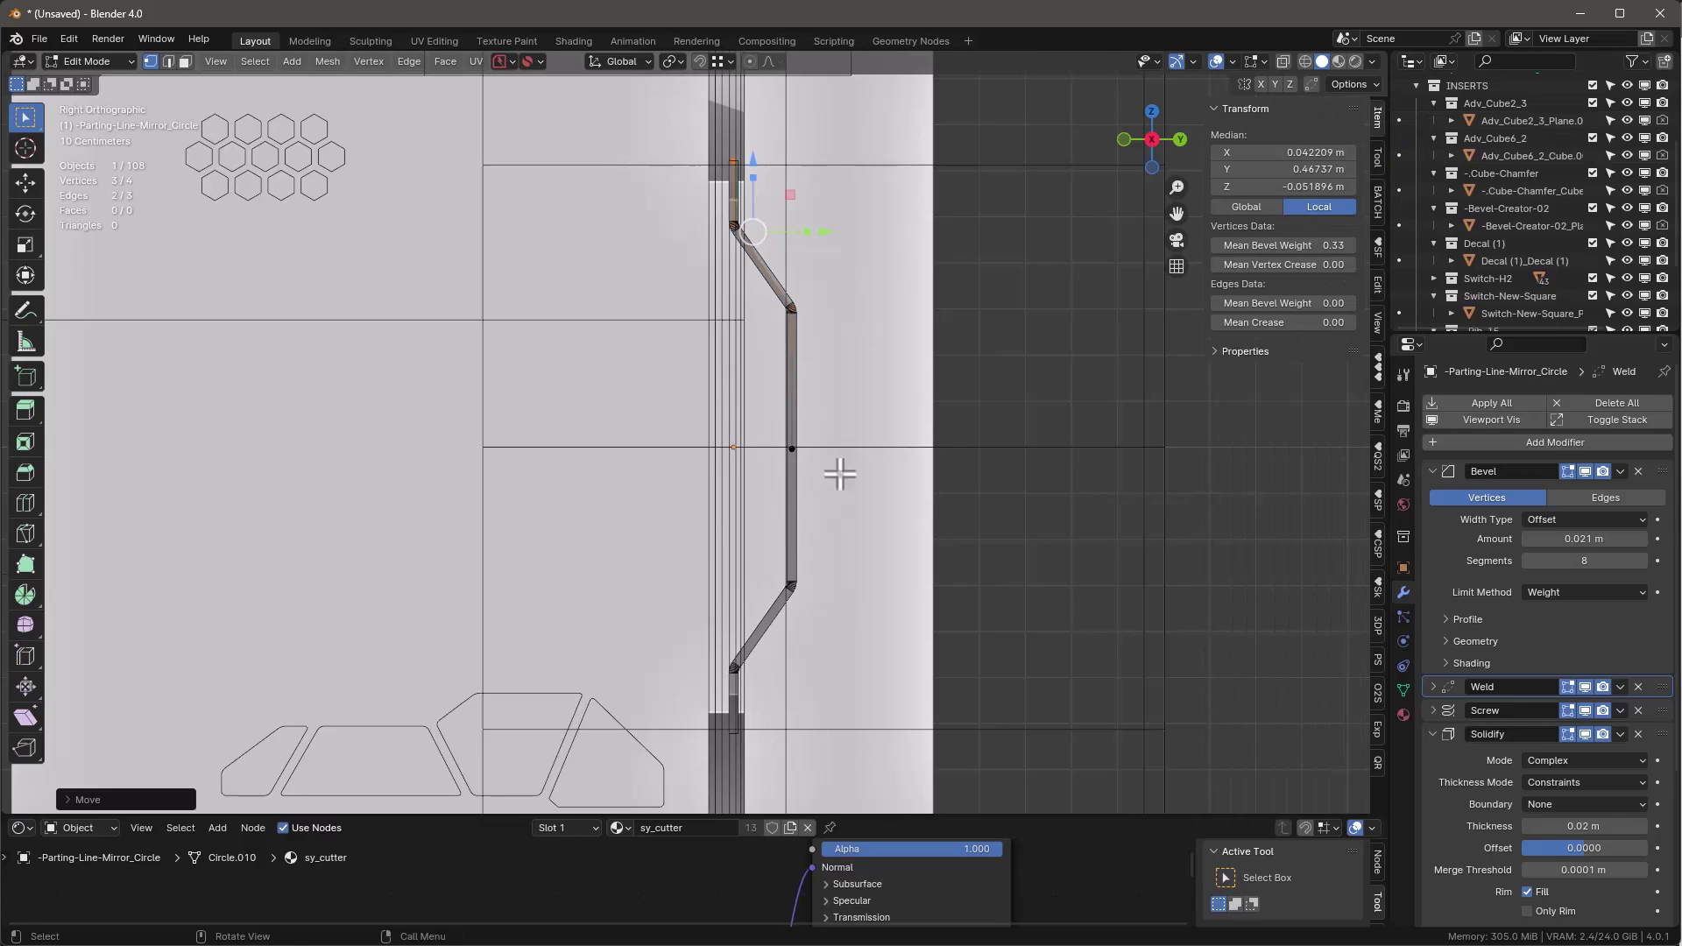
drag(684, 209, 848, 347)
scroll(818, 300, up, 1)
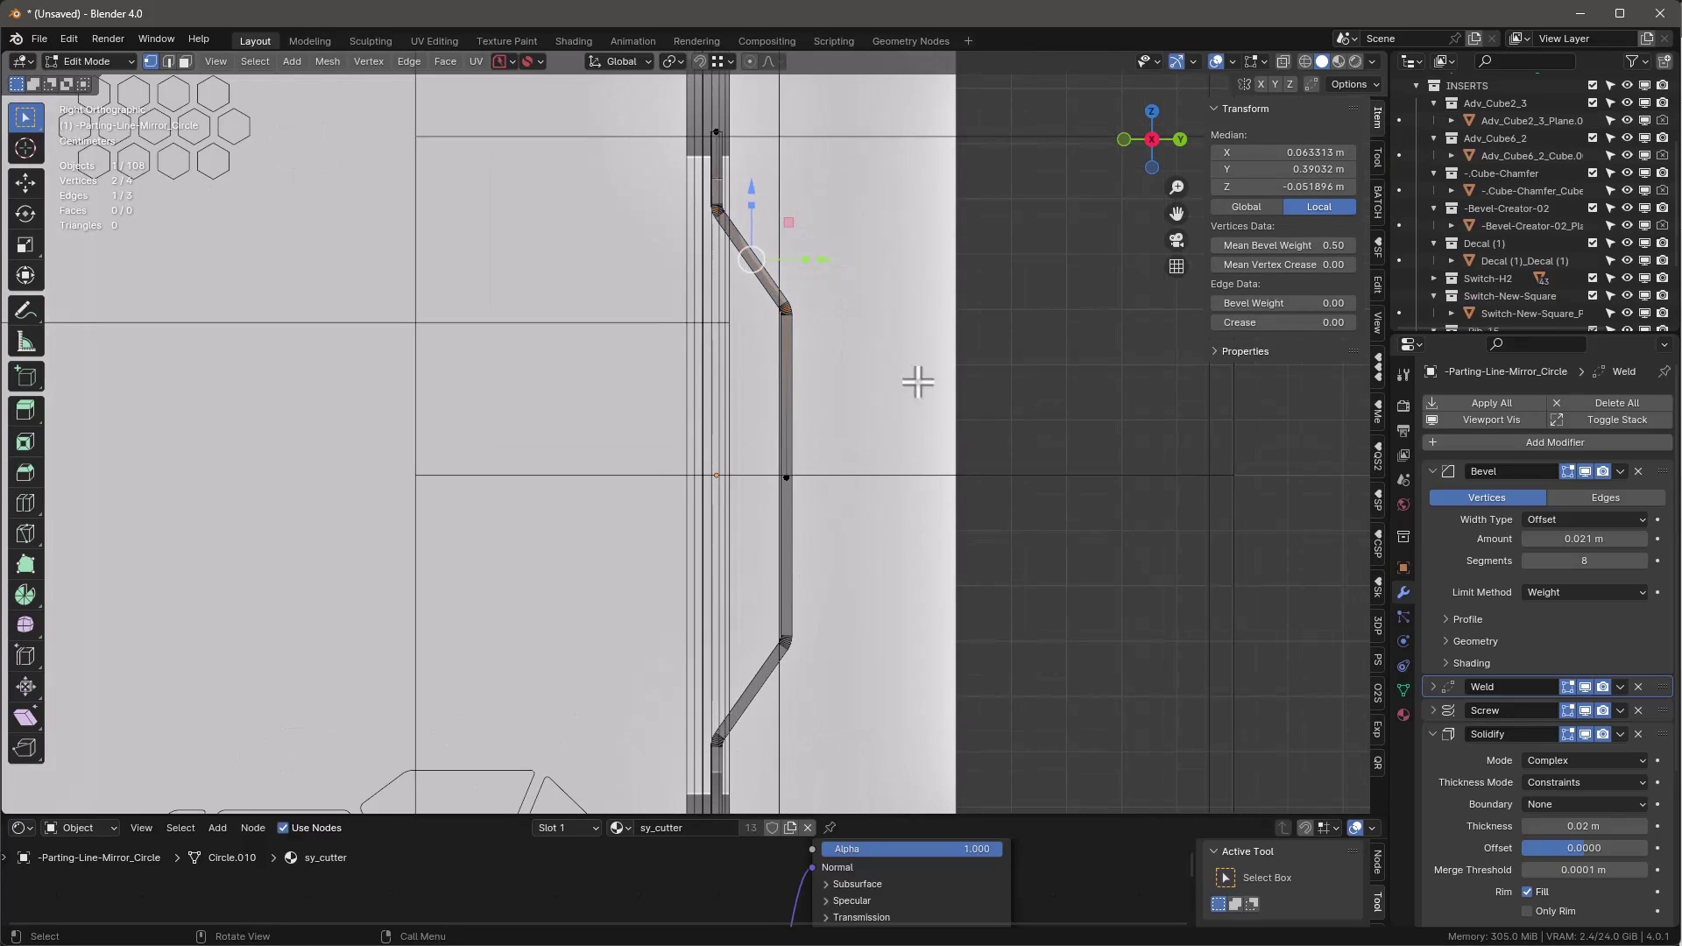
click(1290, 239)
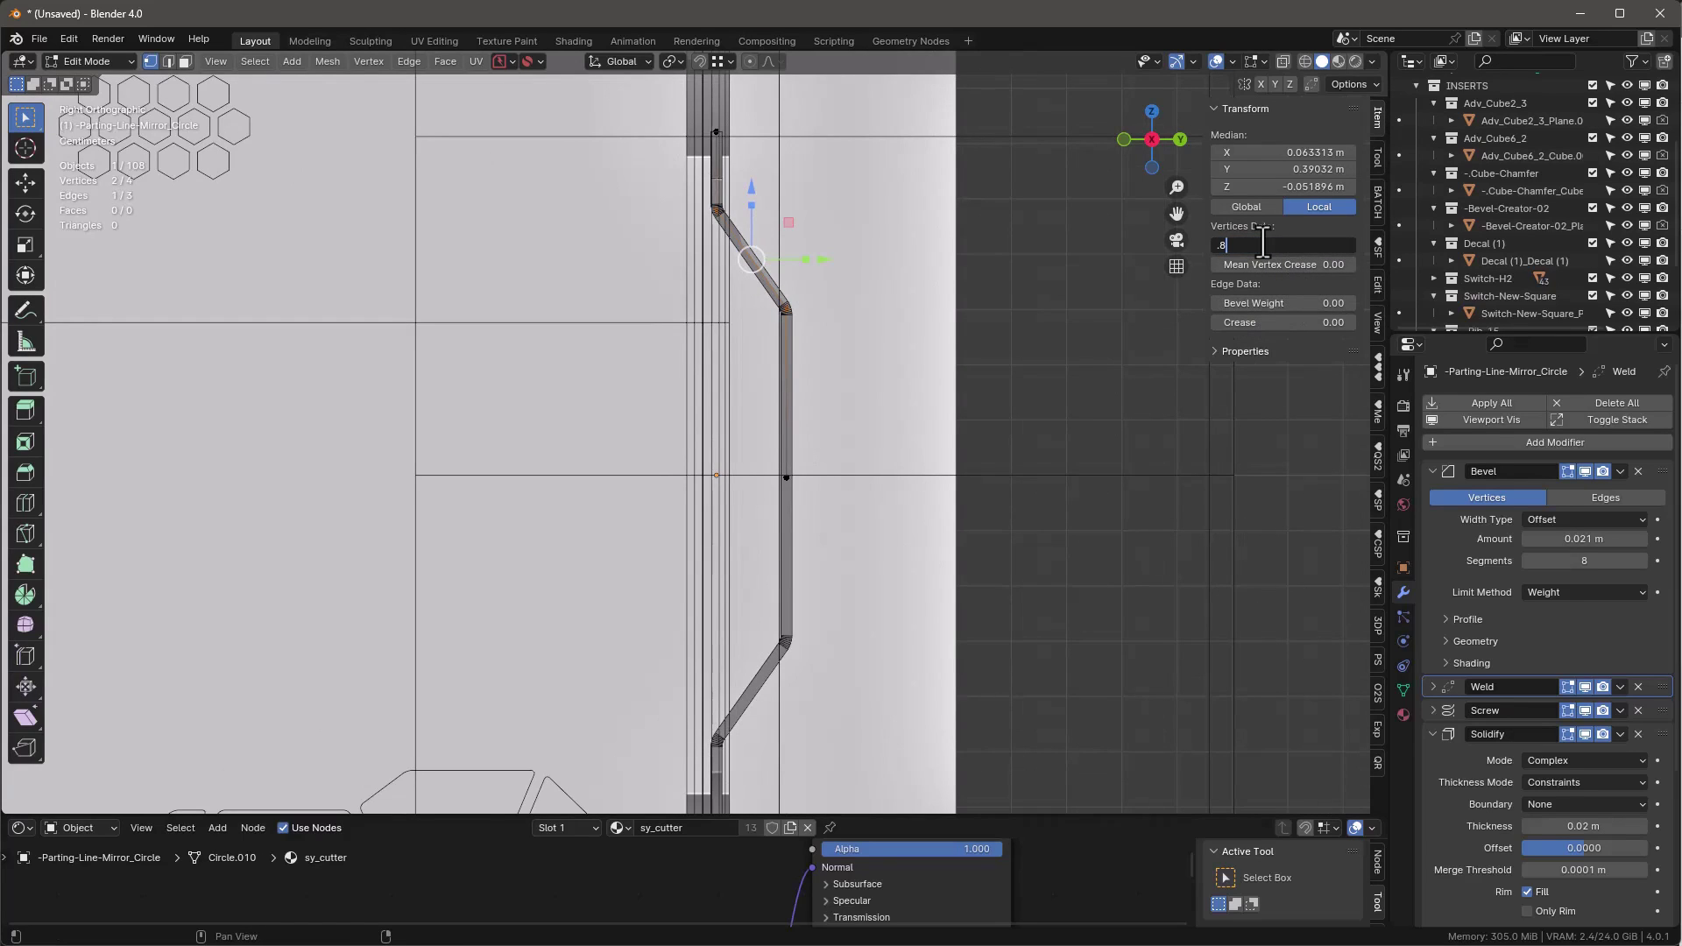
key(Return)
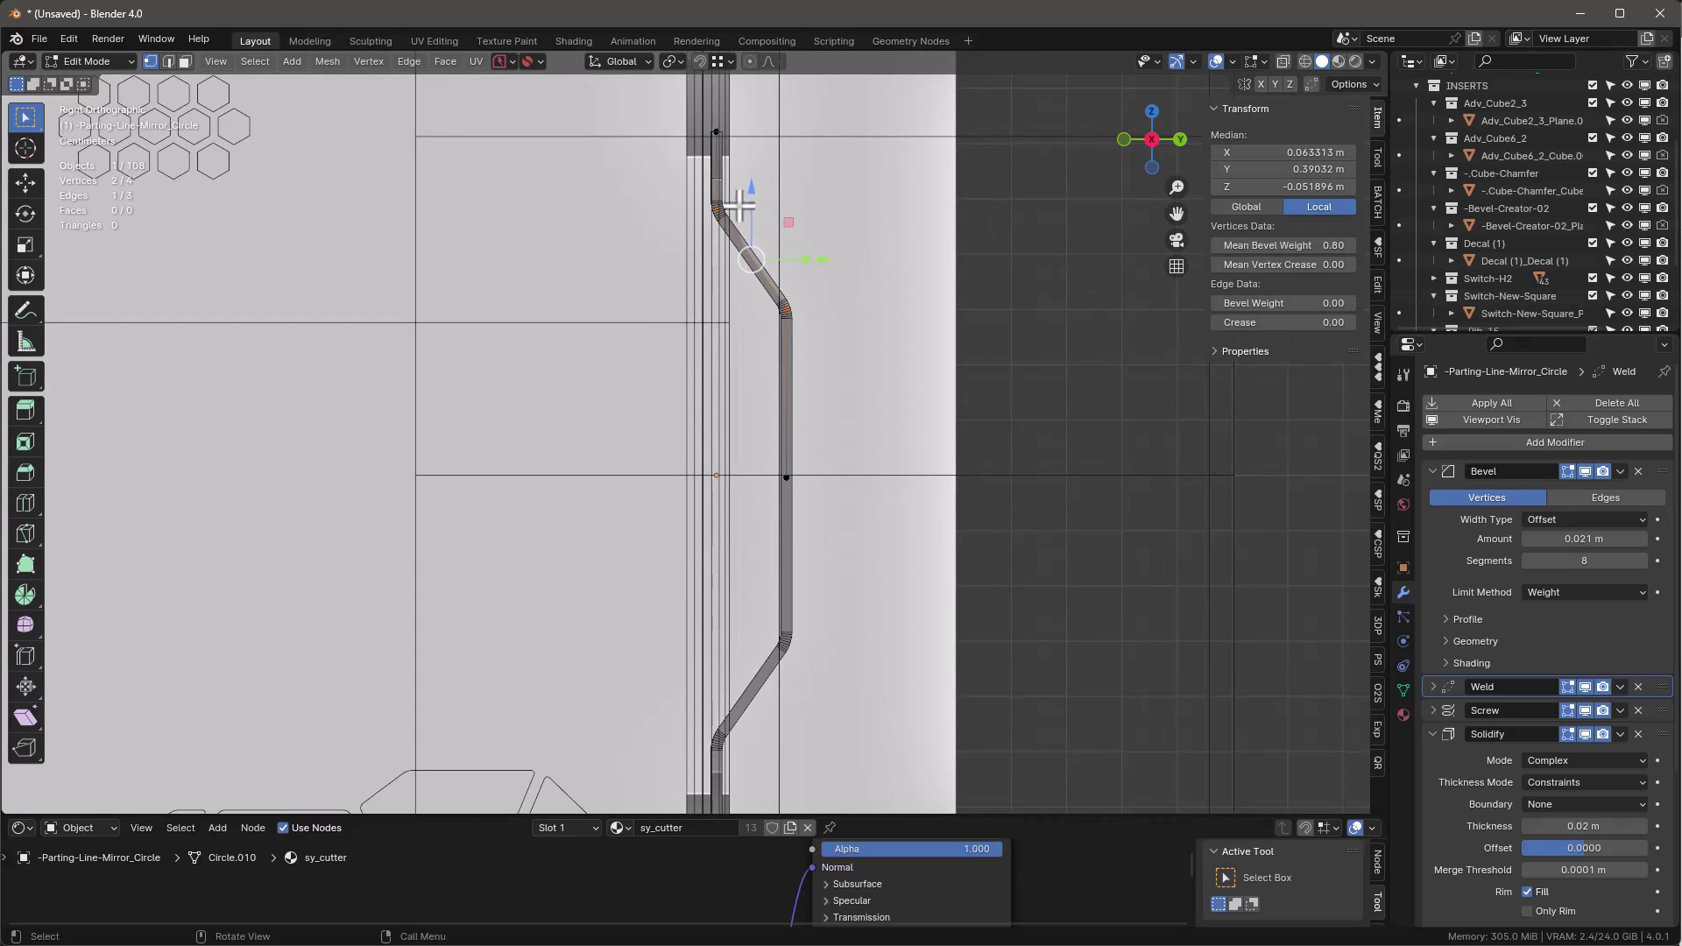
Leave Edit Mode and move the parting-line INSERT along X further into the box's side
scroll(823, 318, up, 2)
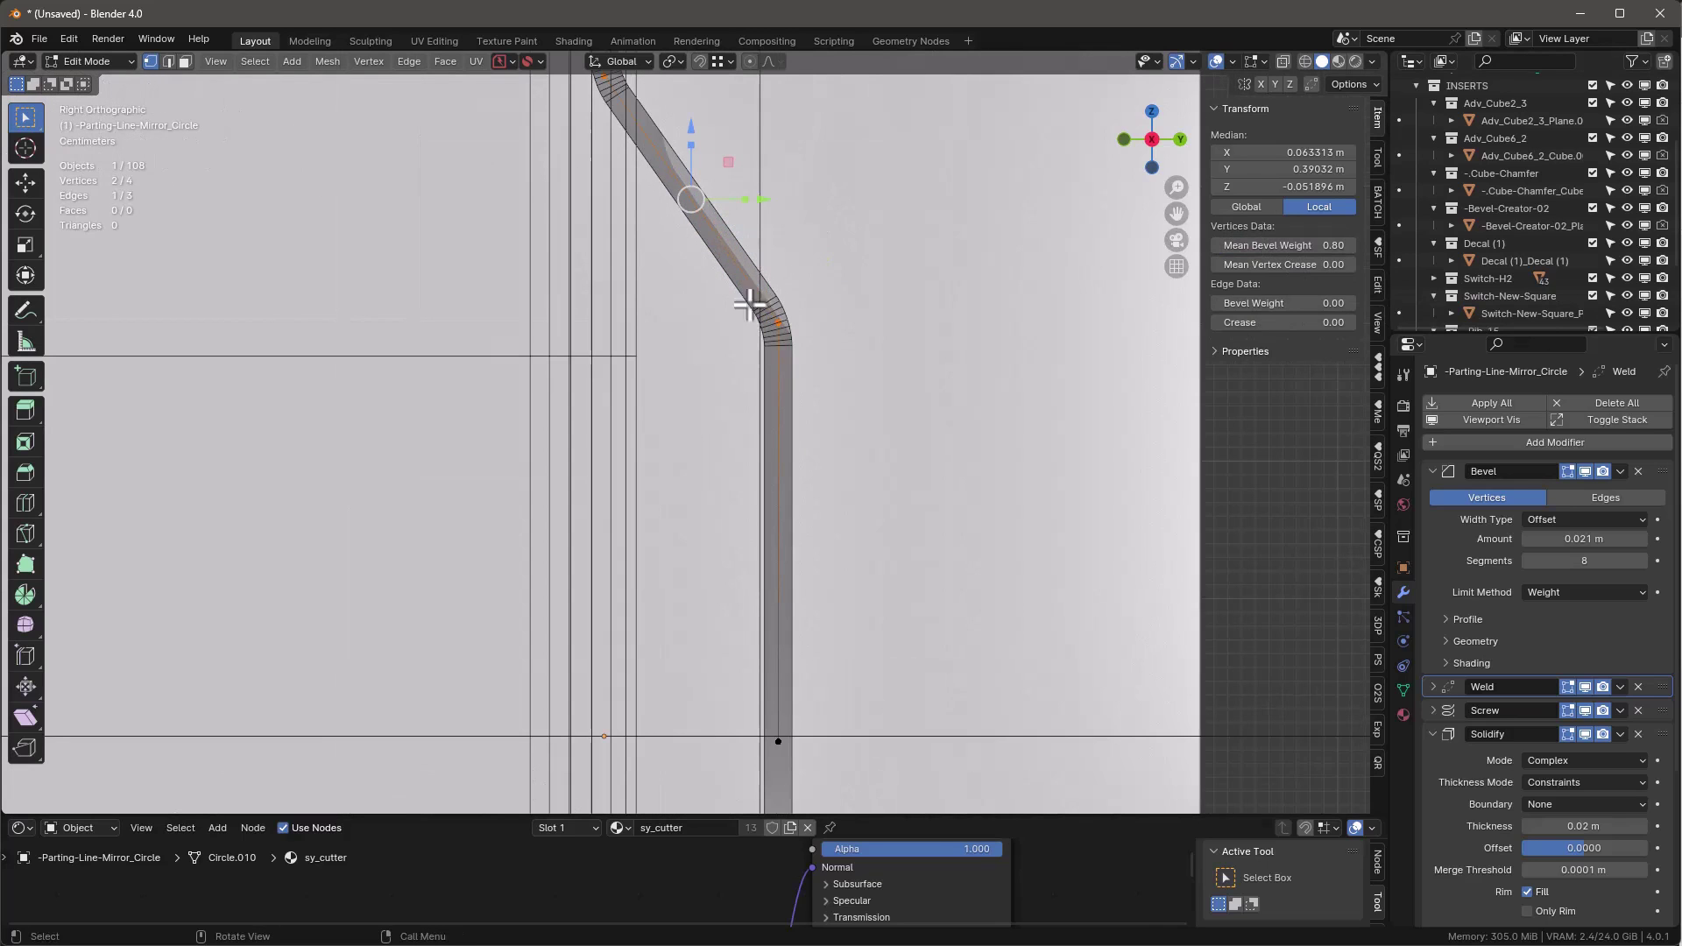
scroll(817, 300, down, 8)
middle_drag(823, 302, 911, 376)
scroll(788, 337, up, 3)
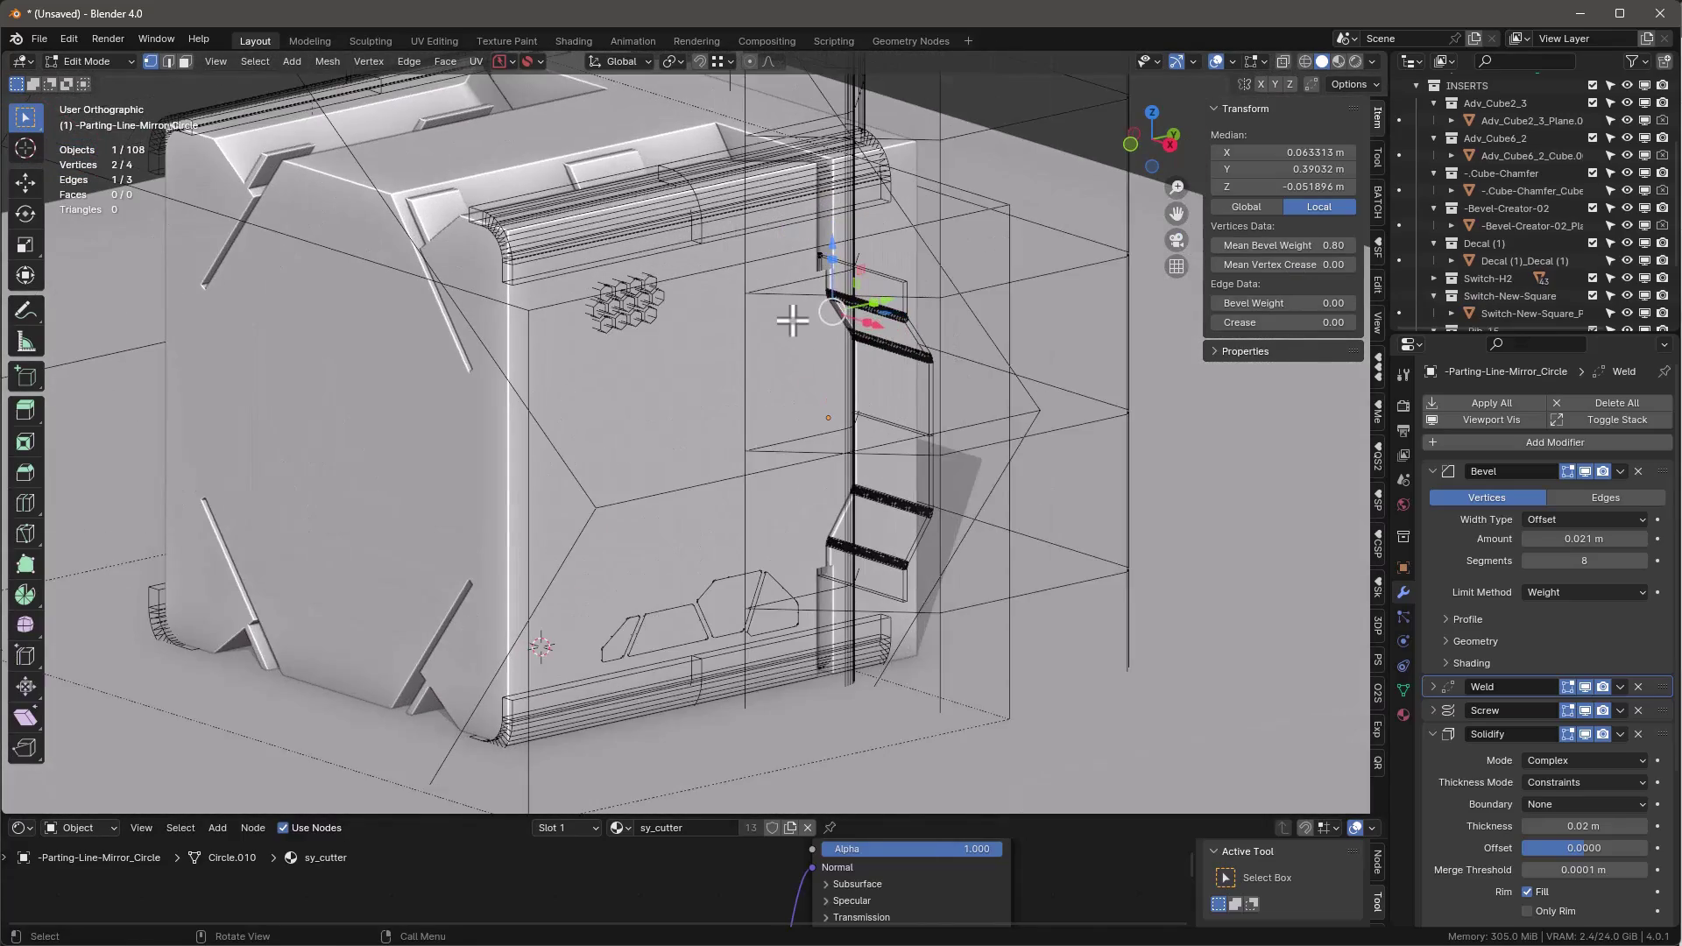
middle_drag(803, 323, 612, 379)
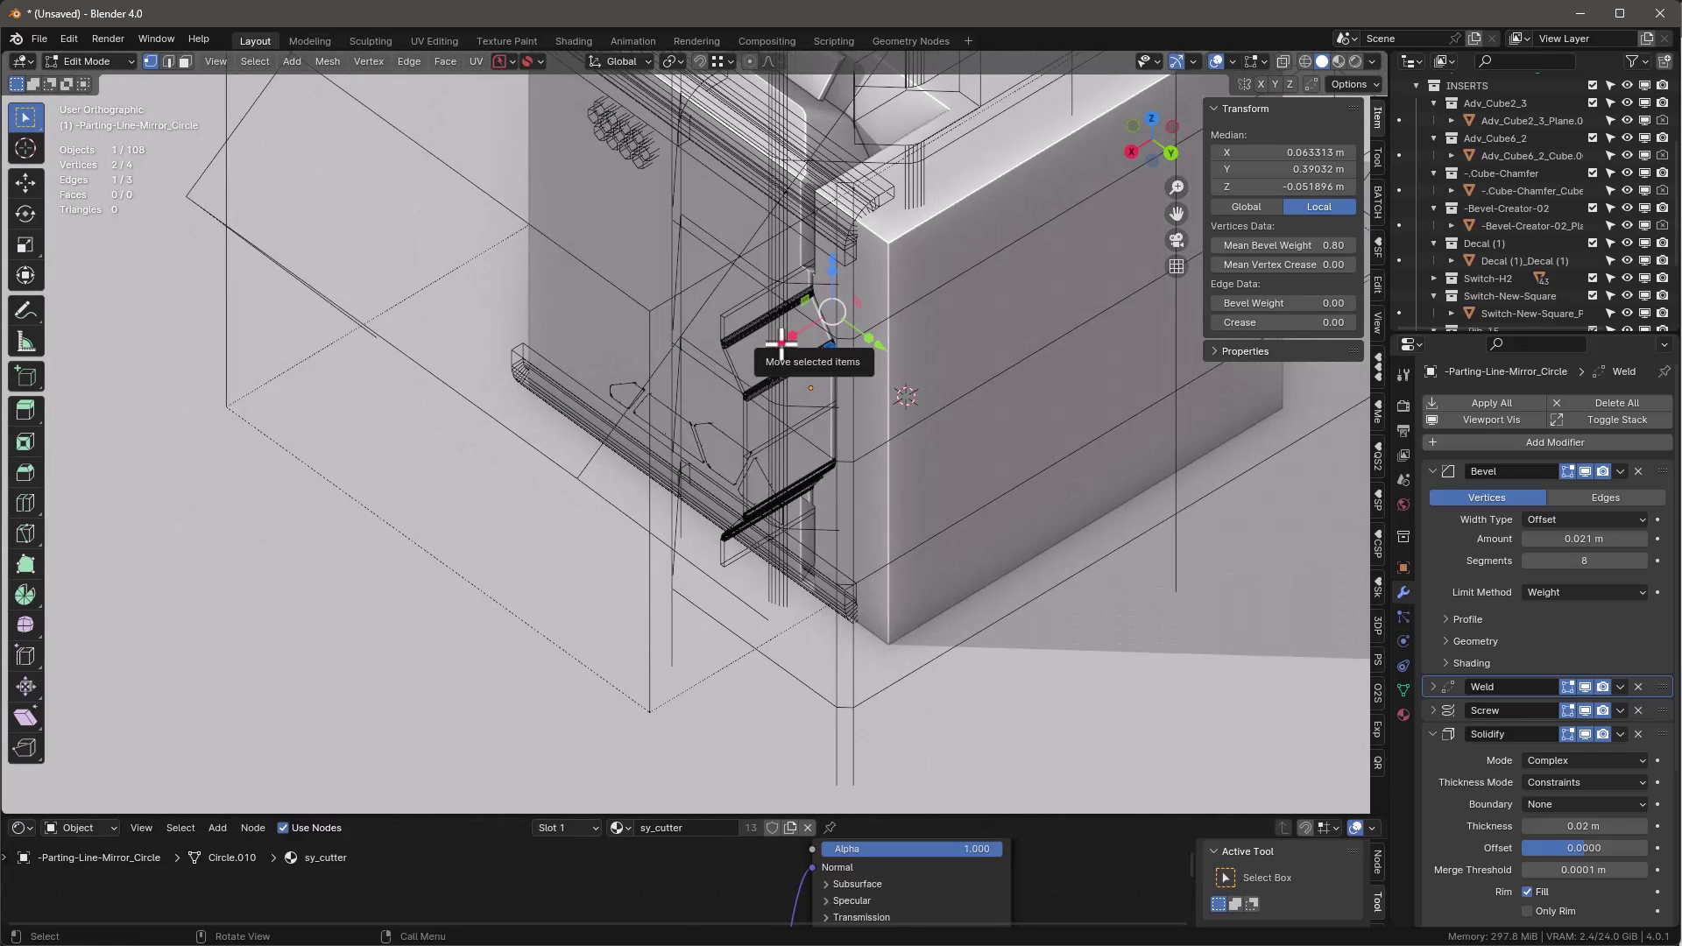
key(Tab)
drag(758, 418, 792, 406)
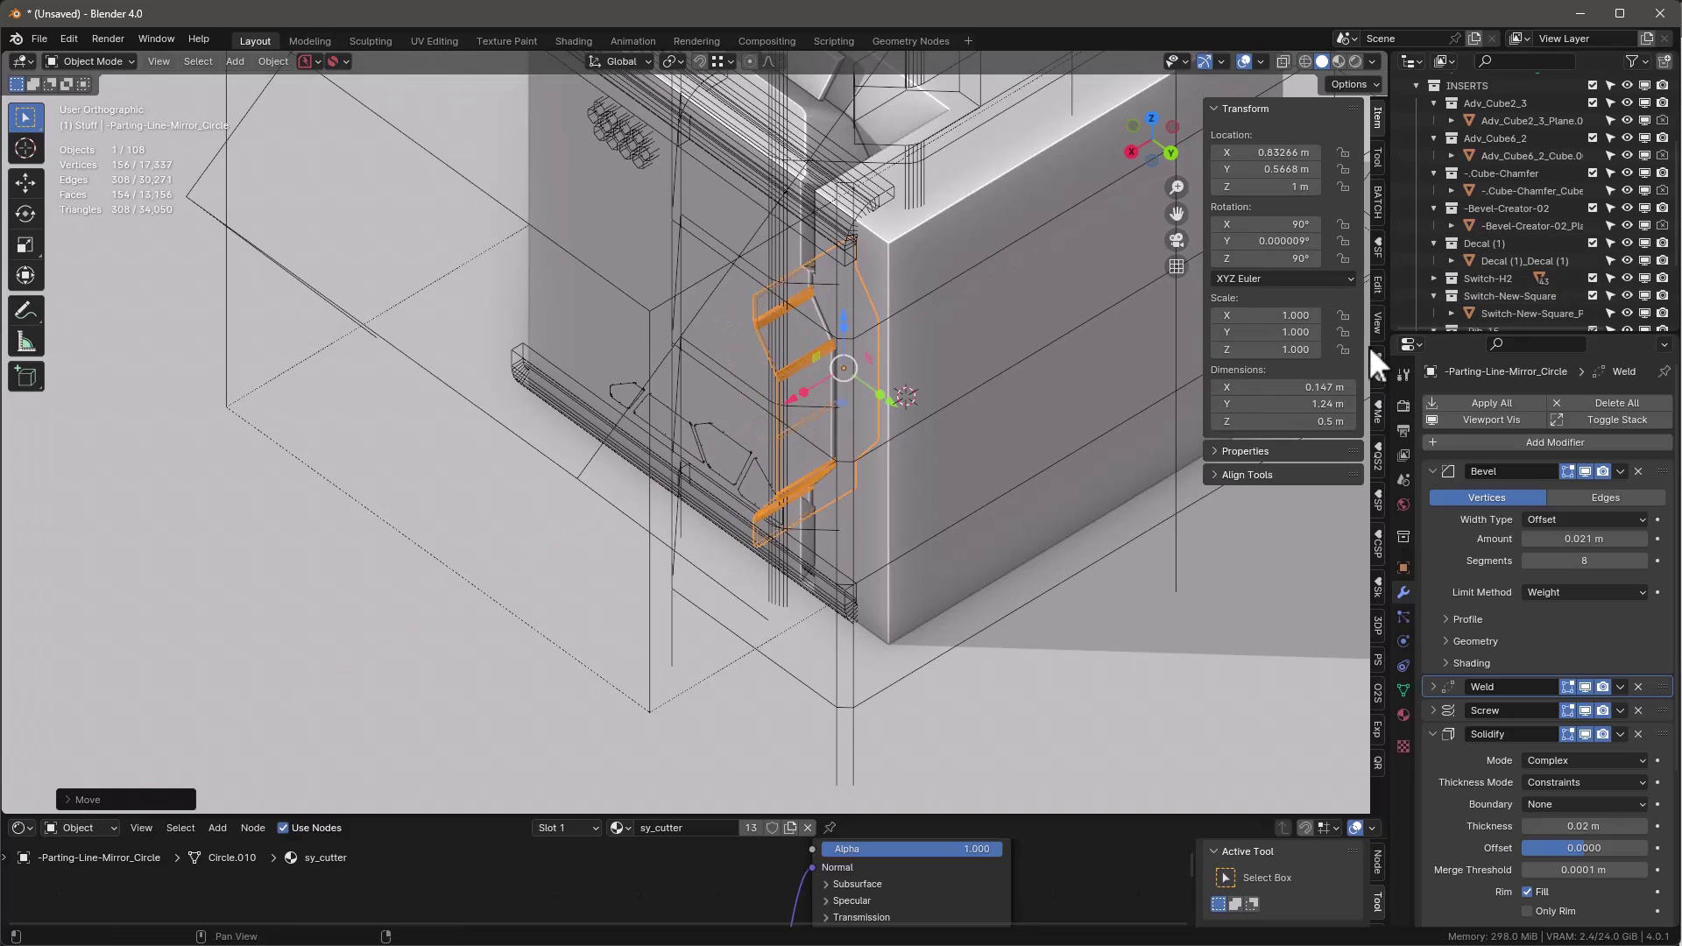
Choose the -blivet-02 INSERT from the DM-Widgets-1 KPACK
click(1379, 366)
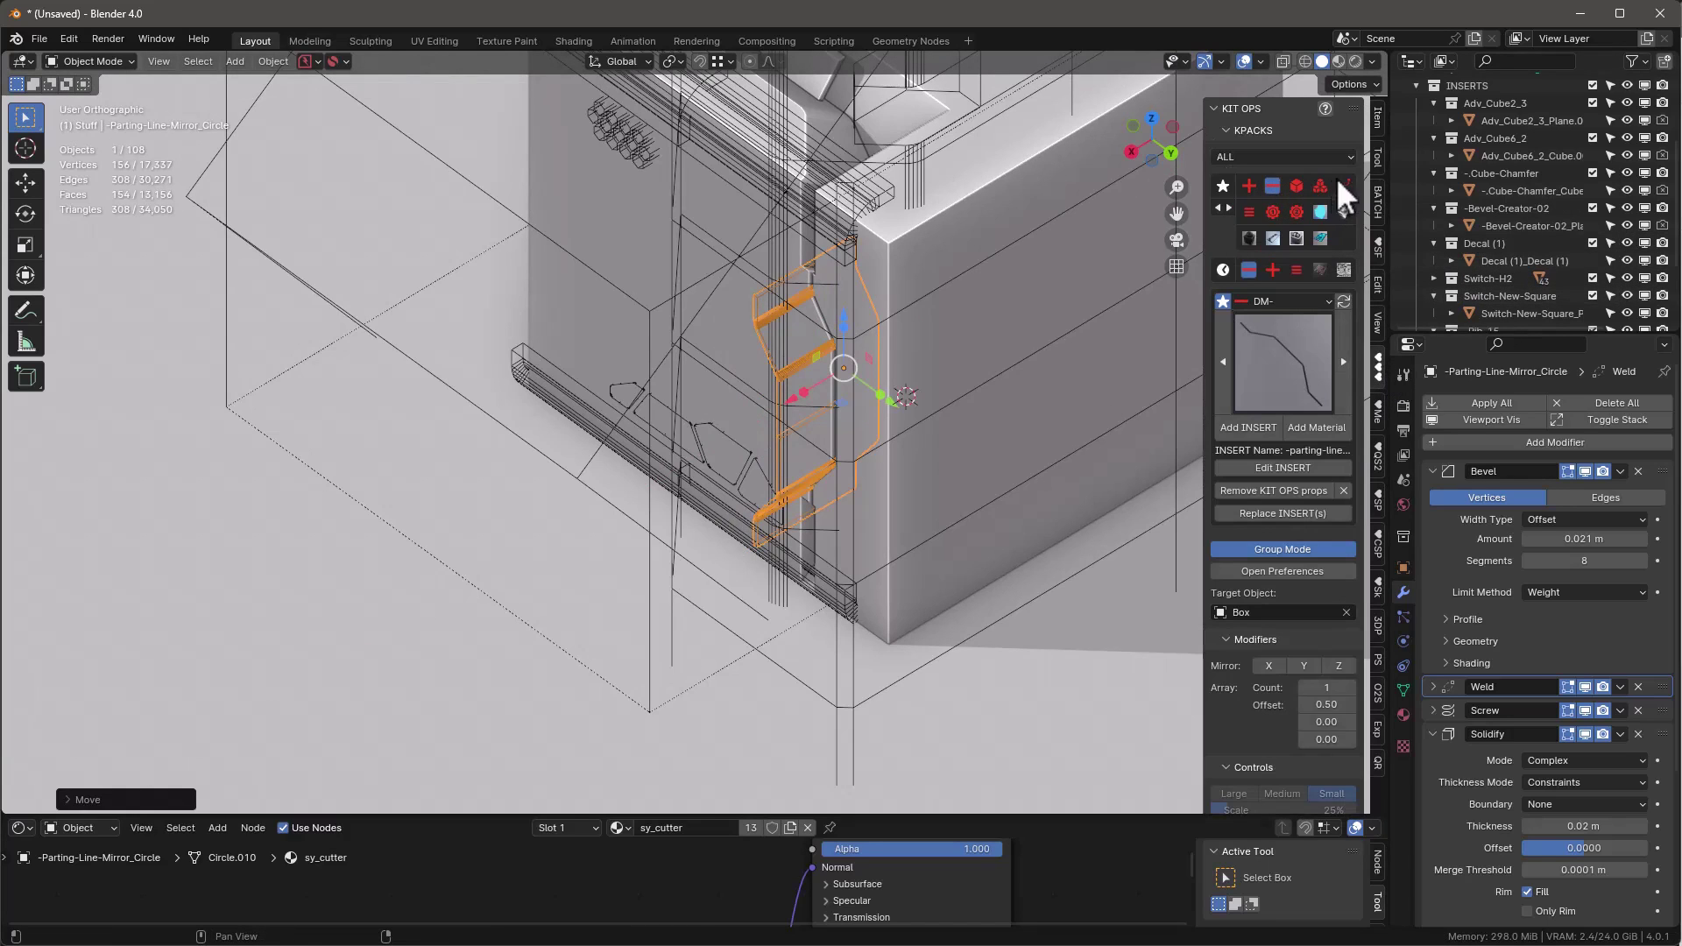
middle_drag(790, 361, 998, 285)
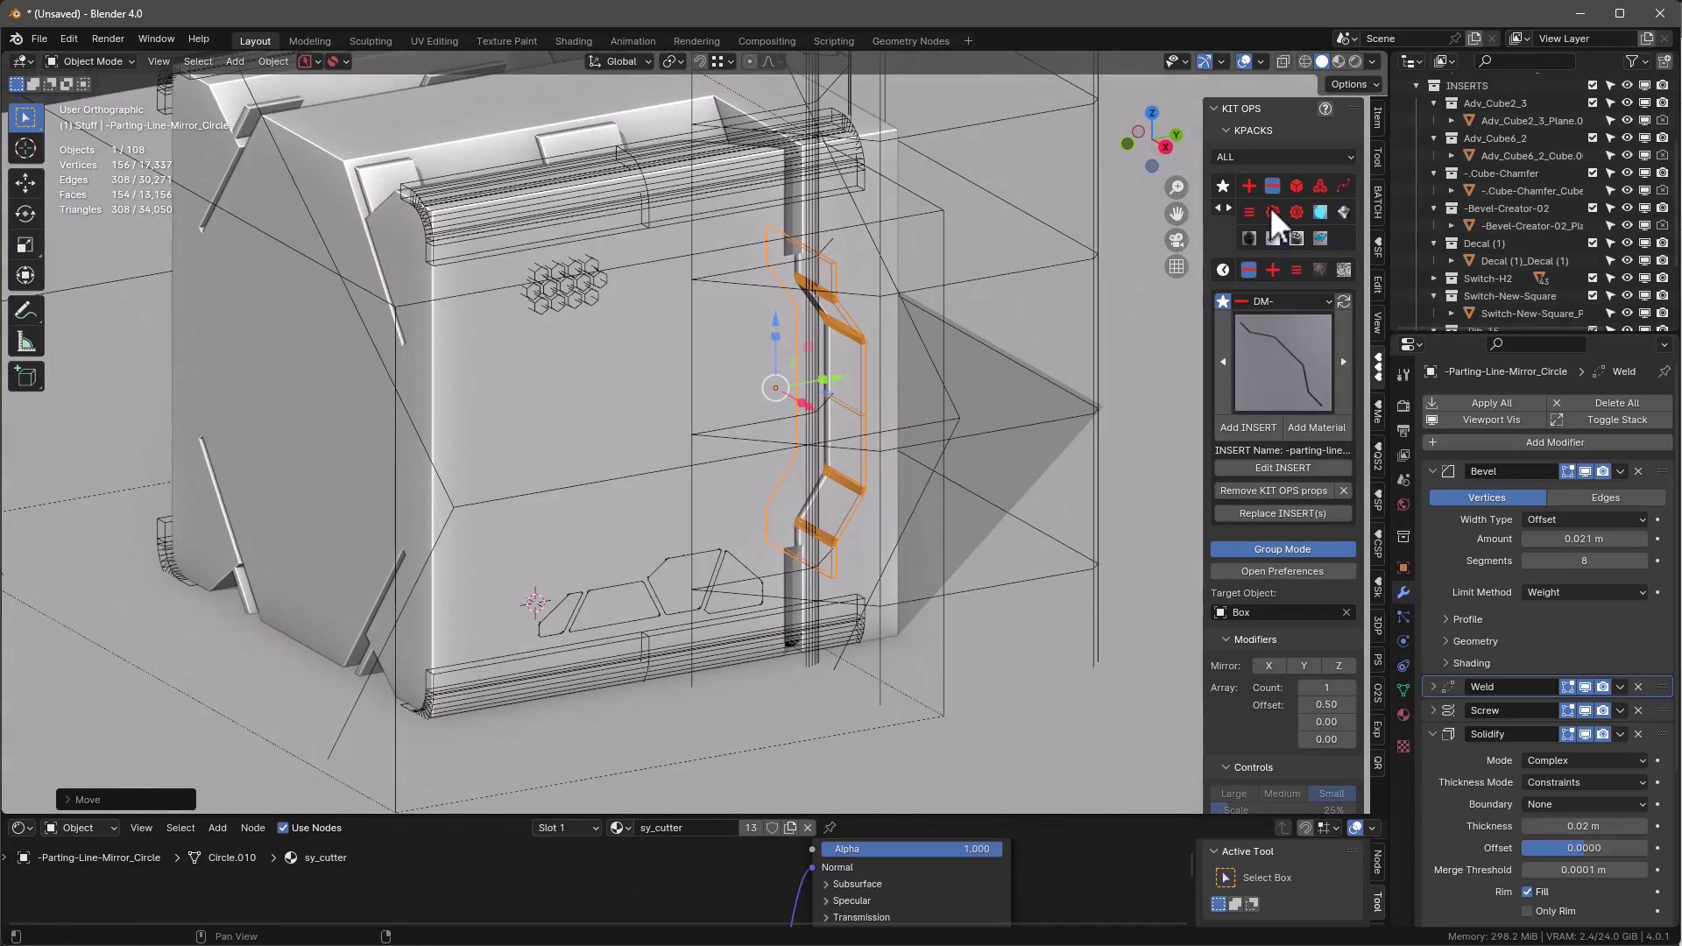
click(1272, 210)
click(1286, 385)
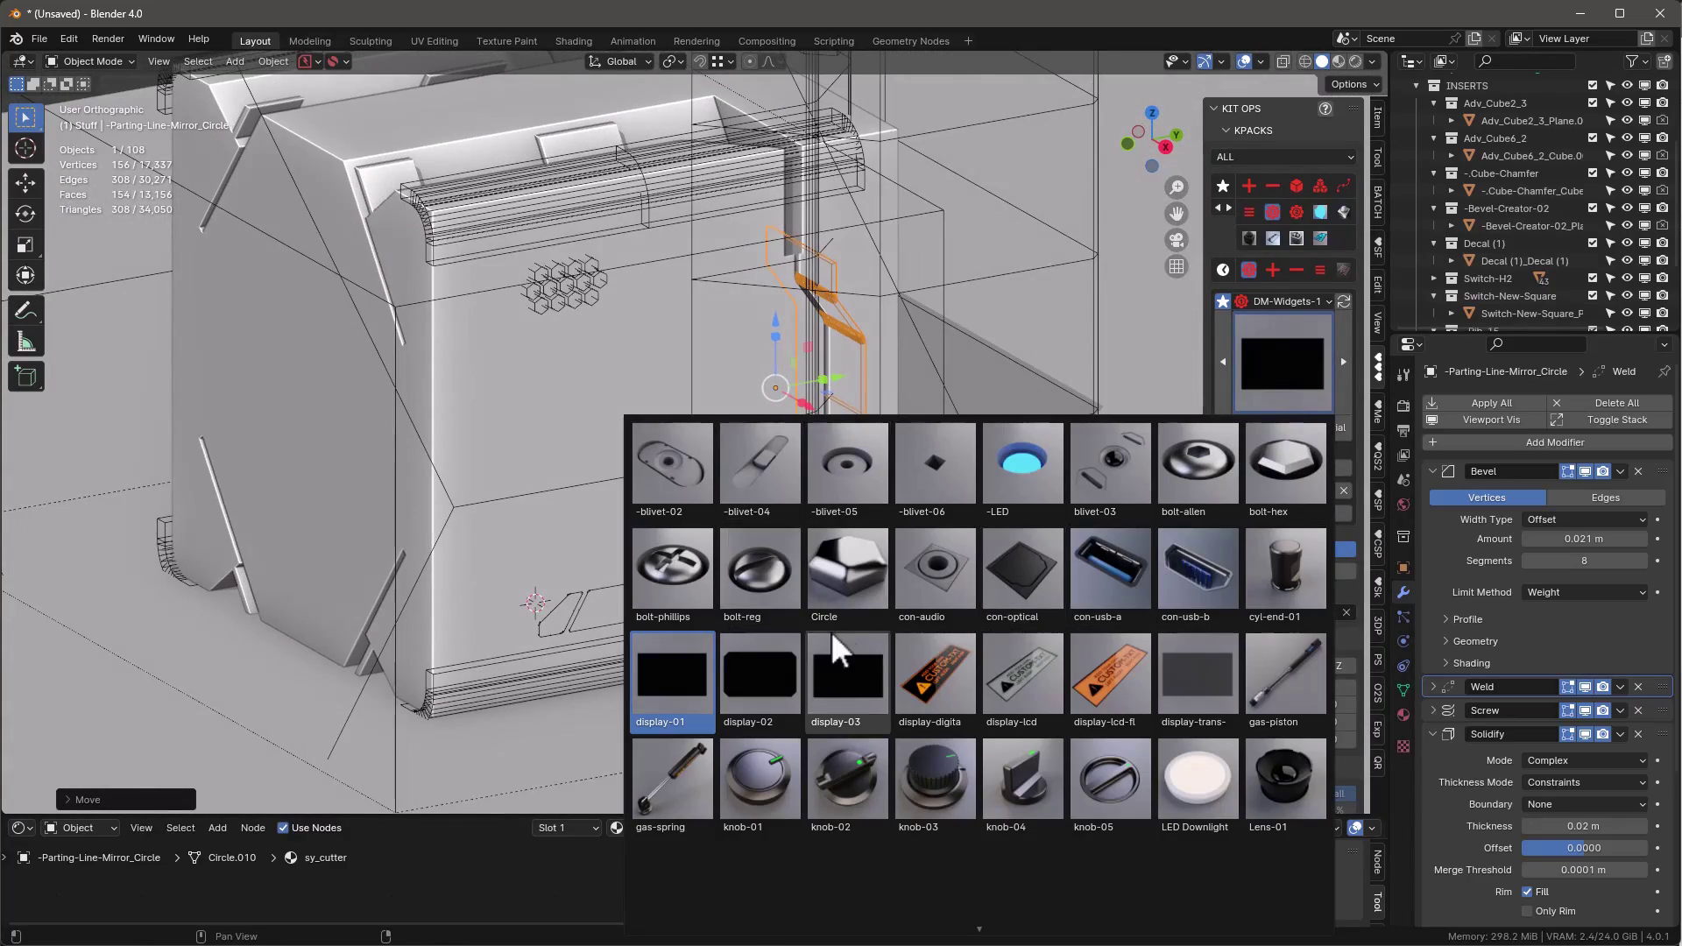
middle_drag(830, 630, 549, 453)
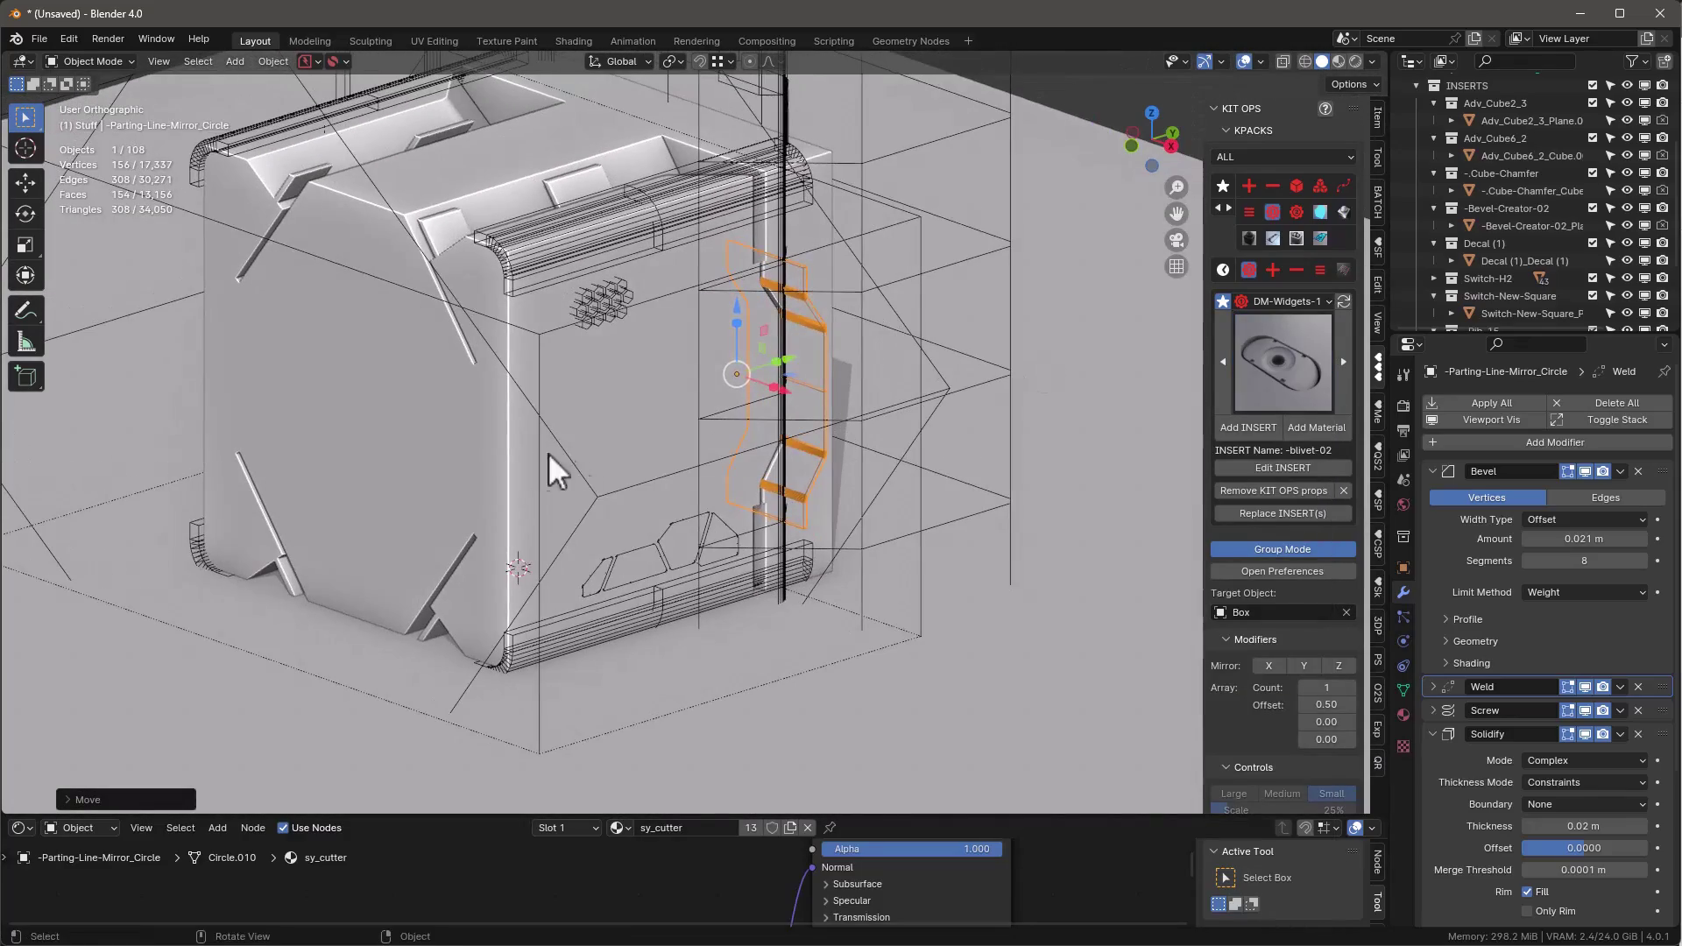
Select the box as the target and add the -blivet-02 INSERT to the lower rear area of its side face
click(595, 409)
click(1249, 424)
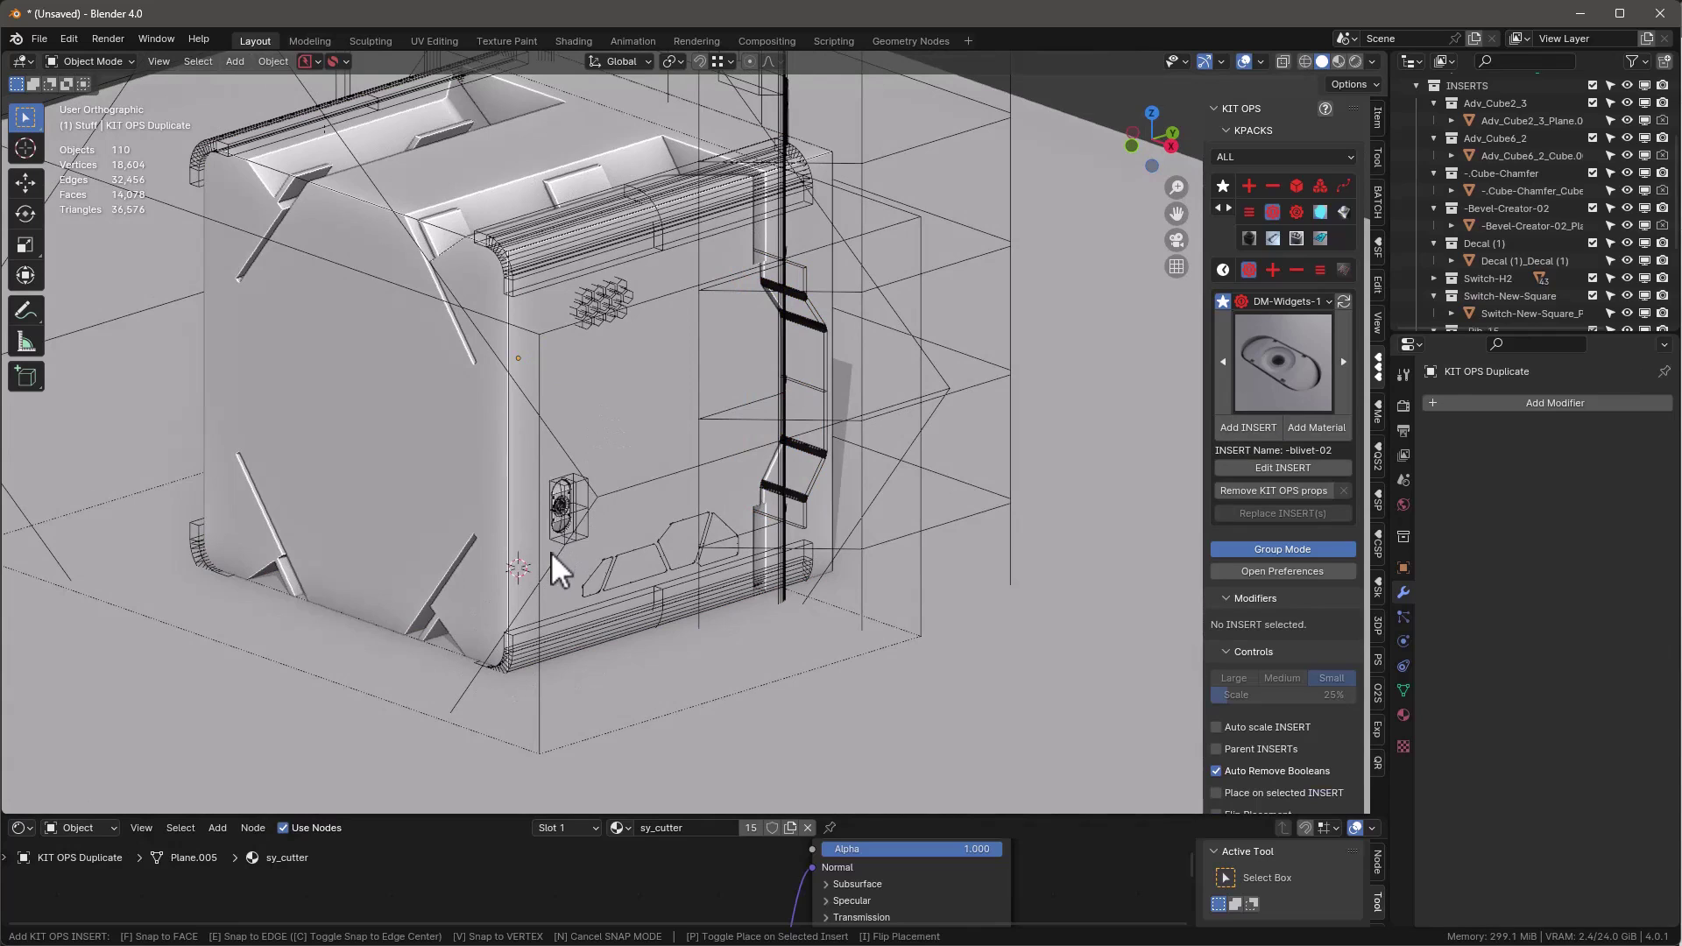
click(556, 550)
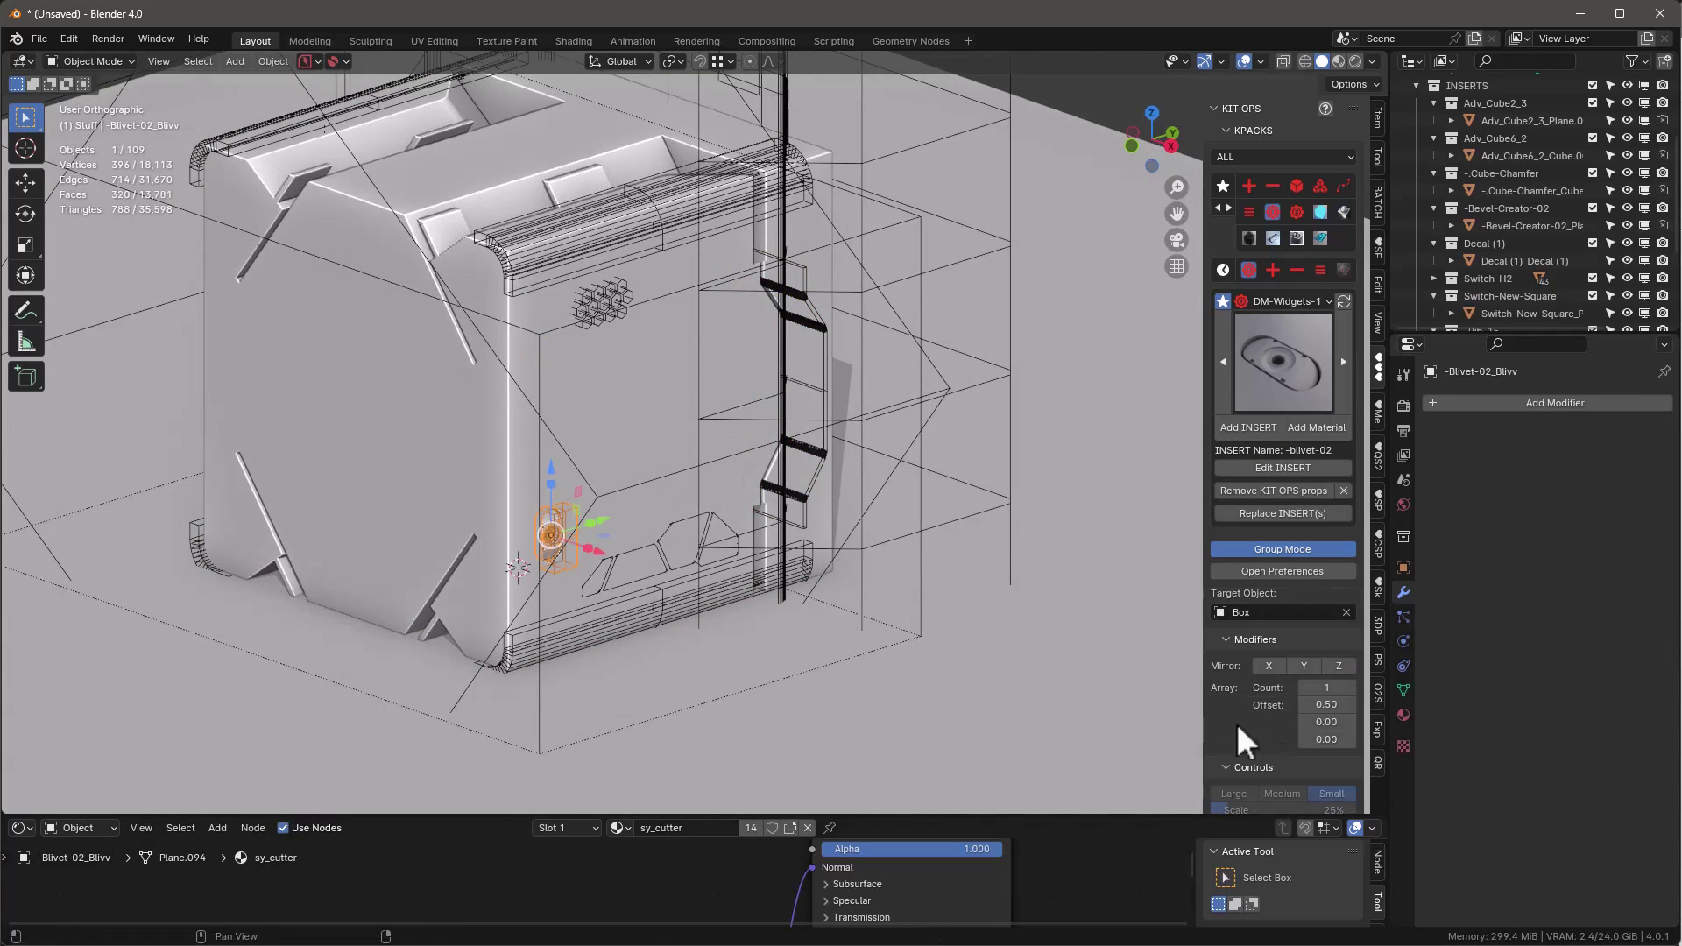
Turn viewport visibility back on for all of the box's modifiers
click(739, 393)
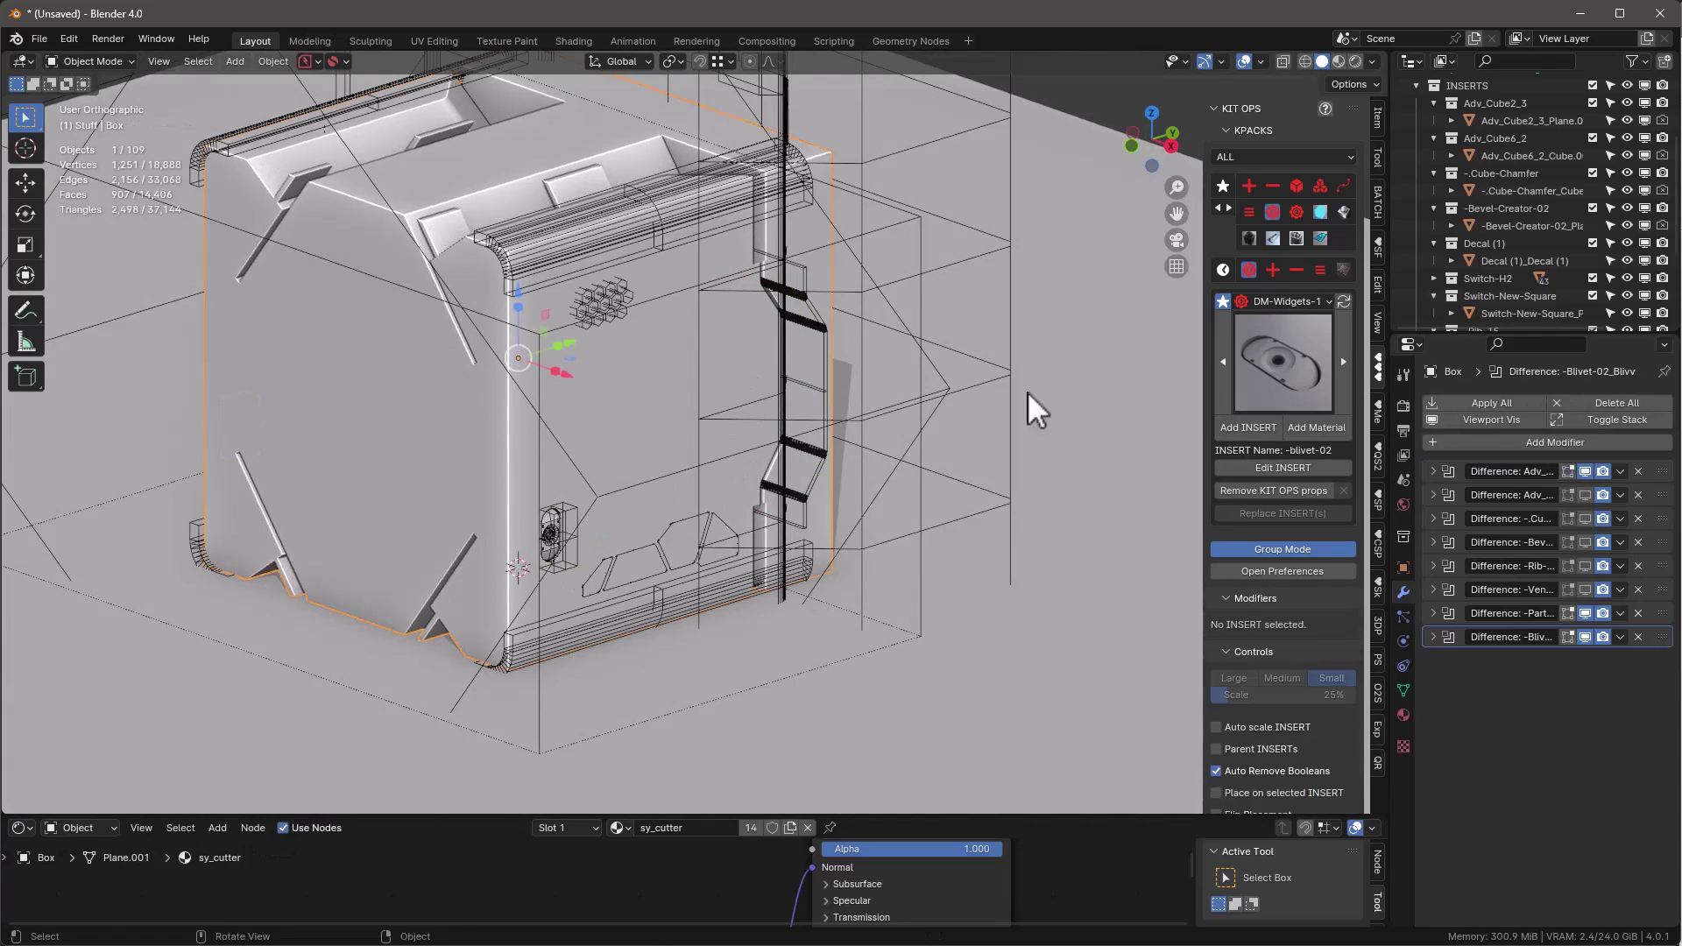
click(1483, 418)
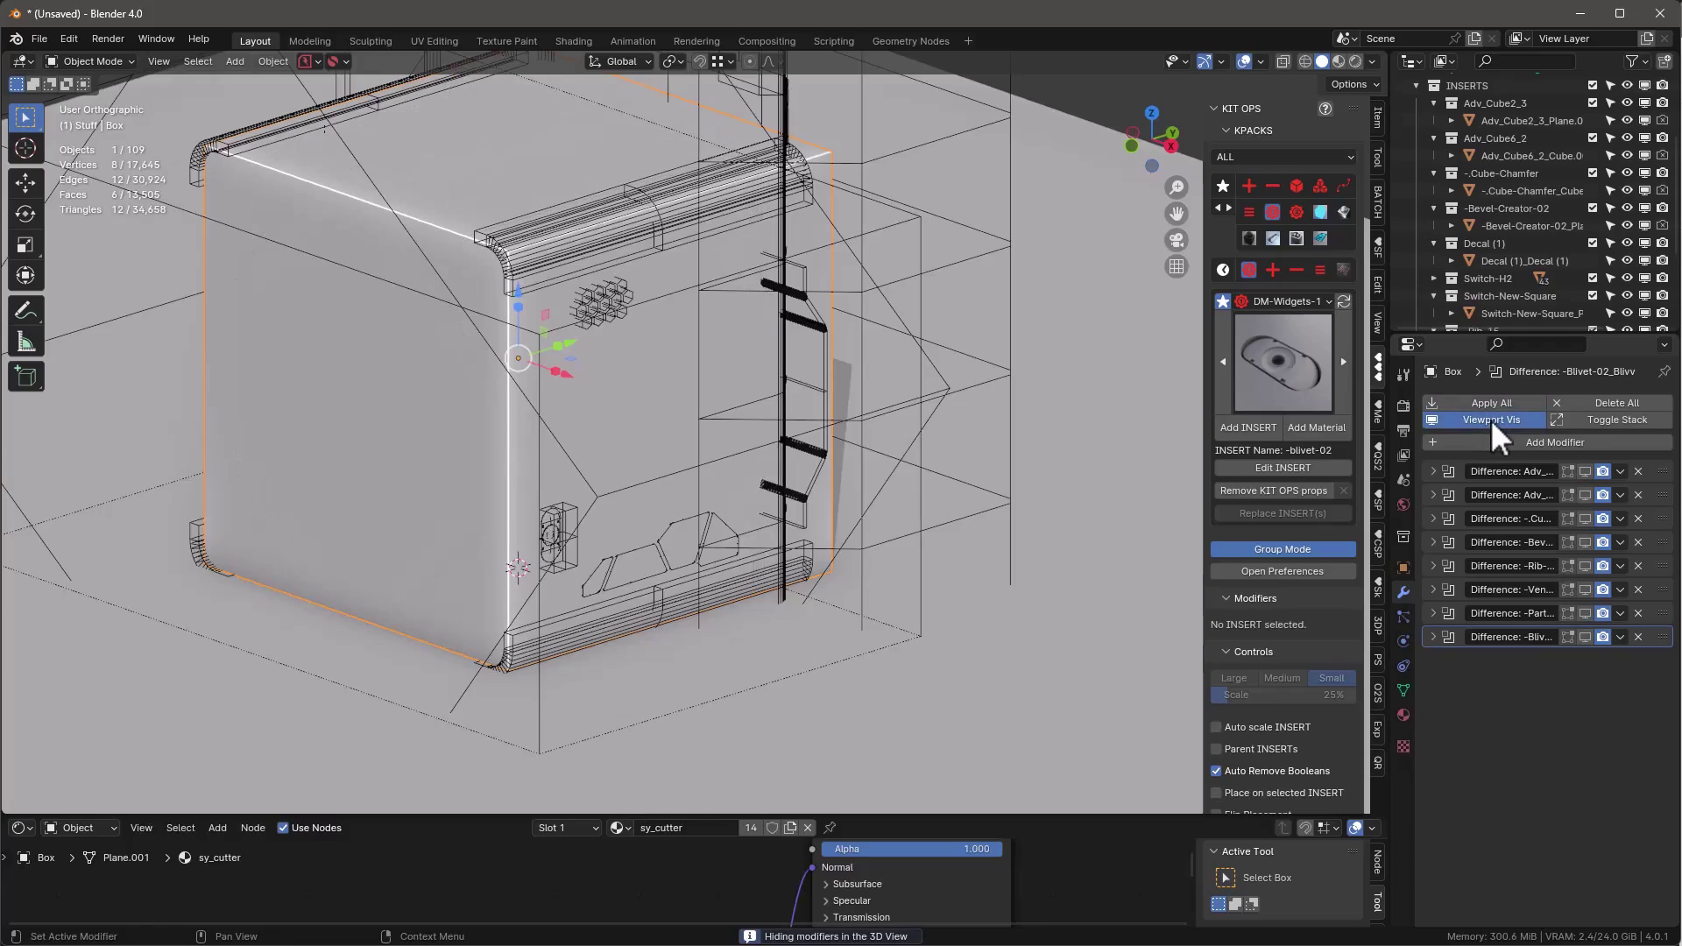
click(1493, 419)
Search all KIT OPS masterfolders for "plastic" in the add-on's preferences
middle_drag(1139, 442, 686, 225)
click(70, 39)
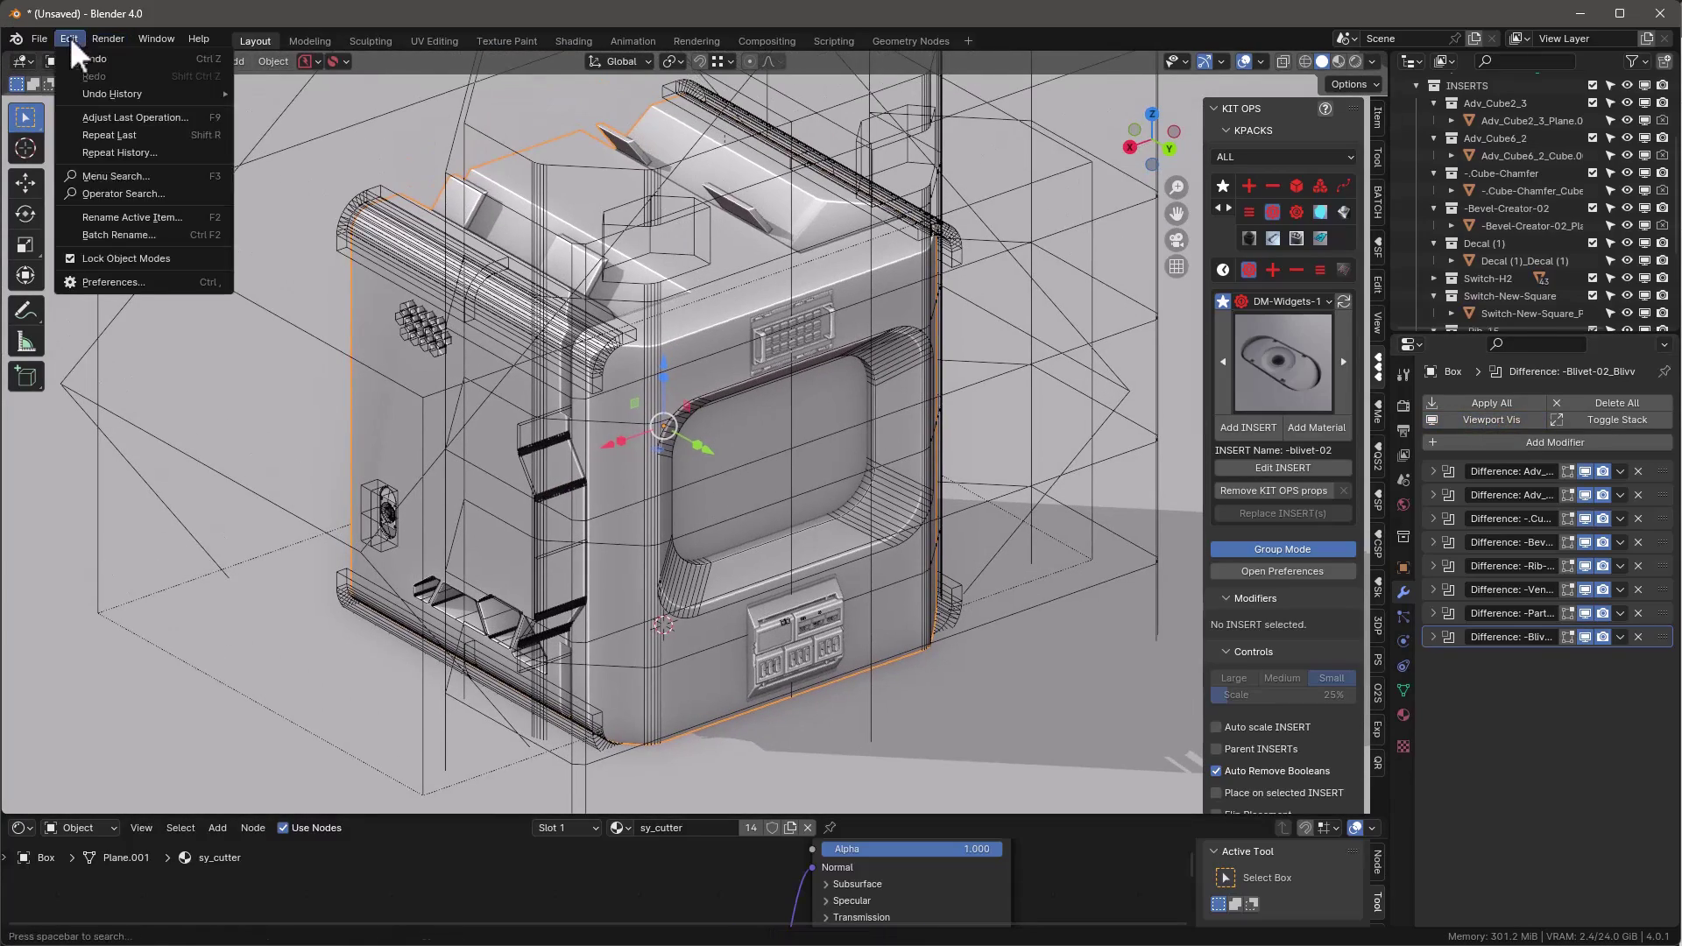
click(108, 281)
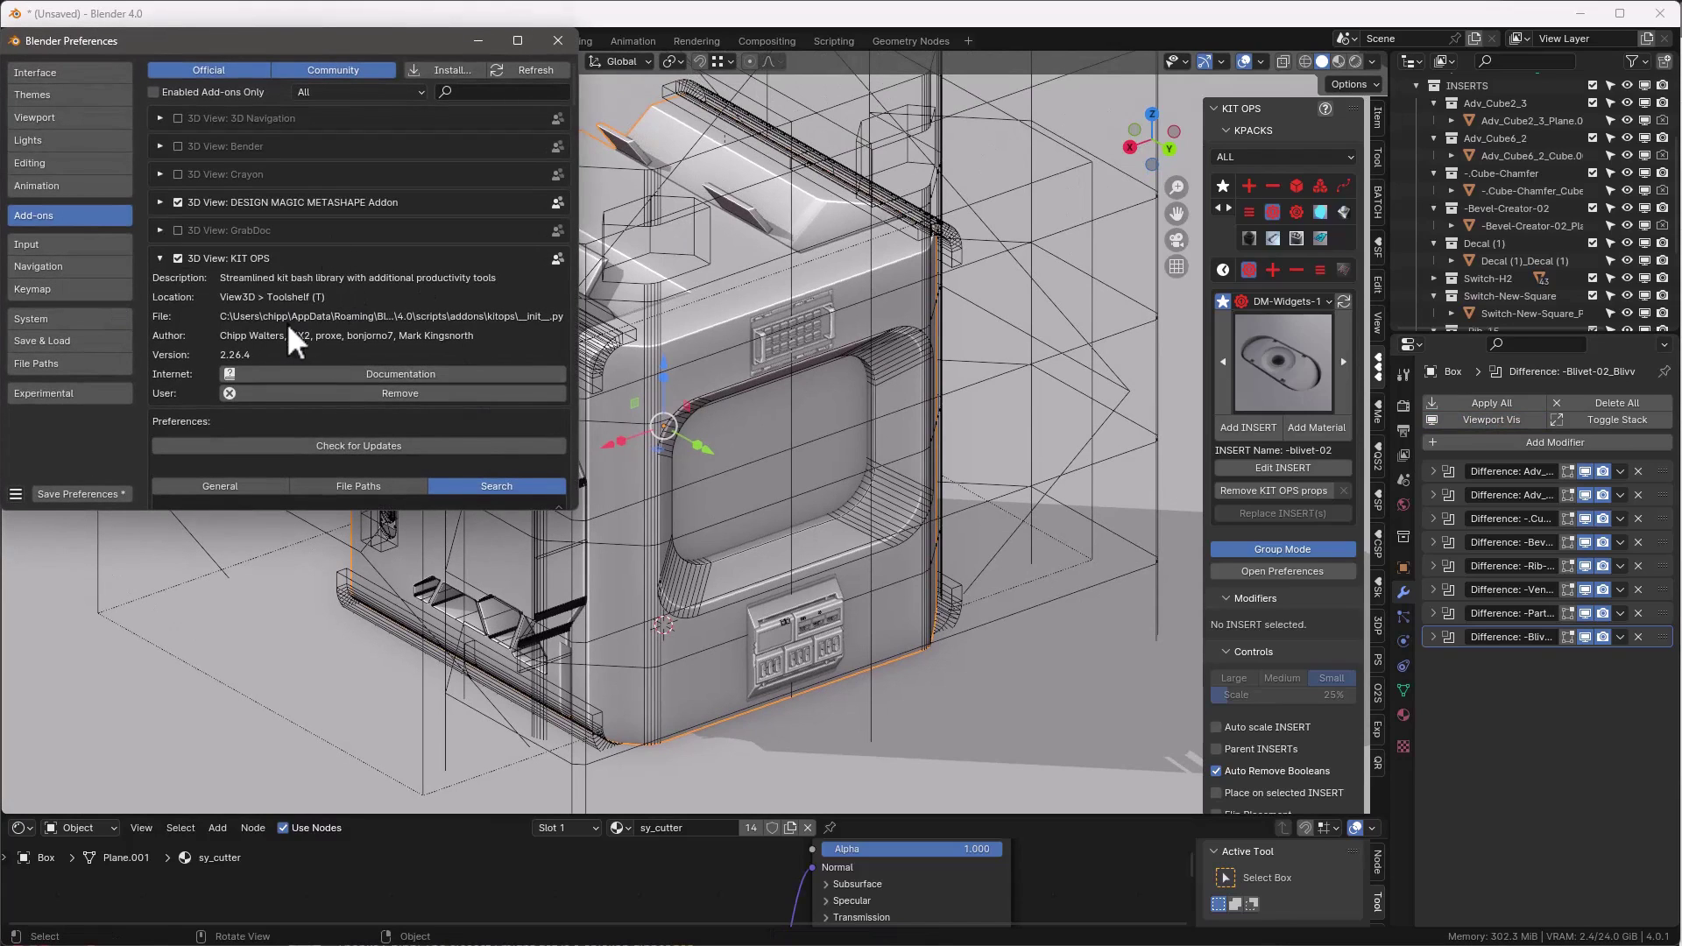
scroll(517, 477, down, 4)
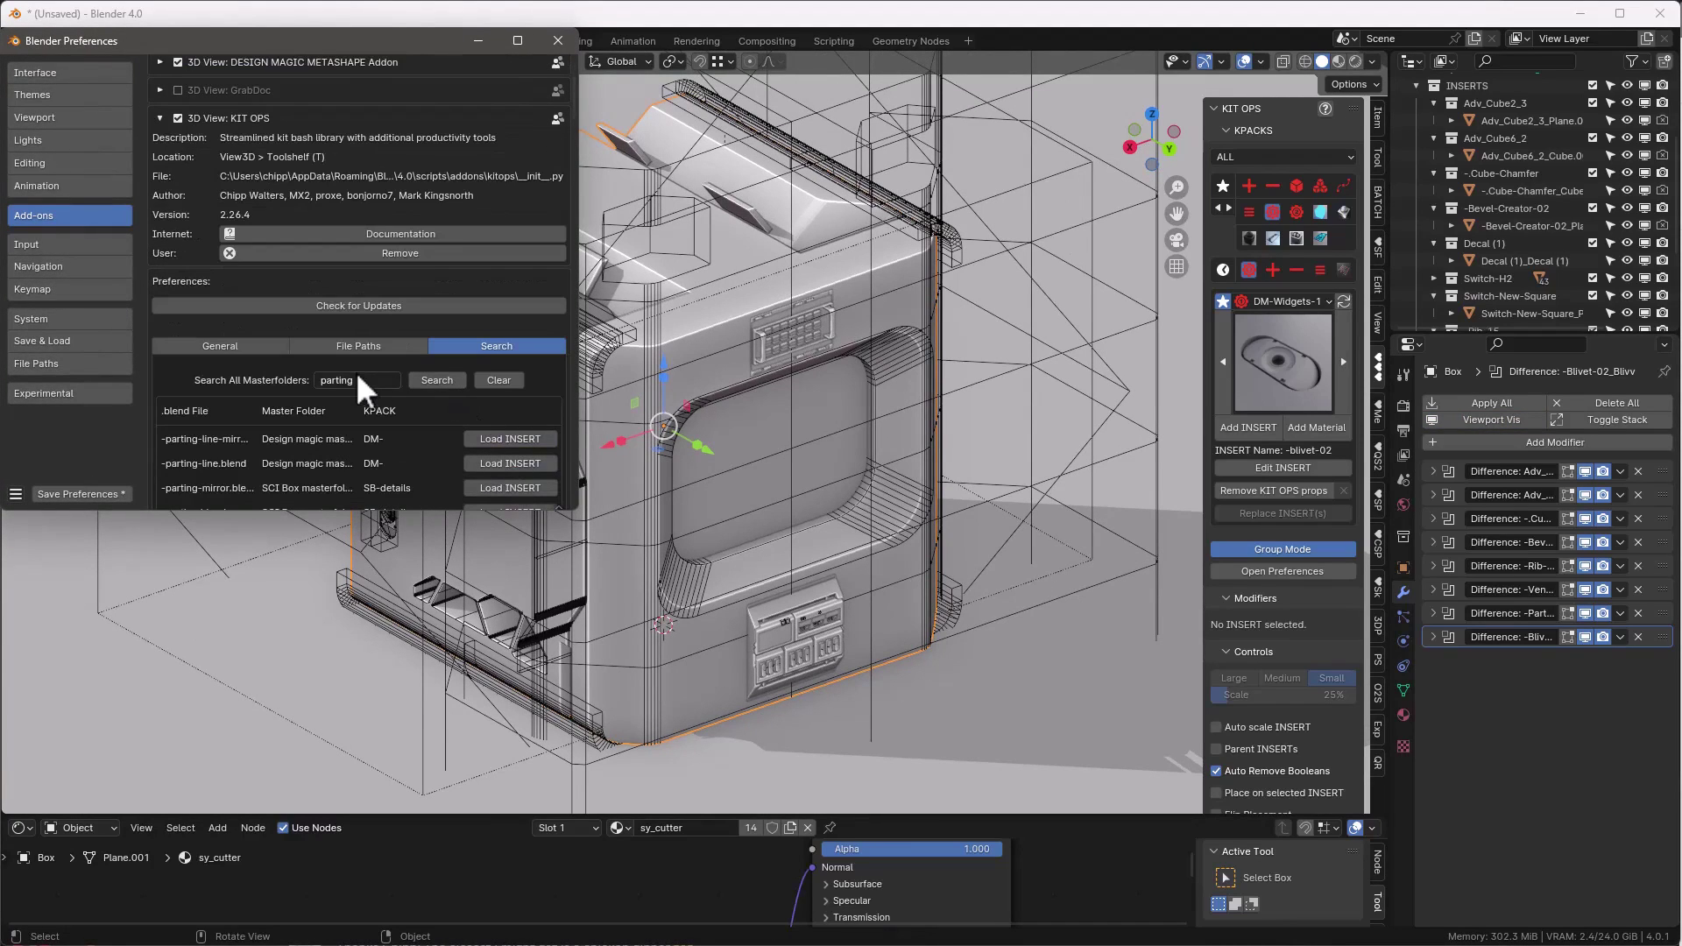
click(378, 379)
text(plastic)
key(Return)
scroll(435, 382, down, 6)
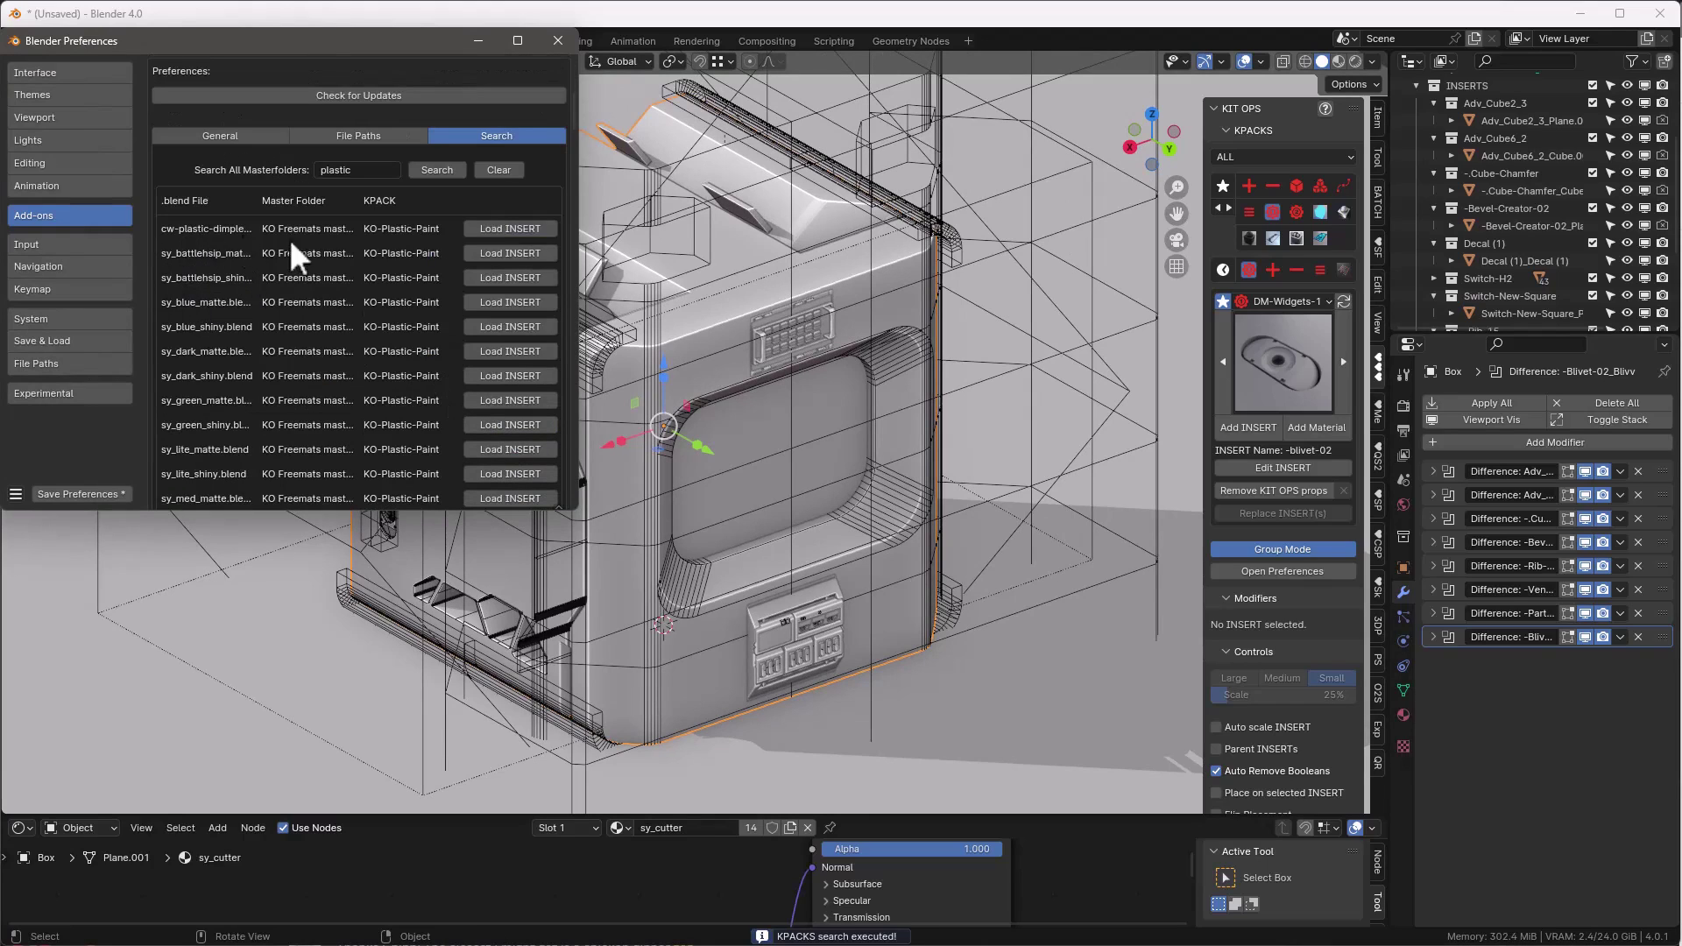
Load the cw-plastic-dimpled INSERT from the search results, switch to material preview and assign it to the box as its material
click(506, 227)
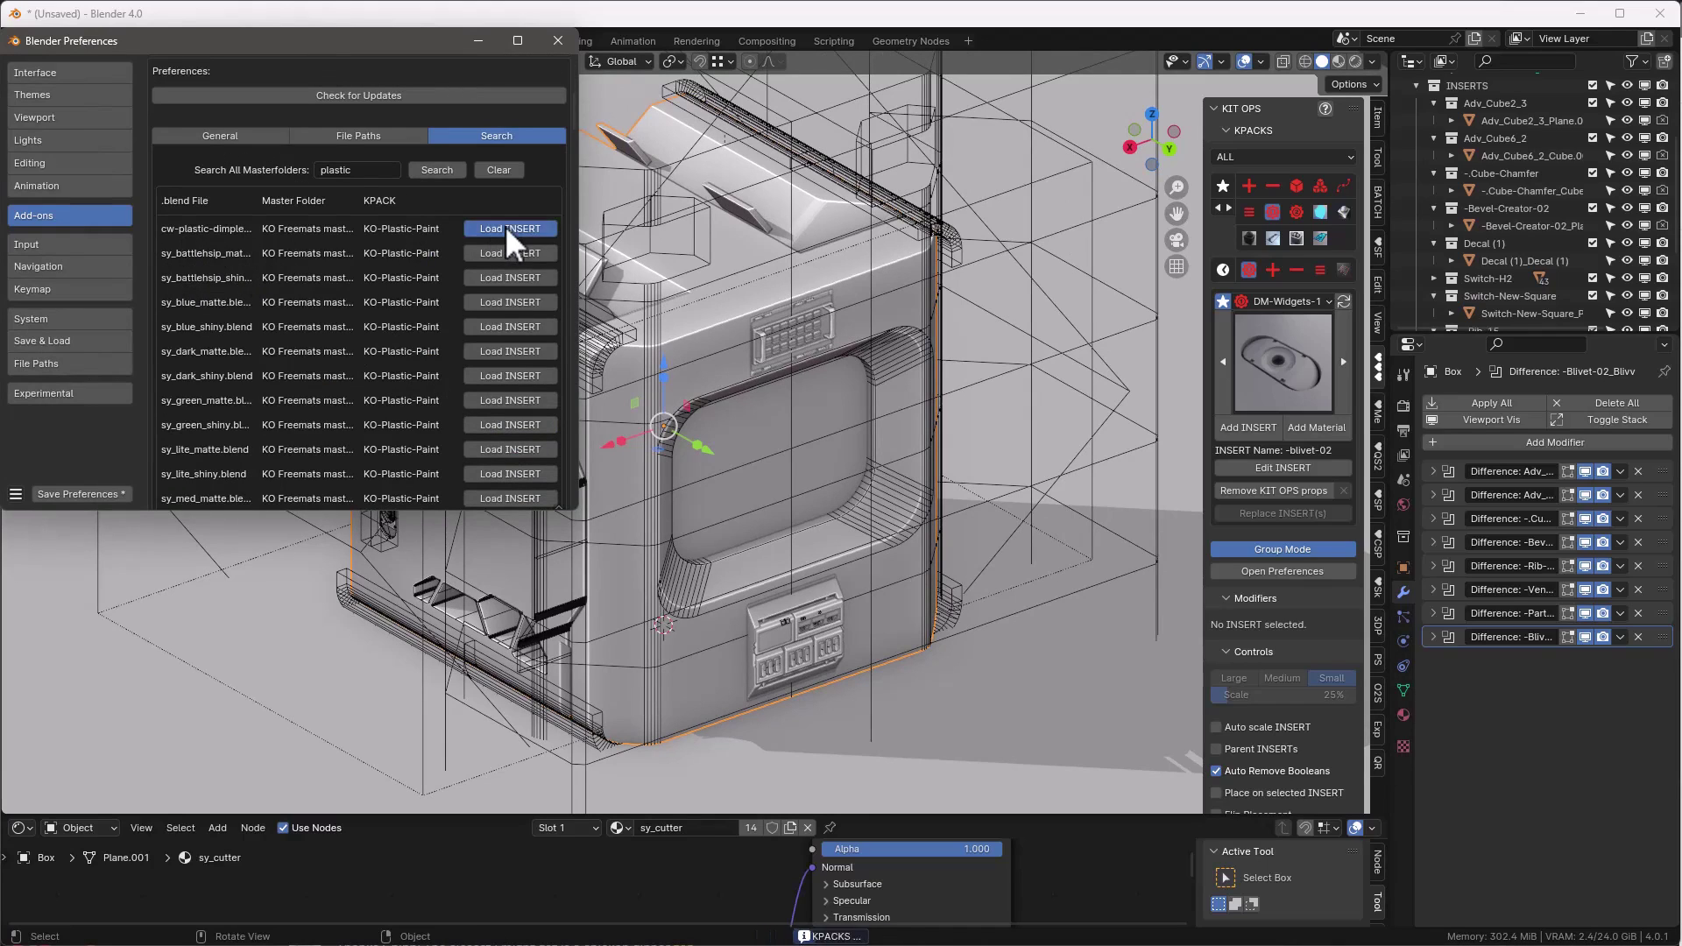
click(466, 37)
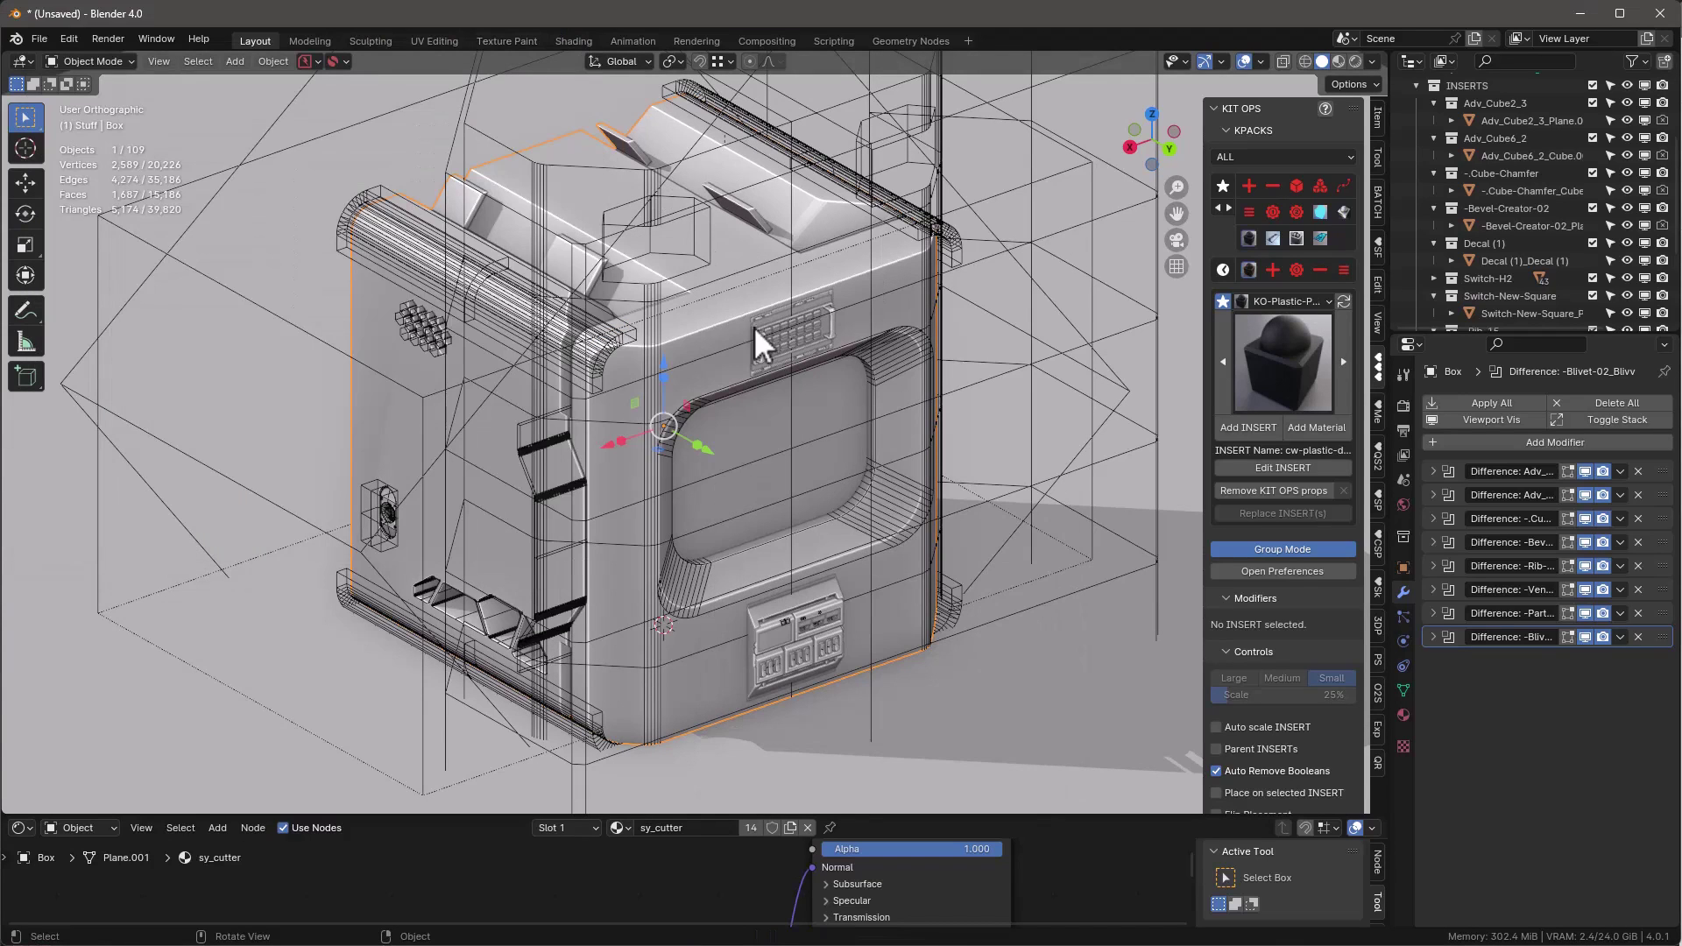
click(1338, 63)
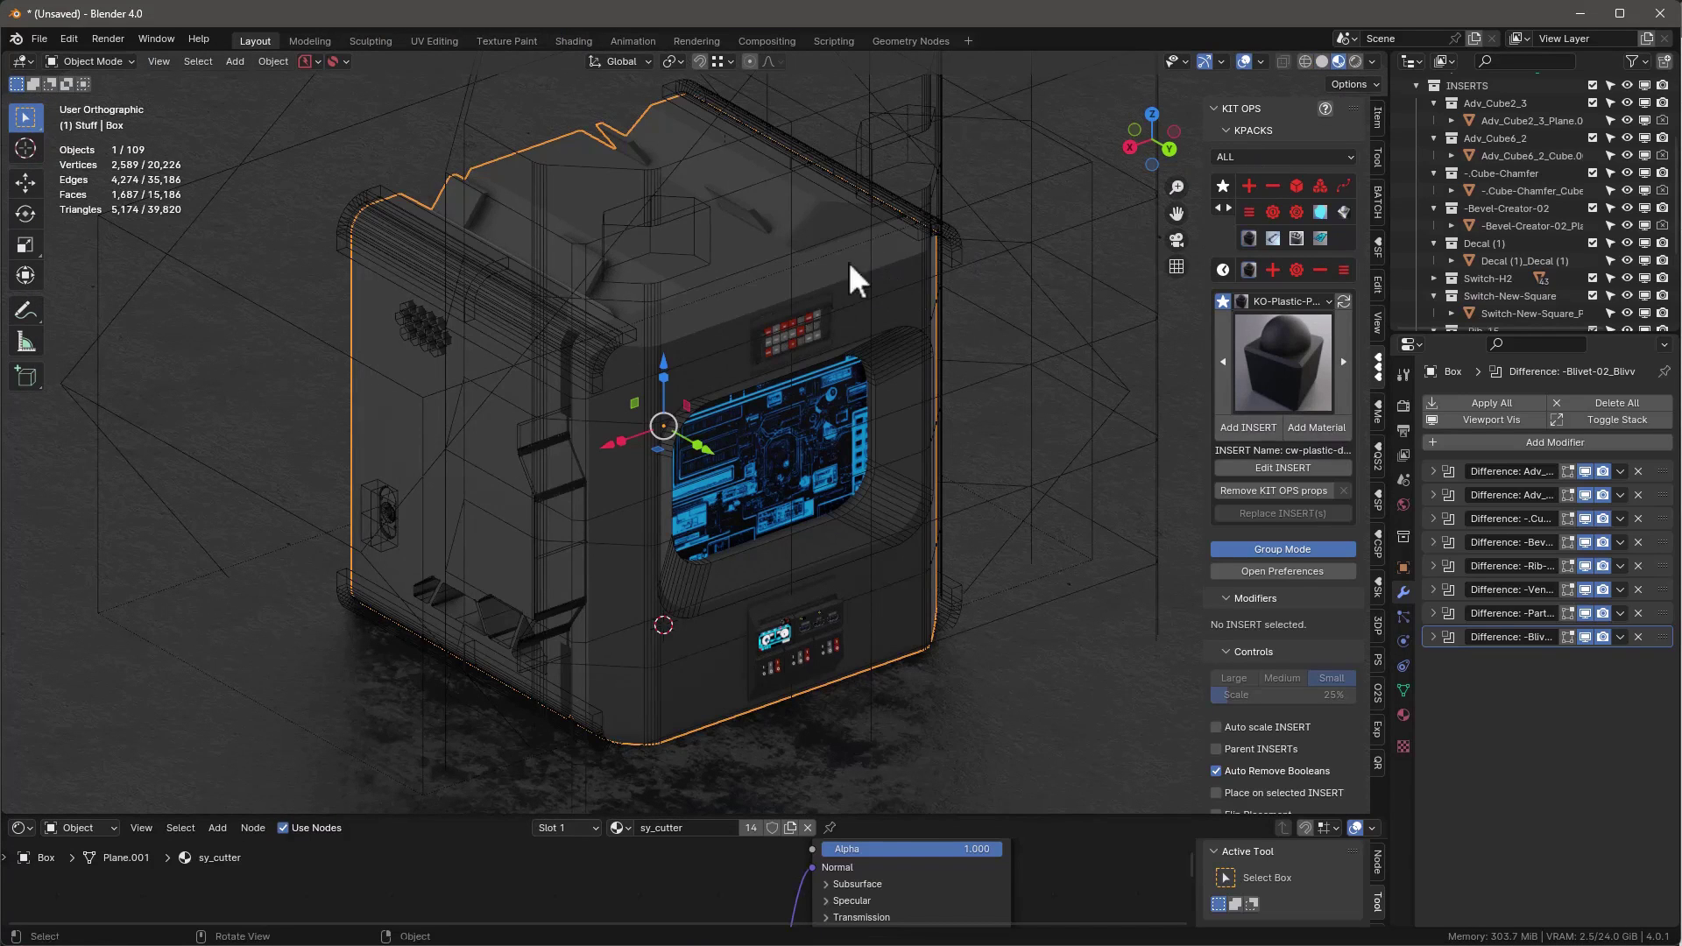
click(1317, 425)
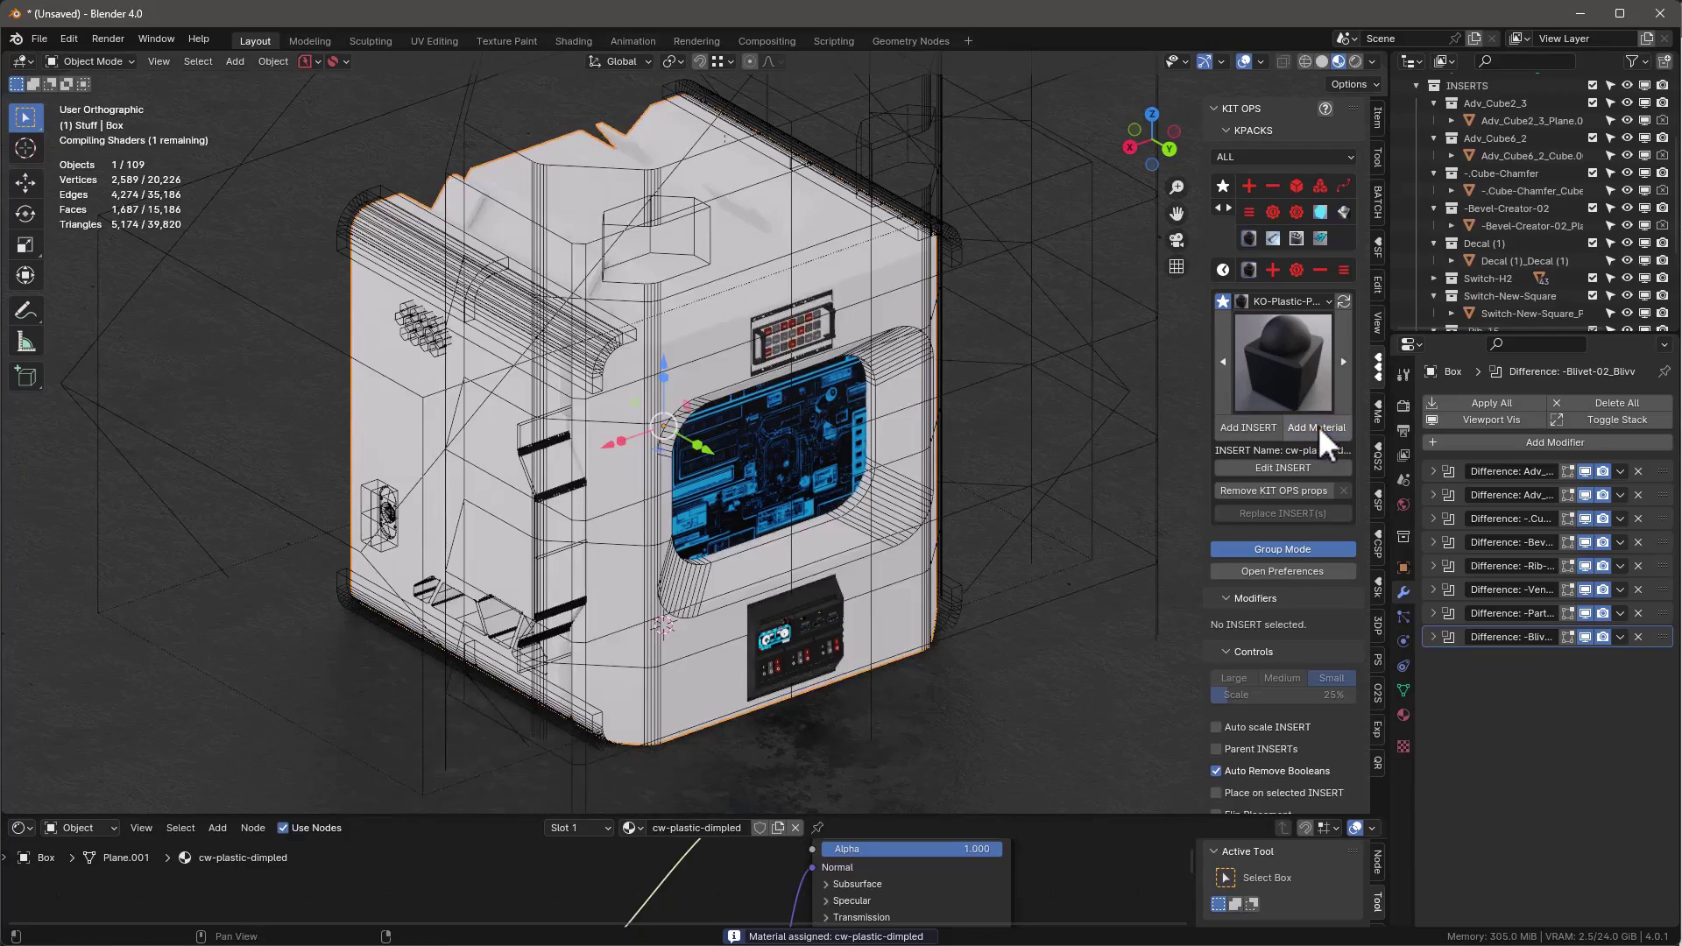
scroll(802, 326, up, 8)
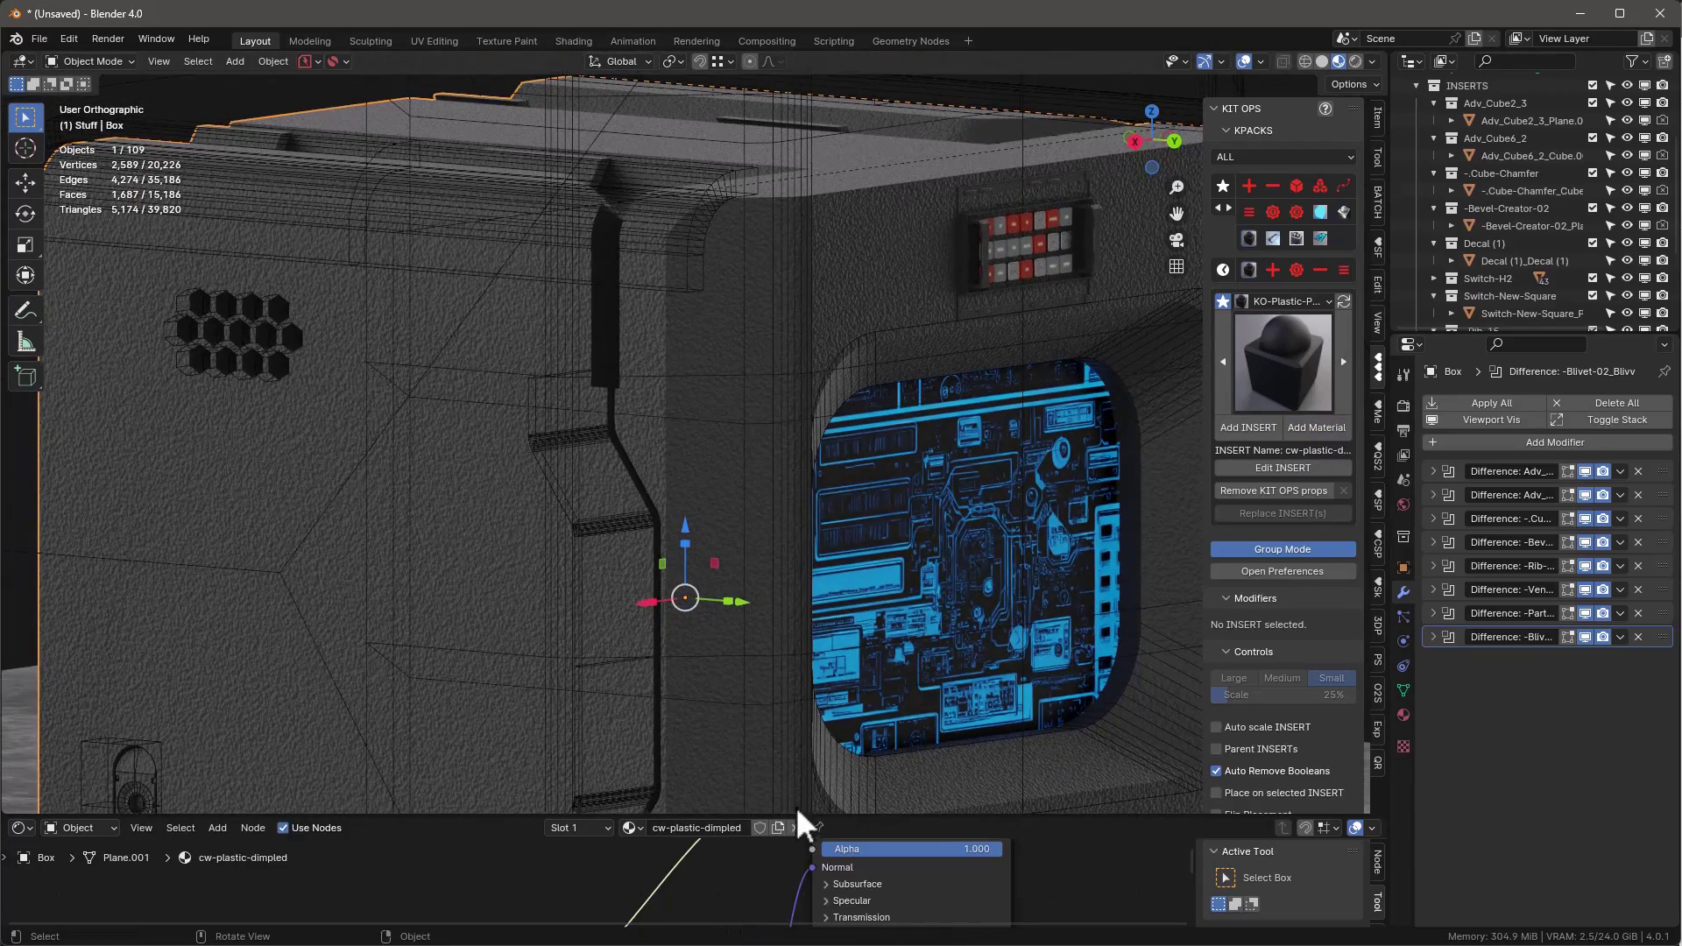
Enlarge the shader editor and set the cw-plastic-dimpled node's Scale to 200
drag(795, 817, 804, 372)
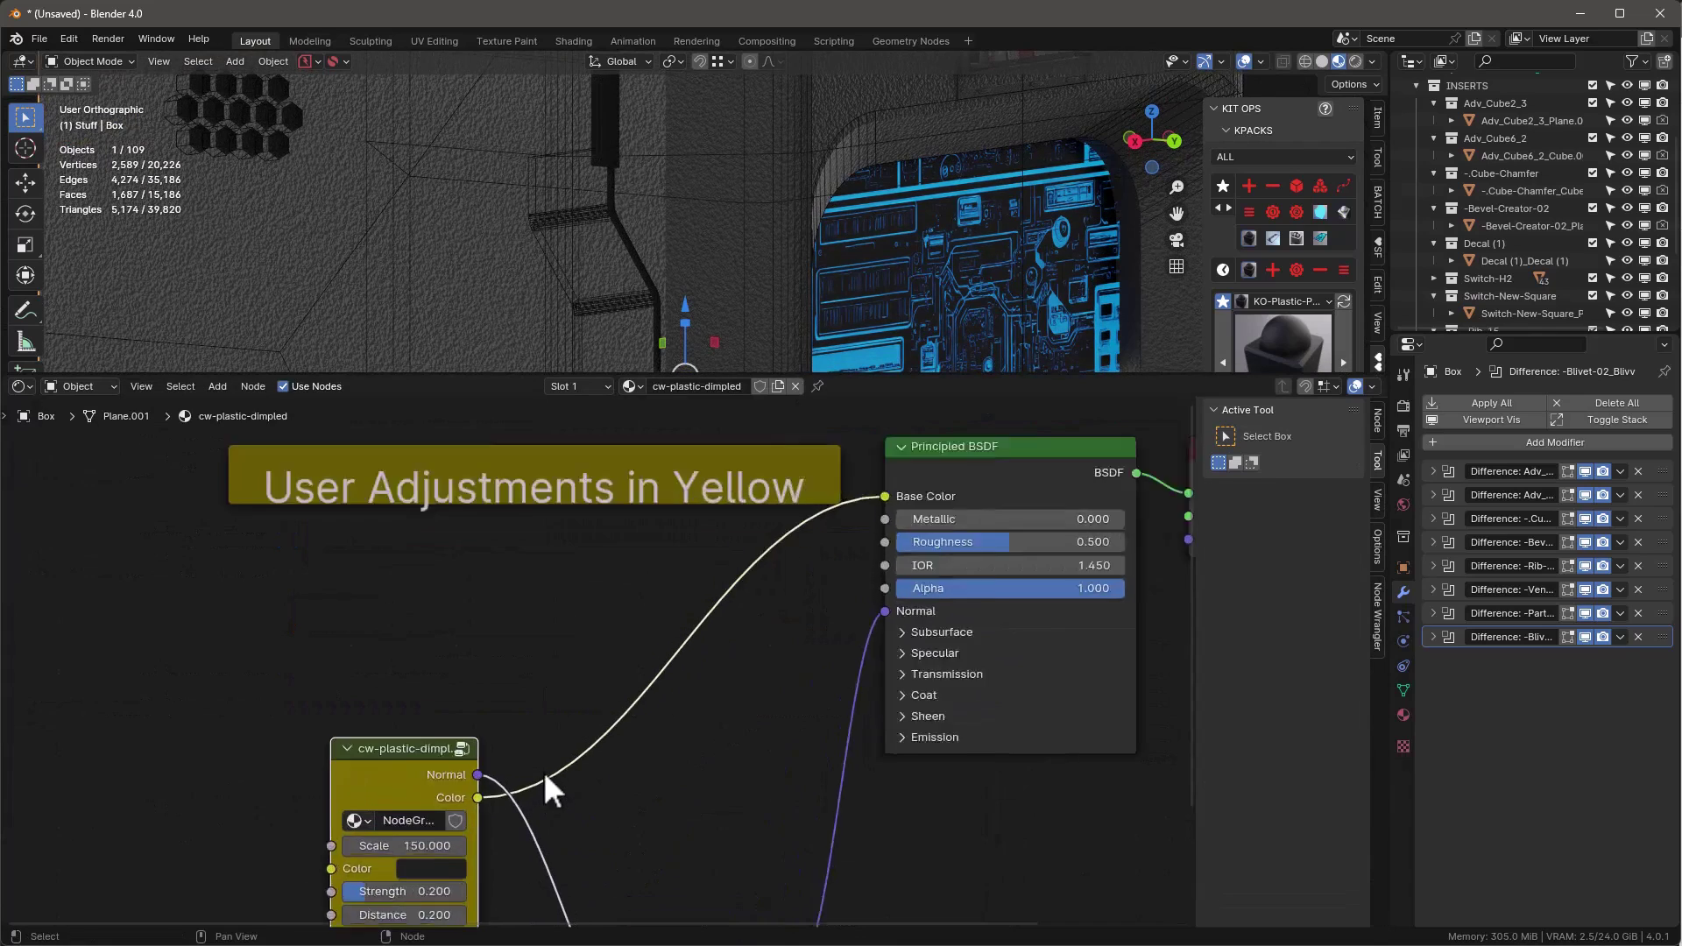
scroll(543, 771, up, 4)
click(594, 617)
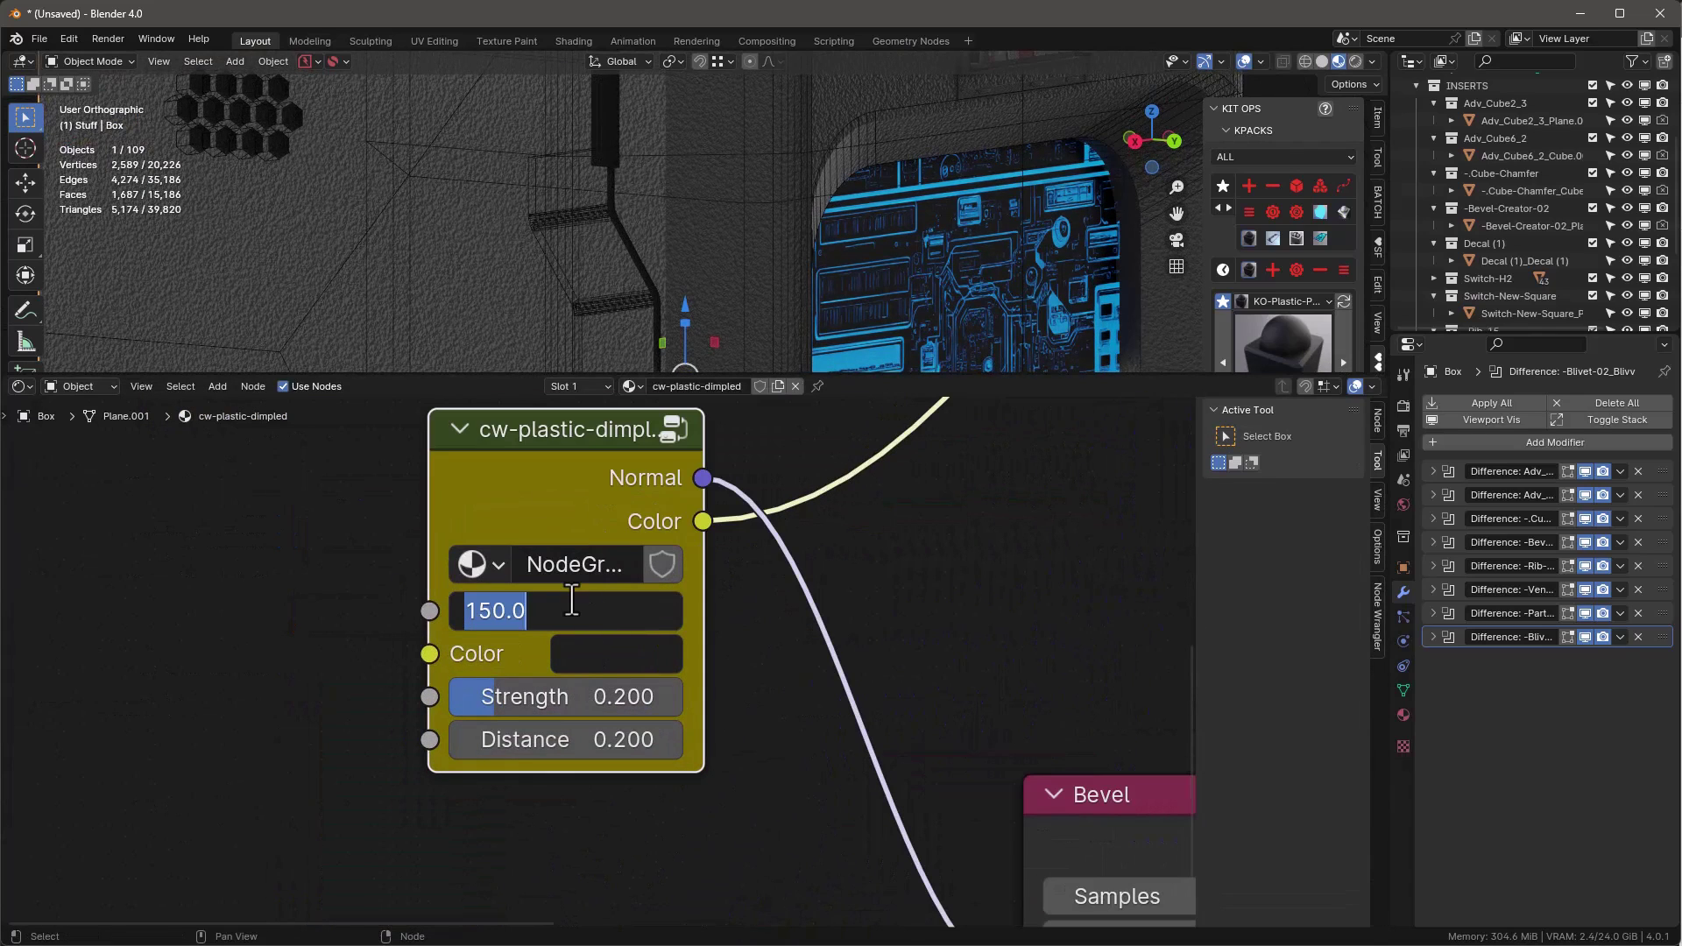
text(200)
key(Return)
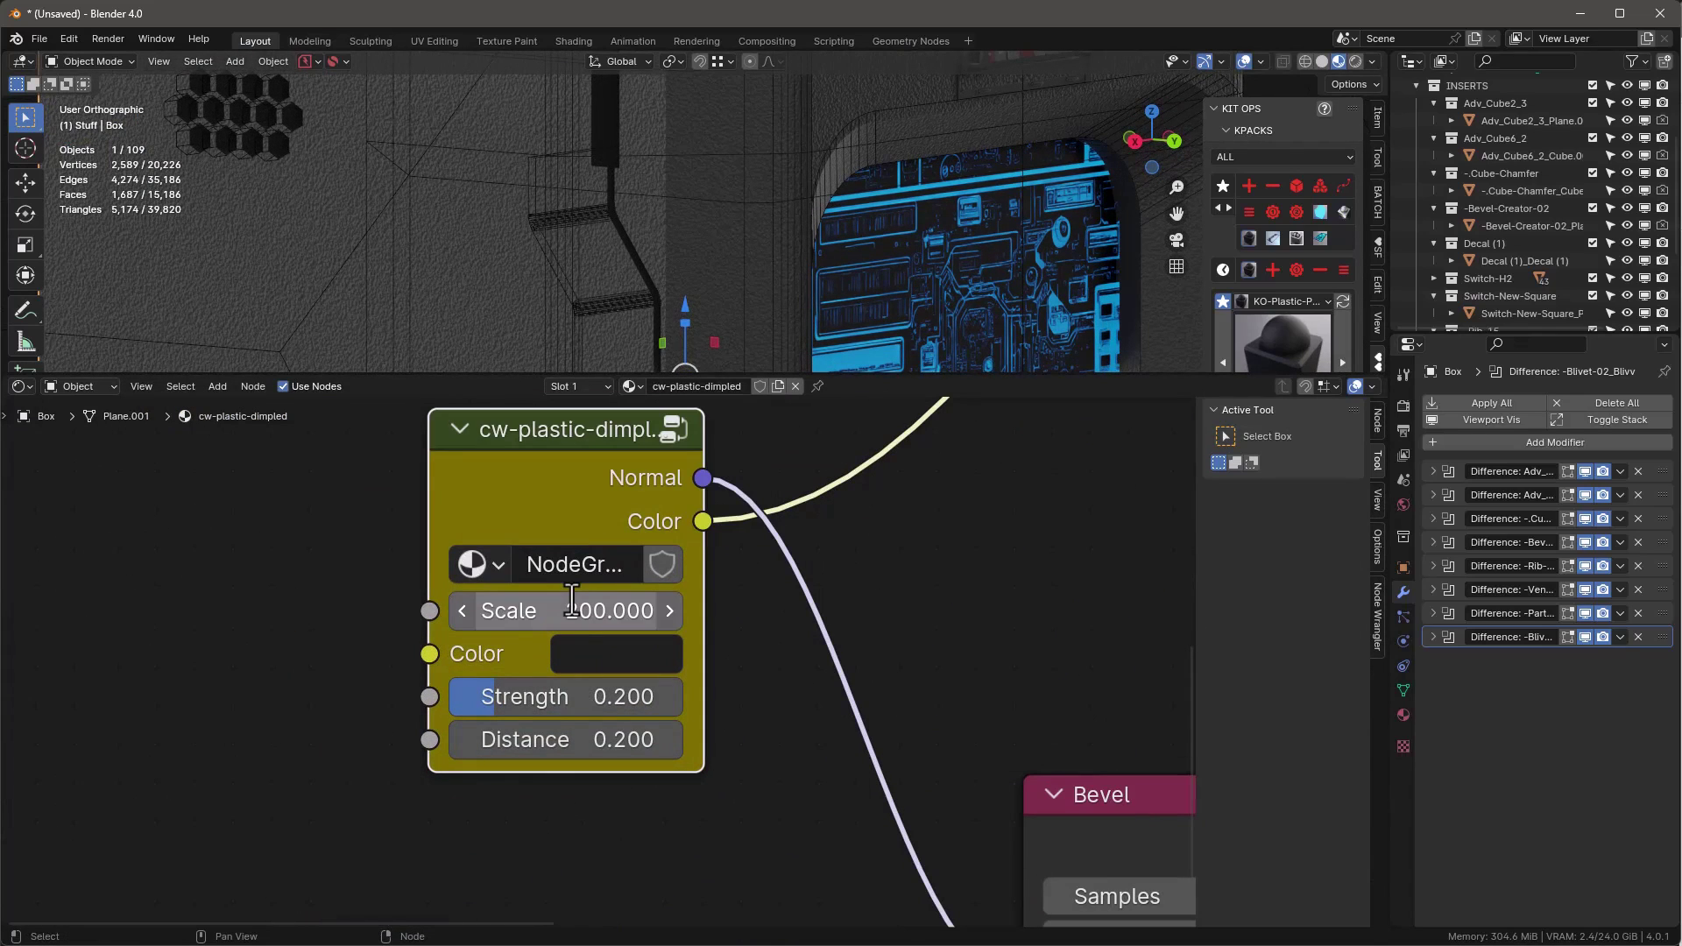
middle_drag(735, 262, 888, 168)
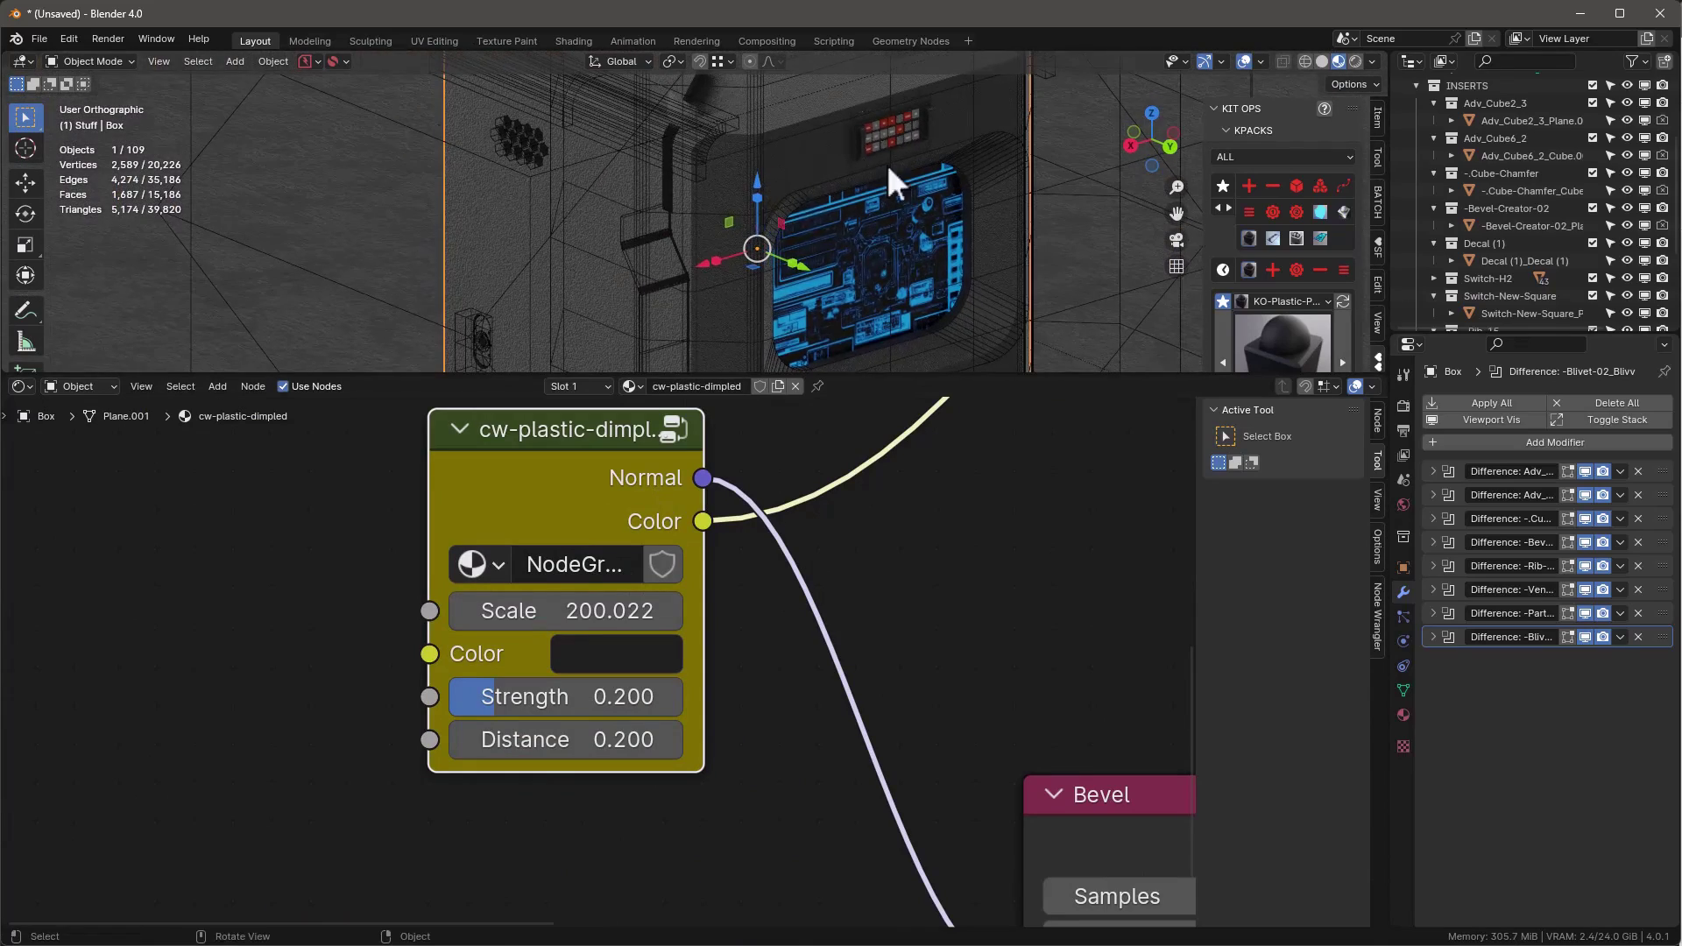
Enlarge the 3D viewport again and view the box through the camera
click(641, 260)
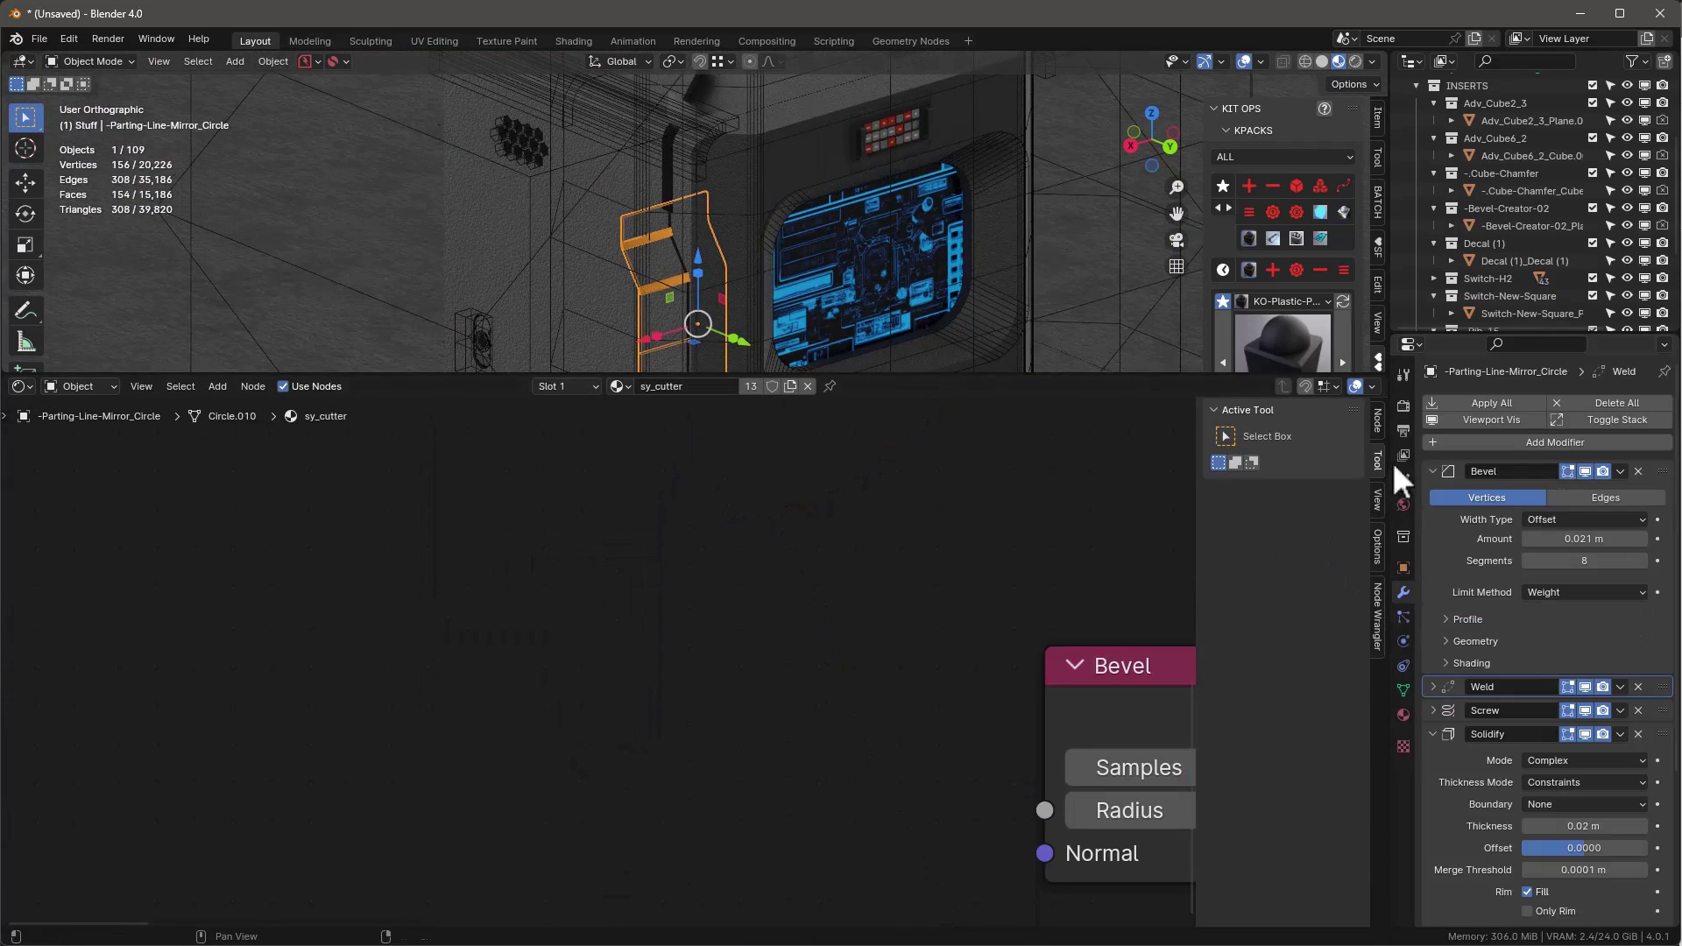
drag(1086, 375, 1095, 709)
middle_drag(963, 438, 956, 392)
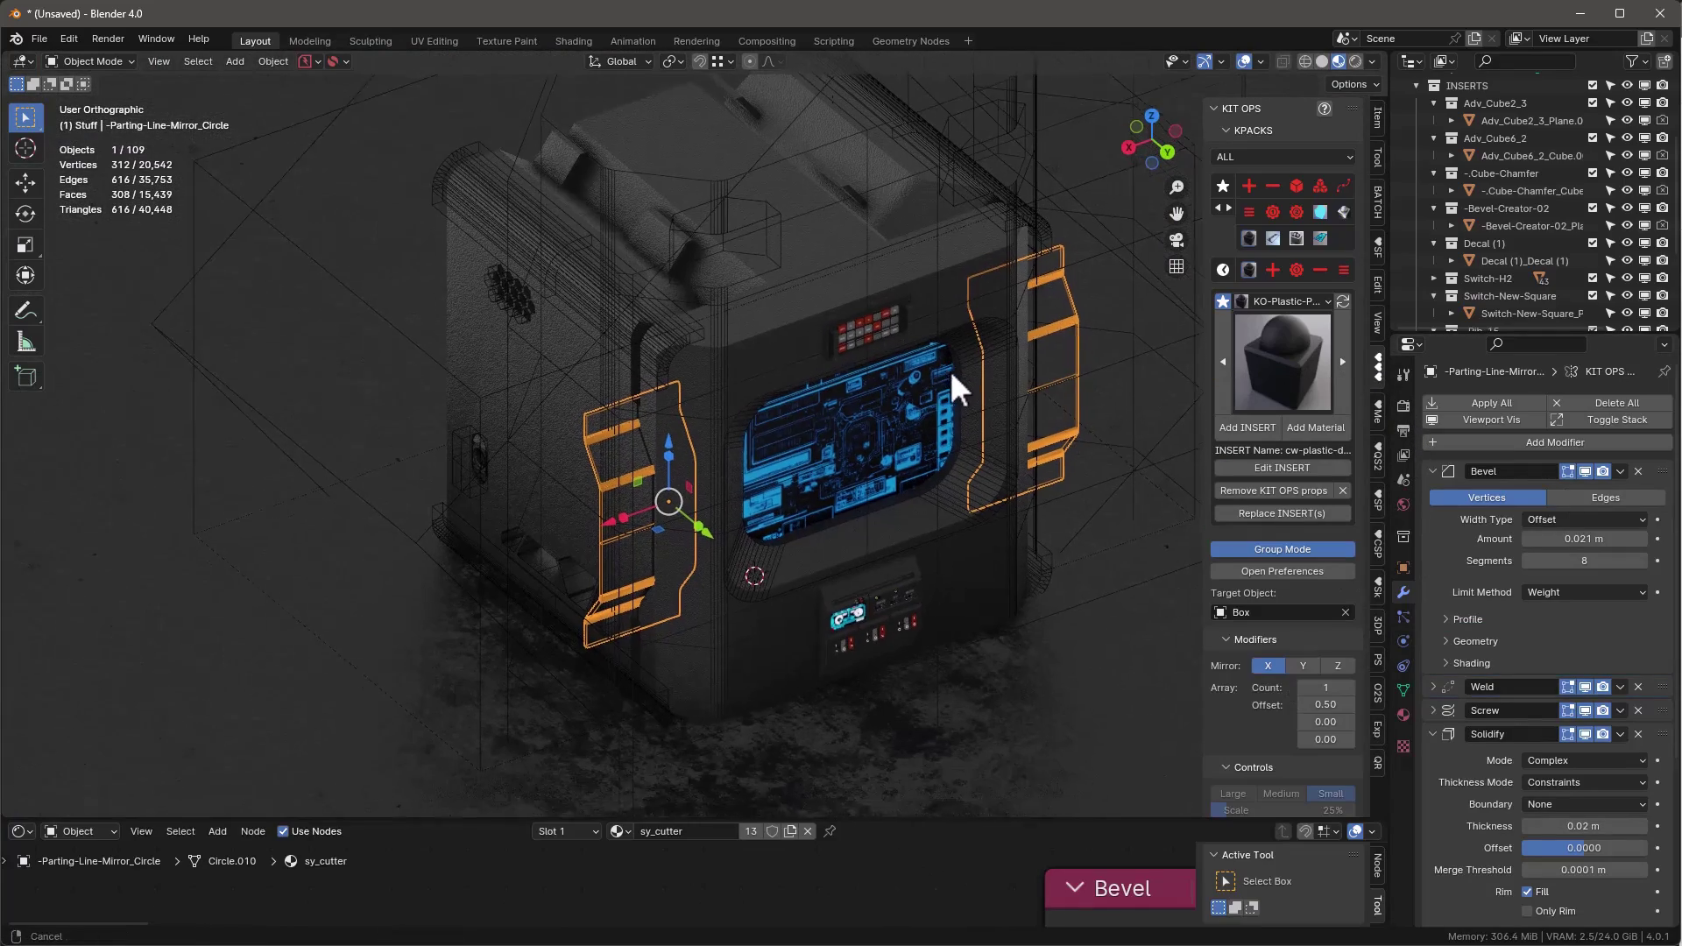
key(KP_0)
middle_drag(750, 433, 898, 412)
Make the concrete floor plane a Shadow Catcher in its visibility settings and switch the viewport to rendered shading
click(1053, 581)
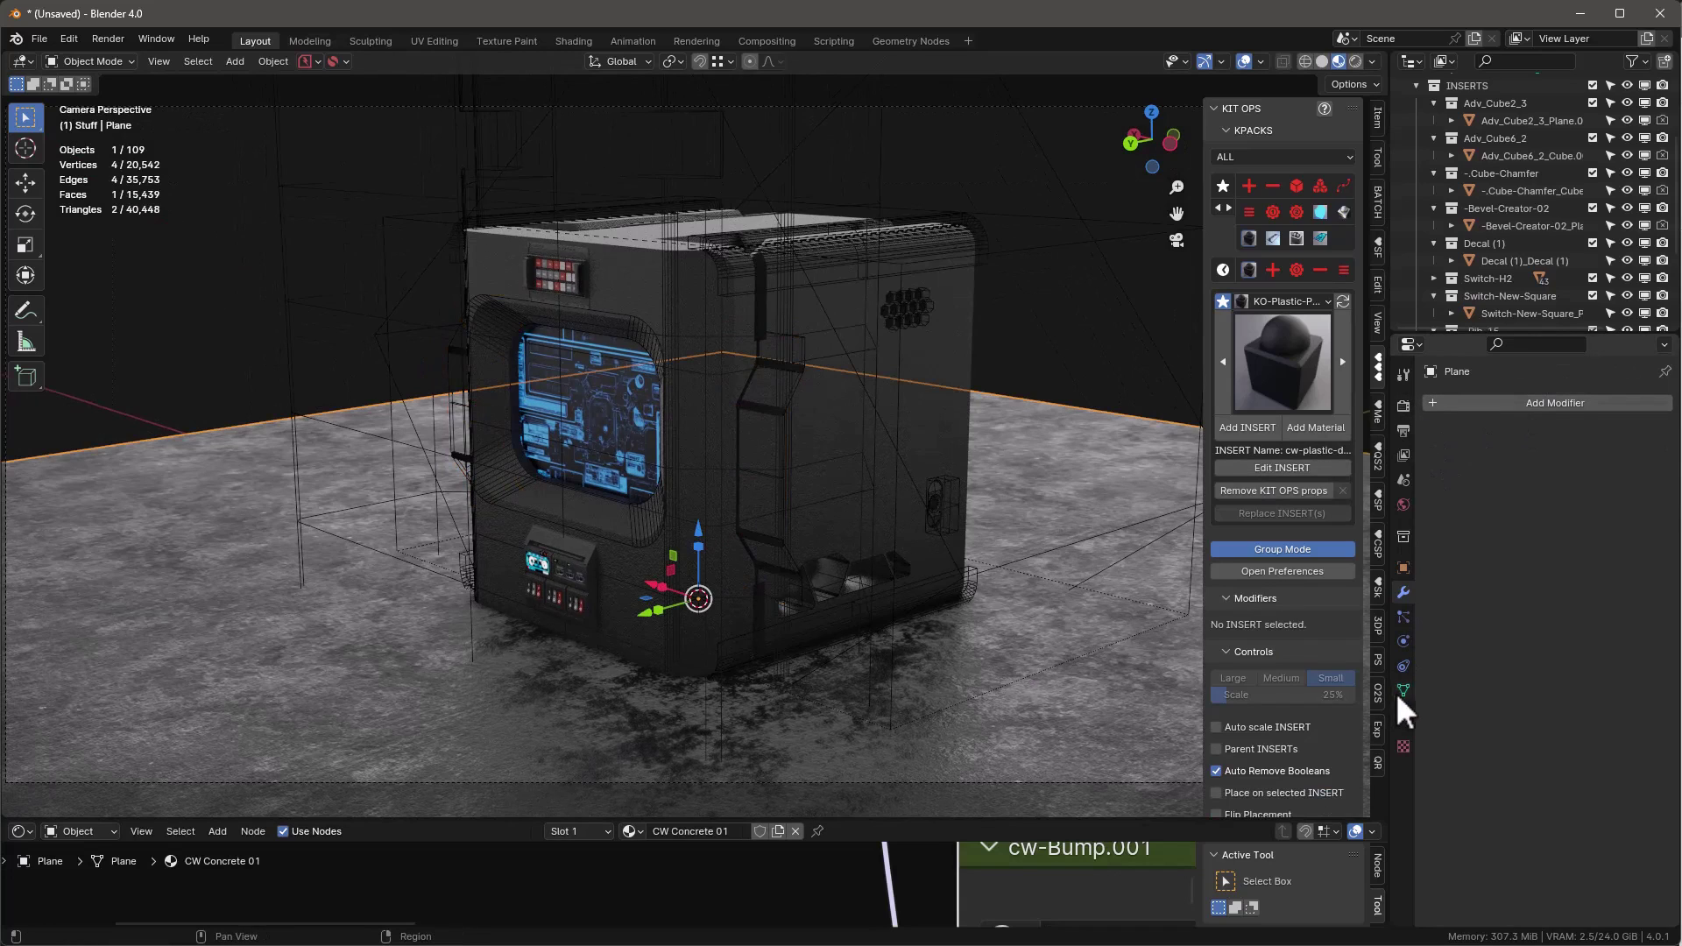
click(1402, 568)
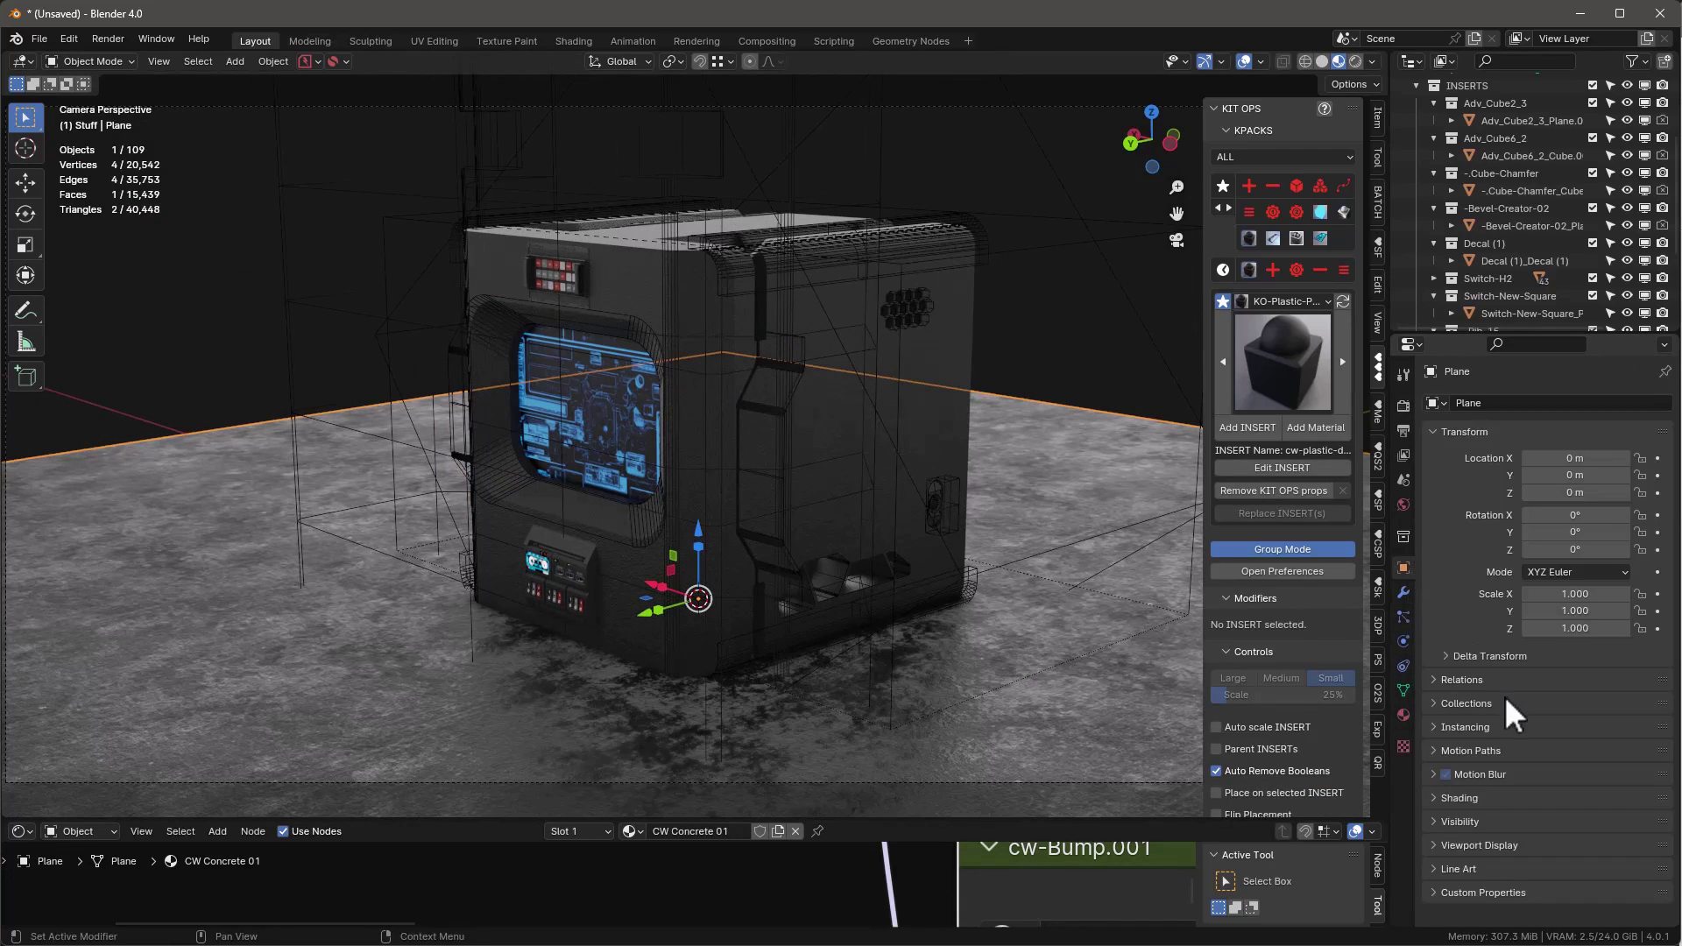
click(1433, 822)
scroll(1542, 648, down, 8)
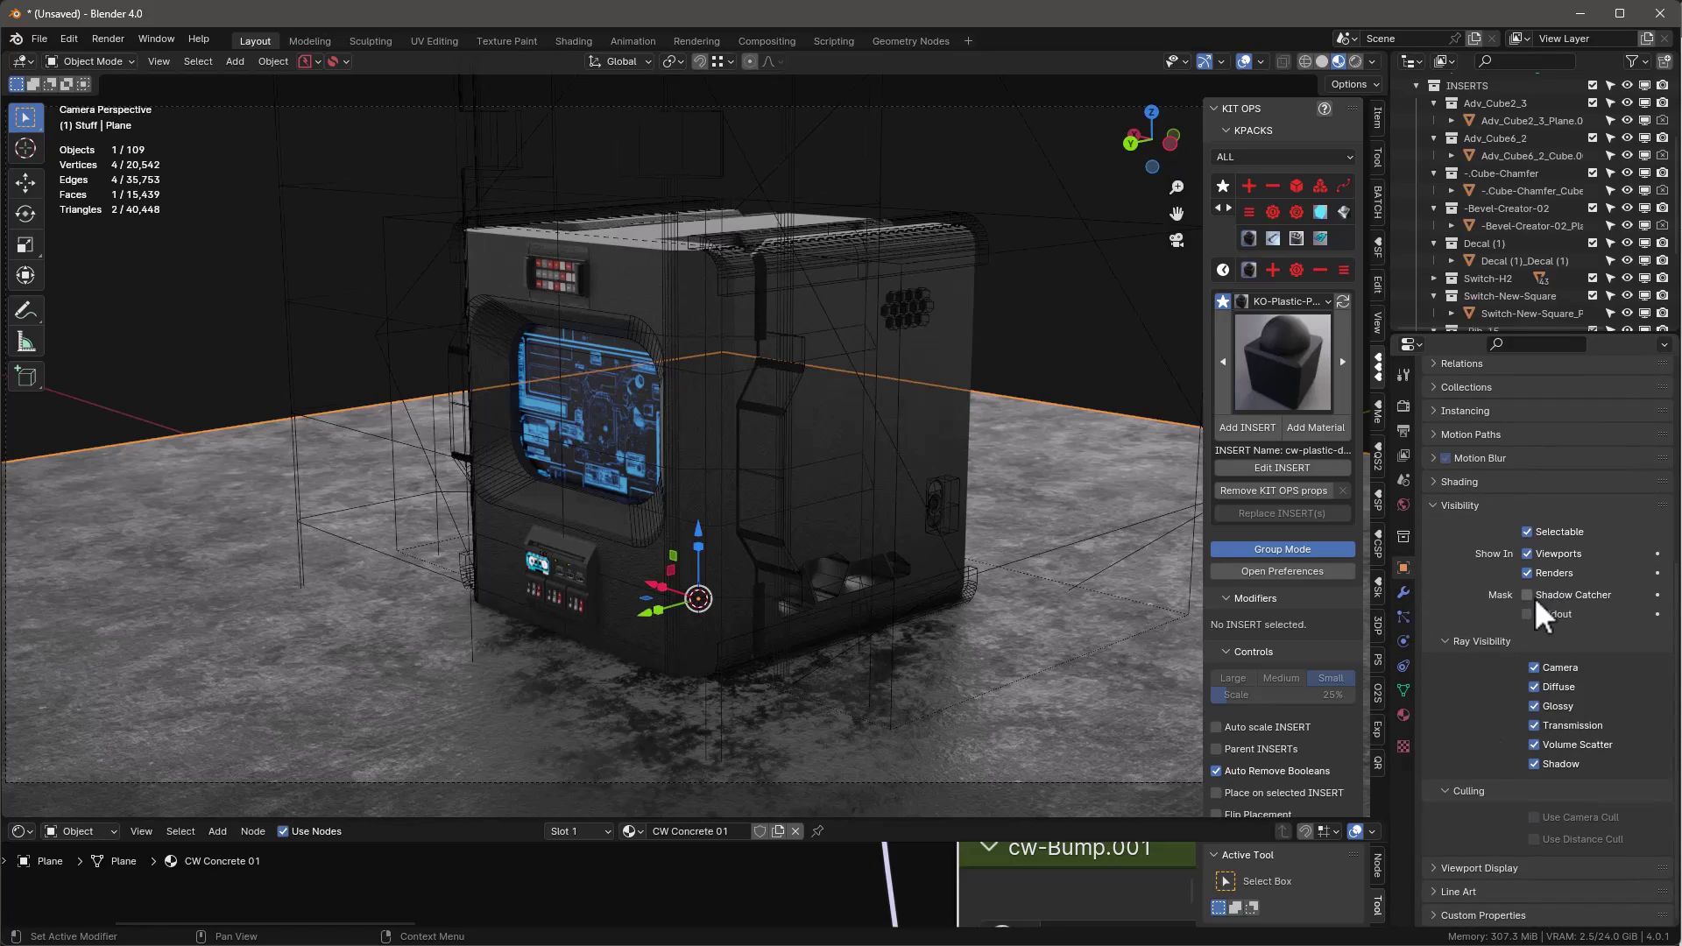
click(1355, 60)
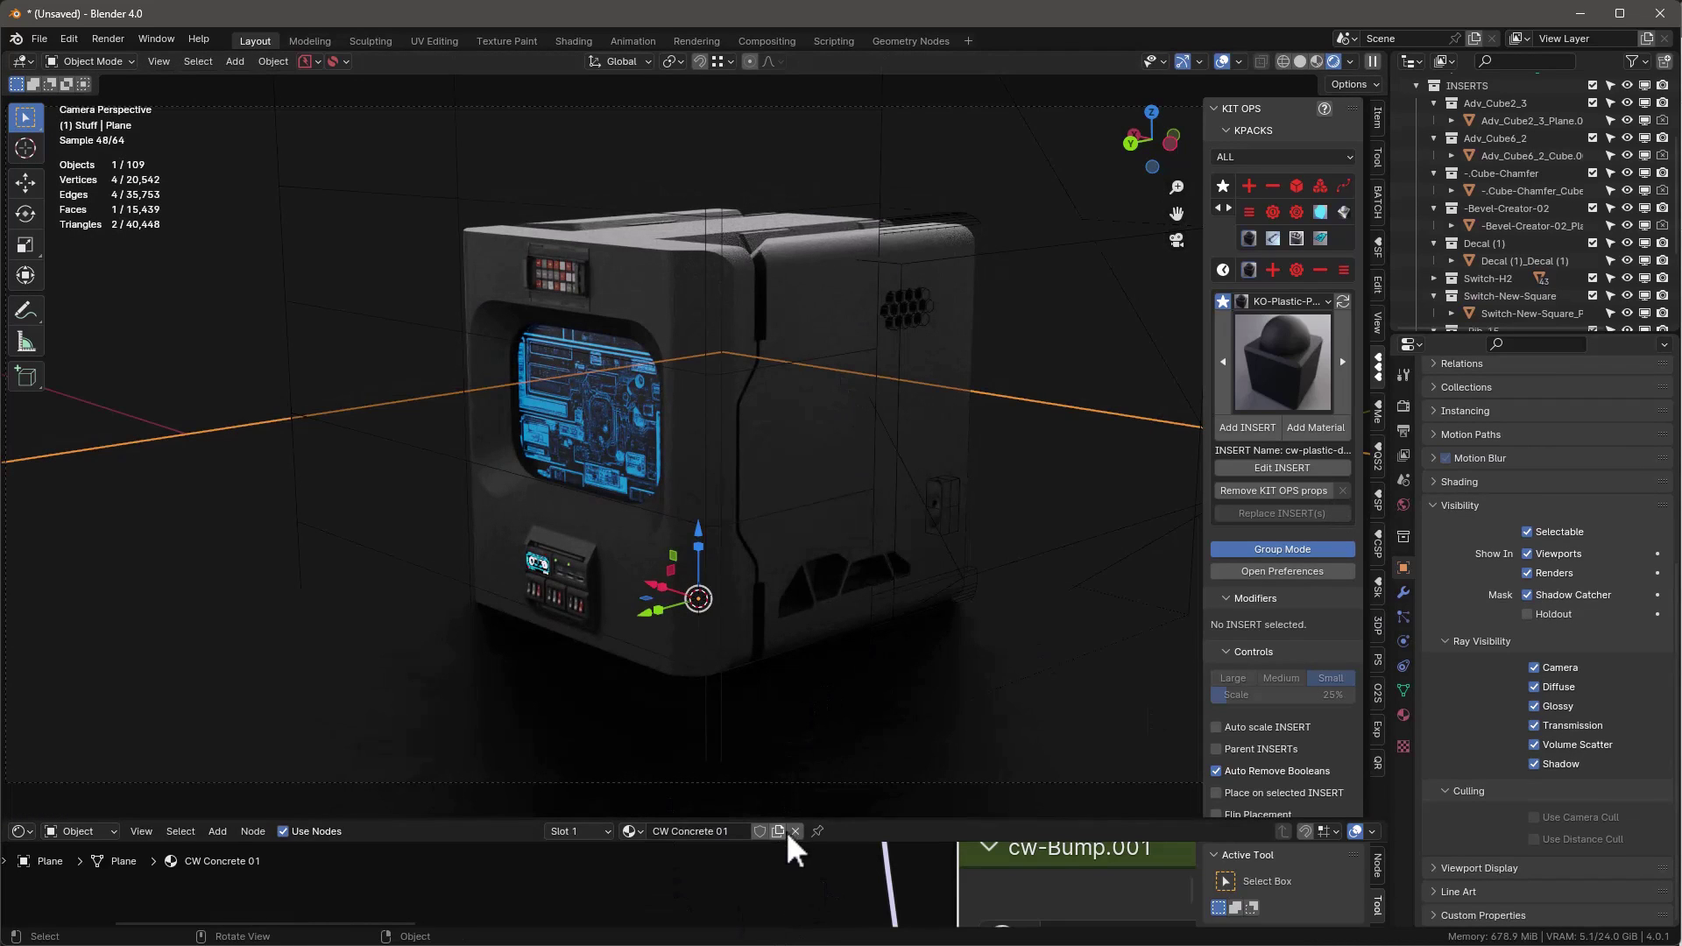
Switch the shader editor to the World HDRI nodes and maximize it with the whole node tree in view
drag(796, 818, 811, 624)
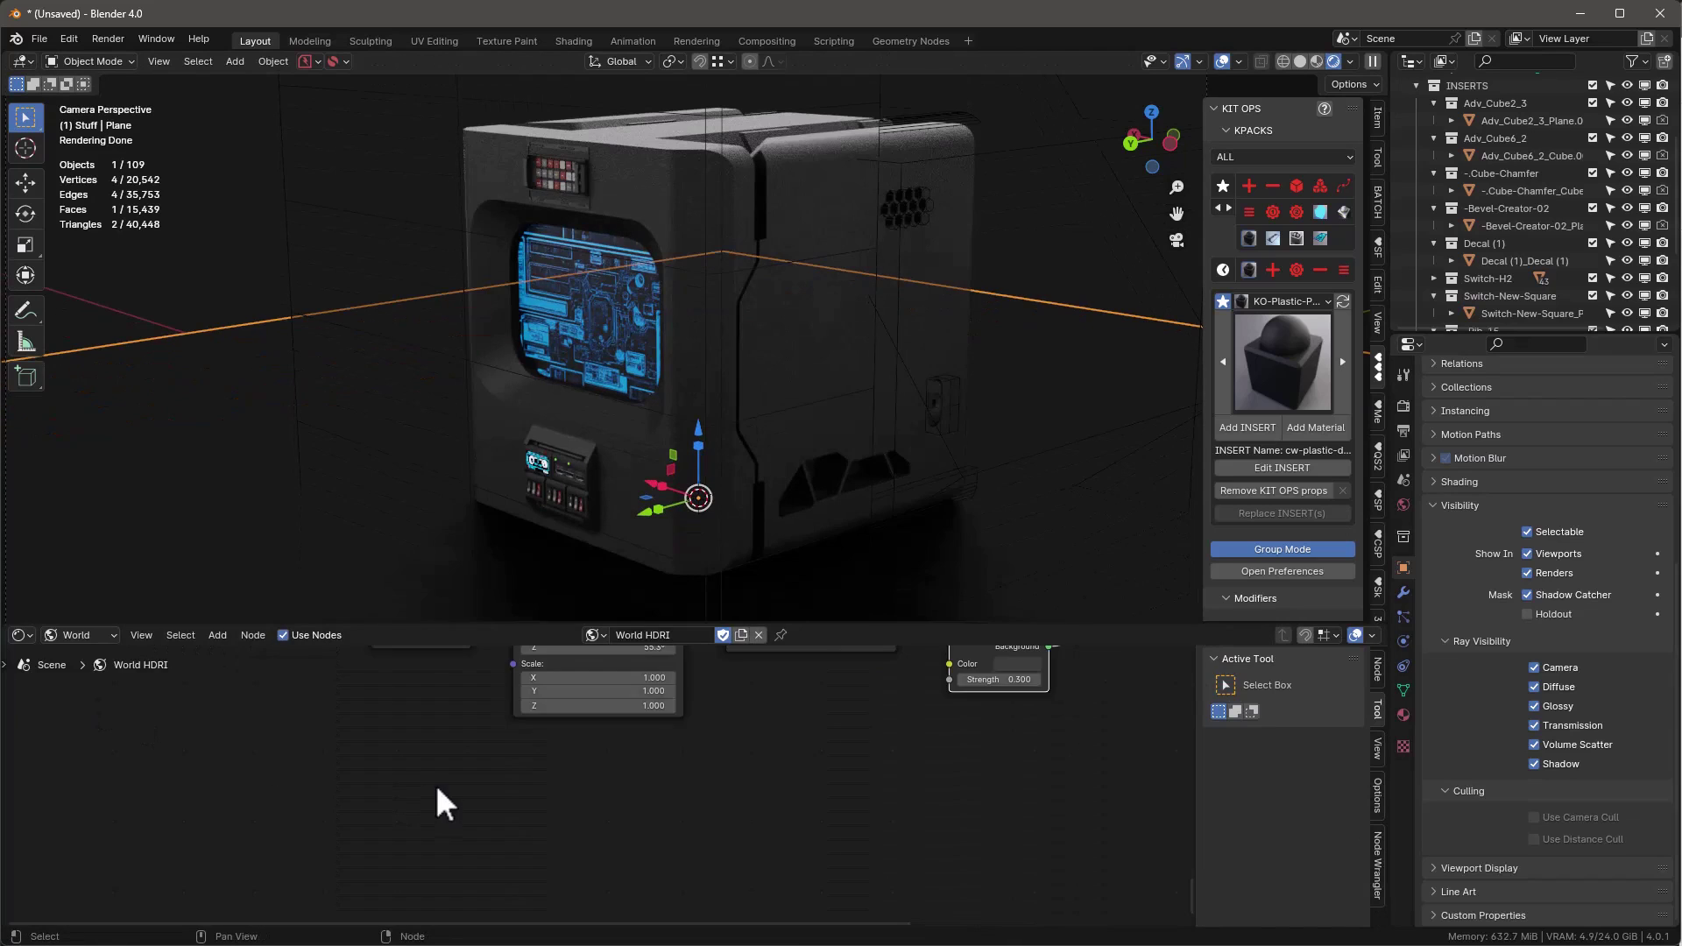
scroll(455, 762, down, 10)
middle_drag(701, 652, 700, 738)
scroll(700, 715, up, 1)
scroll(701, 779, up, 16)
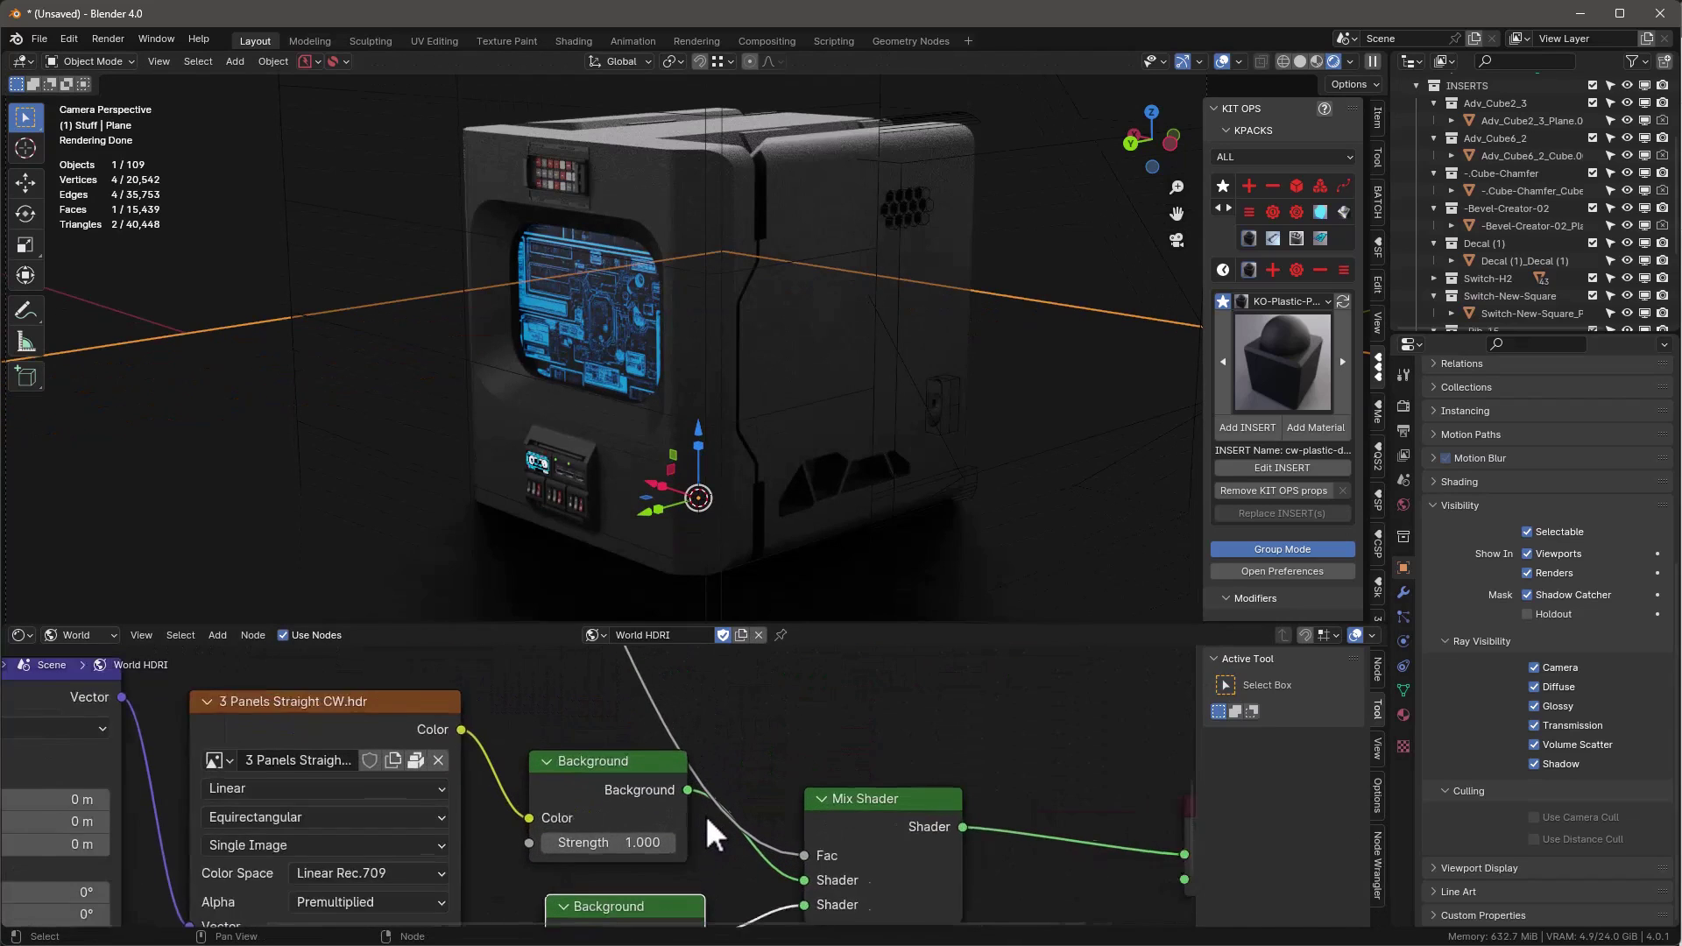
middle_drag(701, 815, 711, 646)
scroll(738, 804, up, 5)
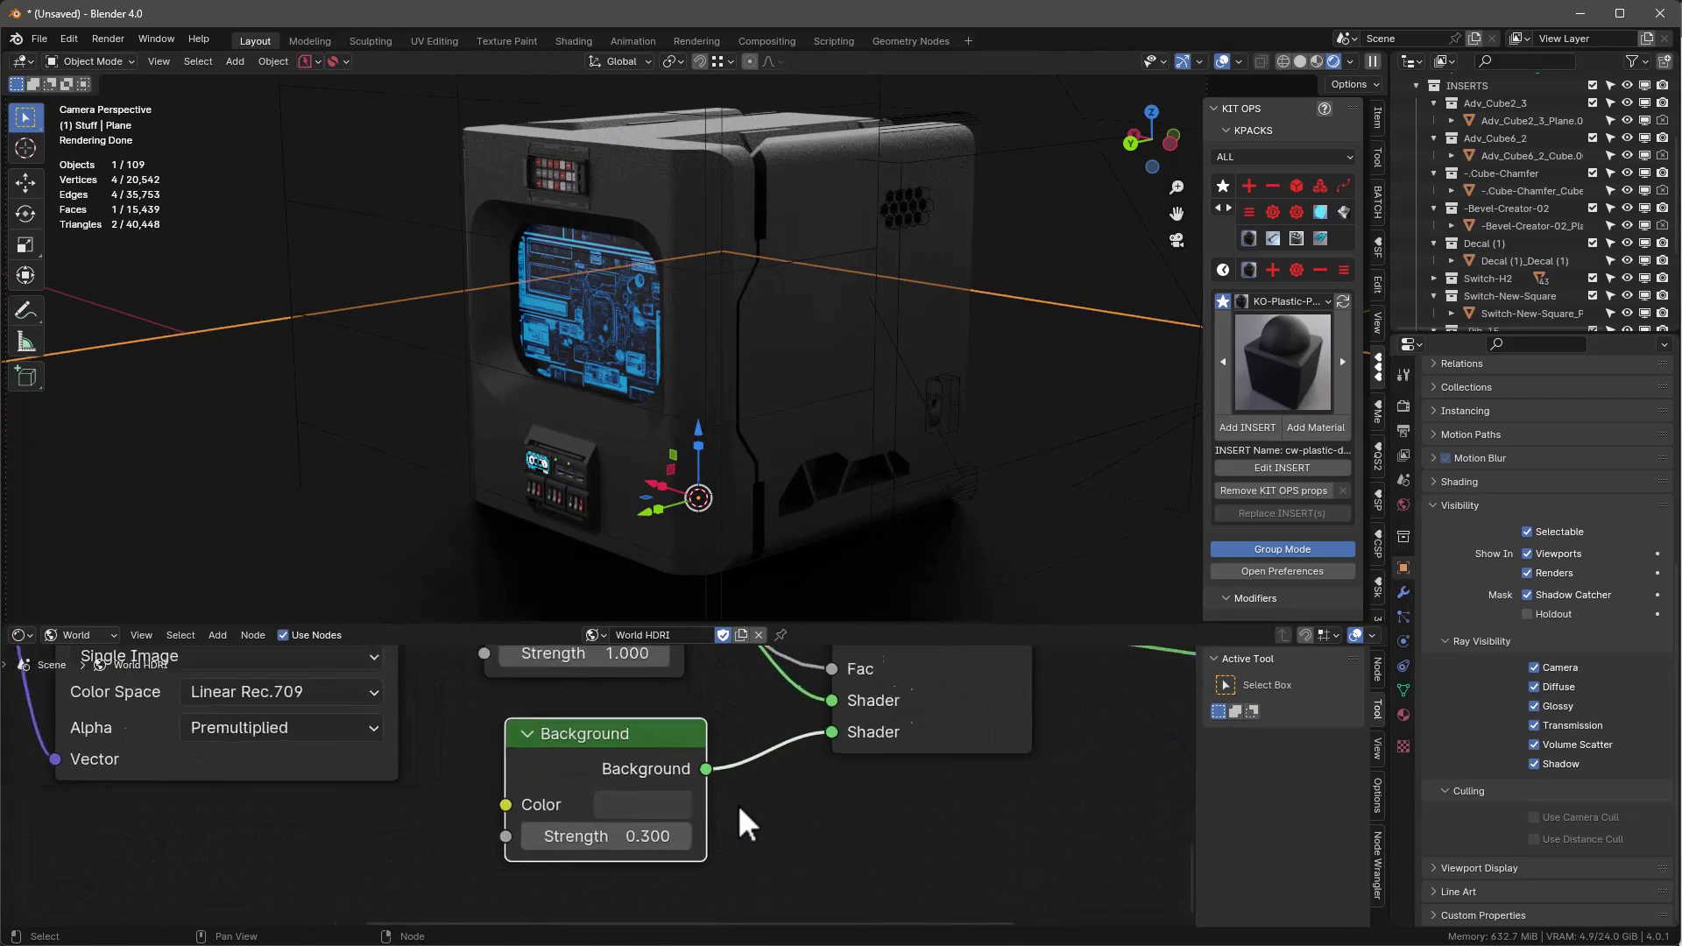
scroll(738, 803, down, 12)
scroll(750, 798, down, 3)
middle_drag(759, 801, 785, 856)
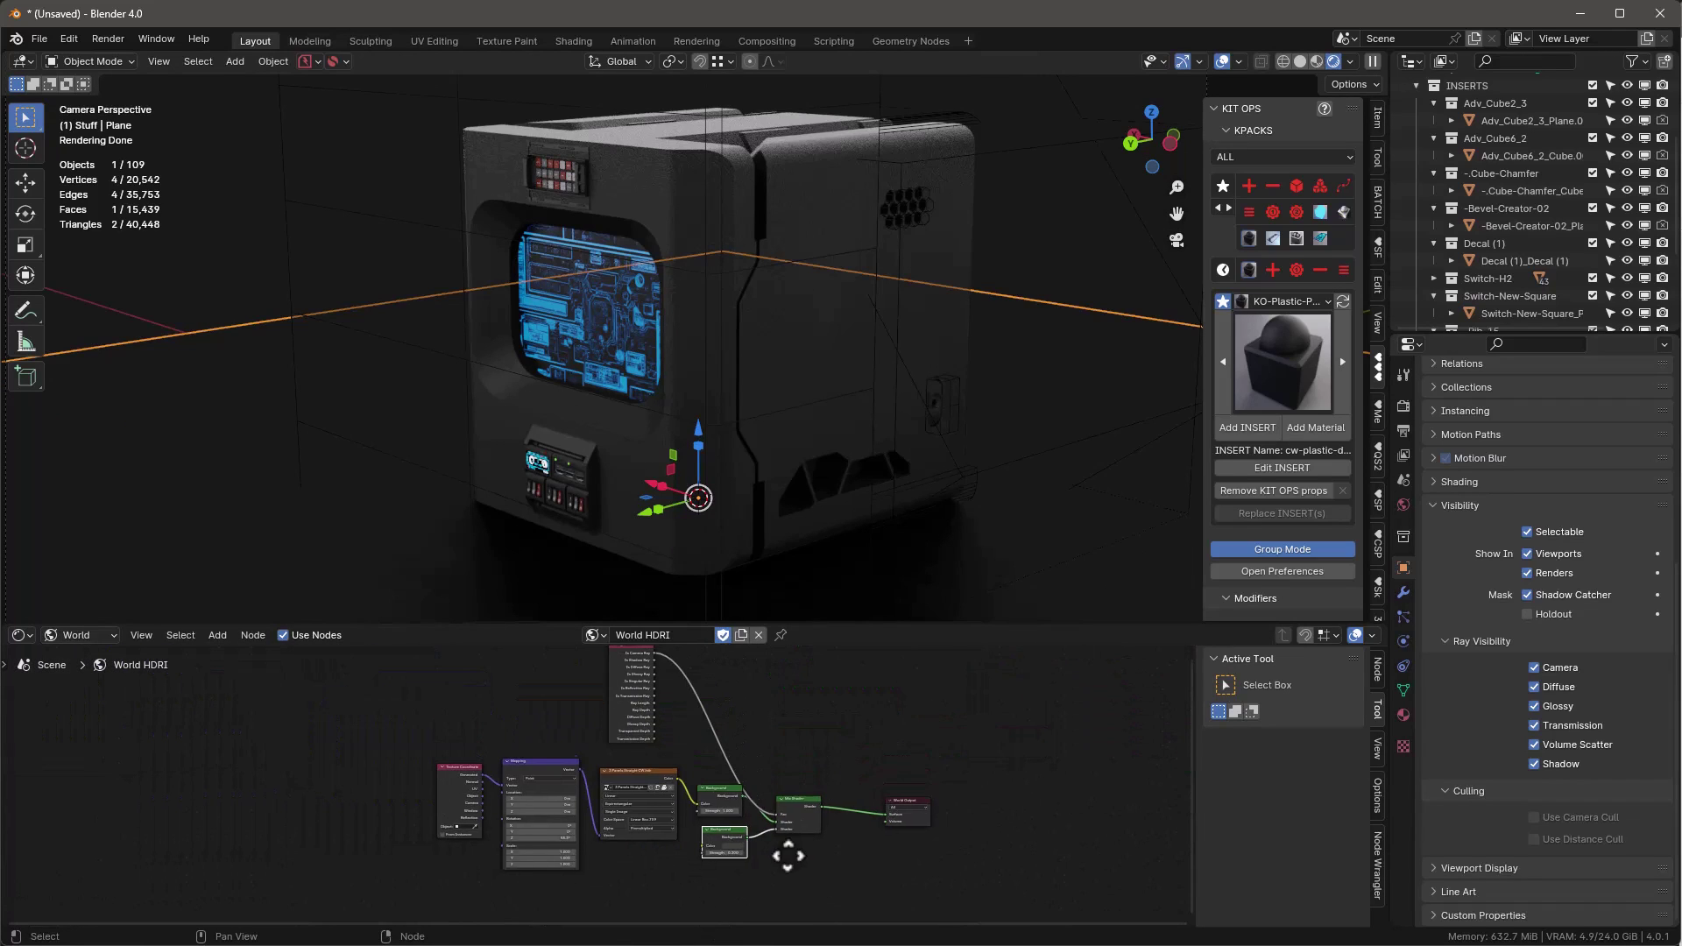
key(ctrl+space)
key(Home)
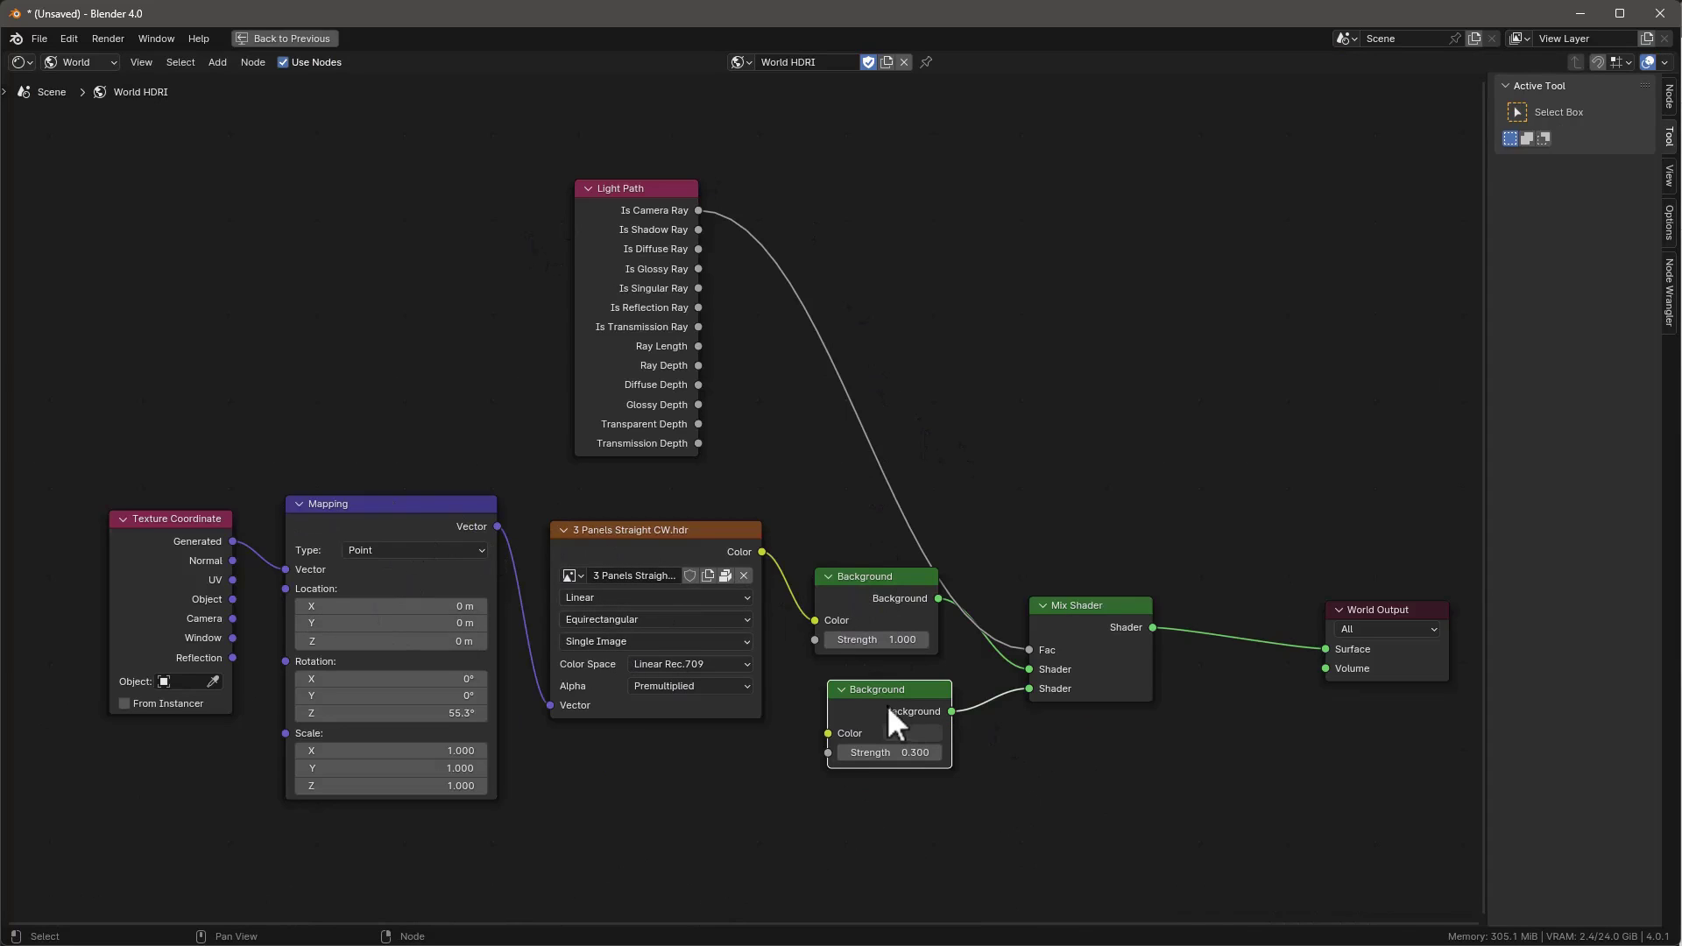
Set the lower Background node's strength to 1 and its colour to grey with value 0.294, then restore the editor layout
drag(889, 691, 888, 695)
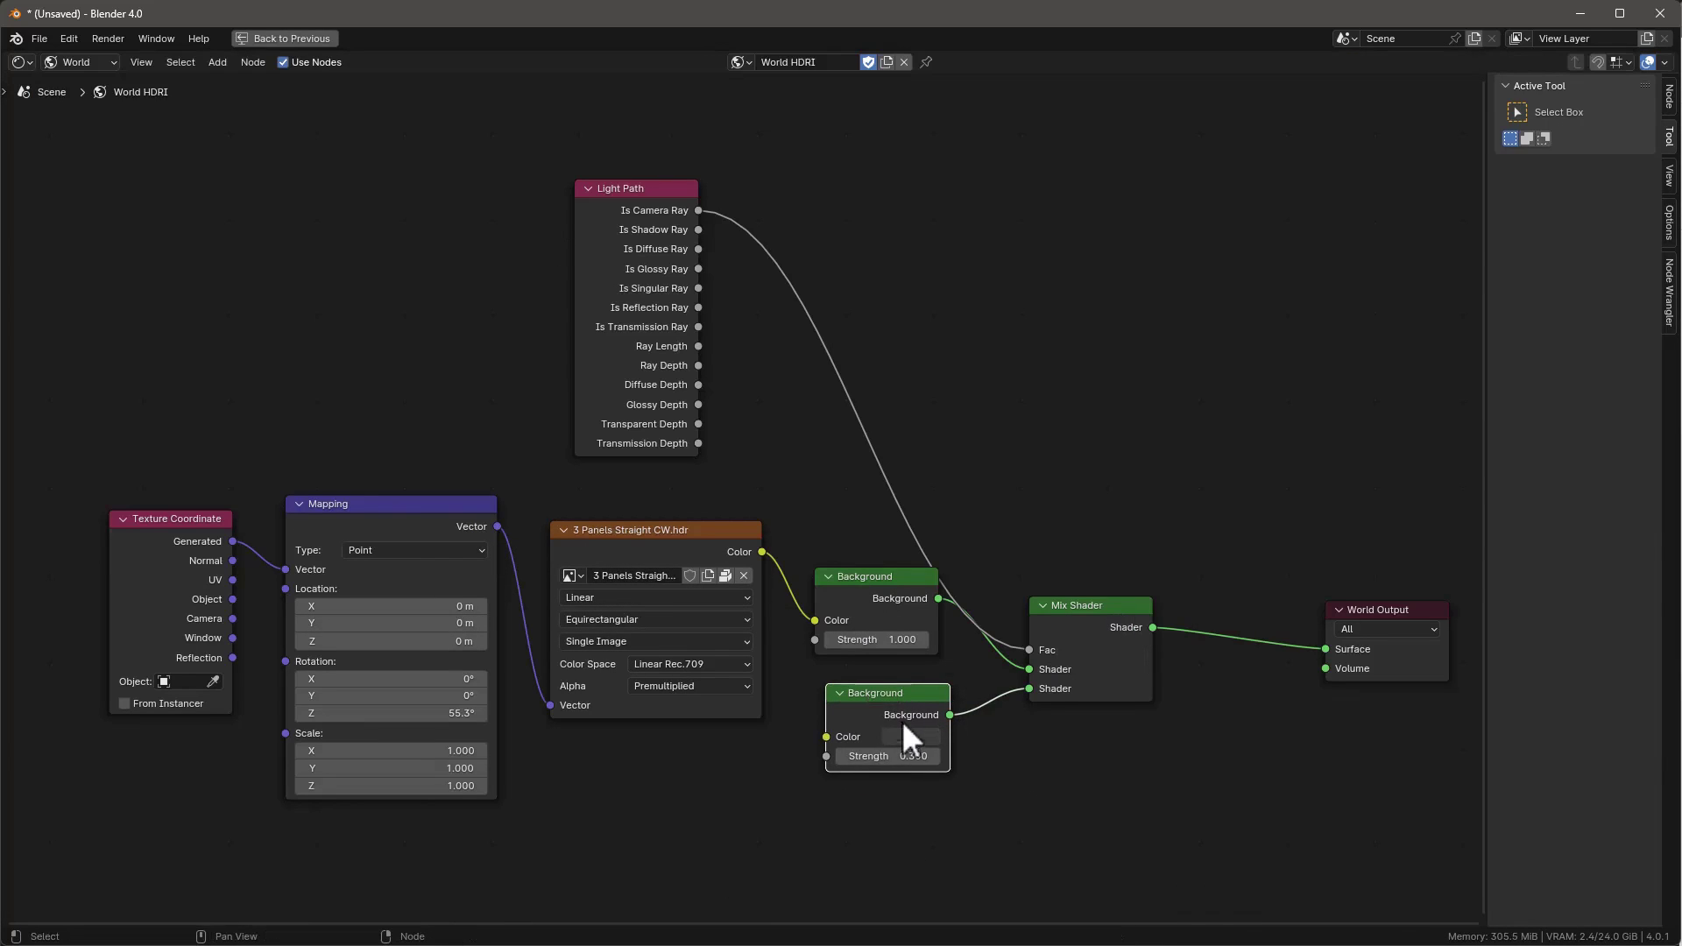
click(904, 758)
text(1)
key(Return)
scroll(925, 735, up, 1)
click(904, 736)
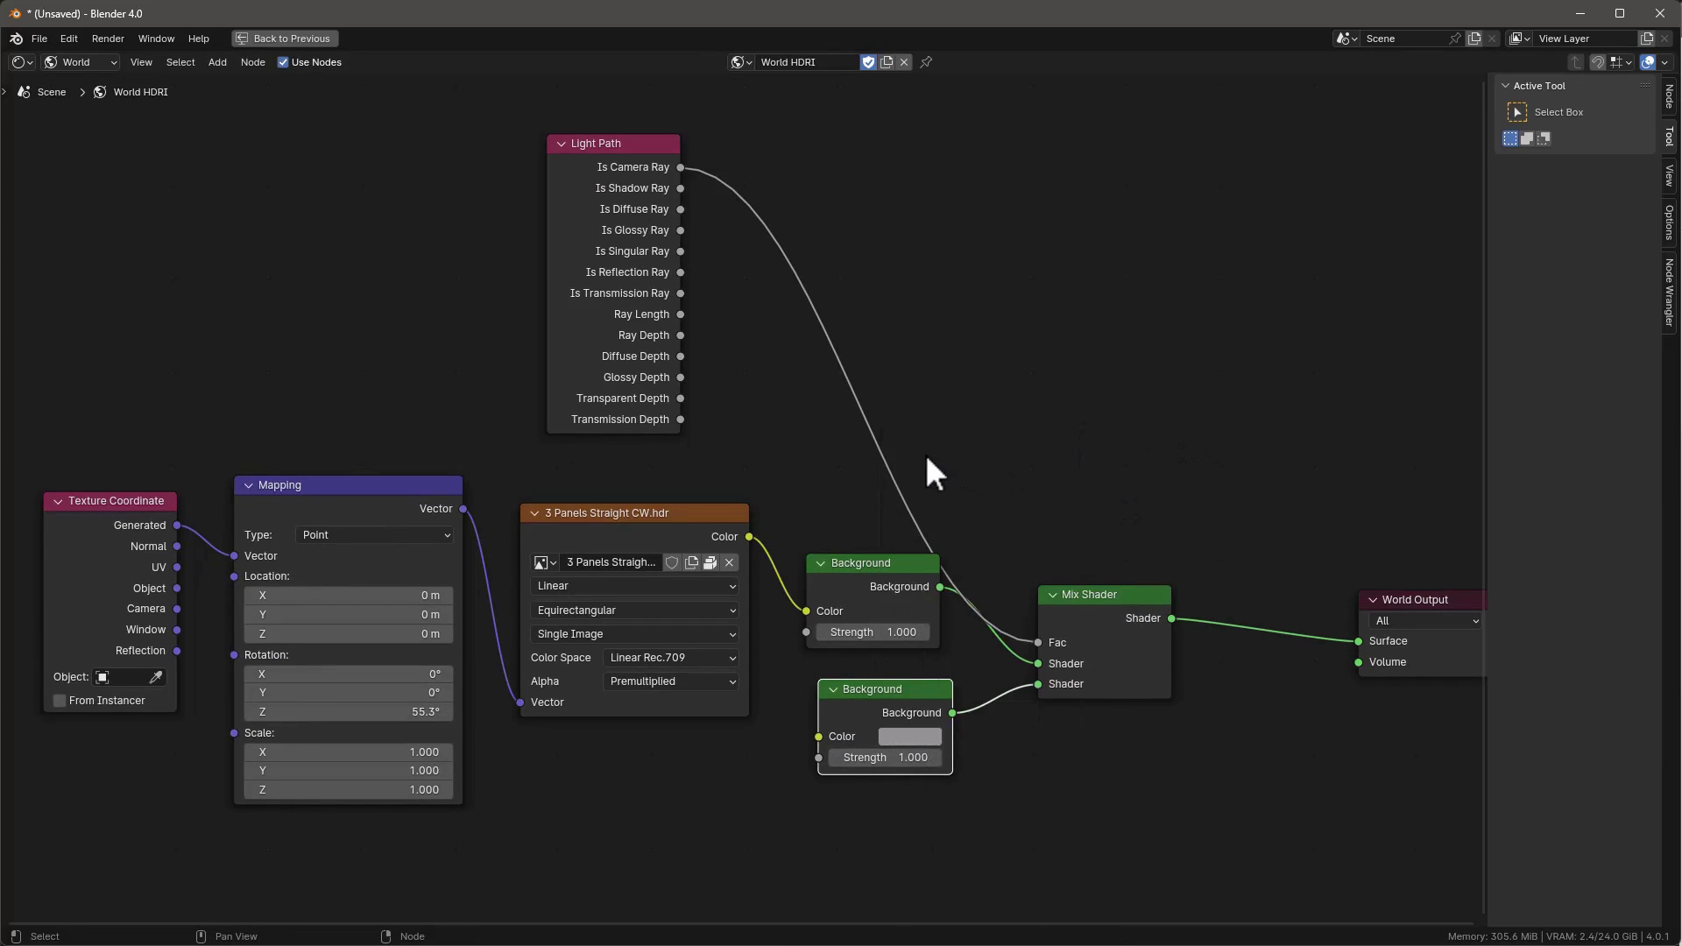
key(ctrl+space)
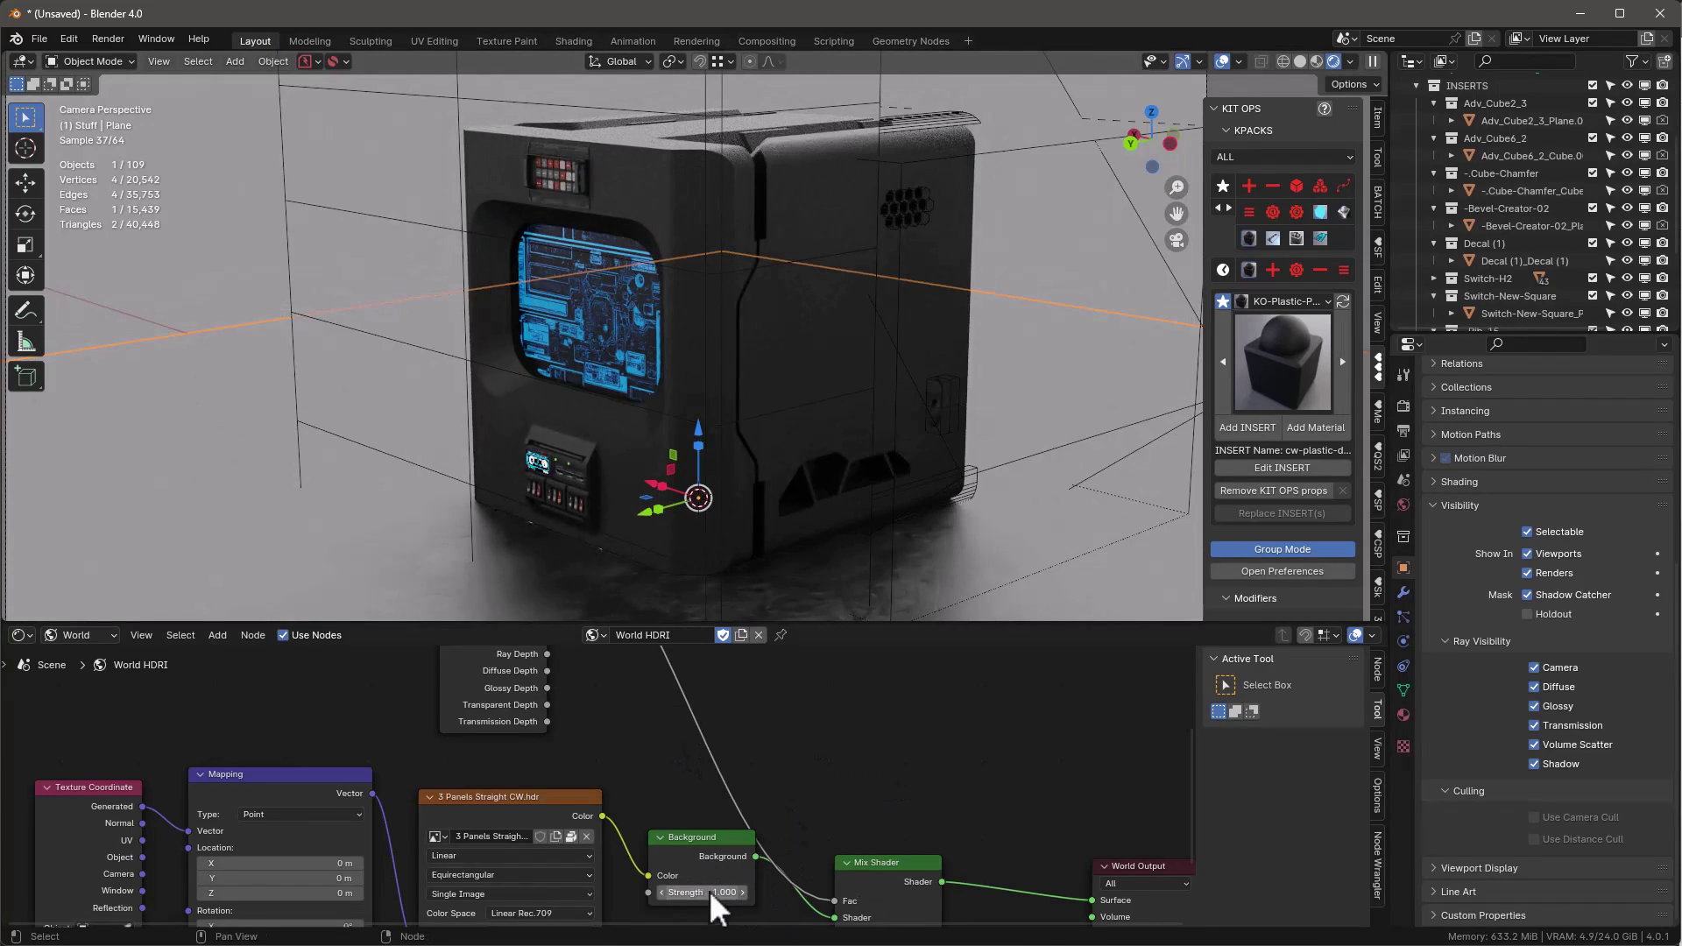
Fit the camera frame in the viewport and brighten the lower Background node's grey colour further
scroll(837, 745, down, 2)
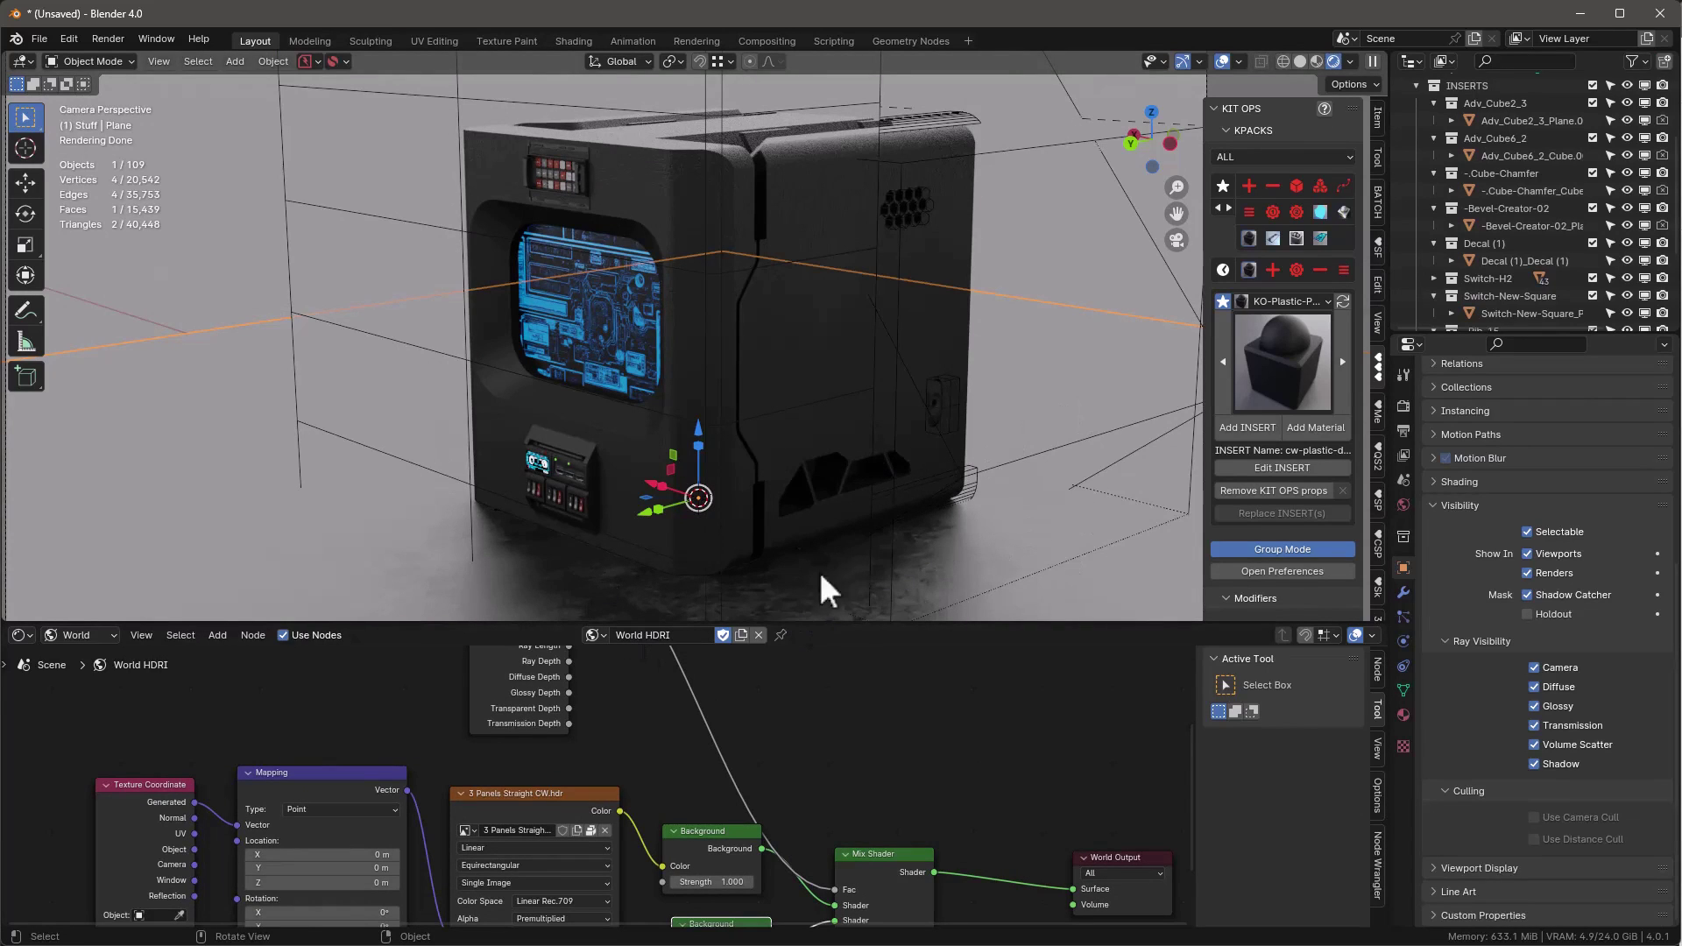
scroll(842, 556, down, 3)
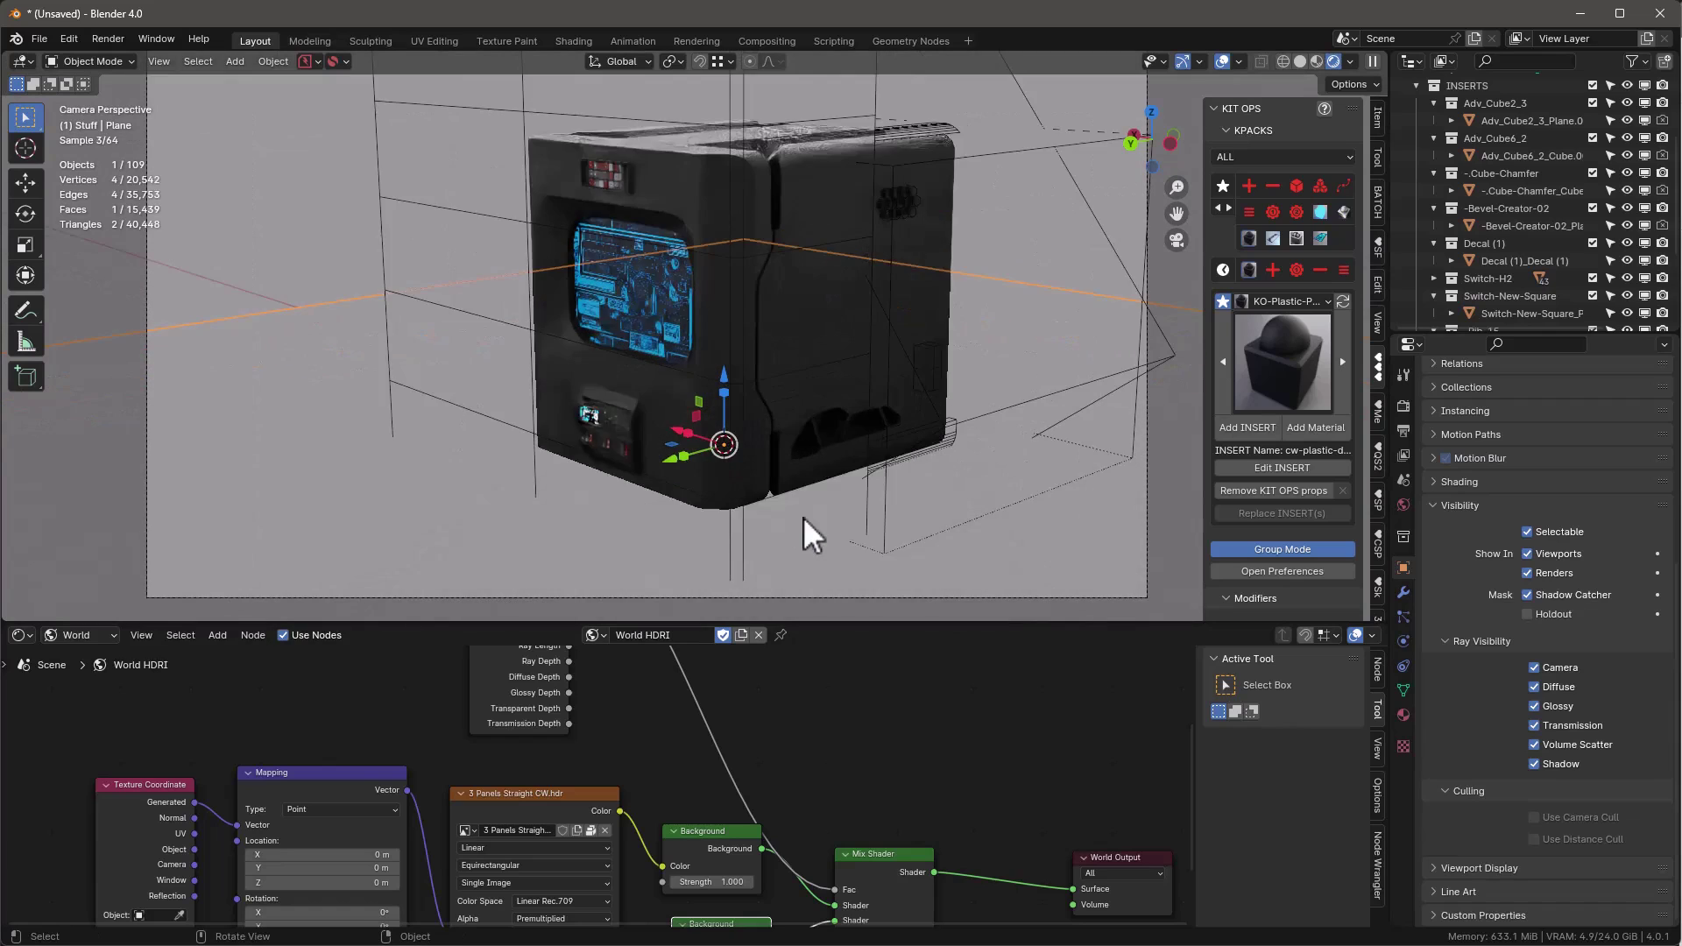
scroll(806, 517, down, 4)
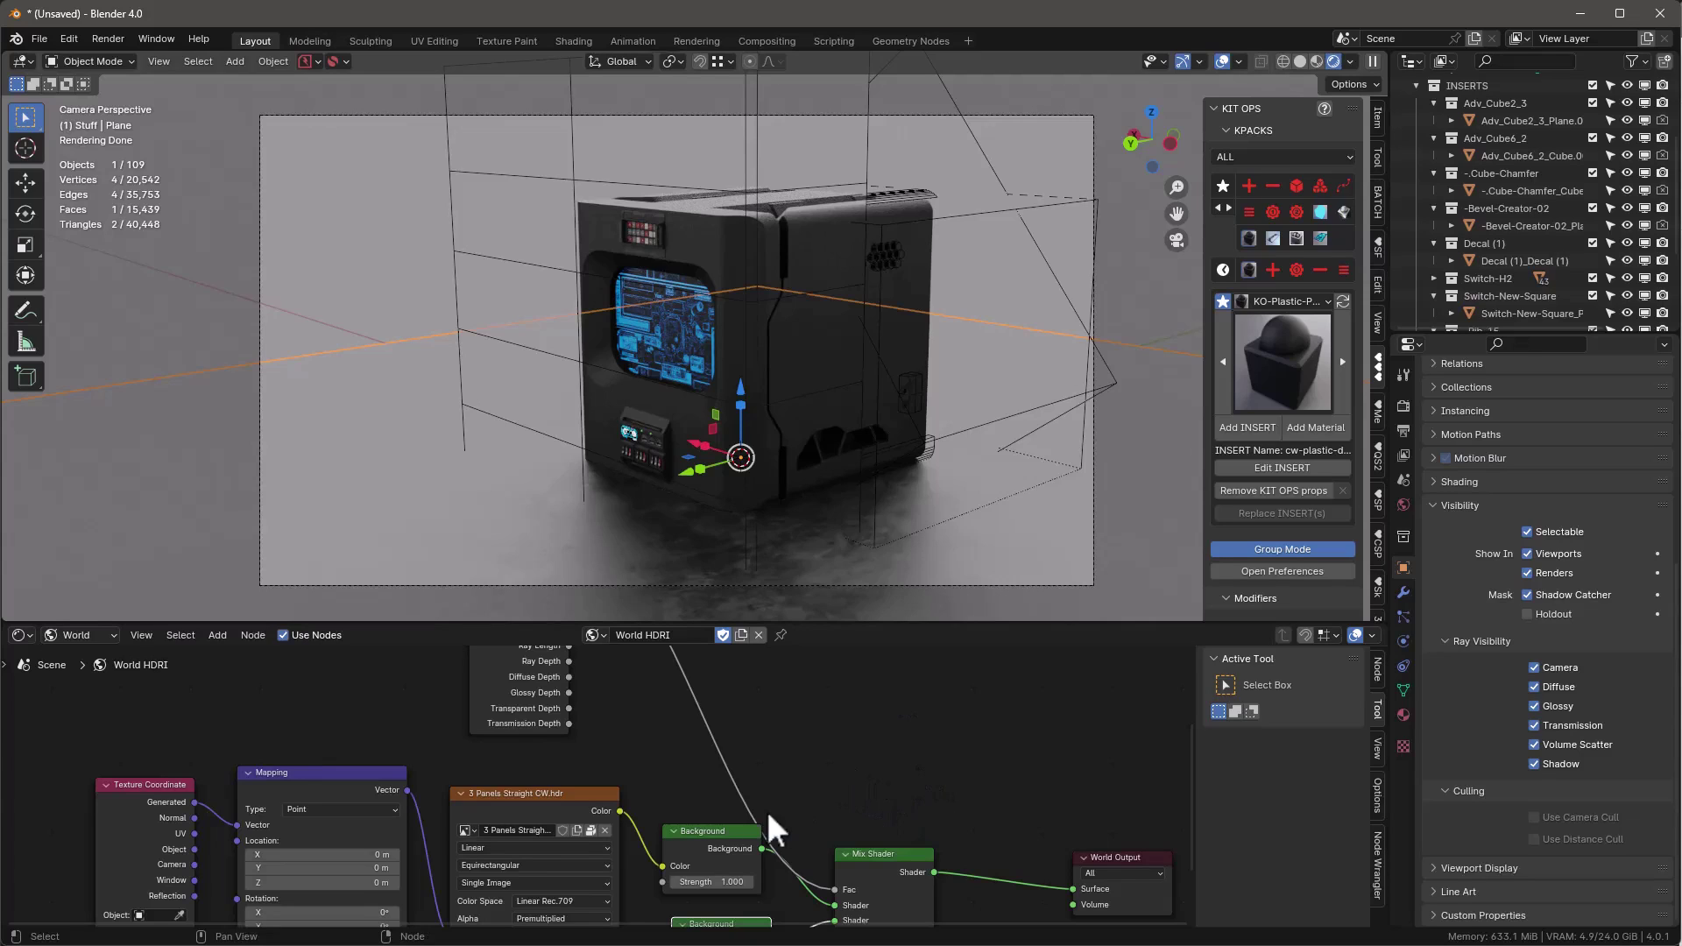
middle_drag(766, 811, 739, 746)
click(717, 892)
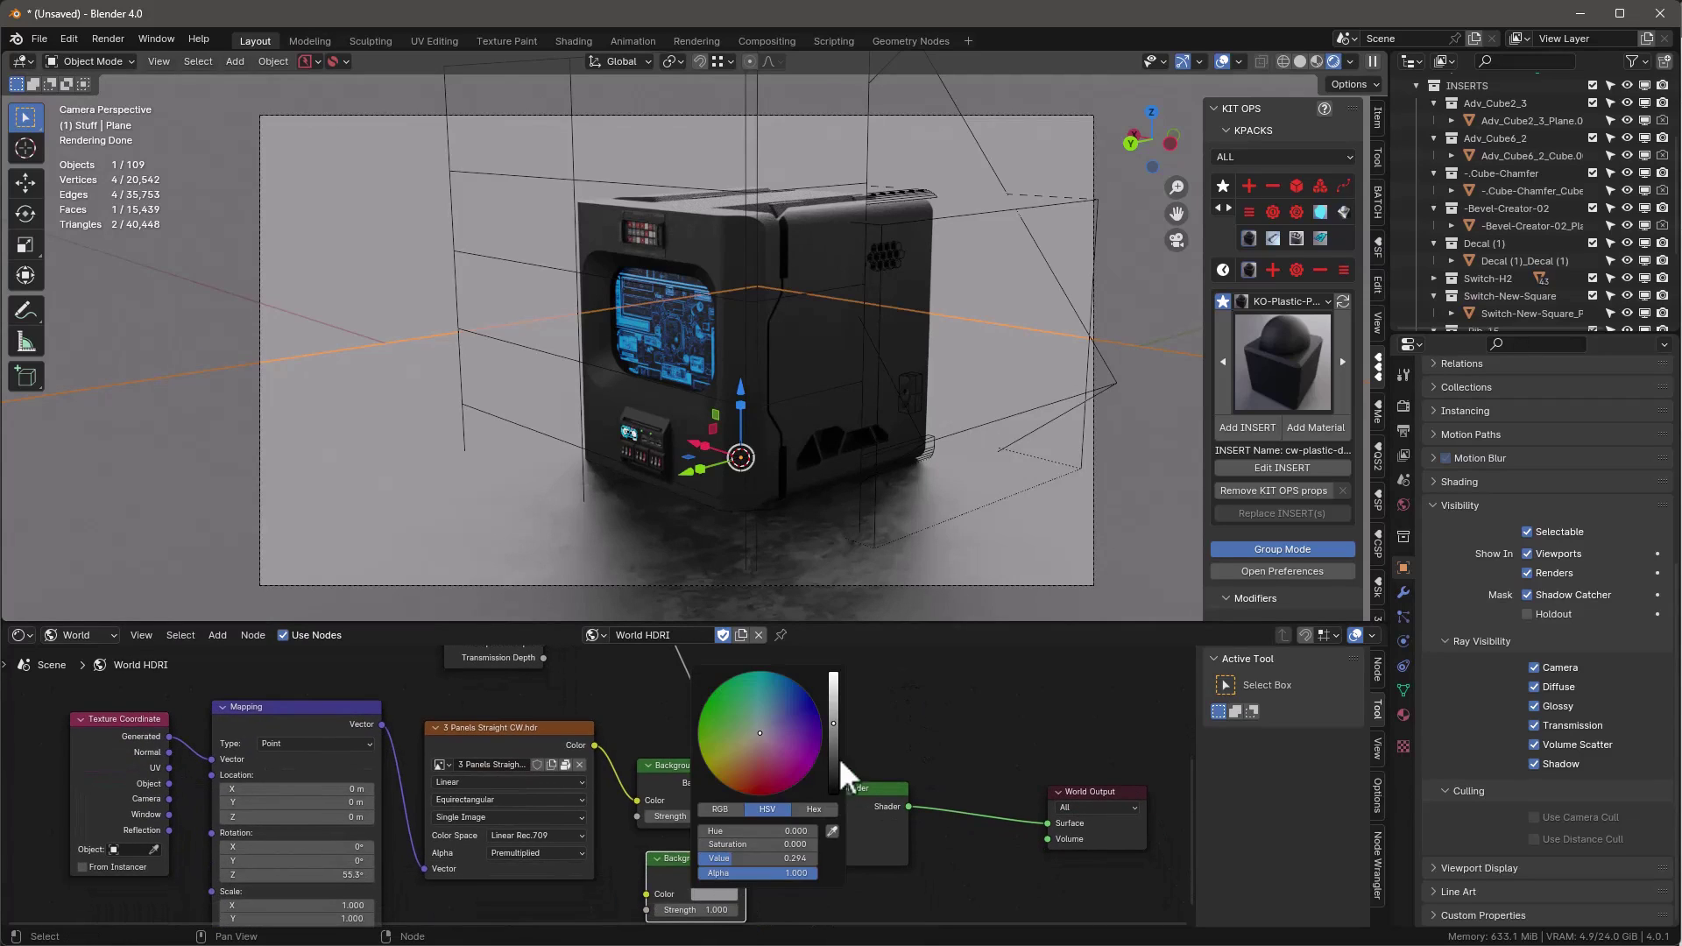
drag(833, 727, 832, 701)
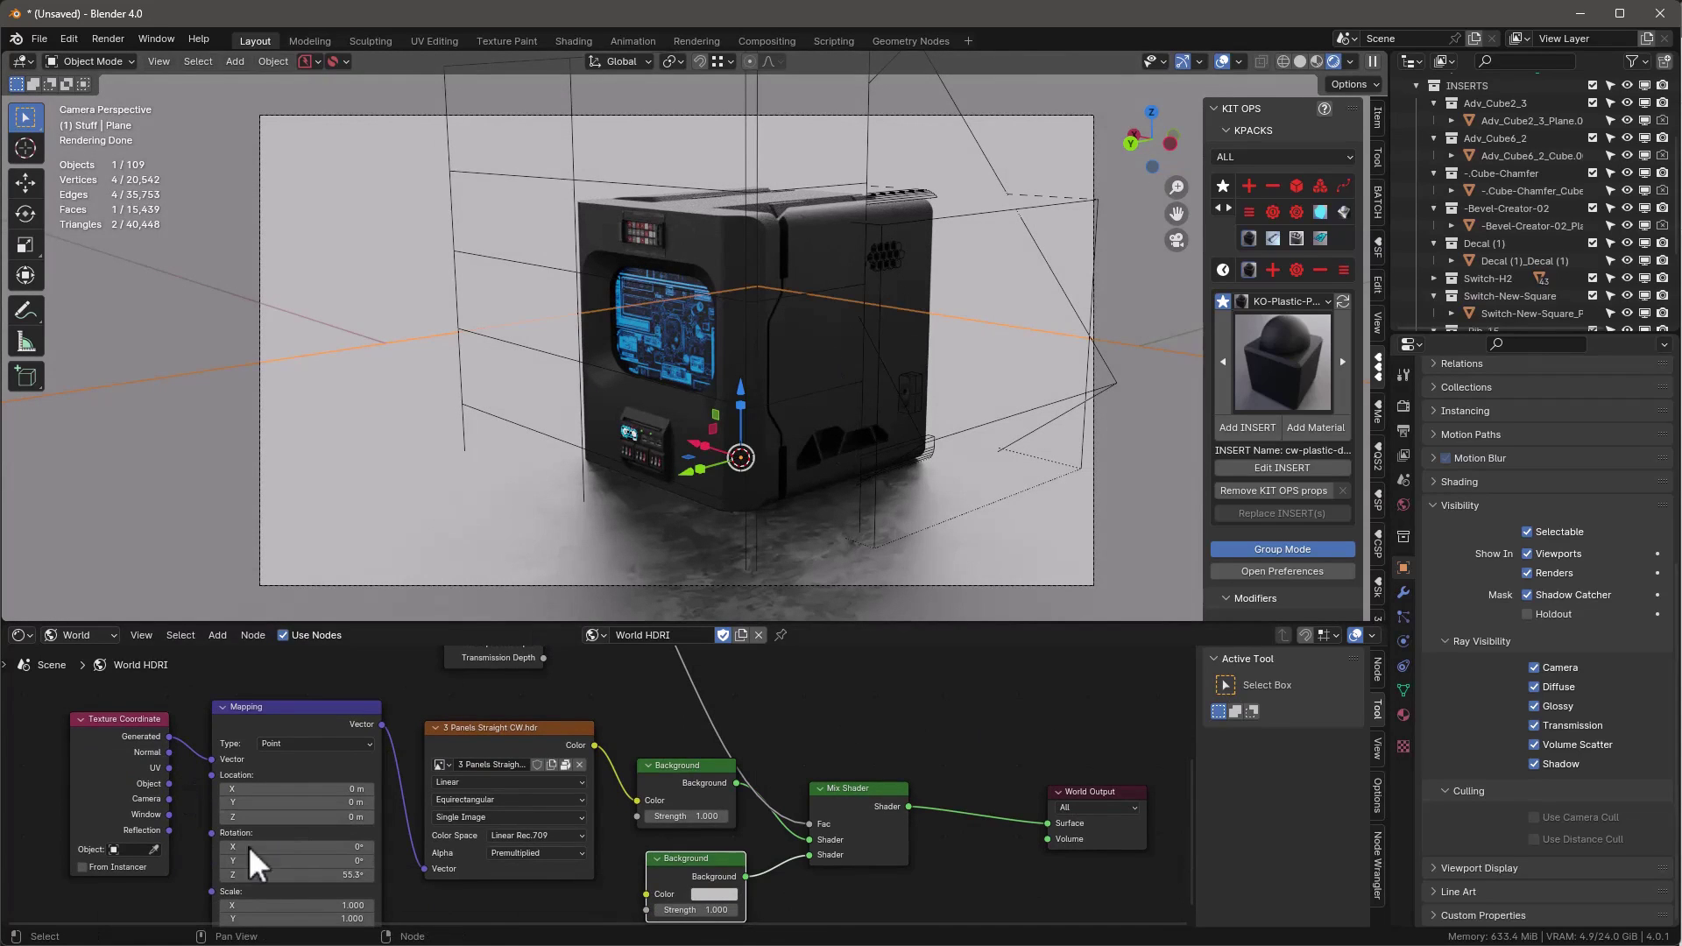
Set the Mapping node's Z rotation to 242° while in material preview, and return to rendered shading
scroll(146, 902, up, 2)
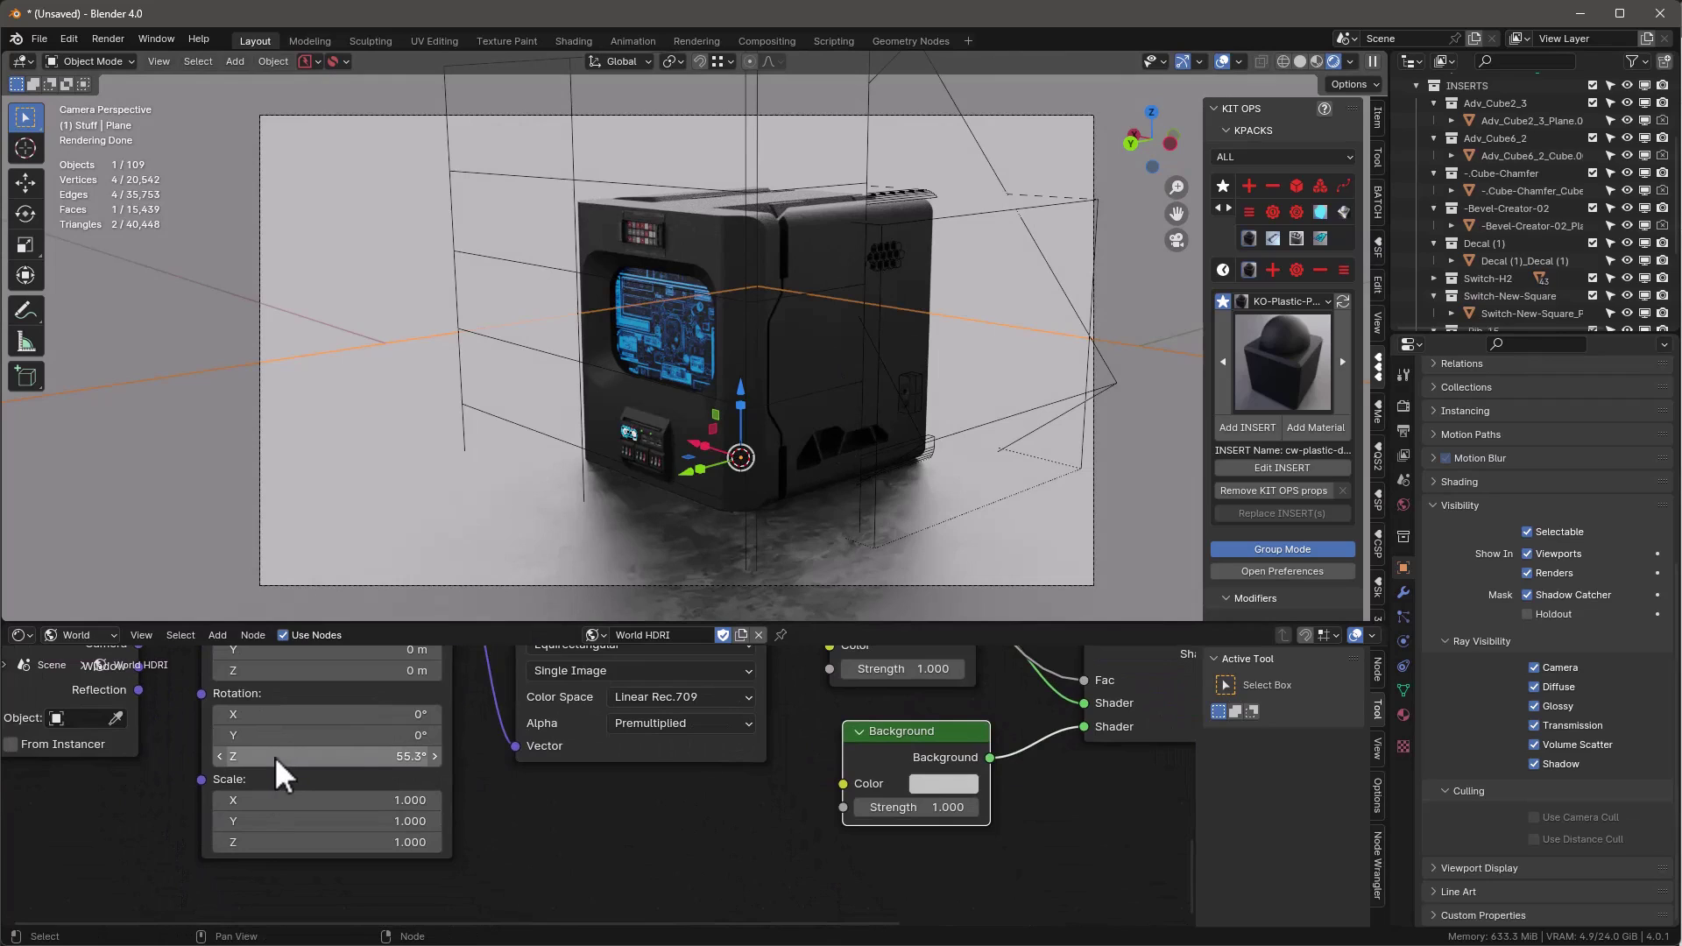
click(1317, 61)
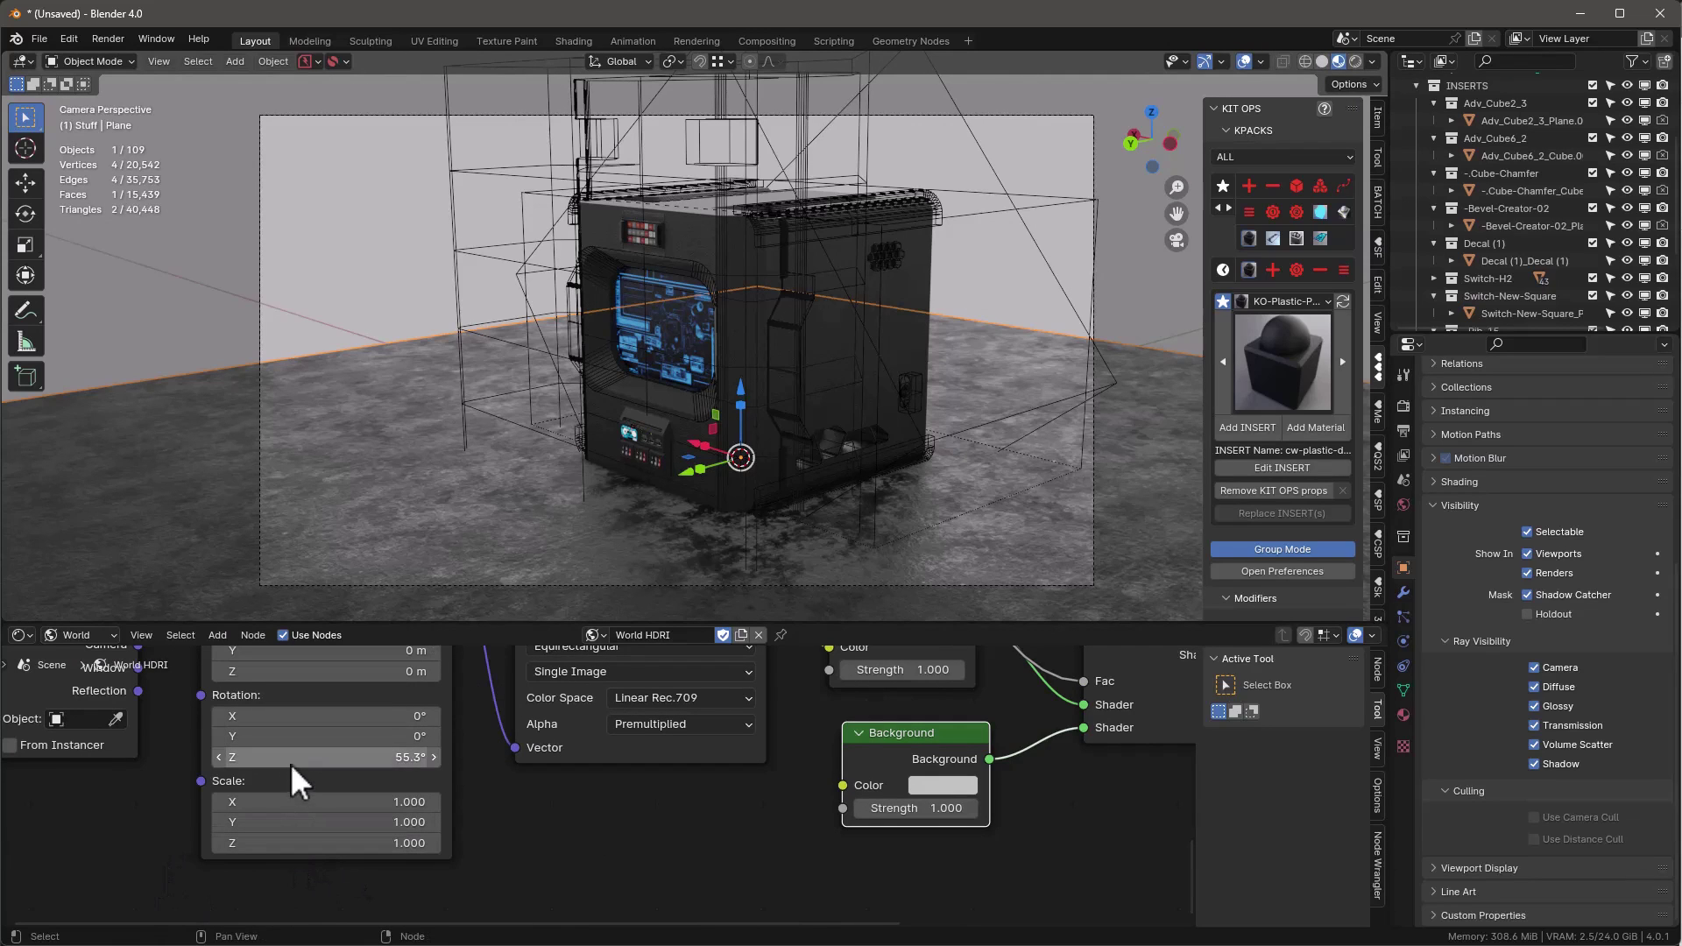
drag(291, 759, 630, 758)
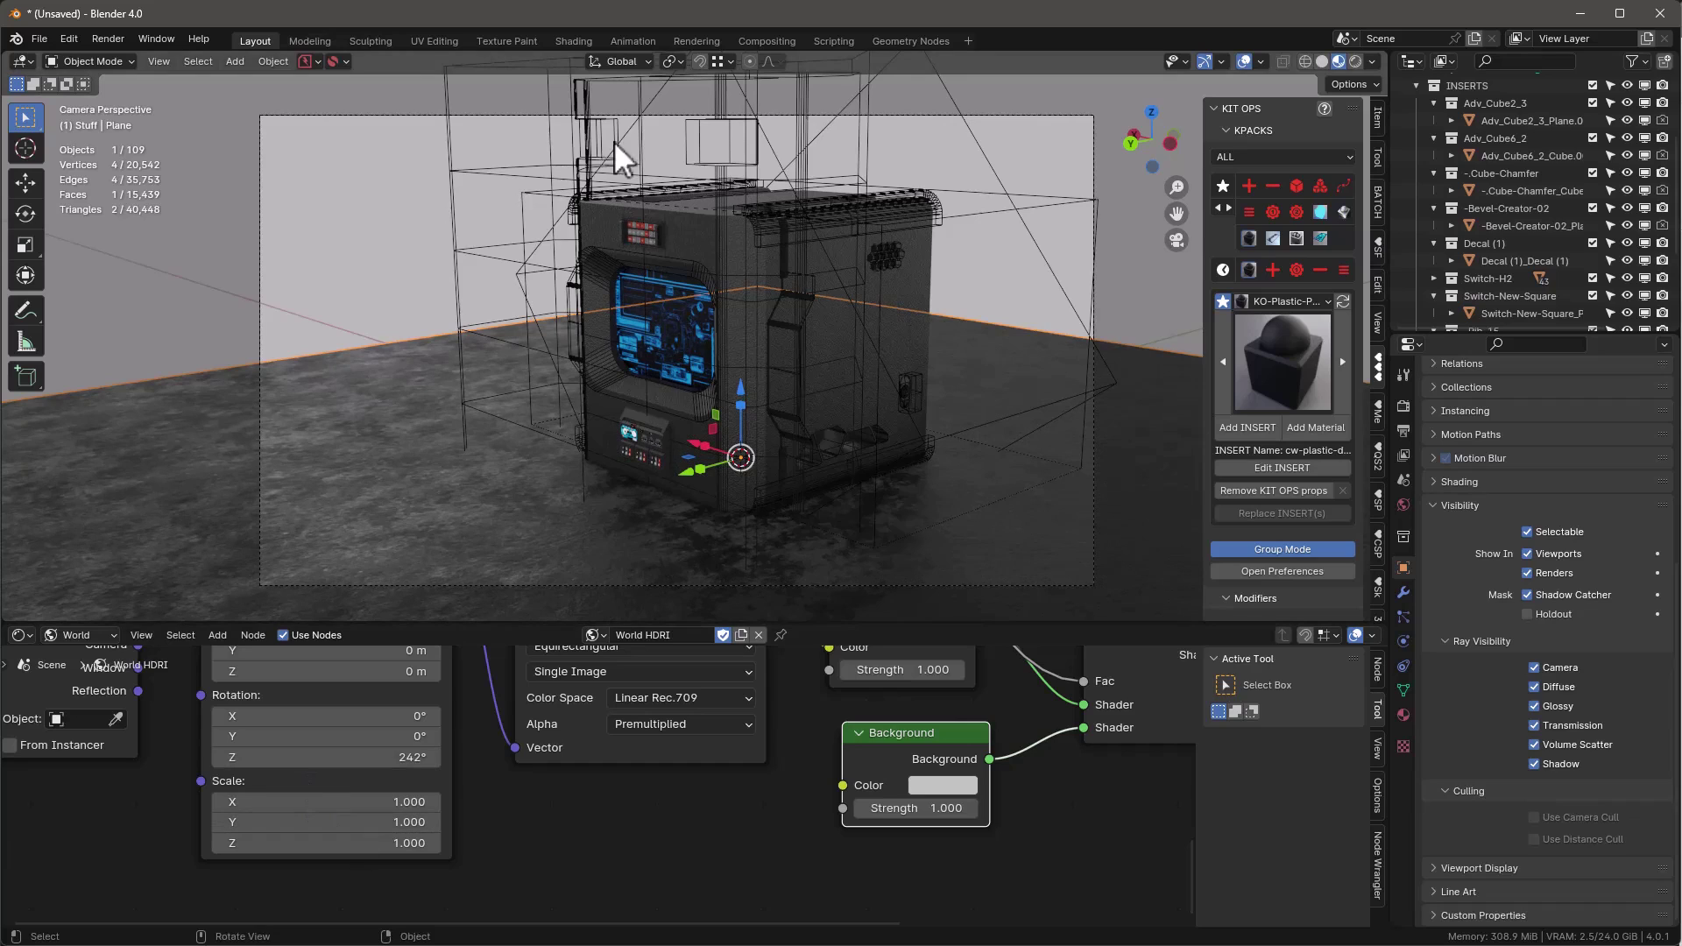
click(1356, 61)
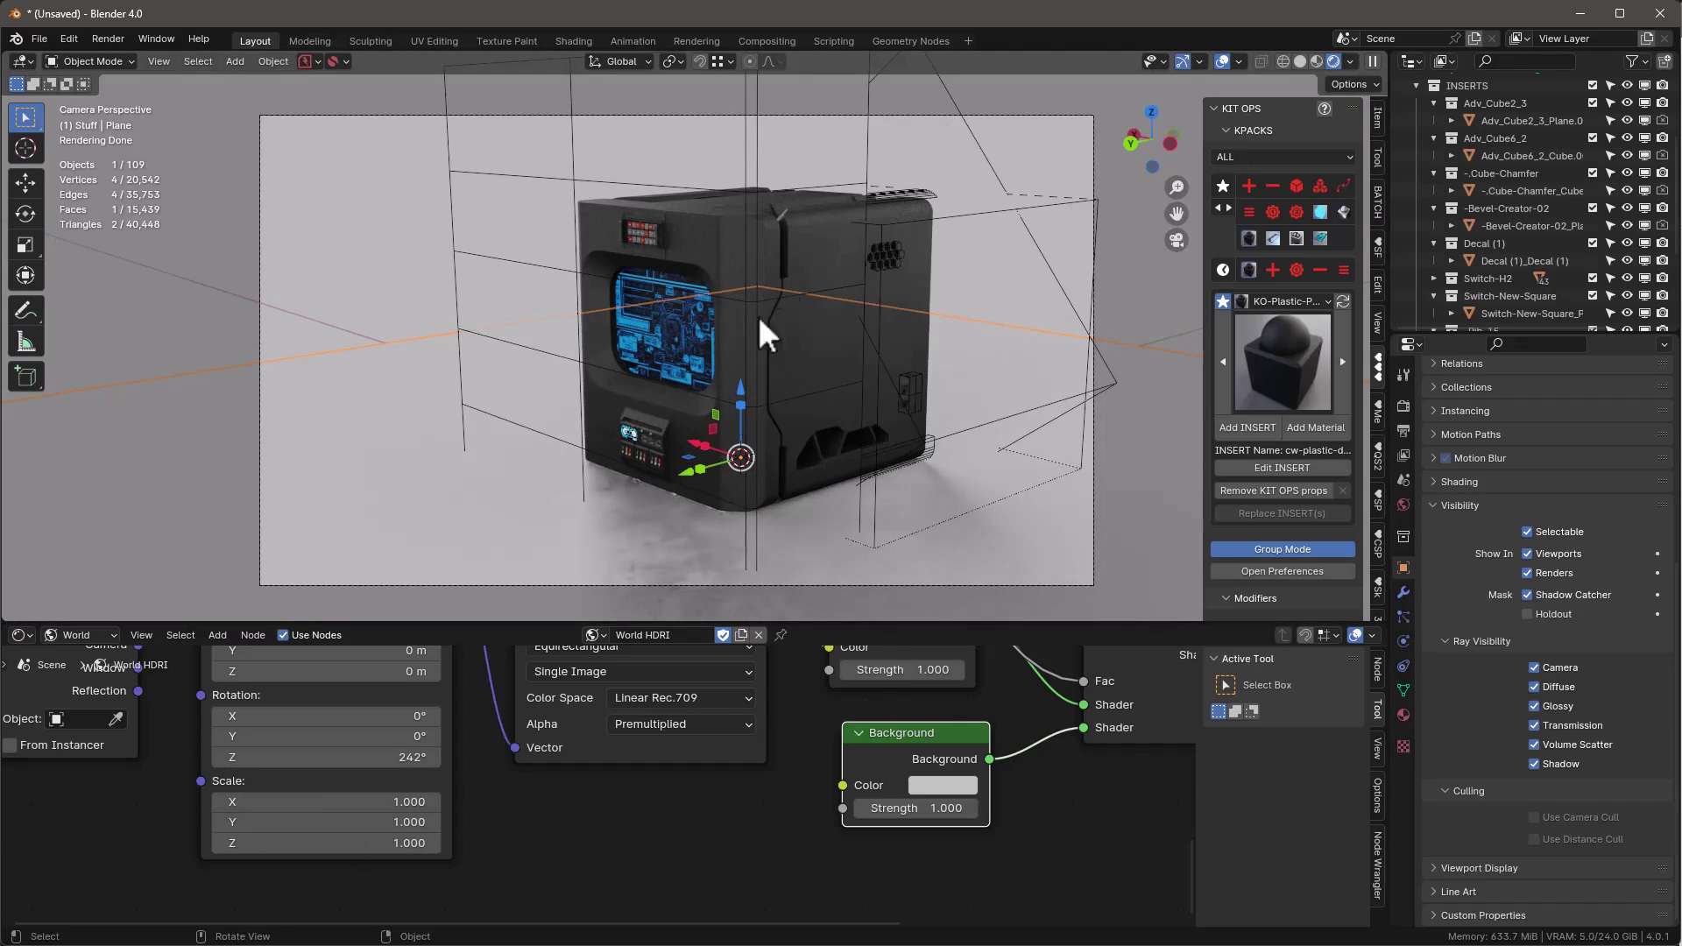
Set the strength of the upper Background node, the one fed by the HDRI image, to 1.25
scroll(793, 749, up, 3)
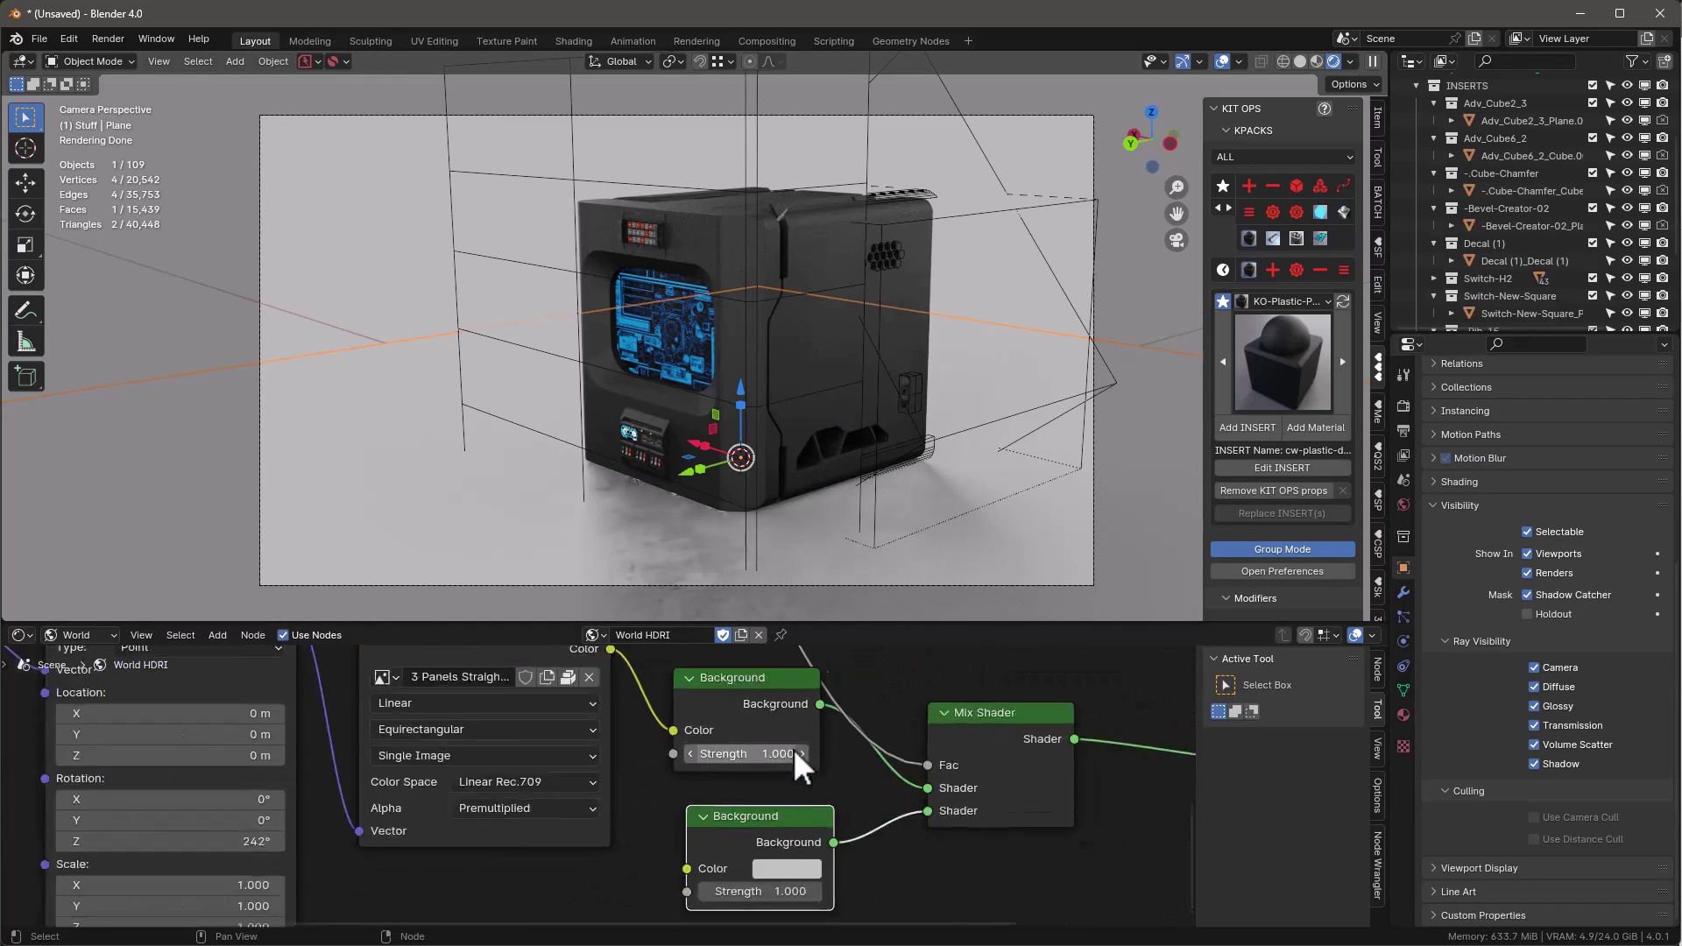
click(710, 753)
text(1.25)
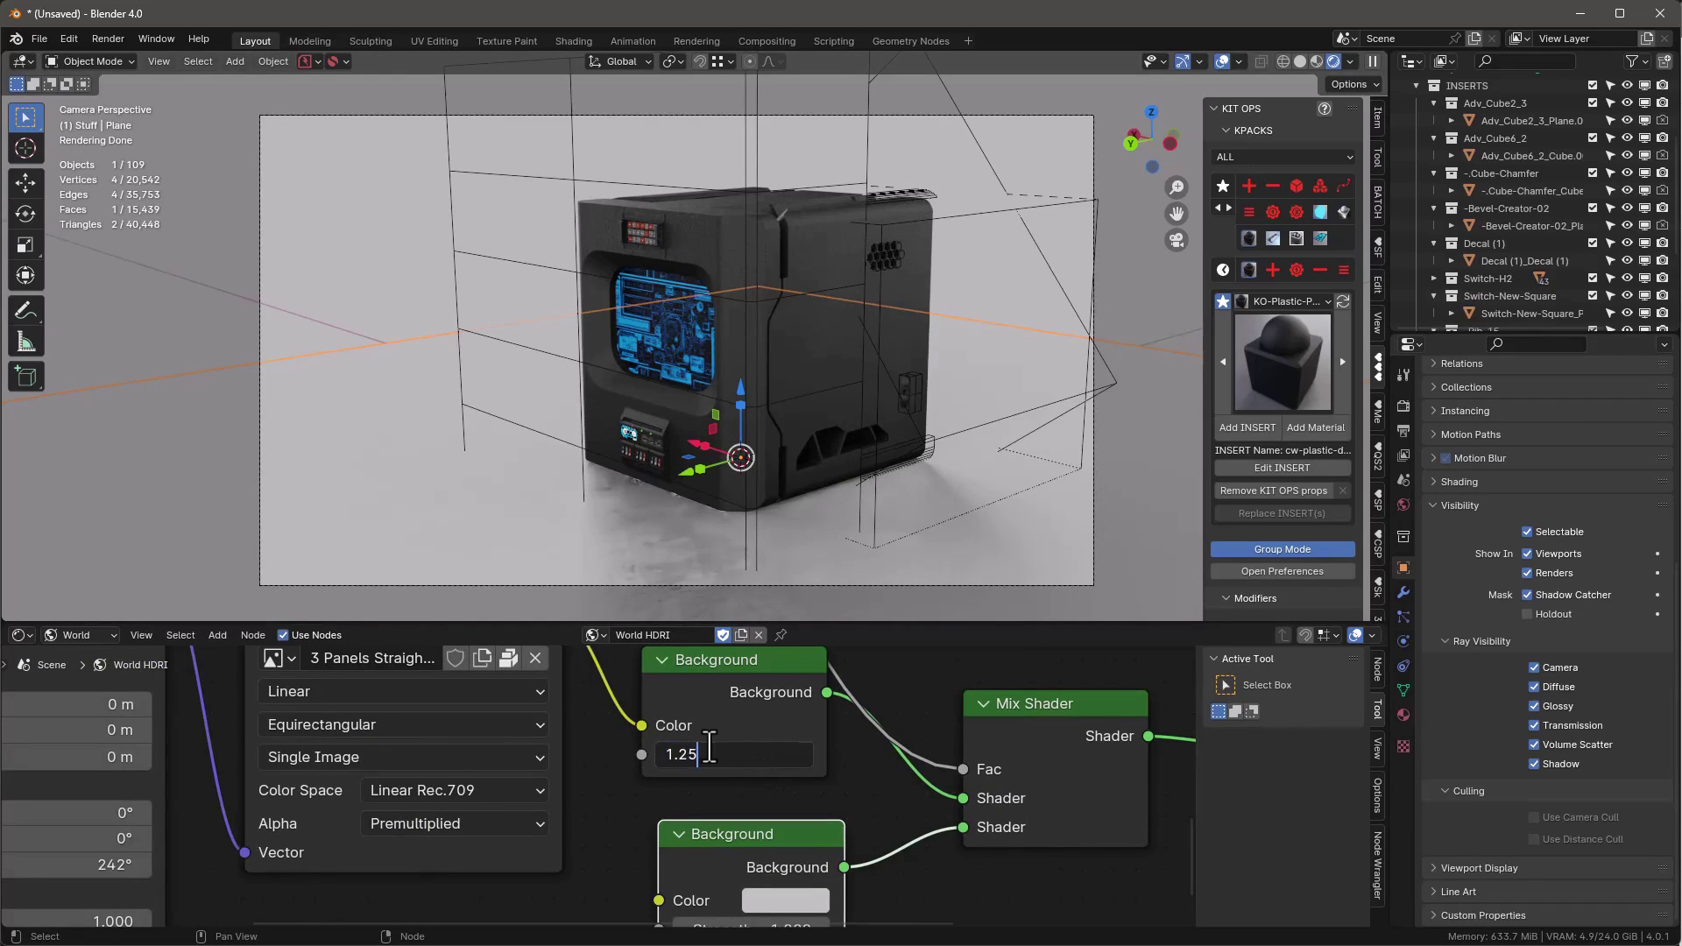
key(Return)
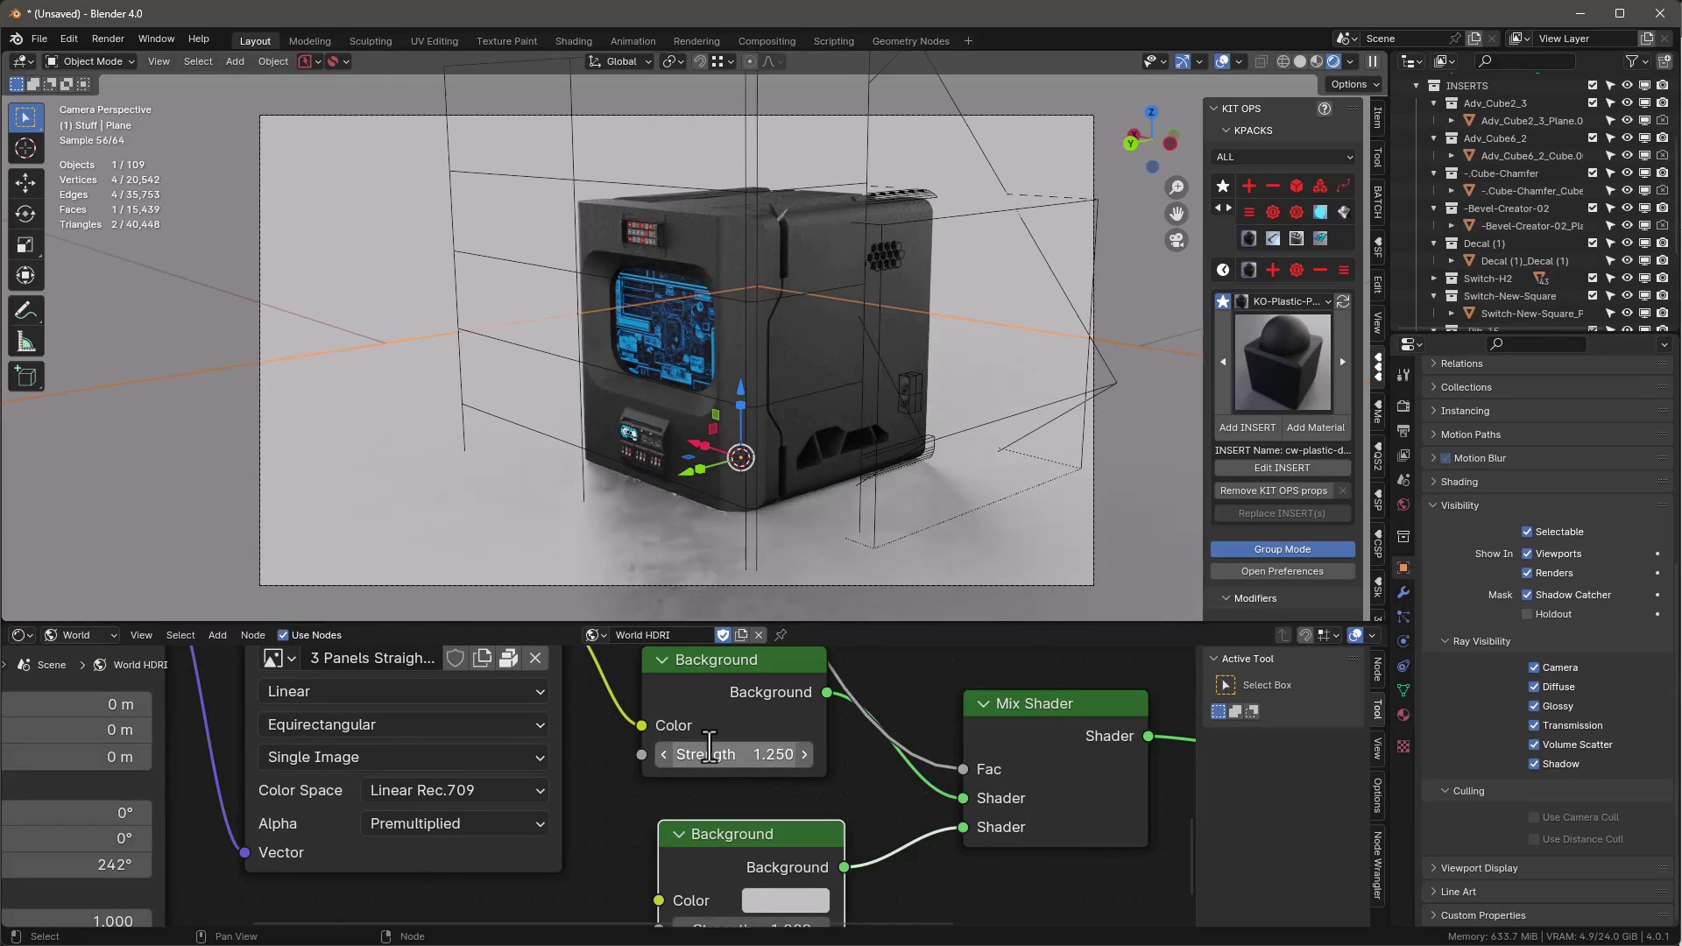
Enable the Gaffer collection in the view layer, toggling it off and on to compare the lighting
scroll(1568, 123, up, 5)
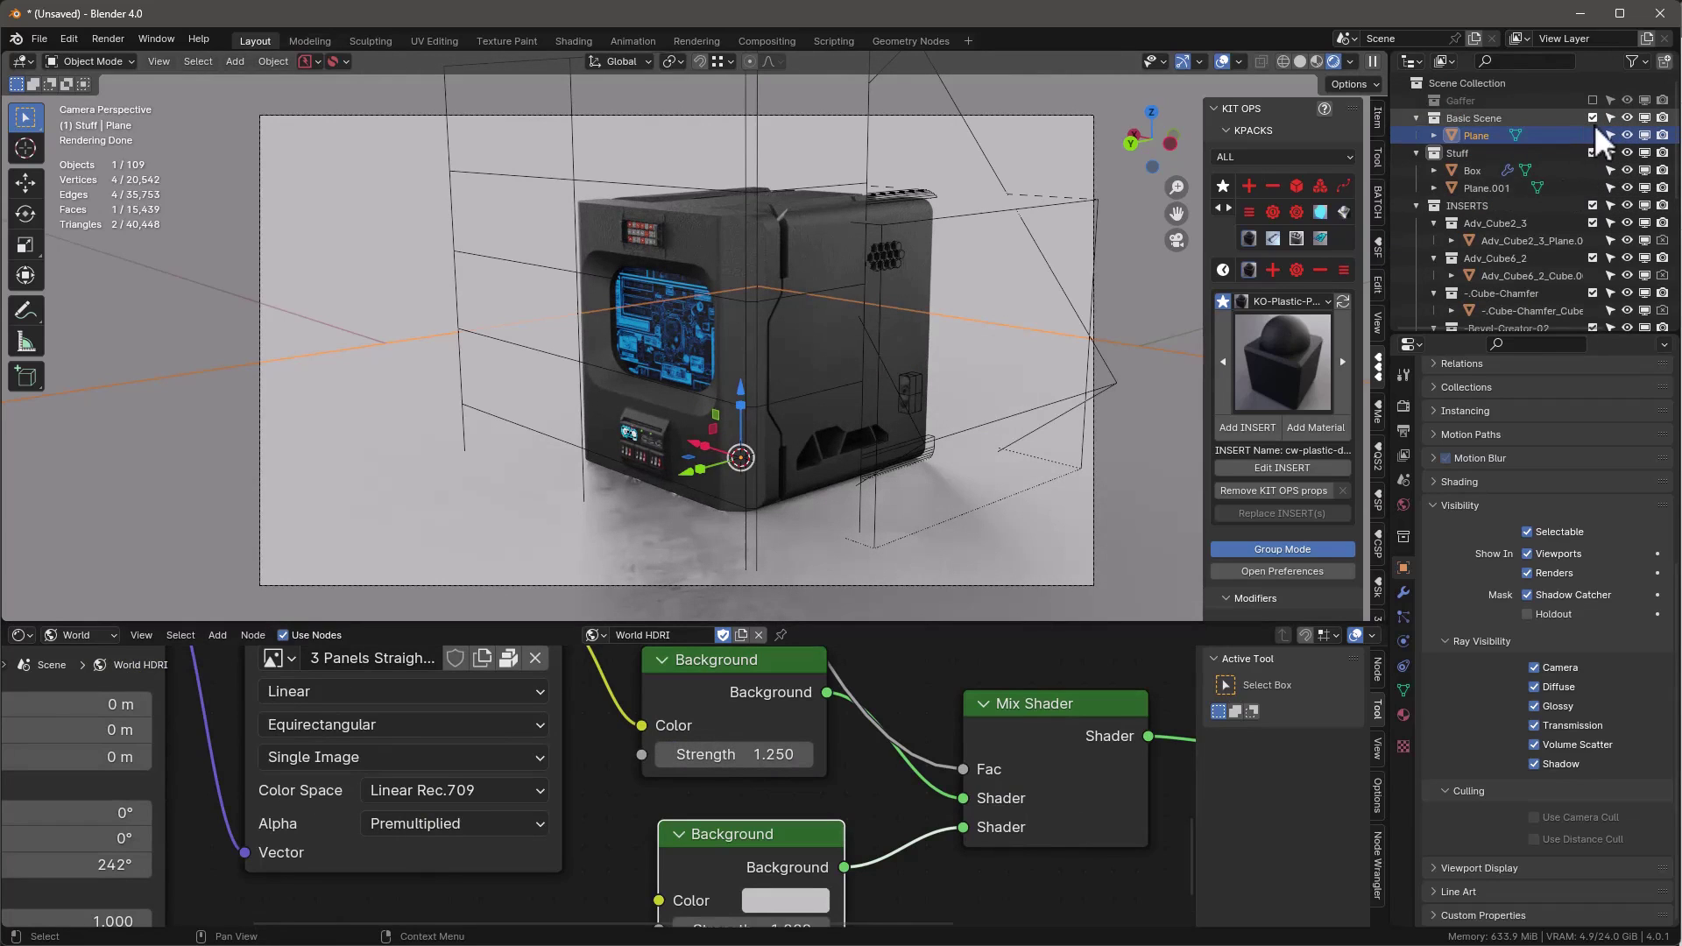
click(1592, 100)
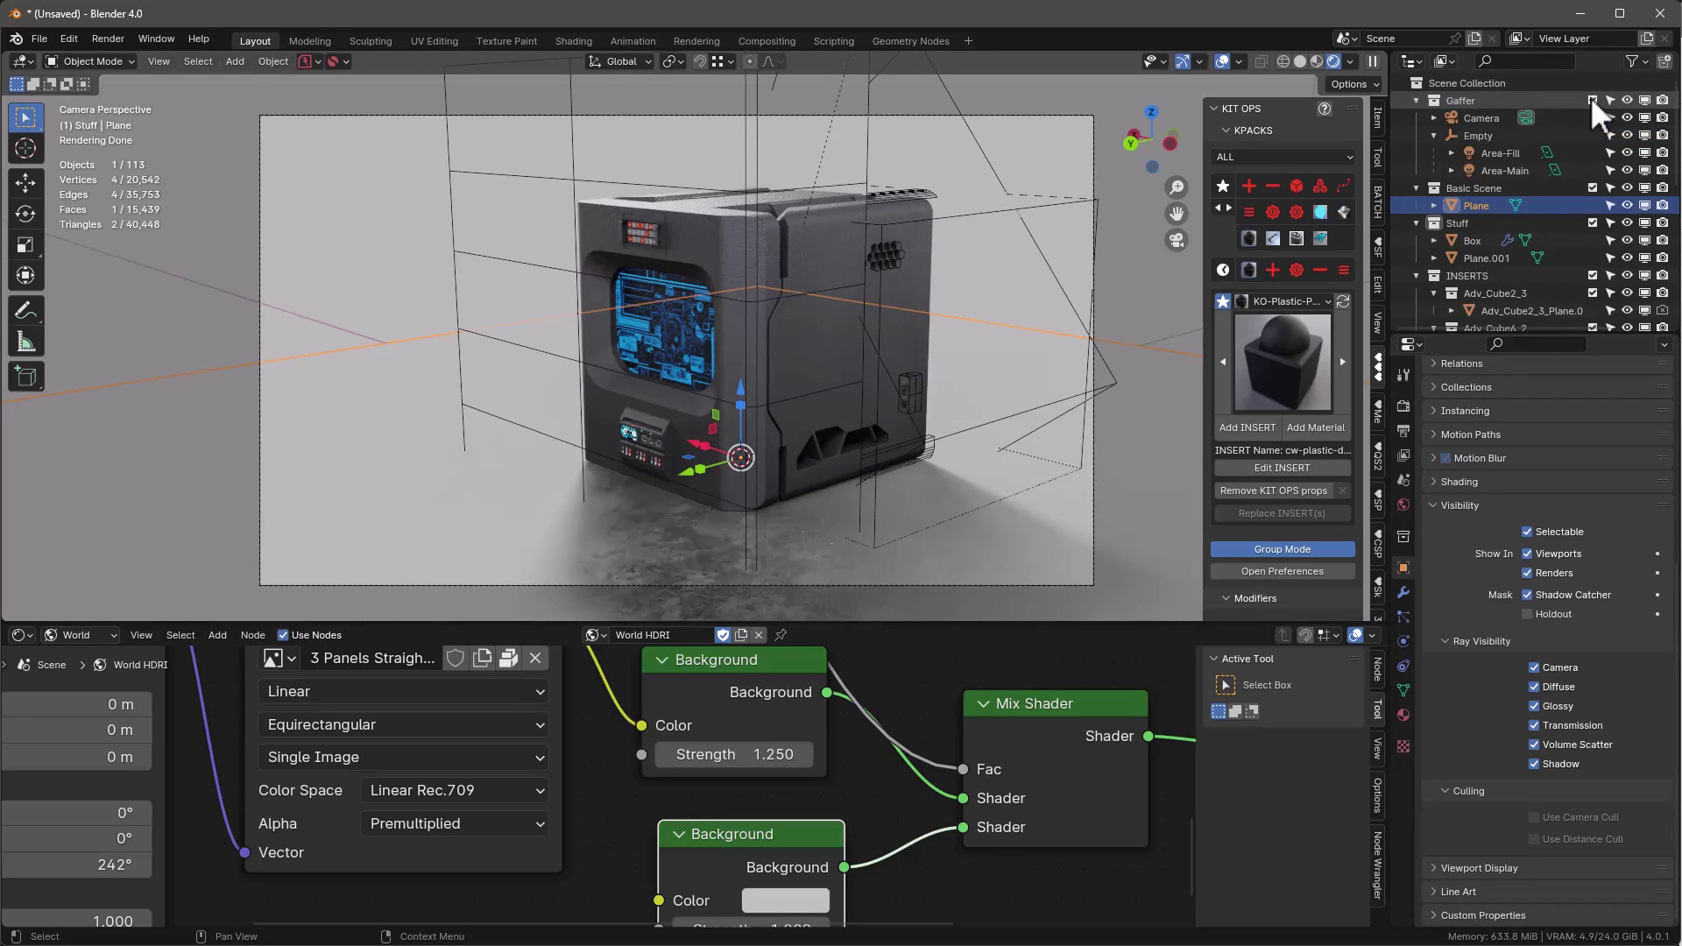
click(1592, 100)
click(1592, 100)
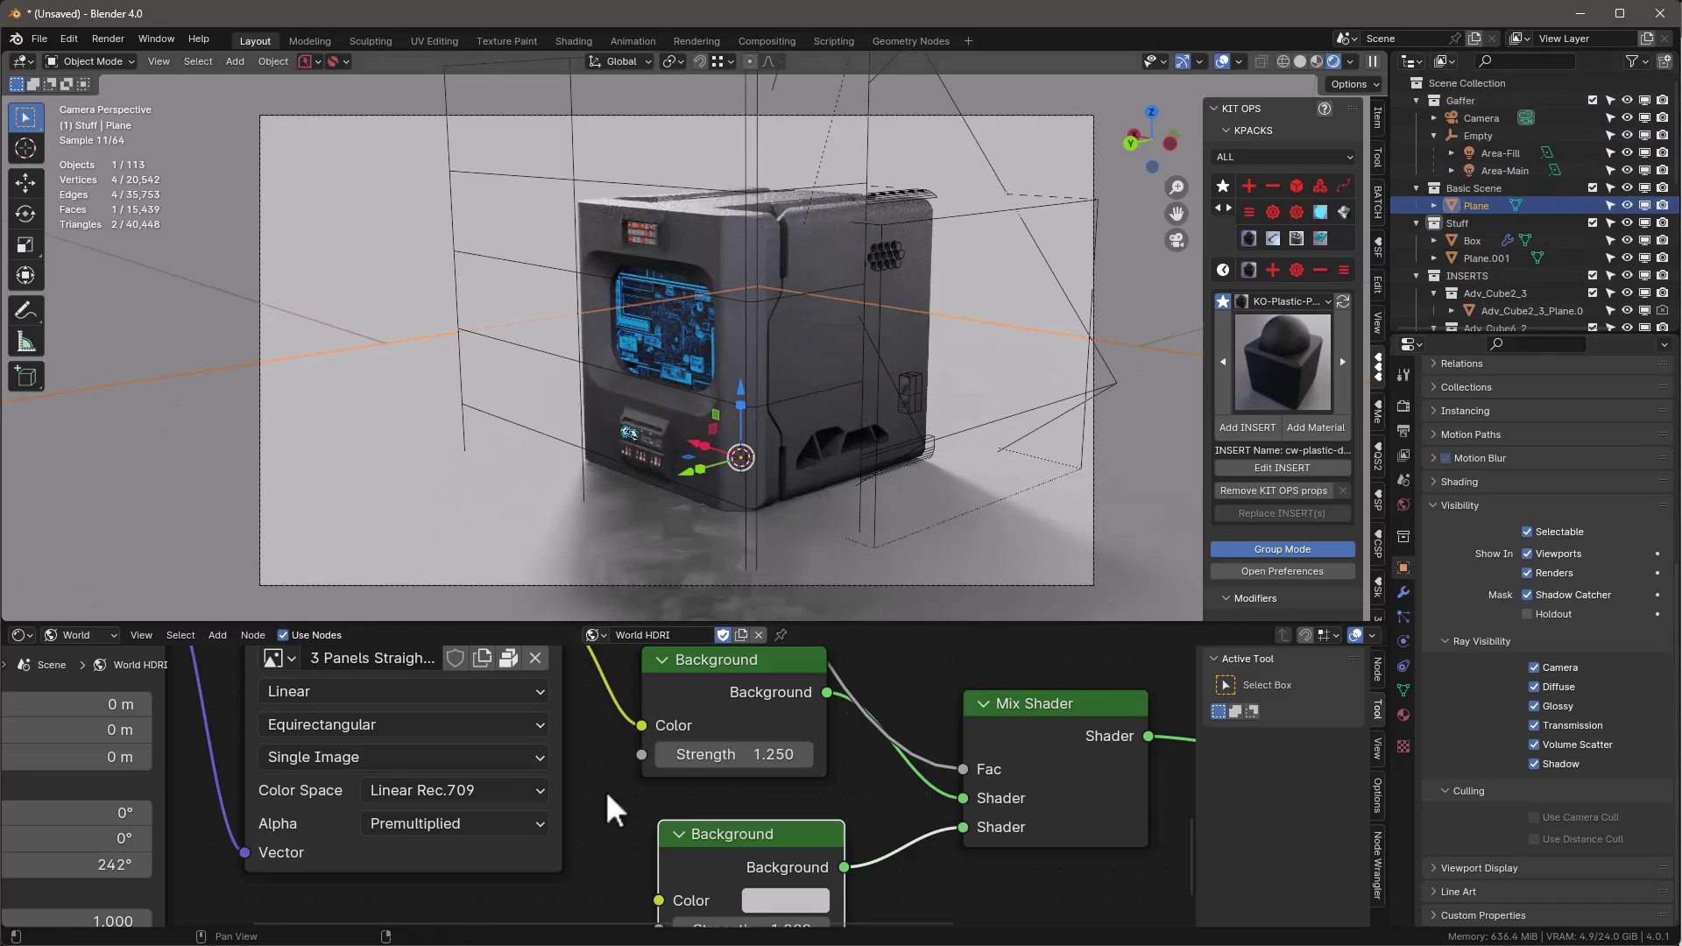
Adjust the Z rotation of the Empty that parents the Area-Fill and Area-Main lights, and render the image
click(1462, 136)
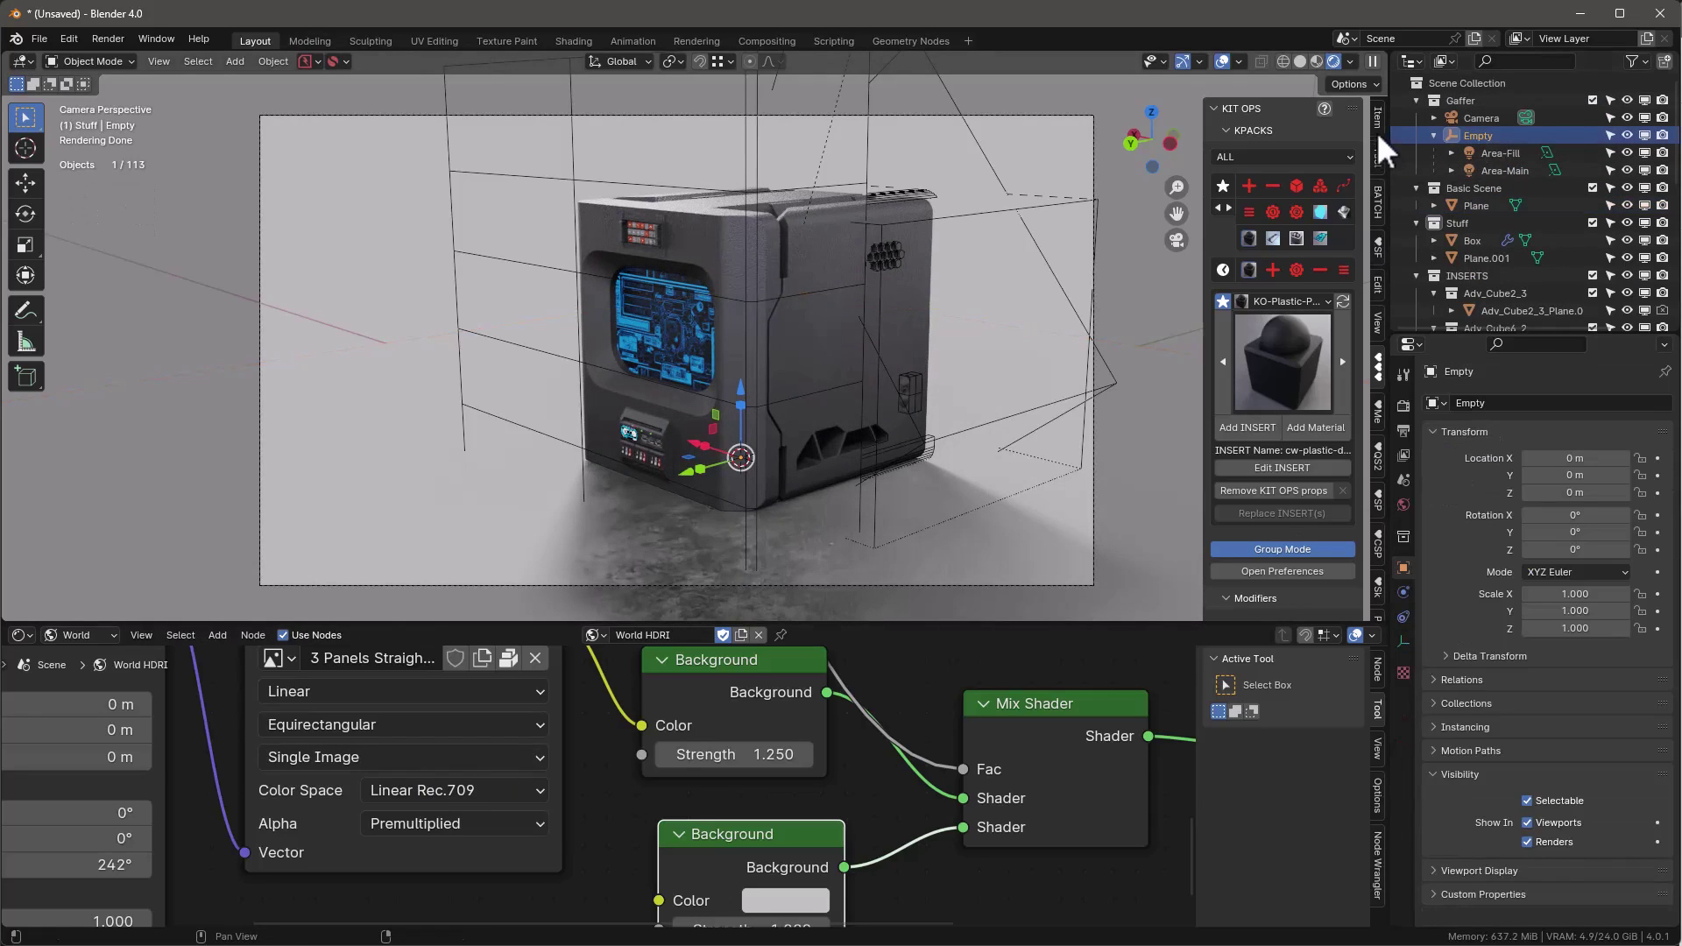
click(1379, 118)
mouse_move(1243, 260)
mouse_down()
mouse_move(1375, 260)
mouse_move(1250, 261)
mouse_up()
key(F12)
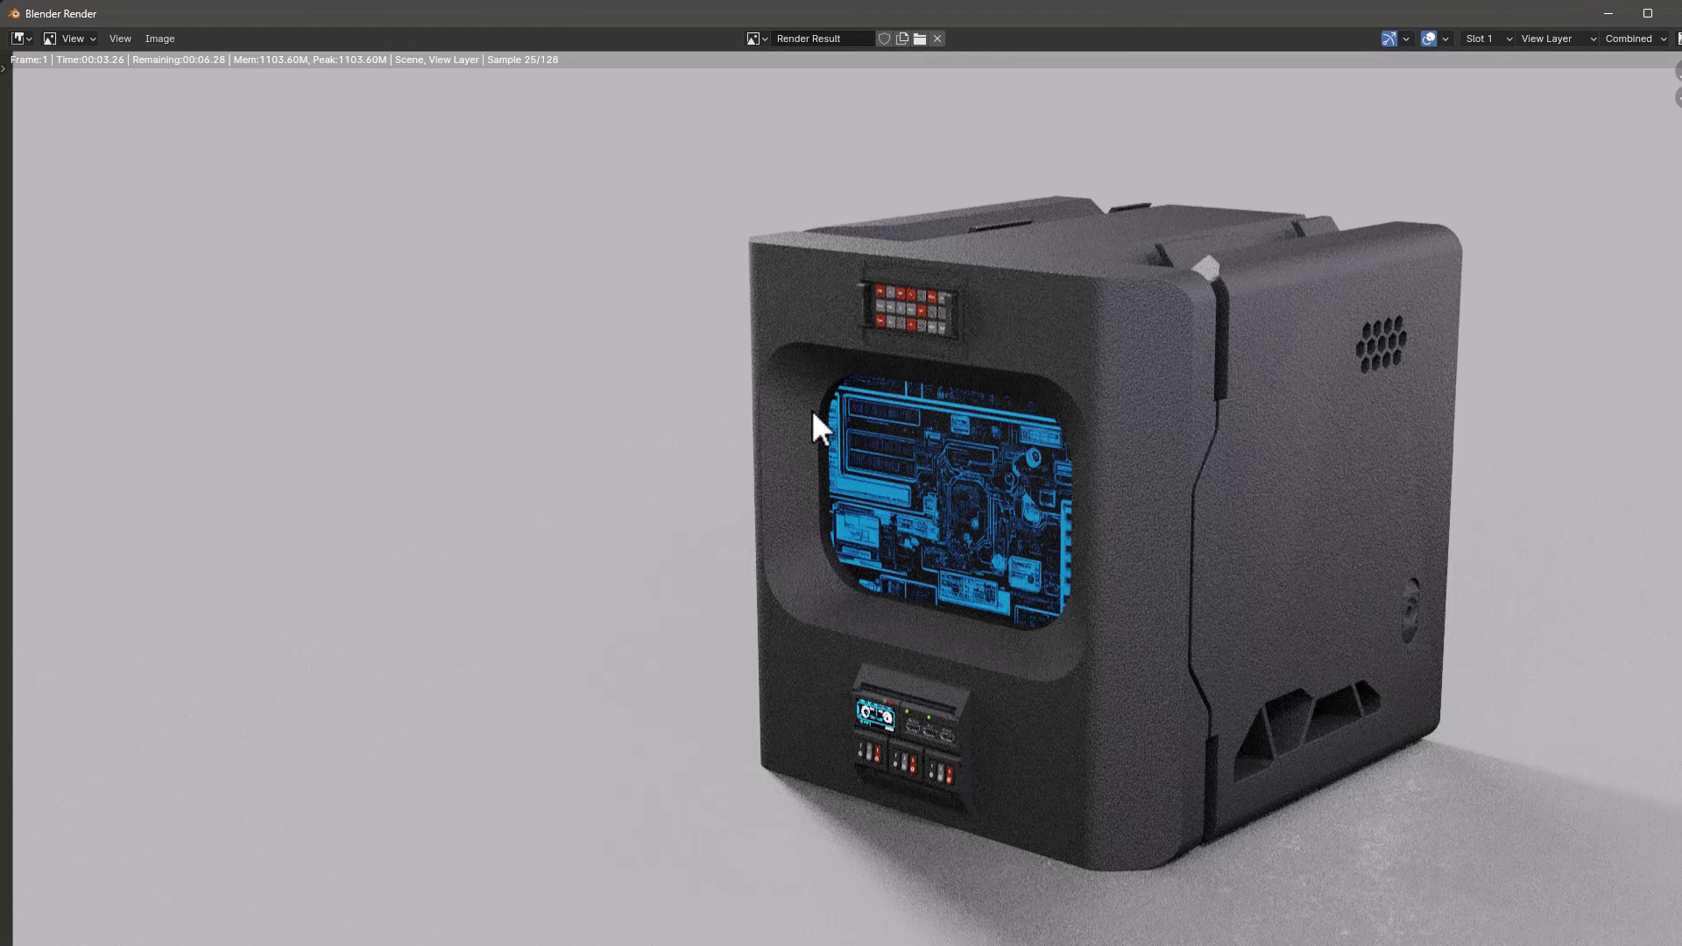